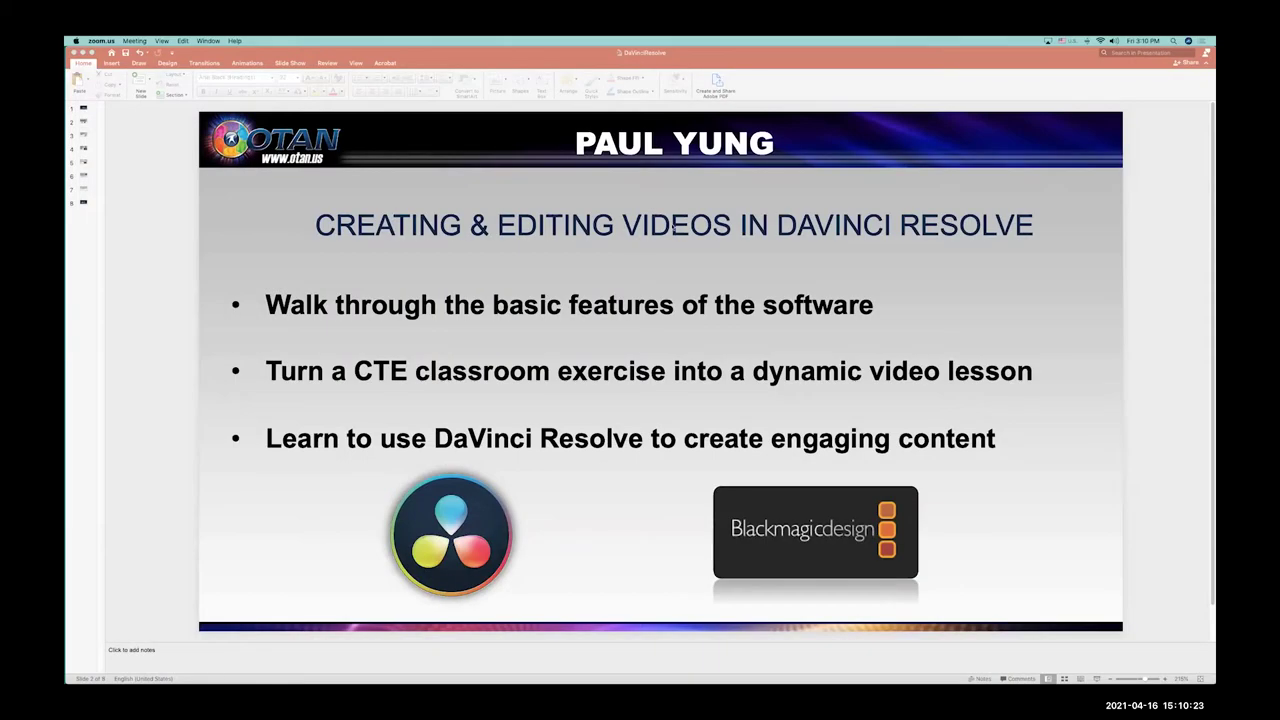
# Step: Bring PowerPoint to the front and advance to slide 3, System Requirements
pyautogui.click(860, 106)
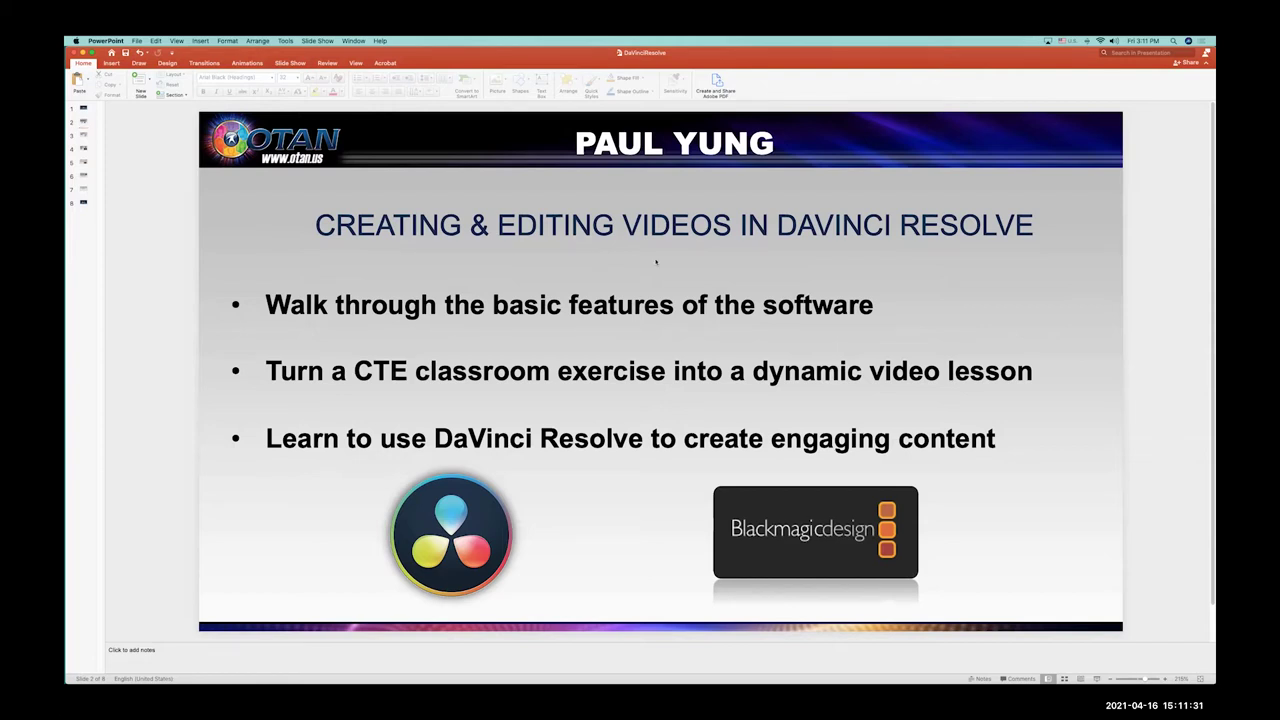
pyautogui.press('pagedown')
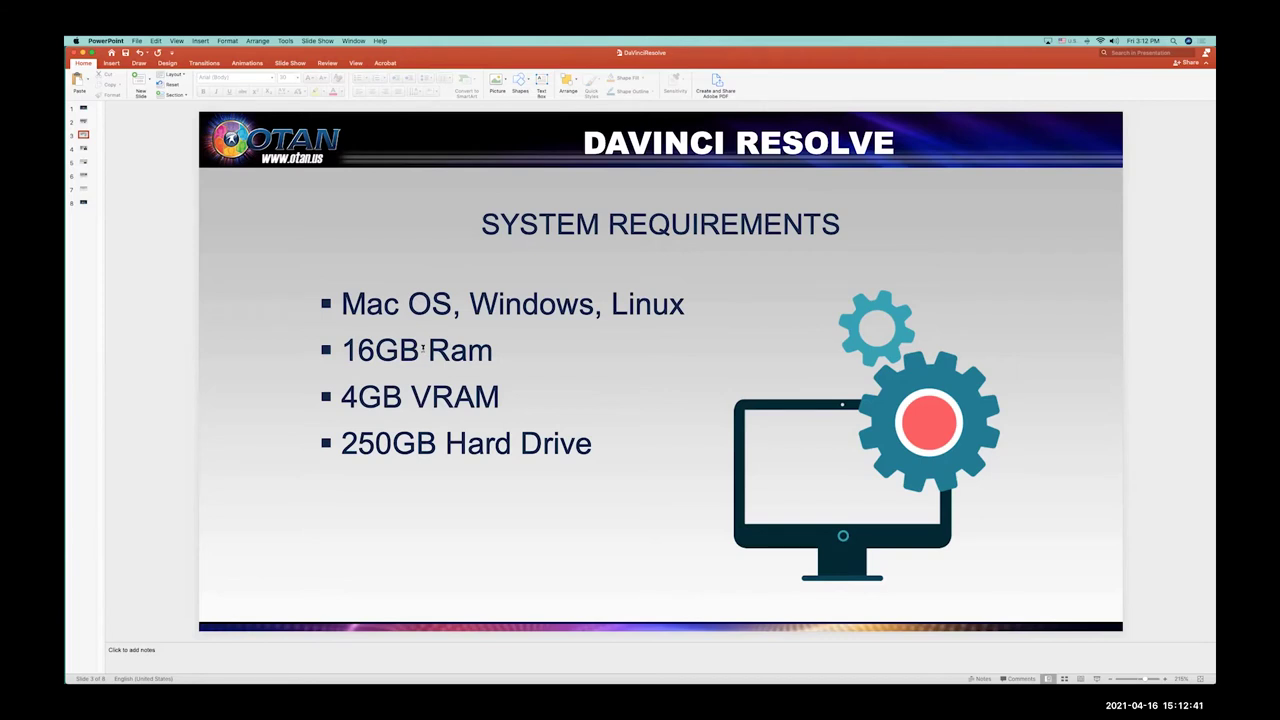
pyautogui.click(424, 349)
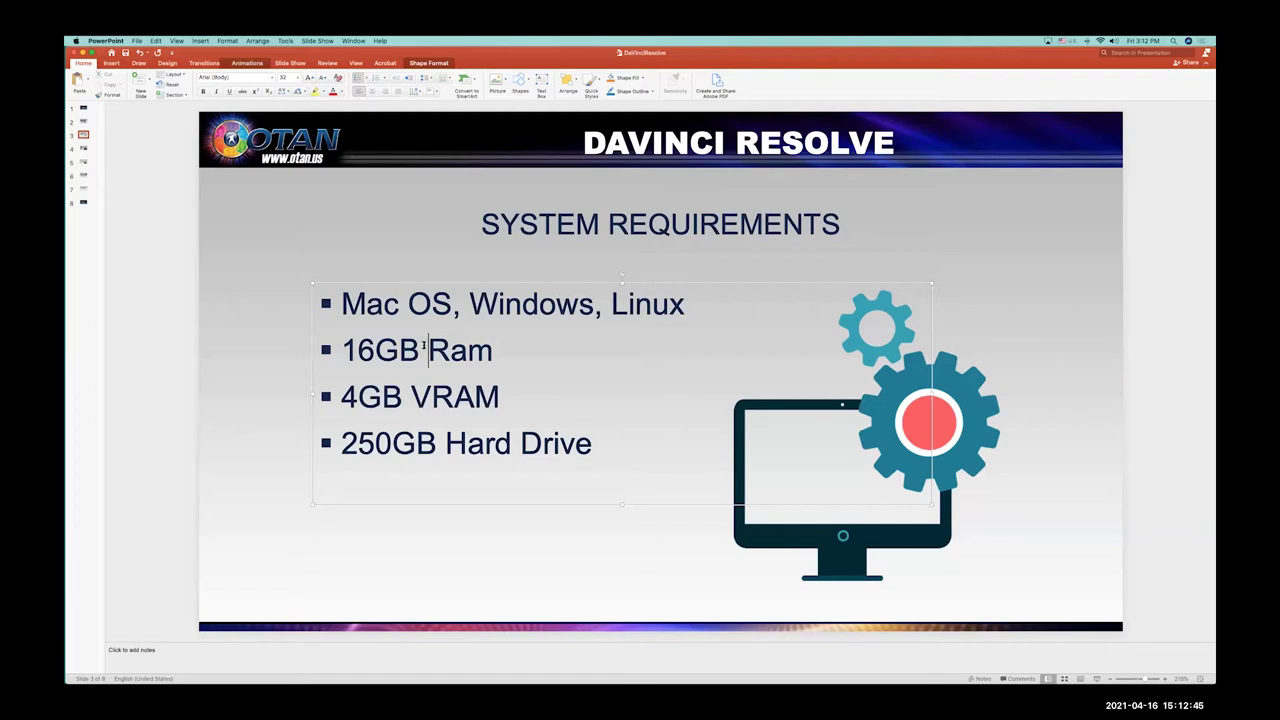
pyautogui.press('super+Tab')
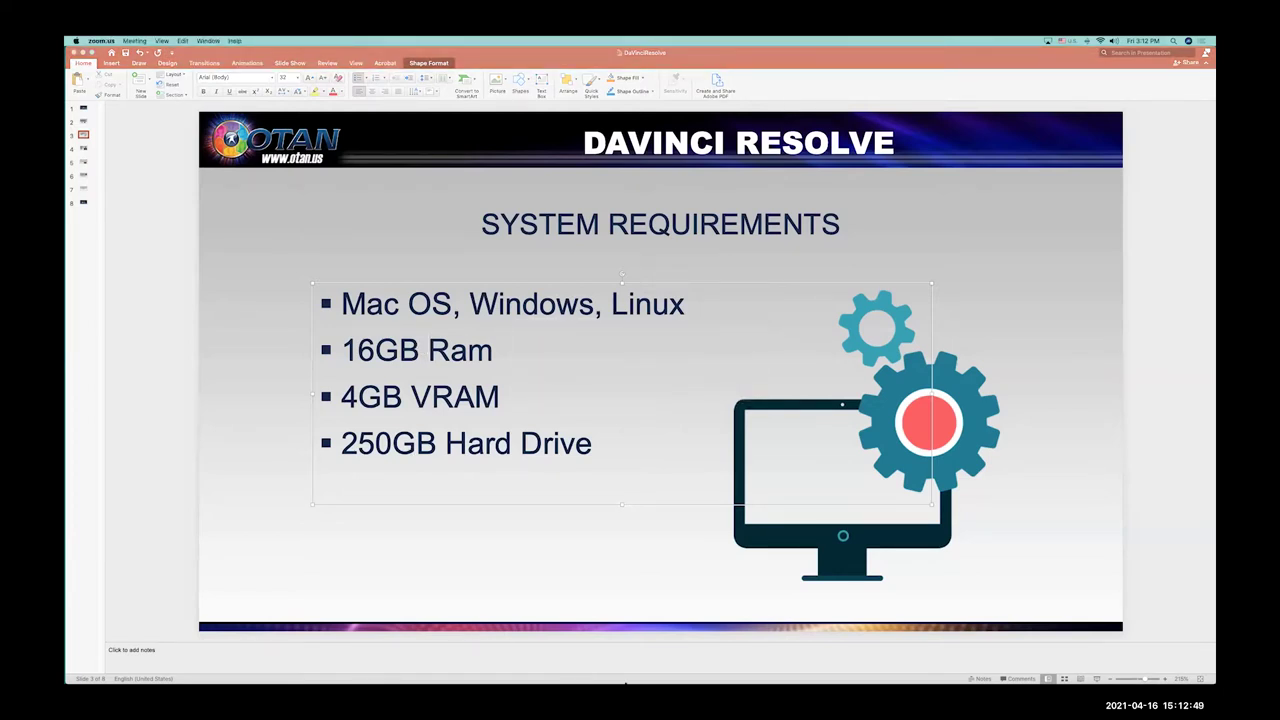
# Step: Open blackmagicdesign.com in Chrome and scroll down to the Introducing DaVinci Resolve 17 tile
pyautogui.moveTo(612, 684)
pyautogui.click(557, 665)
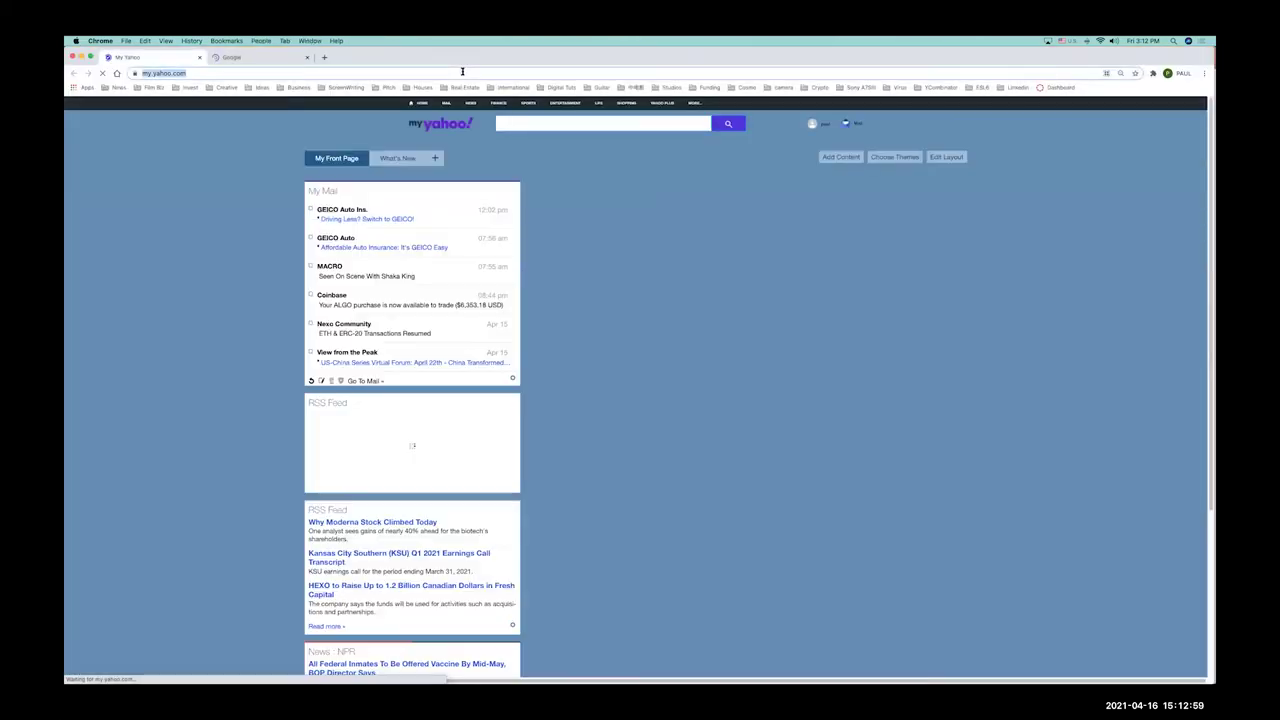
pyautogui.write('b')
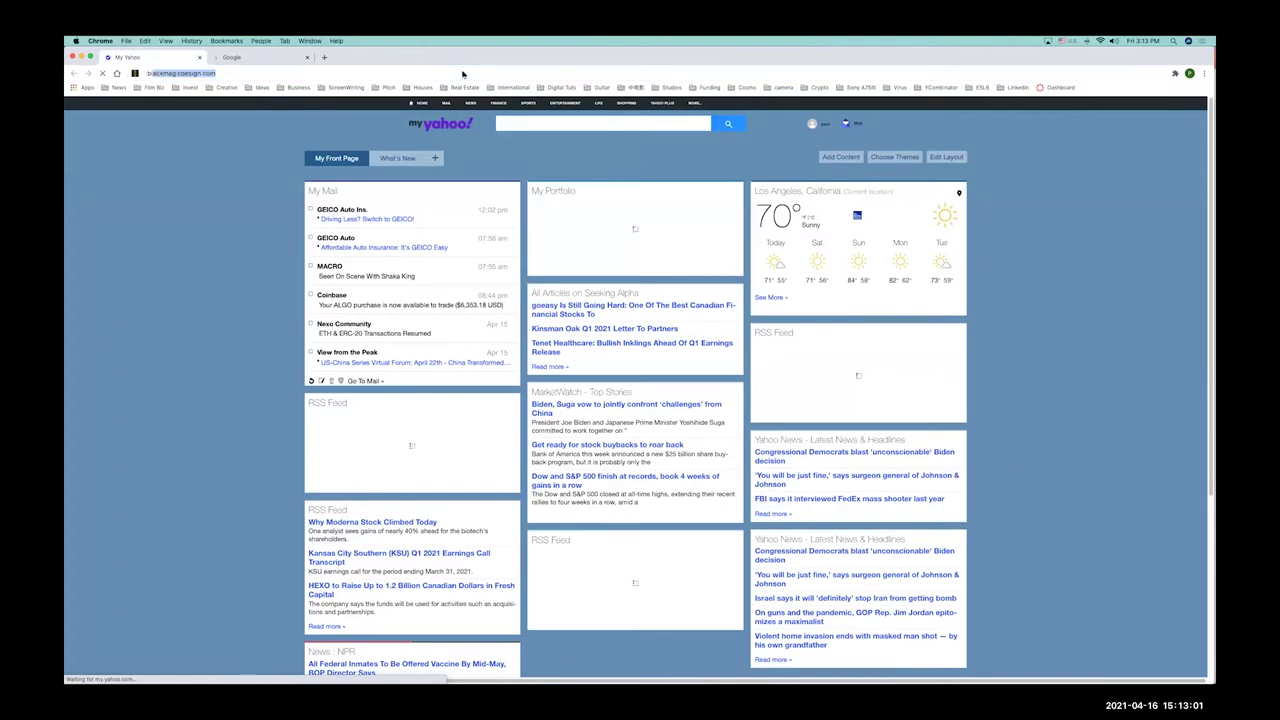
pyautogui.write('lack')
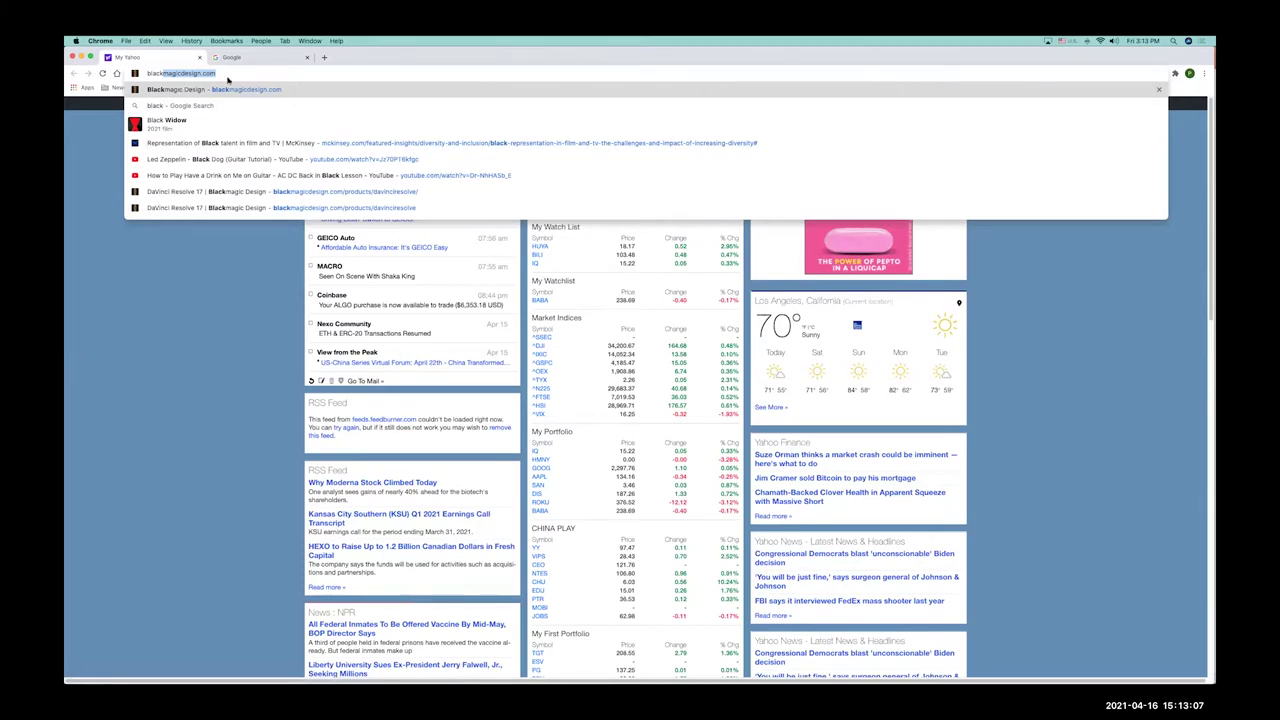
pyautogui.press('Return')
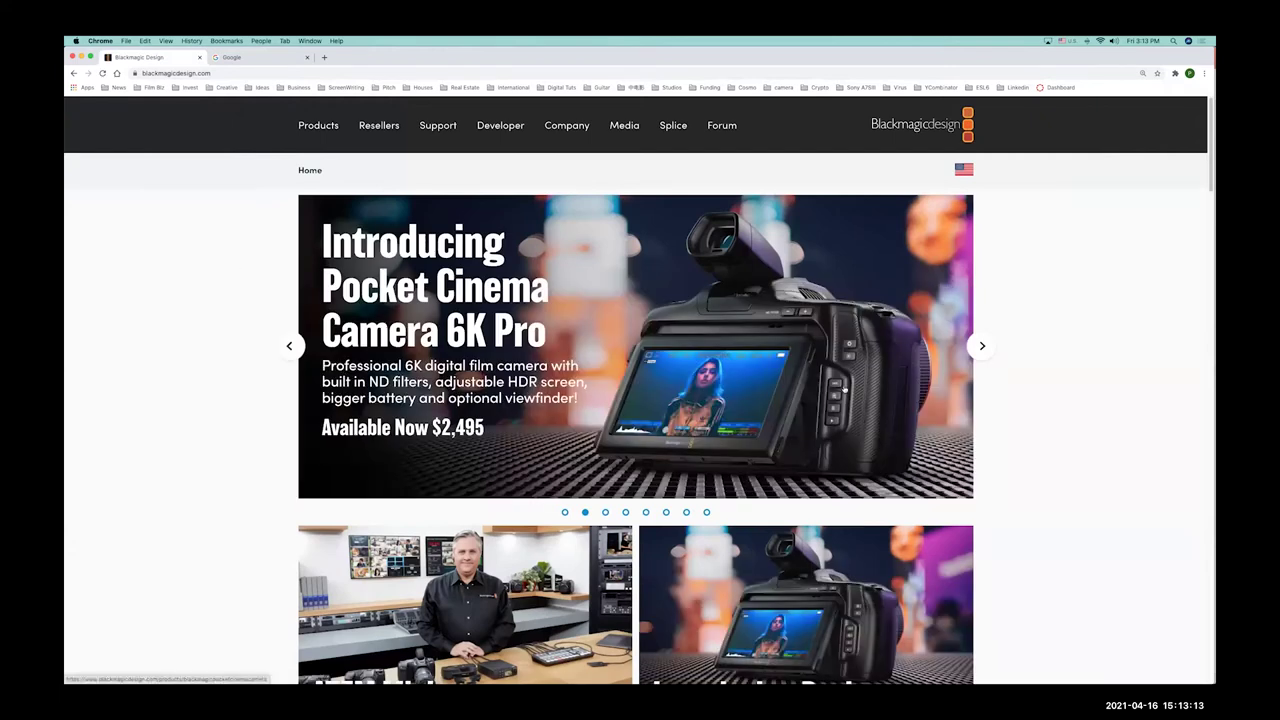
pyautogui.scroll(-2, 781, 433)
pyautogui.scroll(-7, 781, 433)
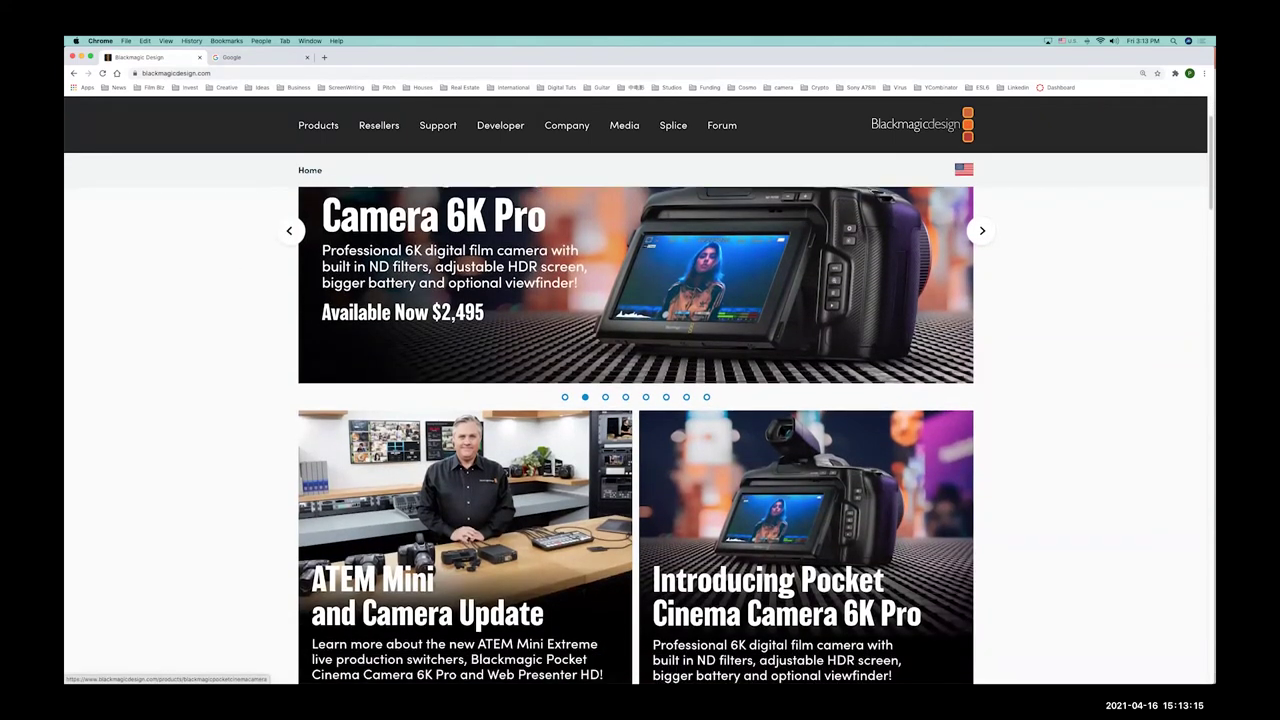
pyautogui.scroll(-6, 783, 429)
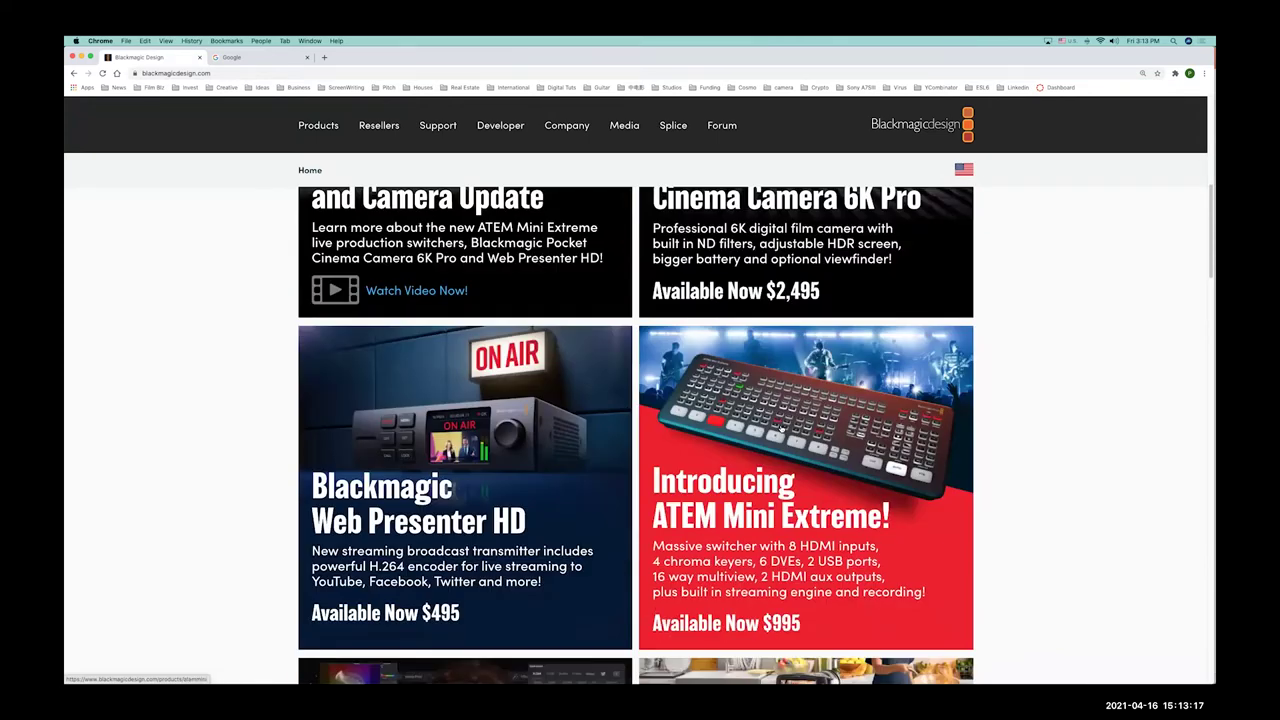
pyautogui.scroll(-5, 783, 429)
pyautogui.scroll(-1, 449, 578)
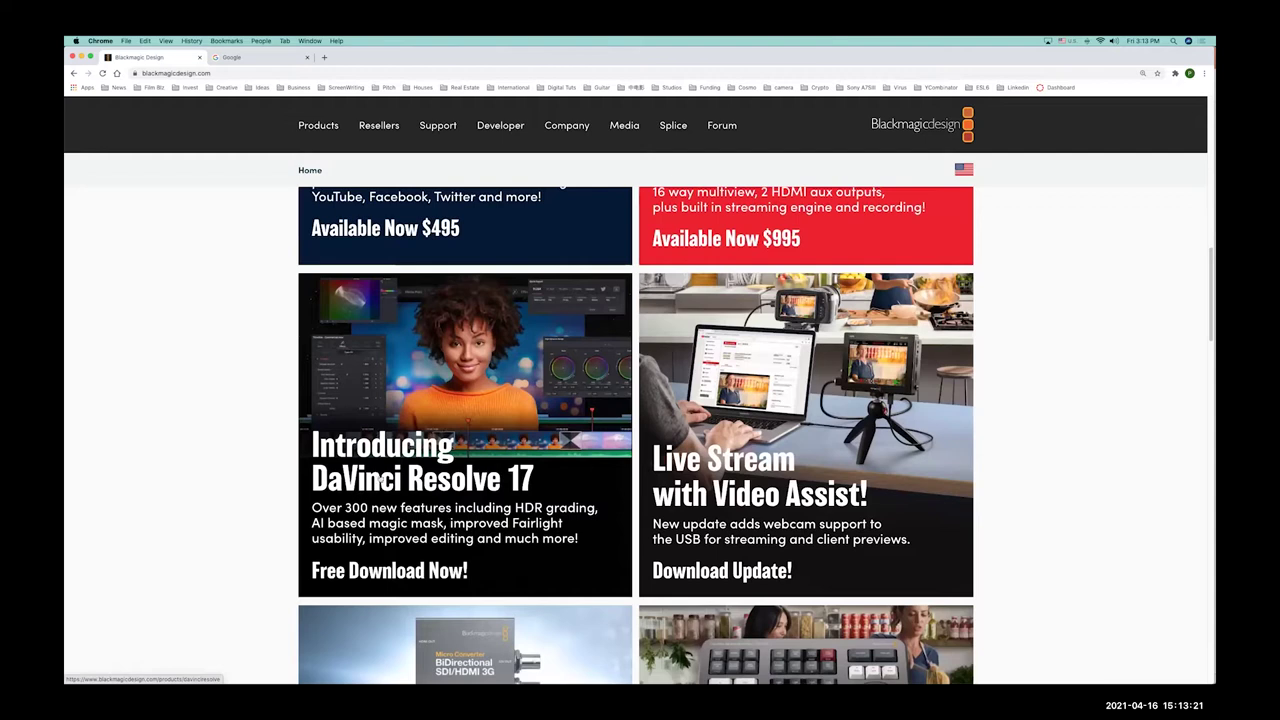
# Step: Open the DaVinci Resolve 17 product page and bring up its Download Now chooser
pyautogui.click(431, 474)
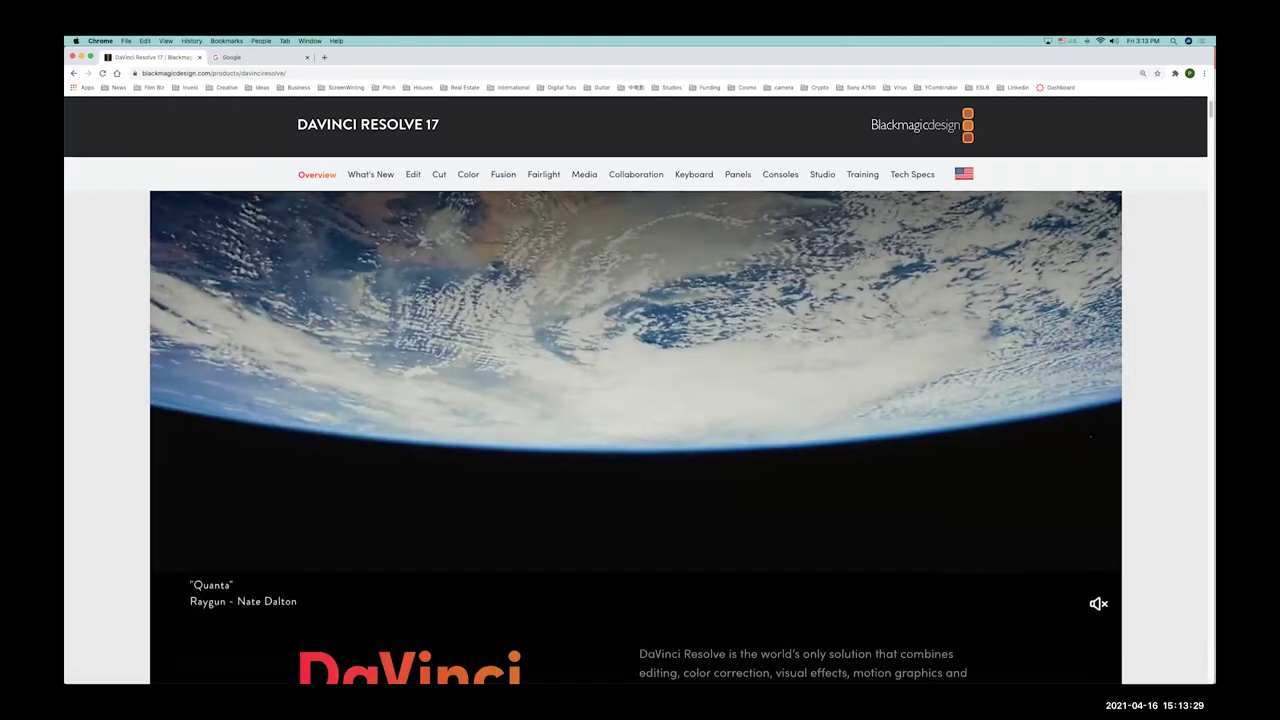
pyautogui.scroll(-1, 636, 440)
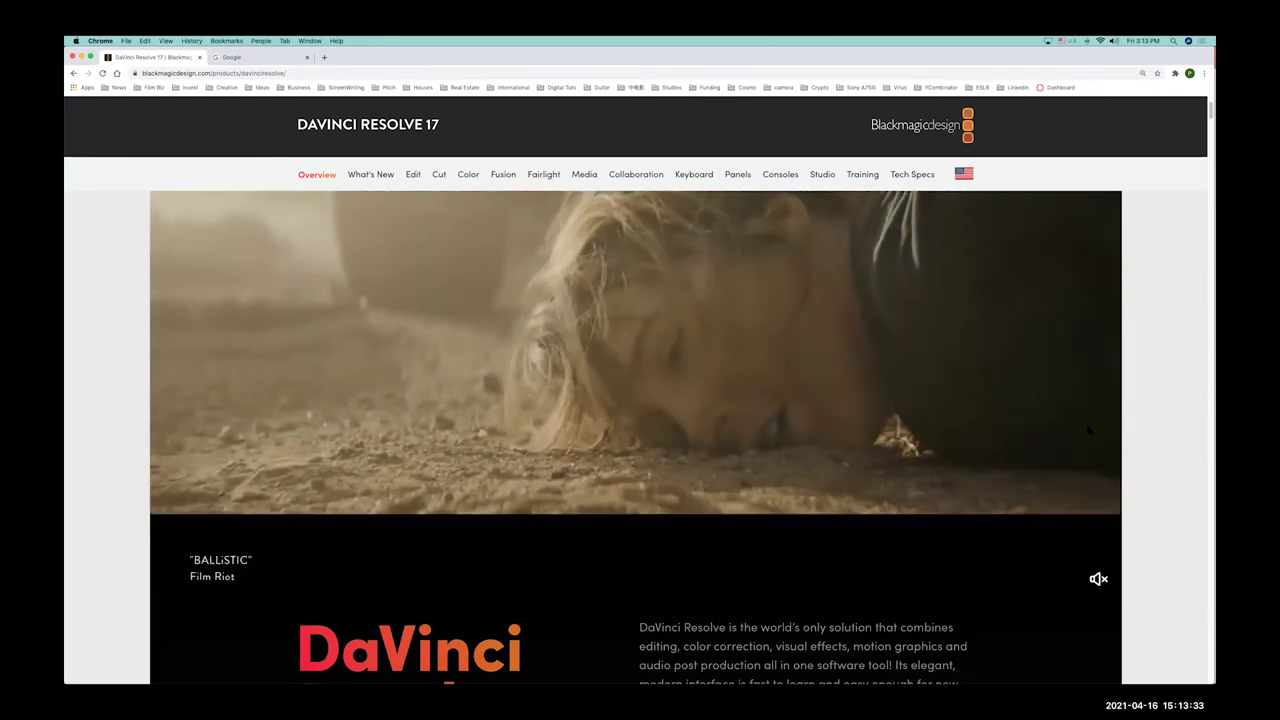
pyautogui.scroll(-10, 1089, 430)
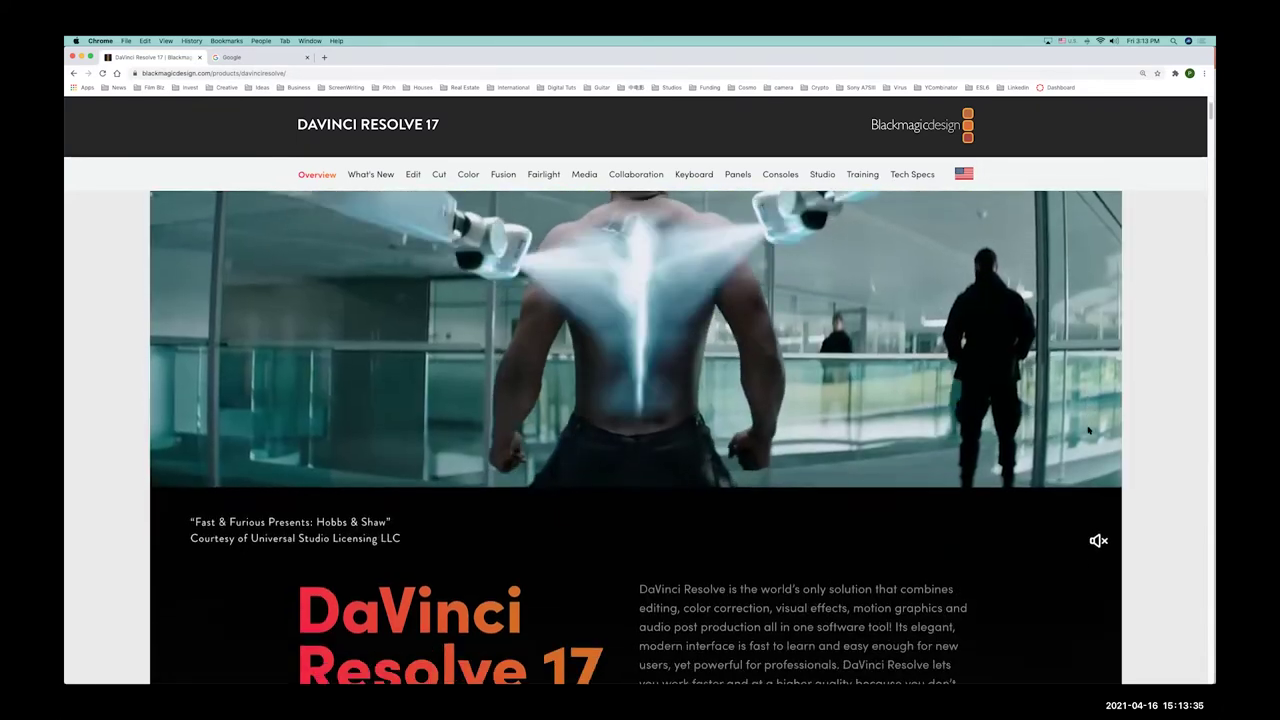
pyautogui.scroll(-3, 1089, 430)
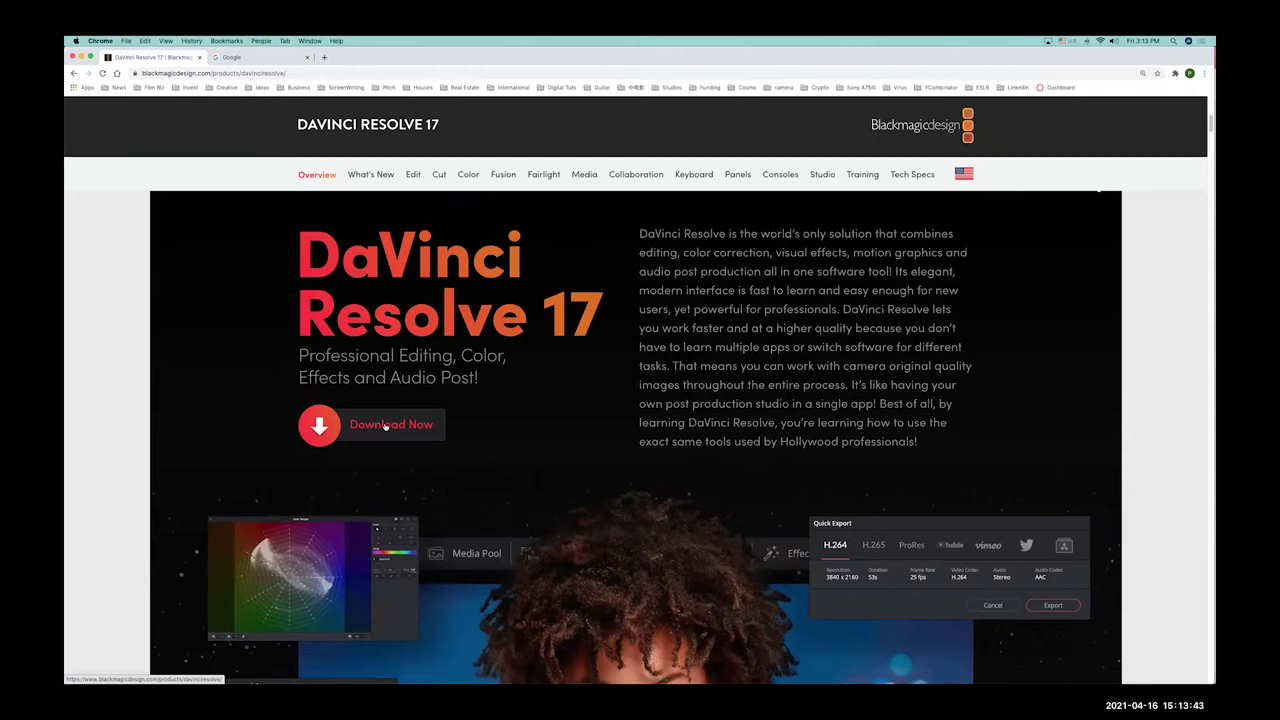
pyautogui.click(388, 426)
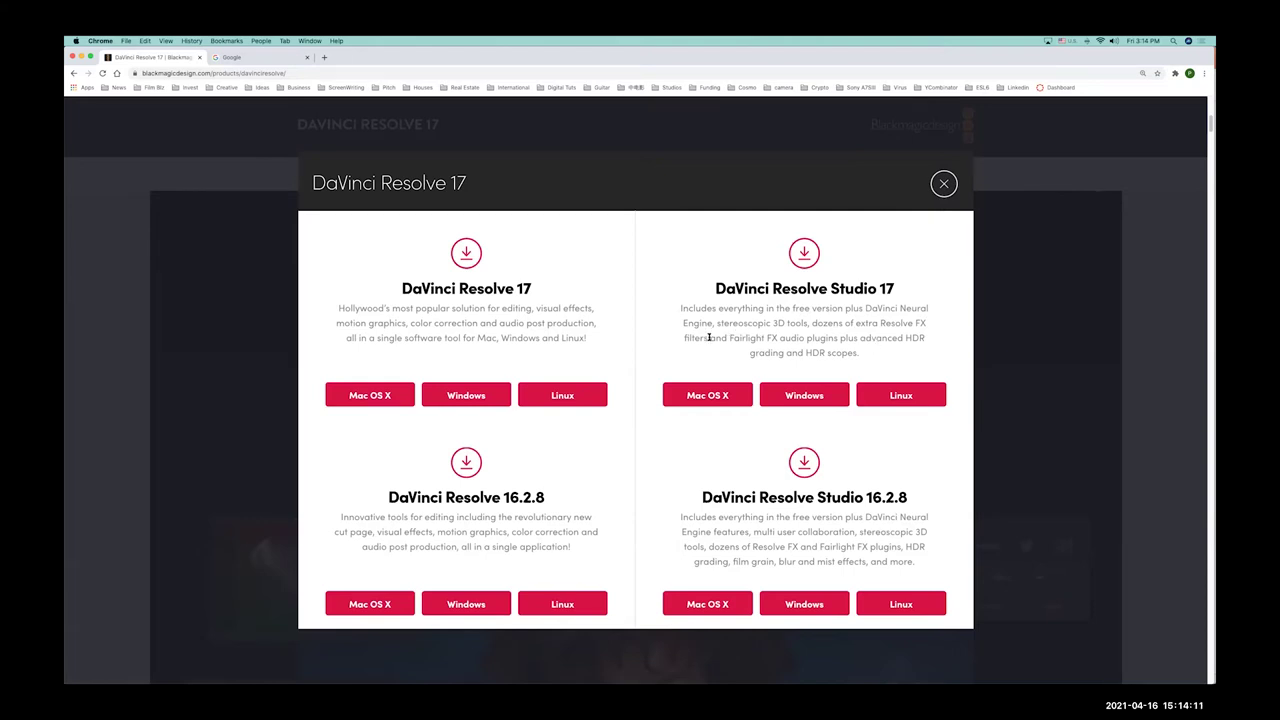
# Step: Pick the free Resolve 17 Mac OS X download, try registering with empty fields, then close the form
pyautogui.click(383, 397)
pyautogui.click(421, 227)
pyautogui.click(390, 285)
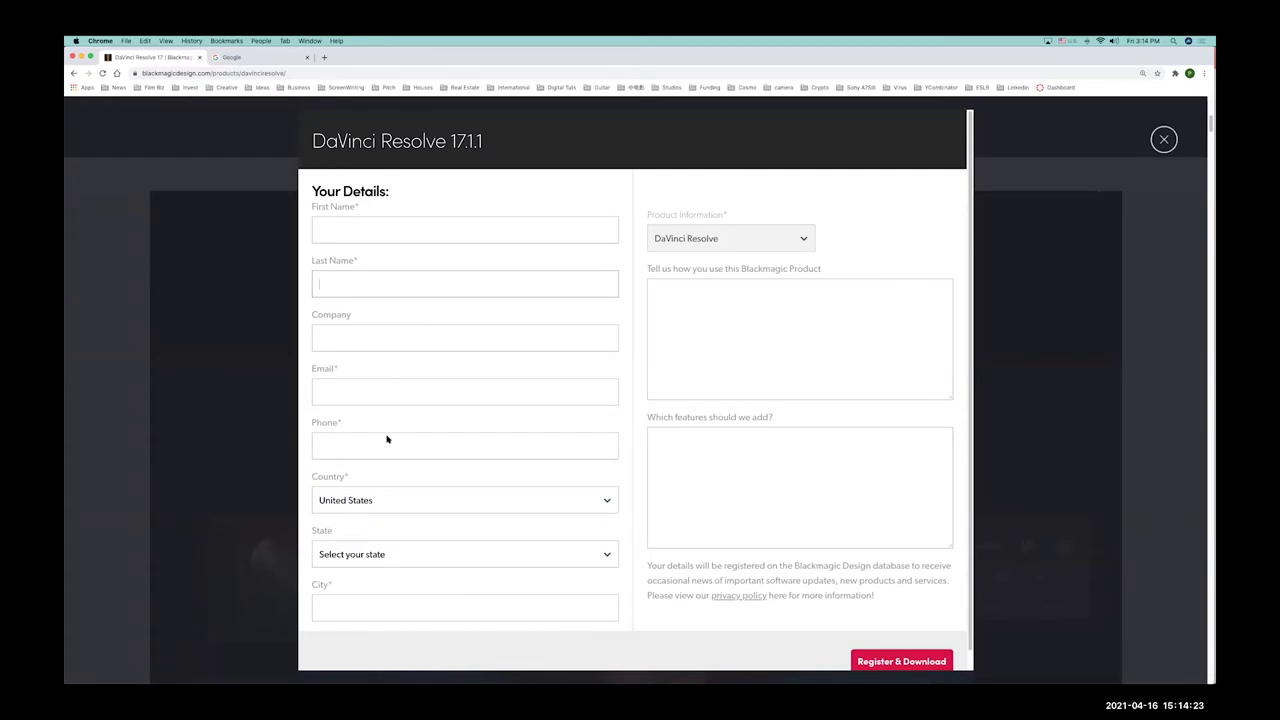
pyautogui.click(757, 298)
pyautogui.click(783, 489)
pyautogui.click(882, 658)
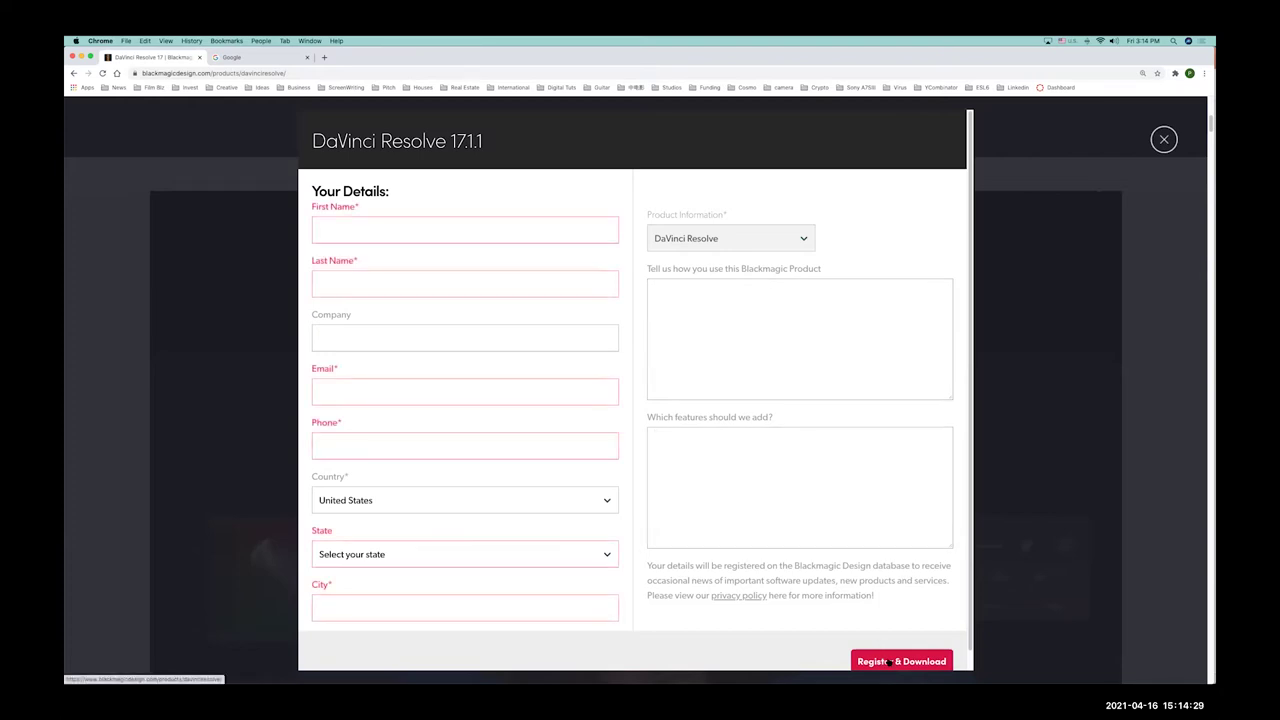
pyautogui.click(1165, 148)
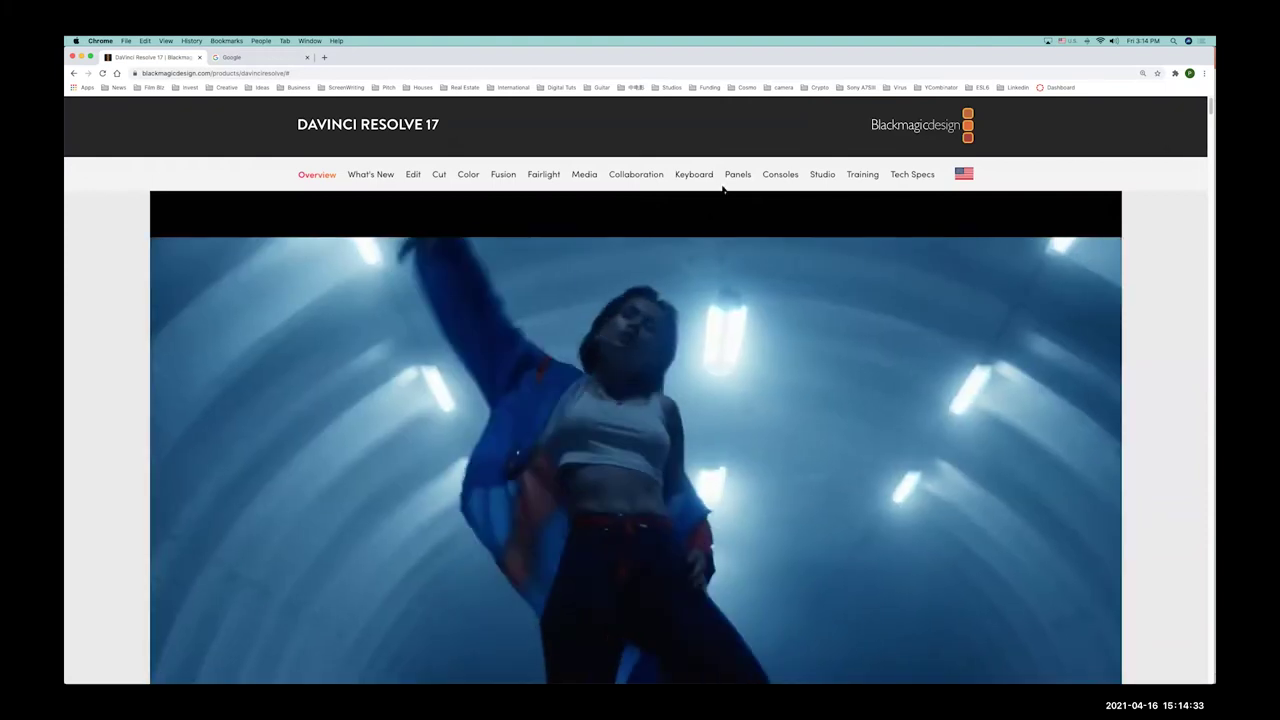
pyautogui.scroll(-10, 698, 229)
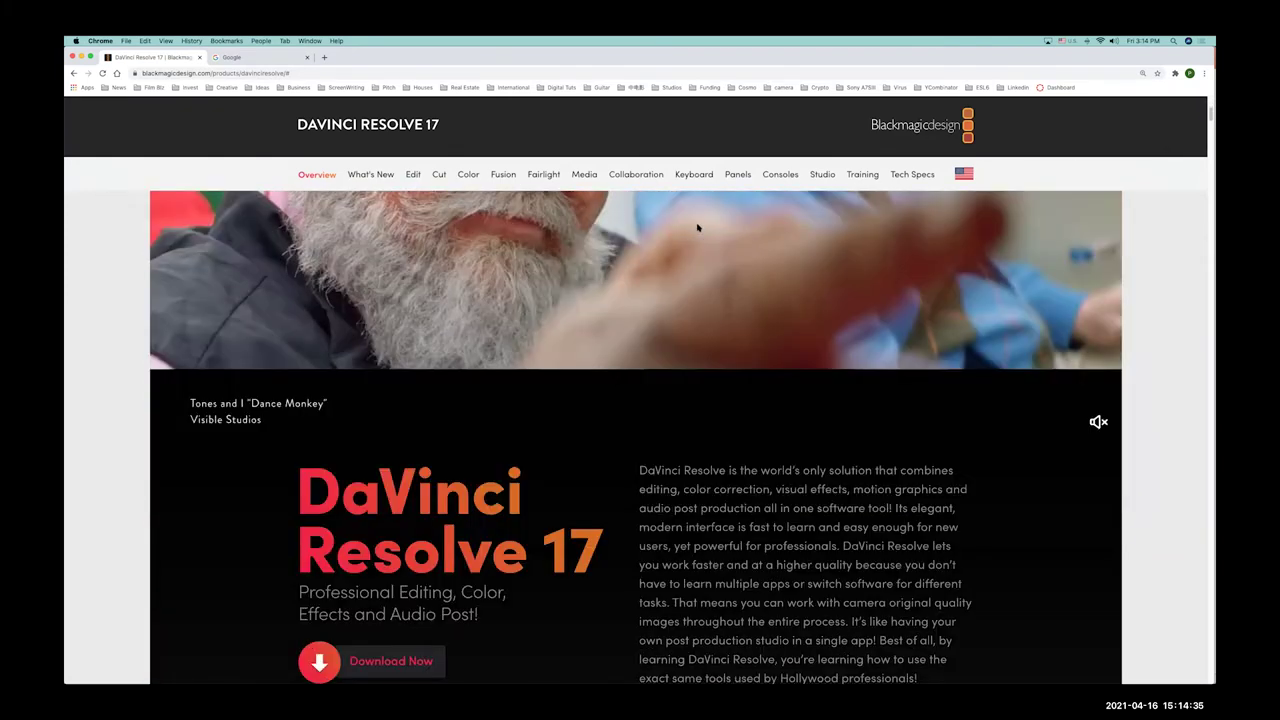
pyautogui.scroll(-4, 698, 229)
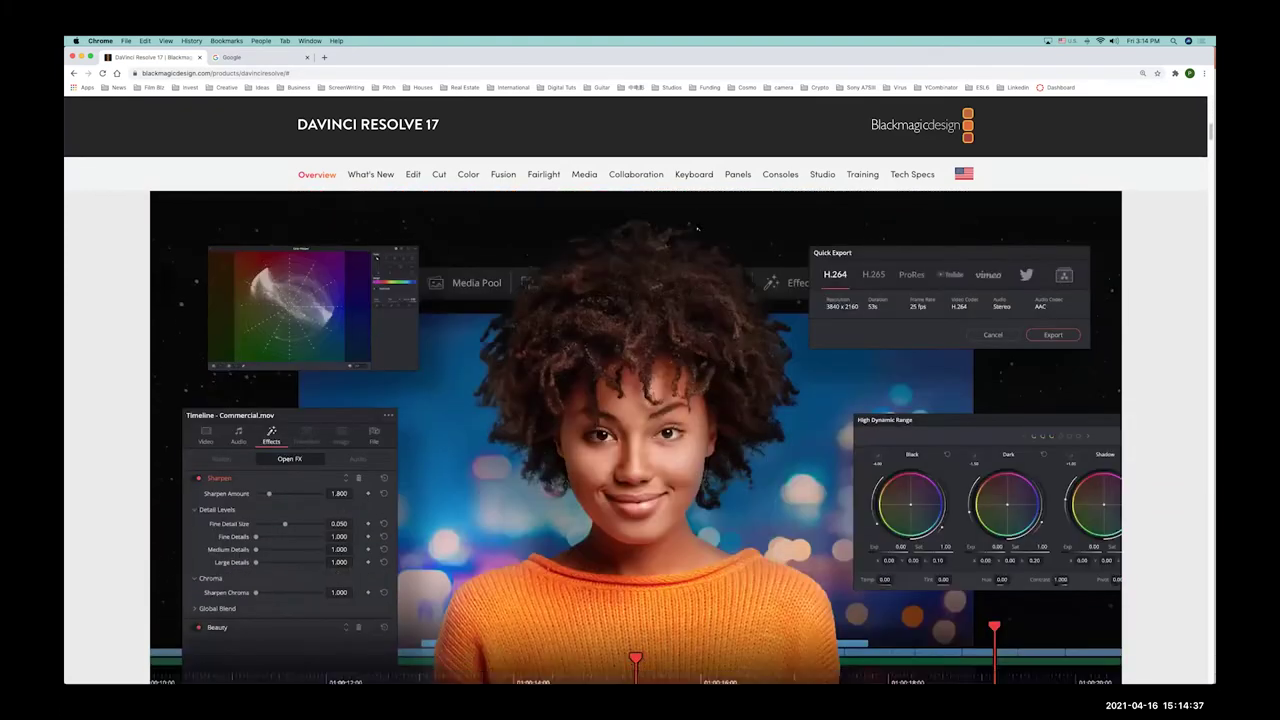
pyautogui.scroll(-1, 698, 229)
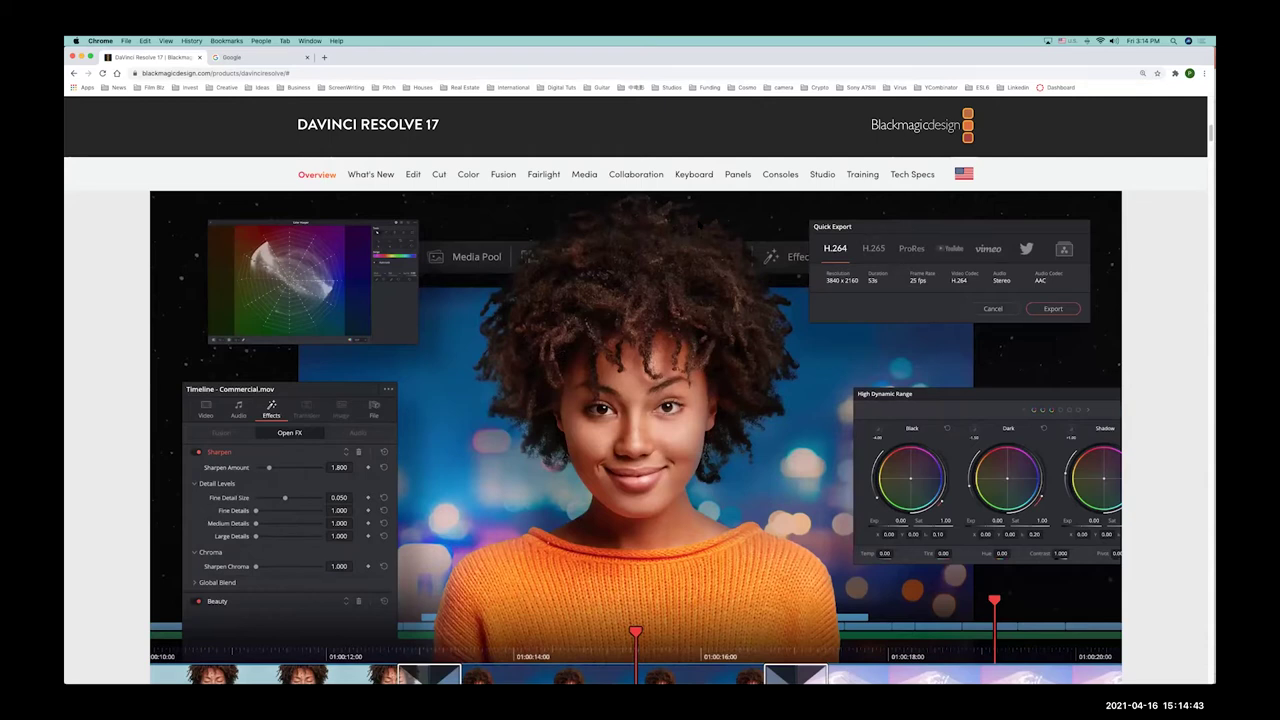
pyautogui.scroll(-1, 636, 439)
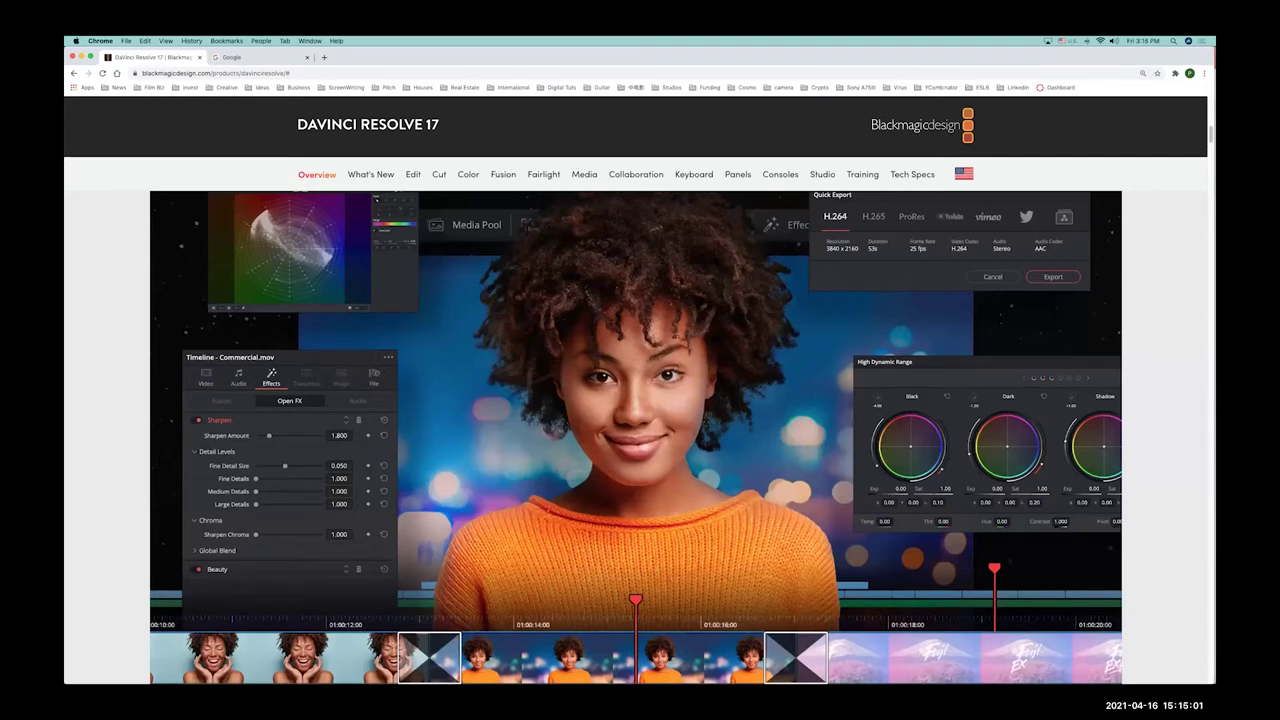
pyautogui.scroll(3, 910, 133)
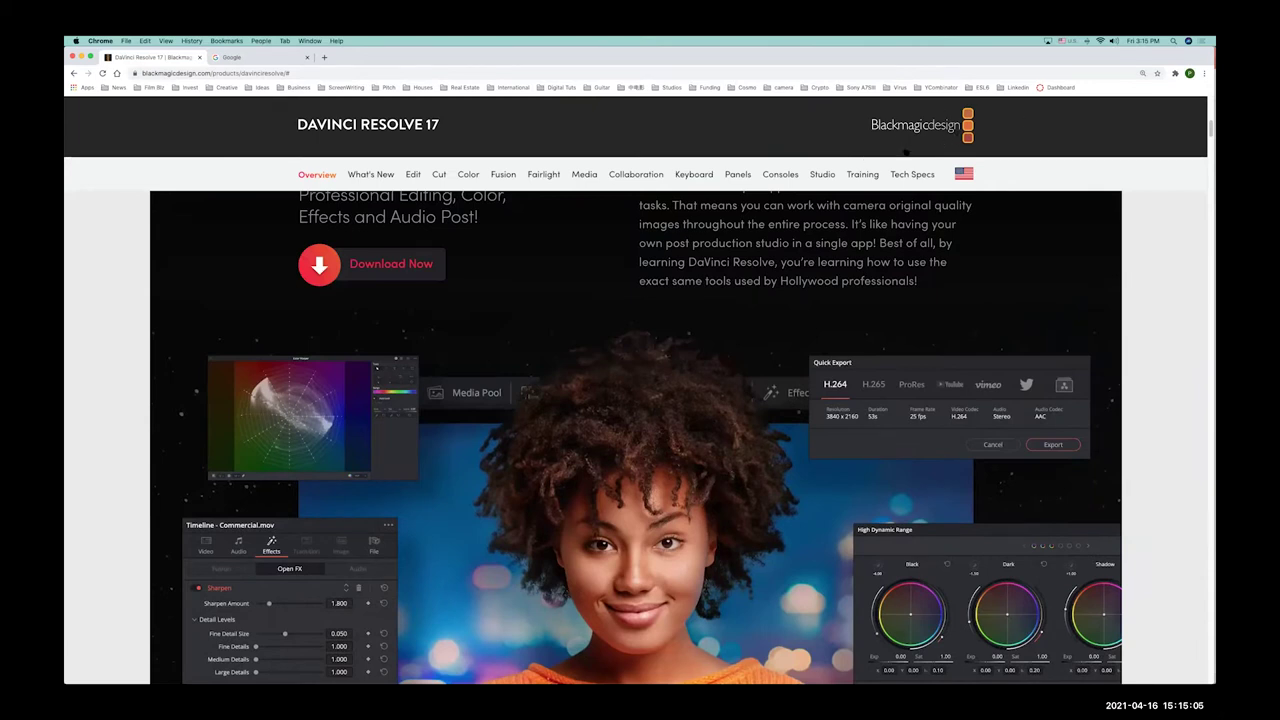
pyautogui.scroll(-5, 840, 305)
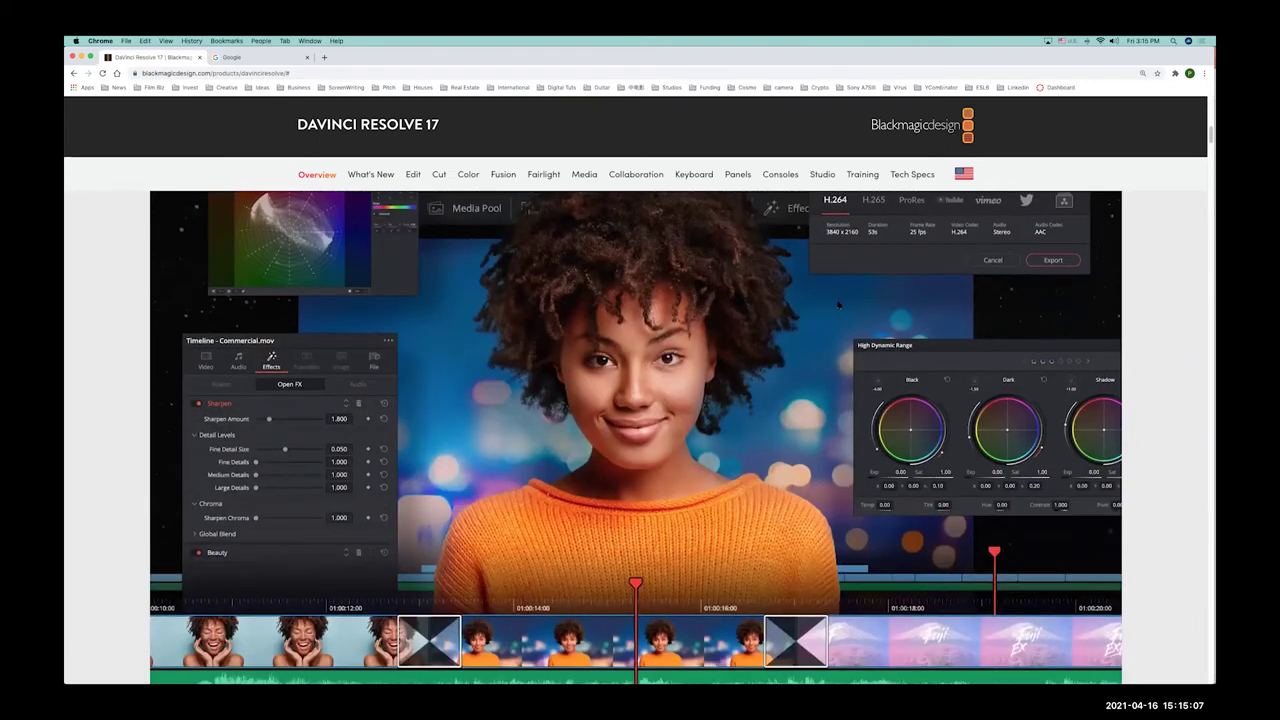
pyautogui.scroll(-3, 838, 305)
pyautogui.scroll(-3, 837, 303)
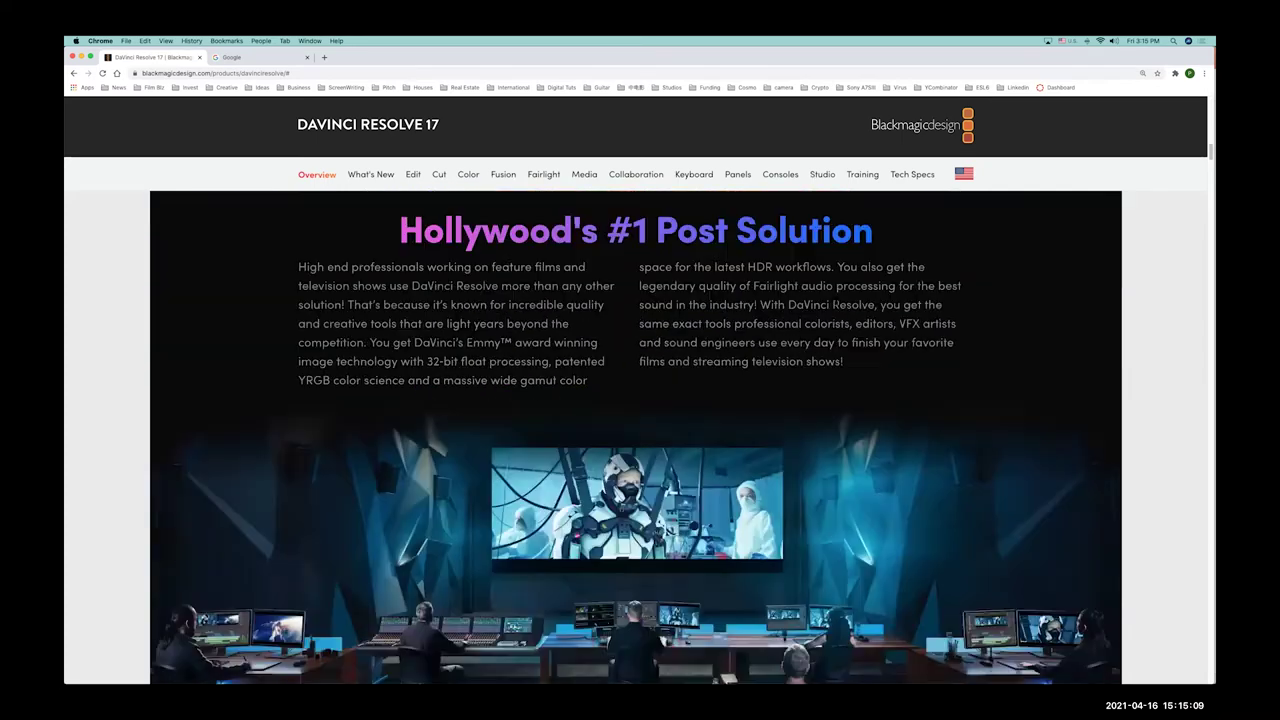
pyautogui.scroll(-3, 837, 302)
pyautogui.scroll(-10, 837, 302)
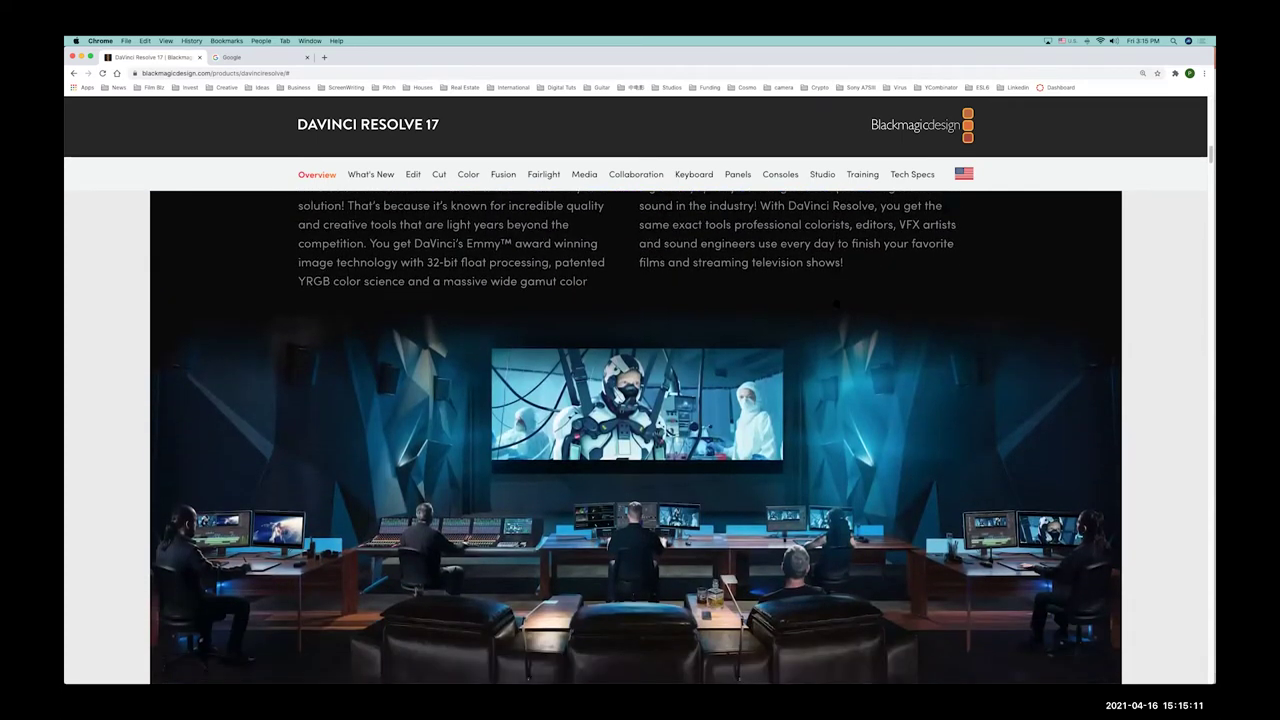
pyautogui.scroll(-10, 837, 302)
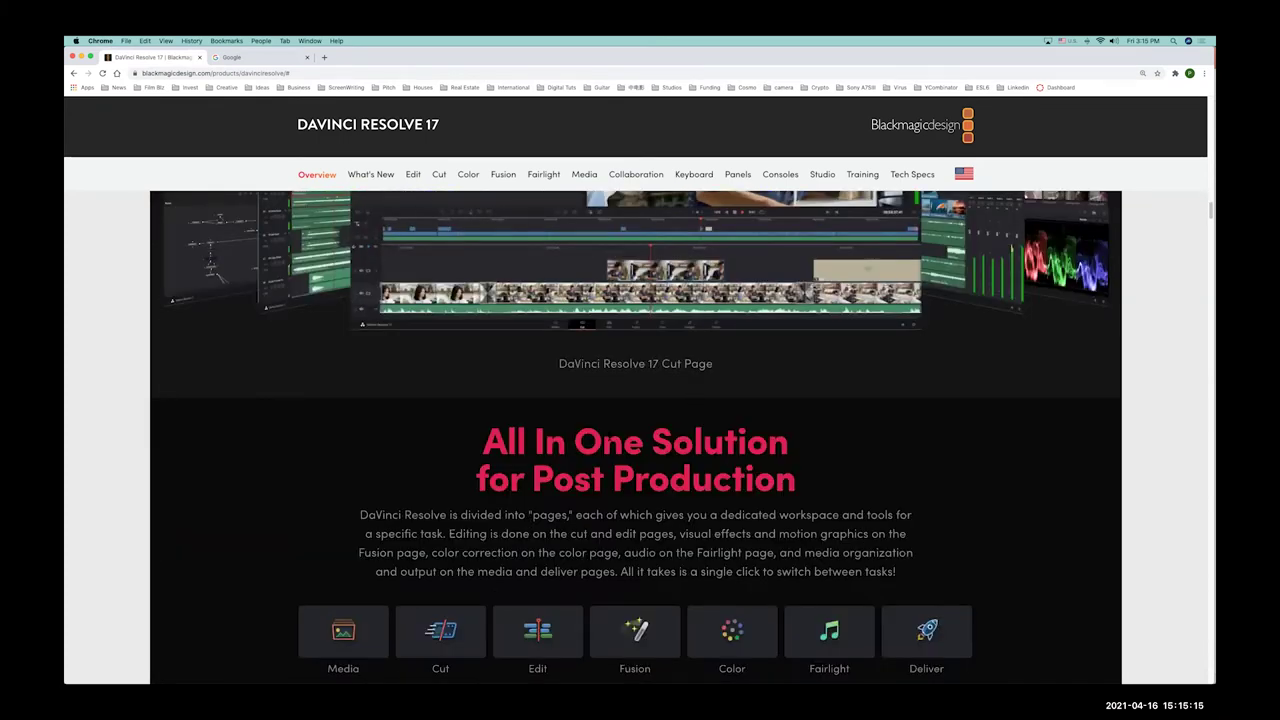
pyautogui.scroll(-1, 837, 302)
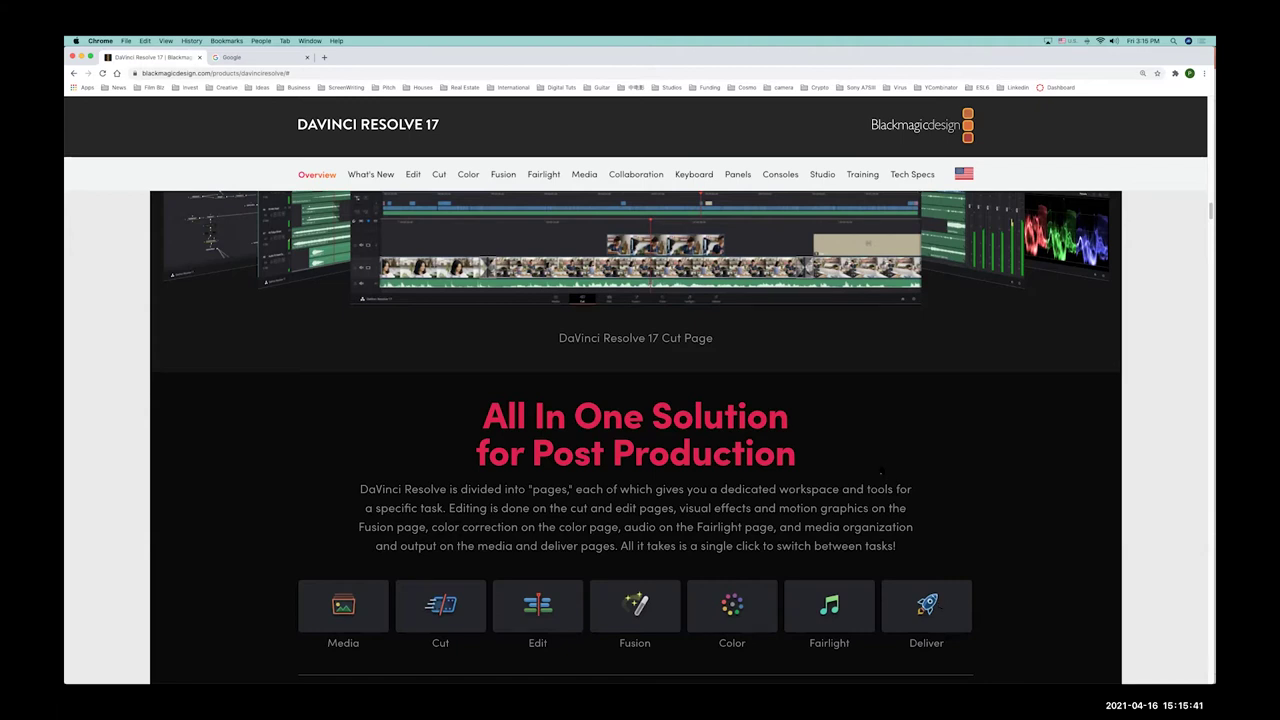
pyautogui.scroll(10, 882, 453)
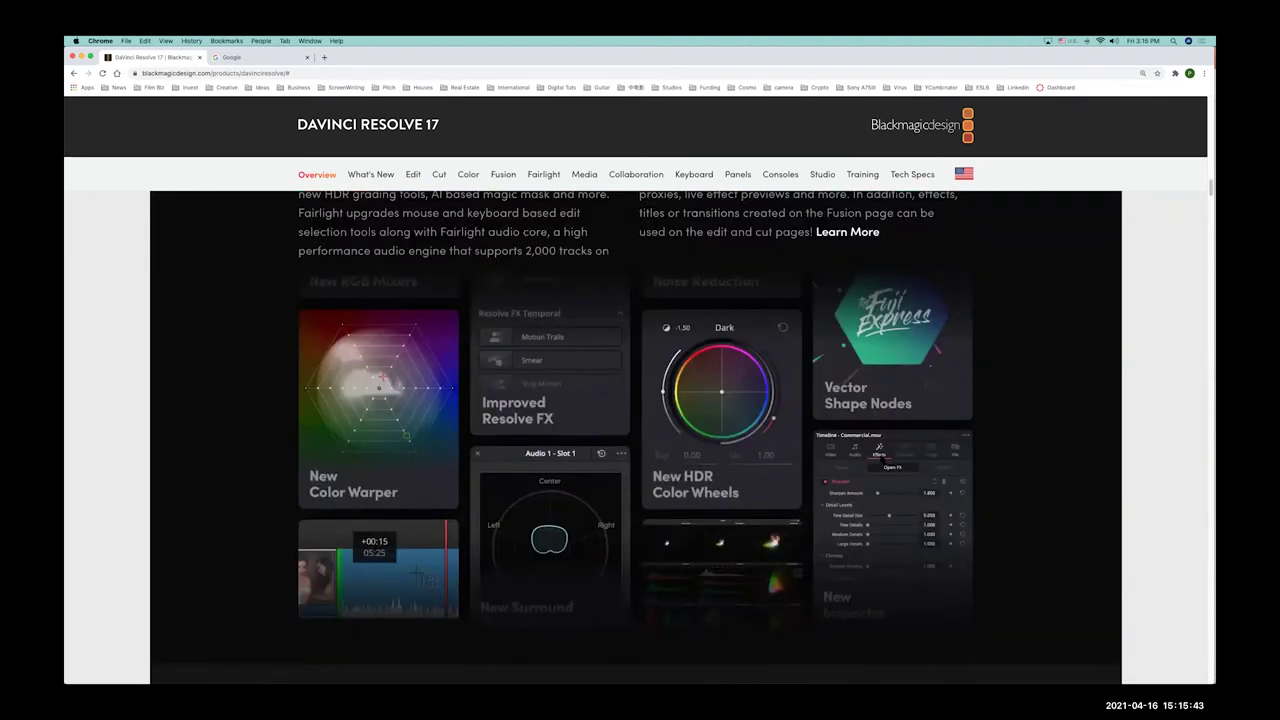
pyautogui.scroll(5, 882, 453)
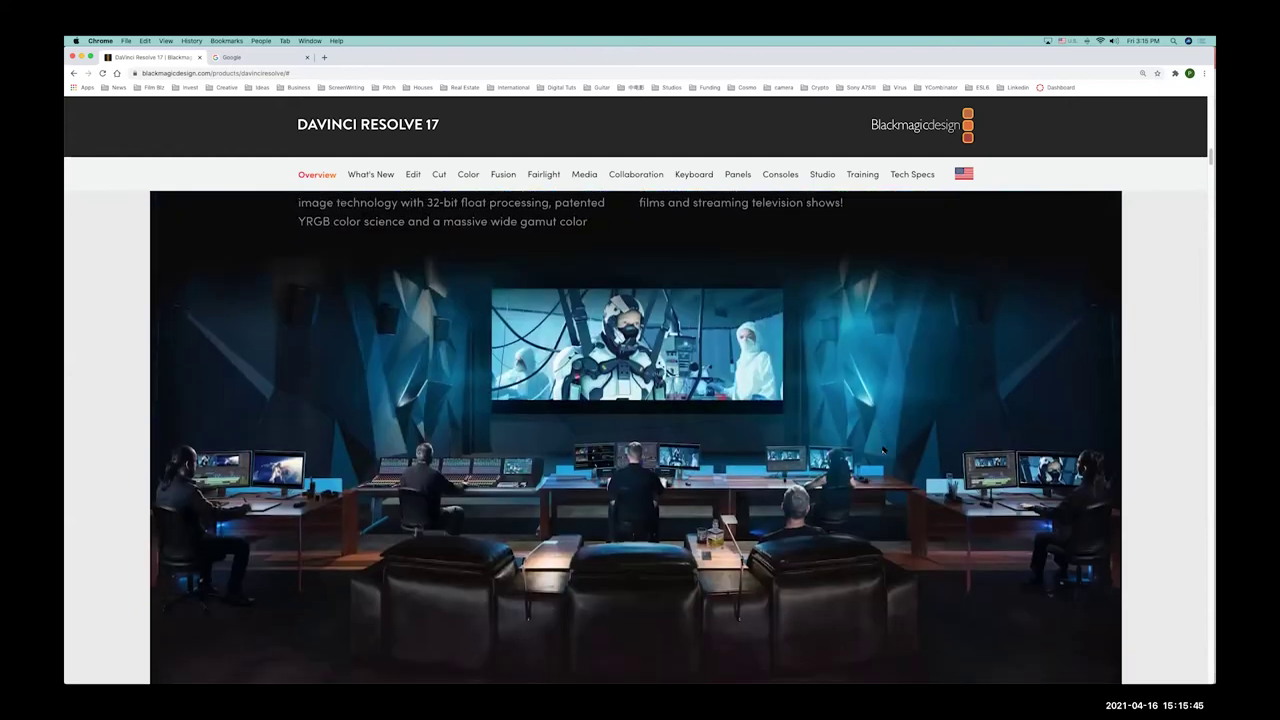
pyautogui.scroll(-1, 882, 452)
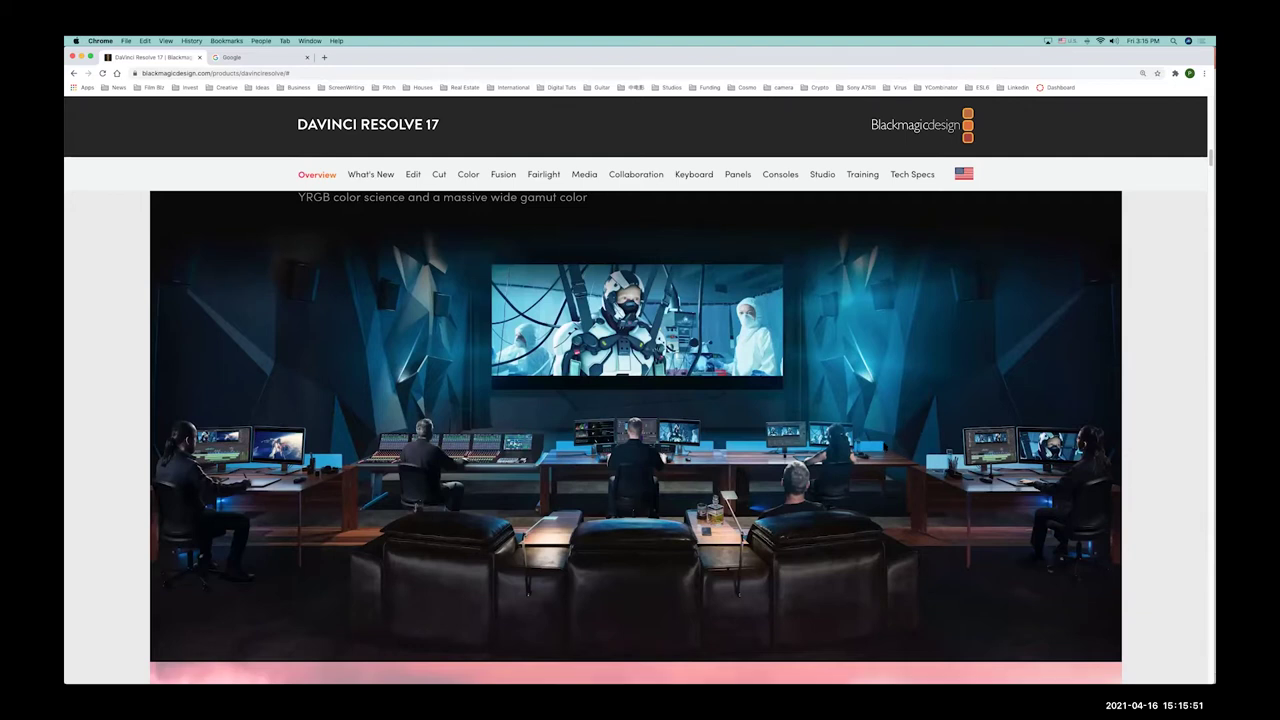
pyautogui.scroll(-1, 636, 438)
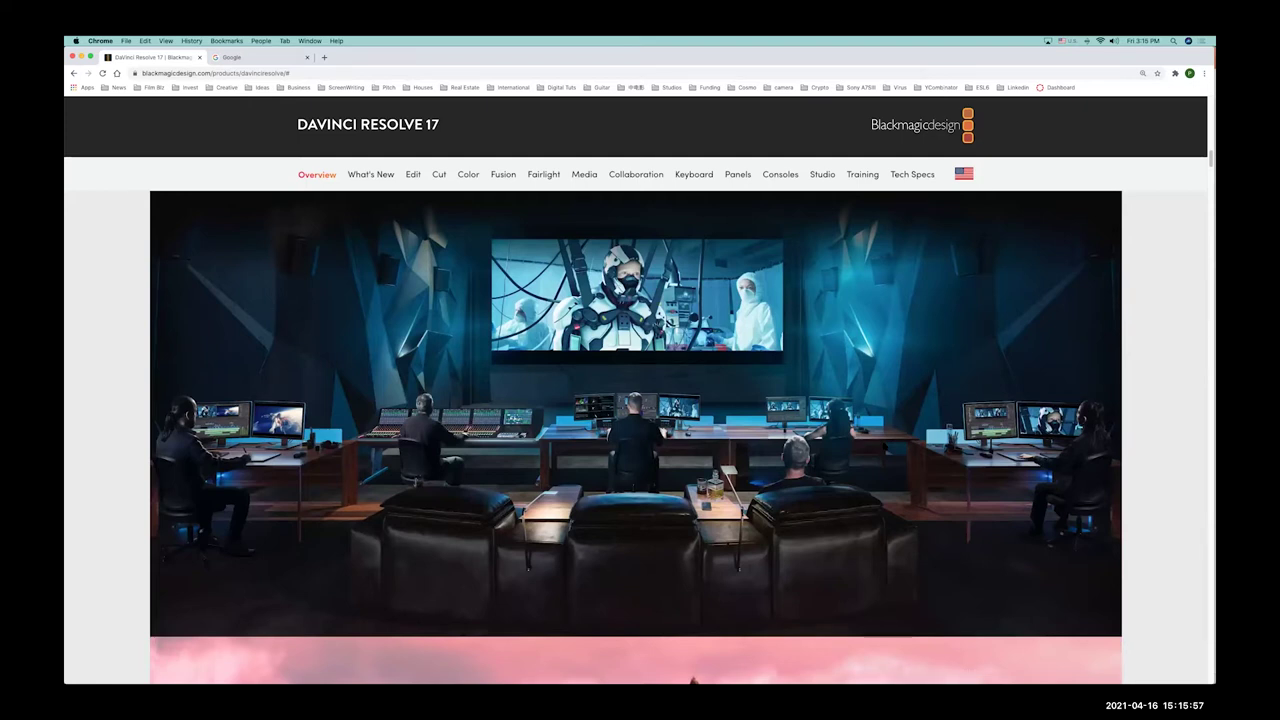
# Step: Open the Edit feature page and scroll through its edit types and roll, ripple, slip, slide trim sections
pyautogui.click(413, 176)
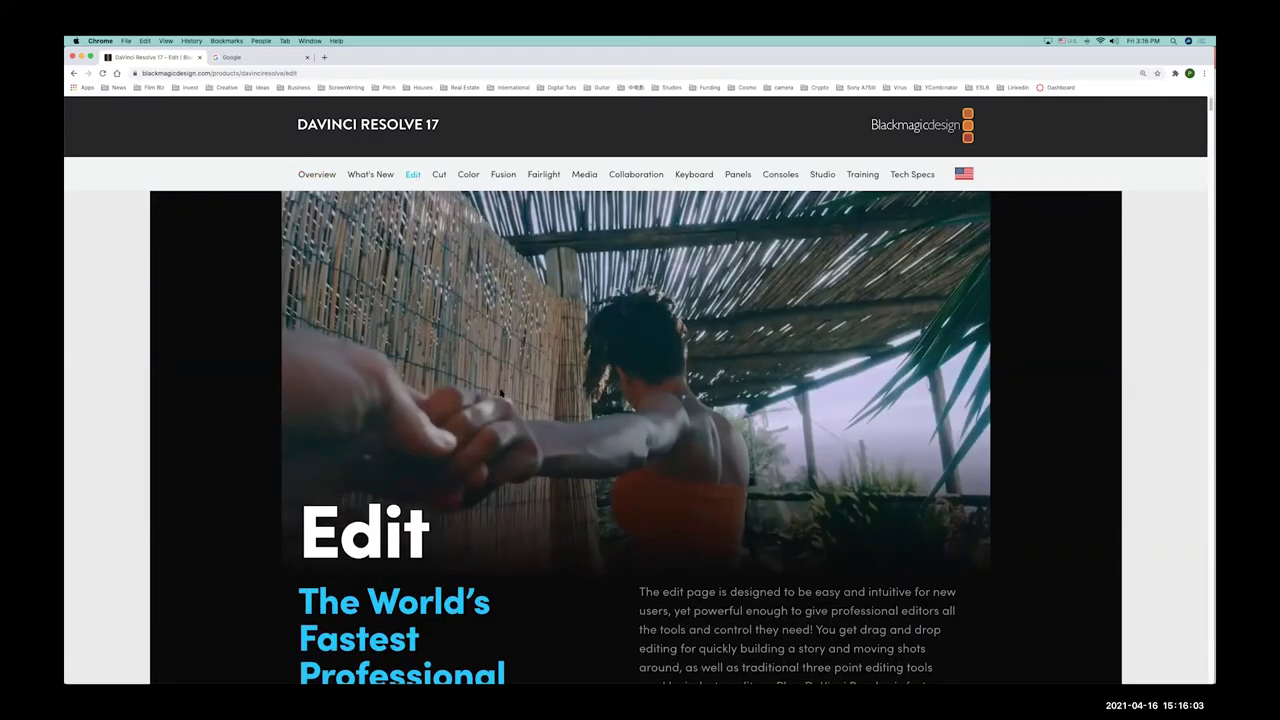
pyautogui.scroll(-4, 500, 390)
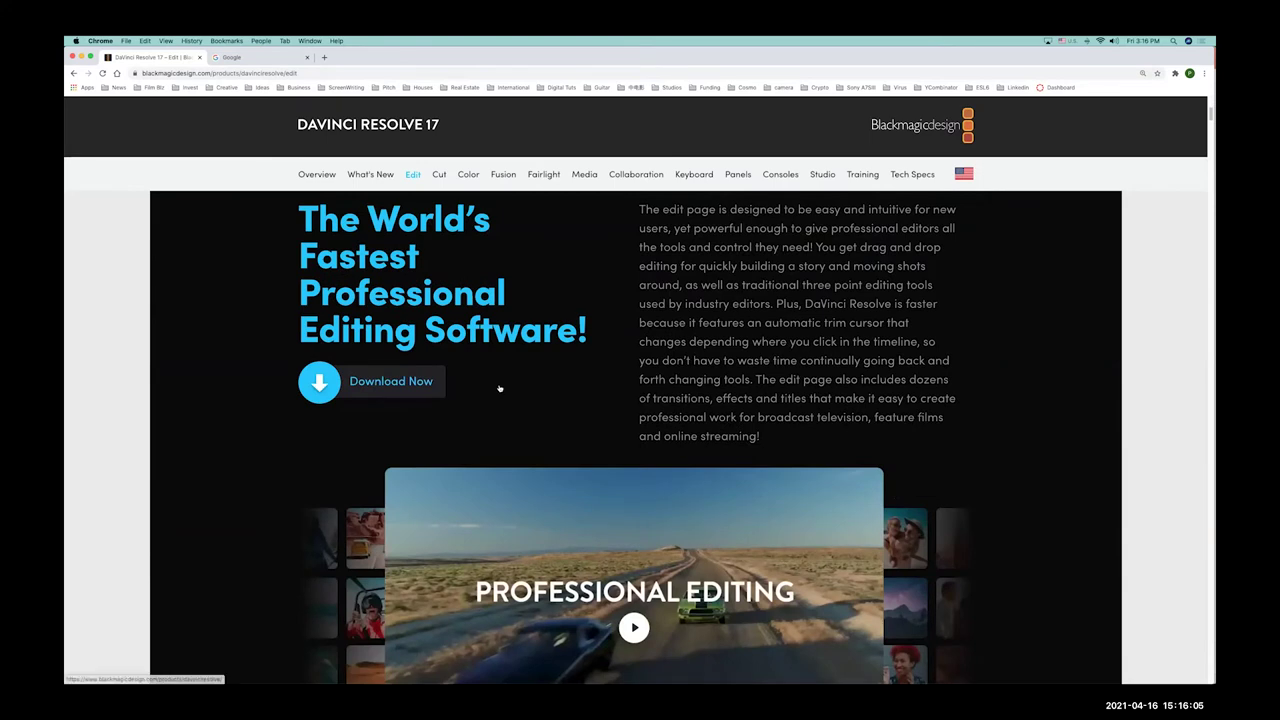
pyautogui.scroll(-3, 500, 390)
pyautogui.scroll(-5, 499, 388)
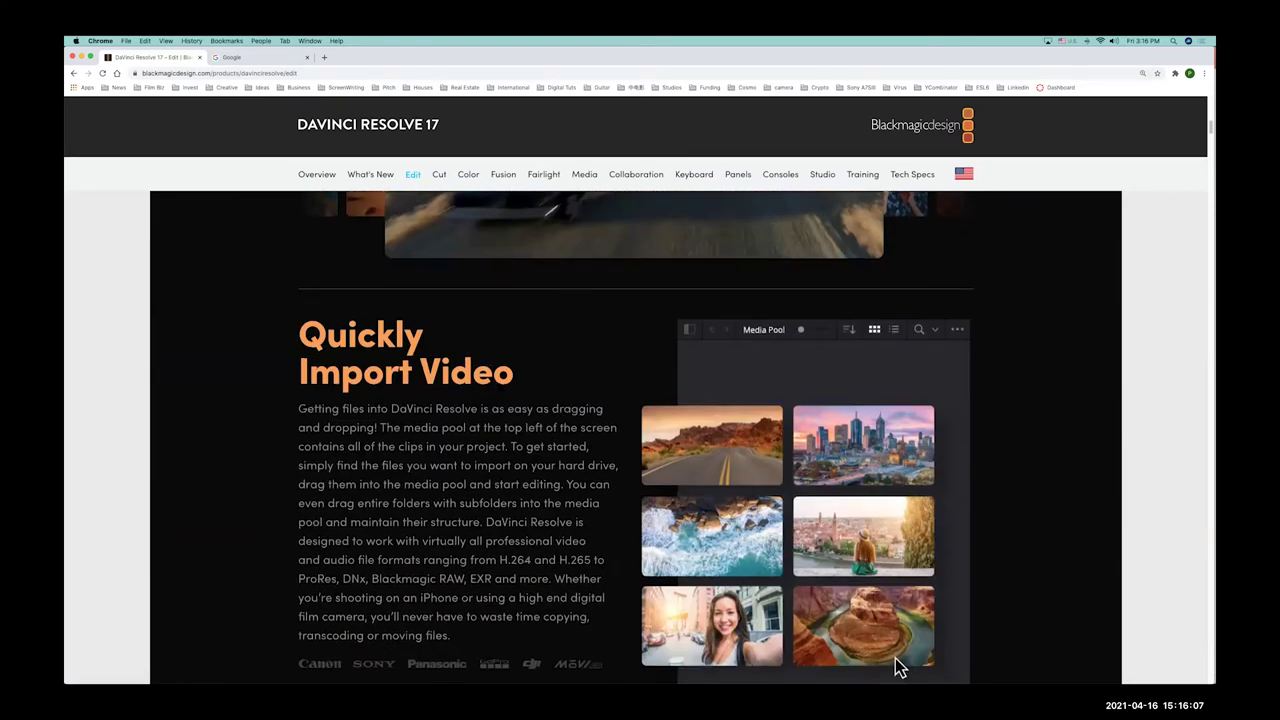
pyautogui.scroll(-1, 895, 658)
pyautogui.scroll(-4, 640, 437)
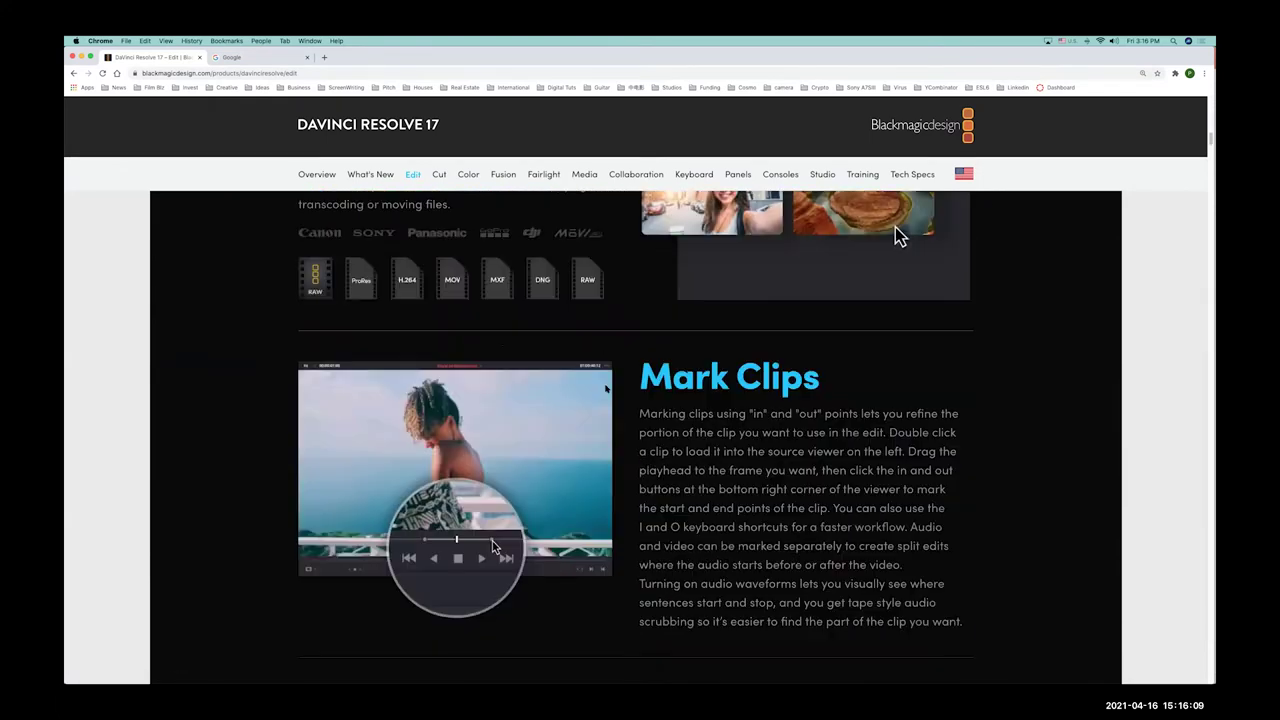
pyautogui.scroll(-1, 895, 227)
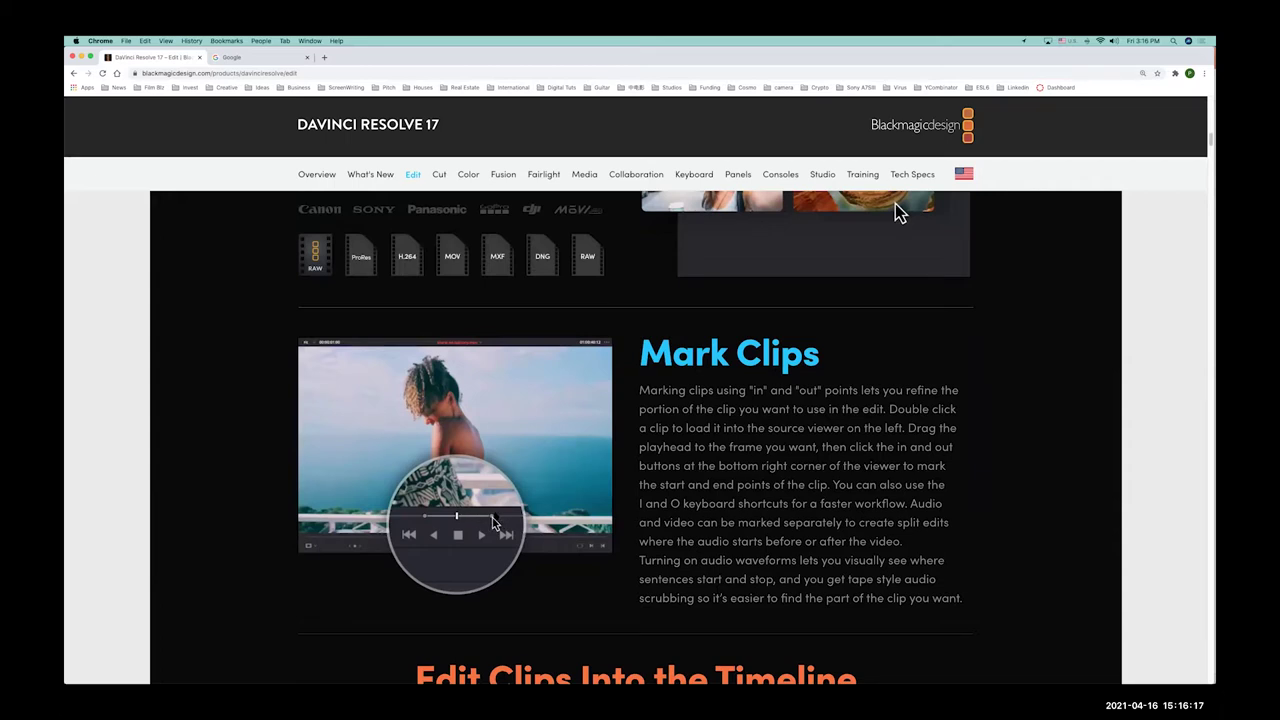
pyautogui.scroll(-1, 897, 212)
pyautogui.scroll(-10, 897, 190)
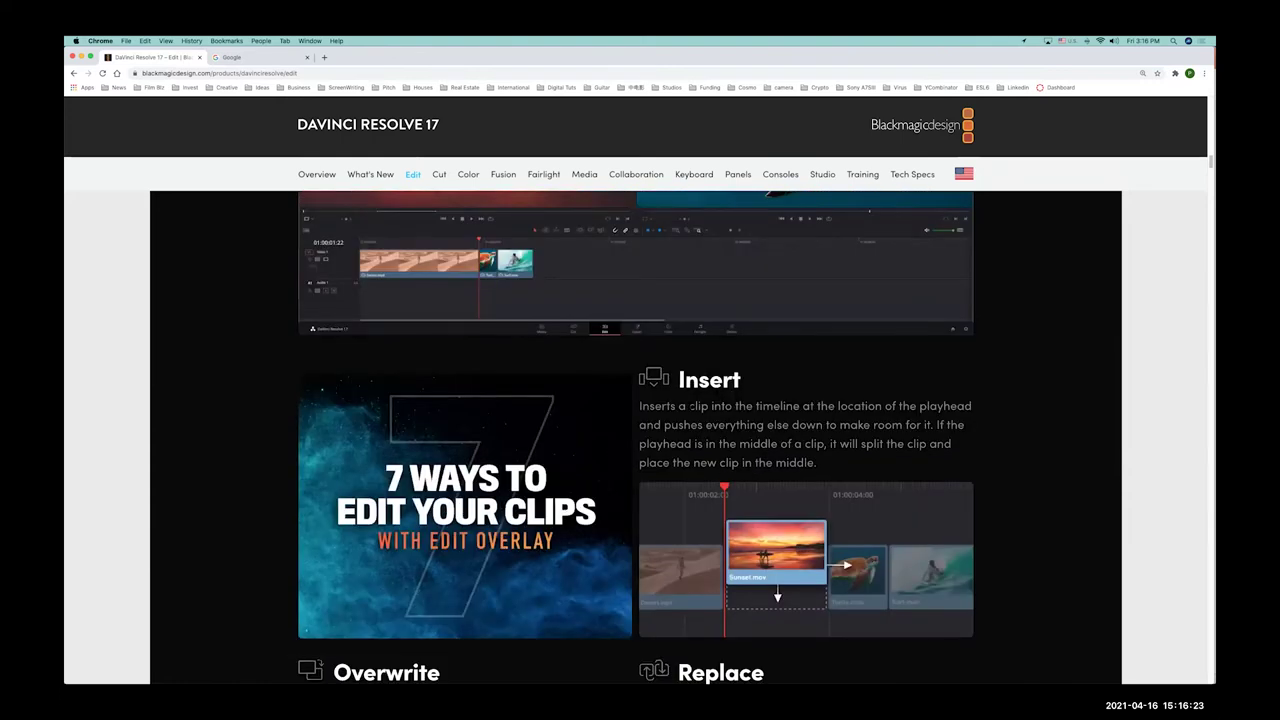
pyautogui.scroll(-10, 636, 438)
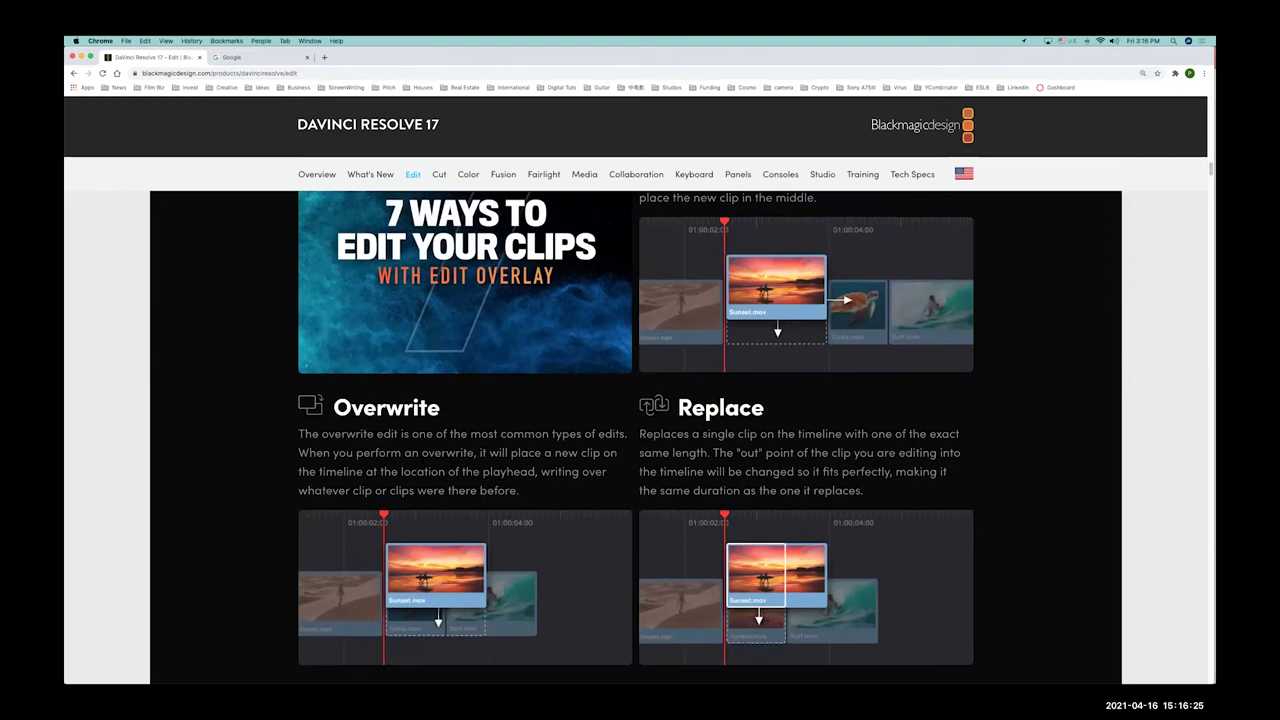
pyautogui.scroll(-5, 636, 438)
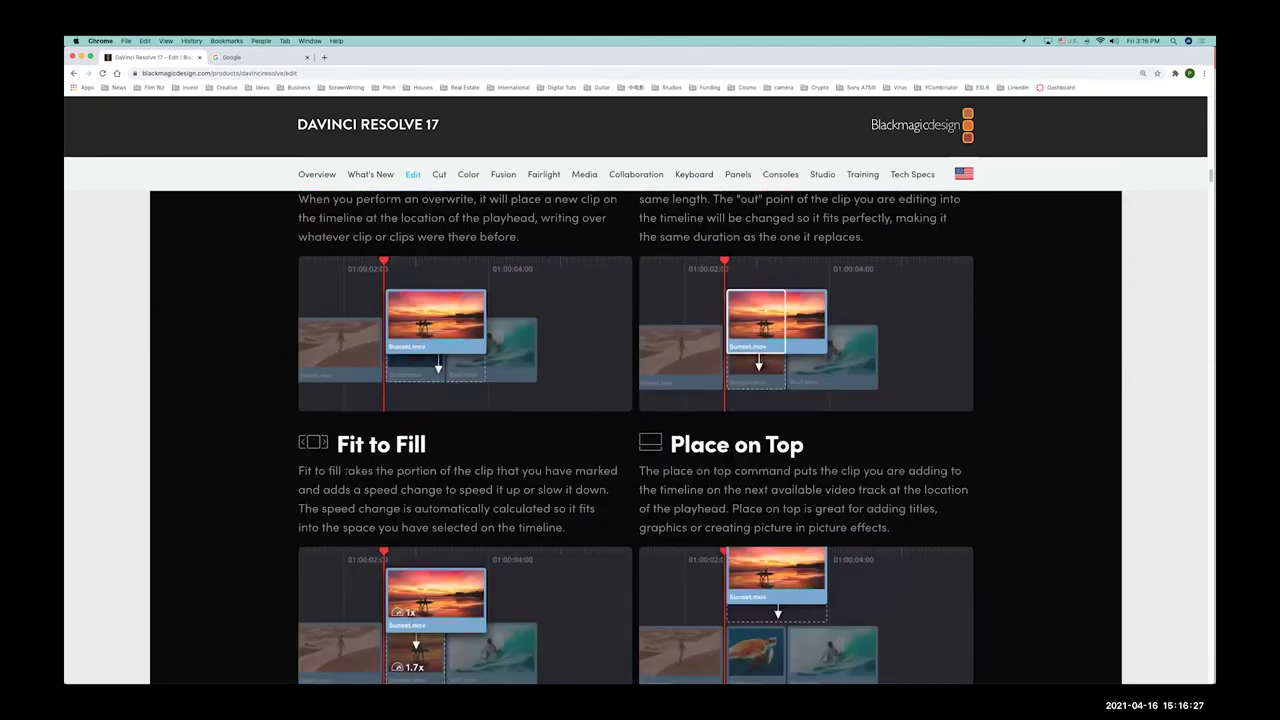
pyautogui.scroll(-3, 469, 560)
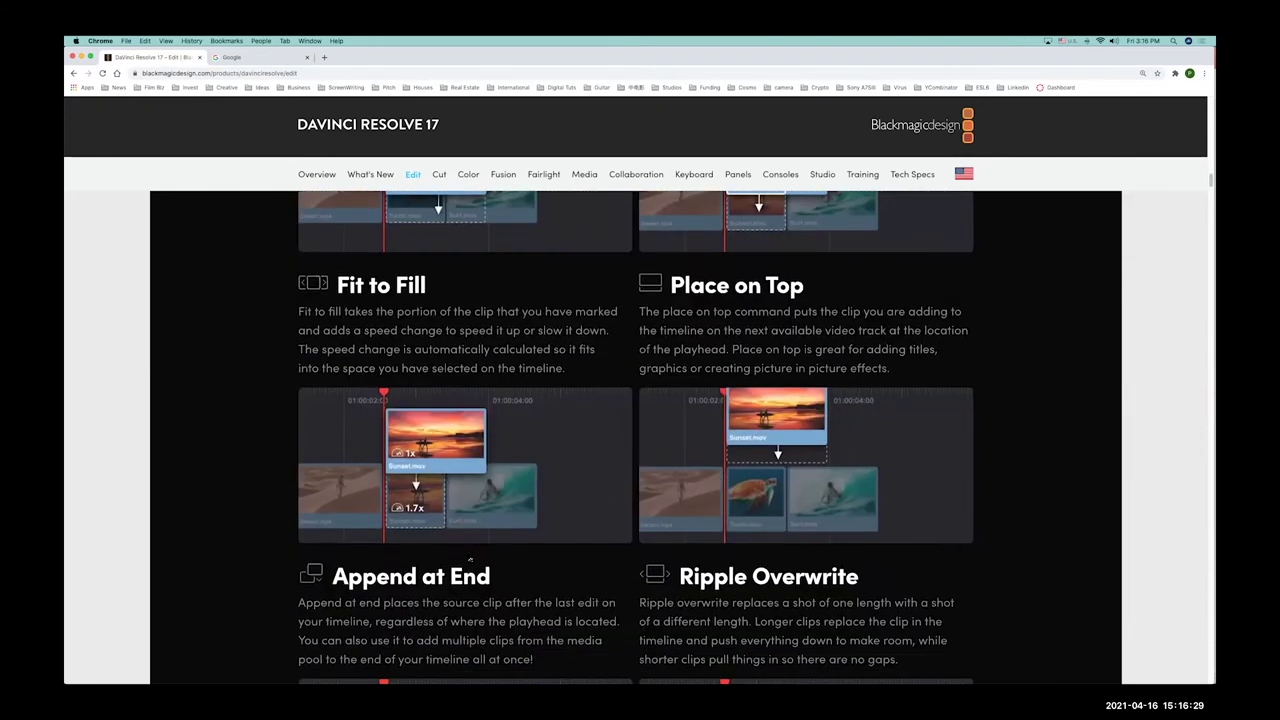
pyautogui.scroll(-10, 636, 438)
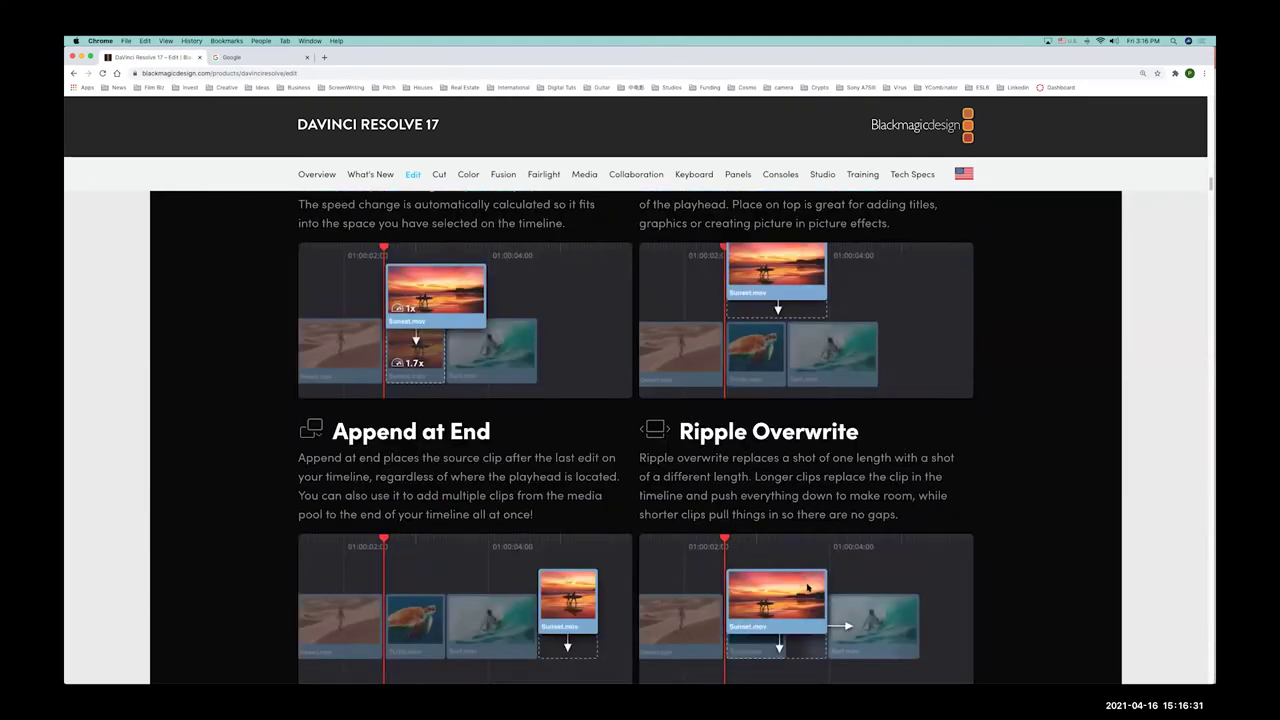
pyautogui.scroll(-8, 636, 438)
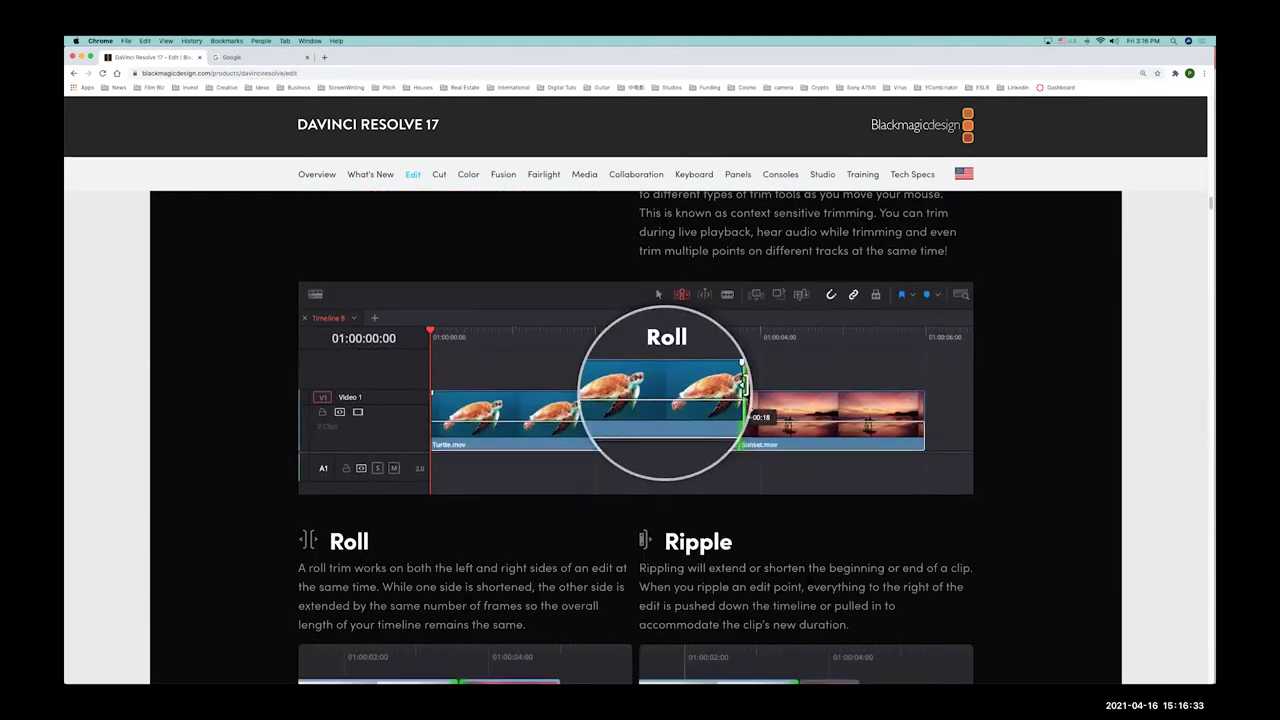
pyautogui.scroll(2, 636, 438)
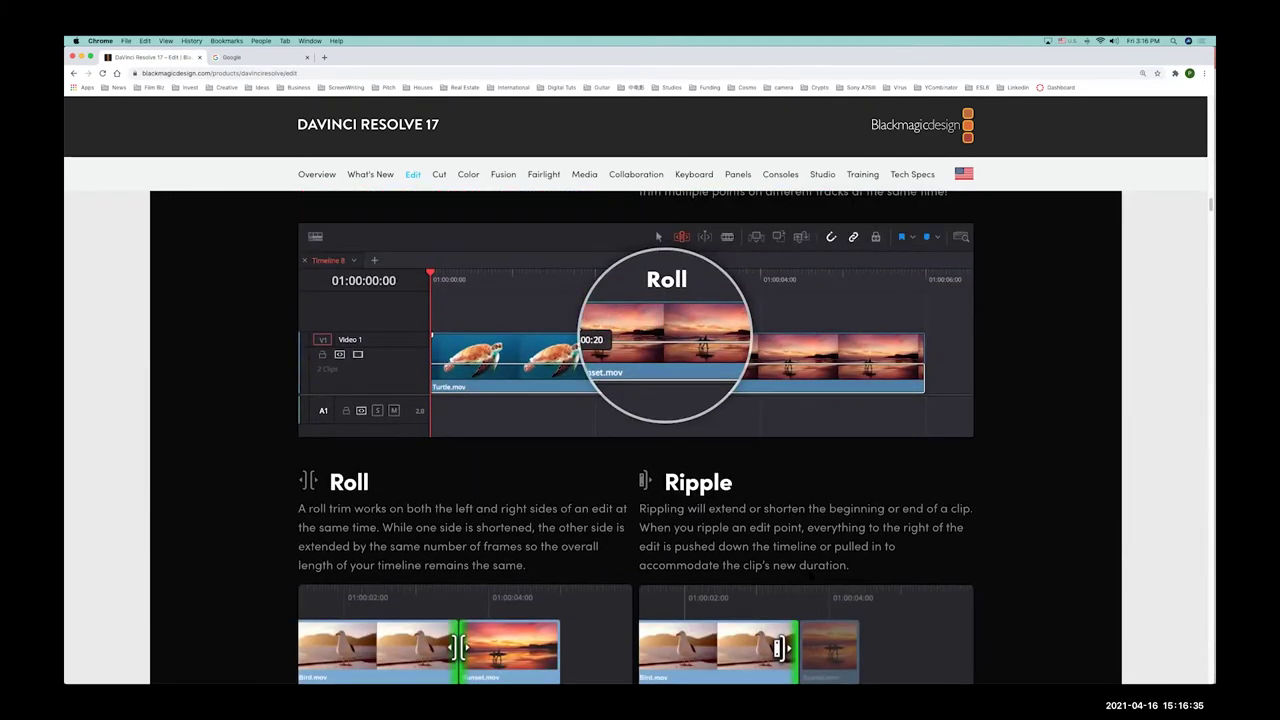
pyautogui.scroll(-3, 636, 438)
pyautogui.scroll(-3, 636, 438)
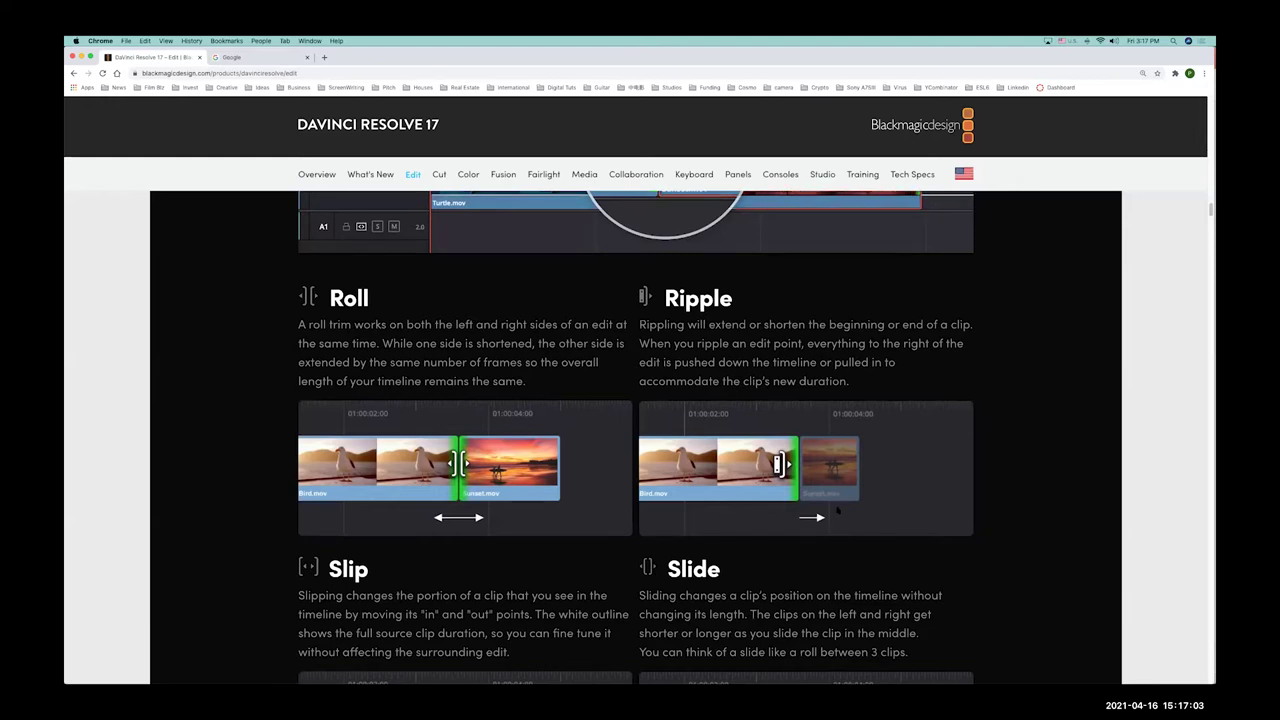
pyautogui.scroll(-3, 837, 510)
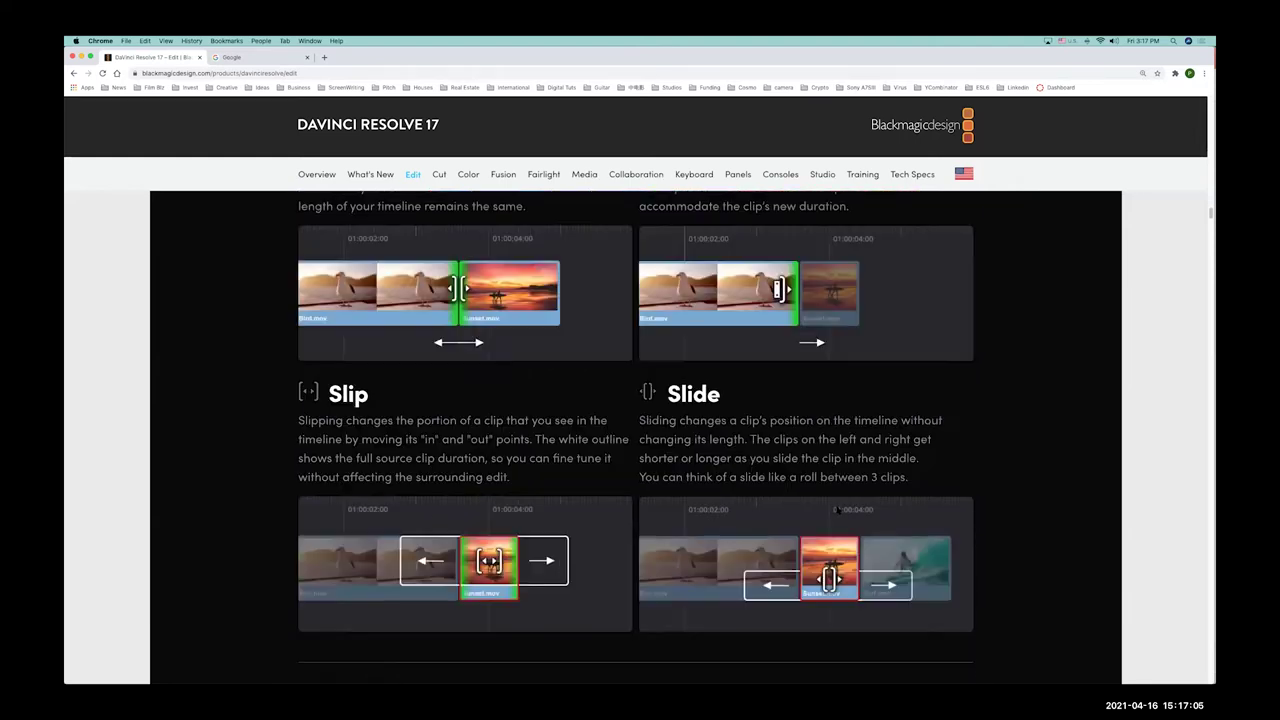
pyautogui.scroll(-1, 837, 510)
pyautogui.scroll(-4, 837, 510)
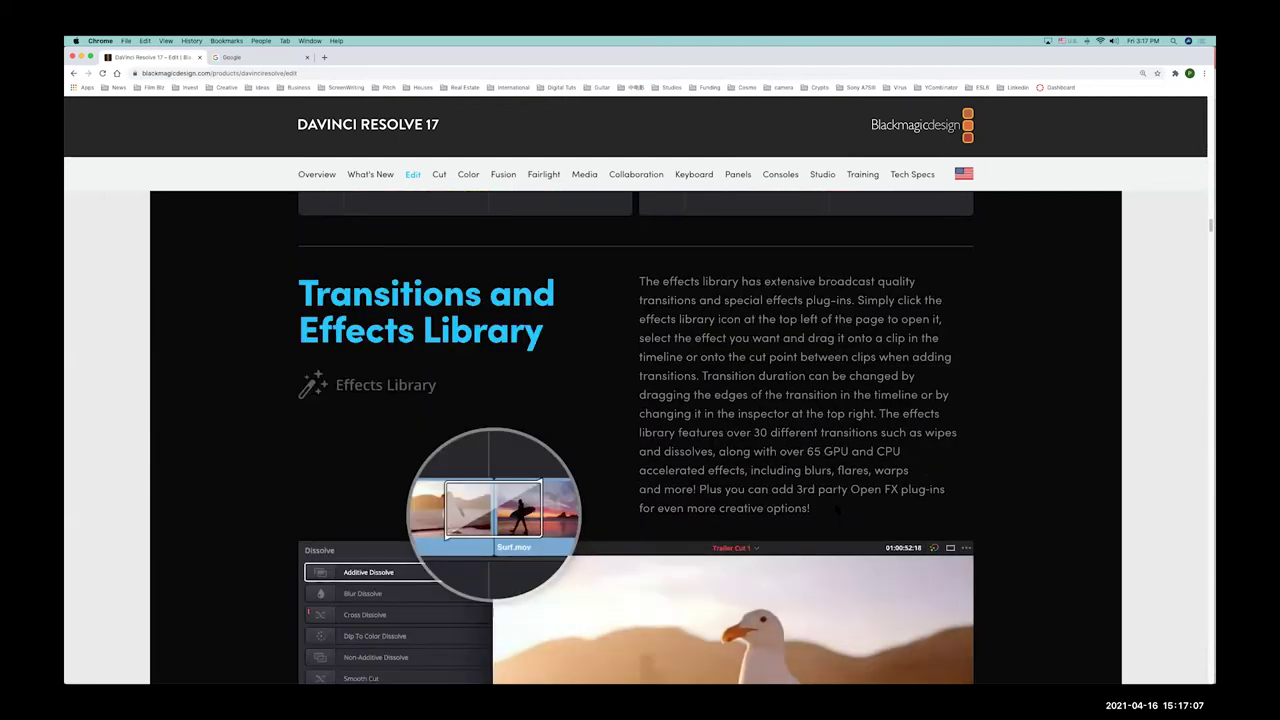
pyautogui.scroll(-2, 837, 509)
pyautogui.scroll(-7, 837, 506)
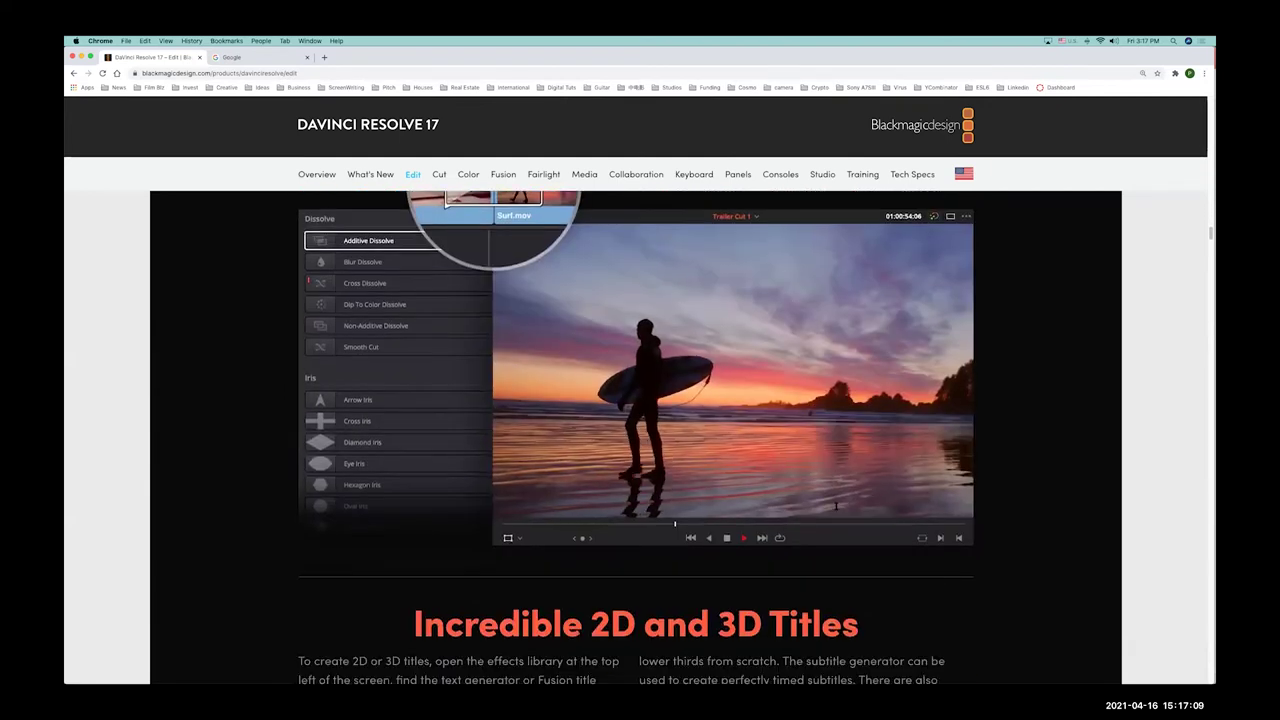
pyautogui.scroll(-3, 837, 505)
pyautogui.scroll(15, 837, 507)
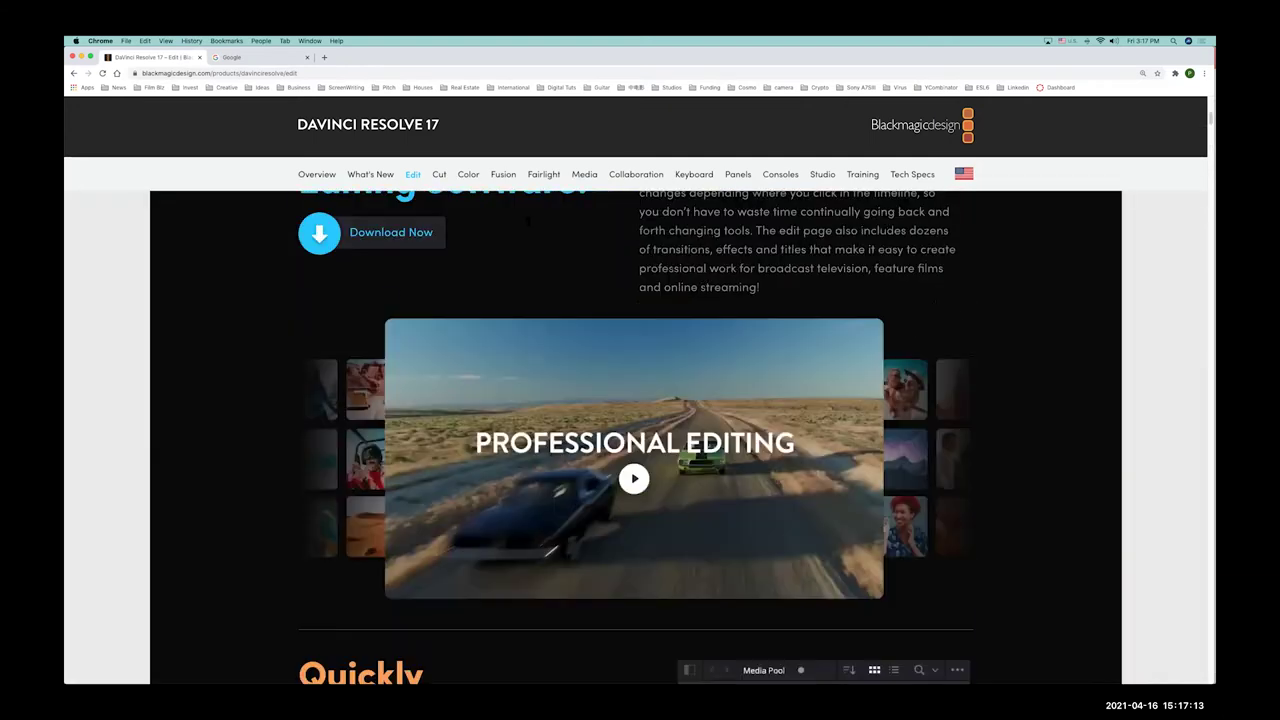
# Step: Open the Color feature page and scroll down to the Primary Wheels comparison images
pyautogui.click(469, 177)
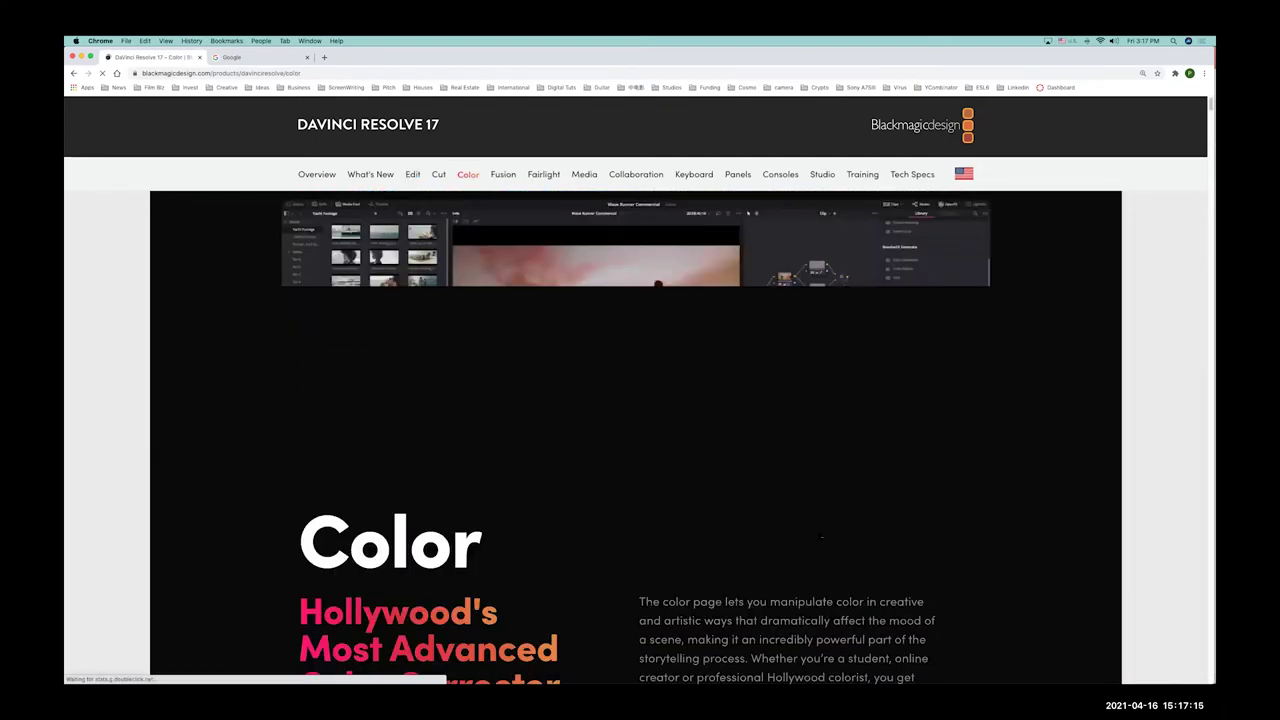
pyautogui.scroll(-15, 822, 531)
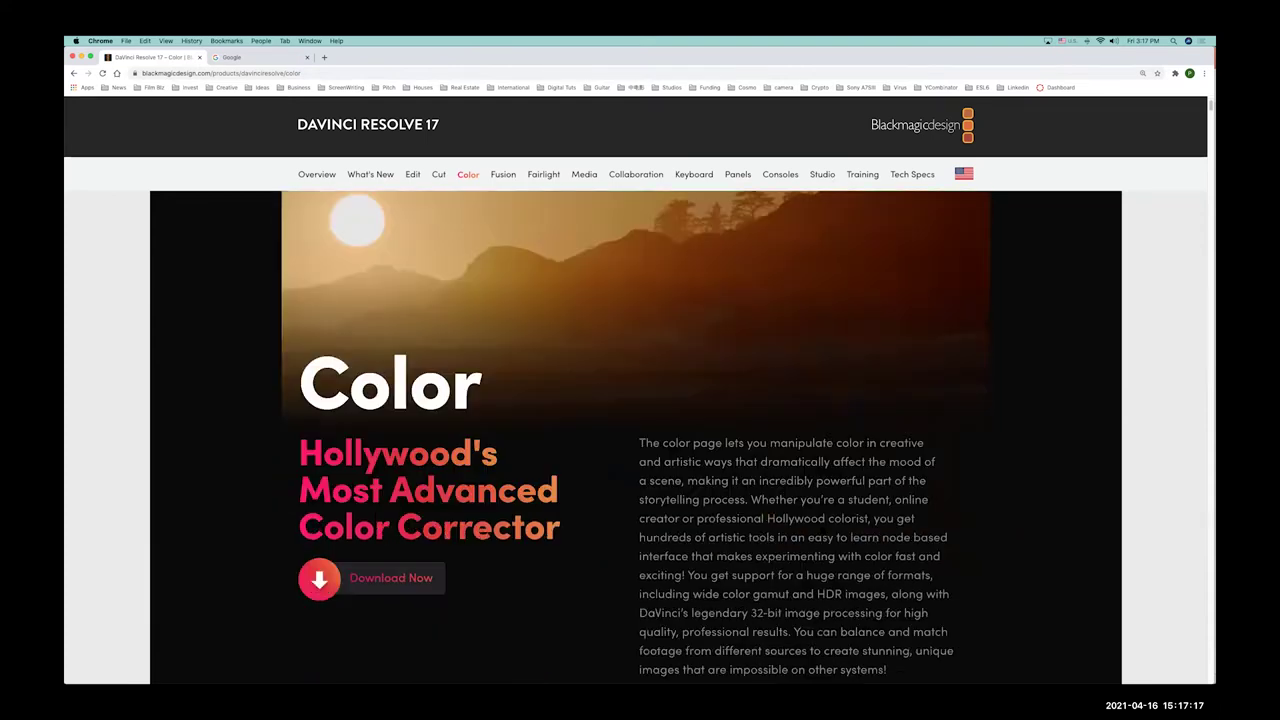
pyautogui.scroll(-5, 822, 531)
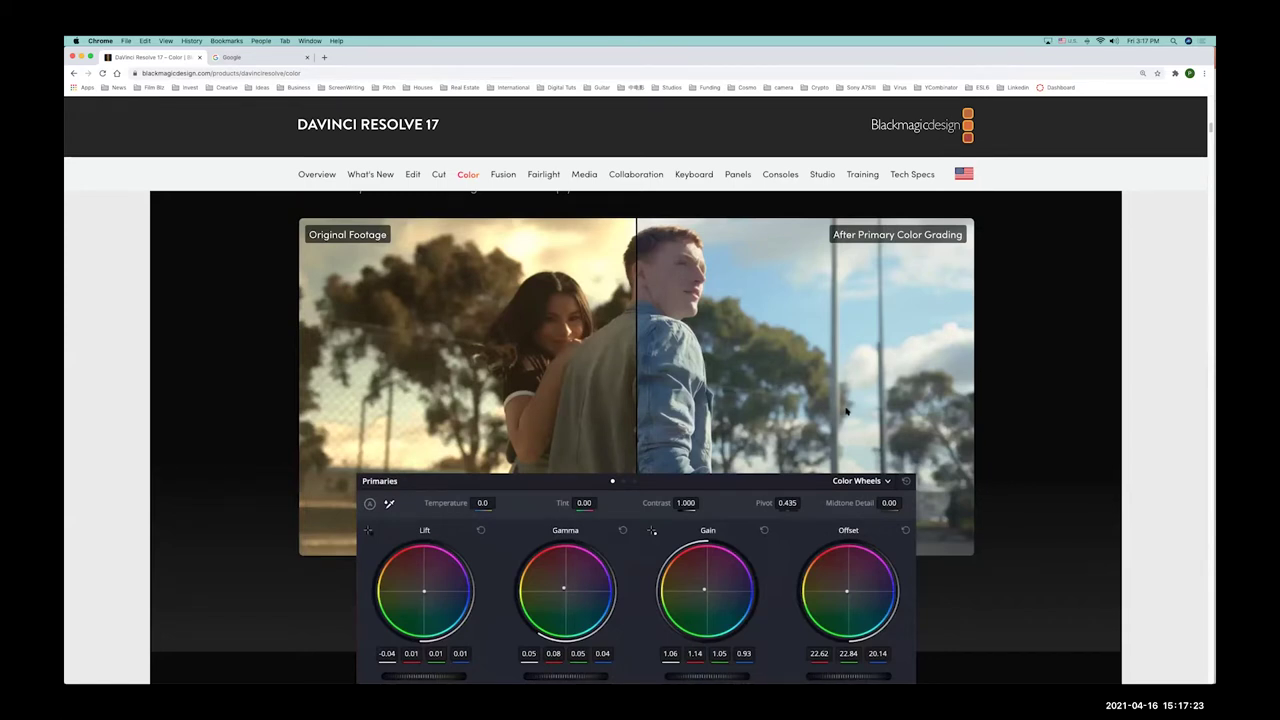
pyautogui.scroll(-10, 846, 411)
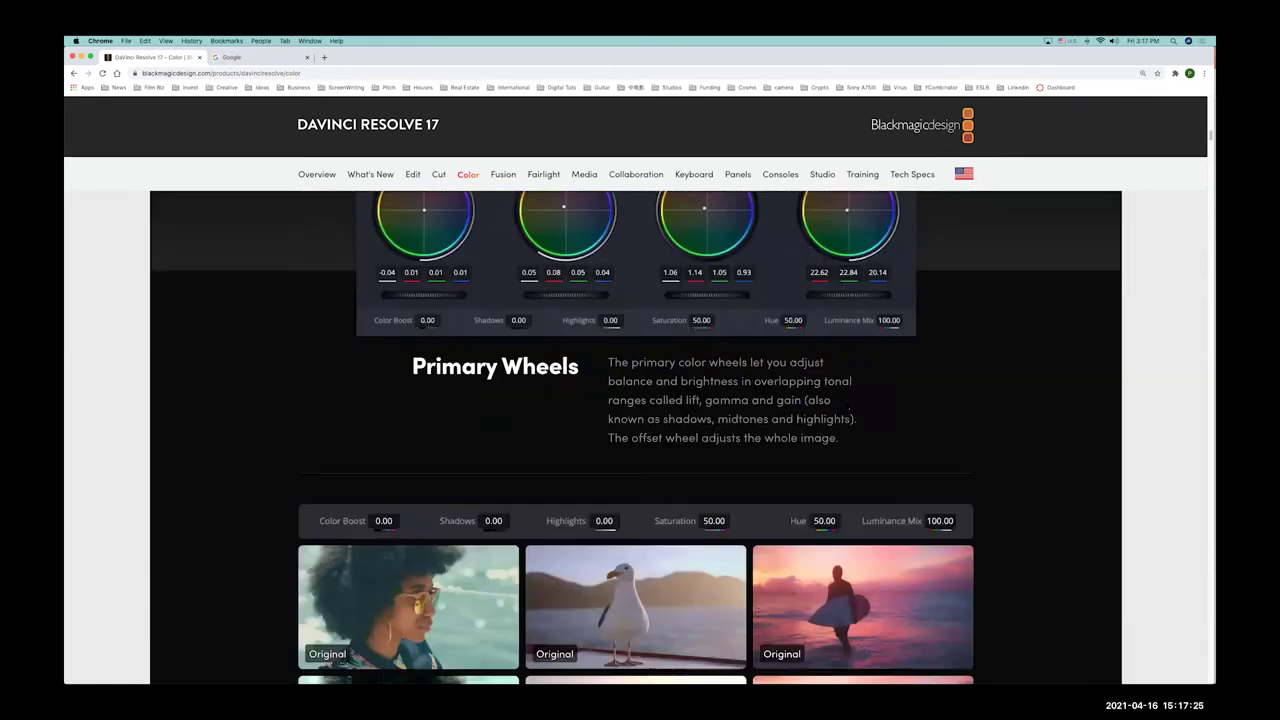
pyautogui.scroll(-1, 846, 405)
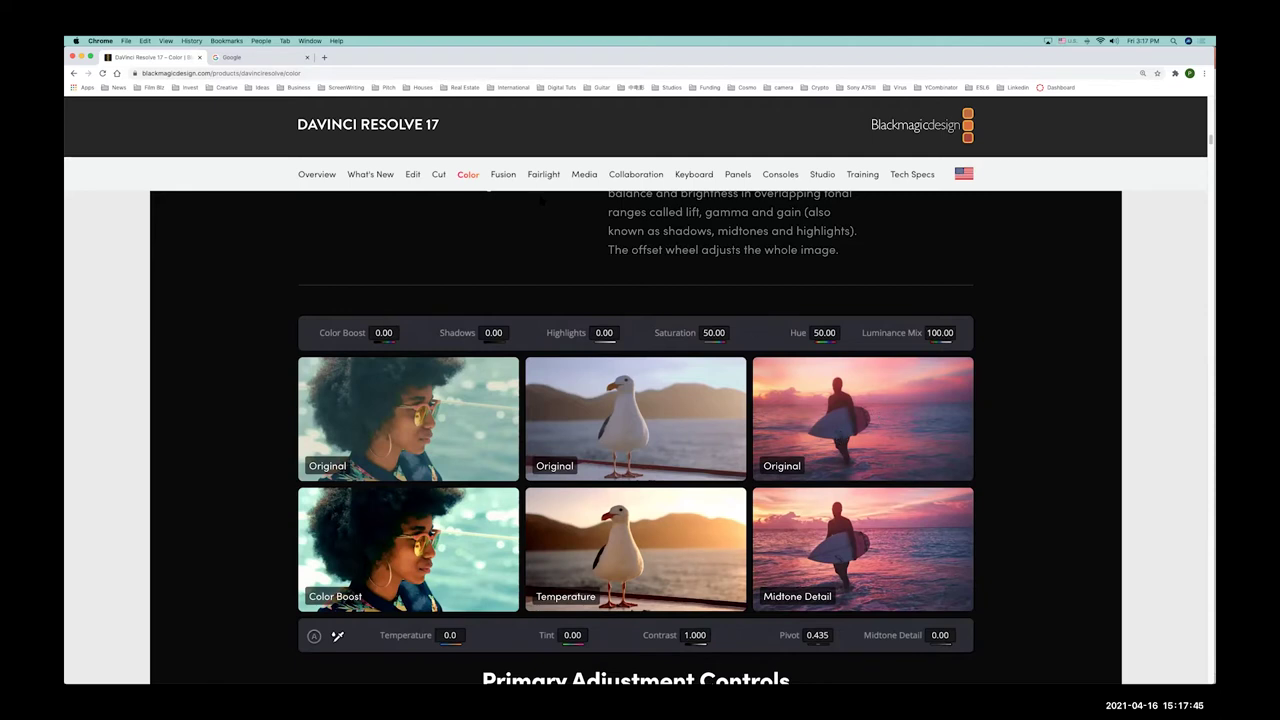
# Step: Visit the Fusion page, then open the Fairlight page and scroll to Clip Adjustments
pyautogui.click(505, 176)
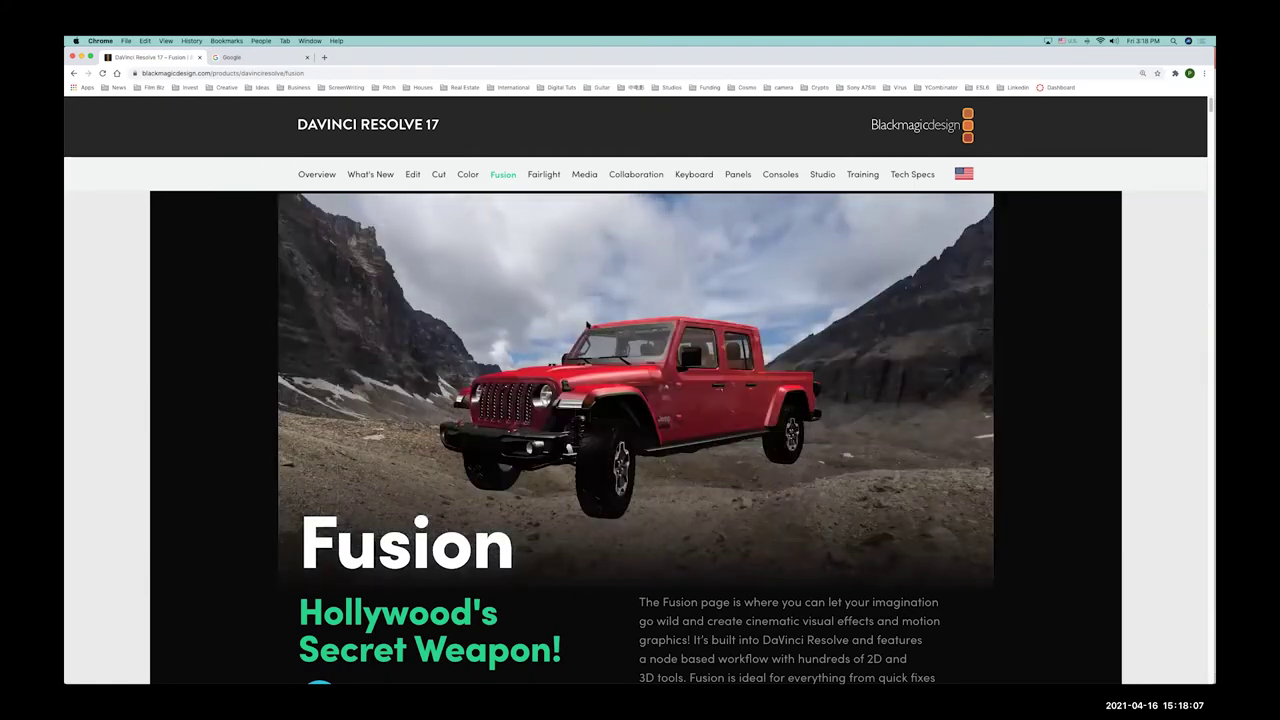
pyautogui.click(554, 175)
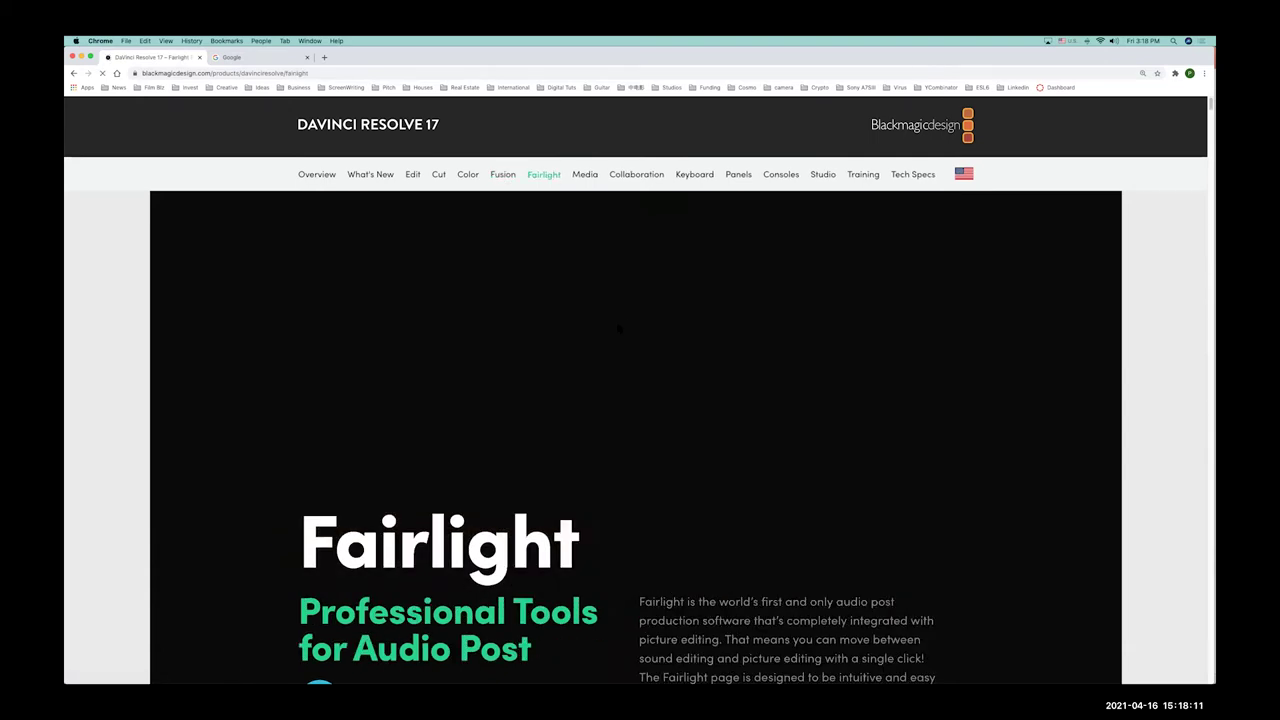
pyautogui.scroll(-10, 625, 323)
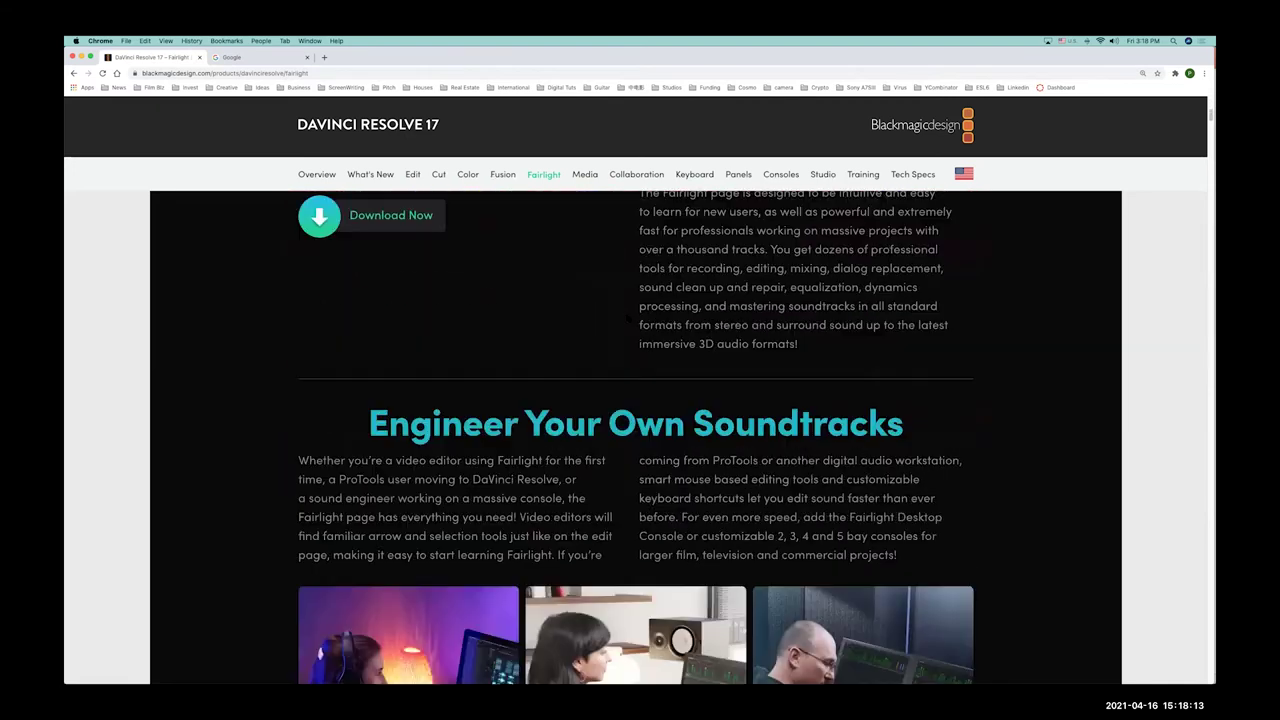
pyautogui.scroll(-12, 566, 434)
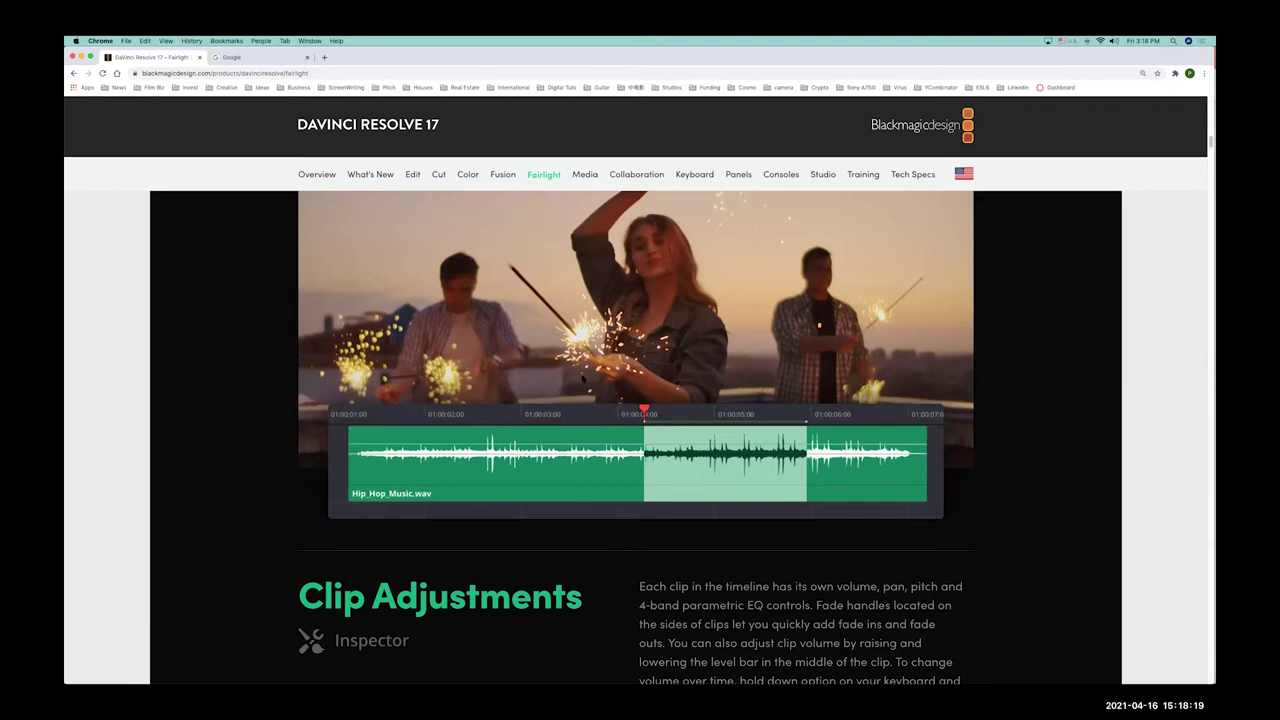
# Step: Open the Media page, 'Great Support and Compatibility!', and browse its content
pyautogui.click(586, 176)
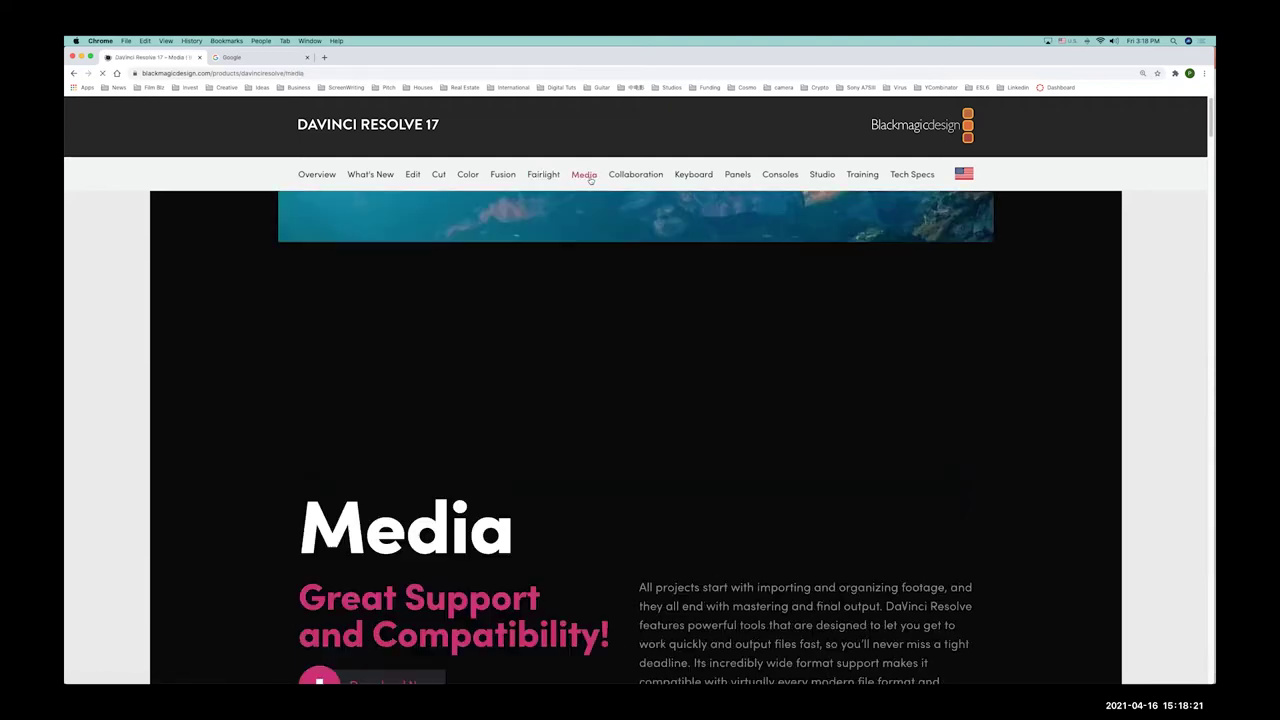
pyautogui.scroll(-10, 614, 420)
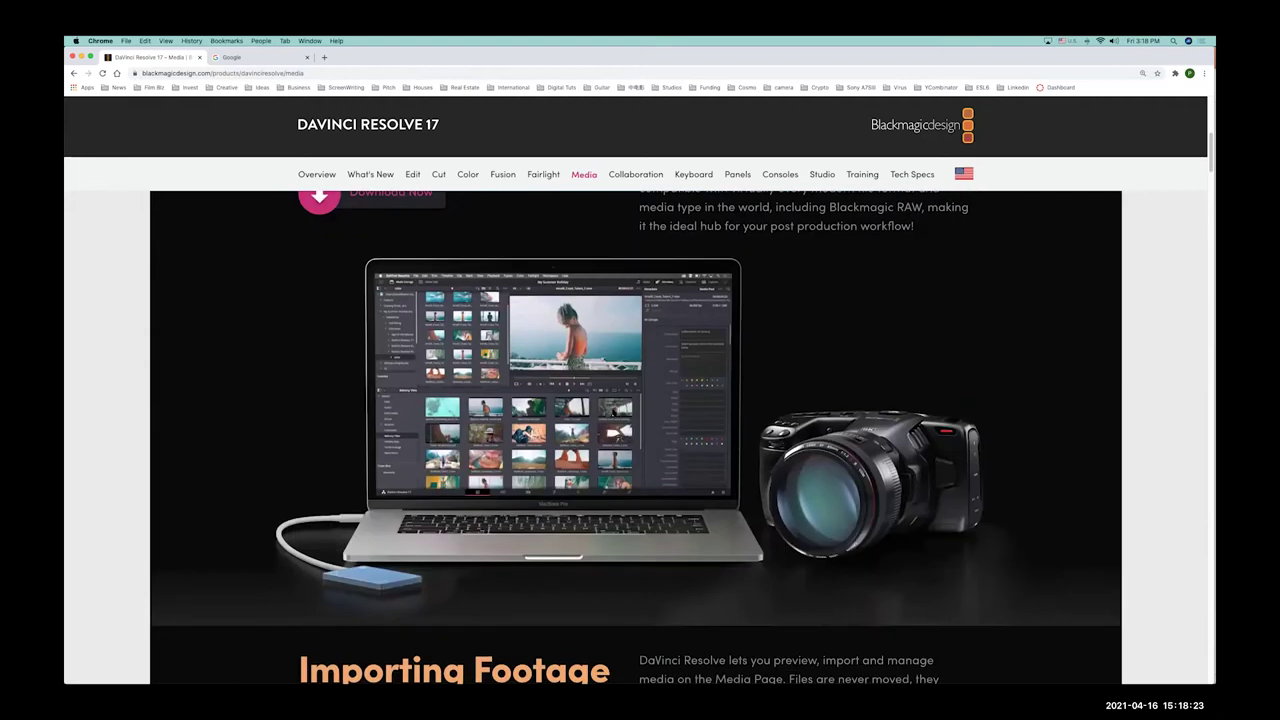
pyautogui.scroll(-4, 619, 410)
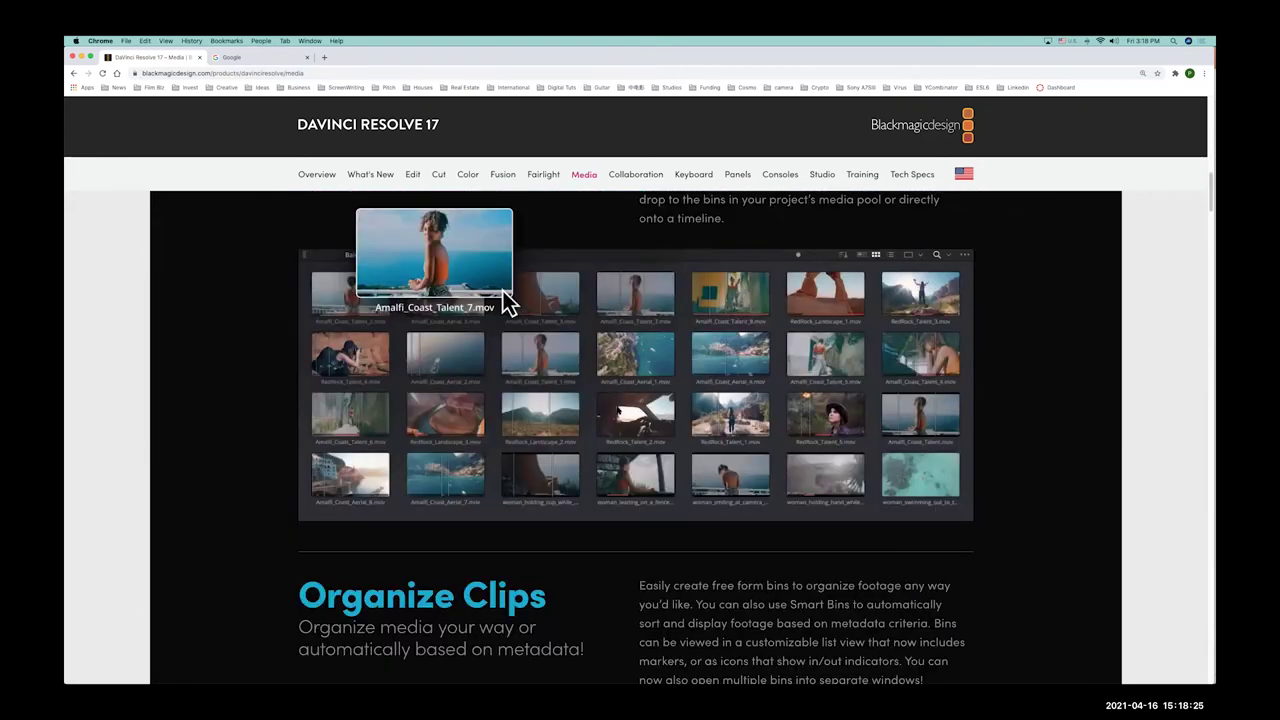
pyautogui.scroll(10, 352, 176)
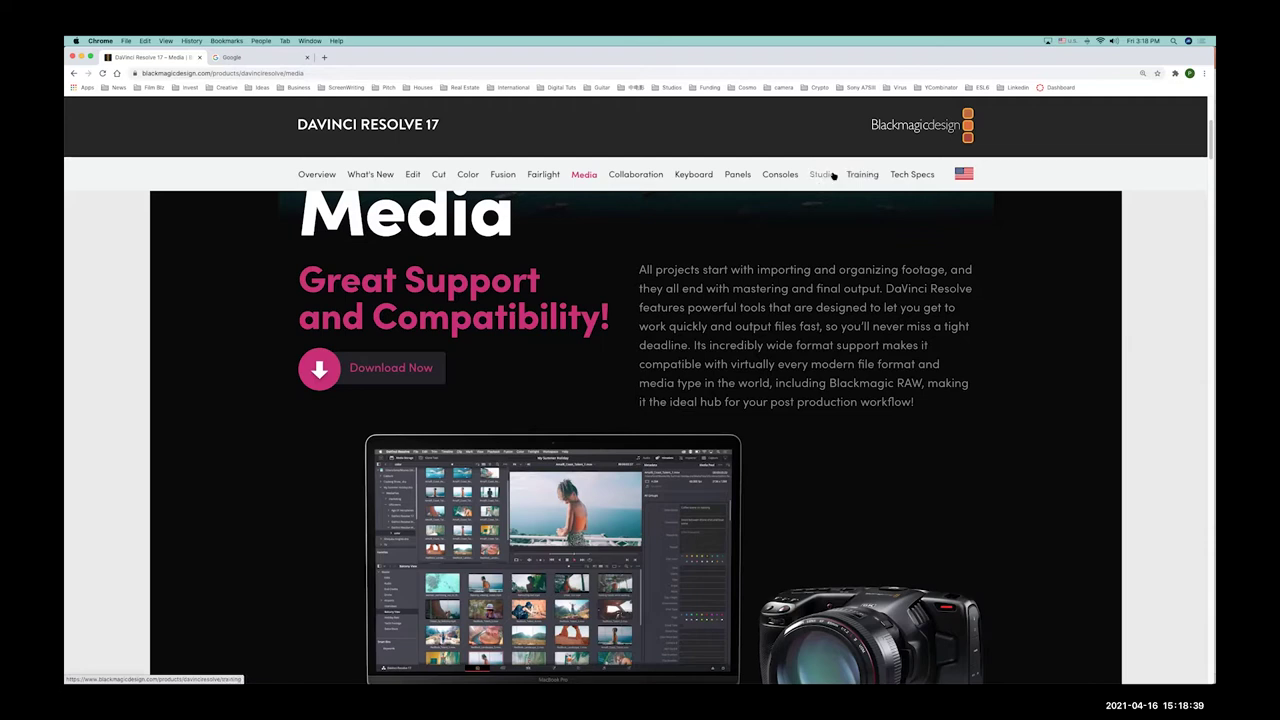
# Step: Open the Training page and scroll to its Training Videos grid
pyautogui.click(862, 174)
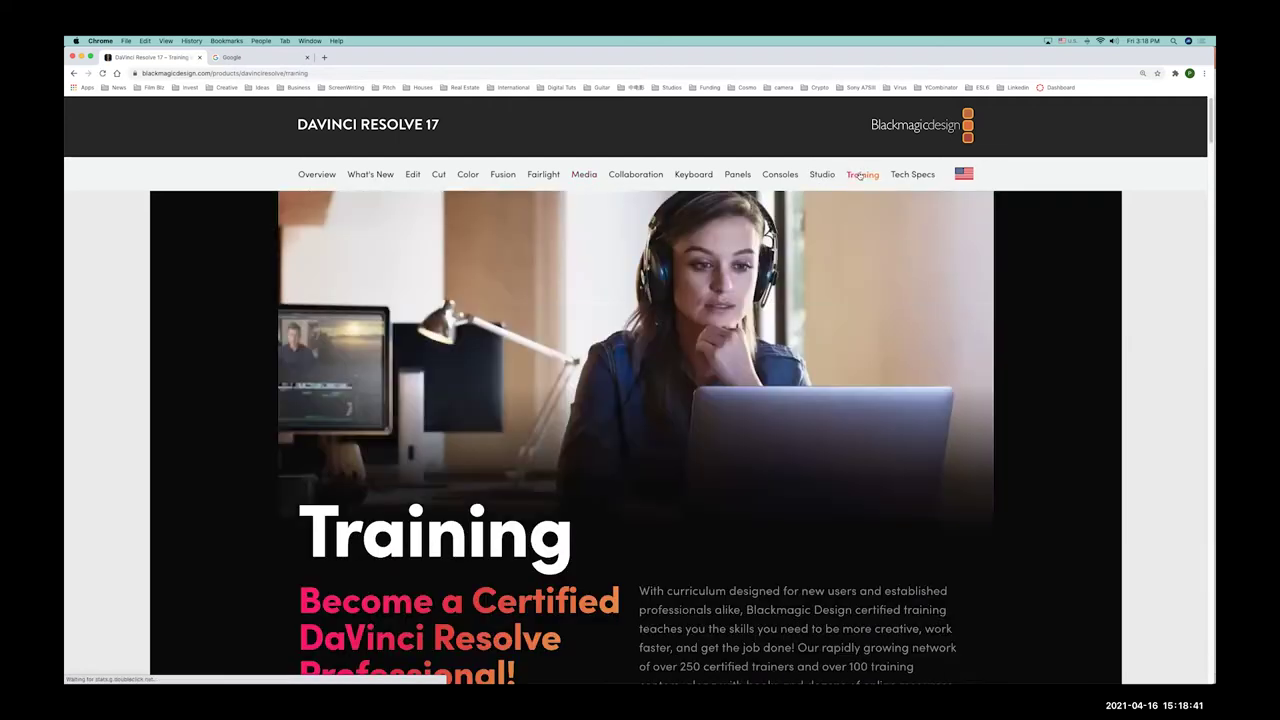
pyautogui.scroll(-6, 672, 357)
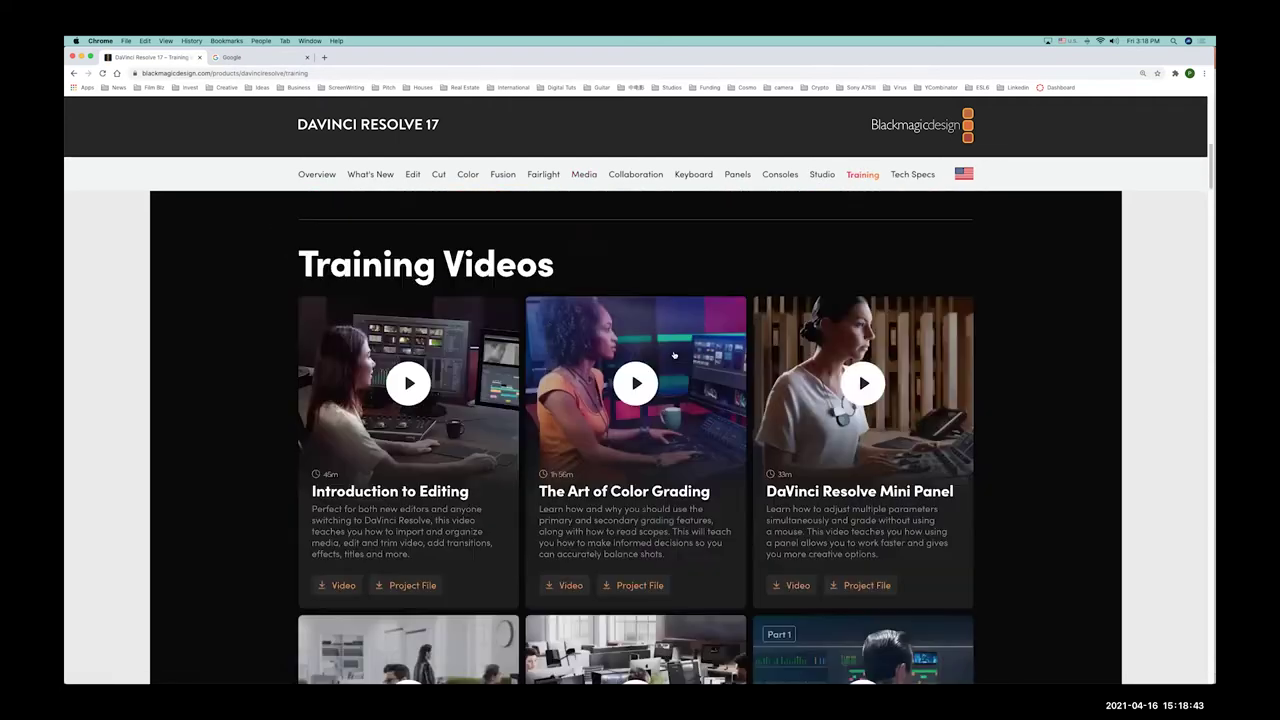
pyautogui.scroll(-1, 673, 355)
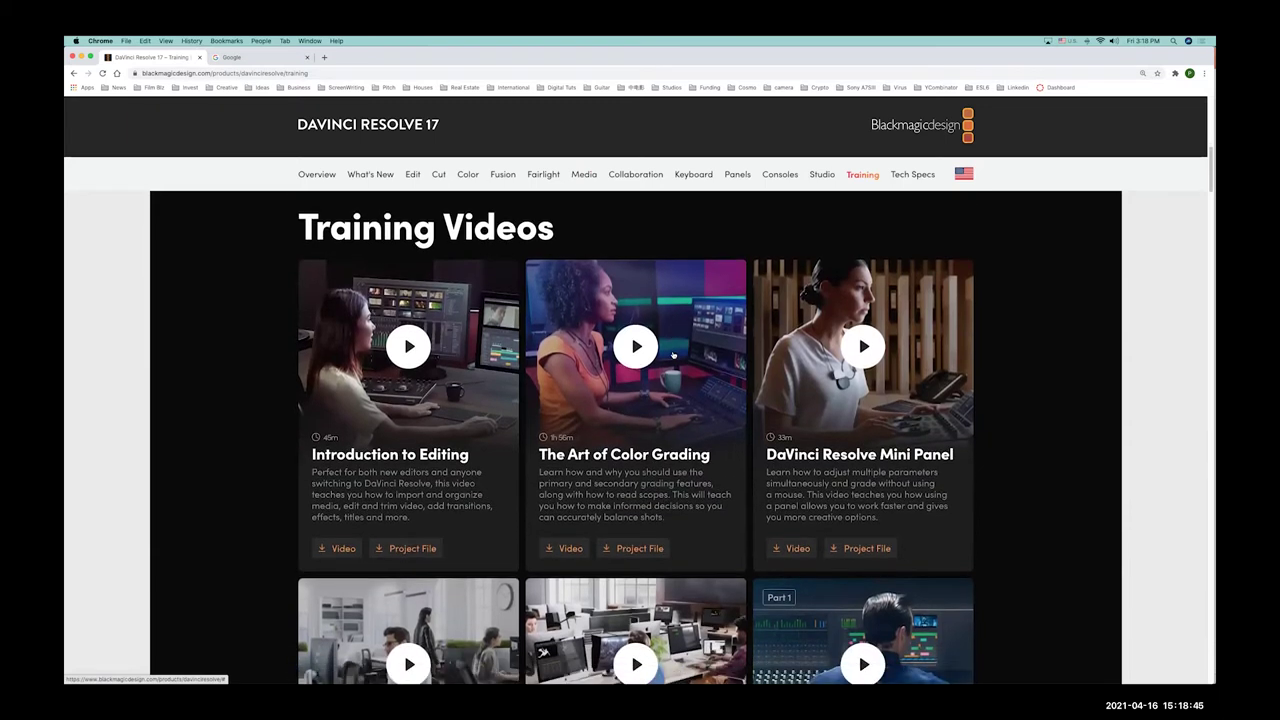
pyautogui.scroll(-1, 673, 355)
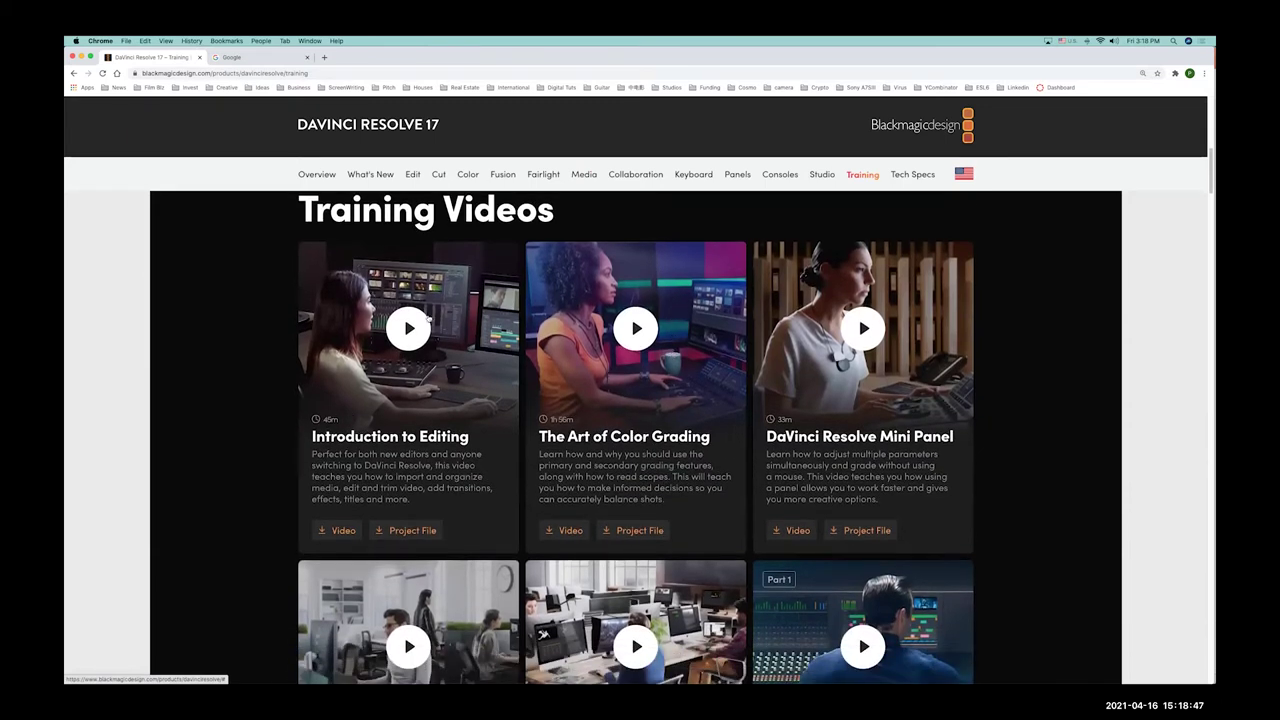
pyautogui.scroll(-4, 475, 383)
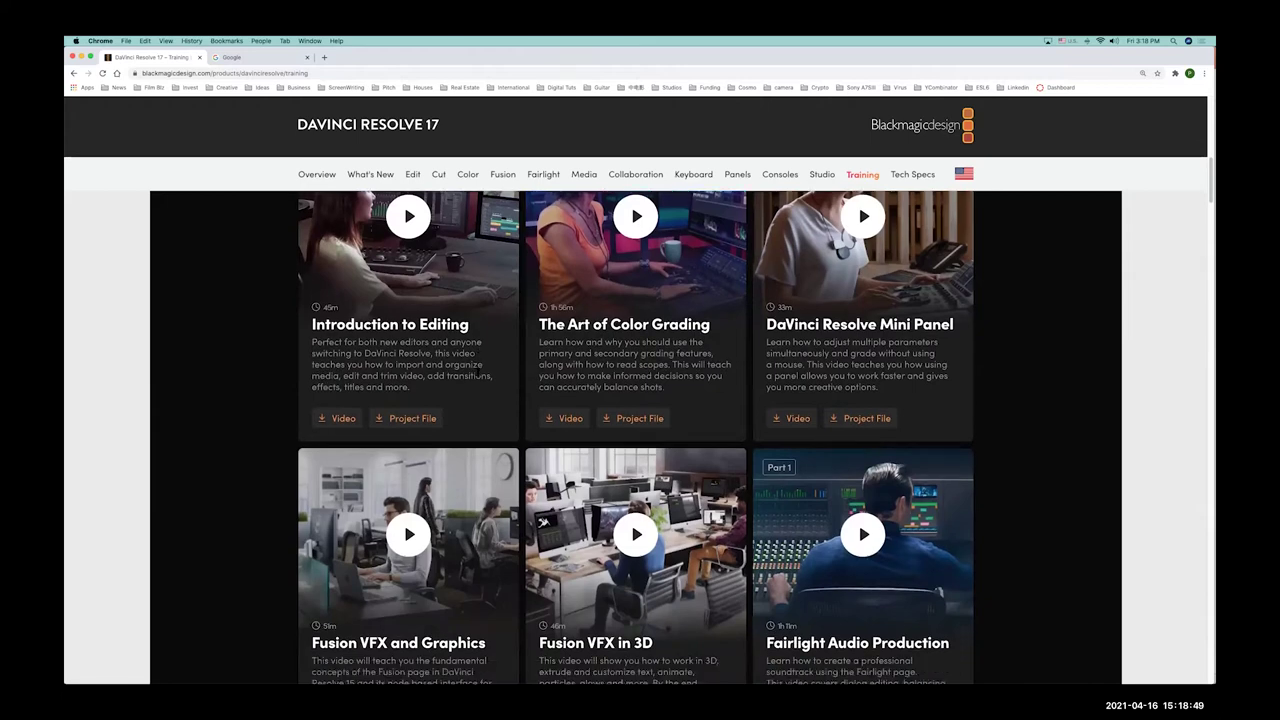
pyautogui.scroll(-3, 478, 371)
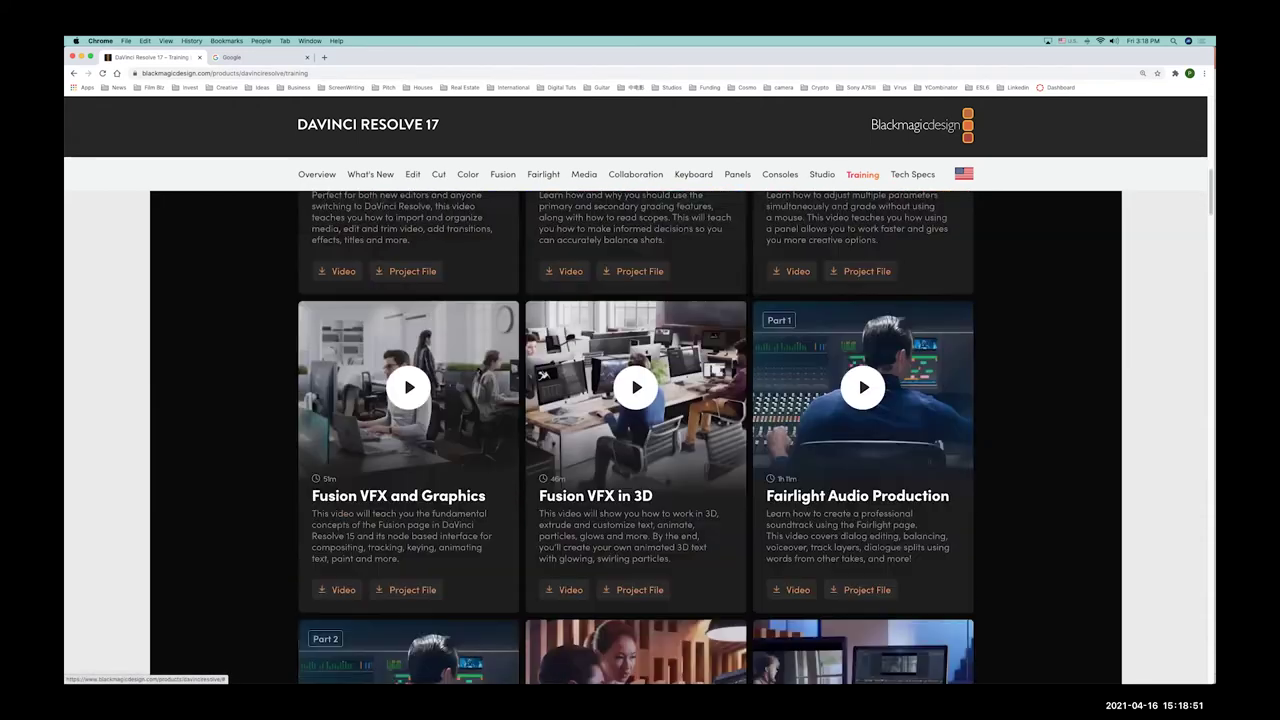
pyautogui.scroll(8, 434, 421)
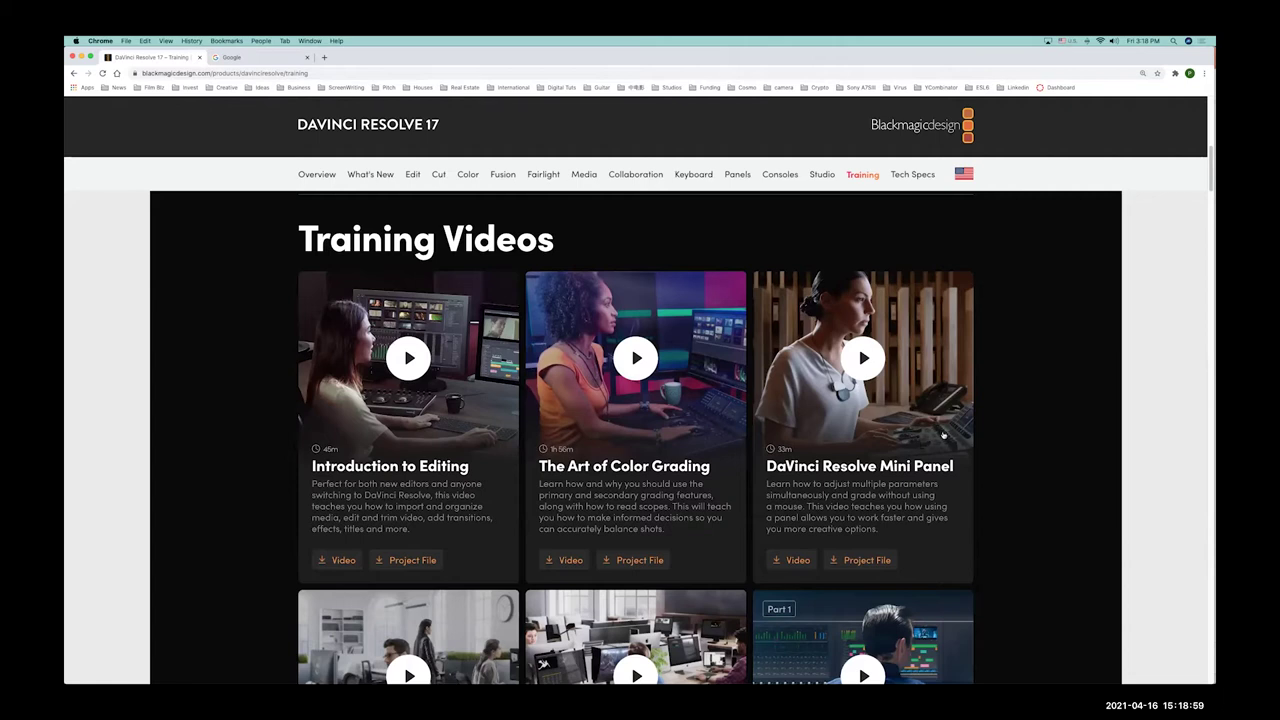
pyautogui.scroll(-3, 912, 441)
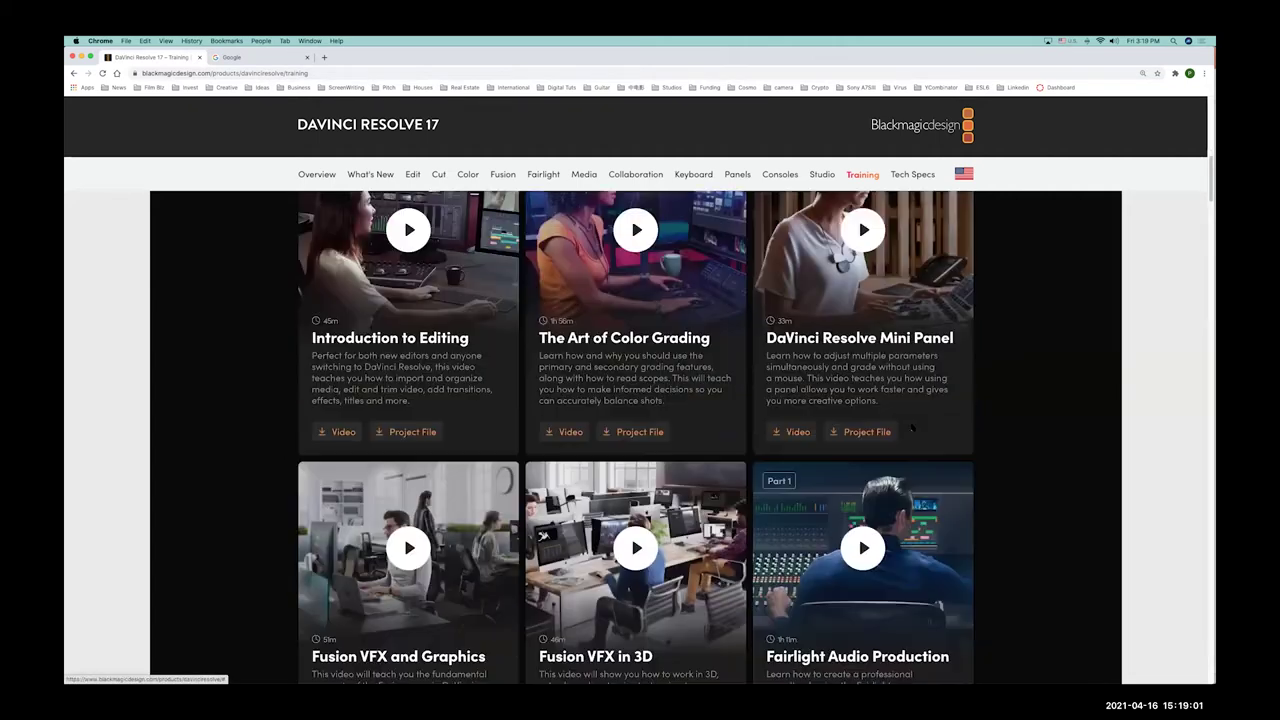
pyautogui.scroll(-3, 910, 427)
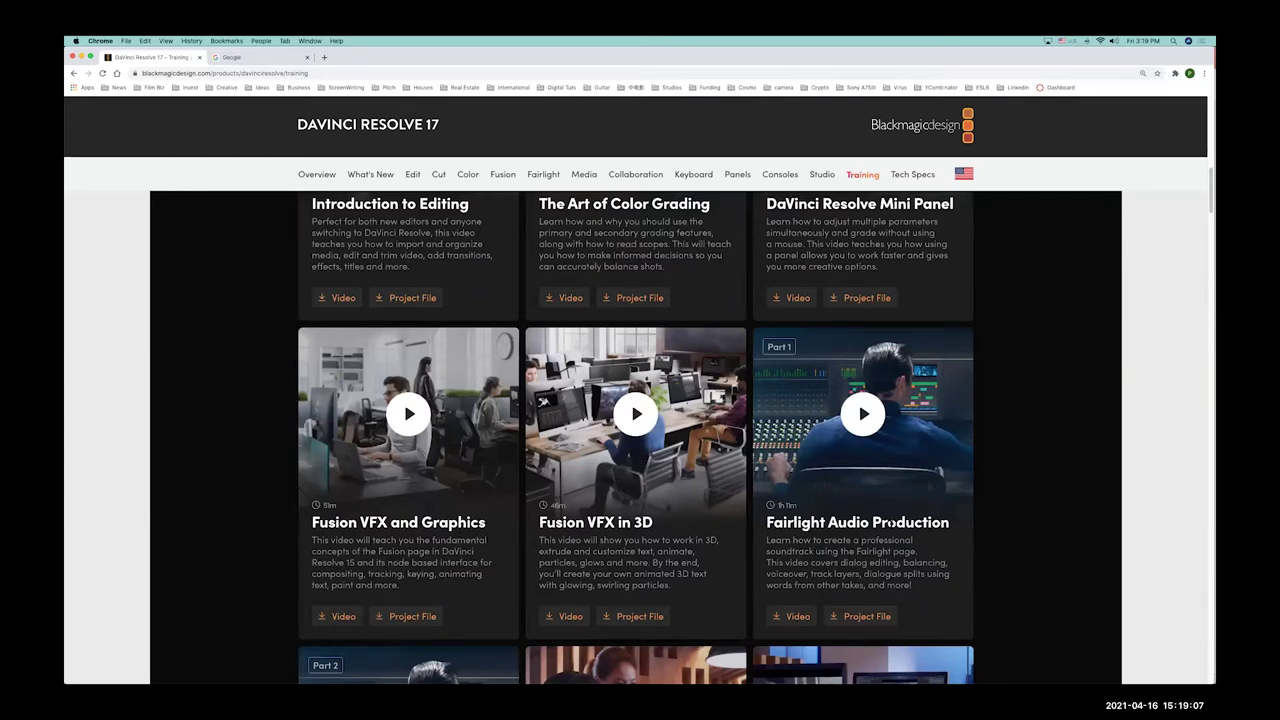
pyautogui.scroll(-2, 890, 522)
pyautogui.scroll(4, 600, 450)
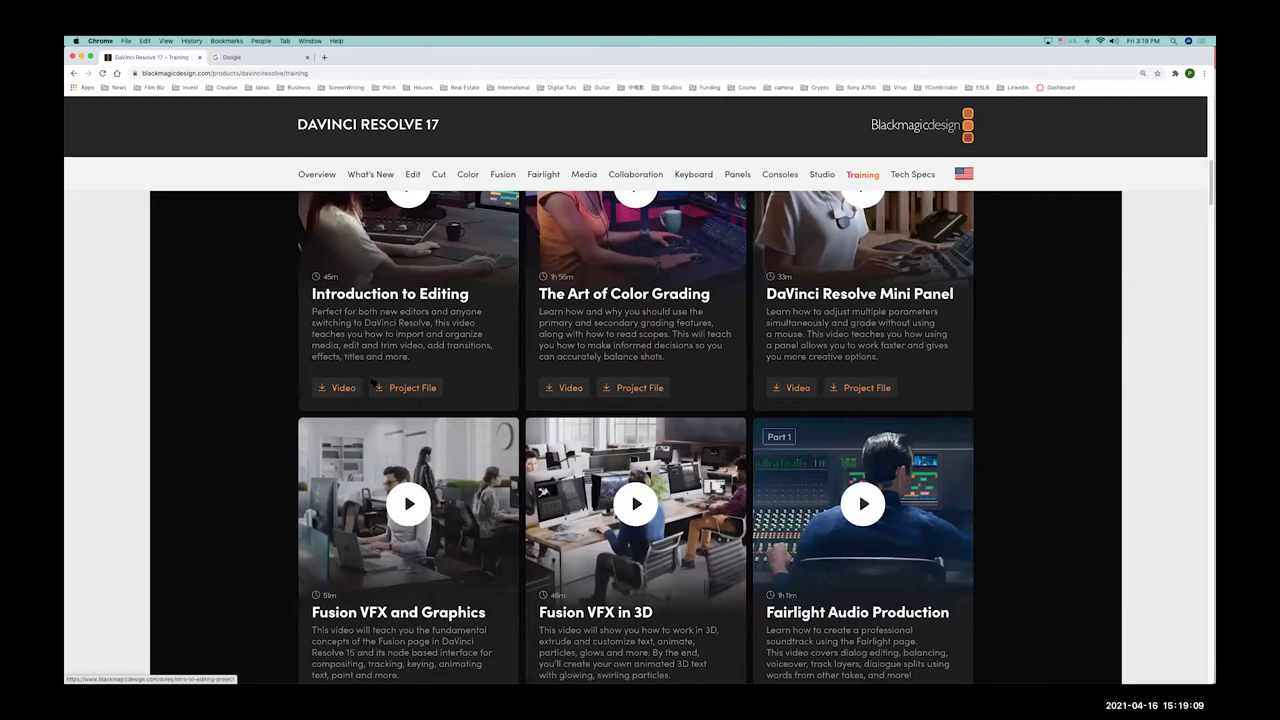
pyautogui.scroll(3, 410, 352)
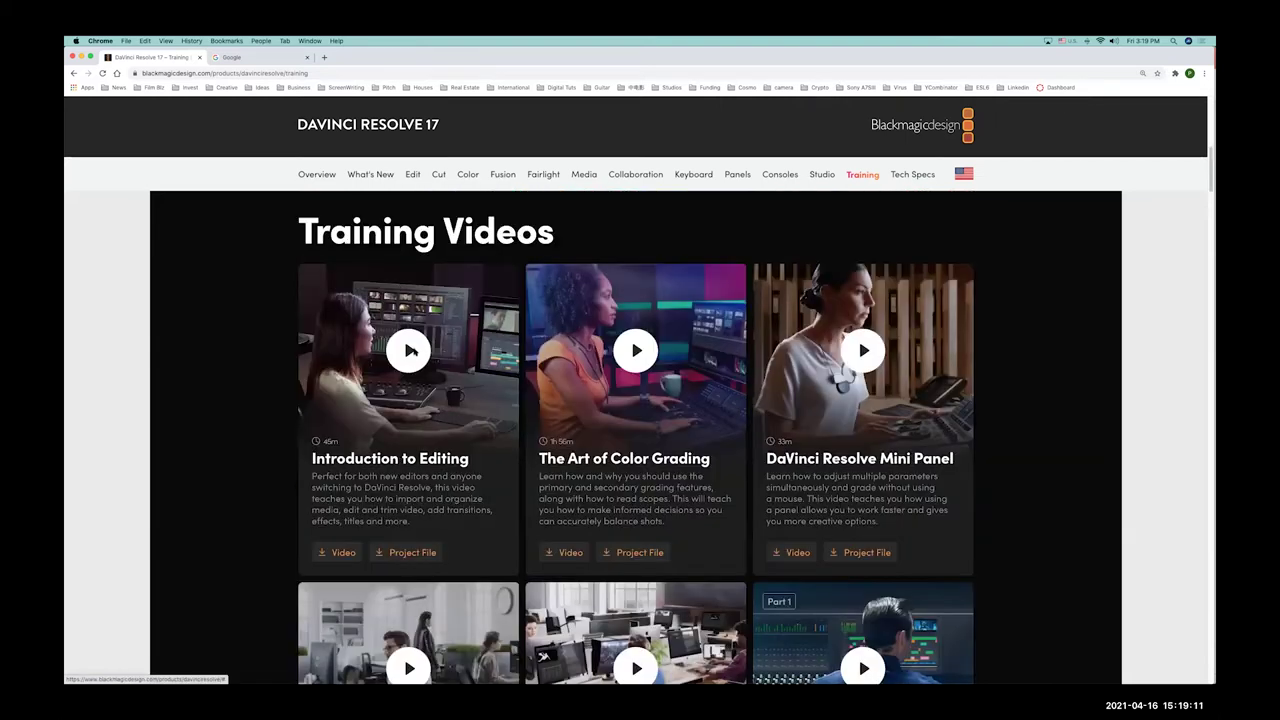
# Step: Preview the Introduction to Editing training video, then close the player
pyautogui.click(412, 350)
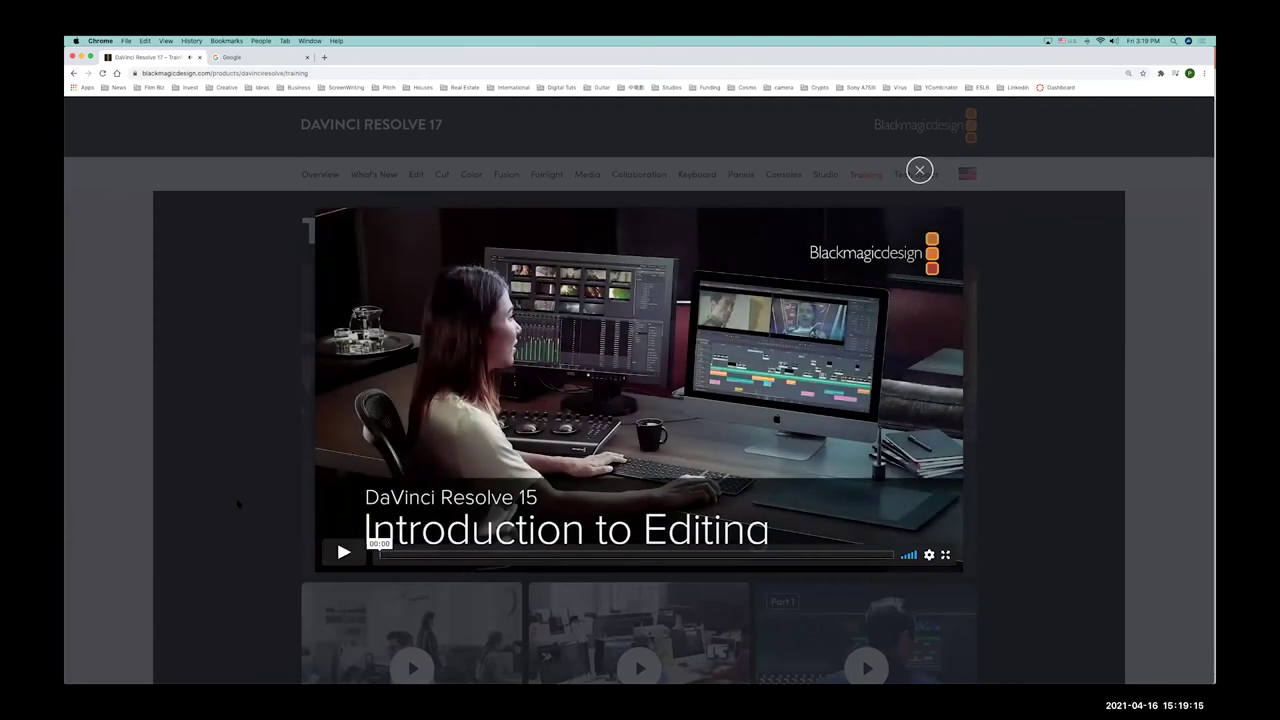
pyautogui.press('Escape')
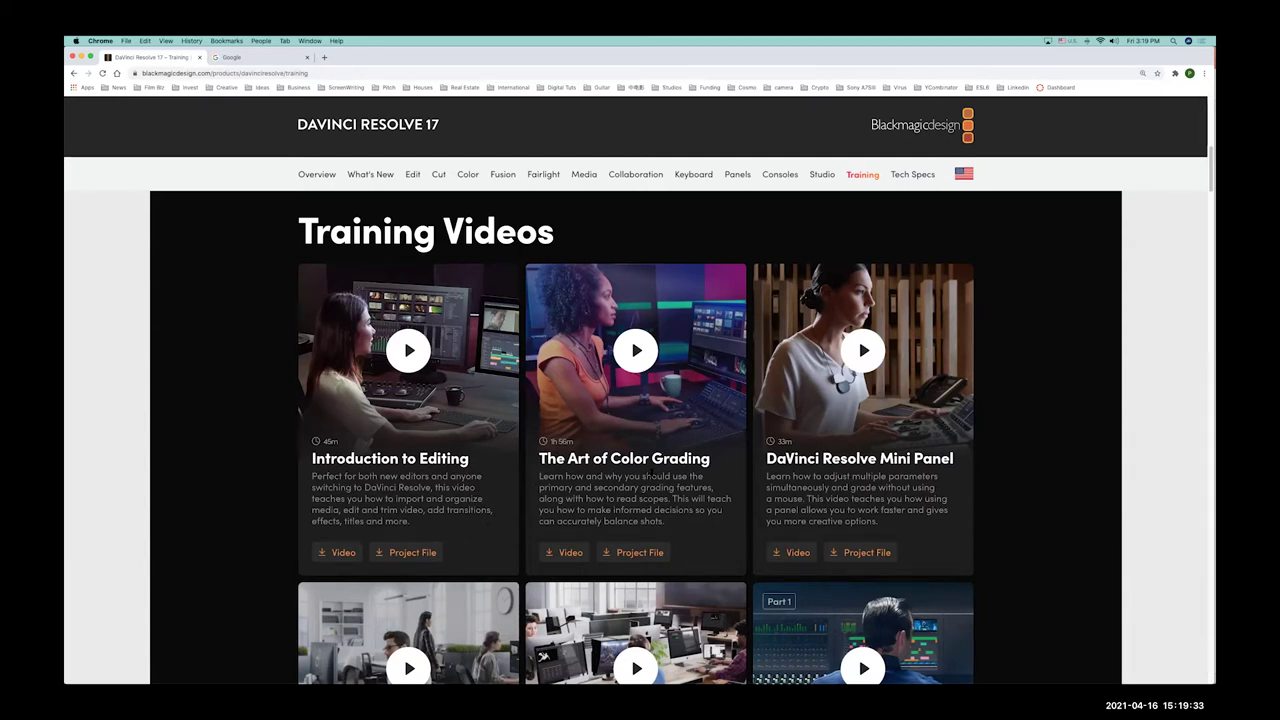
pyautogui.scroll(-4, 640, 480)
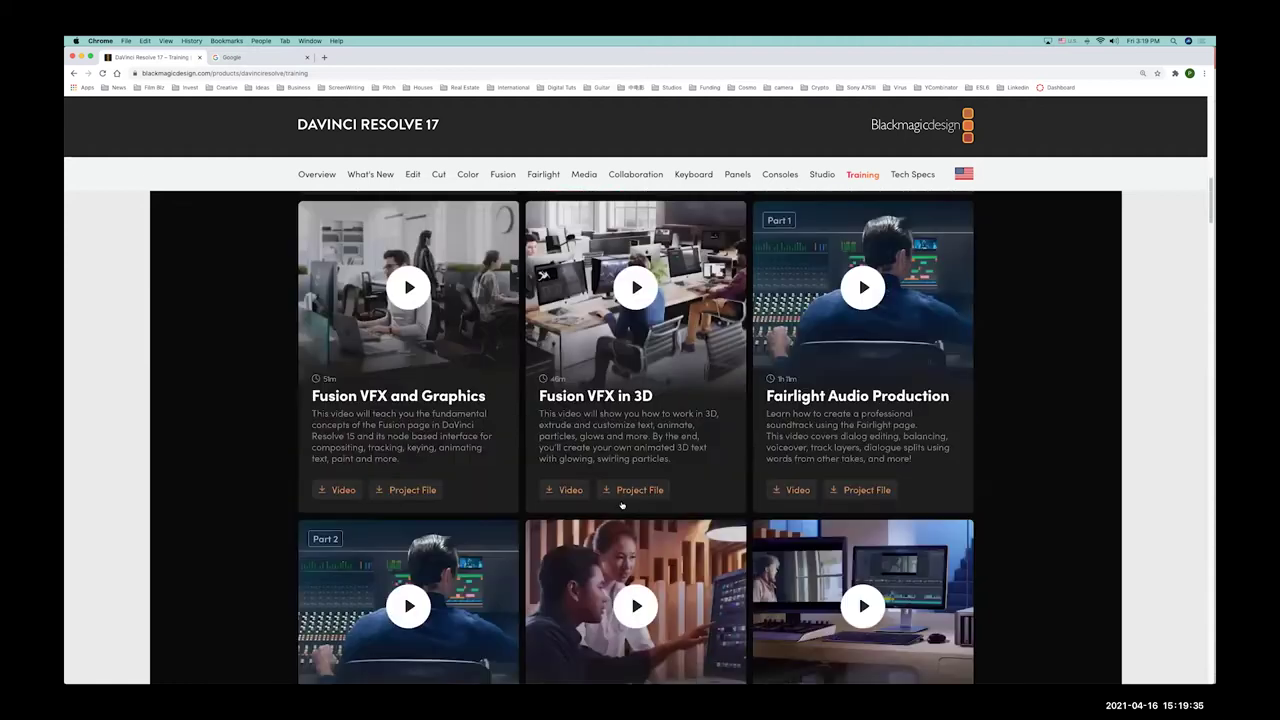
# Step: Launch DaVinci Resolve from the Dock and switch back to PowerPoint
pyautogui.moveTo(497, 670)
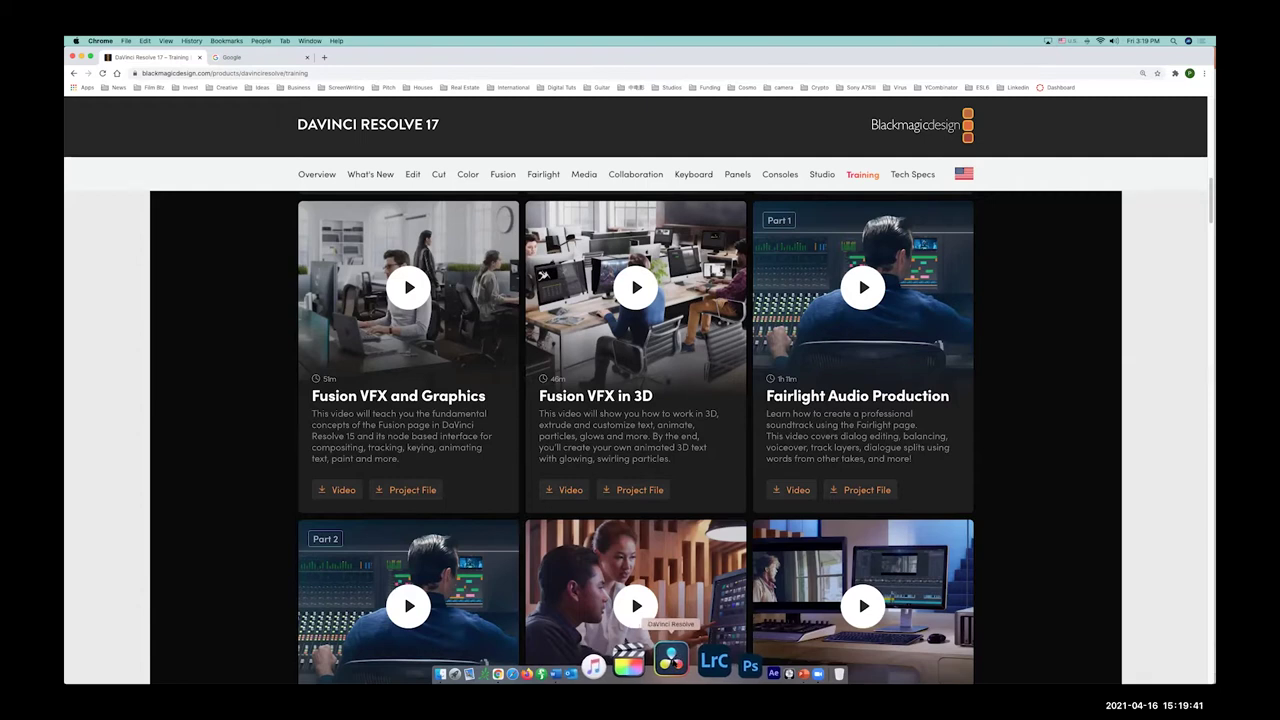
pyautogui.click(671, 660)
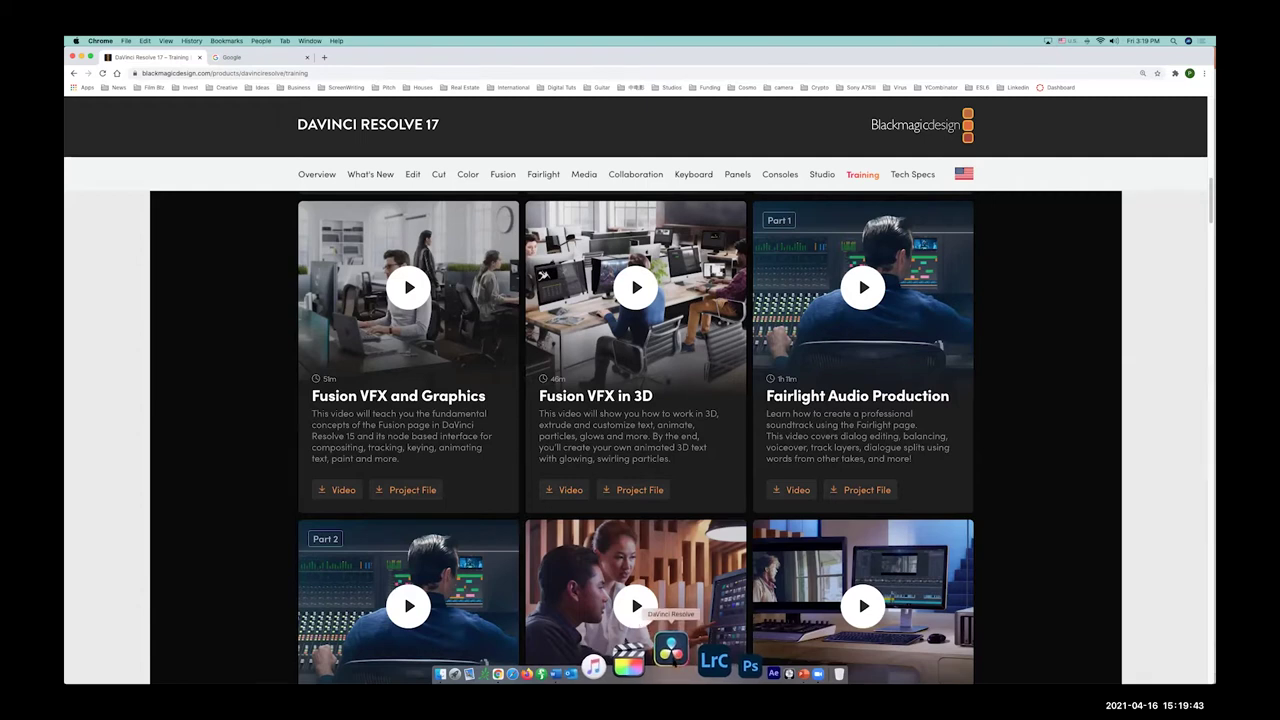
pyautogui.press('super+Tab')
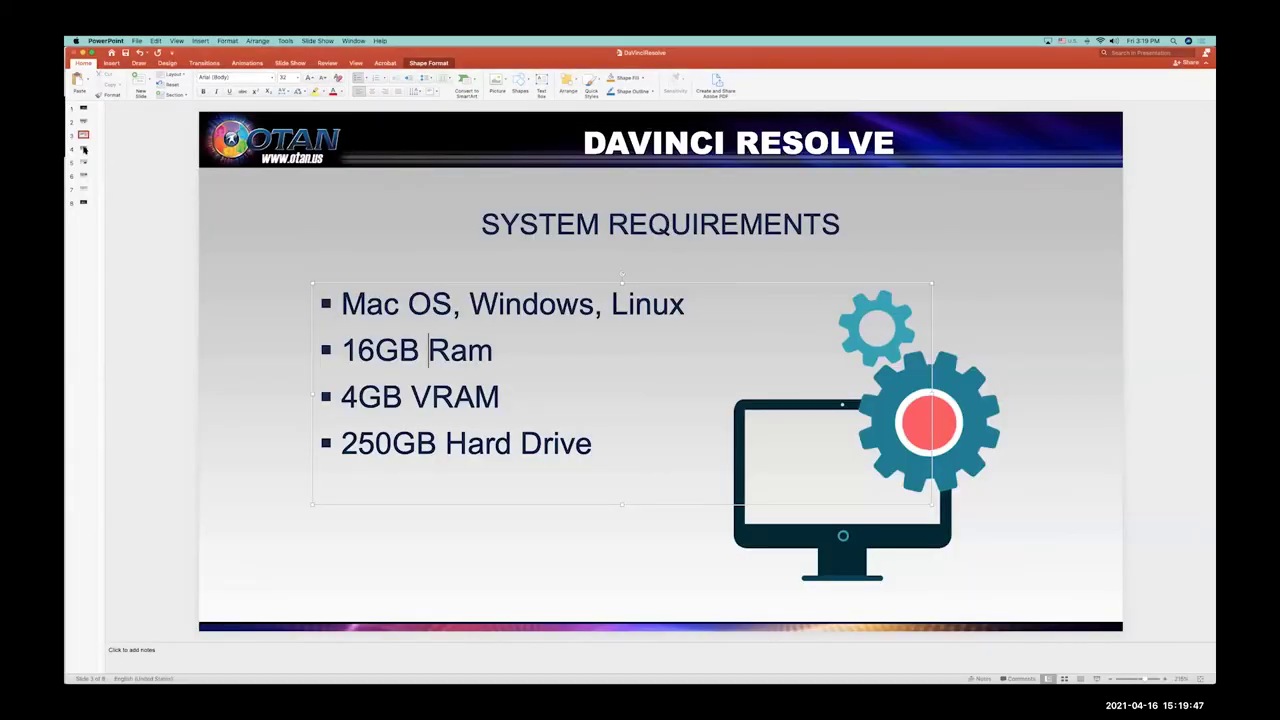
# Step: Show slide 4, 'What You Will Learn', with topics from Import & Export Video to Basic Sound Mix
pyautogui.click(83, 149)
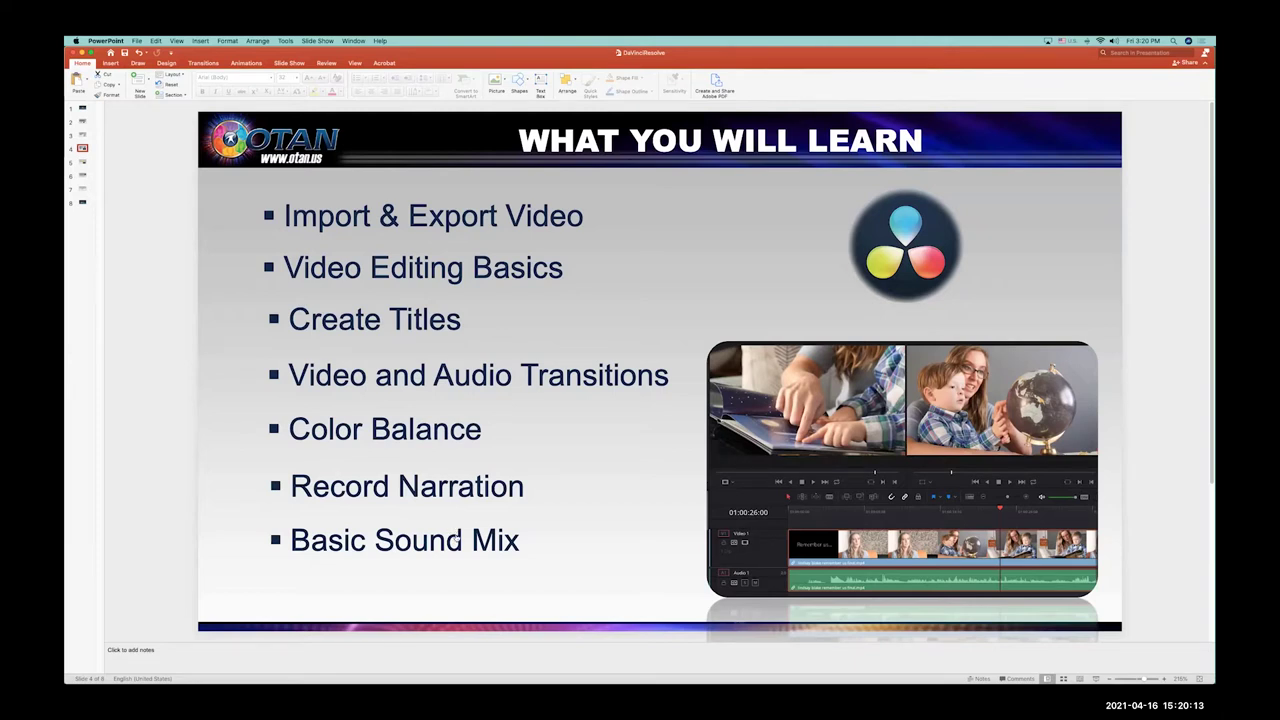
# Step: Dismiss Resolve's splash and bring PowerPoint, then the Make Up Steps Word document, forward
pyautogui.press('super+Tab')
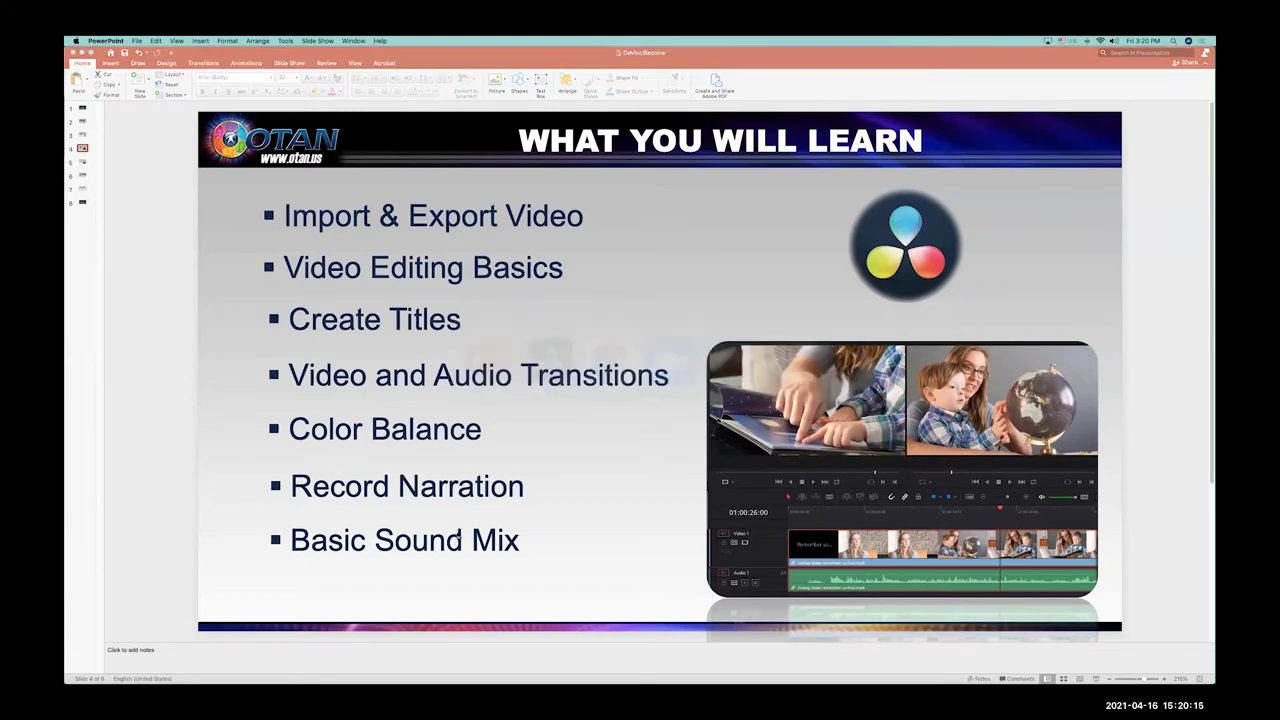
pyautogui.click(193, 544)
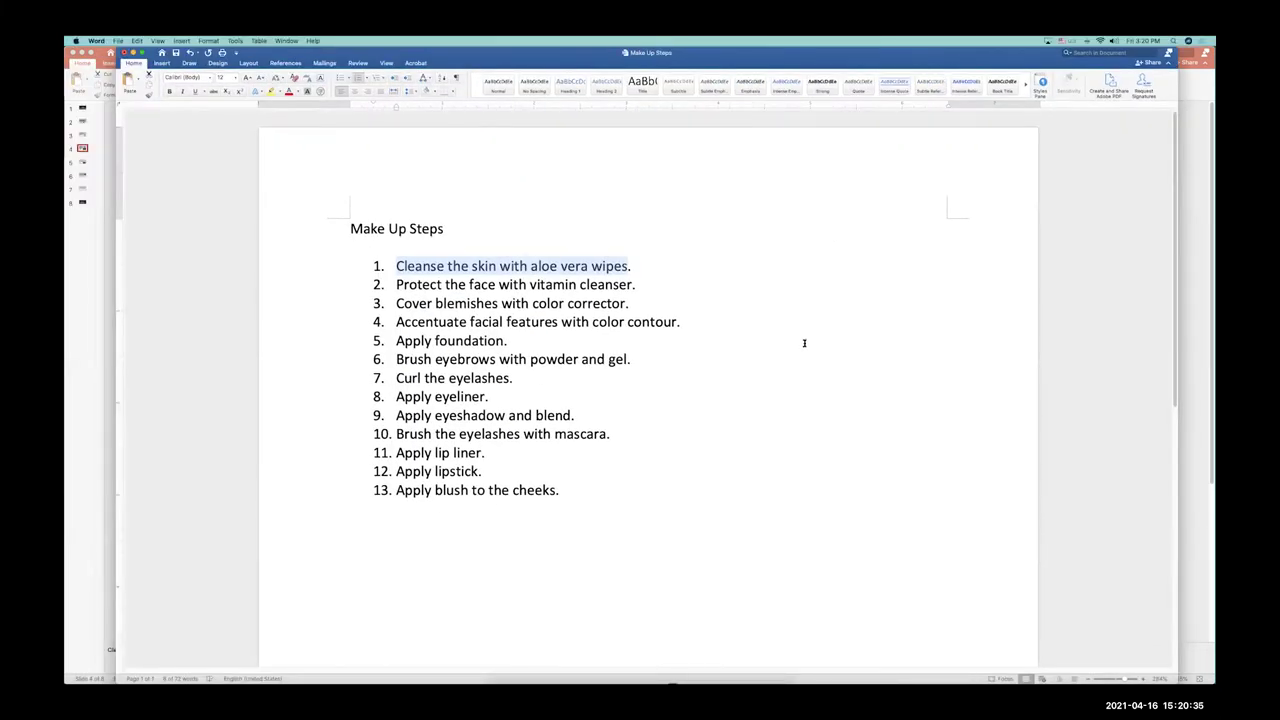
# Step: Highlight the title and list items in Make Up Steps, then return to the What You Will Learn slide
pyautogui.click(803, 343)
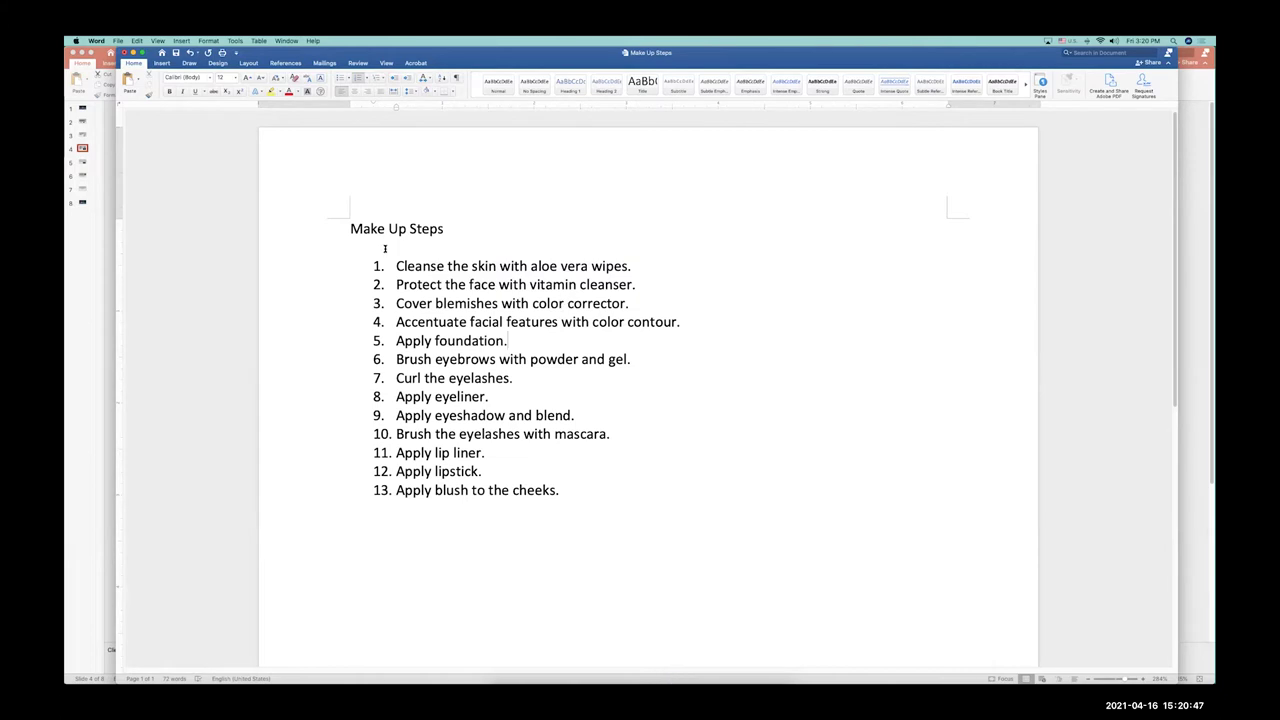
pyautogui.moveTo(350, 229); pyautogui.dragTo(418, 305)
pyautogui.moveTo(470, 418); pyautogui.dragTo(563, 503)
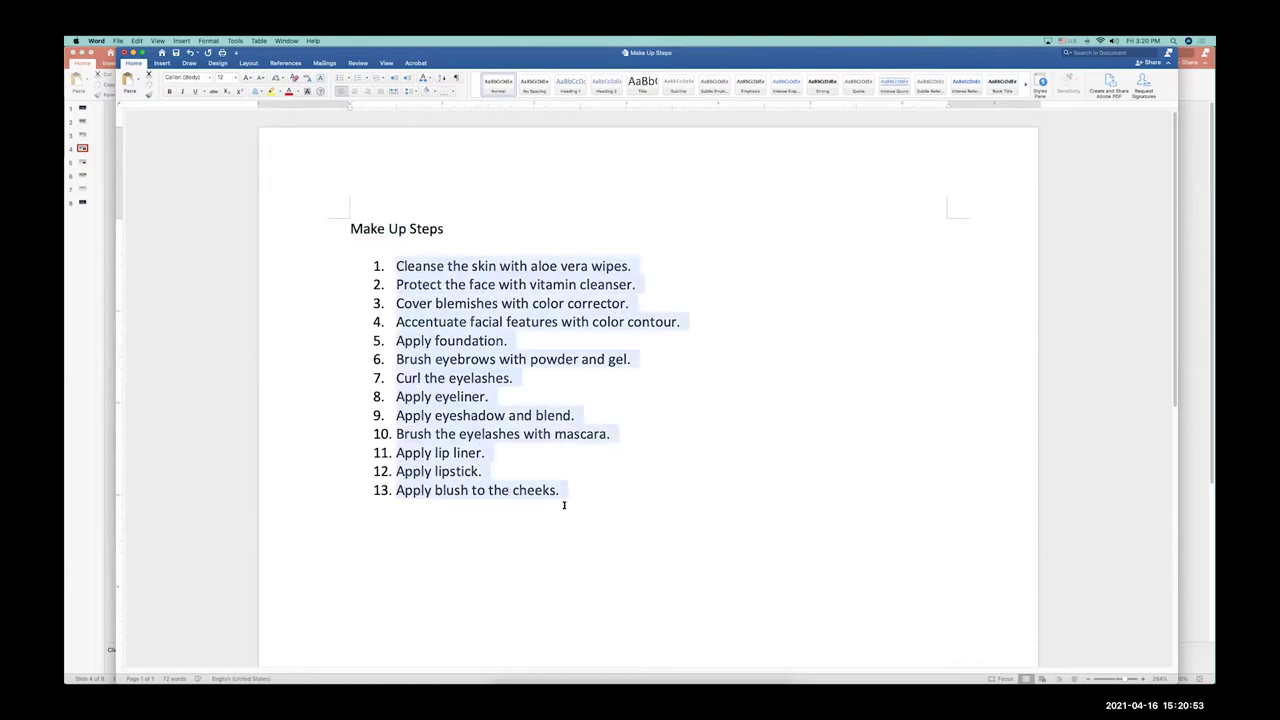
pyautogui.click(631, 528)
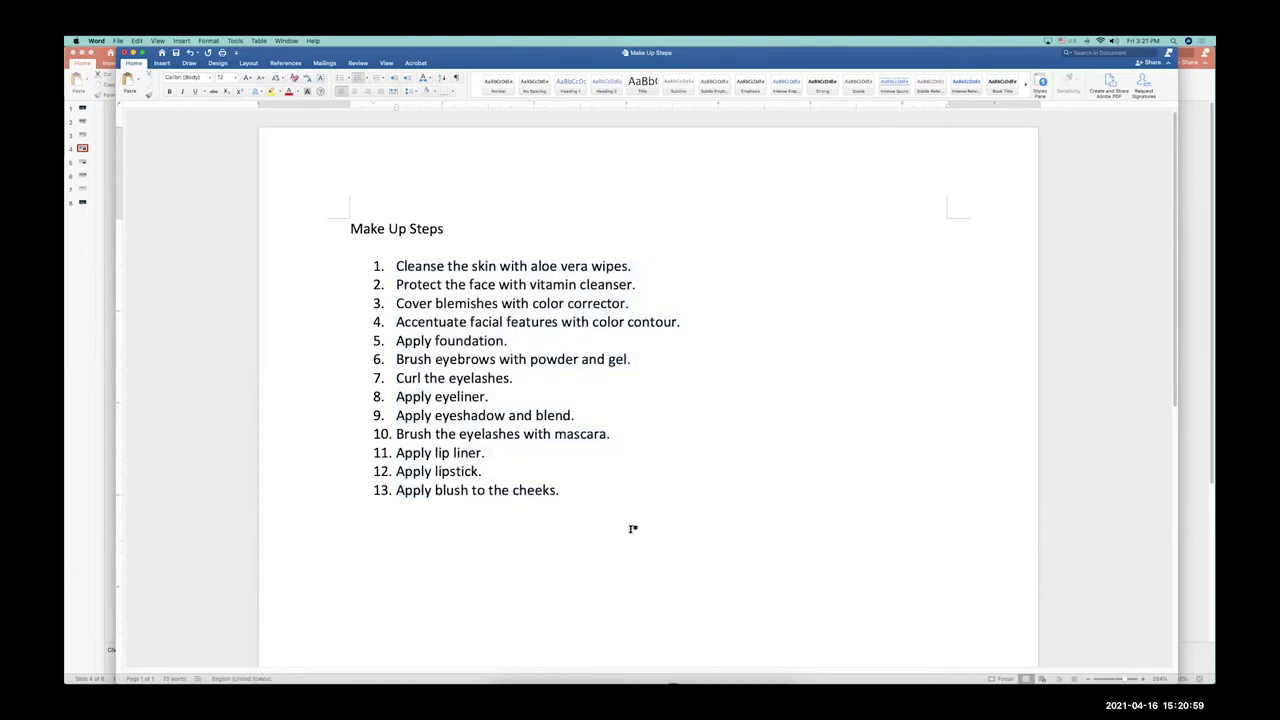
pyautogui.moveTo(400, 268); pyautogui.dragTo(649, 272)
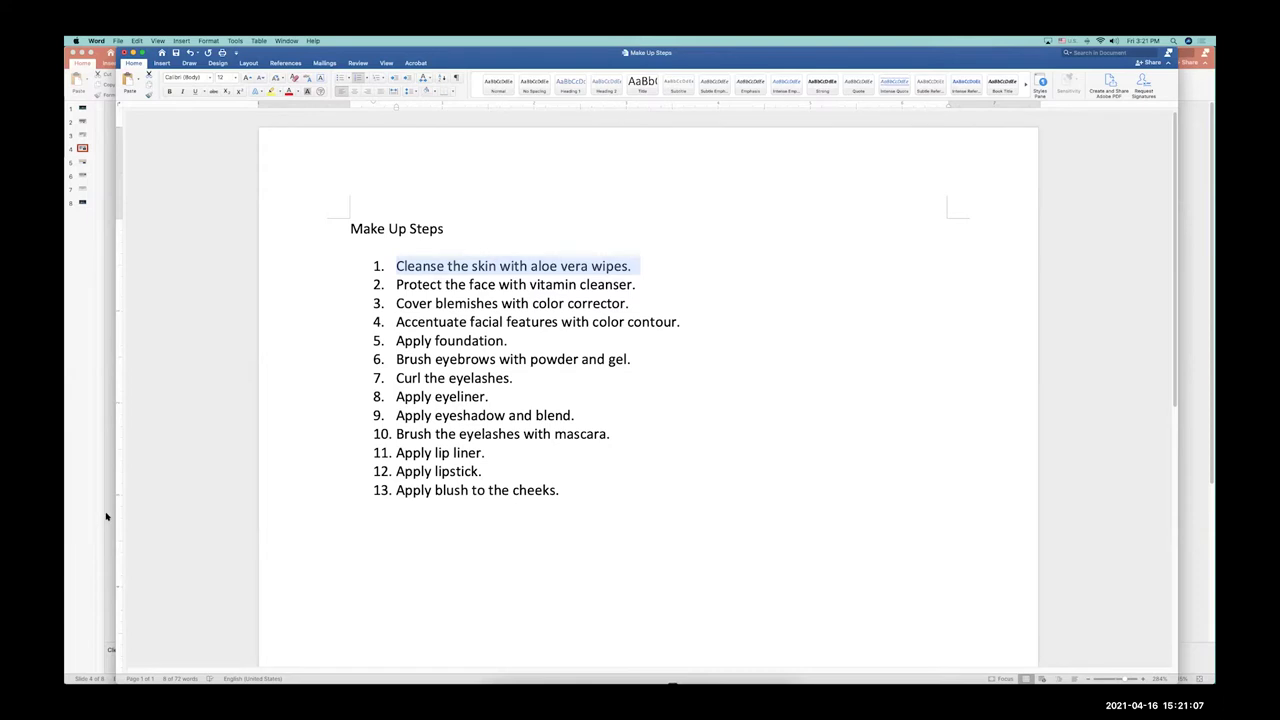
pyautogui.press('super+Tab')
pyautogui.moveTo(604, 687)
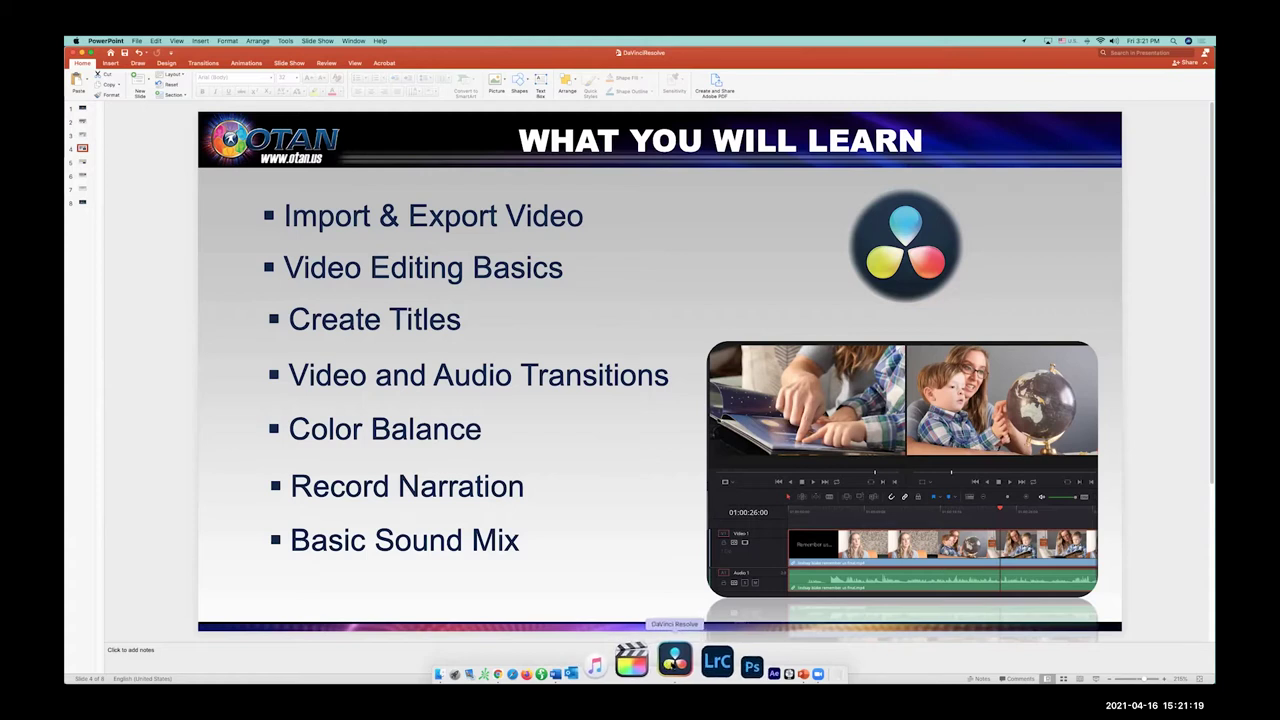
# Step: Bring DaVinci Resolve 17 forward and open Untitled Project from the Project Manager
pyautogui.click(675, 660)
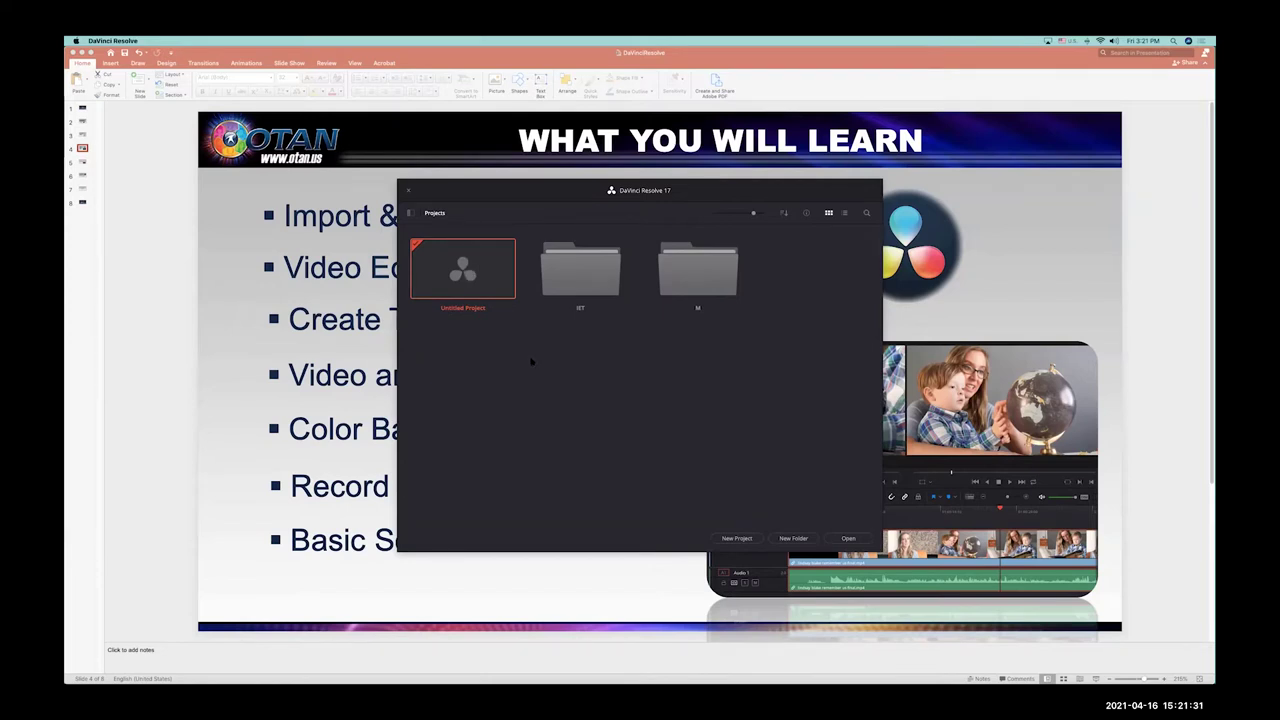
pyautogui.doubleClick(467, 270)
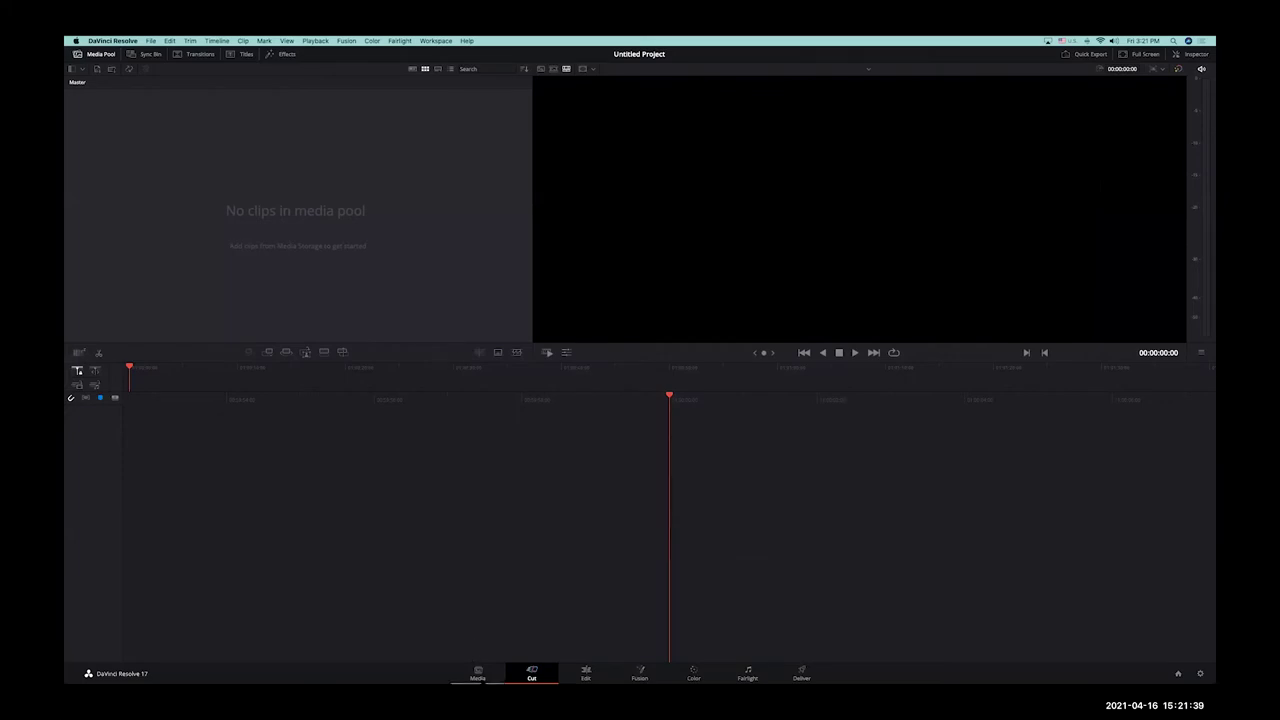
# Step: Switch Untitled Project to the Media page showing the storage drives and empty Master bin
pyautogui.click(478, 673)
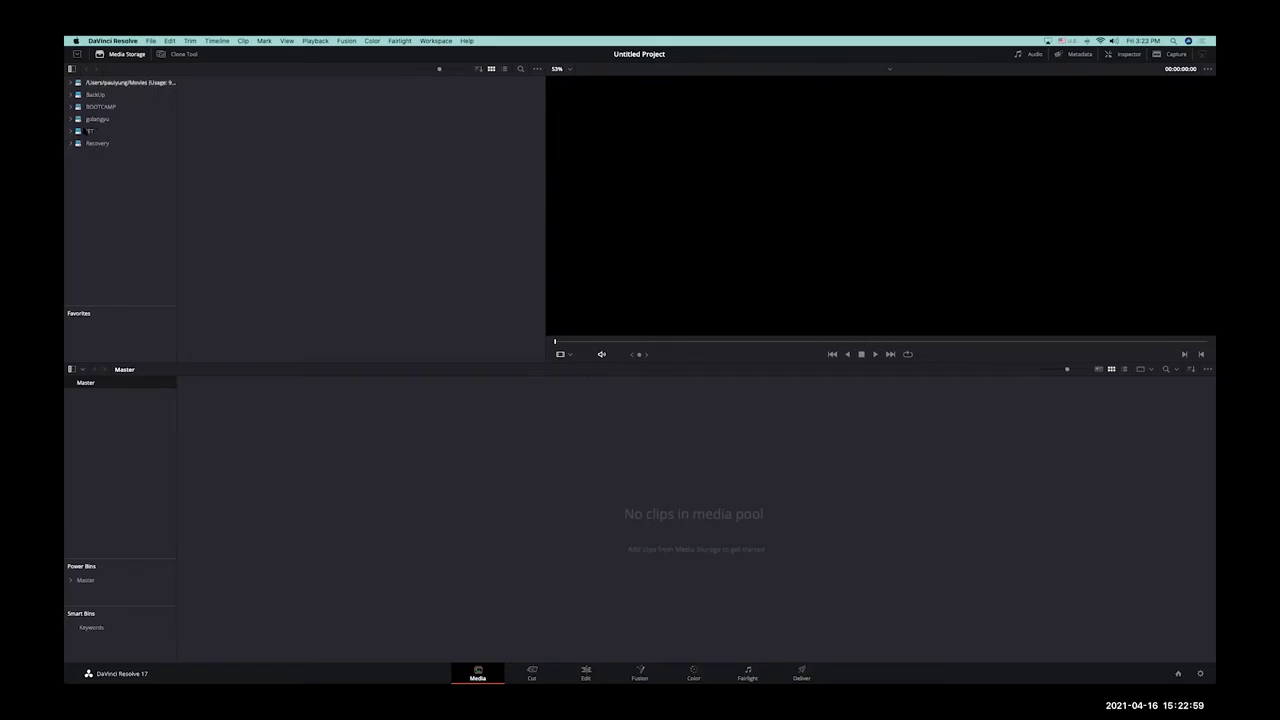
# Step: Open the IET_Video folder on the IET drive in Media Storage
pyautogui.click(71, 131)
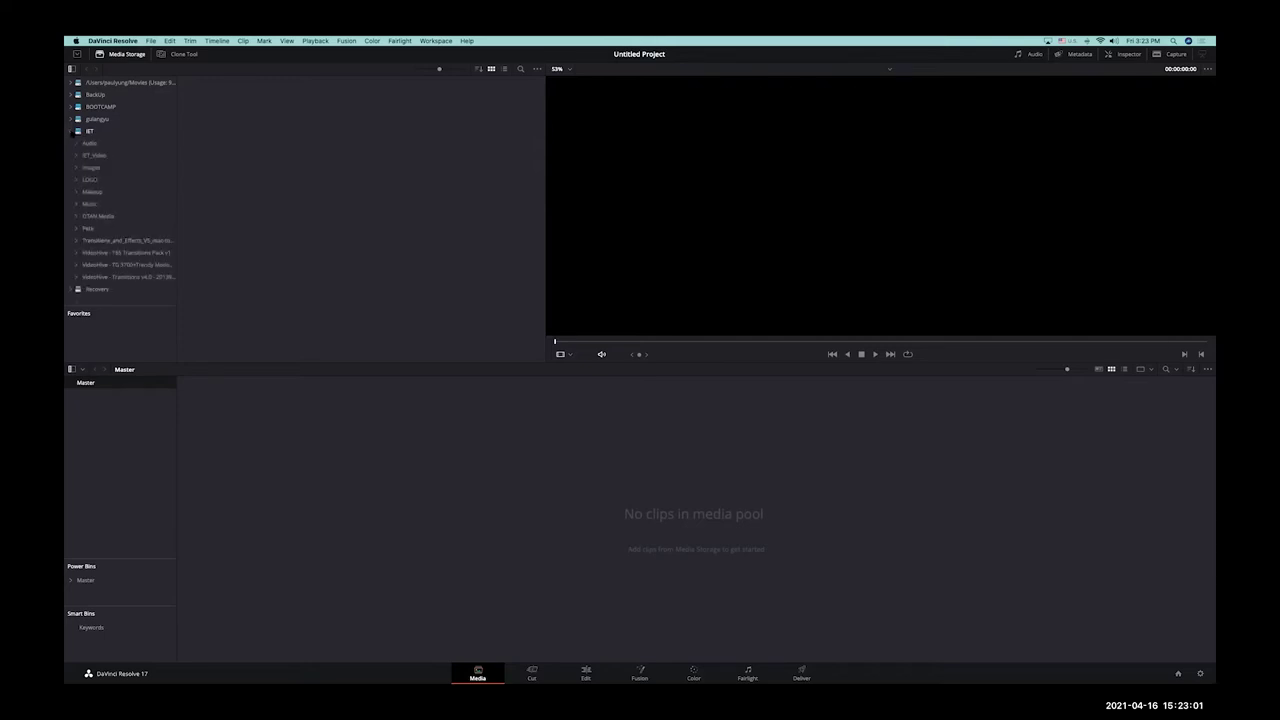
pyautogui.click(88, 156)
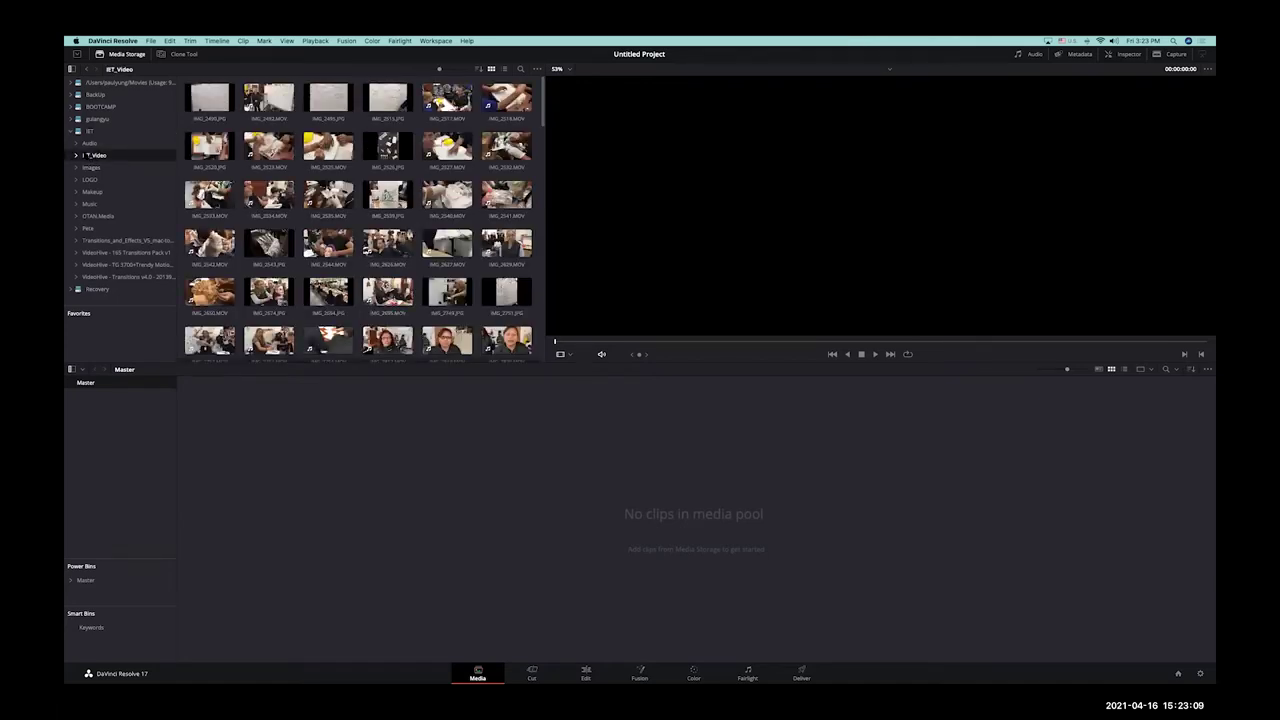
pyautogui.moveTo(1213, 42)
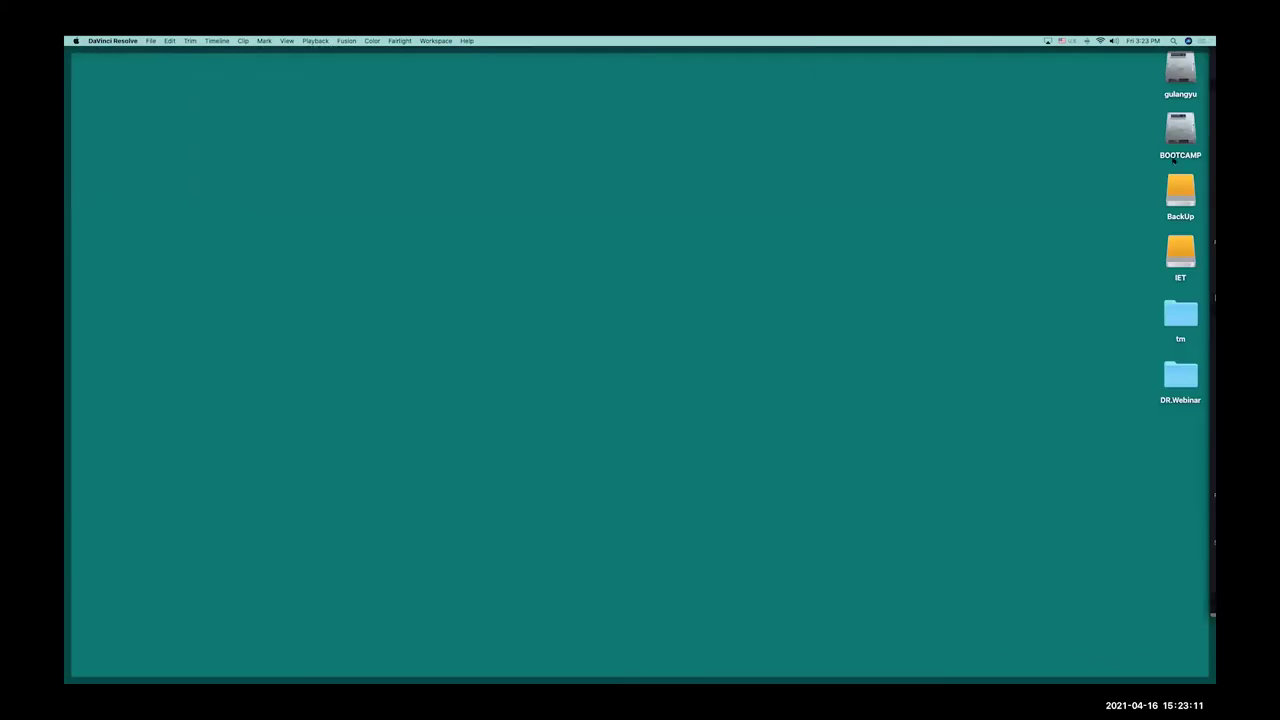
pyautogui.click(1180, 251)
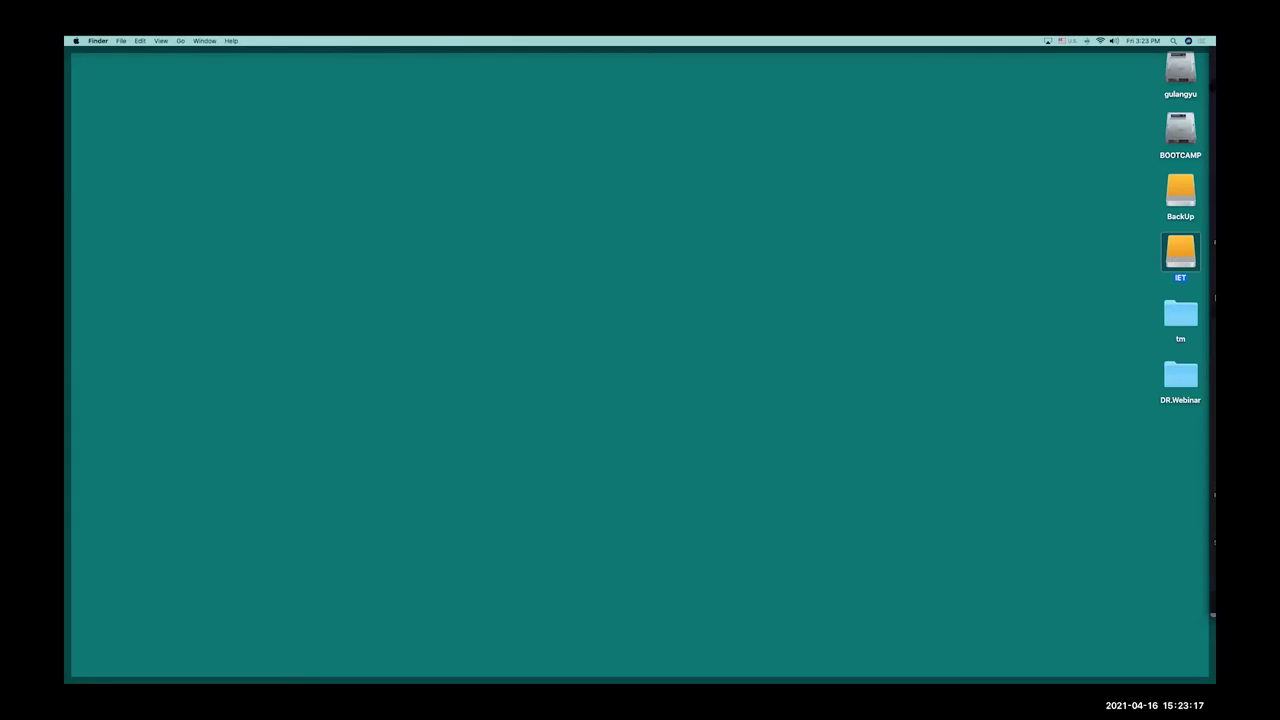
pyautogui.press('F11')
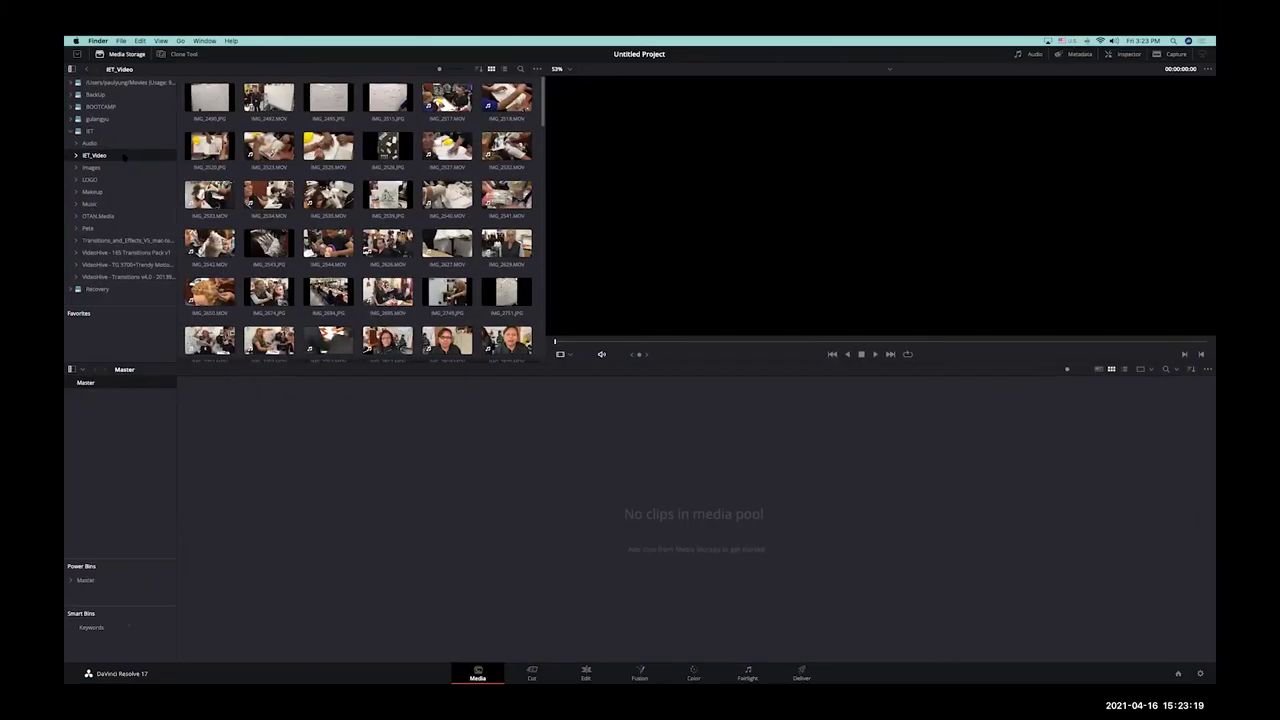
# Step: Preview clips IMG_3404, IMG_3423 and IMG_3440, then select every clip in the folder
pyautogui.scroll(-15, 258, 189)
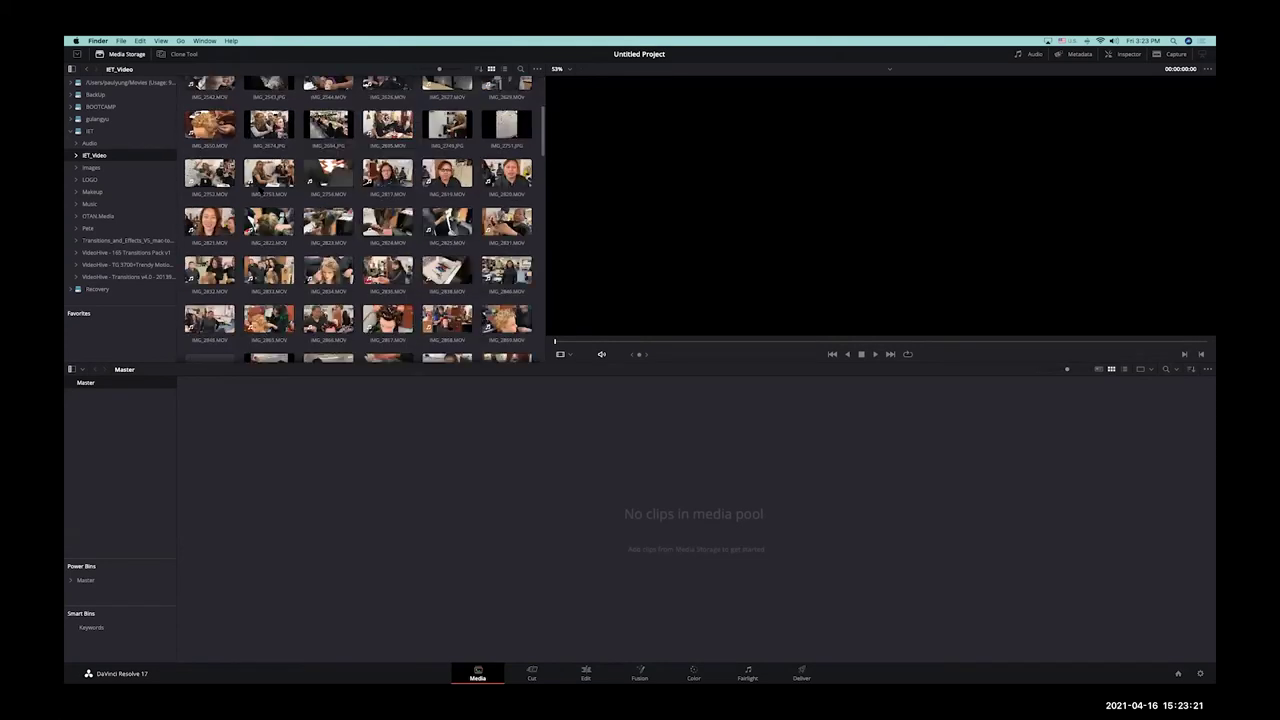
pyautogui.scroll(-8, 258, 189)
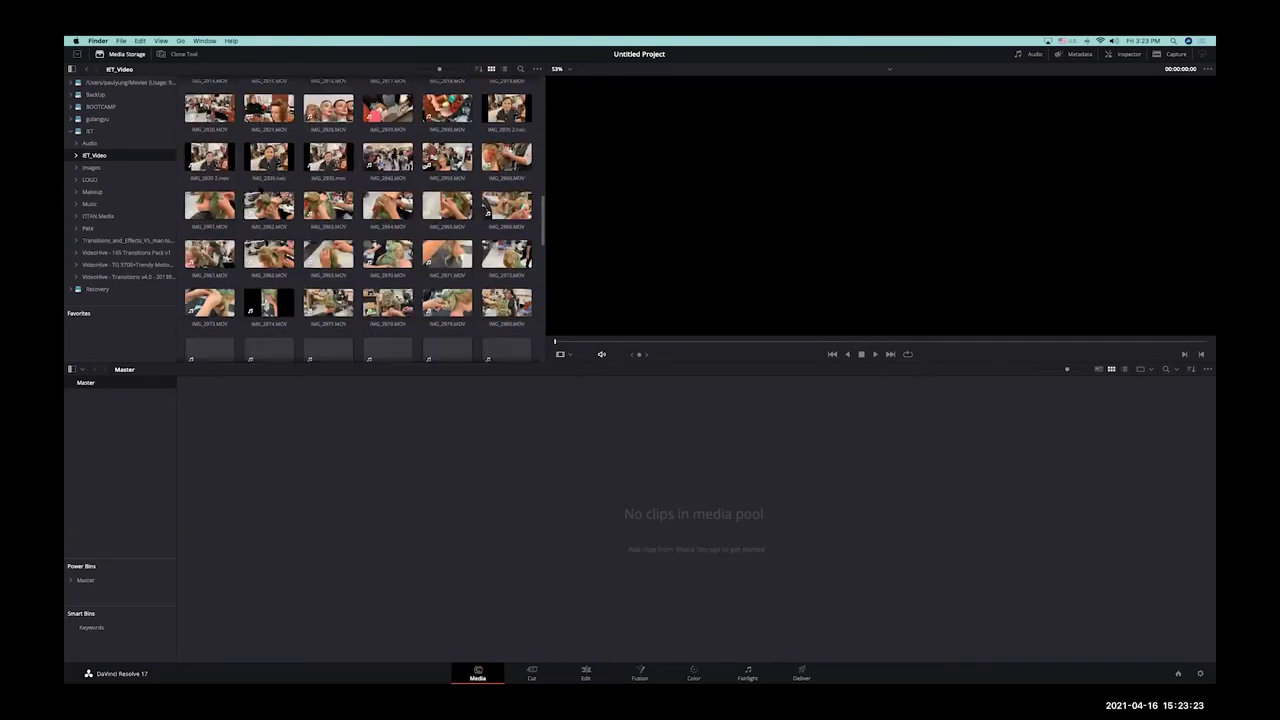
pyautogui.scroll(-10, 365, 220)
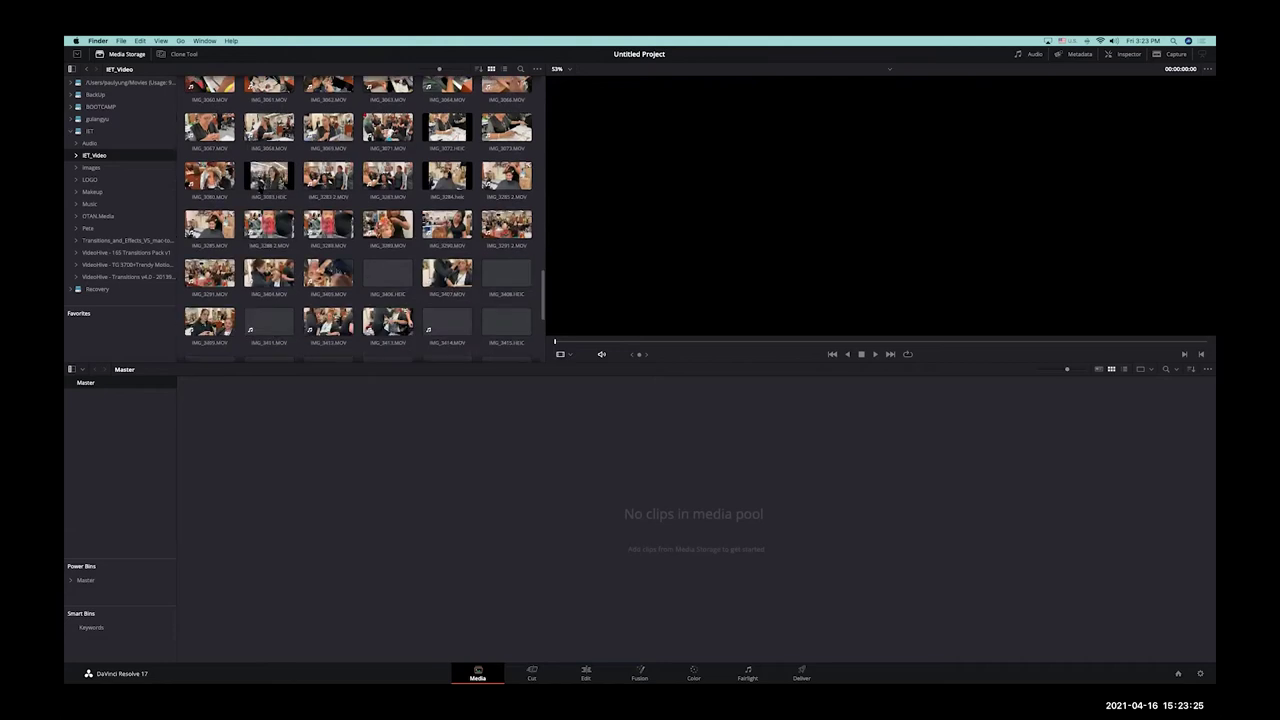
pyautogui.click(262, 191)
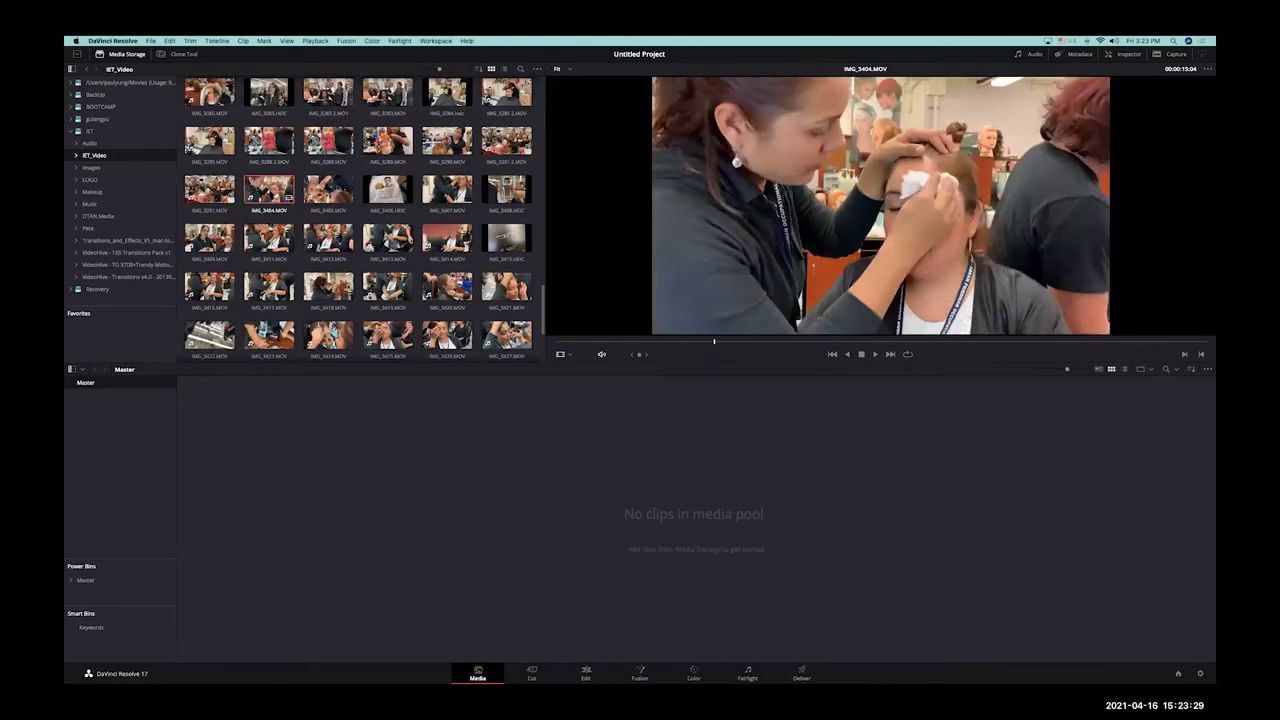
pyautogui.click(269, 335)
pyautogui.scroll(-3, 365, 220)
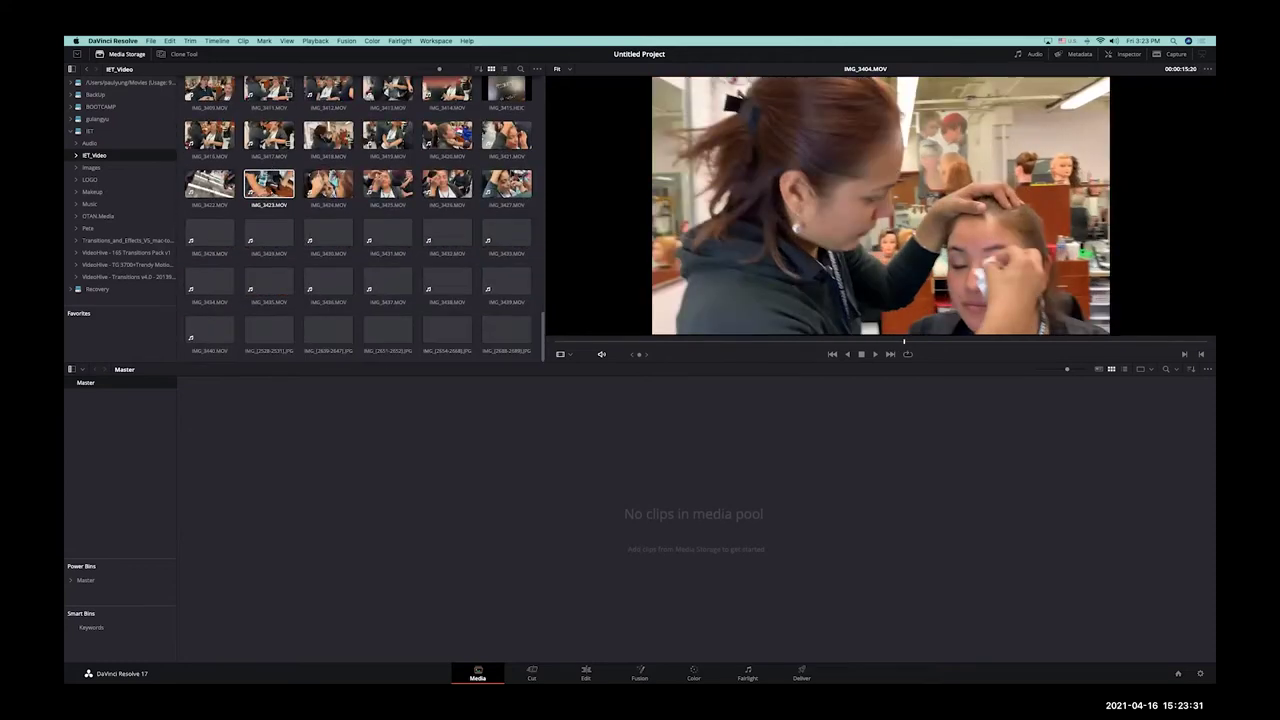
pyautogui.click(209, 330)
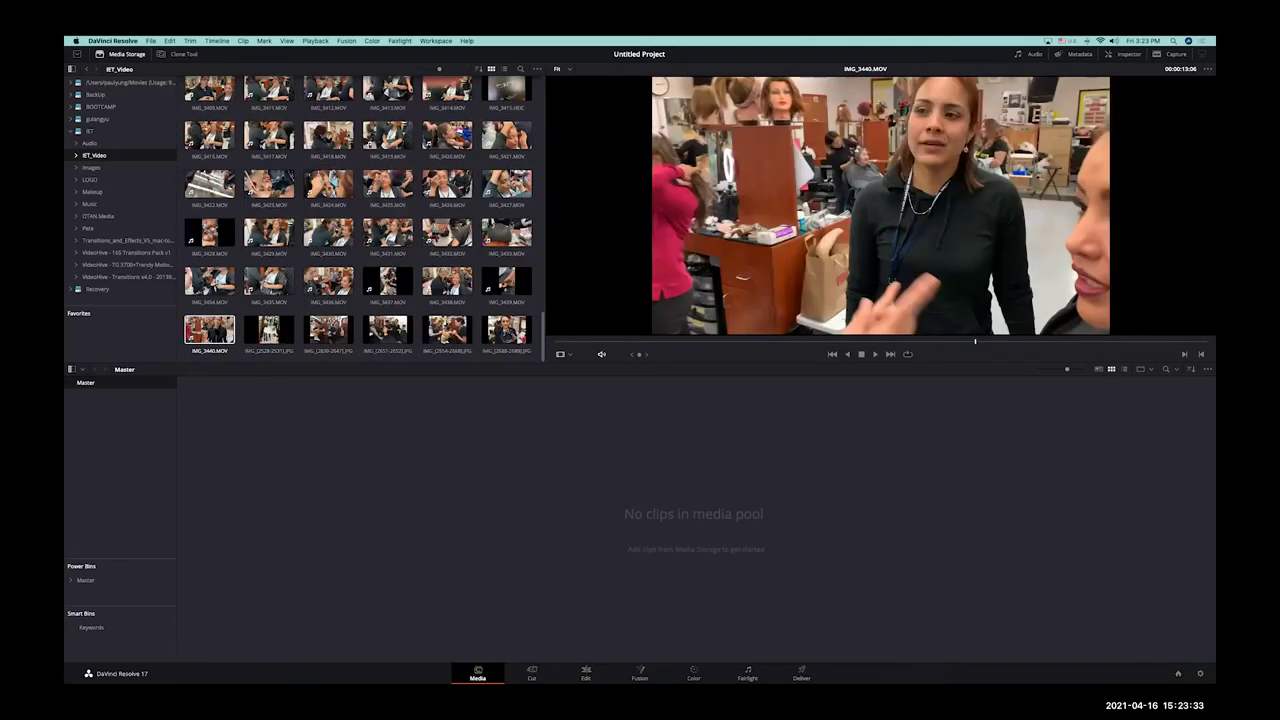
pyautogui.press('super+a')
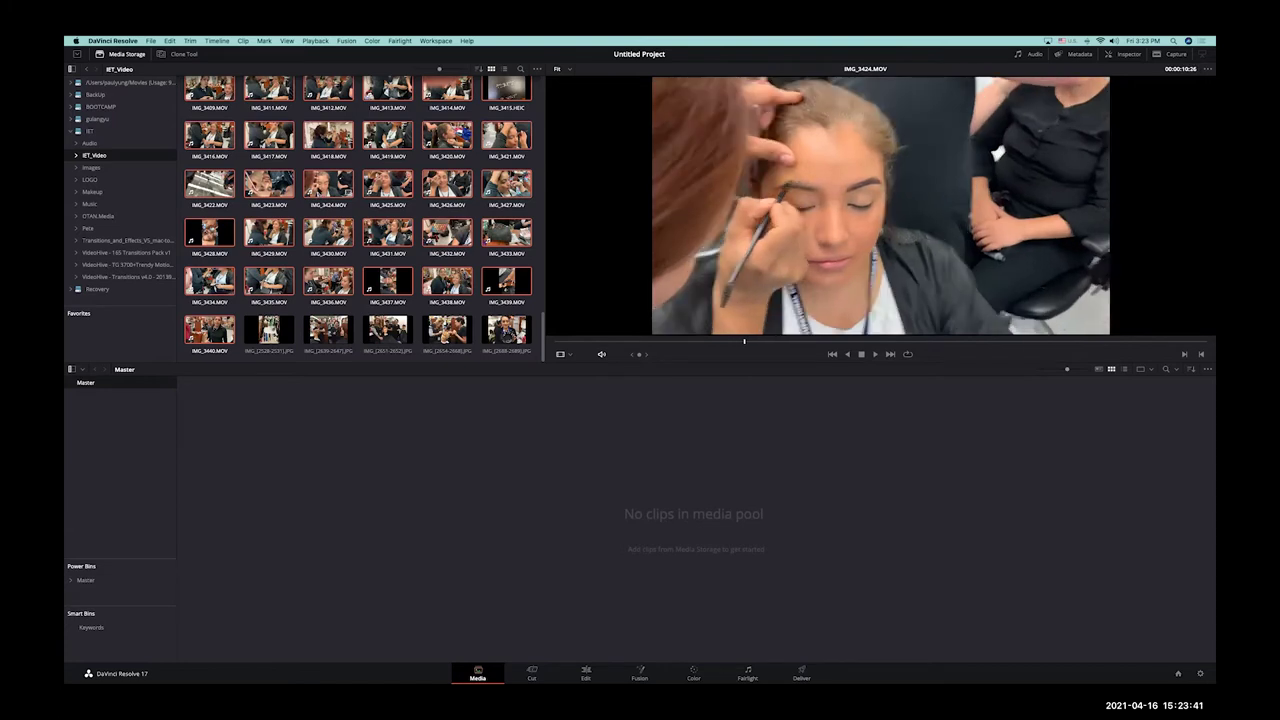
# Step: Import the selected IMG clips into the Master bin and switch to the Cut page
pyautogui.moveTo(322, 190); pyautogui.dragTo(496, 518)
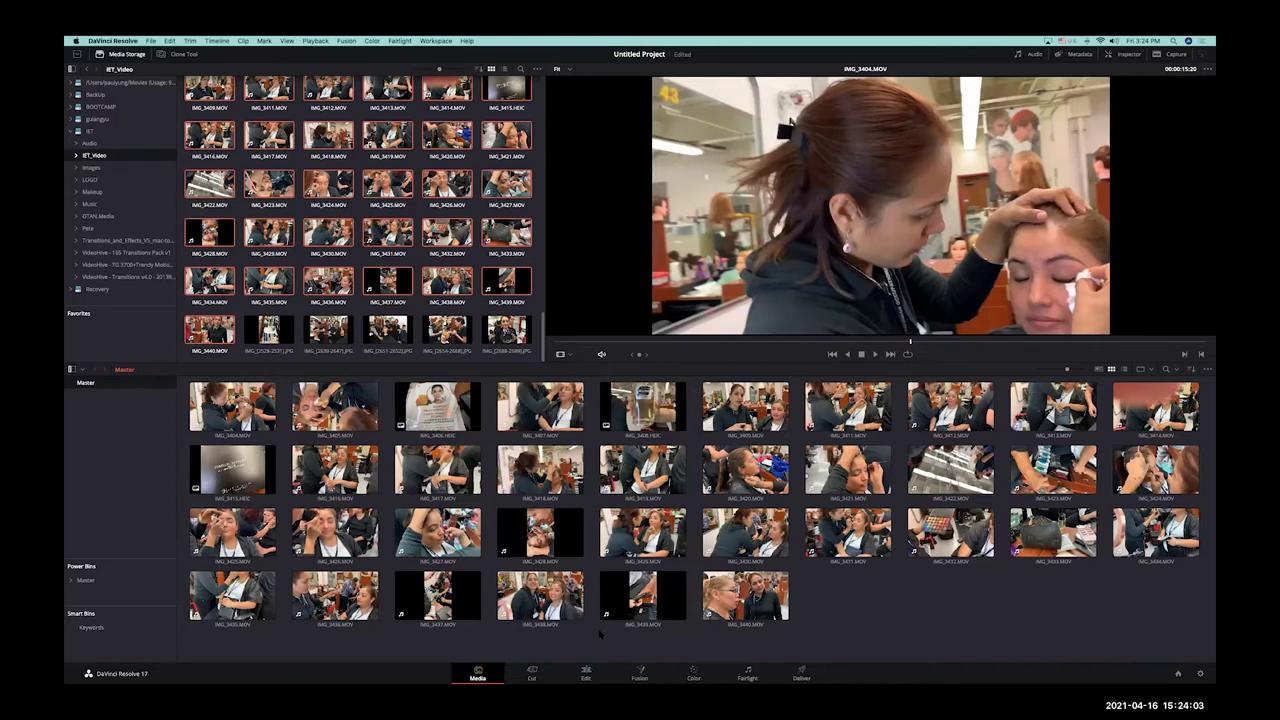
pyautogui.click(531, 675)
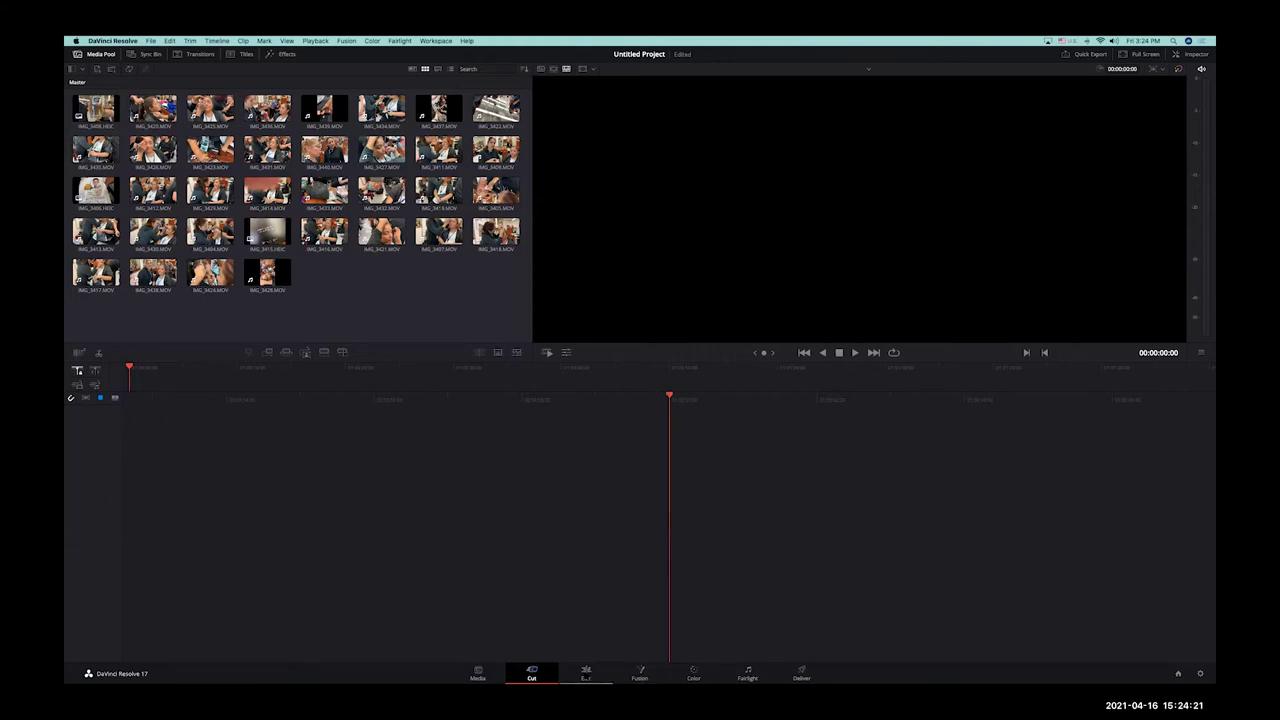
# Step: Compare the Cut, Edit and Media pages, selecting IMG_3423 along the way, ending on Edit
pyautogui.click(586, 676)
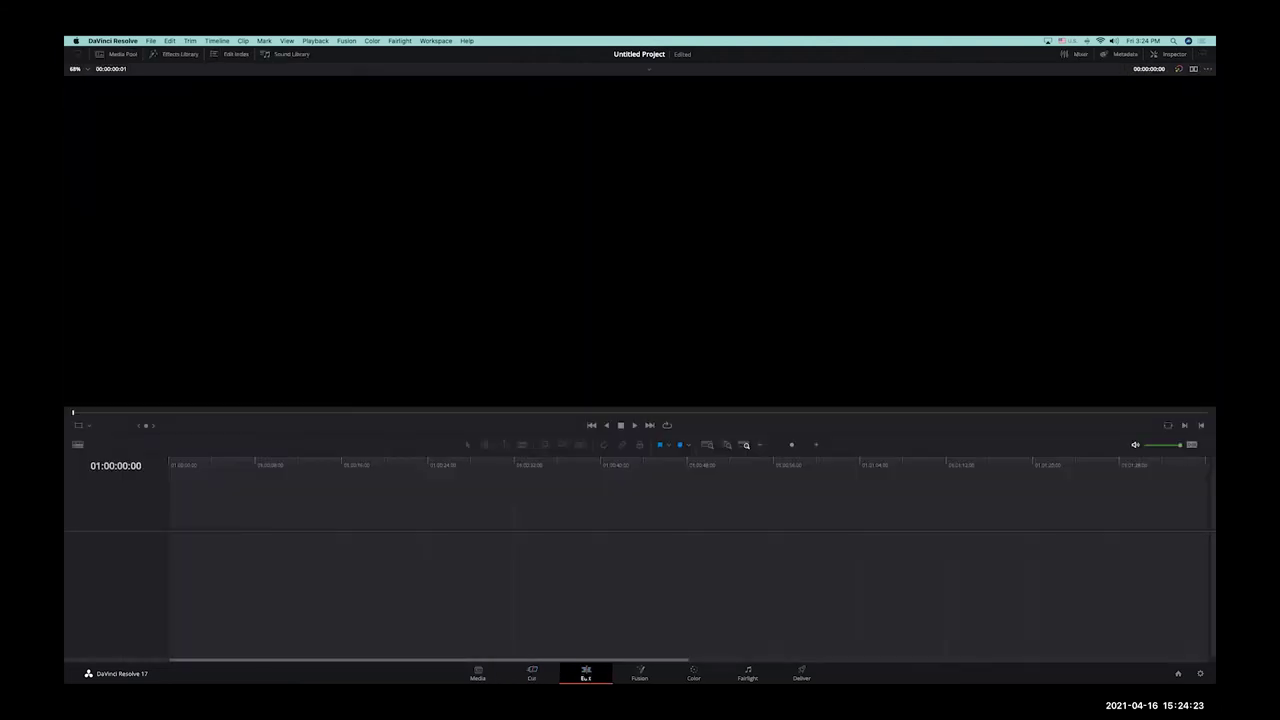
pyautogui.click(532, 674)
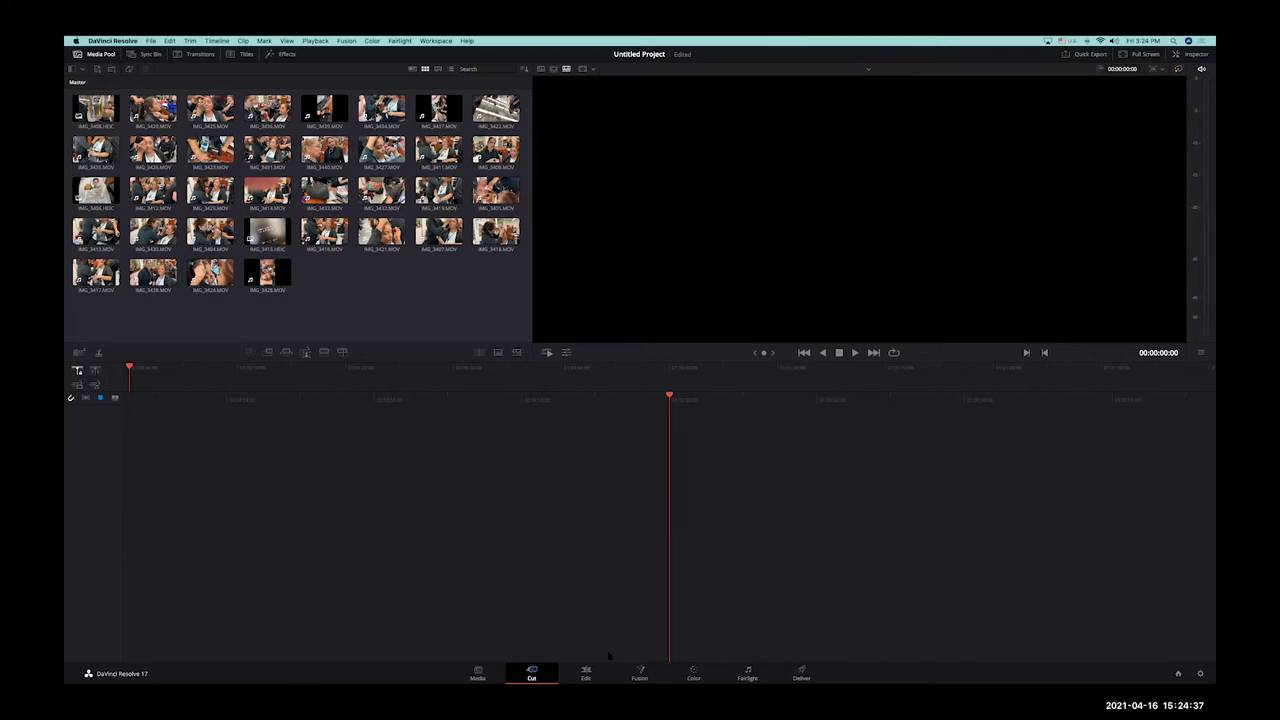
pyautogui.click(586, 674)
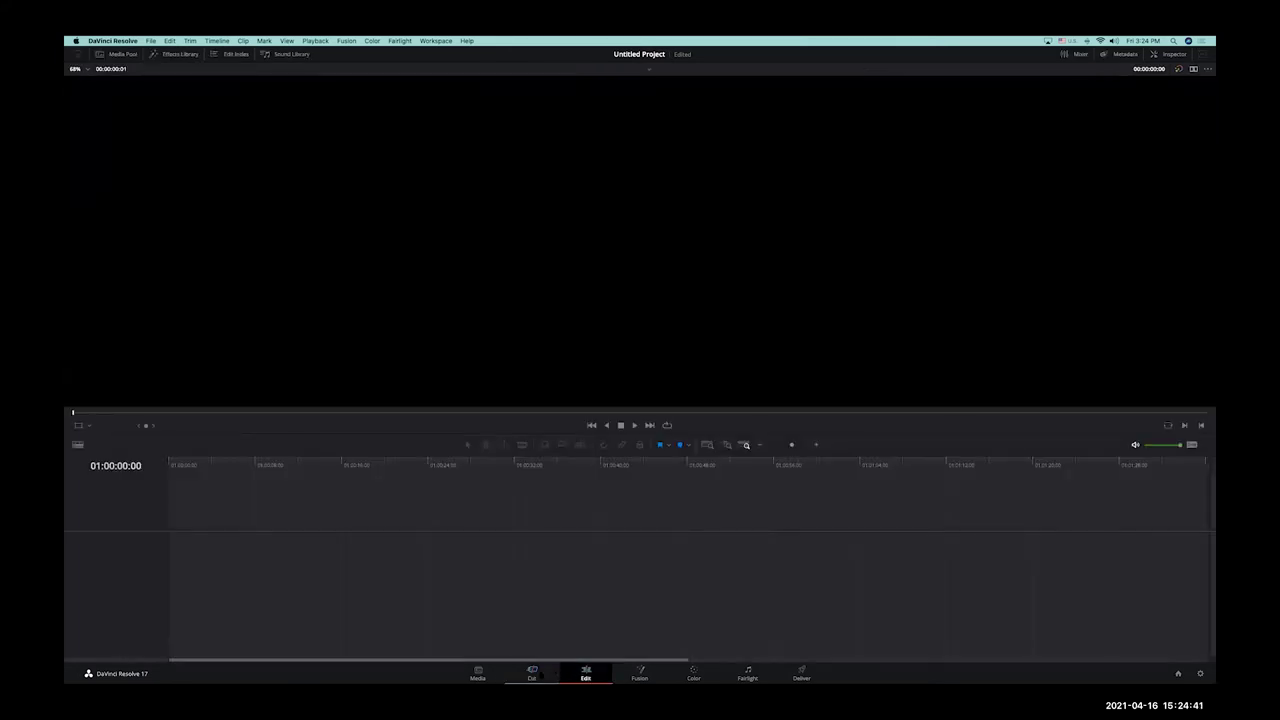
pyautogui.click(532, 671)
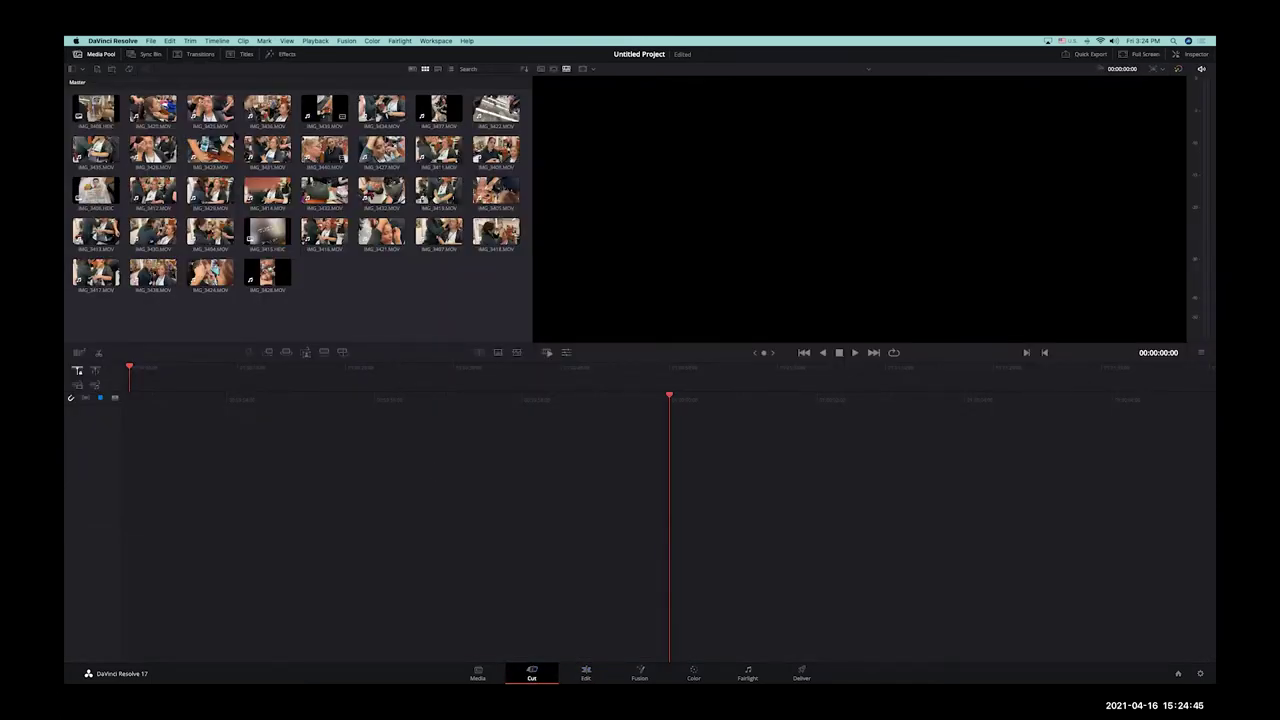
pyautogui.click(207, 155)
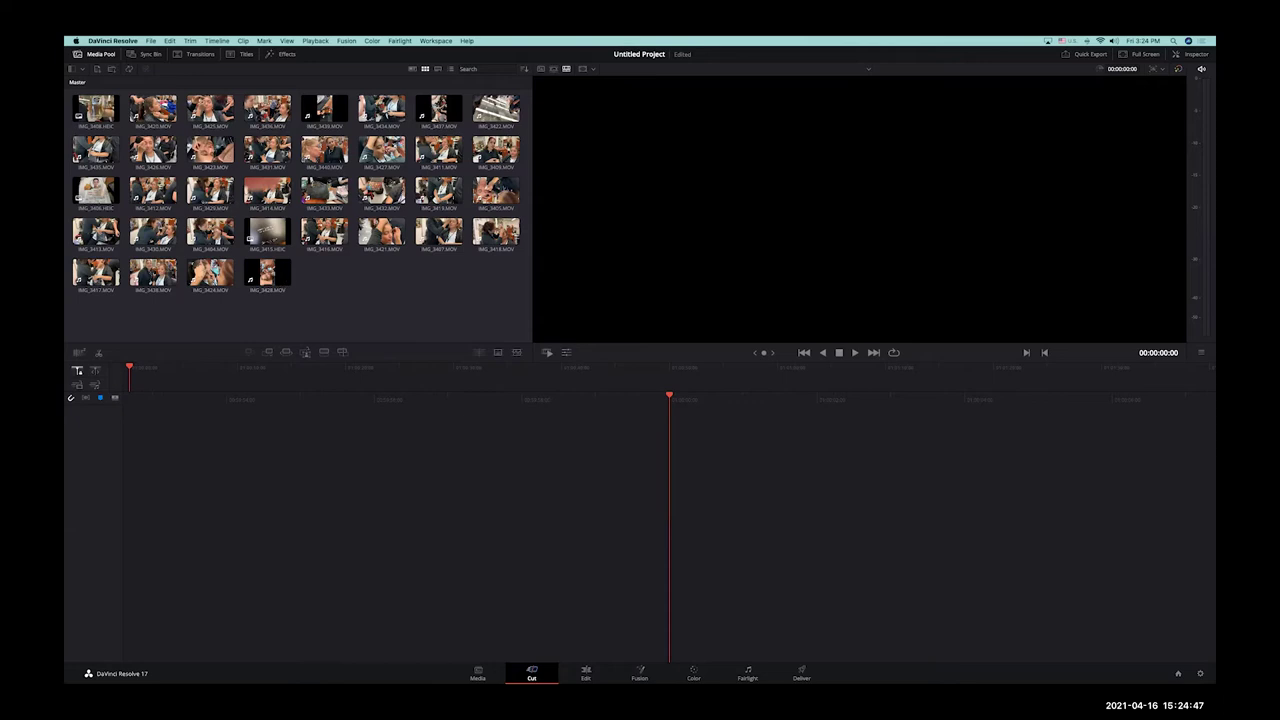
pyautogui.click(478, 672)
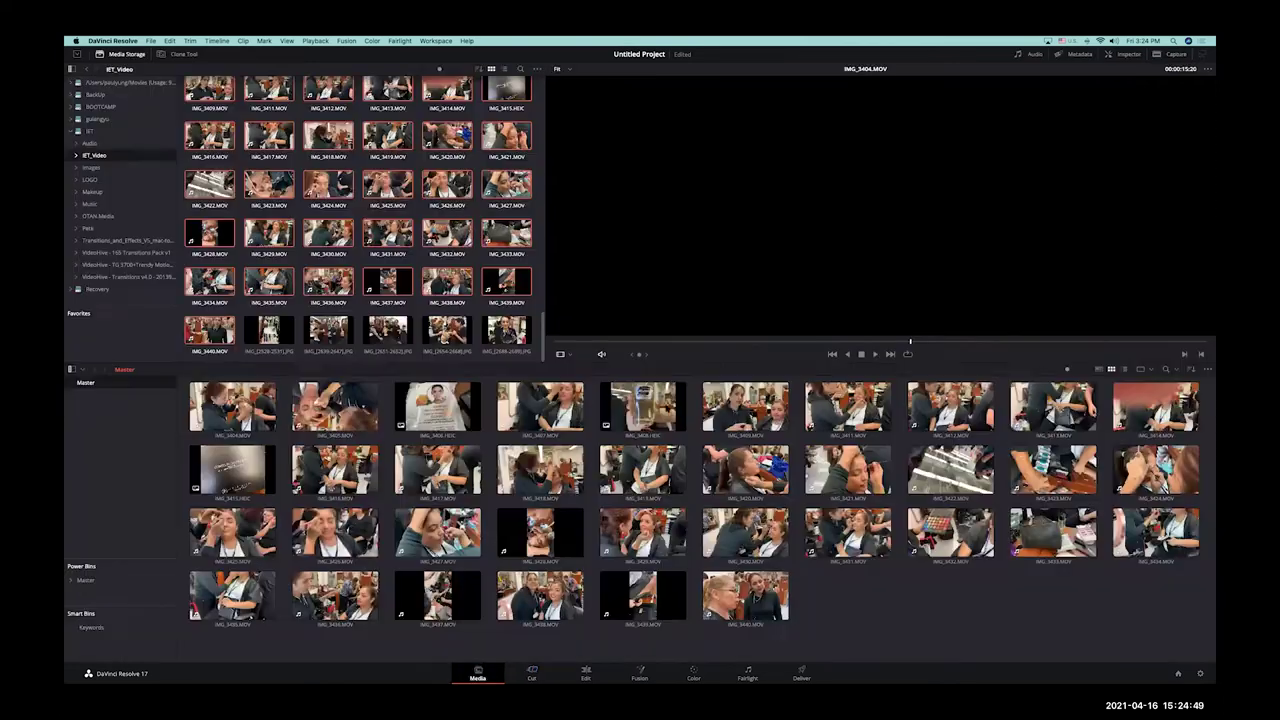
pyautogui.click(532, 673)
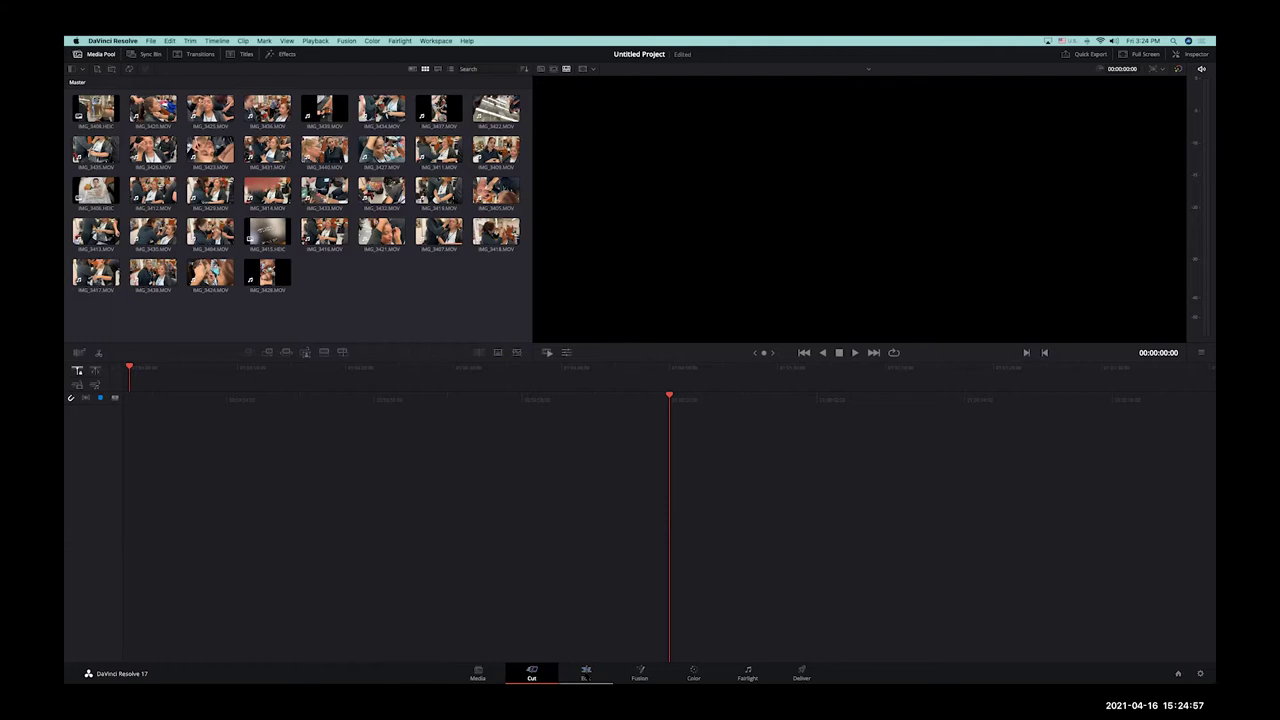
pyautogui.click(586, 673)
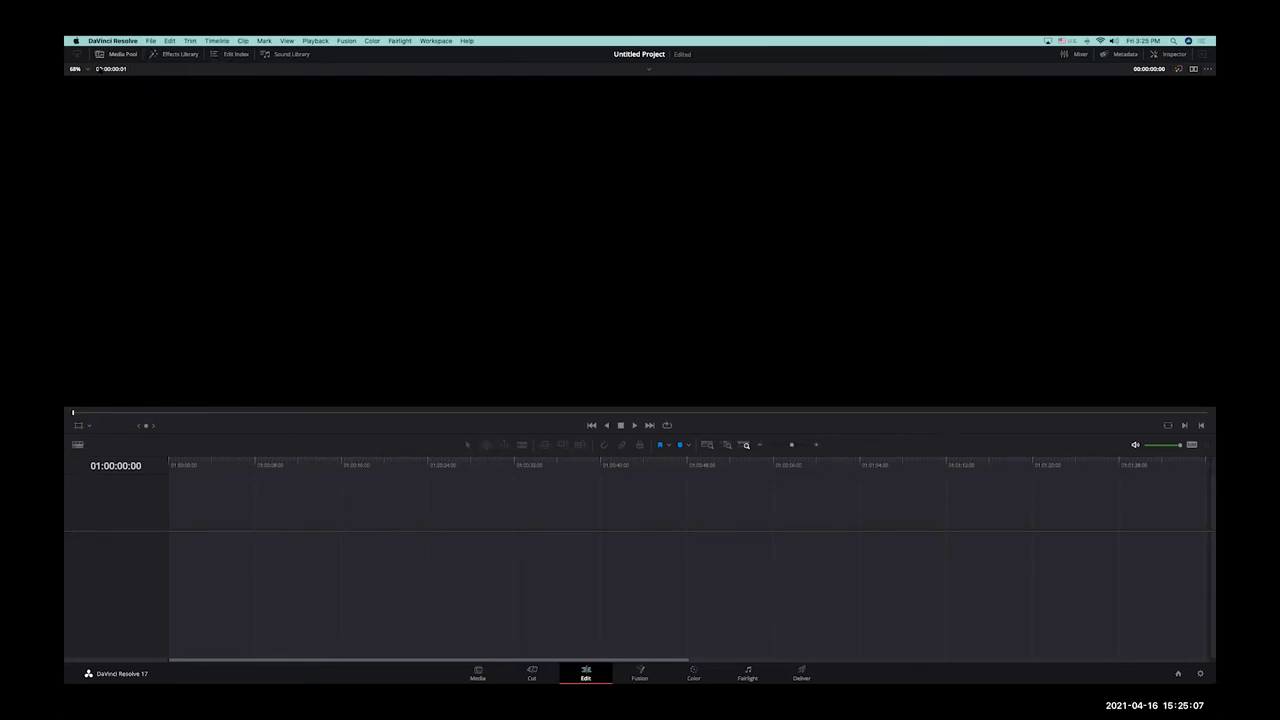
# Step: Show the Edit page Media Pool and load IMG_3404.MOV into the source viewer
pyautogui.click(100, 54)
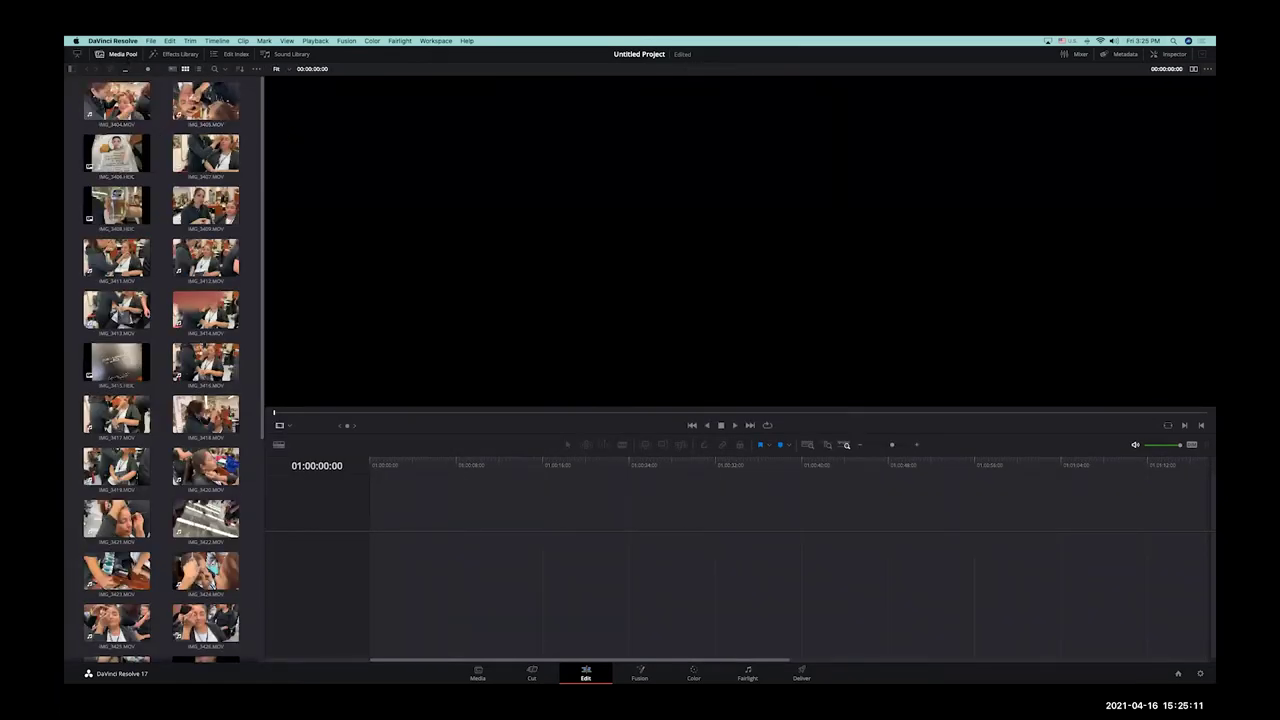
pyautogui.click(117, 101)
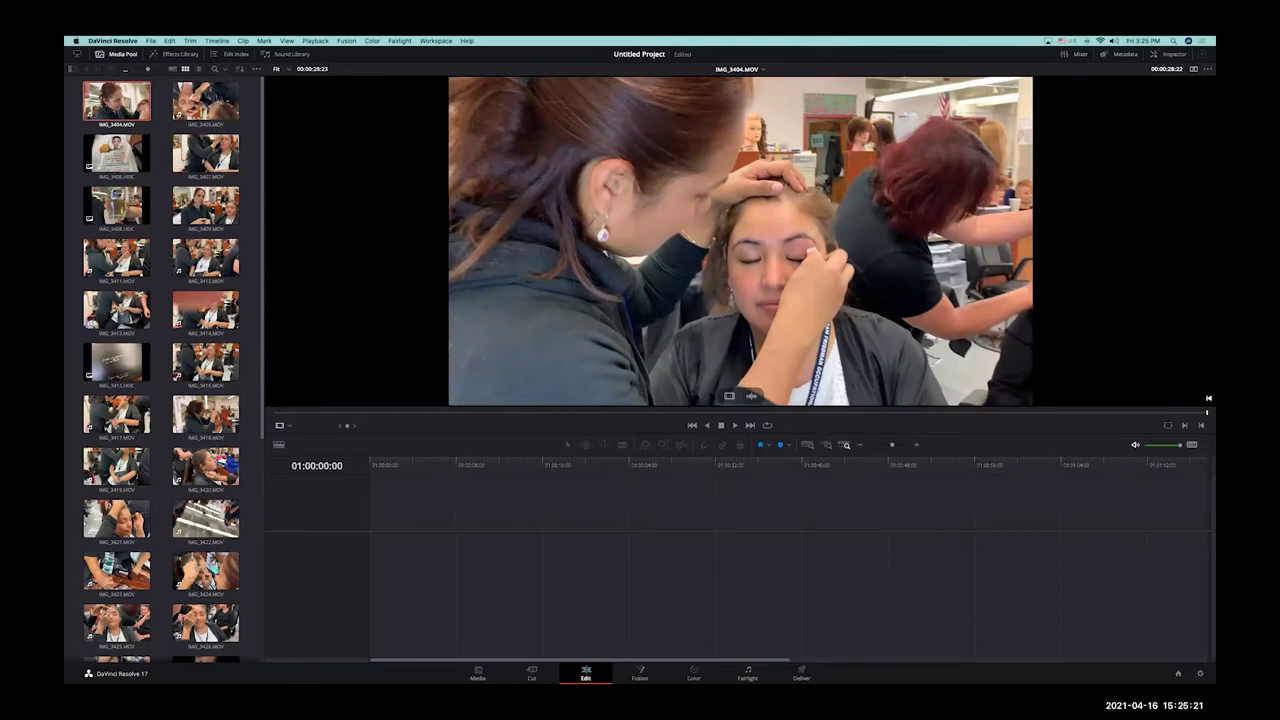
pyautogui.moveTo(712, 398)
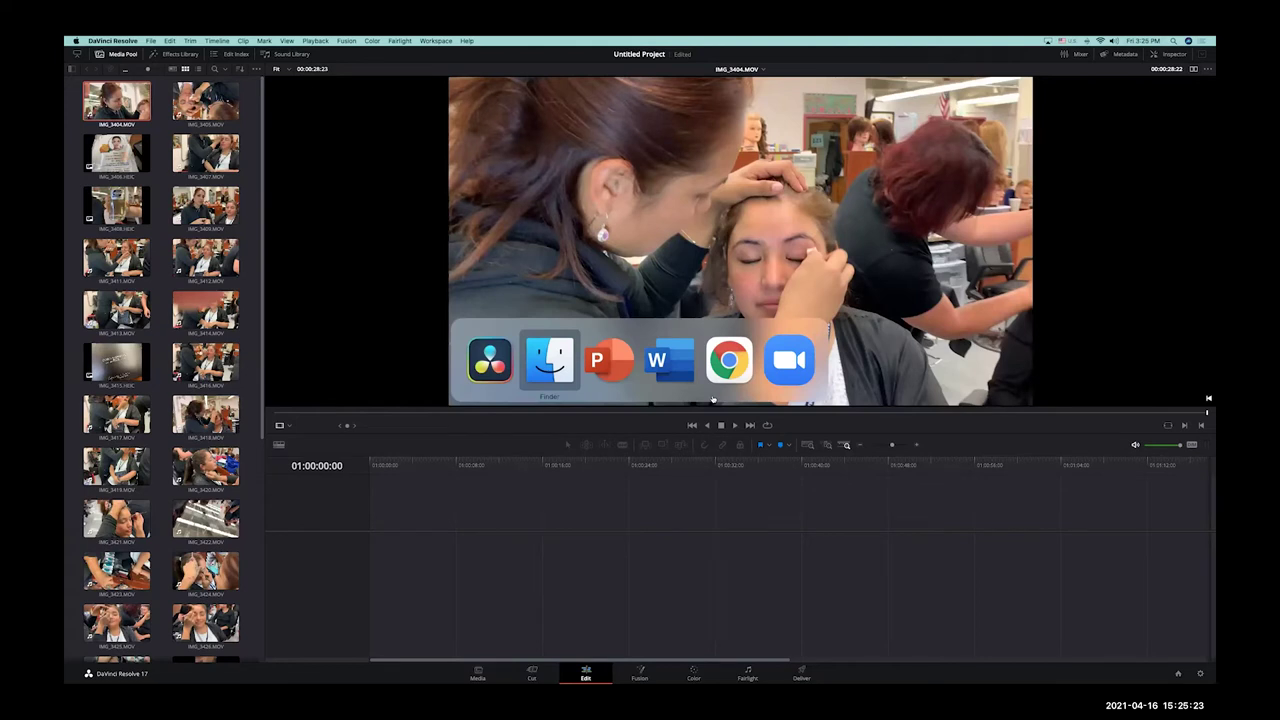
pyautogui.click(657, 360)
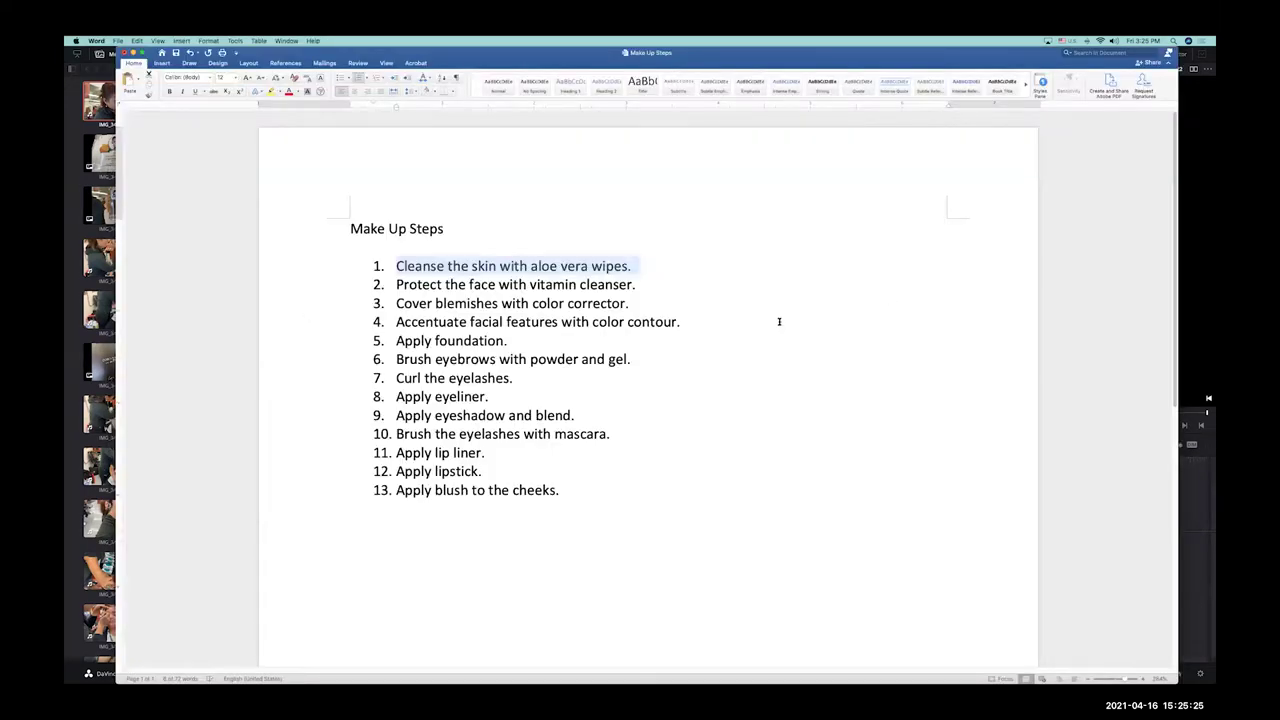
pyautogui.click(673, 266)
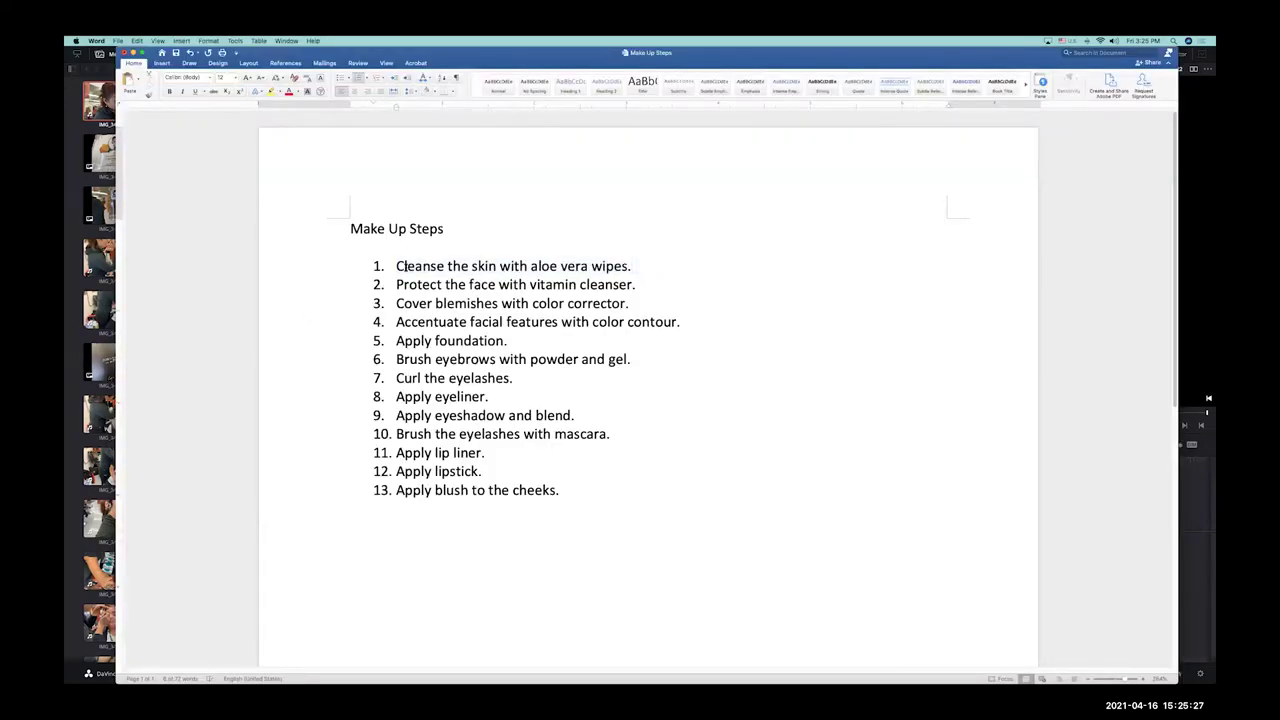
pyautogui.moveTo(399, 266); pyautogui.dragTo(668, 265)
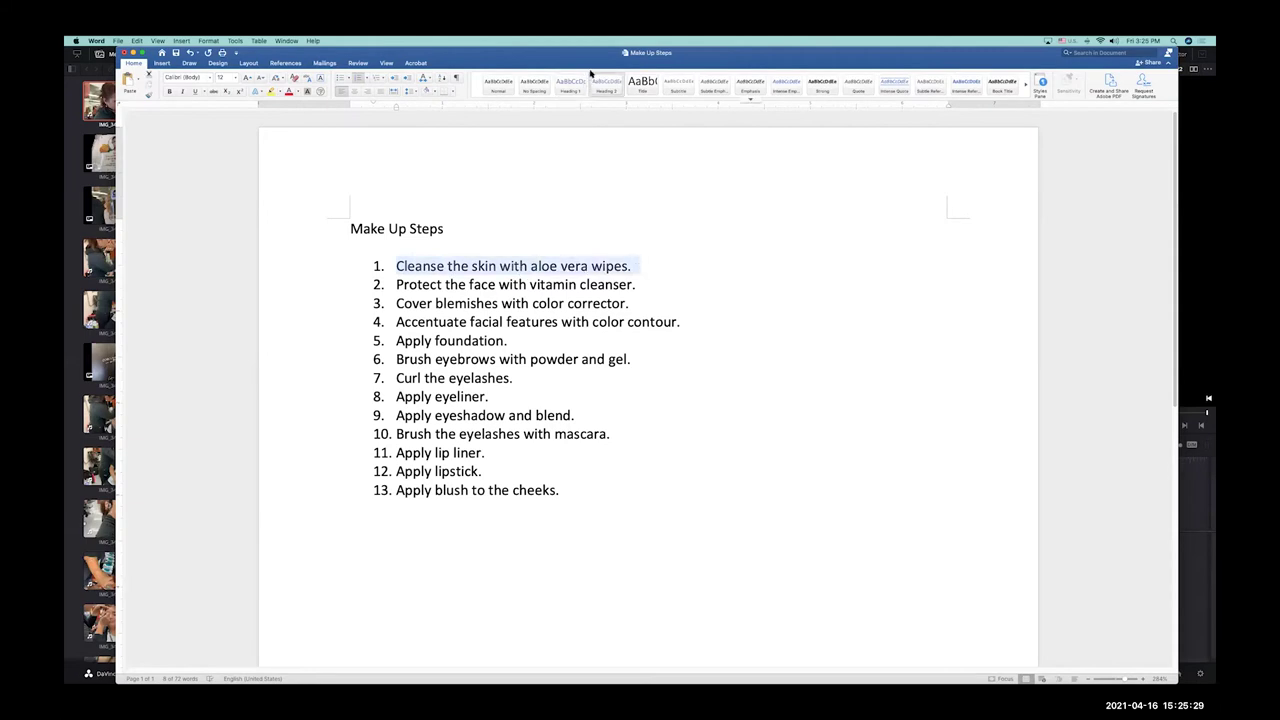
pyautogui.hotkey('ctrl', 'Right')
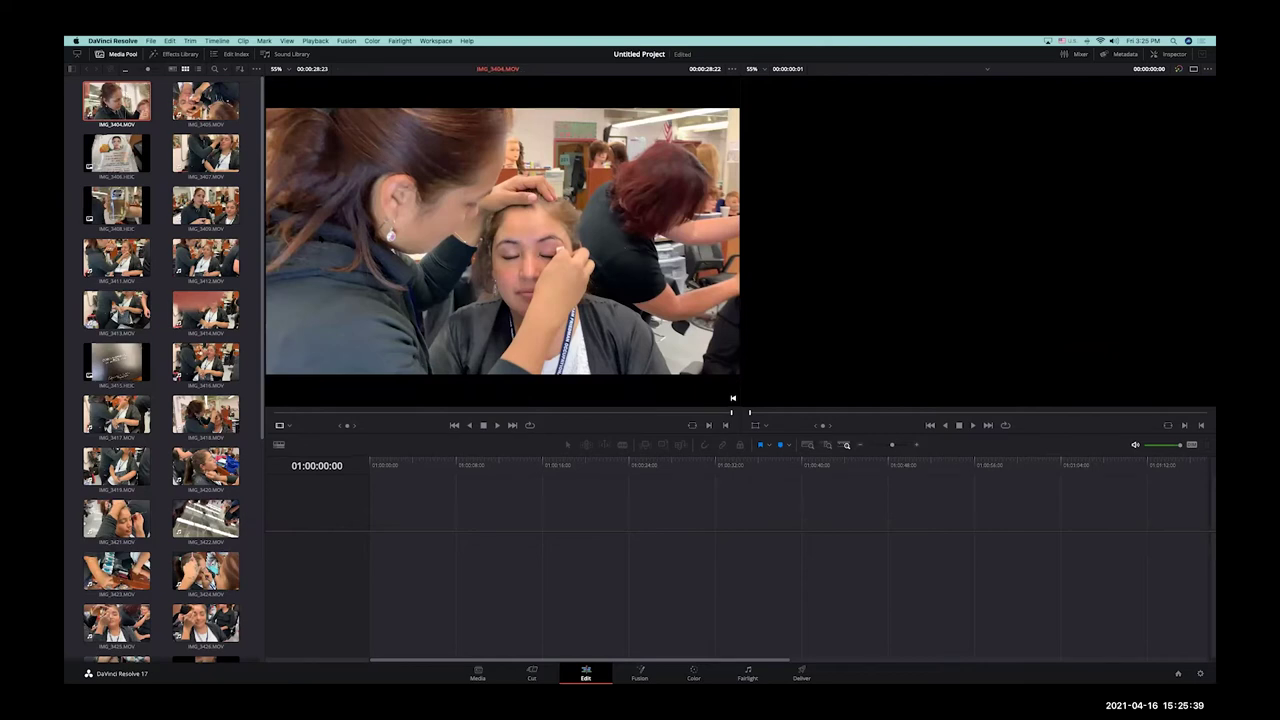
# Step: Scrub through IMG_3404 in the source viewer and park about four seconds in
pyautogui.click(328, 412)
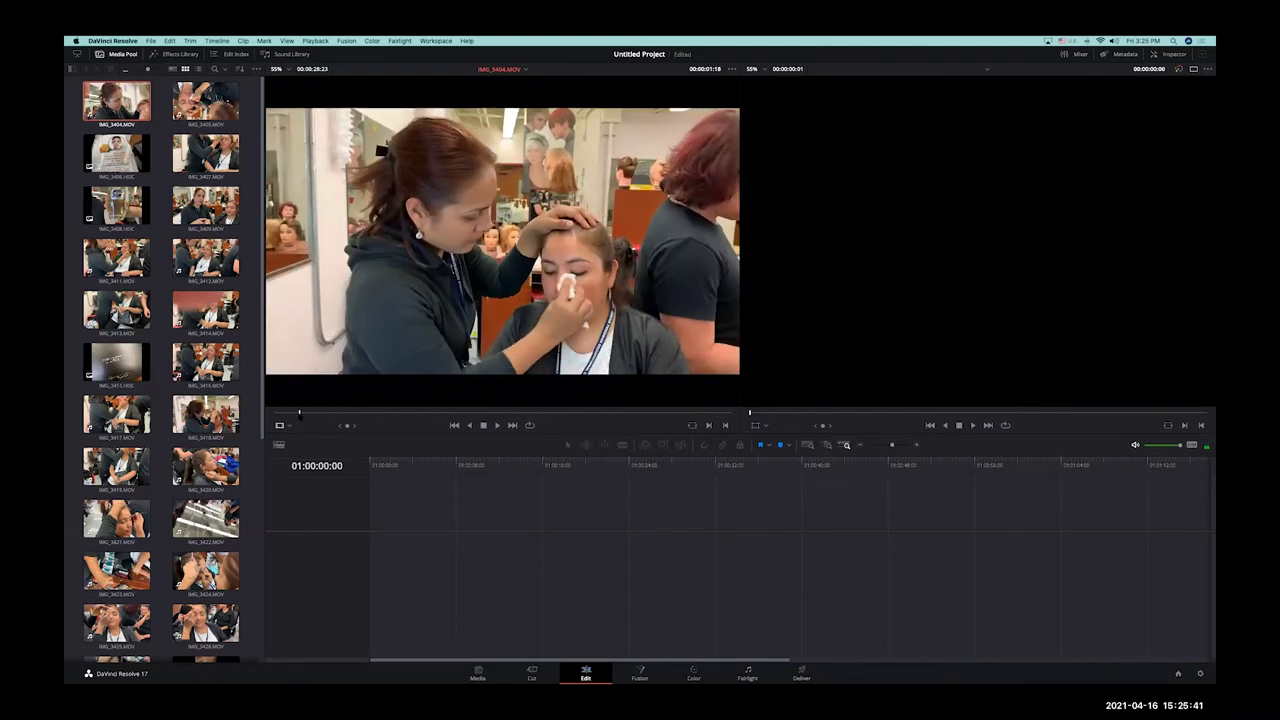
pyautogui.click(590, 412)
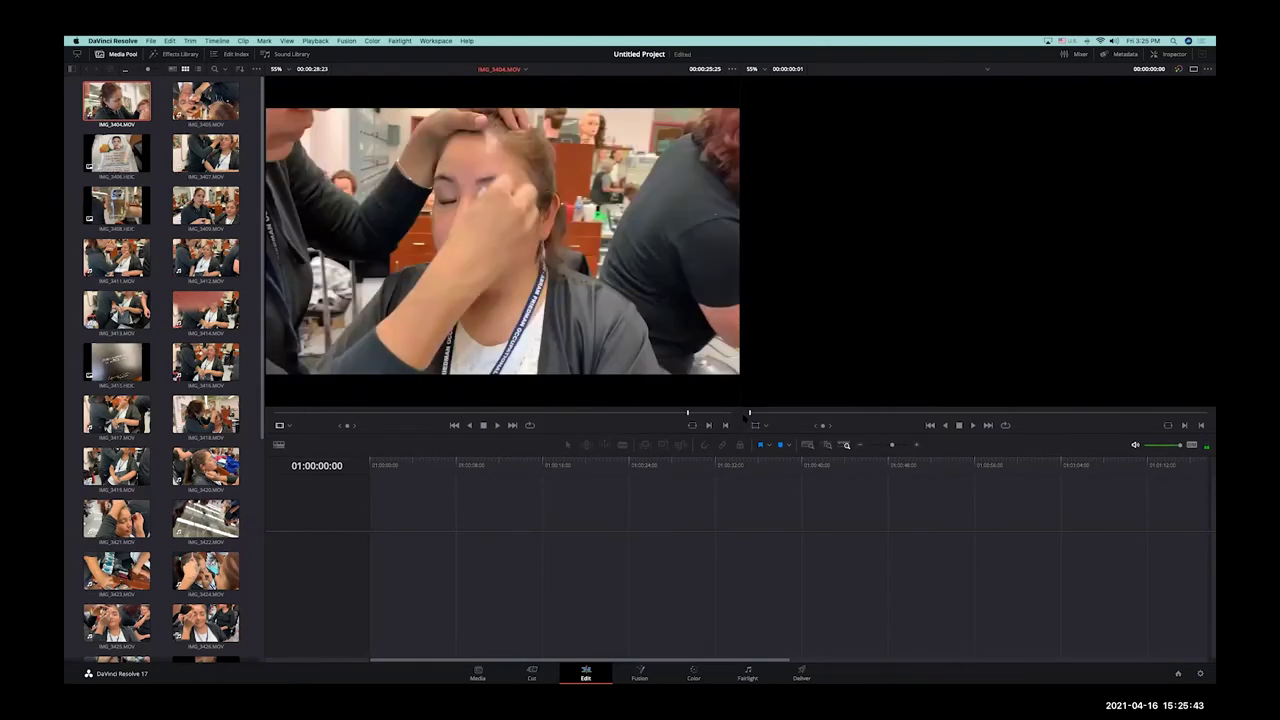
pyautogui.click(276, 412)
pyautogui.moveTo(276, 412); pyautogui.dragTo(720, 413)
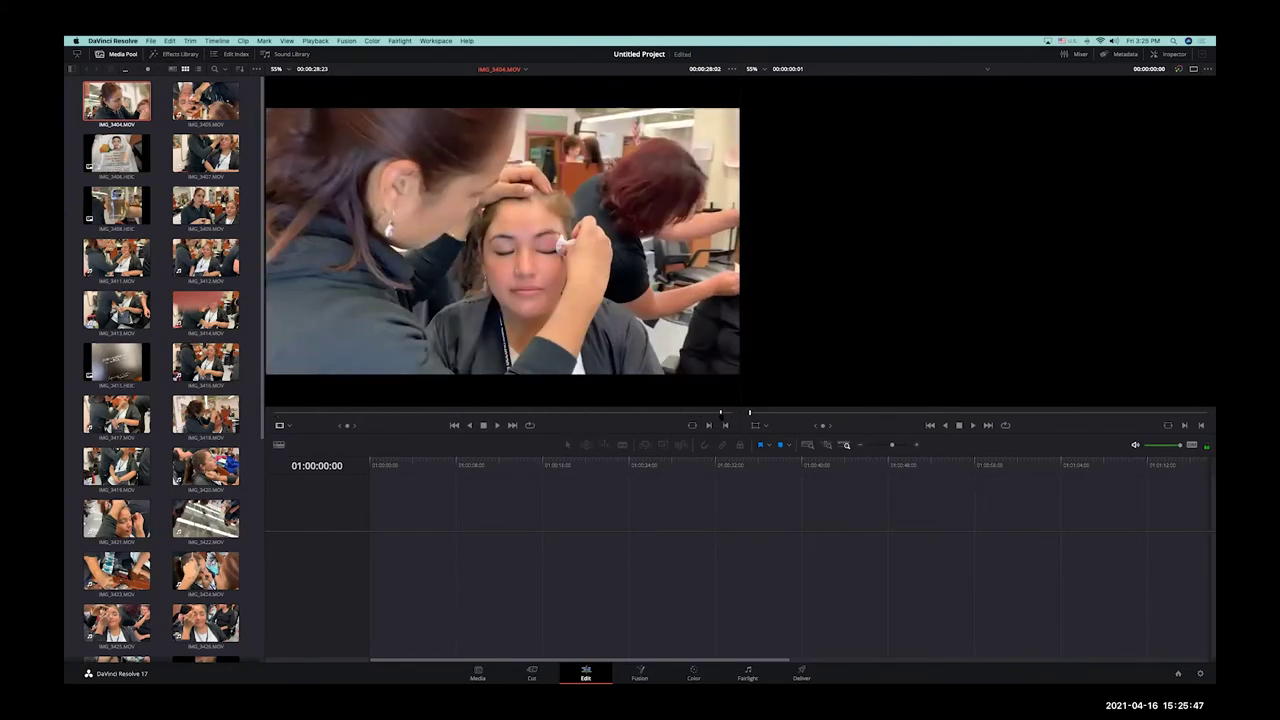
pyautogui.click(436, 412)
pyautogui.moveTo(370, 412); pyautogui.dragTo(332, 413)
pyautogui.click(360, 412)
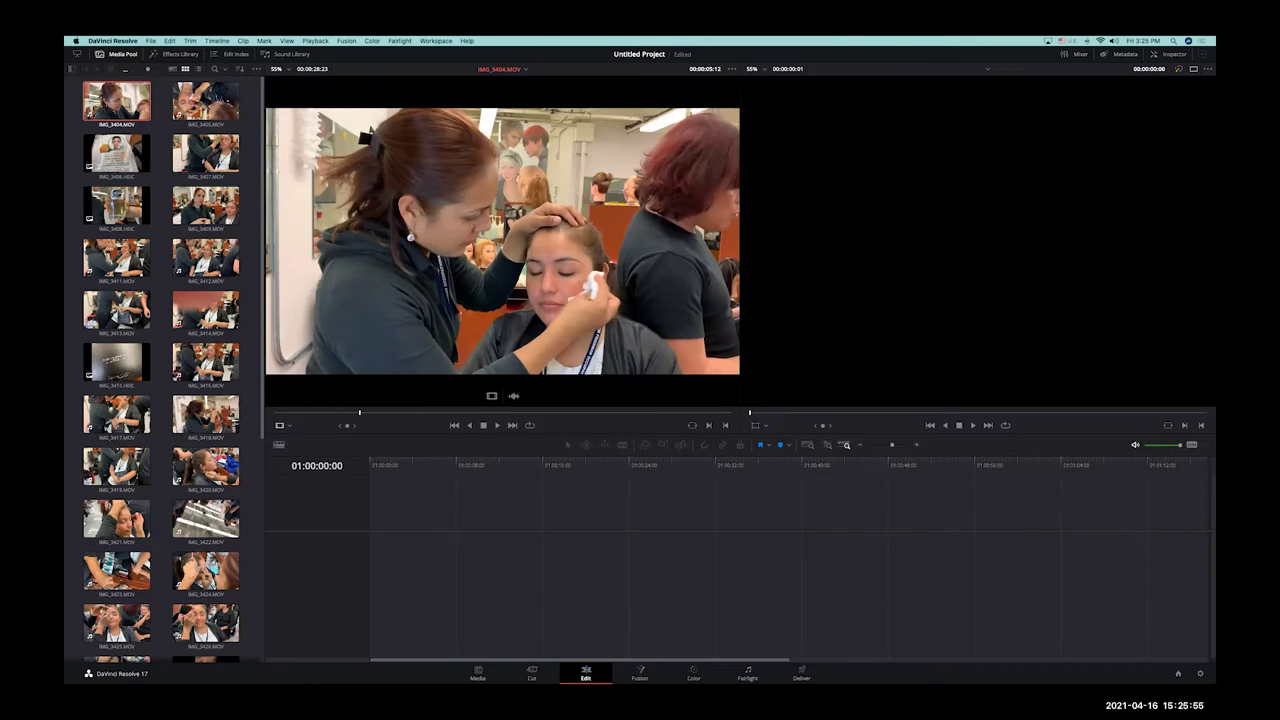
pyautogui.moveTo(359, 413); pyautogui.dragTo(349, 420)
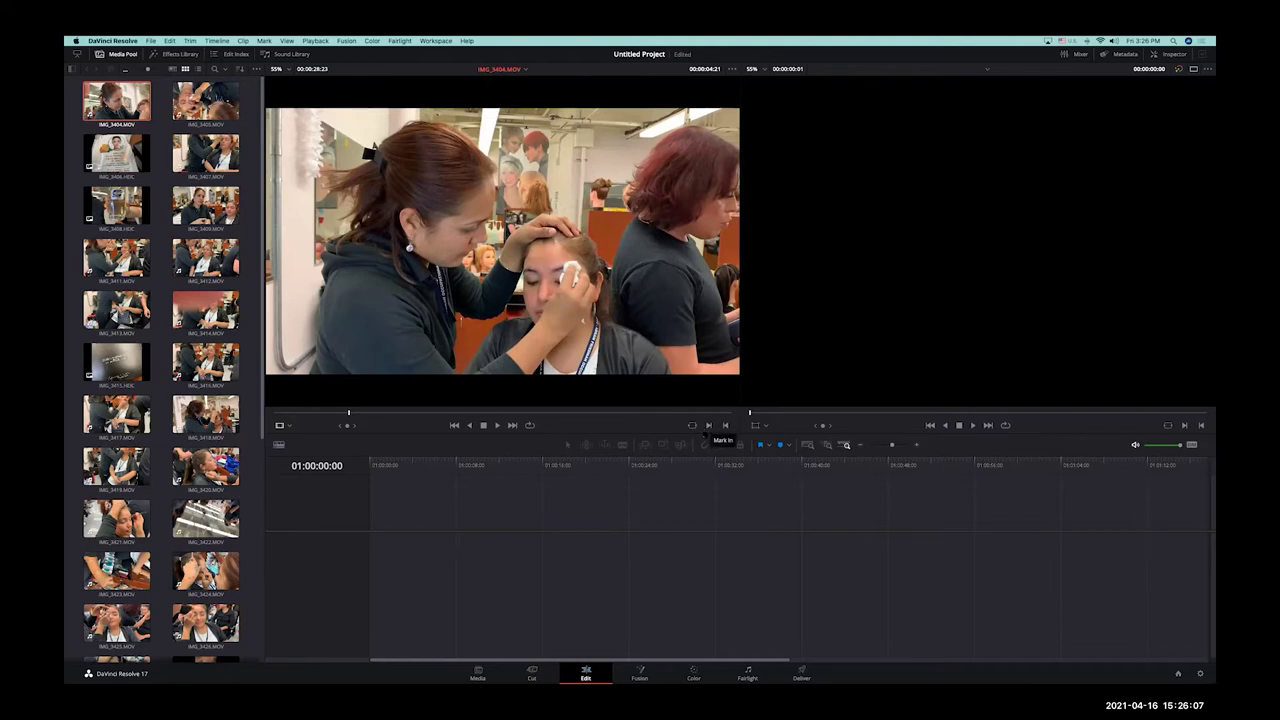
# Step: Mark a six-second section from about four seconds and drop it onto a new Timeline 1
pyautogui.click(725, 425)
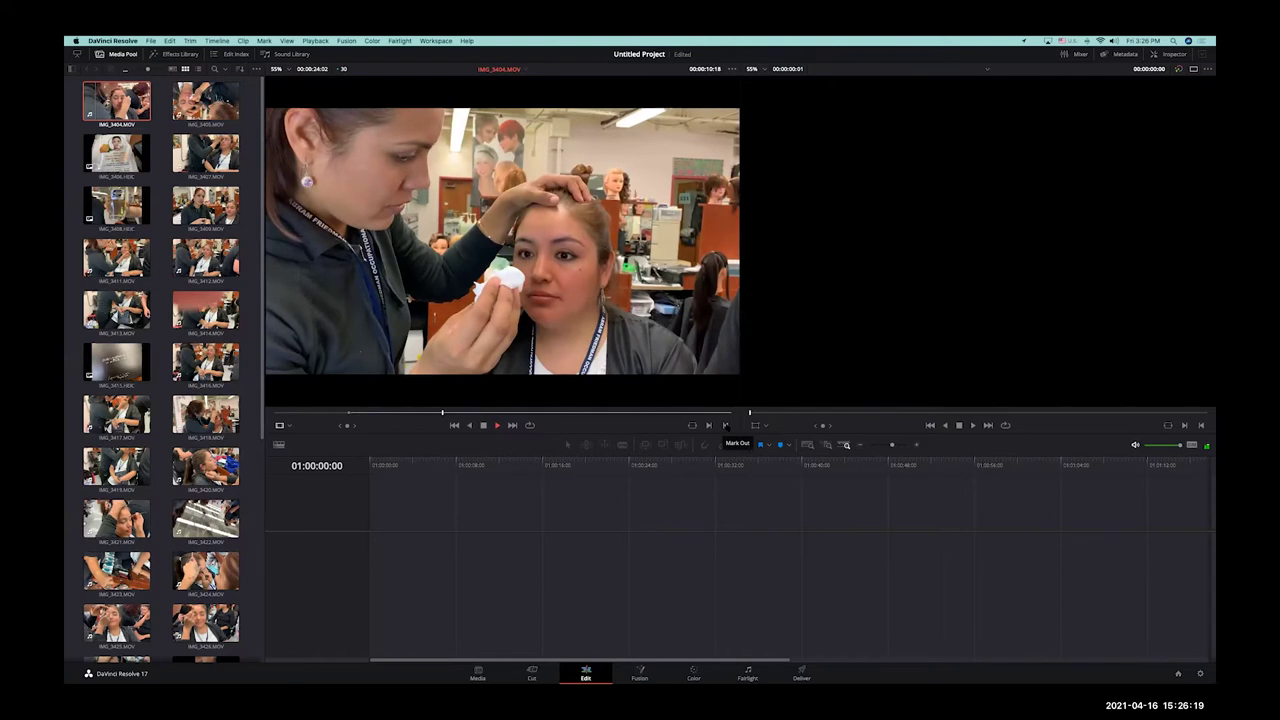
pyautogui.click(725, 425)
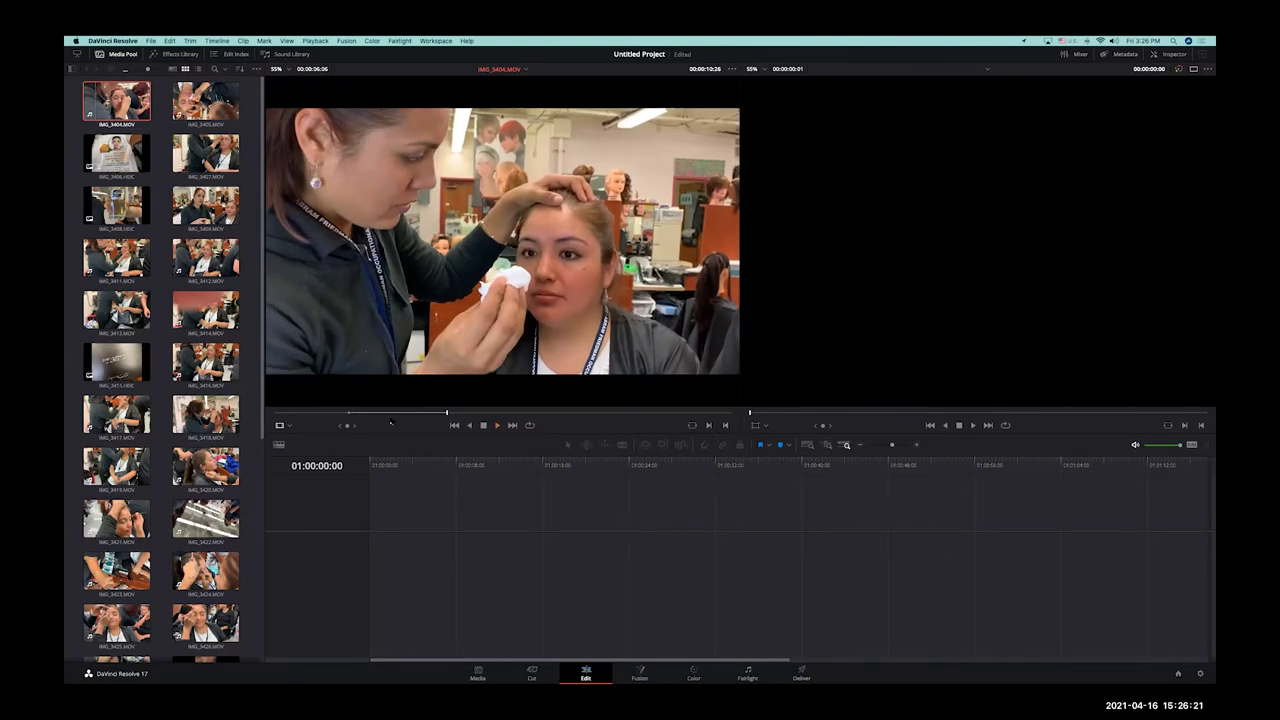
pyautogui.moveTo(447, 413); pyautogui.dragTo(407, 413)
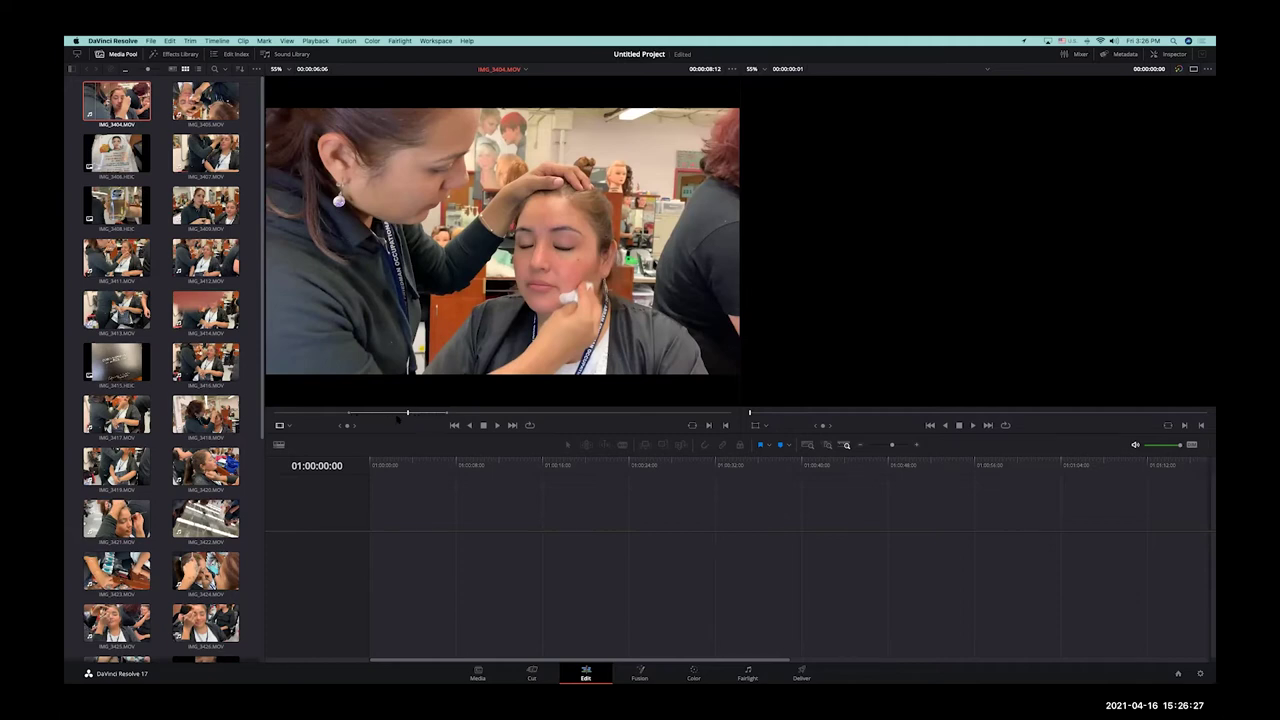
pyautogui.moveTo(407, 414); pyautogui.dragTo(350, 414)
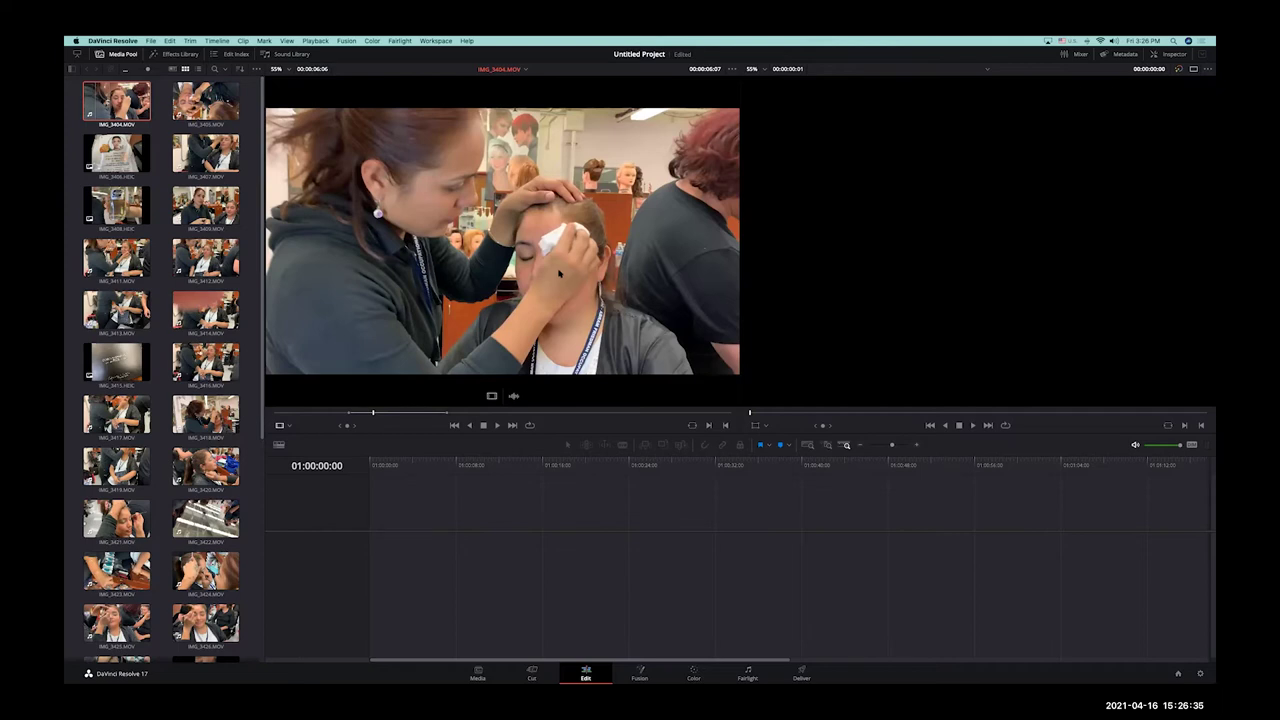
pyautogui.moveTo(556, 312); pyautogui.dragTo(375, 558)
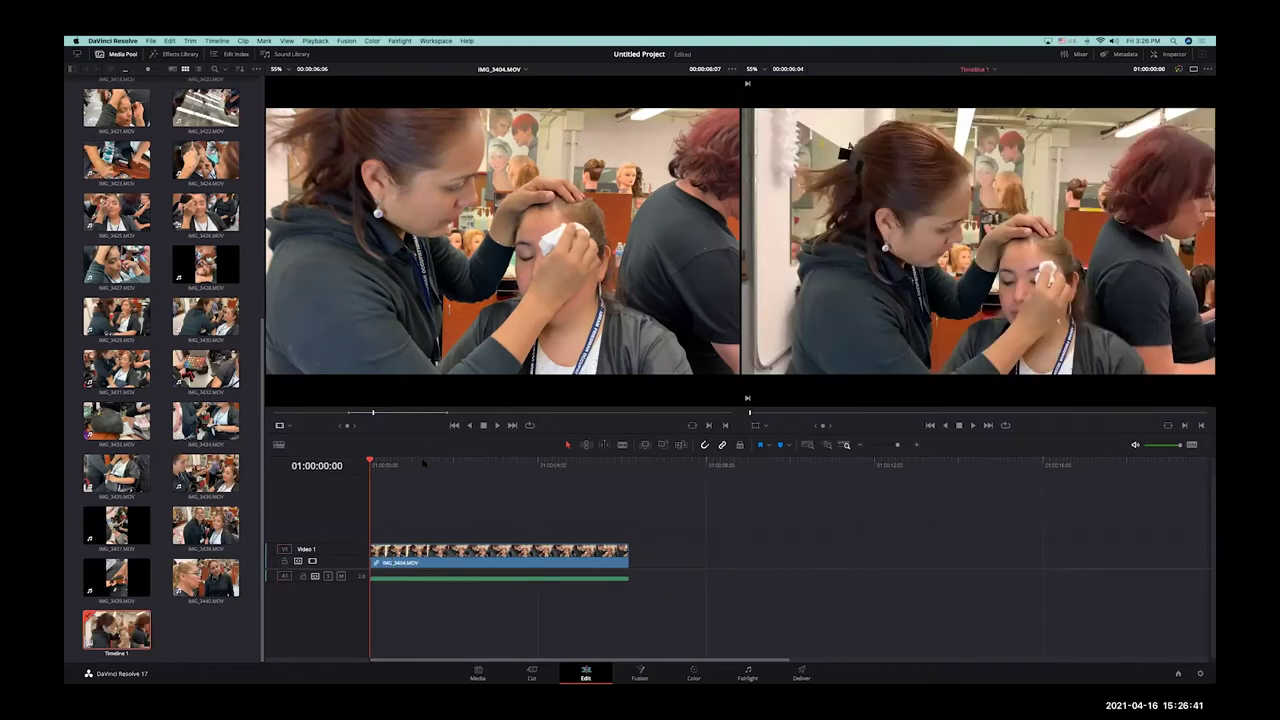
# Step: Play the single-clip IMG_3404 timeline briefly, then stop it
pyautogui.press('space')
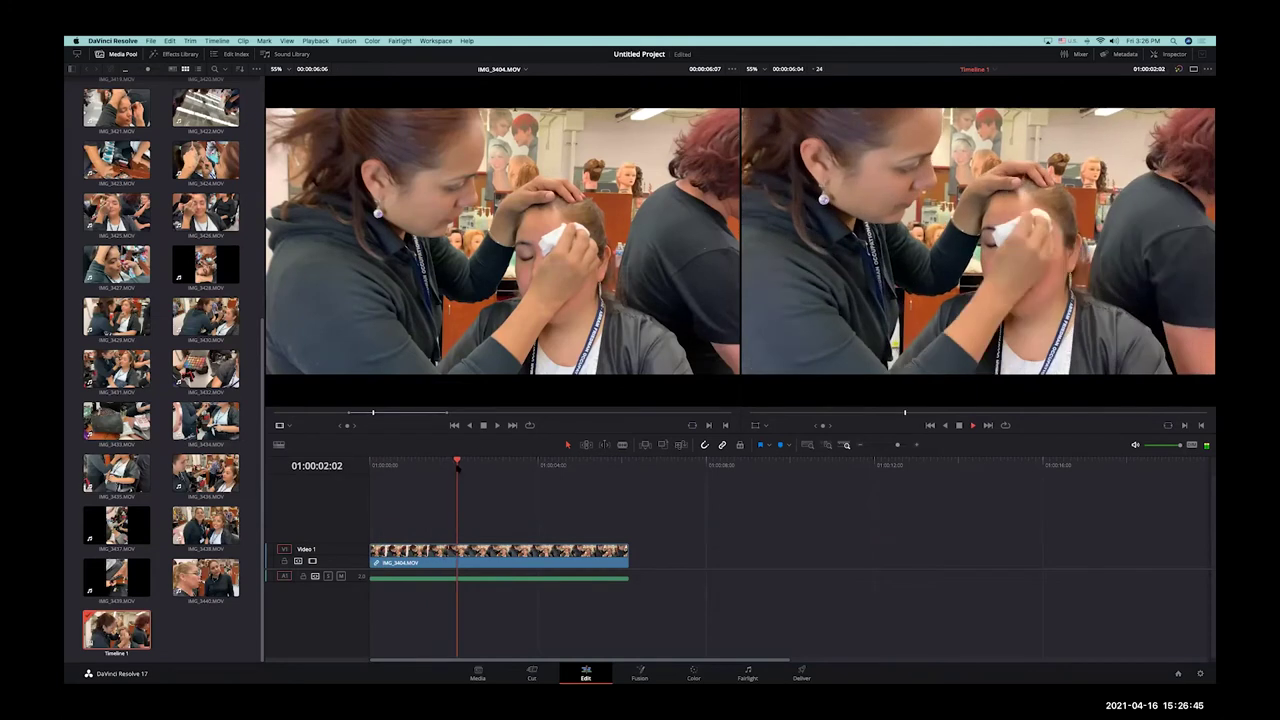
pyautogui.press('space')
pyautogui.press('q')
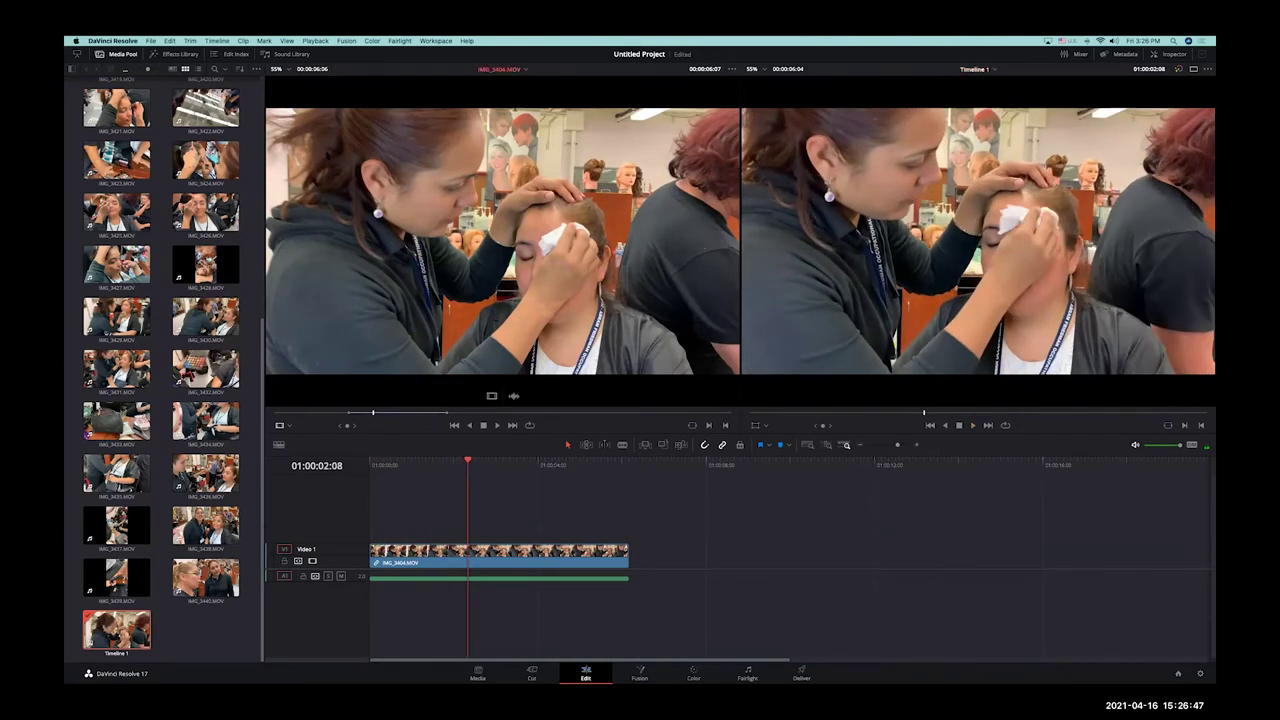
# Step: Preview IMG_3422 and IMG_3421, then reload IMG_3404 in the source viewer at a later moment
pyautogui.click(205, 107)
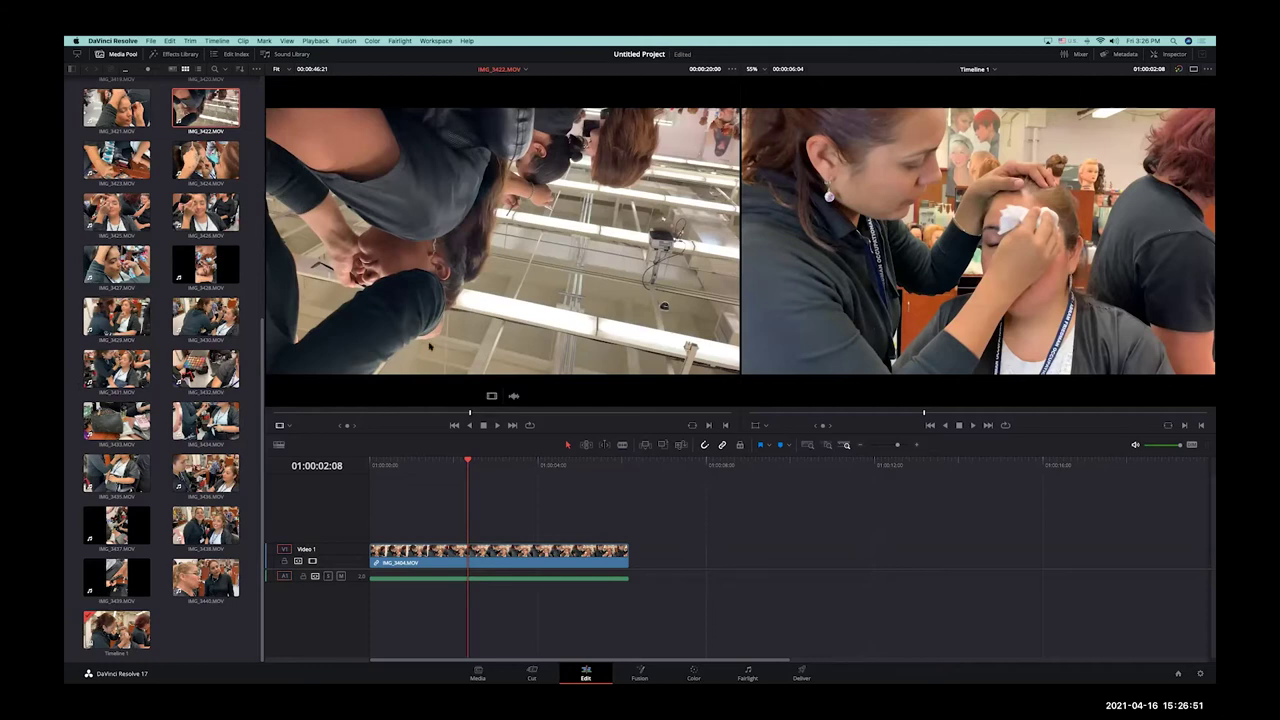
pyautogui.click(392, 412)
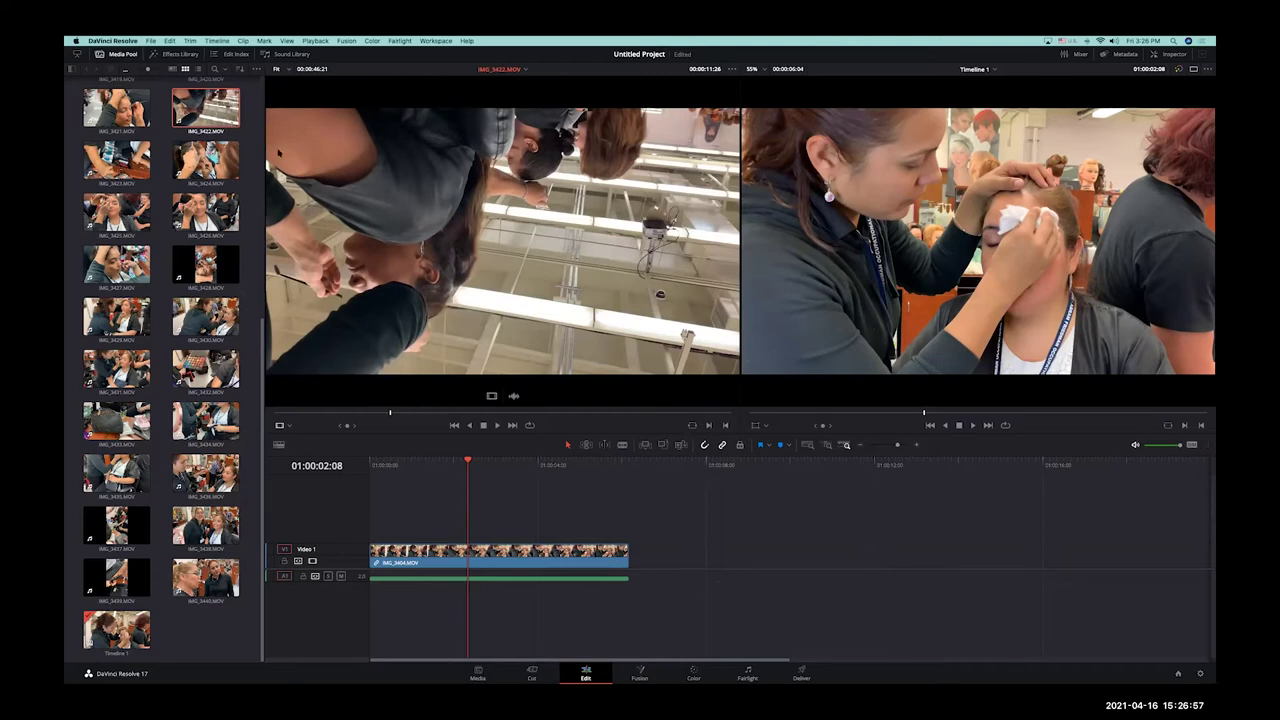
pyautogui.click(116, 107)
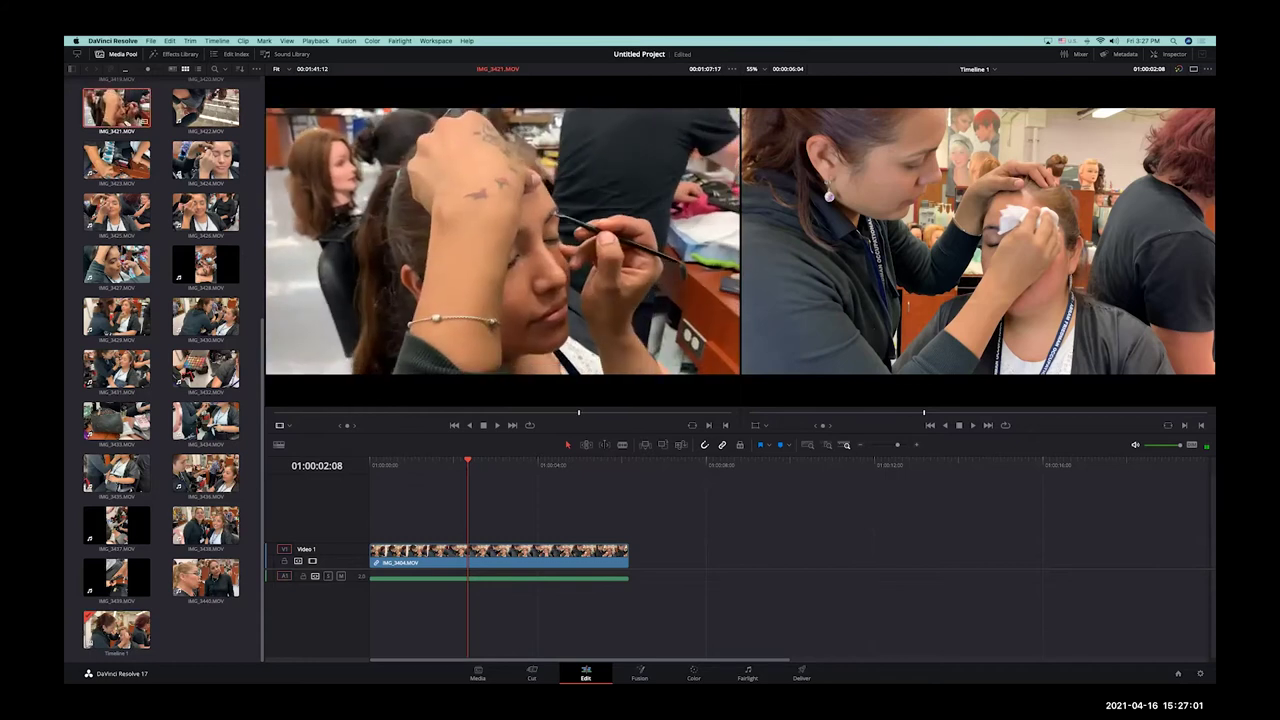
pyautogui.scroll(8, 160, 370)
pyautogui.click(116, 100)
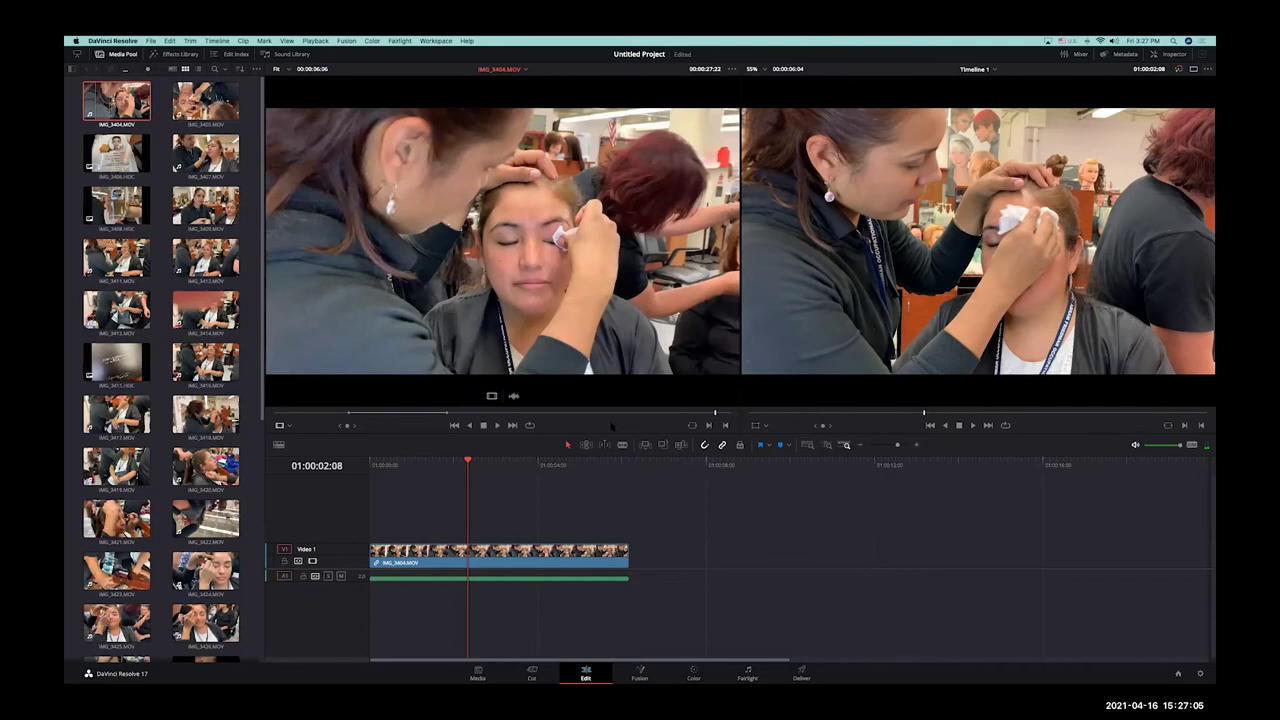
pyautogui.moveTo(516, 414); pyautogui.dragTo(531, 413)
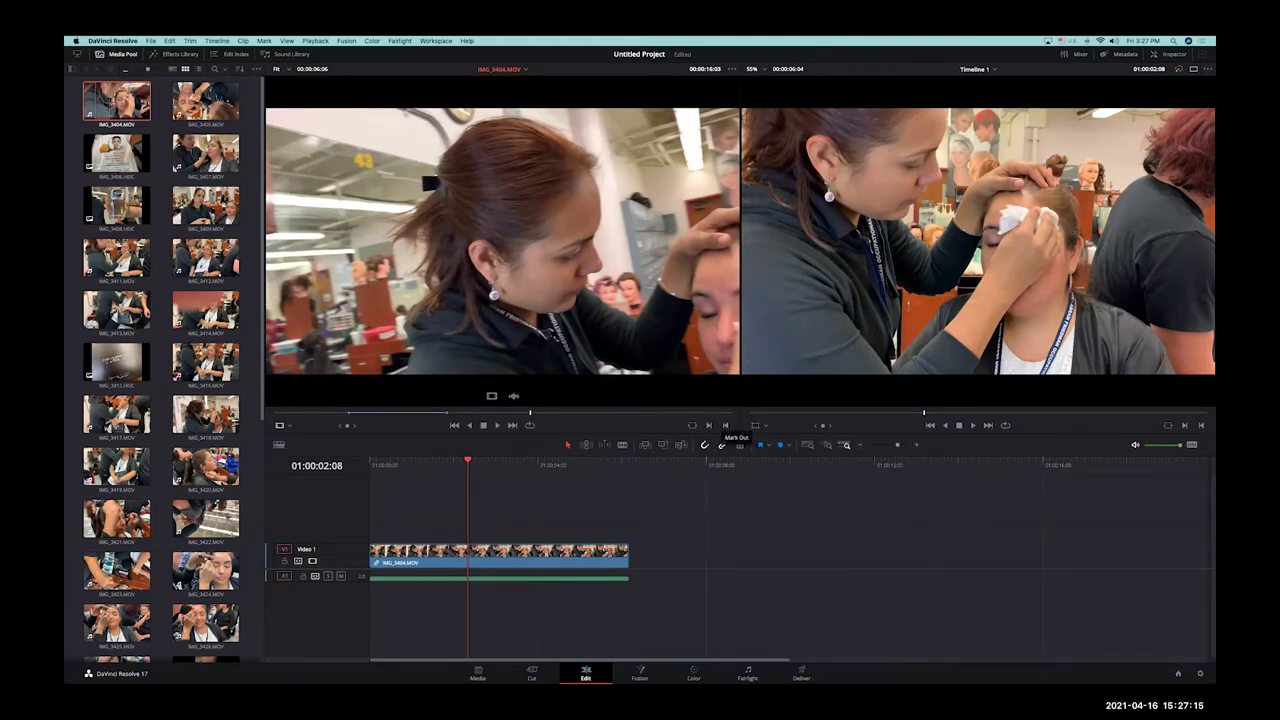
# Step: Look through the Mark menu's commands without choosing one
pyautogui.click(172, 40)
pyautogui.moveTo(259, 41)
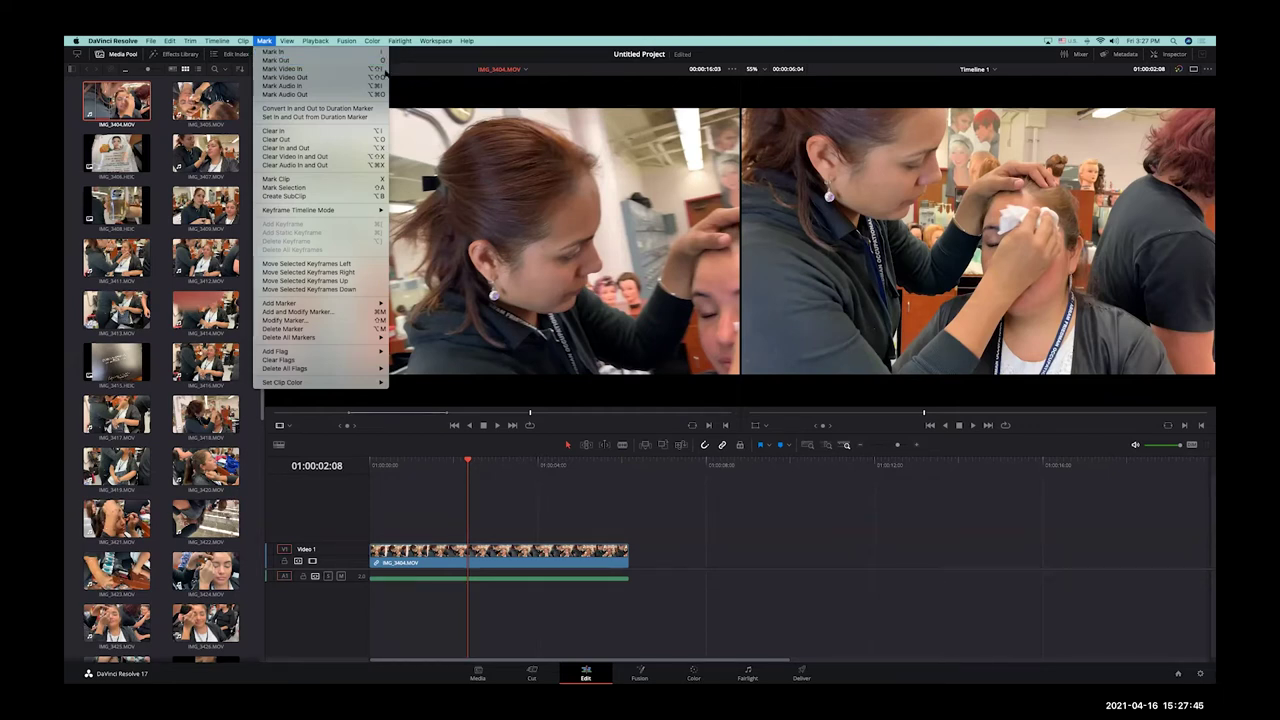
pyautogui.click(543, 244)
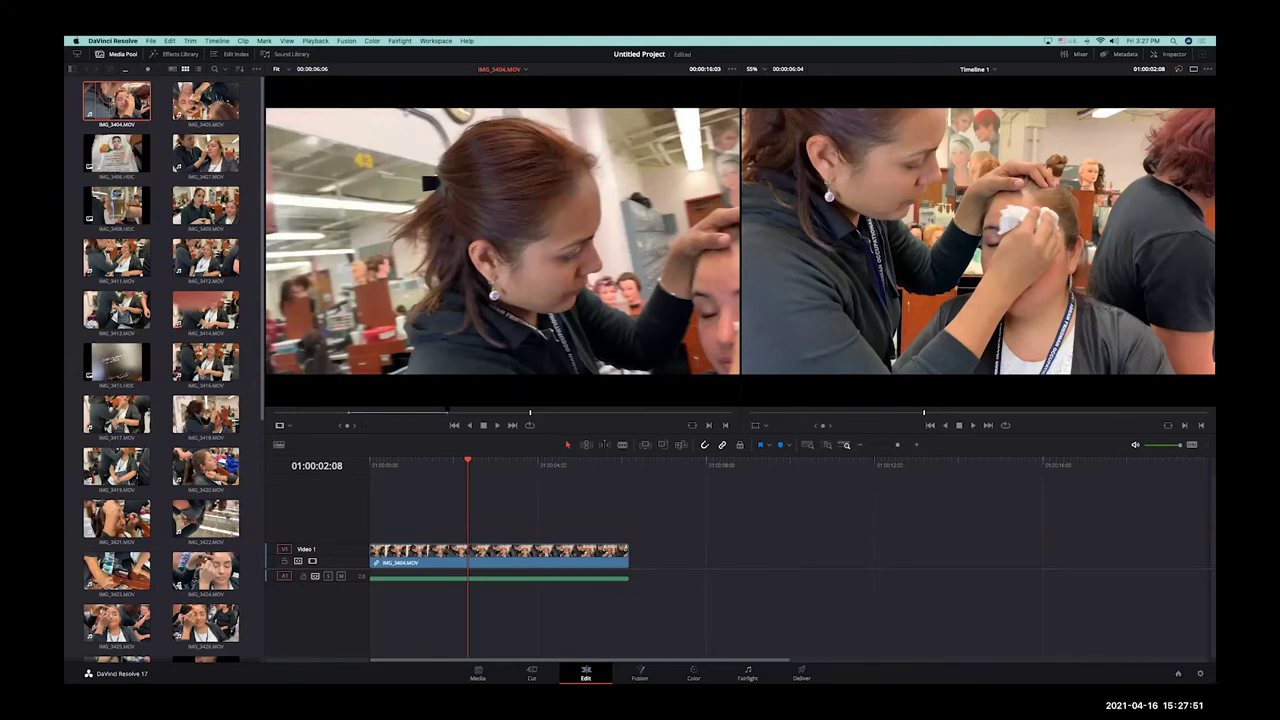
# Step: Mark a 00:00:05:29 section of IMG_3404 with in and out points and drag it toward the timeline
pyautogui.press('i')
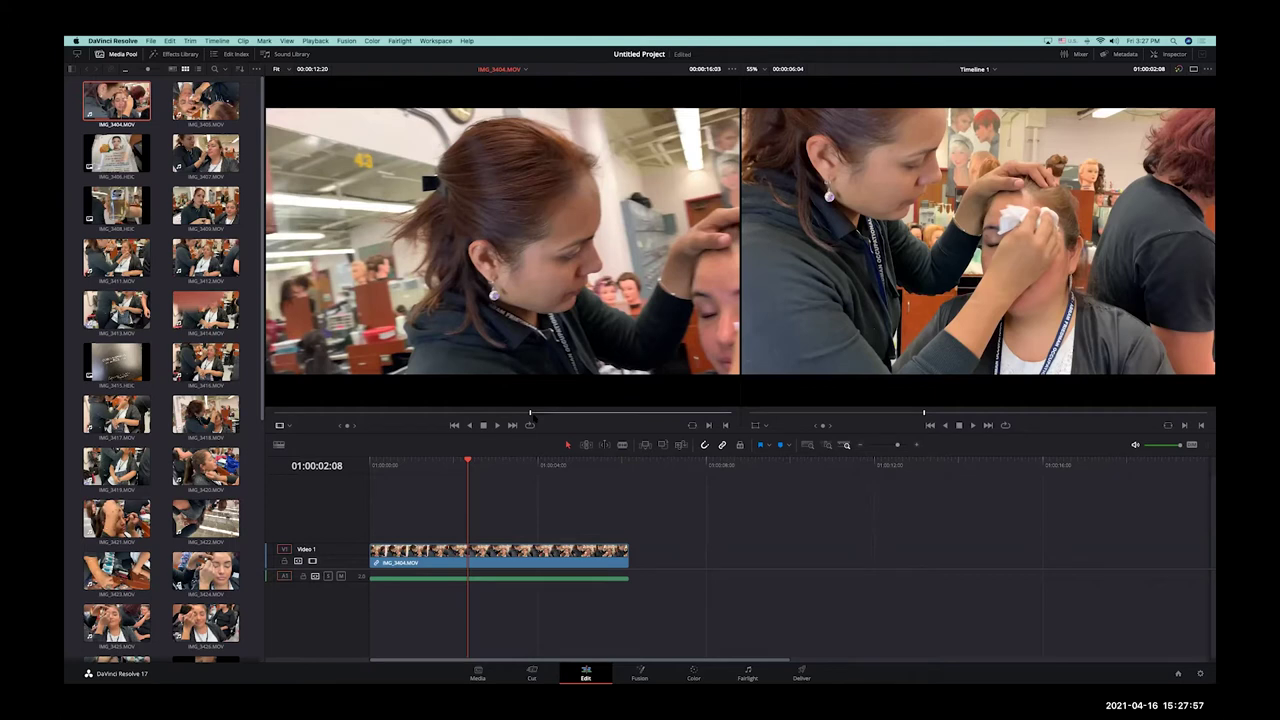
pyautogui.press('space')
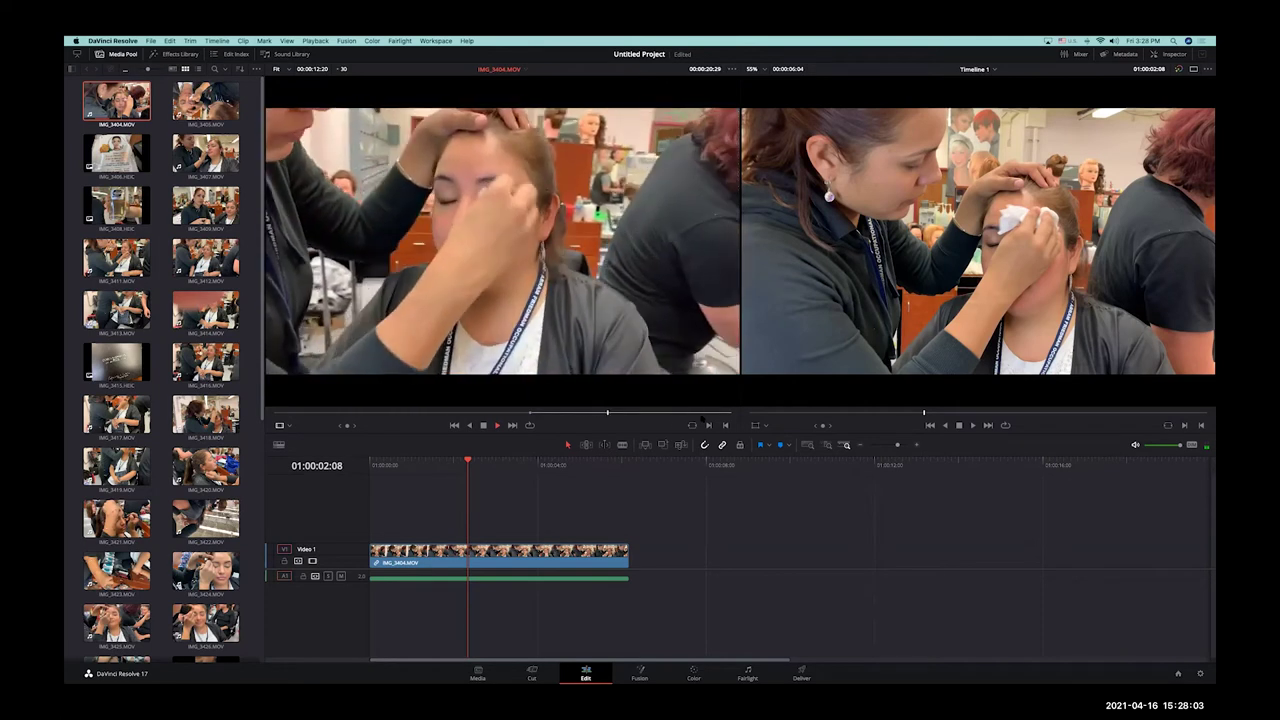
pyautogui.press('o')
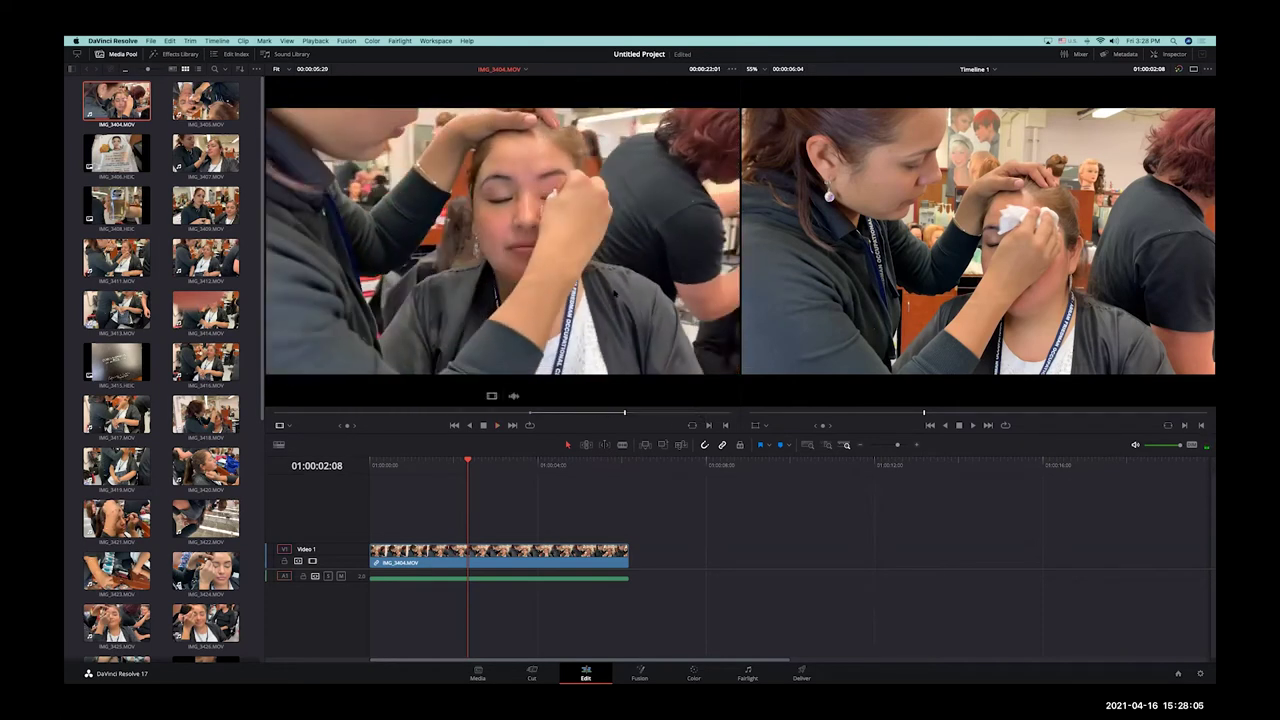
pyautogui.moveTo(612, 288); pyautogui.dragTo(620, 541)
# Step: Drop the marked IMG_3404 section after the first clip, play the new edit, and park the playhead at 01:00:05:15
pyautogui.moveTo(468, 462); pyautogui.dragTo(584, 482)
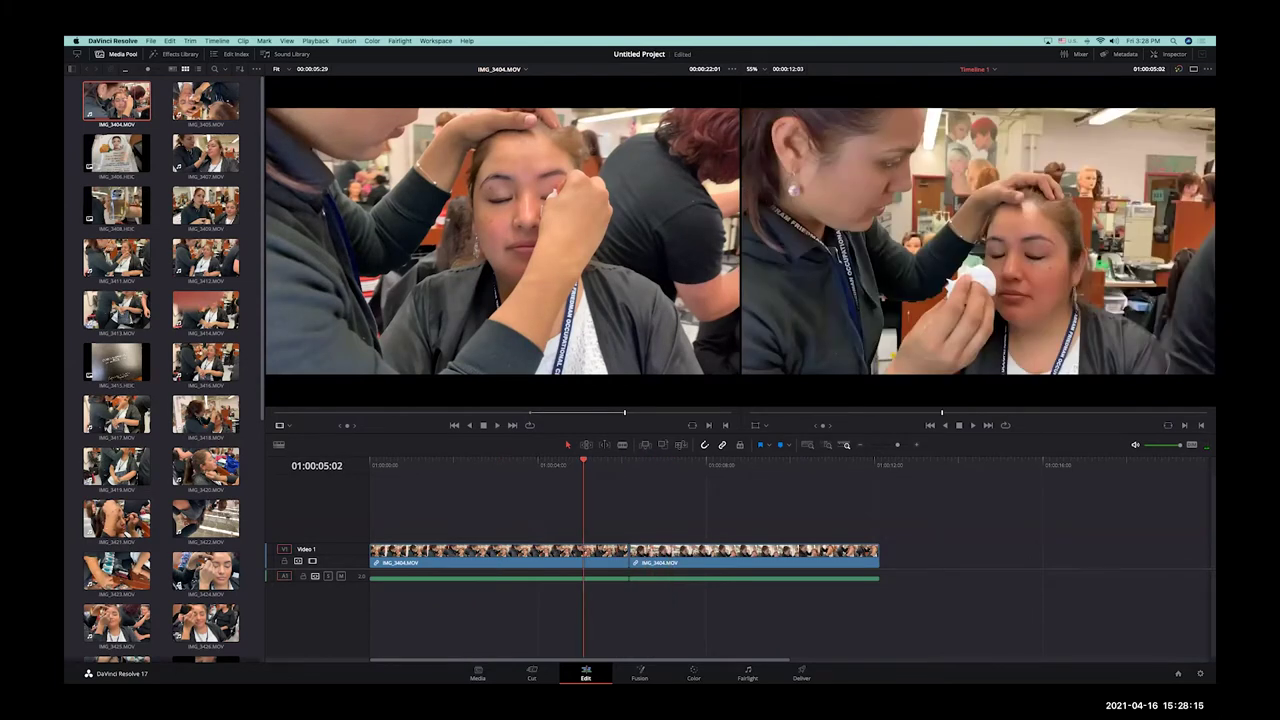
pyautogui.moveTo(430, 139)
pyautogui.press('space')
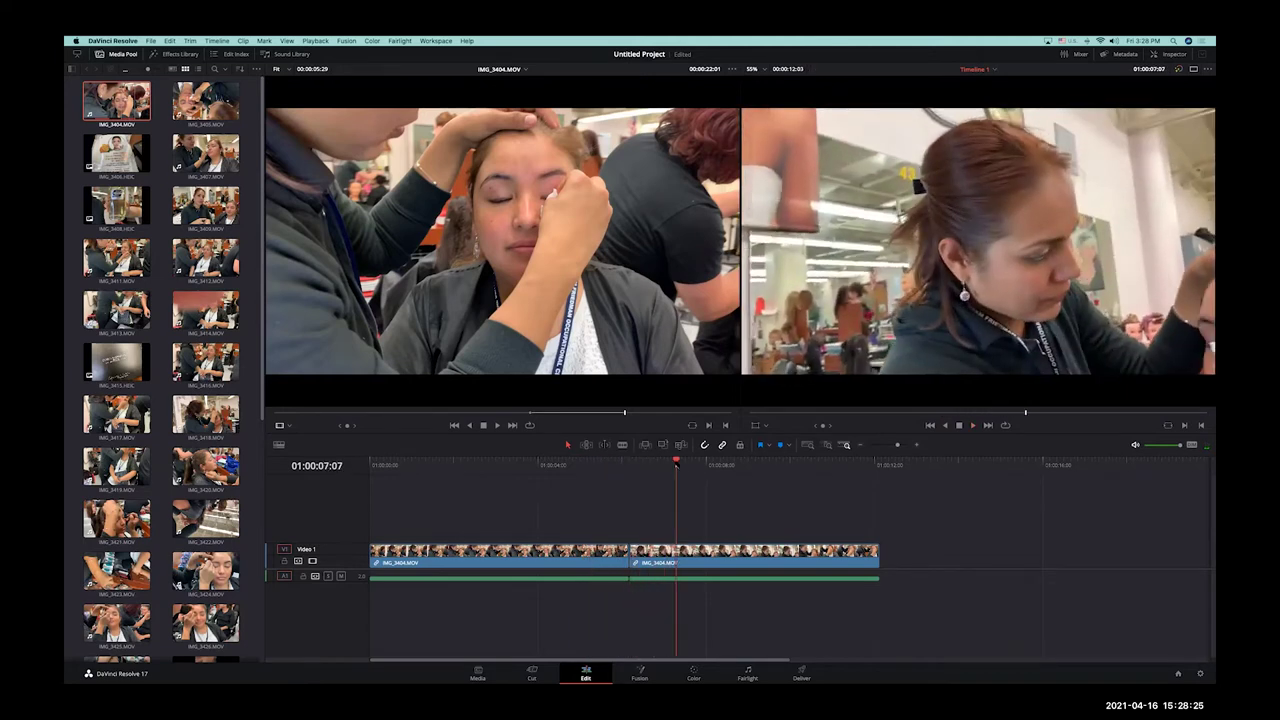
pyautogui.click(605, 466)
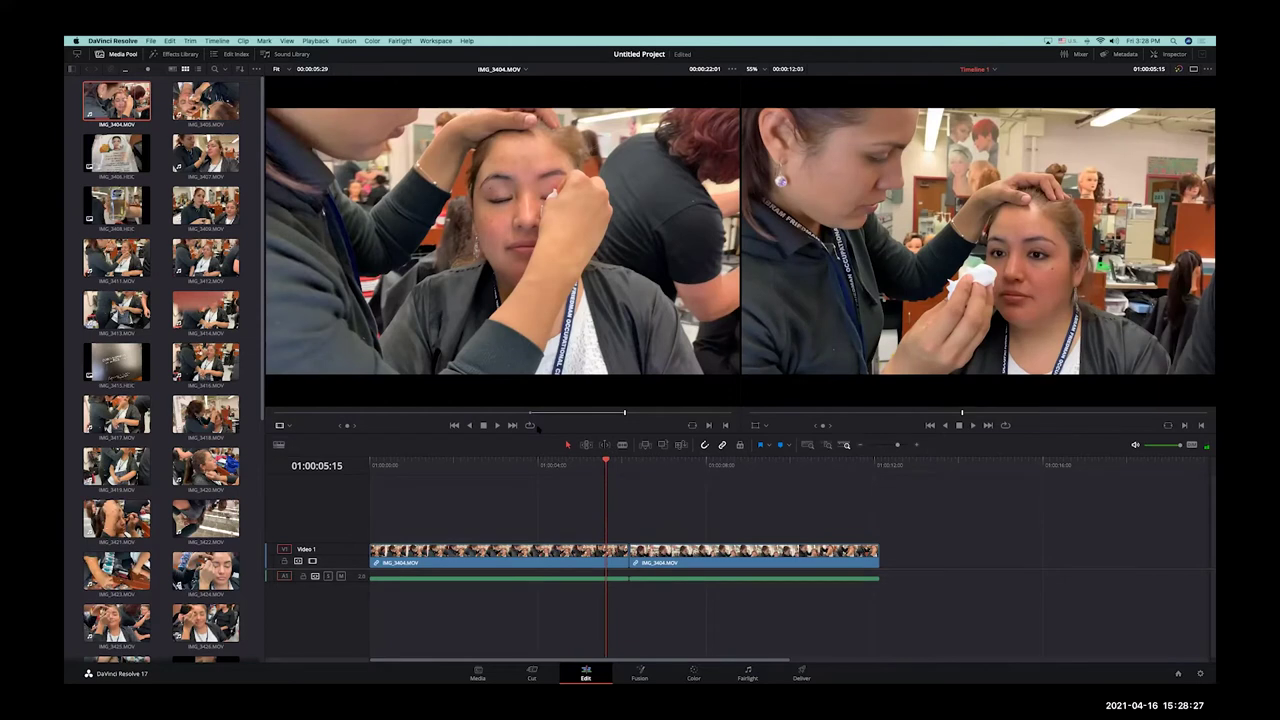
# Step: Load IMG_3405 and scrub it to find a starting point around 00:00:07:13
pyautogui.click(205, 100)
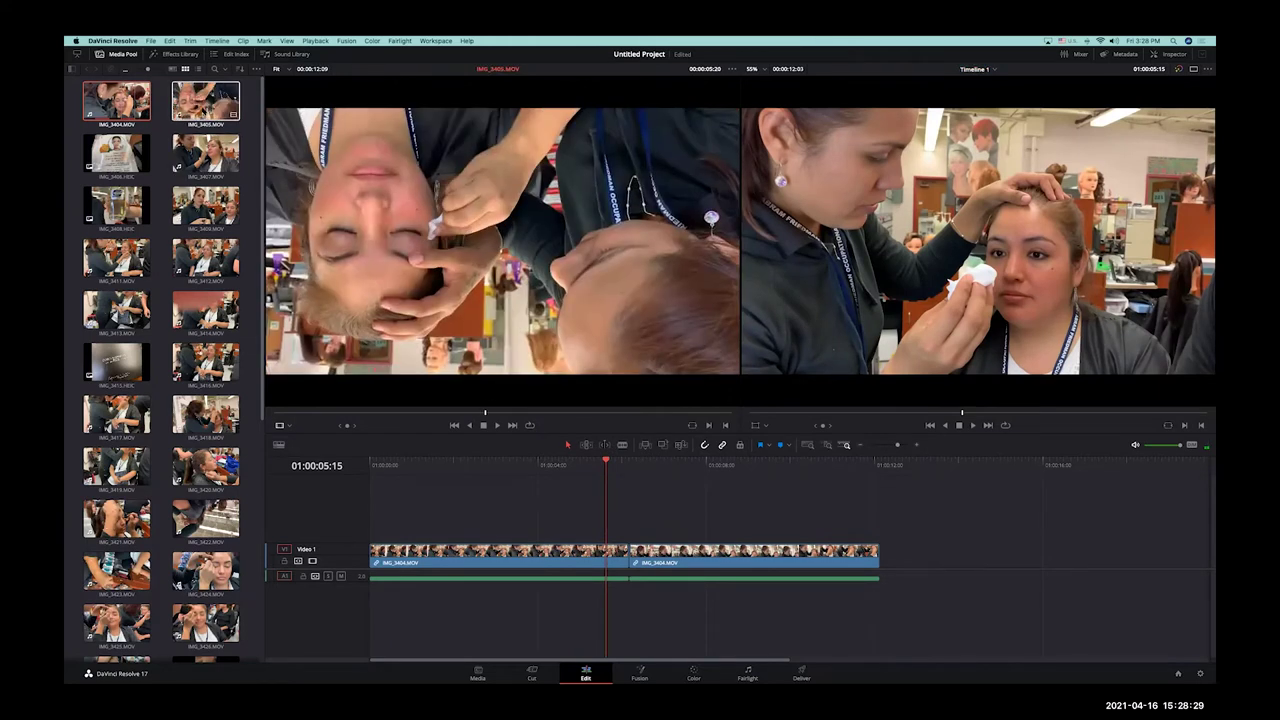
pyautogui.press('Right')
pyautogui.press('Right')
pyautogui.press('Right')
pyautogui.press('Right')
pyautogui.press('Right')
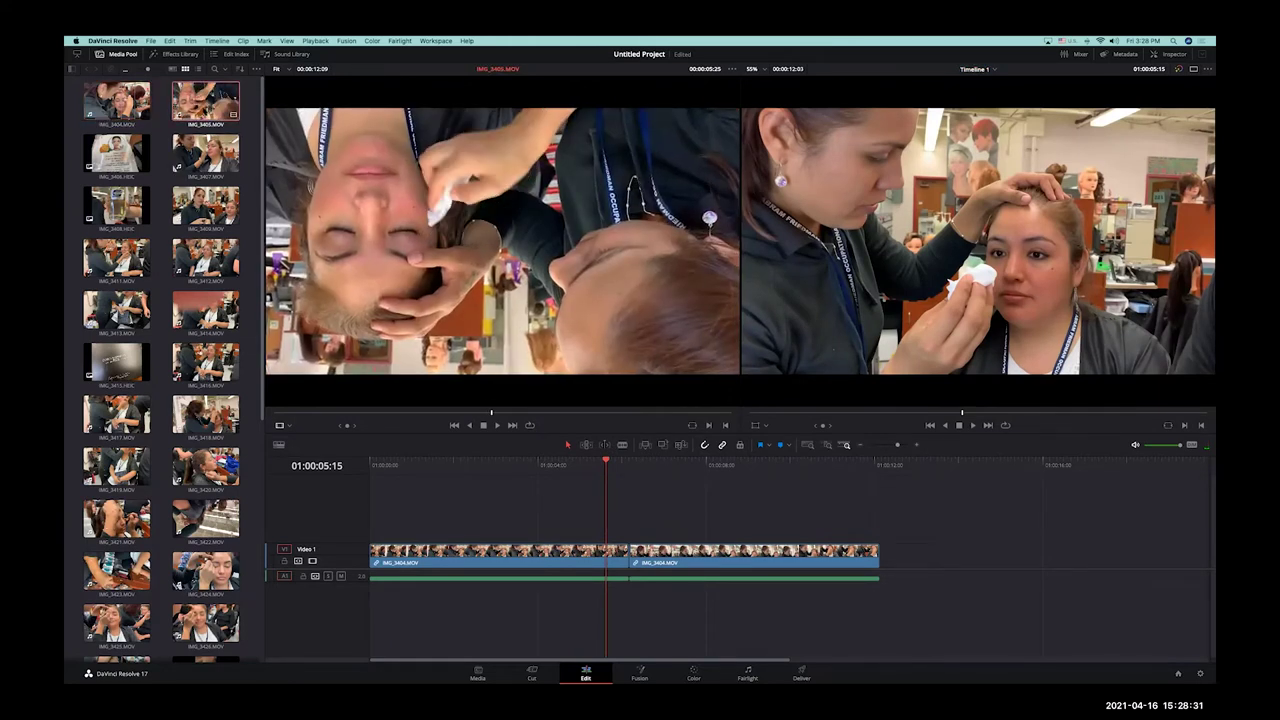
pyautogui.press('Left')
pyautogui.press('Left')
pyautogui.press('Left')
pyautogui.click(522, 412)
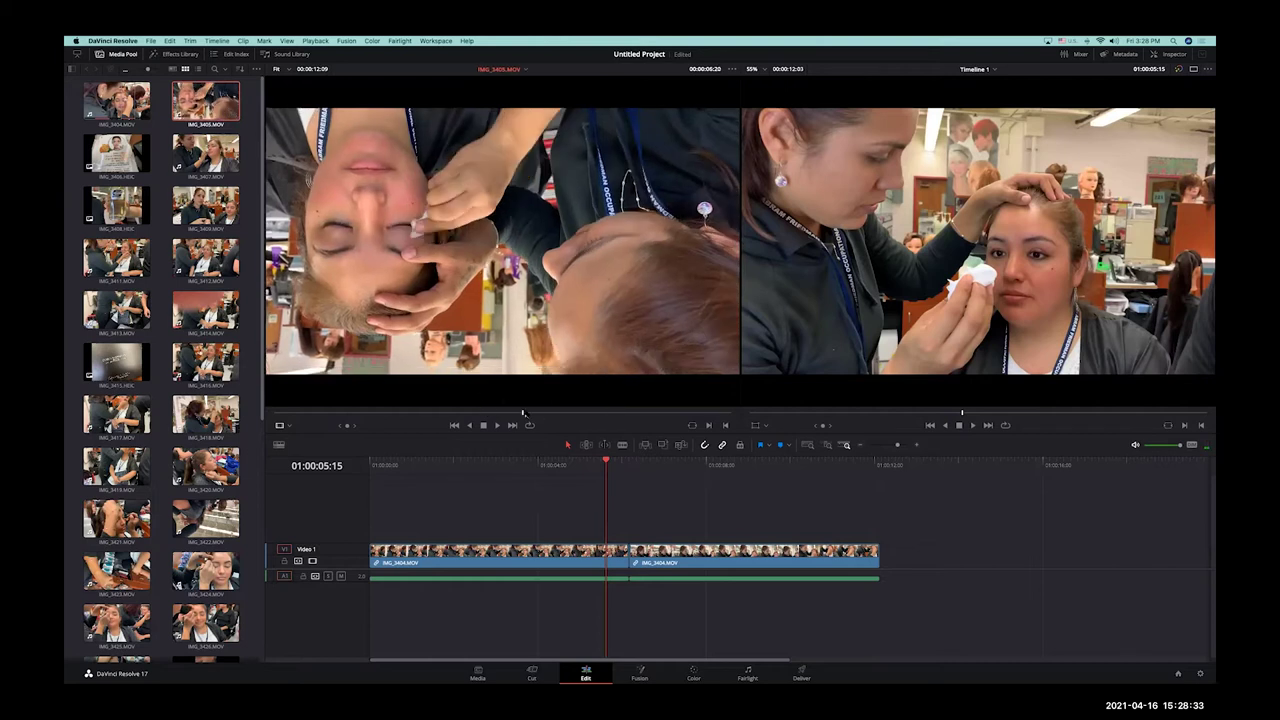
pyautogui.press('space')
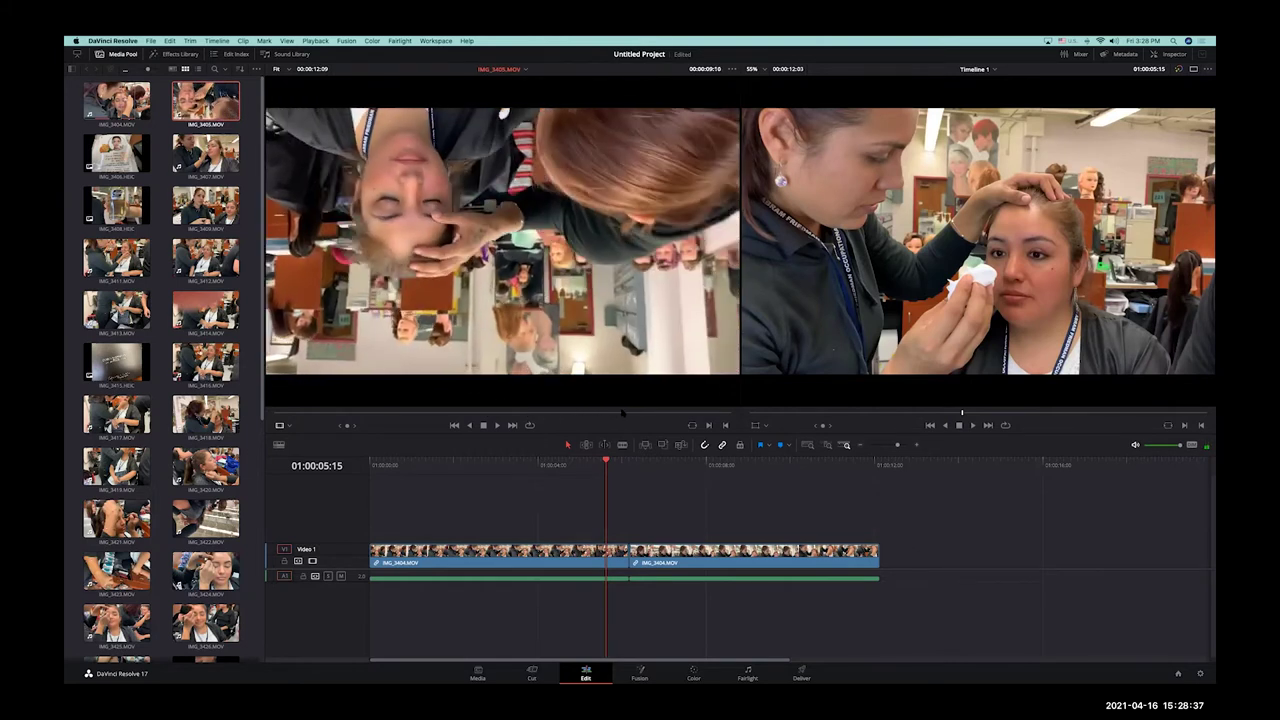
pyautogui.click(550, 412)
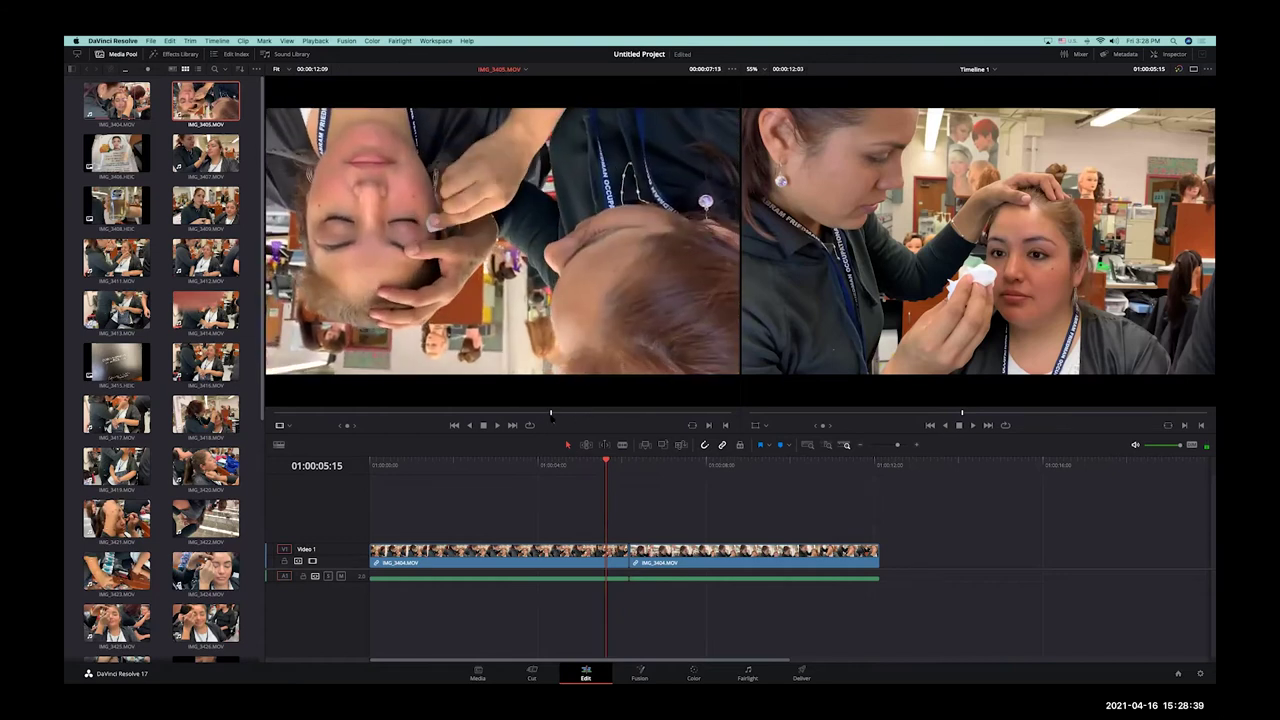
pyautogui.moveTo(550, 412)
# Step: Mark a 00:00:03:23 section of IMG_3405 with its out point at 00:00:11:05
pyautogui.press('i')
pyautogui.press('space')
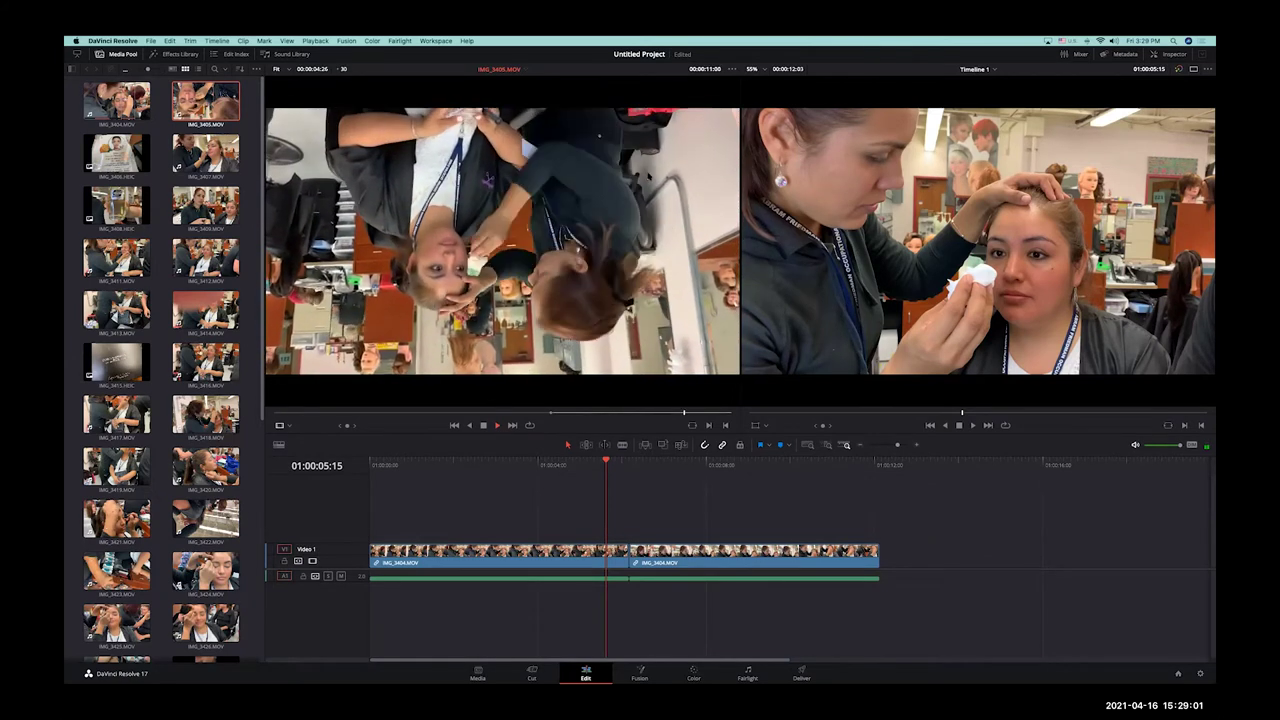
pyautogui.press('o')
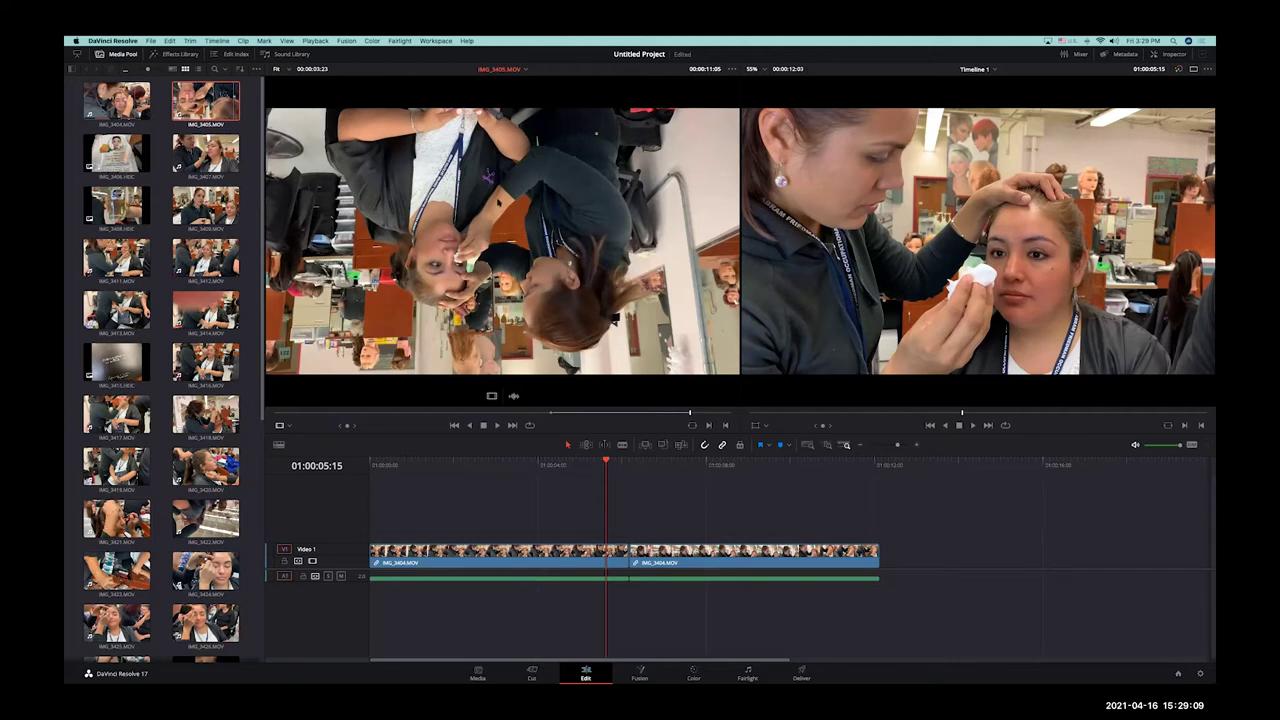
# Step: Append the marked IMG_3405 section at the timeline's end, then scrub and zoom in to review it
pyautogui.moveTo(205, 100); pyautogui.dragTo(1165, 292)
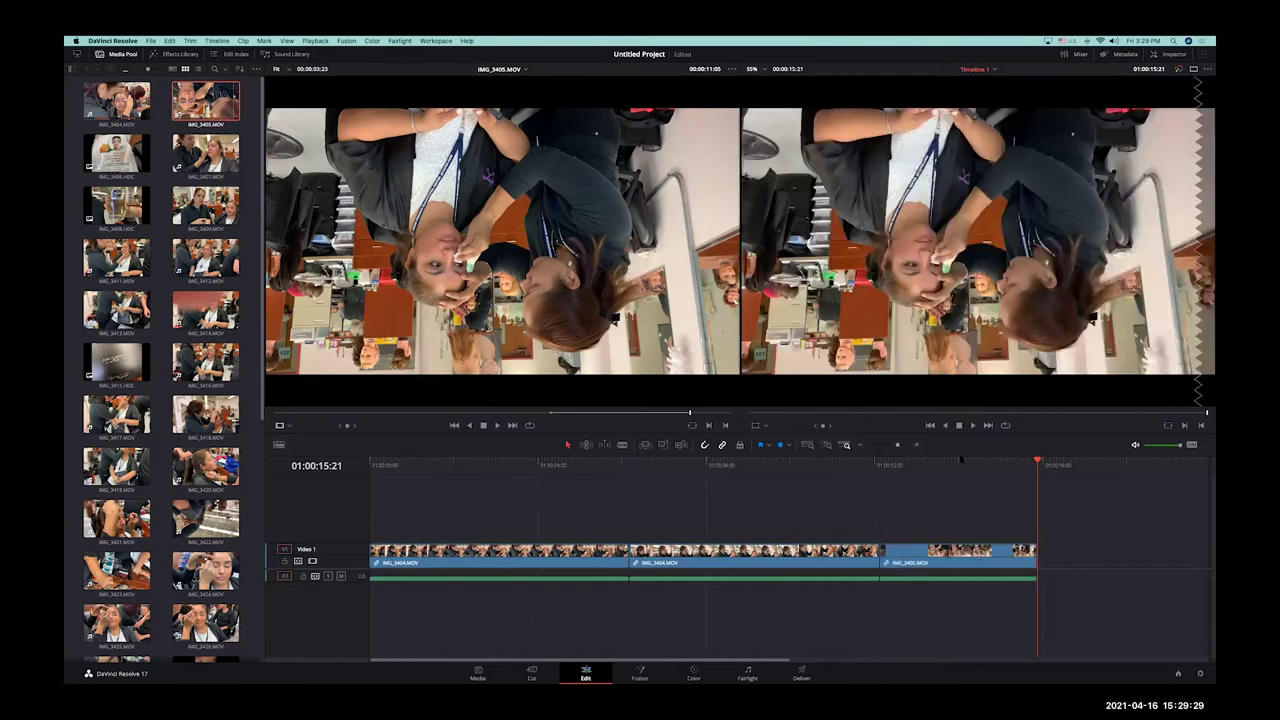
pyautogui.moveTo(866, 493); pyautogui.dragTo(939, 481)
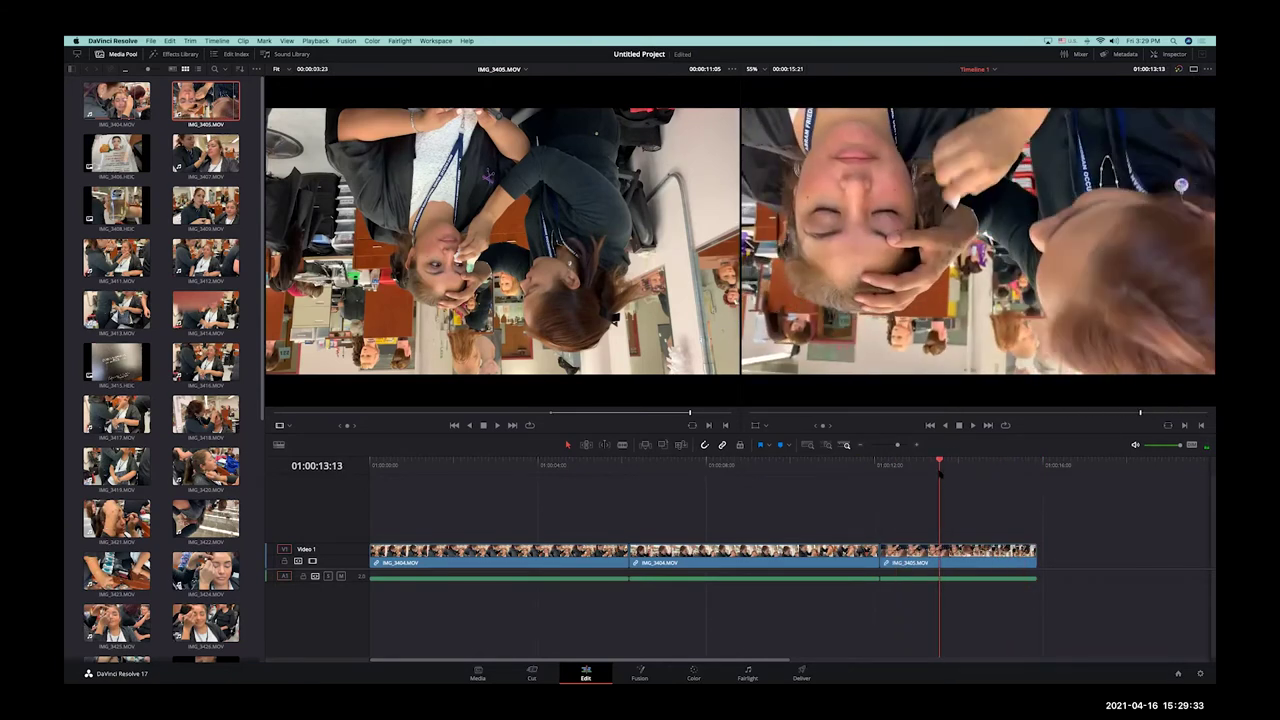
pyautogui.press('super+equal')
pyautogui.press('super+Tab')
pyautogui.press('super+Tab')
pyautogui.press('super+Tab')
pyautogui.press('super+Tab')
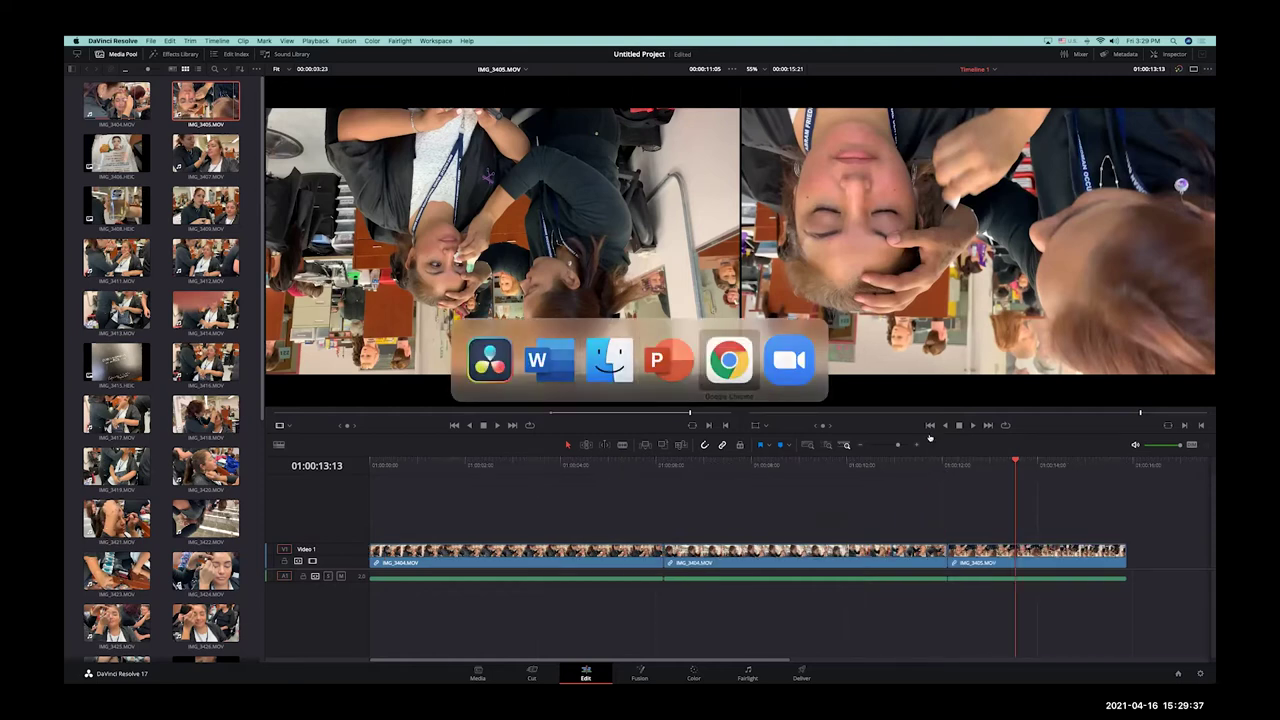
# Step: Read the Resolve 17 Edit page's Insert, Overwrite, Replace and Append sections, then return to Resolve's source viewer
pyautogui.click(412, 174)
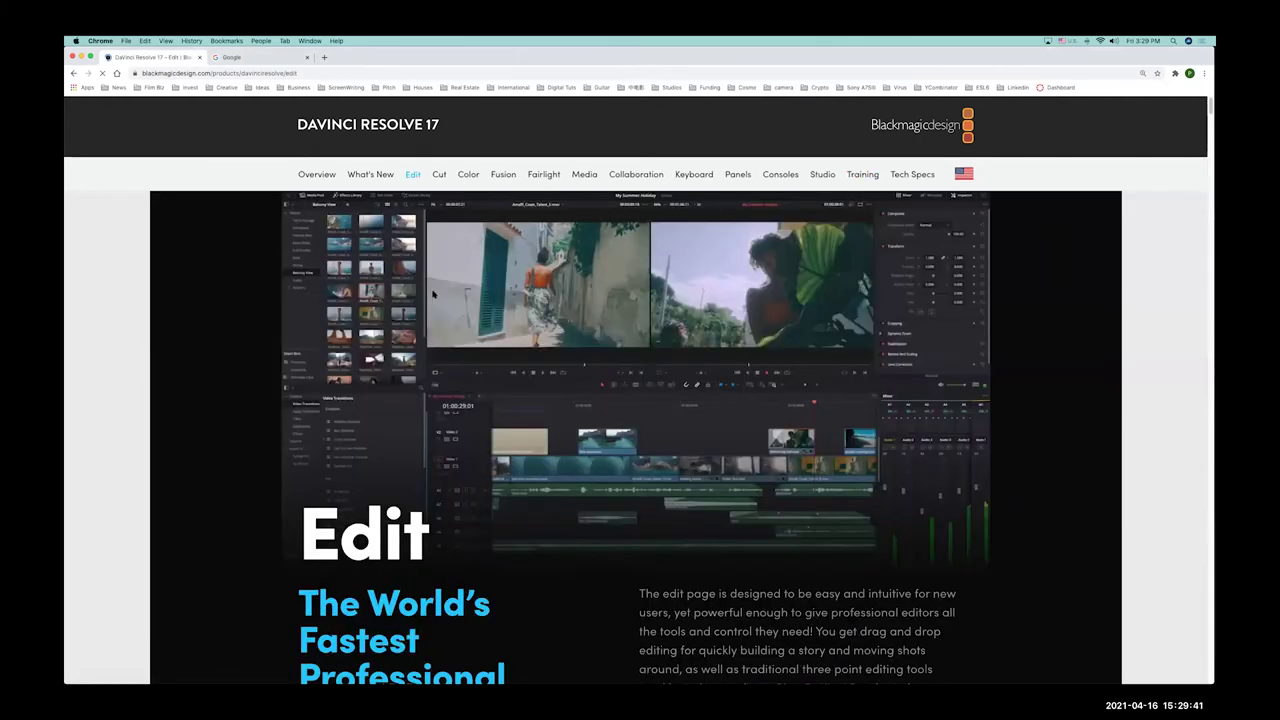
pyautogui.scroll(-3, 433, 294)
pyautogui.scroll(-15, 433, 294)
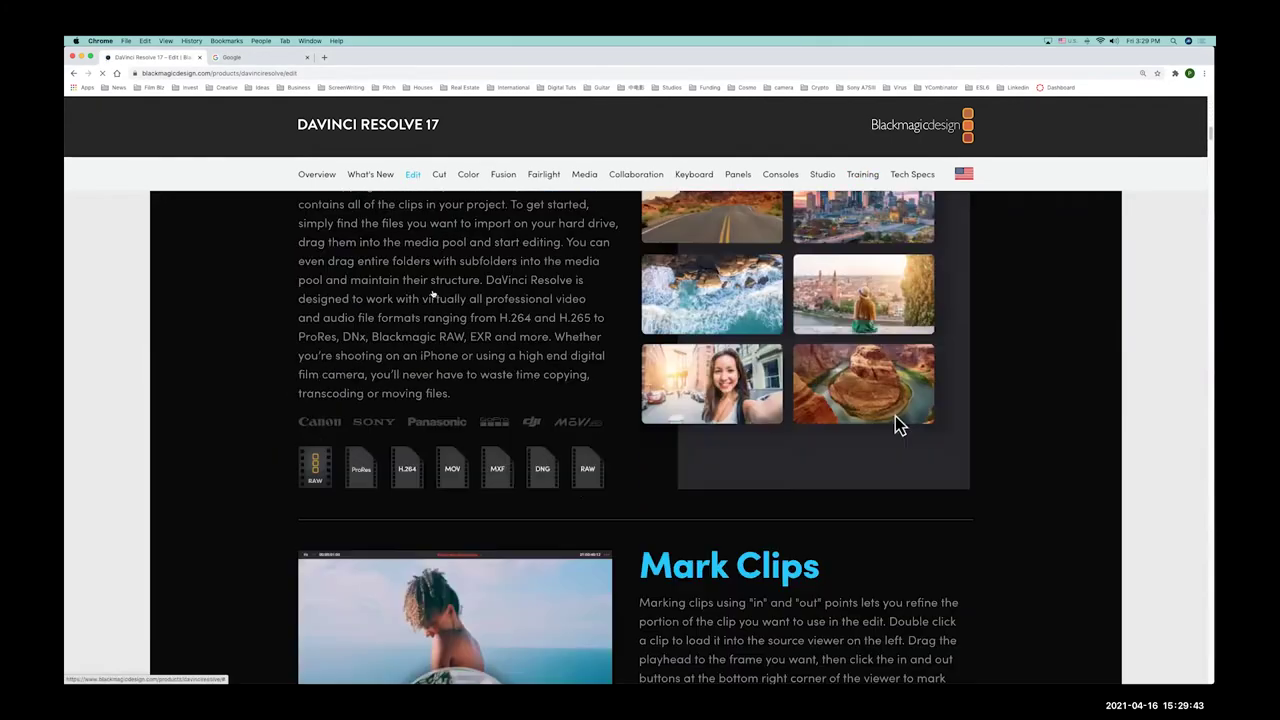
pyautogui.scroll(3, 898, 210)
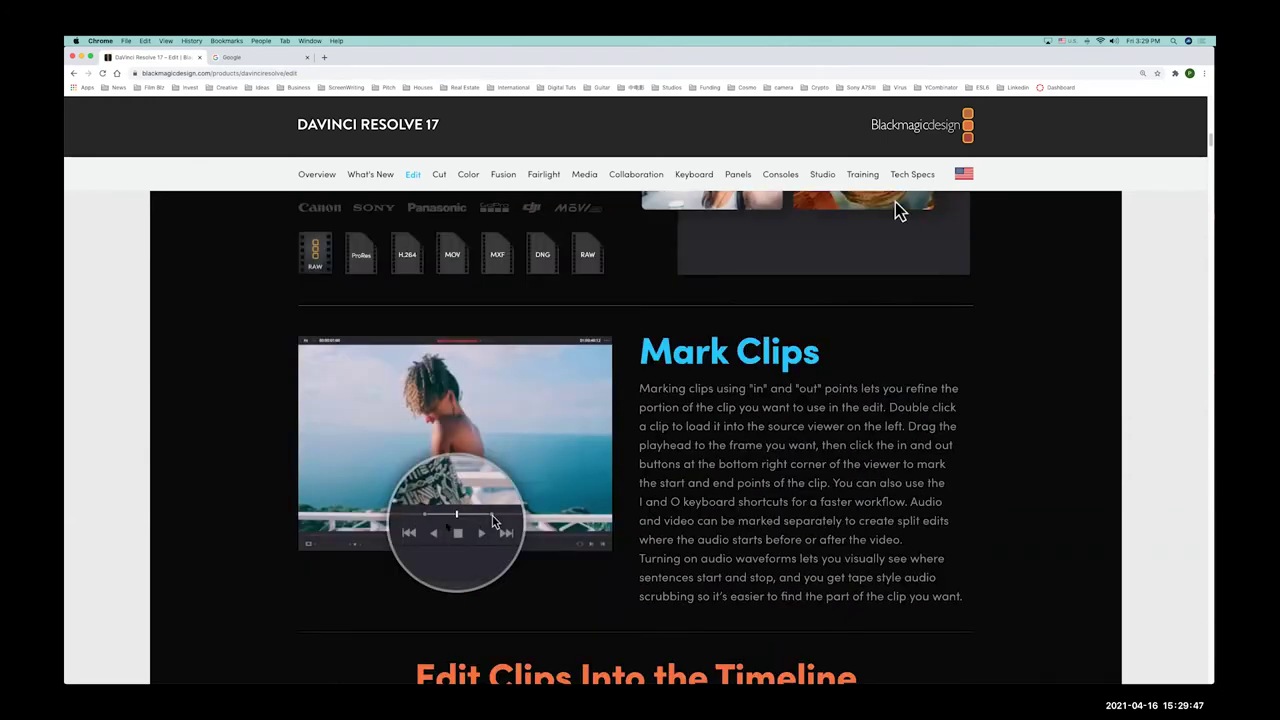
pyautogui.scroll(-10, 678, 412)
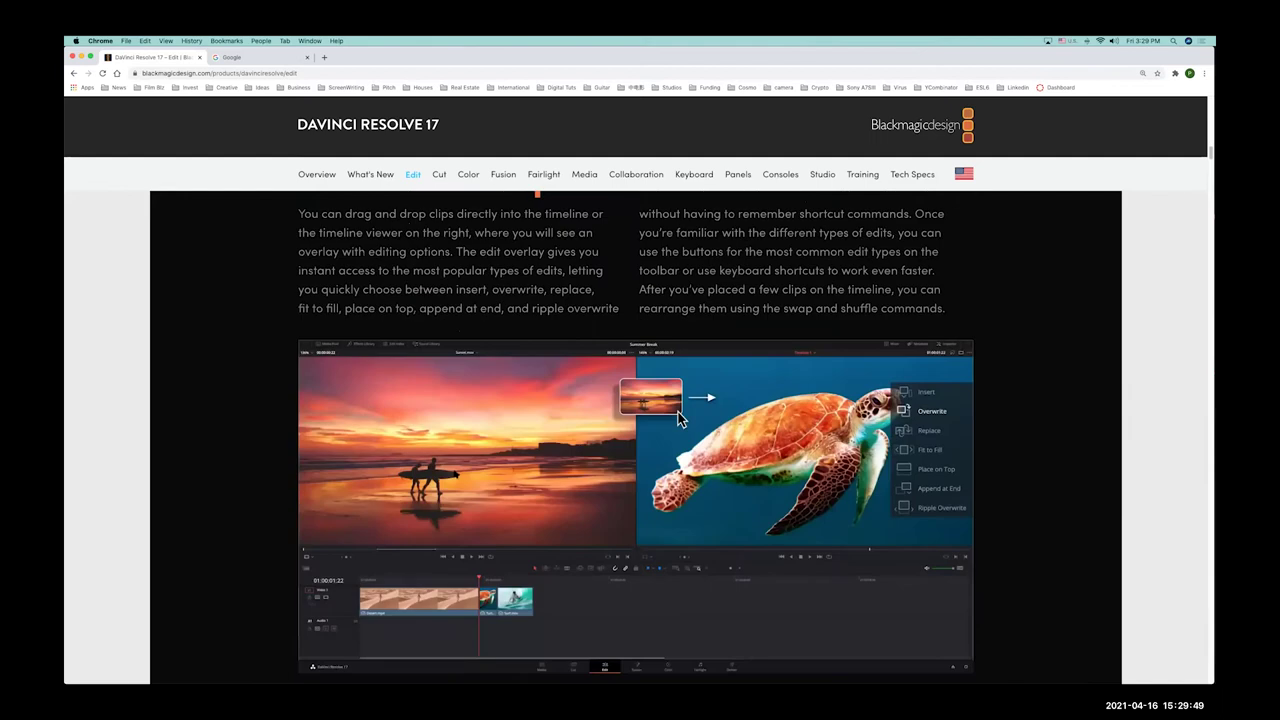
pyautogui.scroll(3, 678, 410)
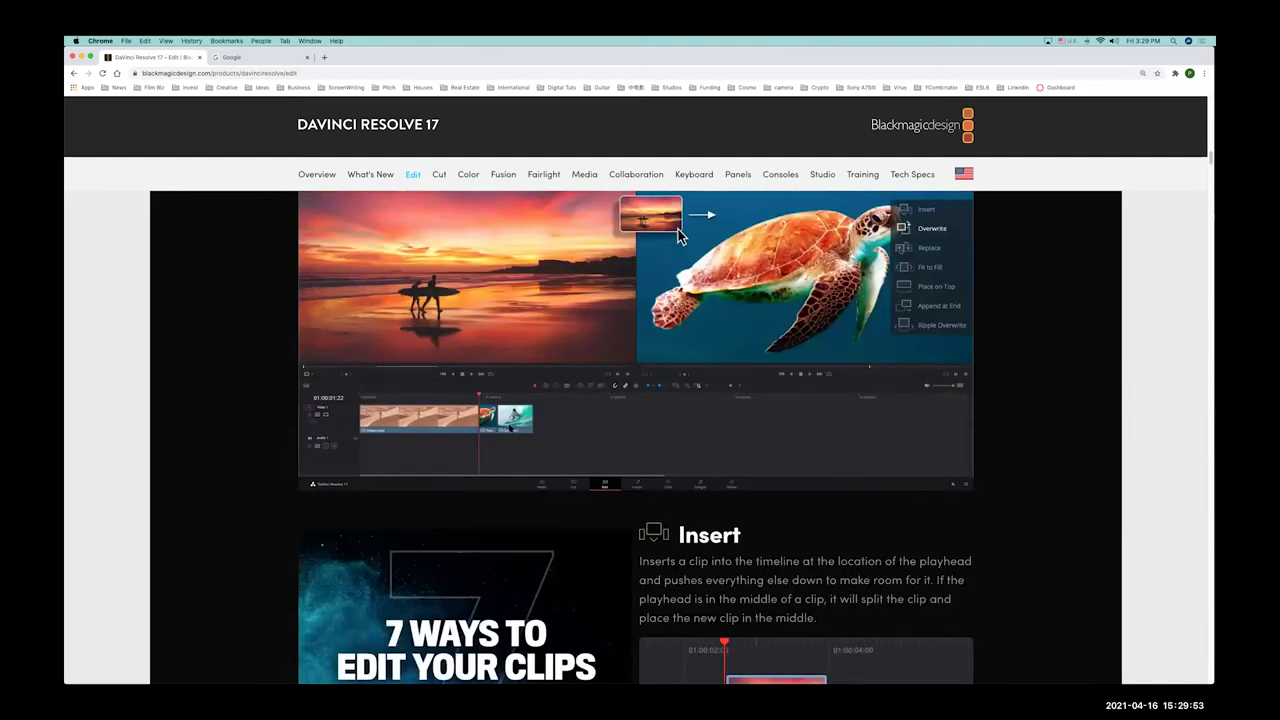
pyautogui.scroll(-7, 517, 425)
pyautogui.scroll(3, 517, 425)
pyautogui.scroll(-6, 520, 410)
pyautogui.scroll(-14, 524, 397)
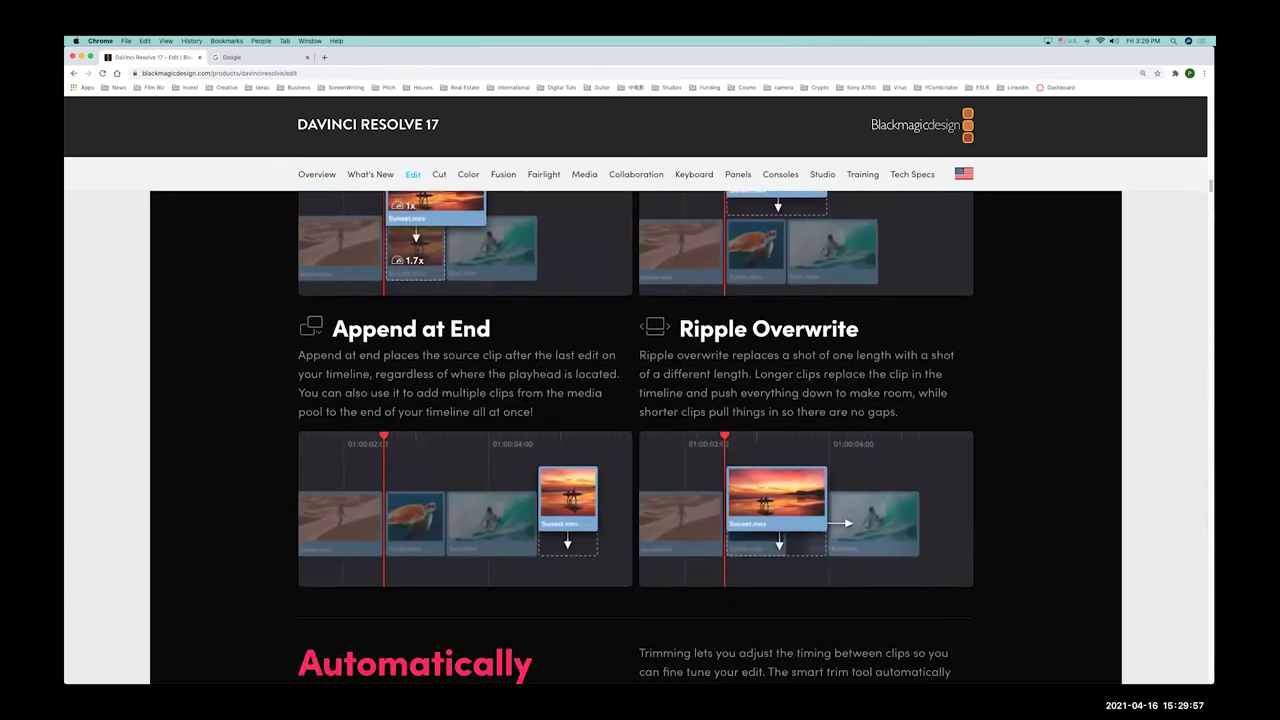
pyautogui.scroll(3, 524, 397)
pyautogui.scroll(18, 524, 397)
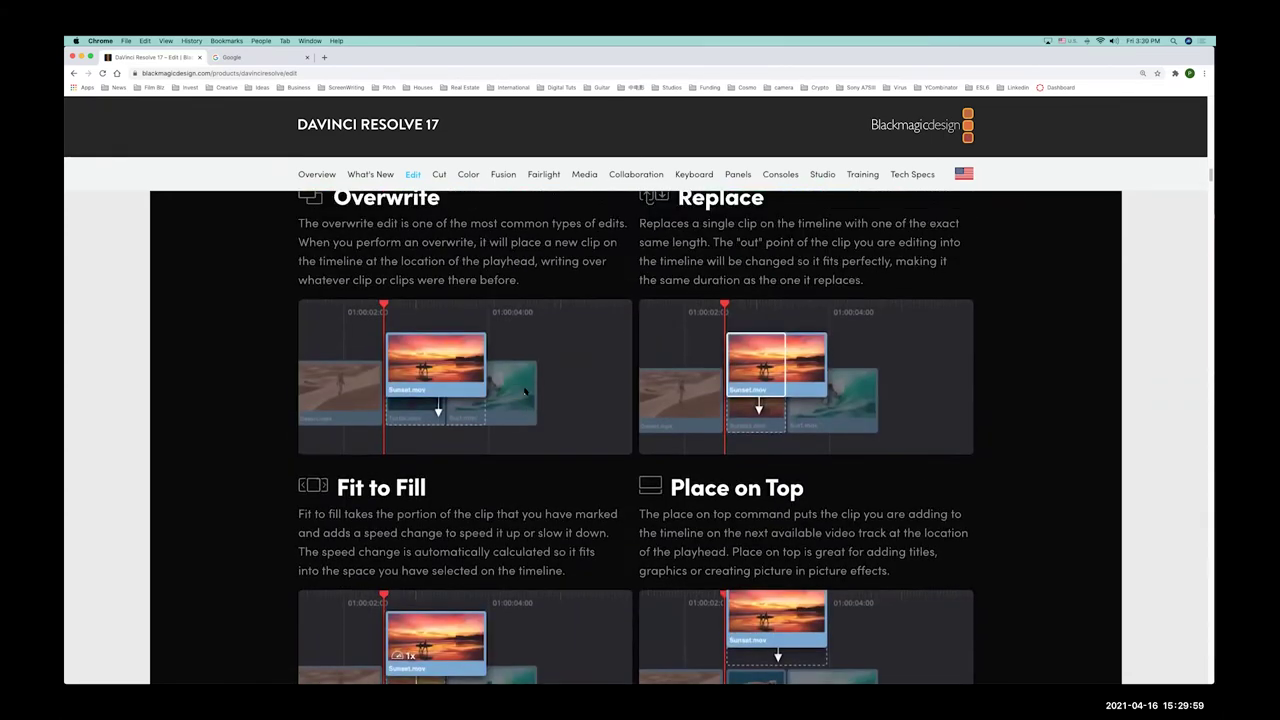
pyautogui.scroll(5, 525, 393)
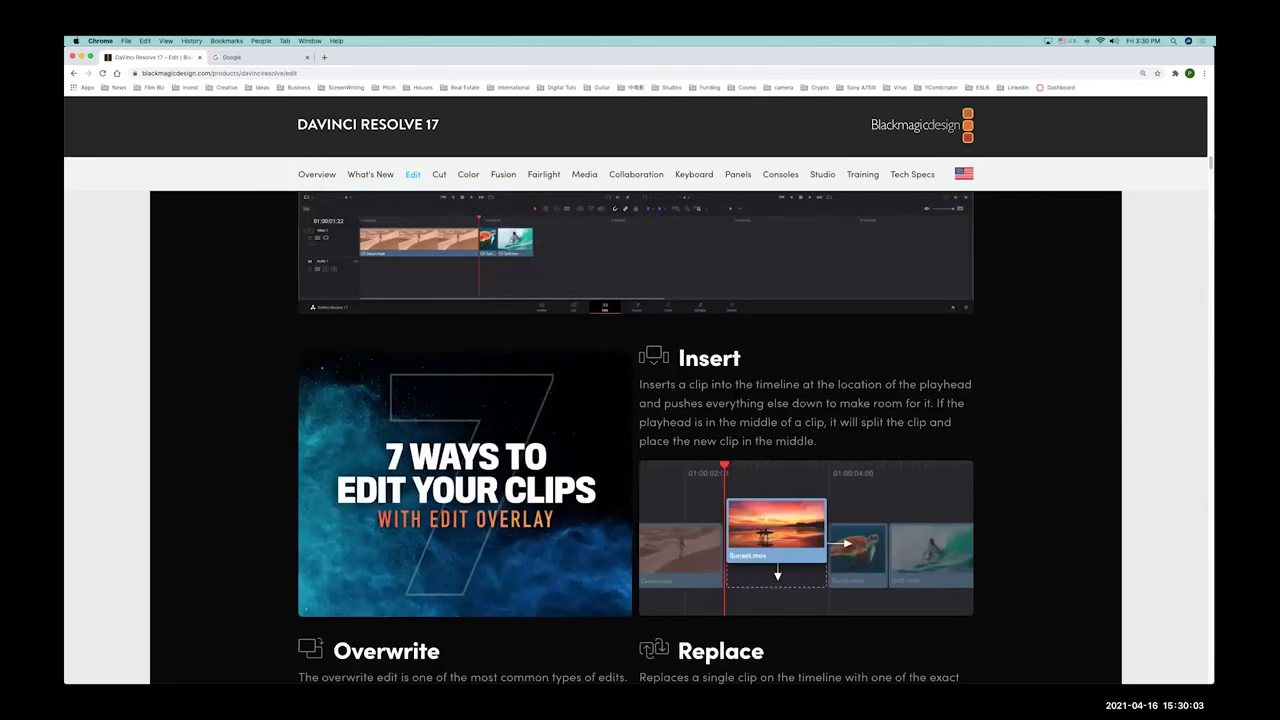
pyautogui.scroll(-1, 741, 392)
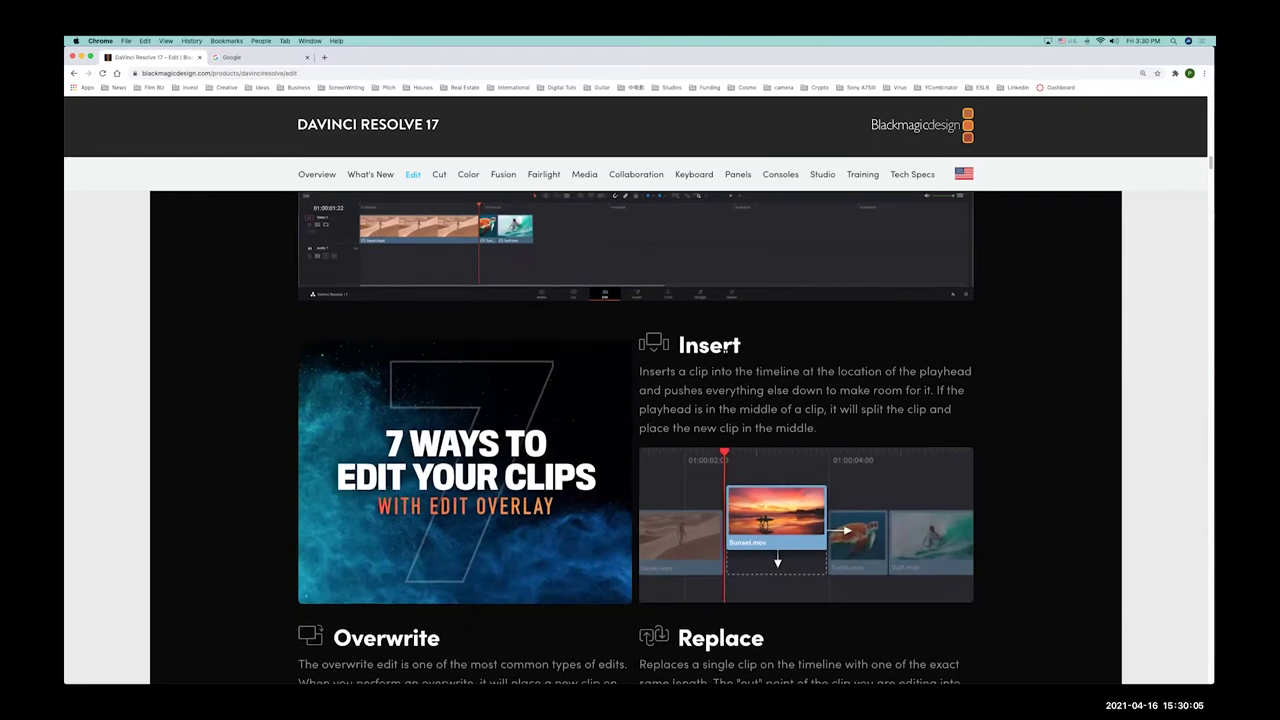
pyautogui.scroll(-2, 637, 438)
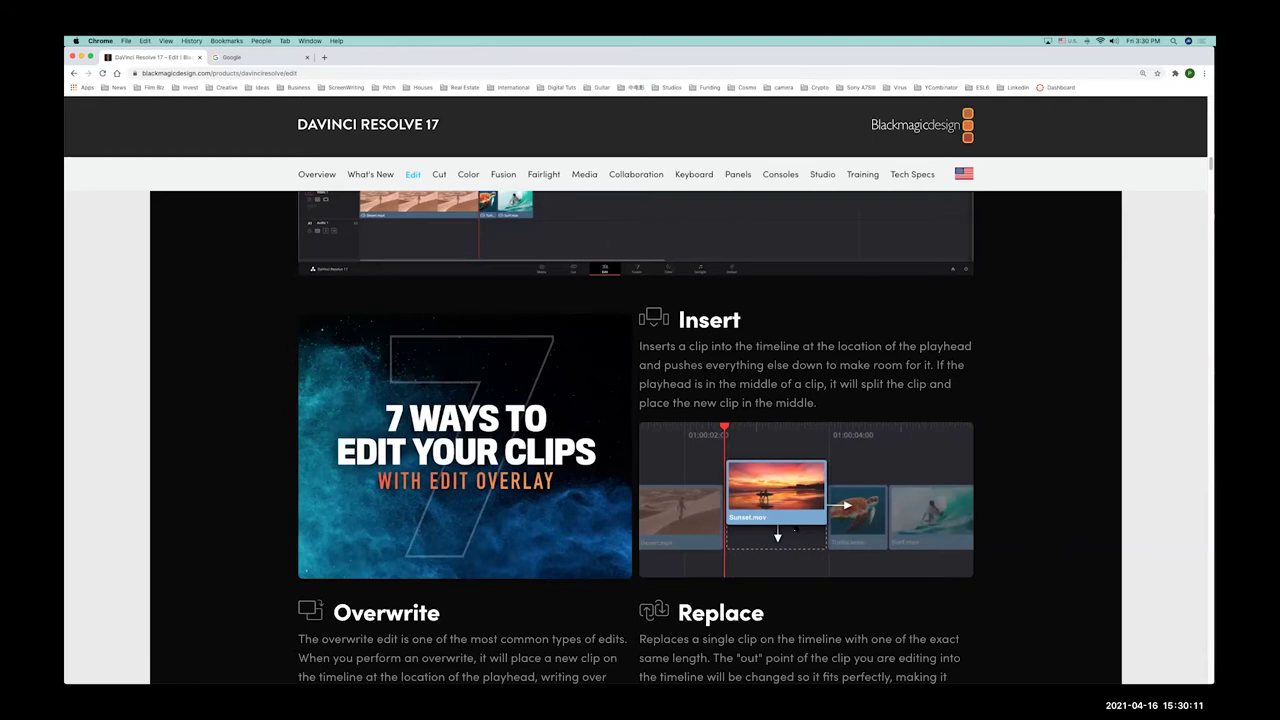
pyautogui.press('super+Tab')
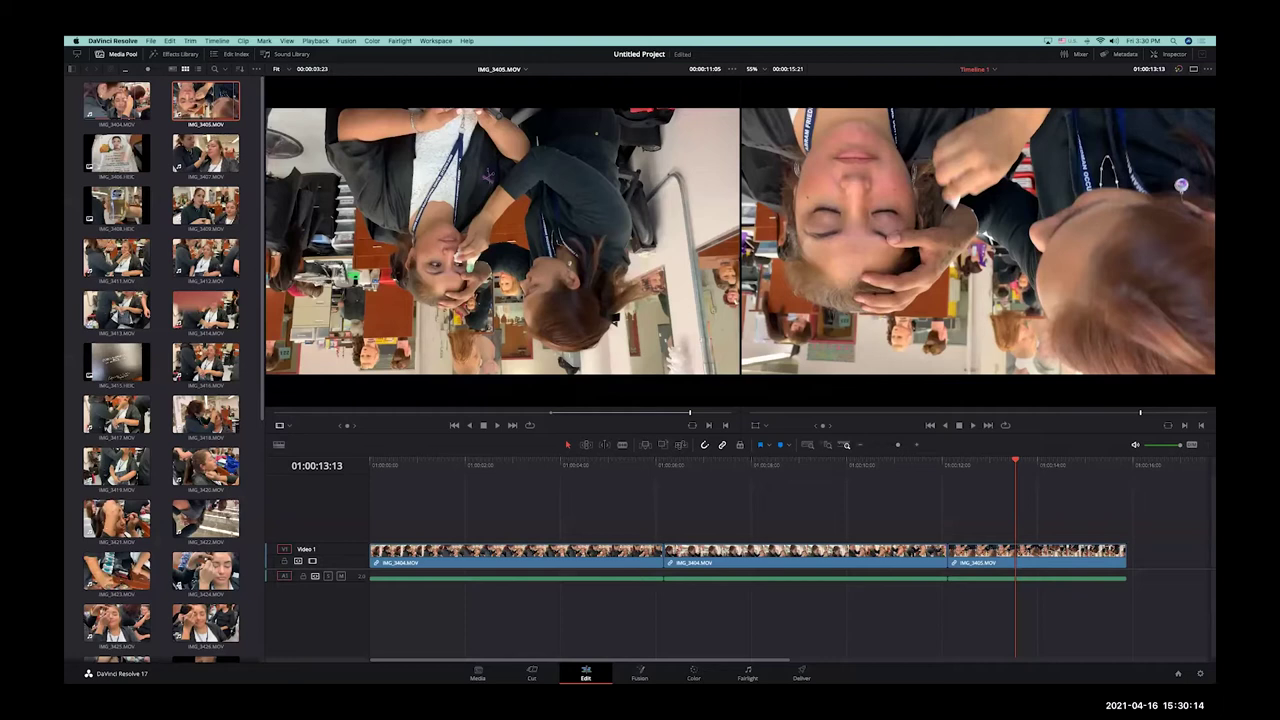
pyautogui.click(597, 413)
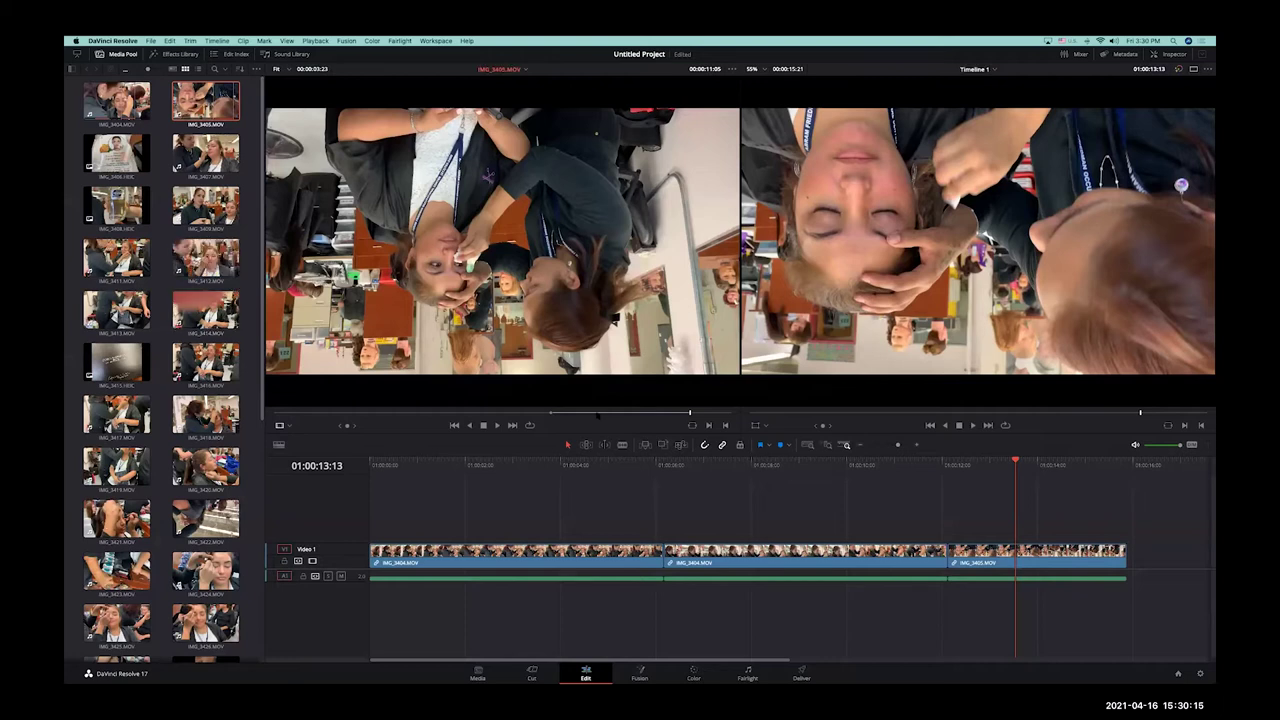
# Step: Load IMG_3424 from the Media Pool into the source viewer
pyautogui.click(667, 463)
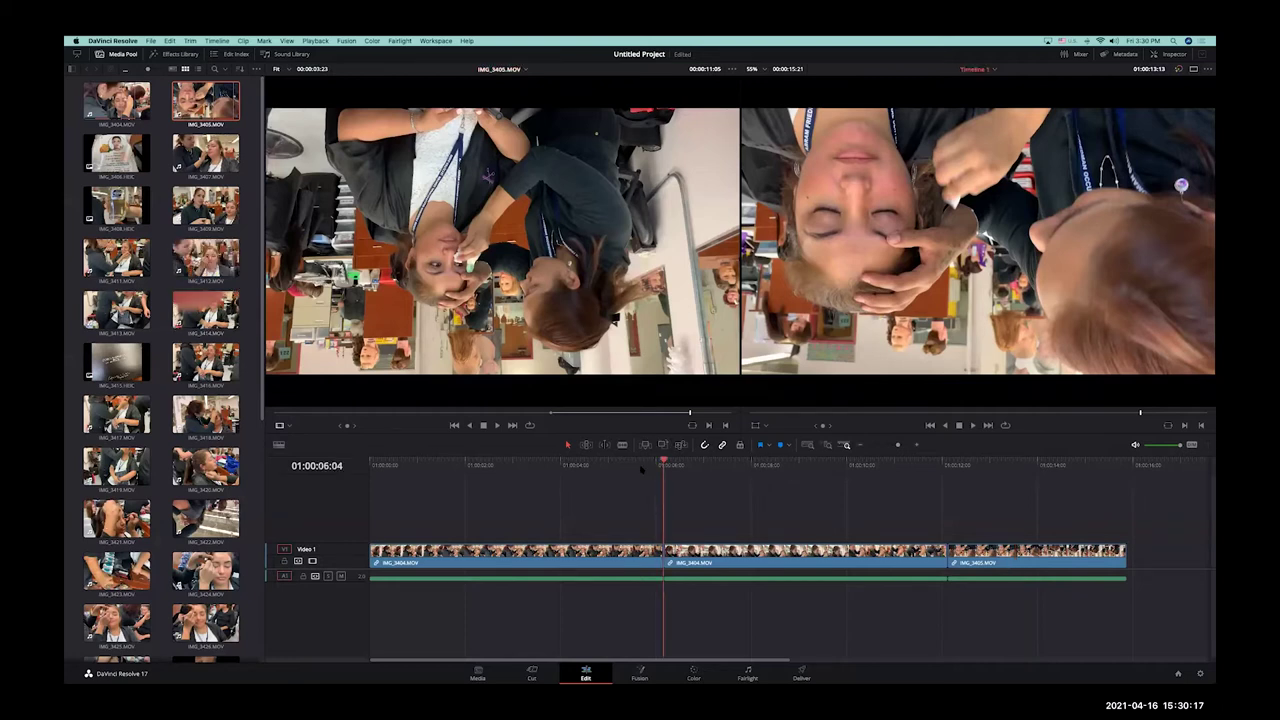
pyautogui.click(641, 463)
pyautogui.click(205, 466)
pyautogui.scroll(-5, 210, 420)
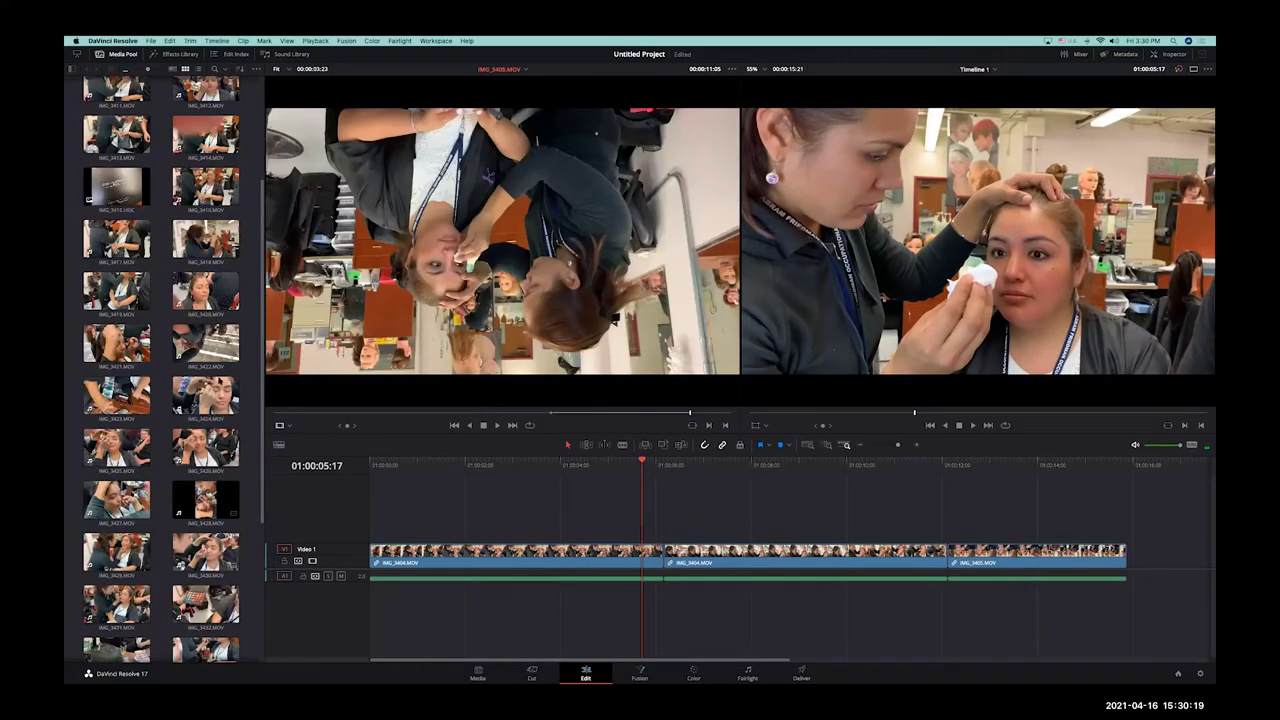
pyautogui.click(216, 403)
# Step: Set an in point in IMG_3424 and jump the timeline playhead to the first edit at 01:00:06:04
pyautogui.click(653, 411)
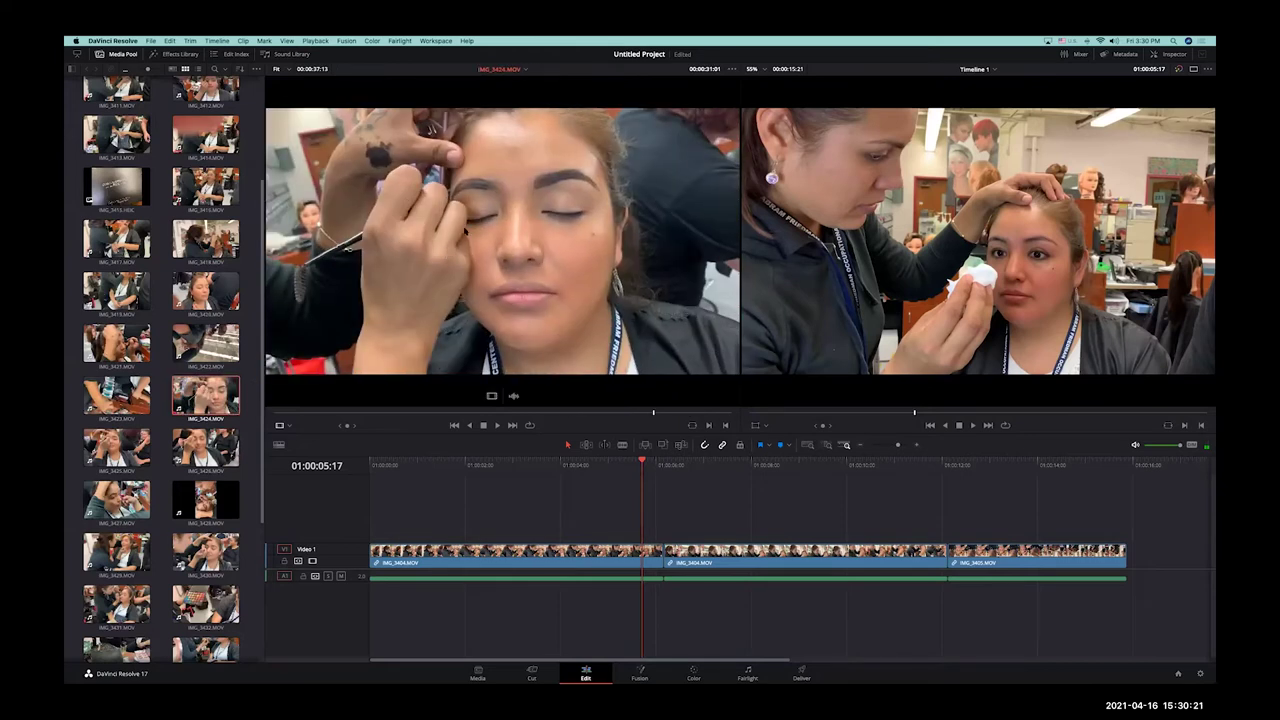
pyautogui.click(421, 411)
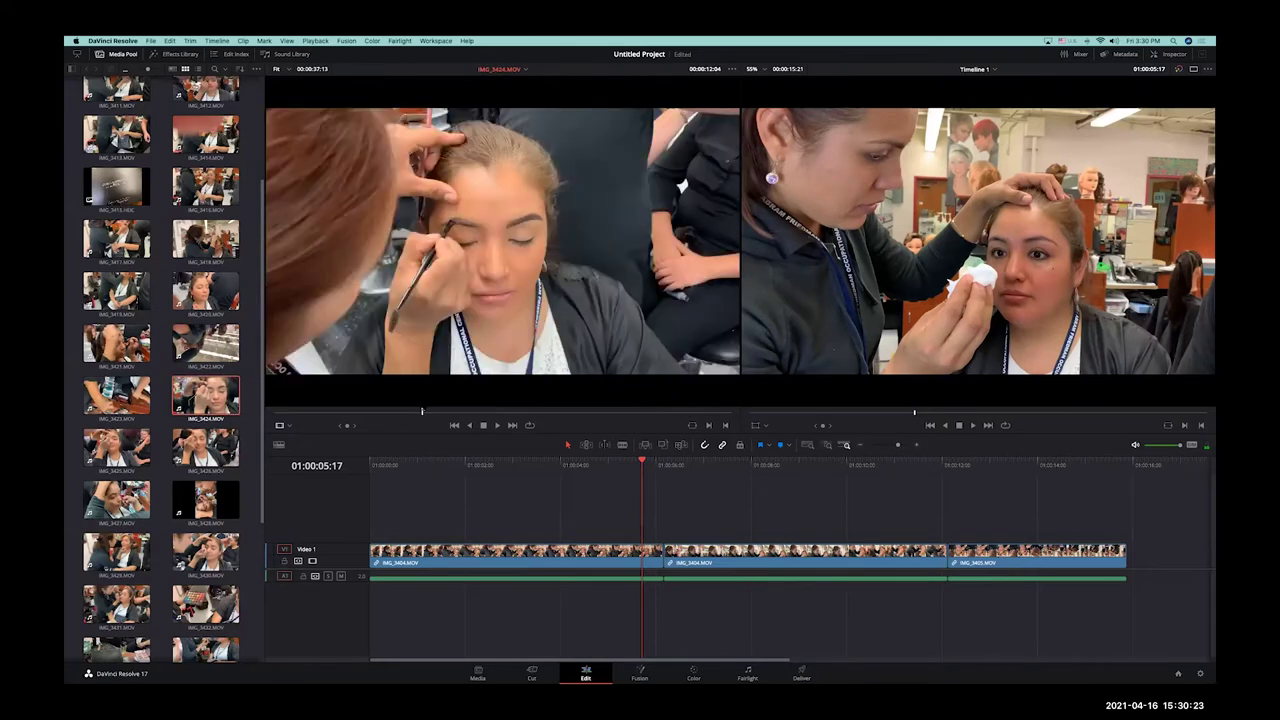
pyautogui.press('space')
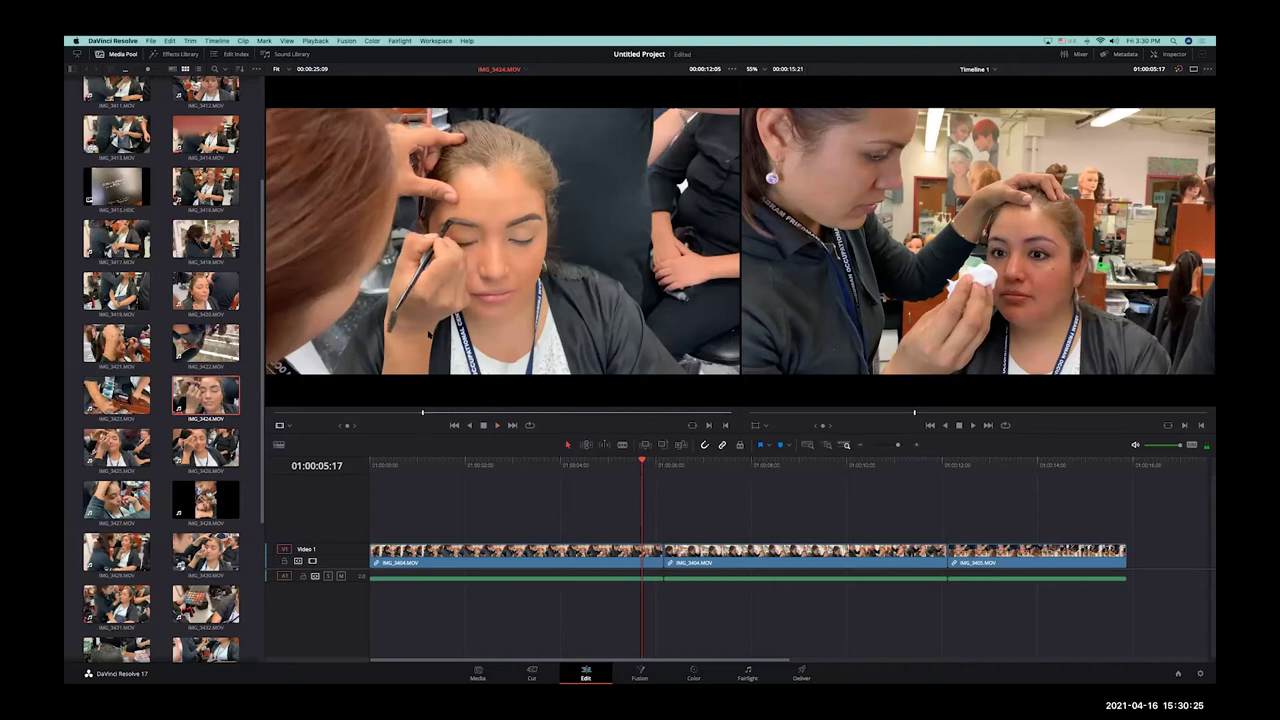
pyautogui.press('i')
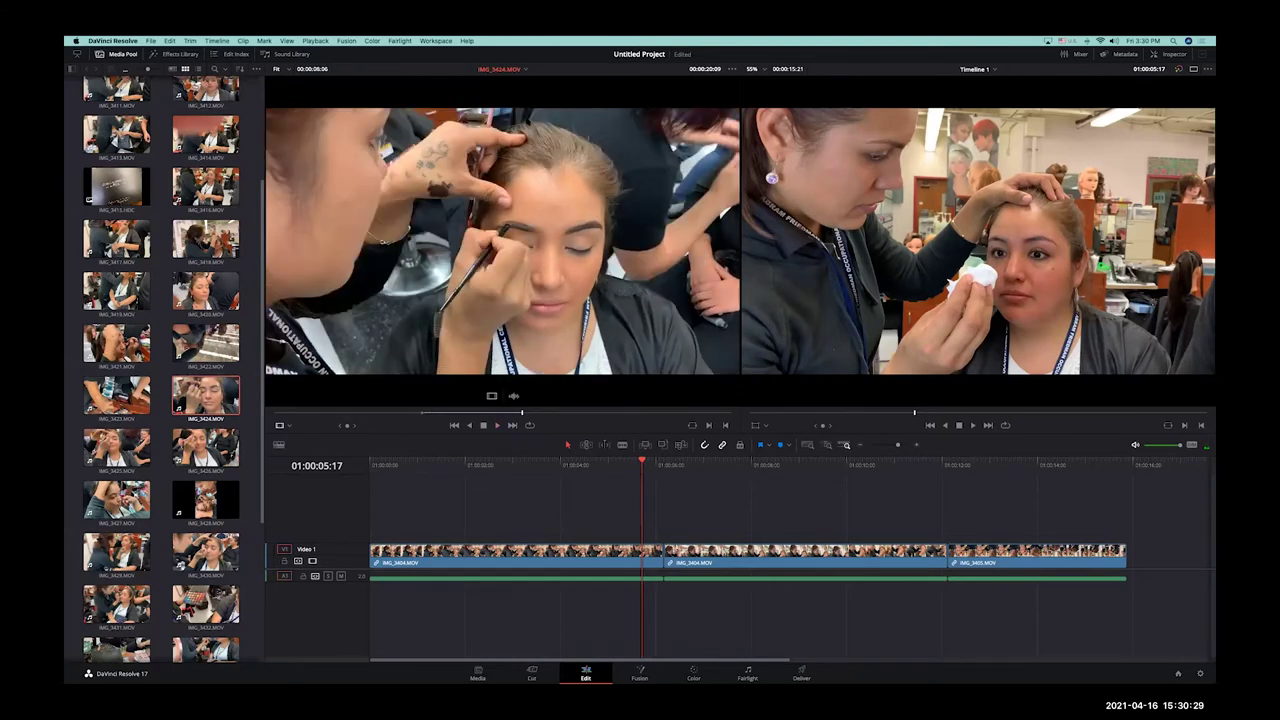
pyautogui.press('Down')
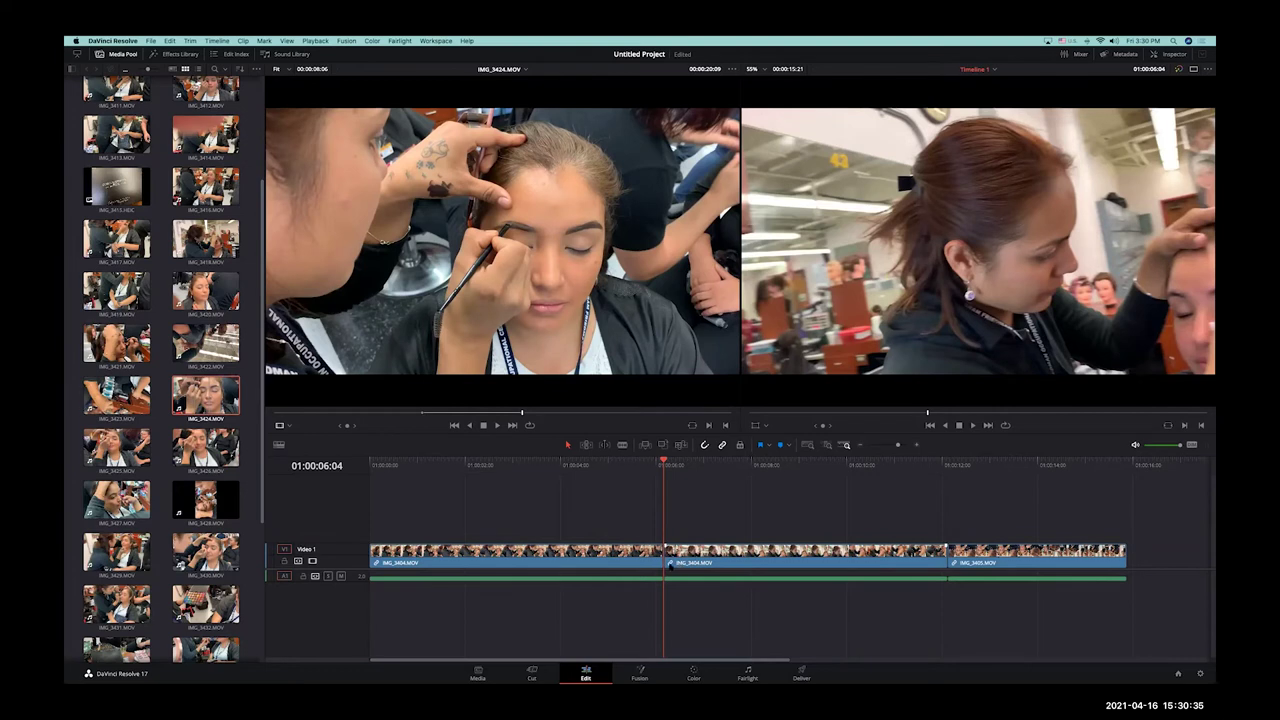
# Step: Insert the 00:00:06:06 IMG_3424 section at the first edit, then zoom and scrub to review the four clips
pyautogui.moveTo(590, 202); pyautogui.dragTo(1160, 160)
pyautogui.hotkey('ctrl', '-')
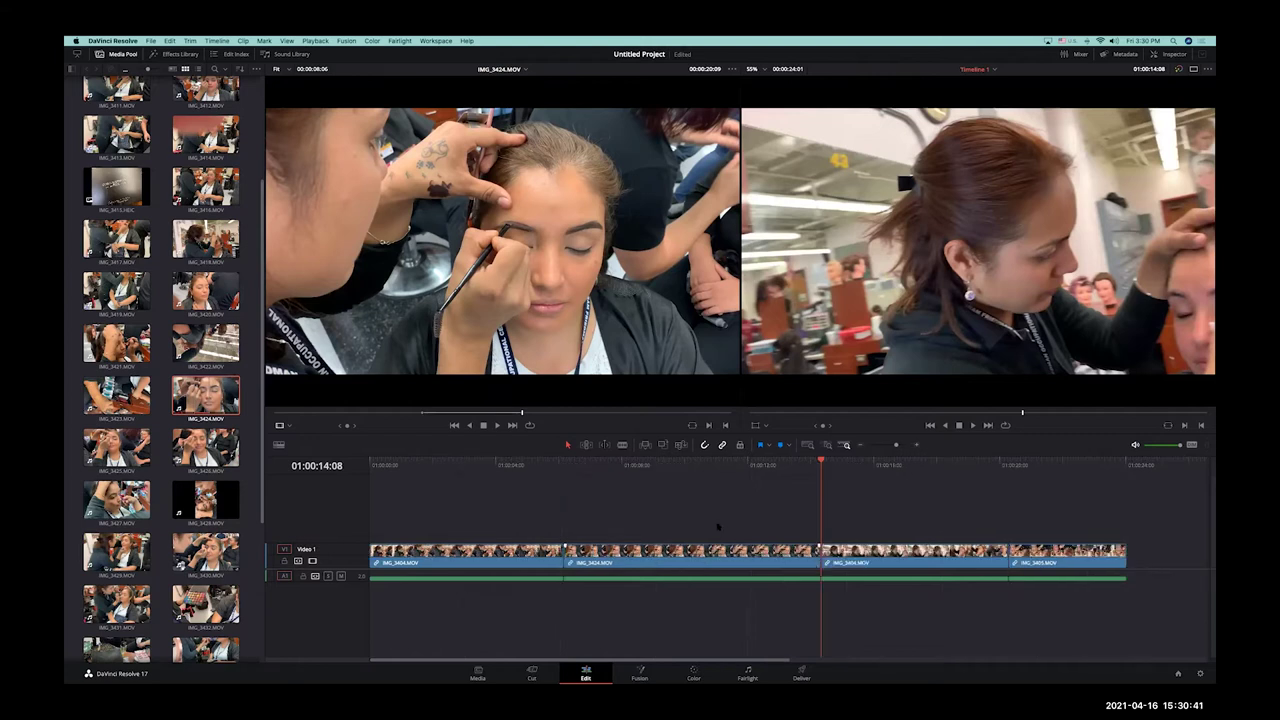
pyautogui.click(665, 462)
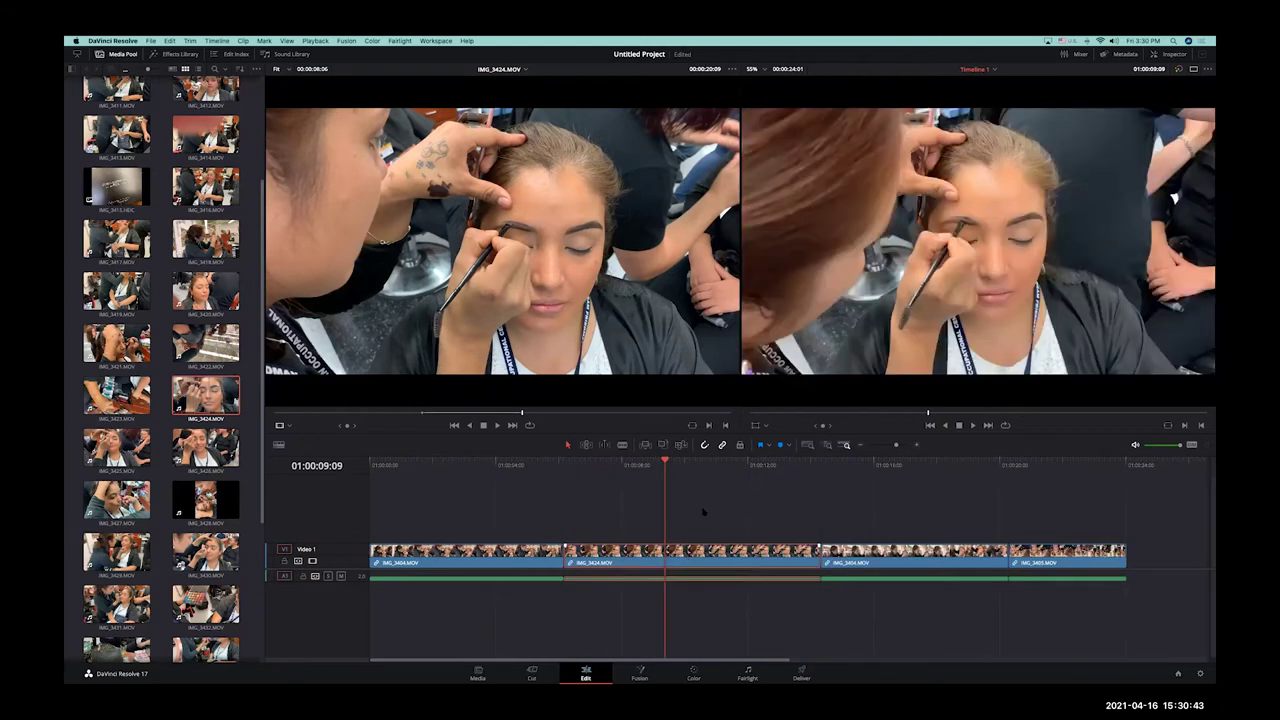
pyautogui.moveTo(665, 462); pyautogui.dragTo(897, 462)
pyautogui.click(746, 478)
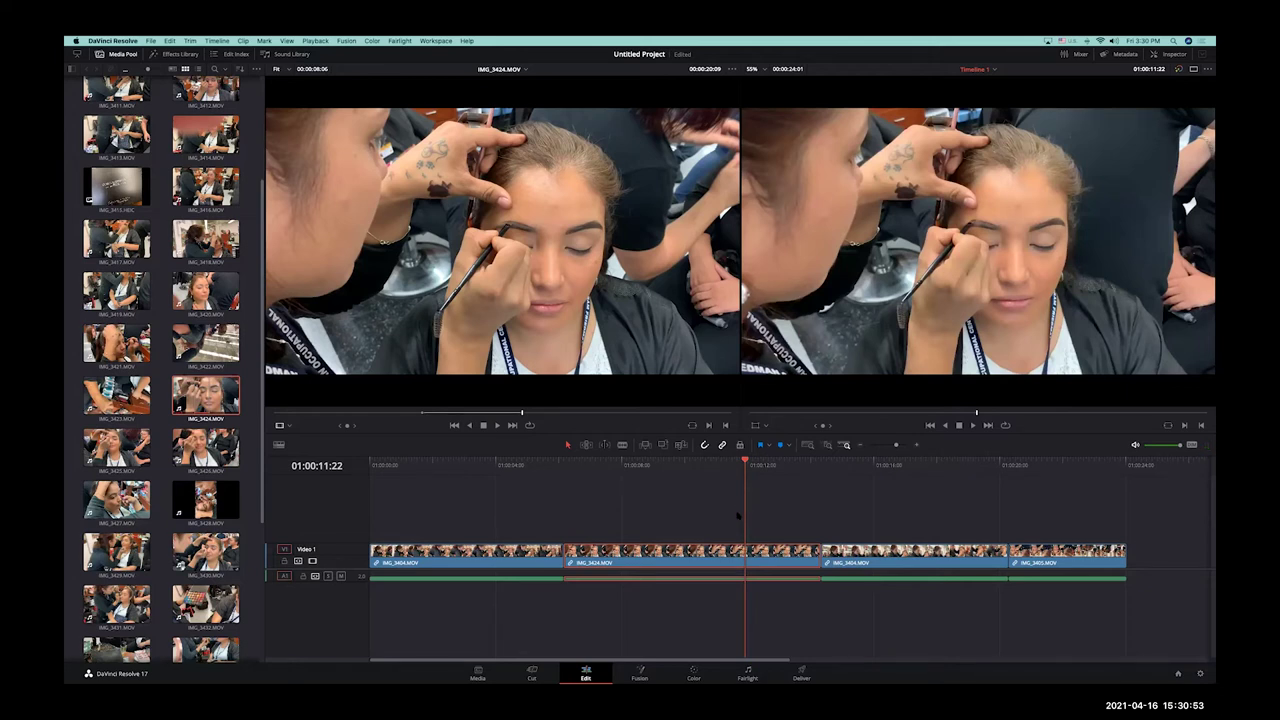
pyautogui.press('super+equal')
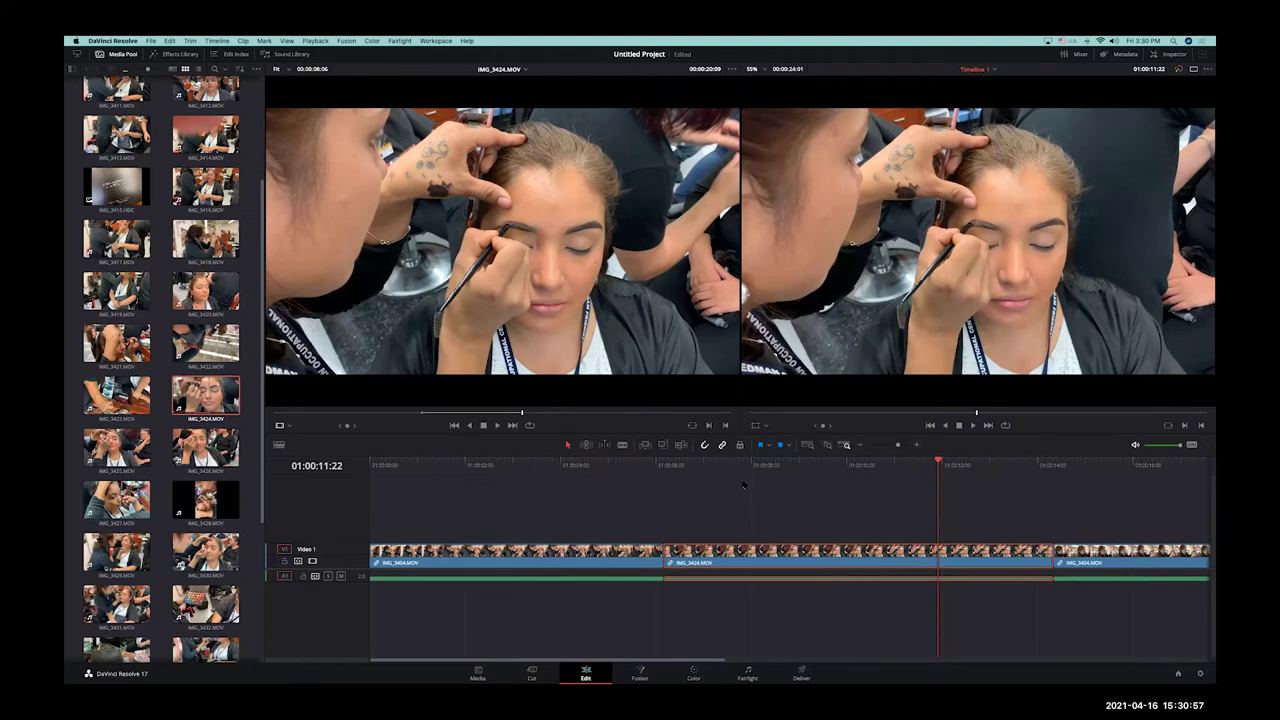
pyautogui.press('super+minus')
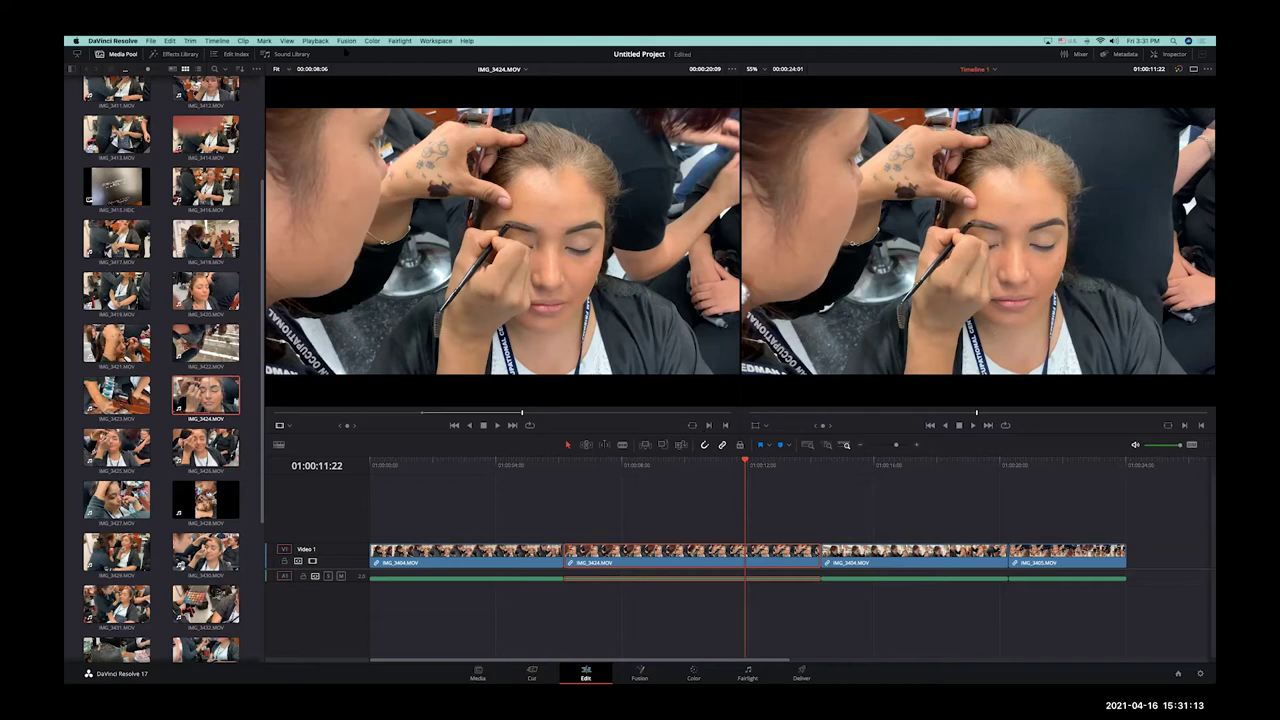
# Step: Undo the IMG_3424 insert from the Edit menu
pyautogui.click(170, 41)
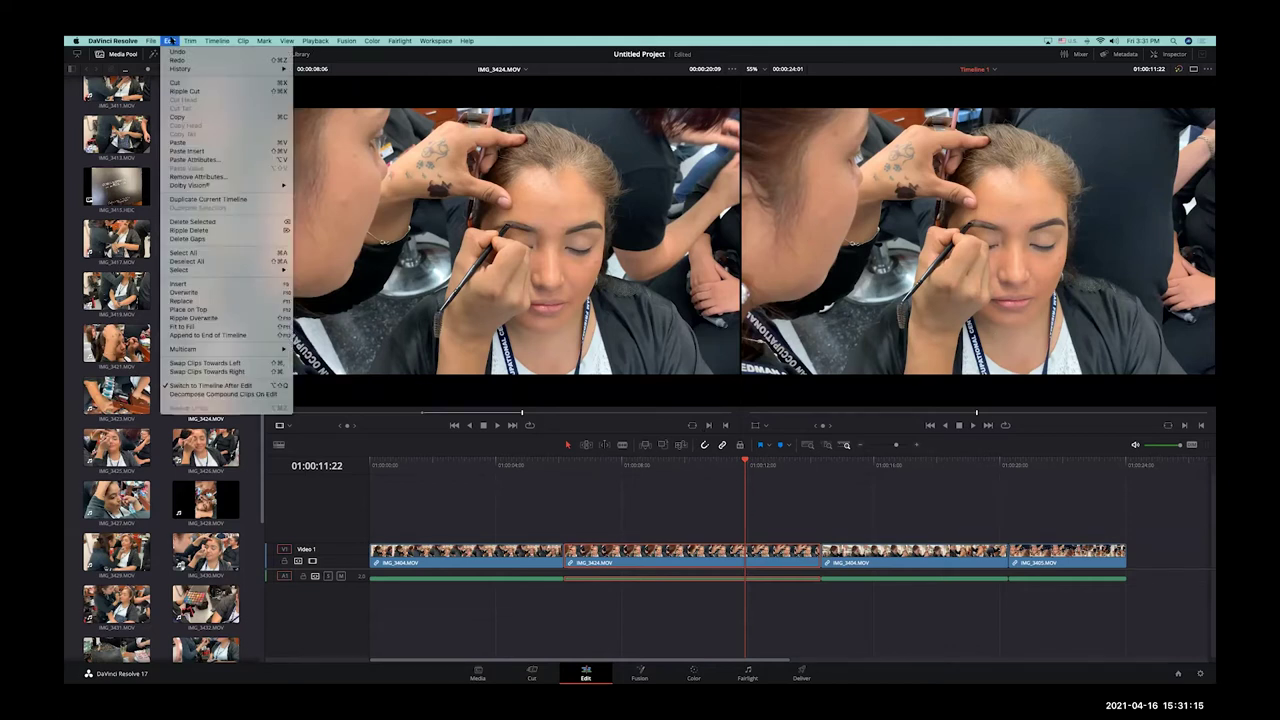
pyautogui.moveTo(190, 41)
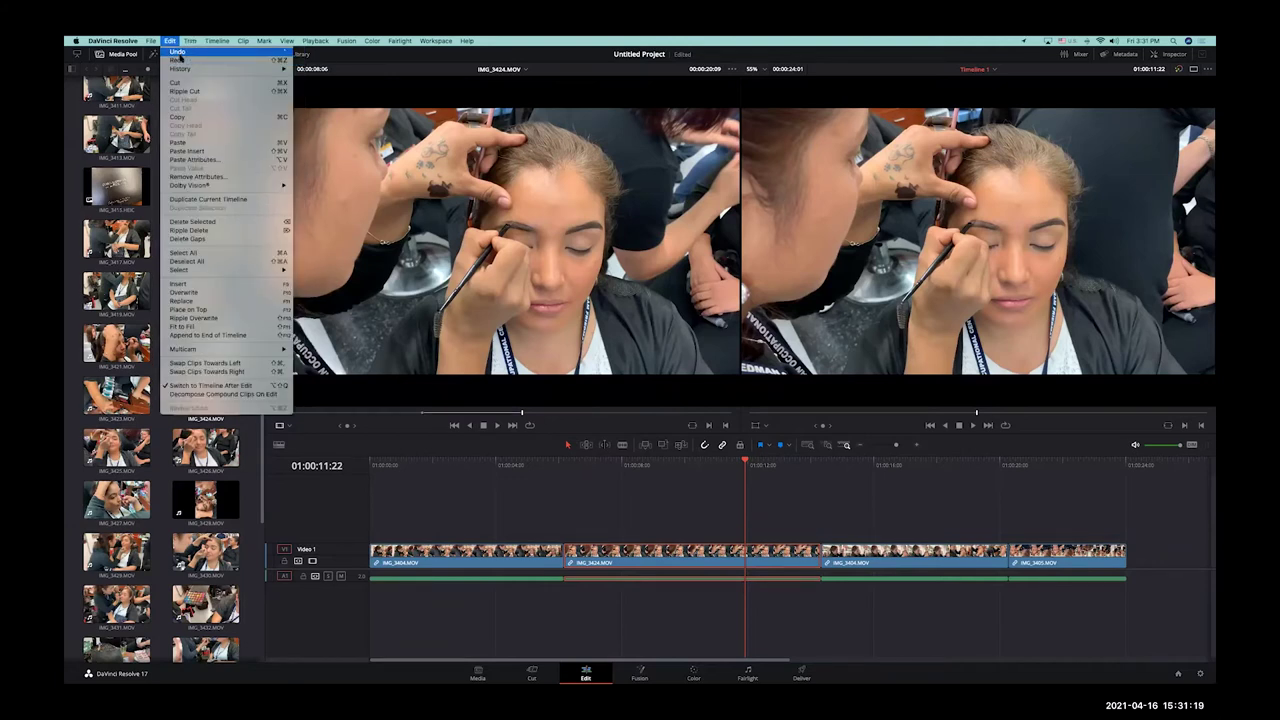
pyautogui.press('Return')
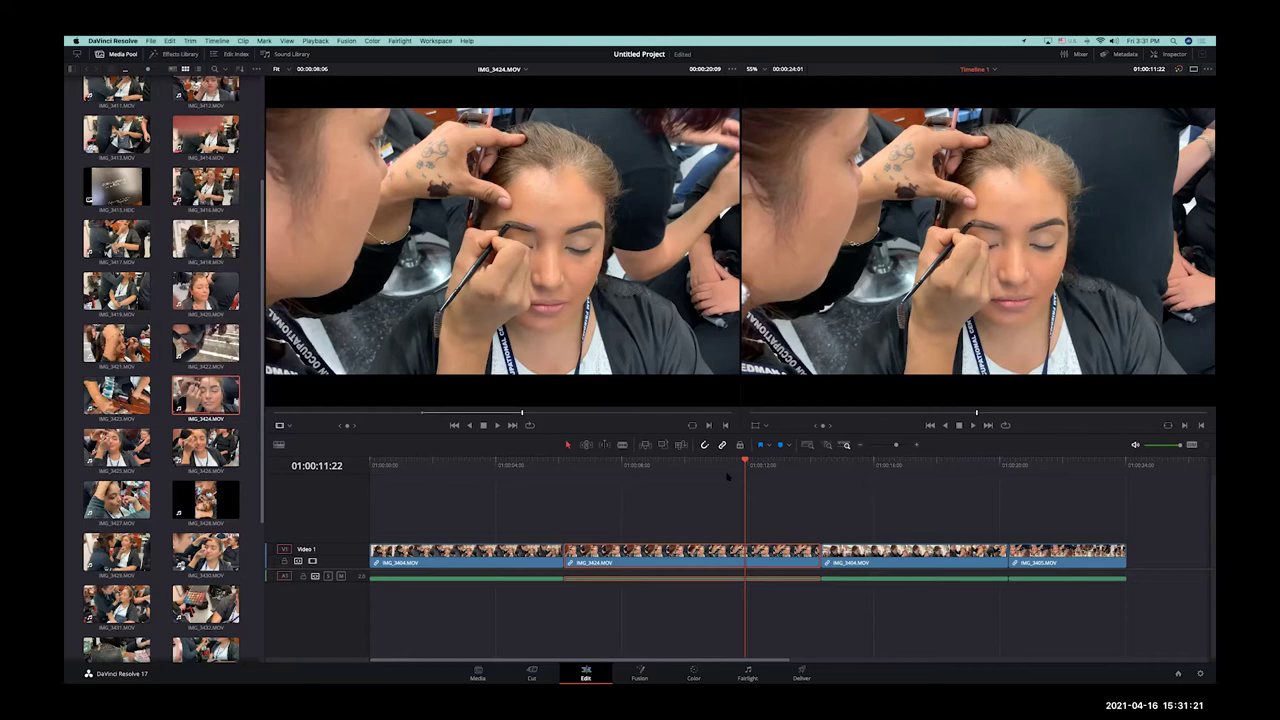
# Step: Re-insert IMG_3424 at the first edit, undo it with Cmd+Z, then drag it toward Overwrite
pyautogui.moveTo(553, 468)
pyautogui.mouseDown()
pyautogui.moveTo(586, 465)
pyautogui.moveTo(563, 465)
pyautogui.mouseUp()
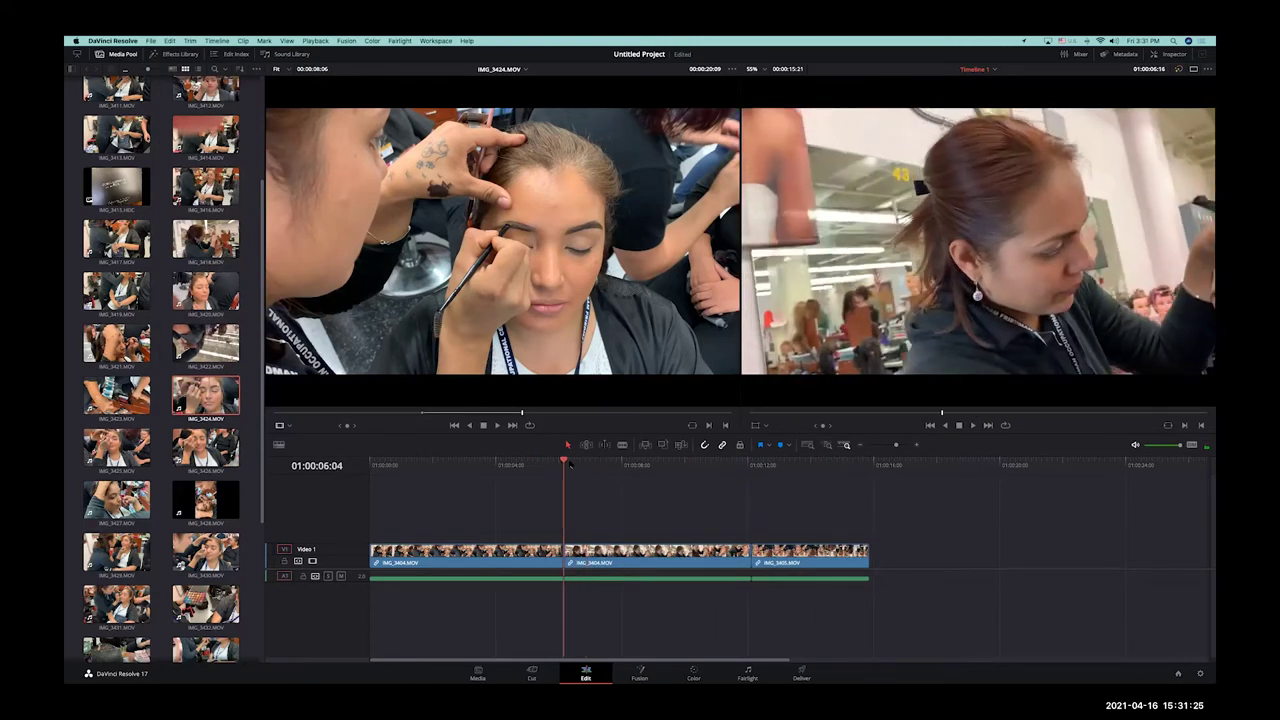
pyautogui.moveTo(545, 292); pyautogui.dragTo(945, 224)
pyautogui.moveTo(1178, 205); pyautogui.dragTo(1200, 168)
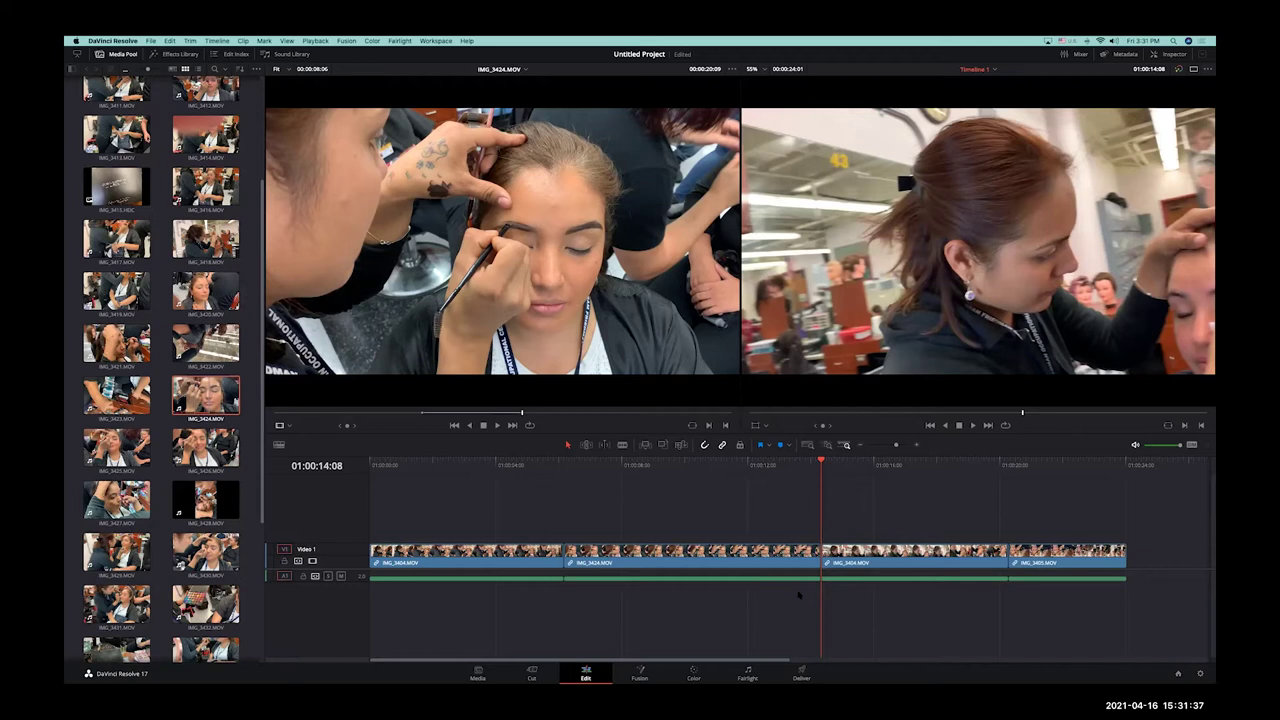
pyautogui.press('super+z')
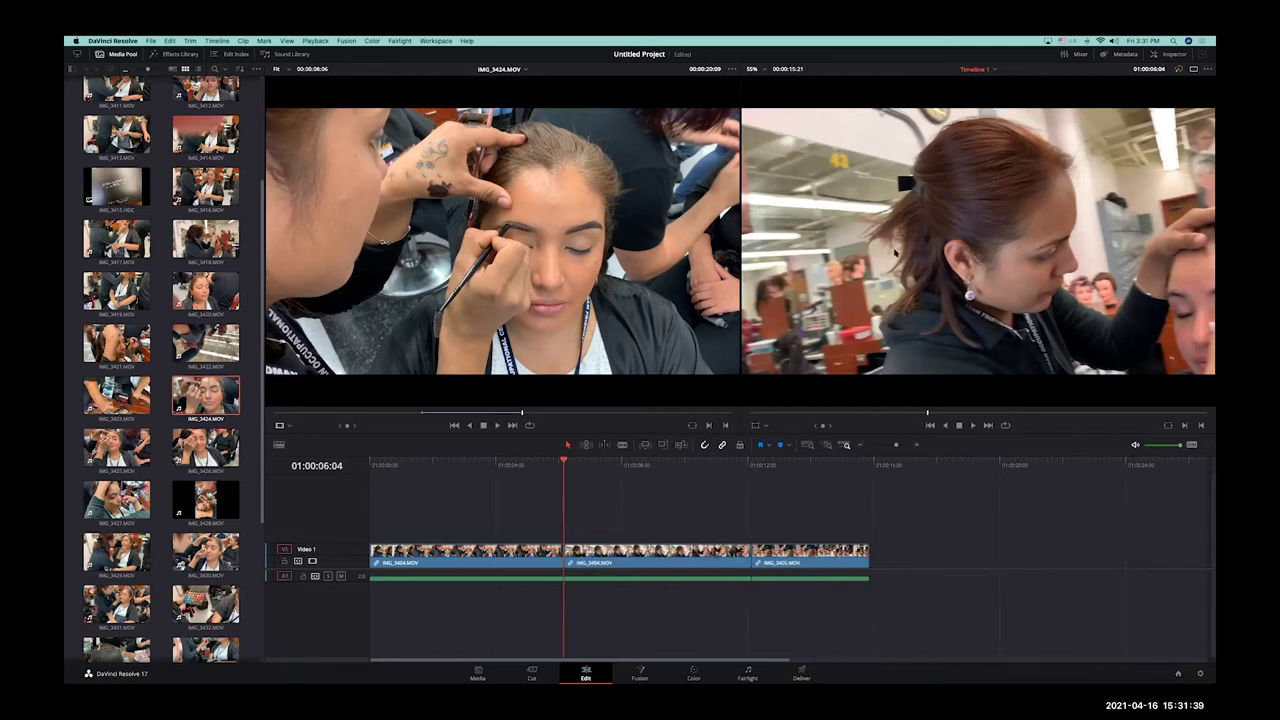
pyautogui.moveTo(552, 246); pyautogui.dragTo(1207, 187)
pyautogui.press('super+Tab')
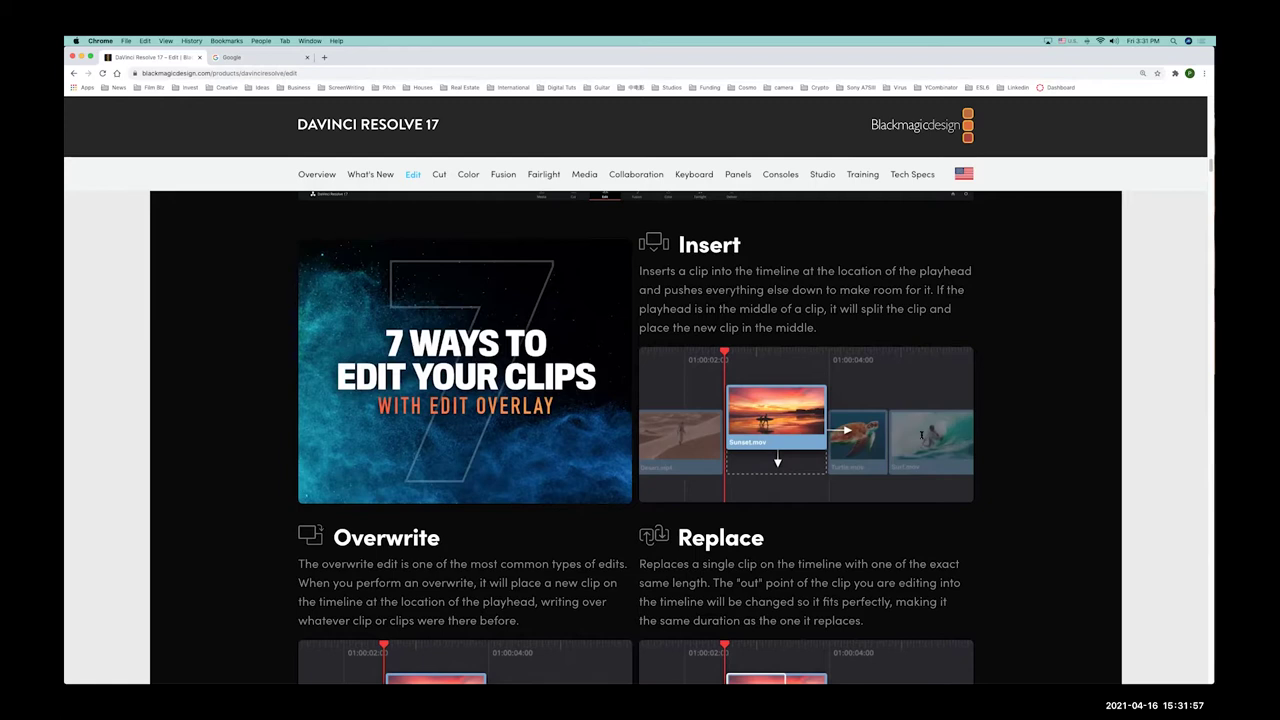
pyautogui.scroll(-5, 491, 432)
pyautogui.scroll(-1, 491, 432)
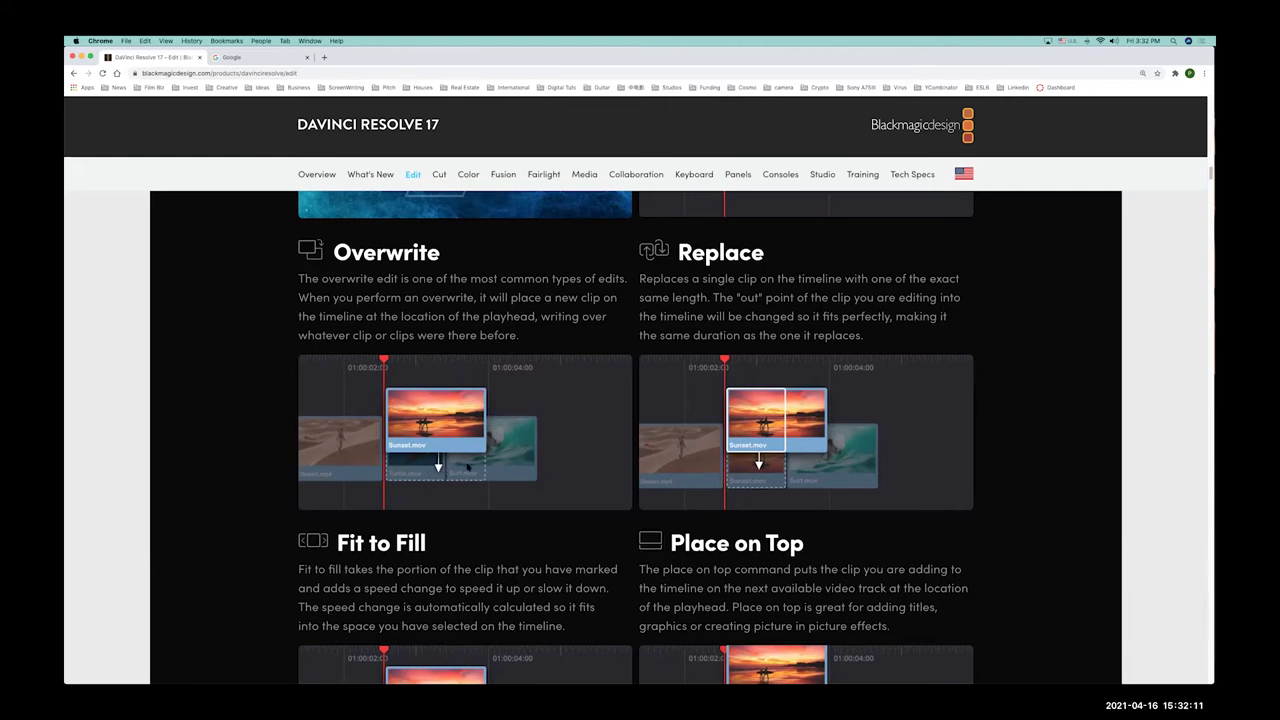
pyautogui.press('super+Tab')
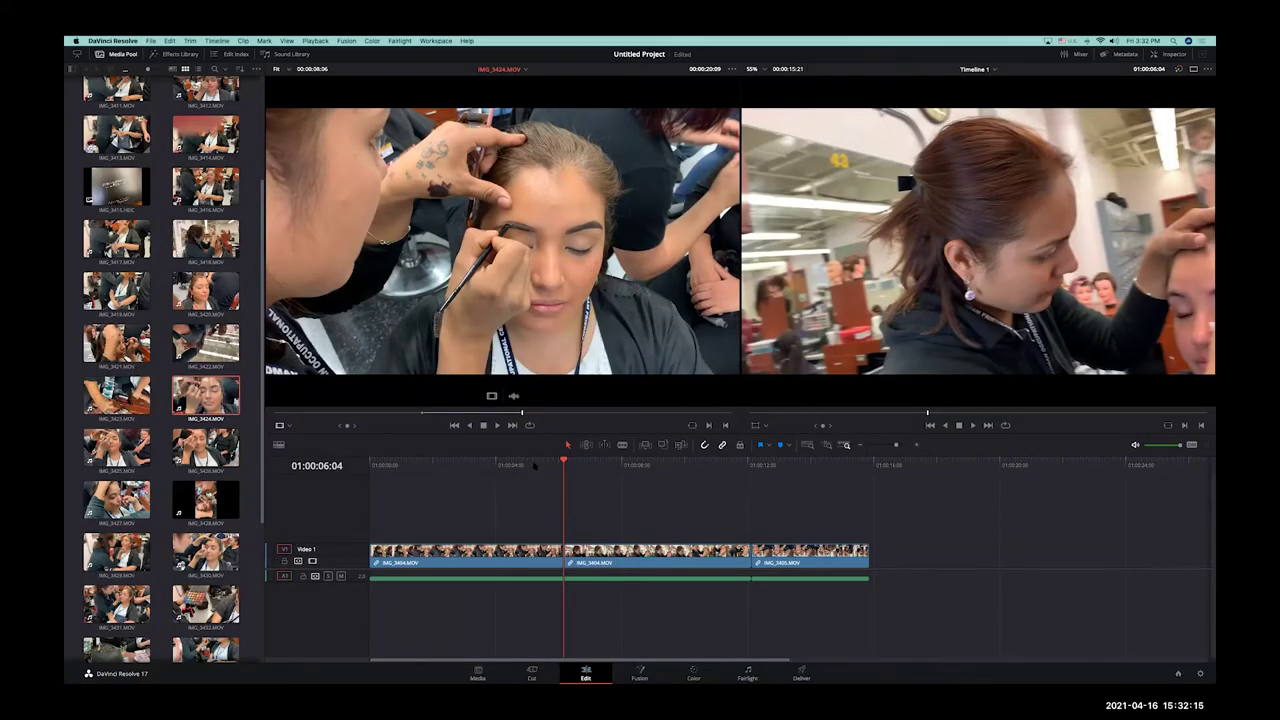
# Step: Replace the middle IMG_3404 clip with IMG_3424 from the playhead at 01:00:06:04
pyautogui.click(596, 558)
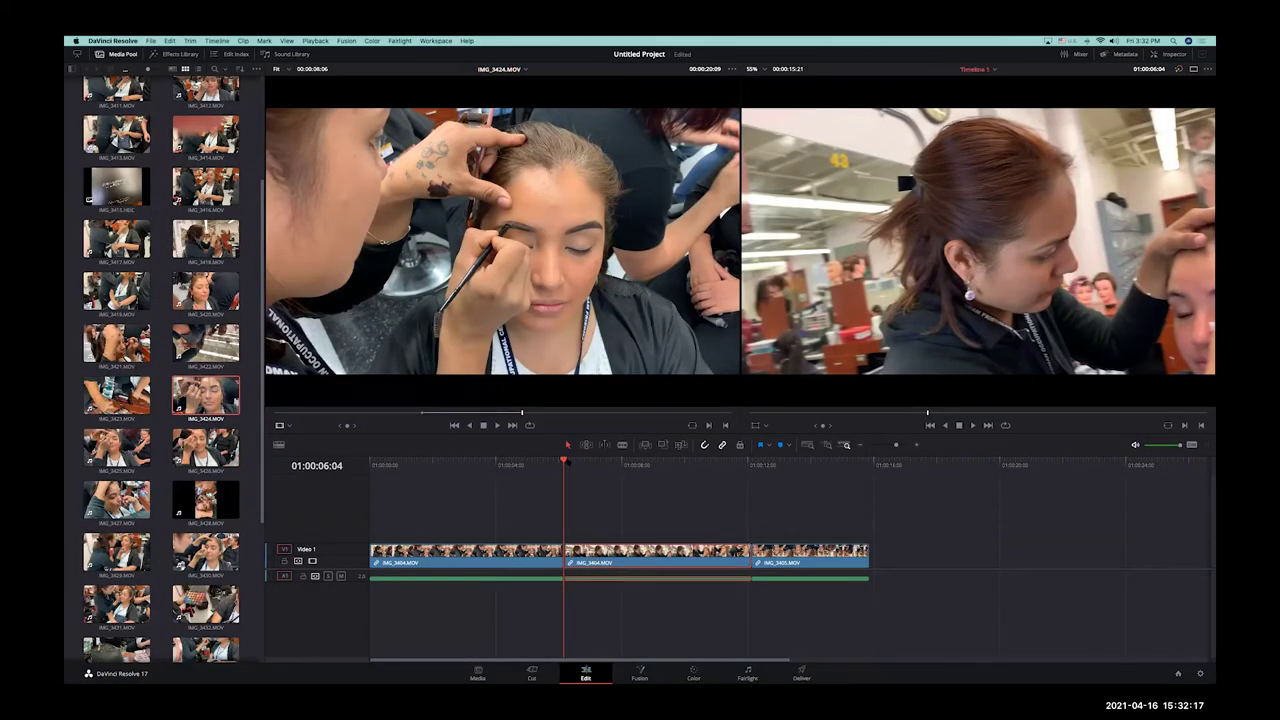
pyautogui.press('space')
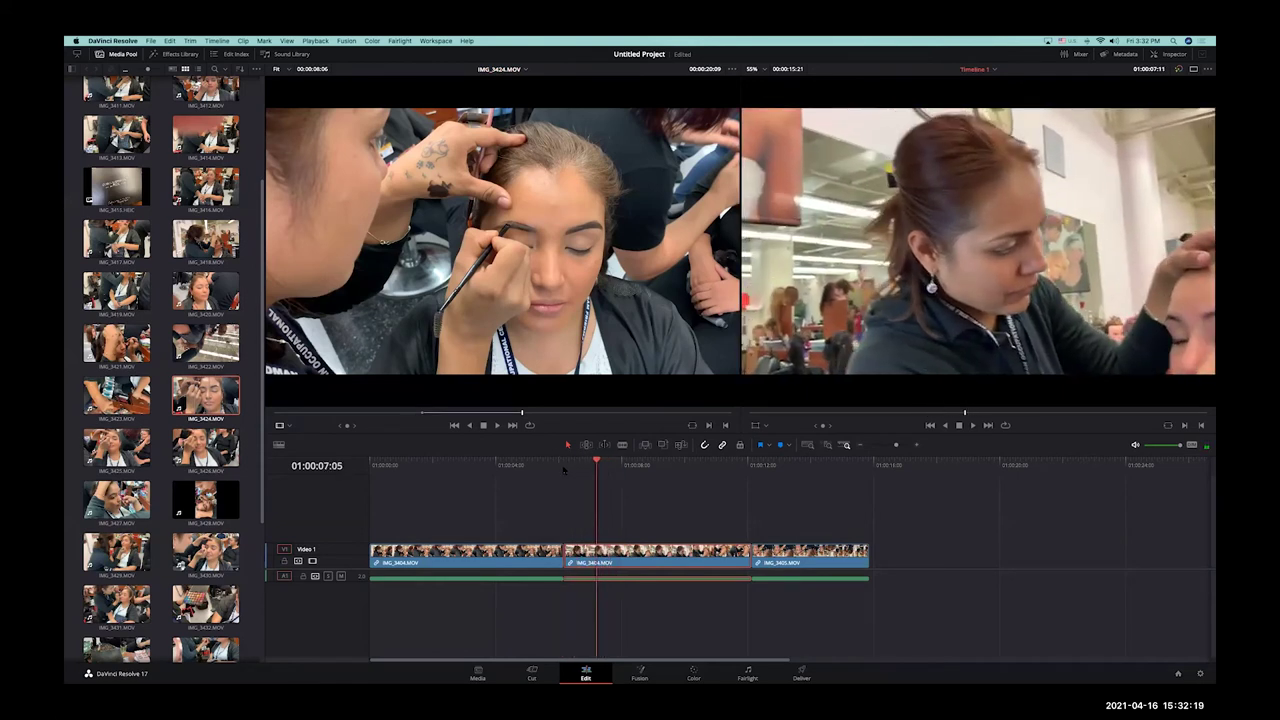
pyautogui.click(563, 470)
pyautogui.click(553, 325)
pyautogui.moveTo(837, 263); pyautogui.dragTo(1160, 191)
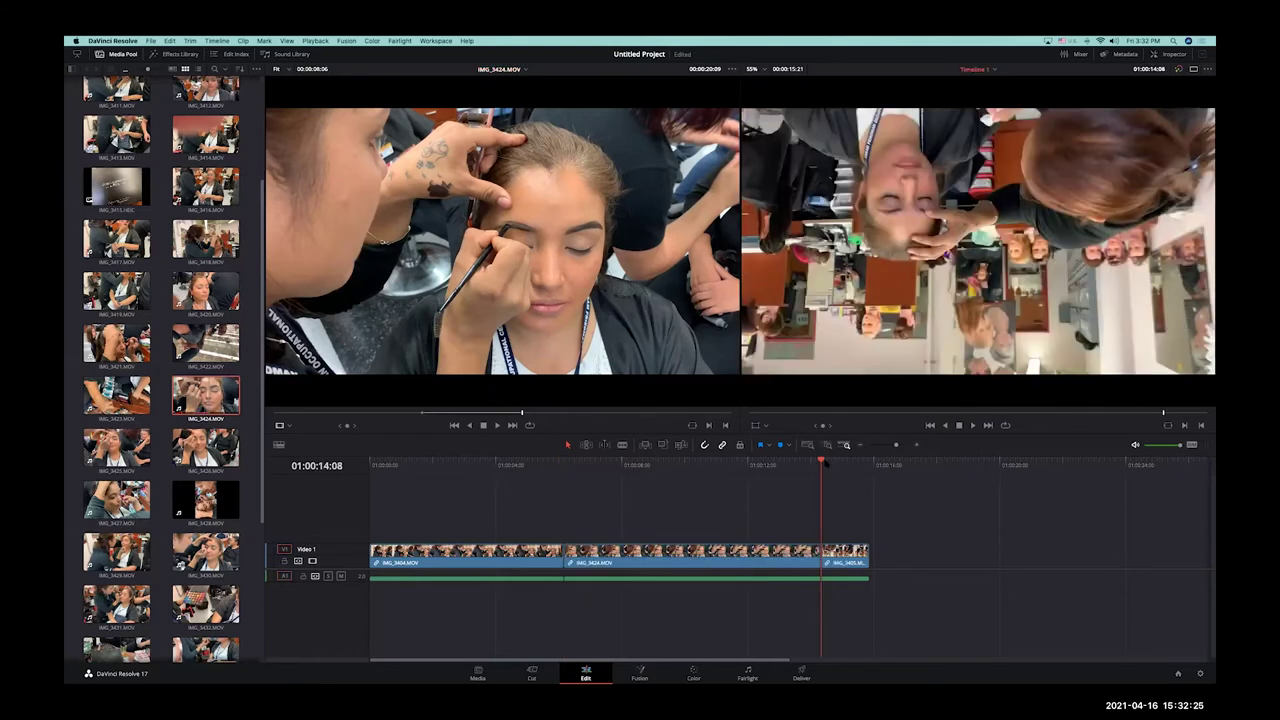
# Step: Move the playhead back to 01:00:11:10, undo the replace edit, and return to the edit types page
pyautogui.moveTo(822, 462); pyautogui.dragTo(569, 497)
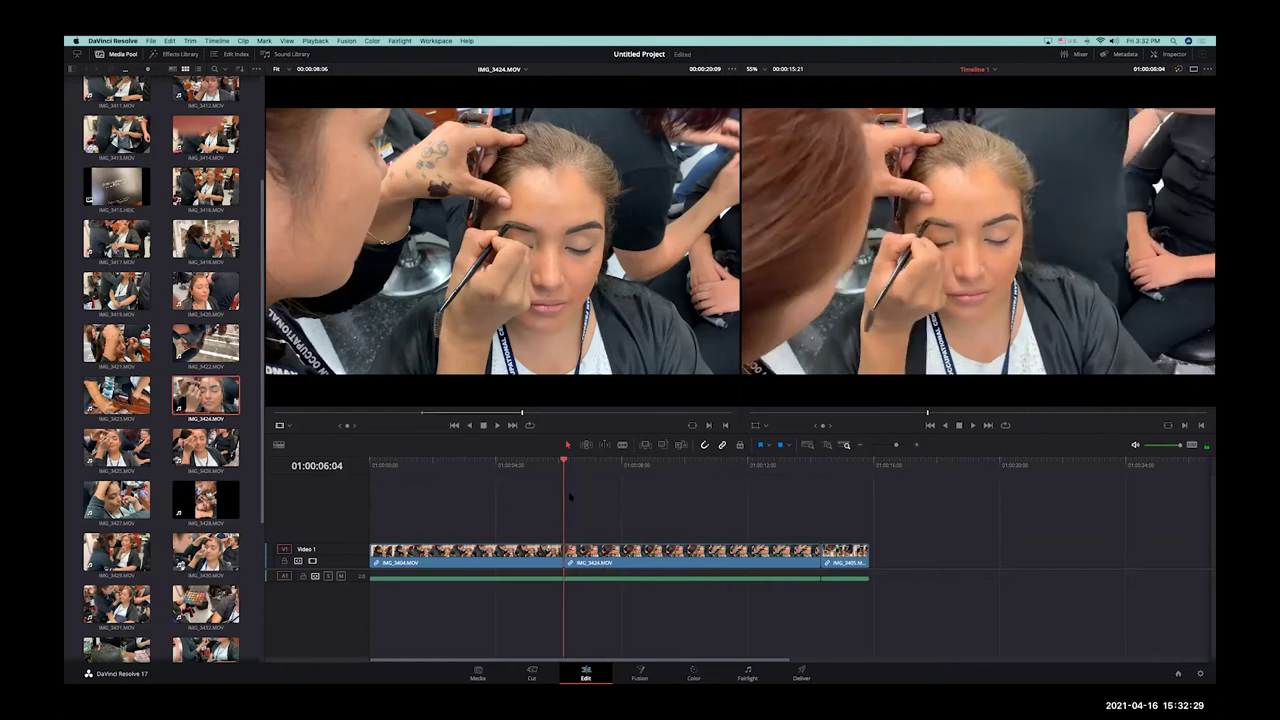
pyautogui.press('super+z')
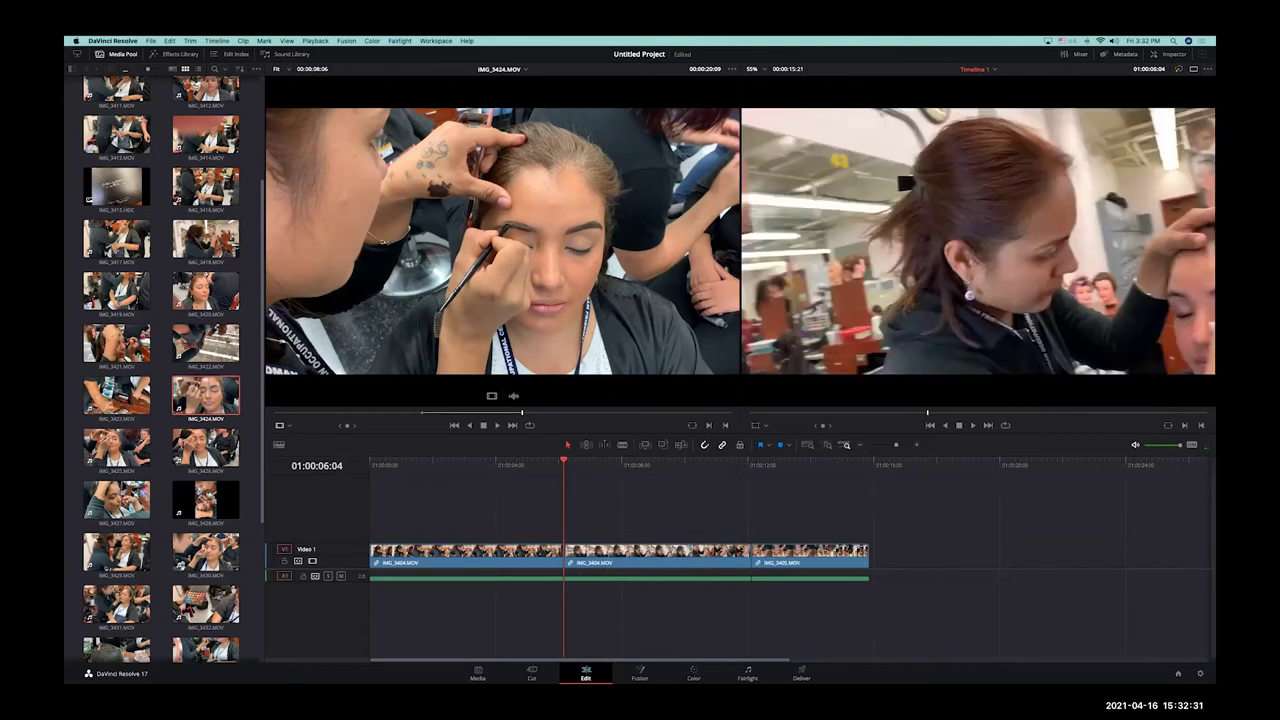
pyautogui.press('super+Tab')
# Step: Review Overwrite, Replace and Place on Top, then replace Timeline 1's middle clip with IMG_3424.MOV
pyautogui.scroll(5, 640, 430)
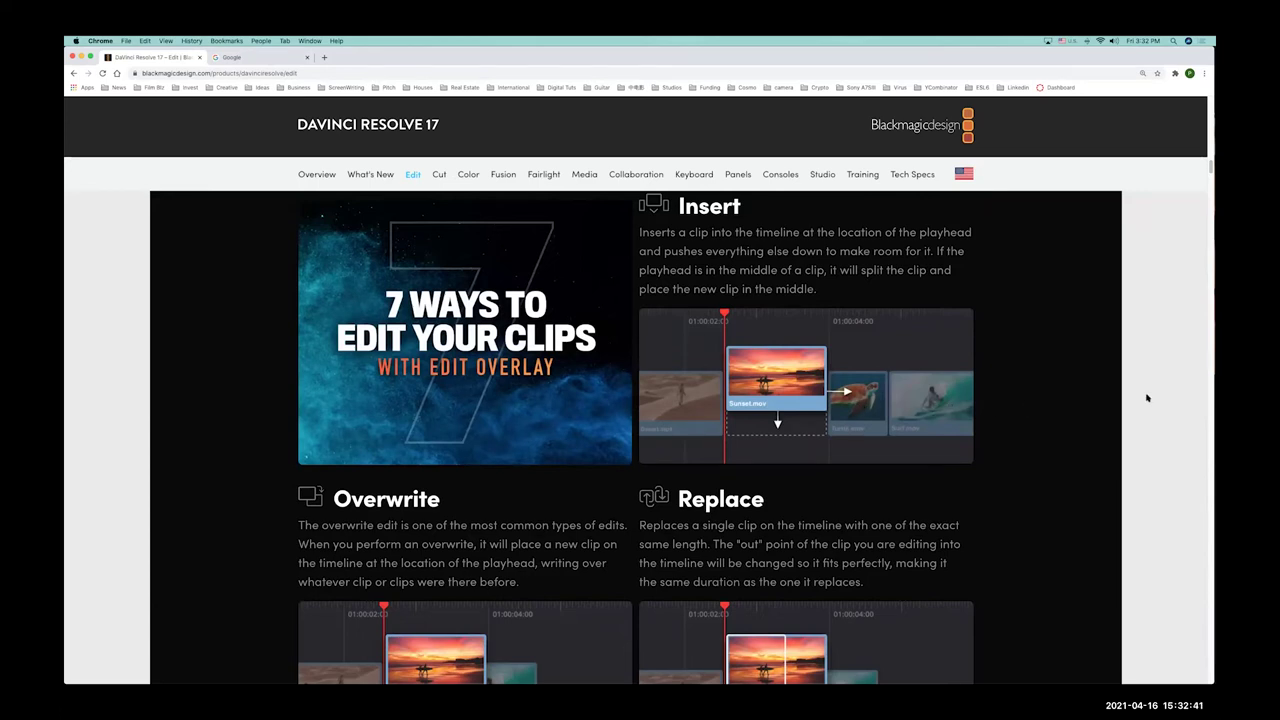
pyautogui.scroll(-5, 929, 401)
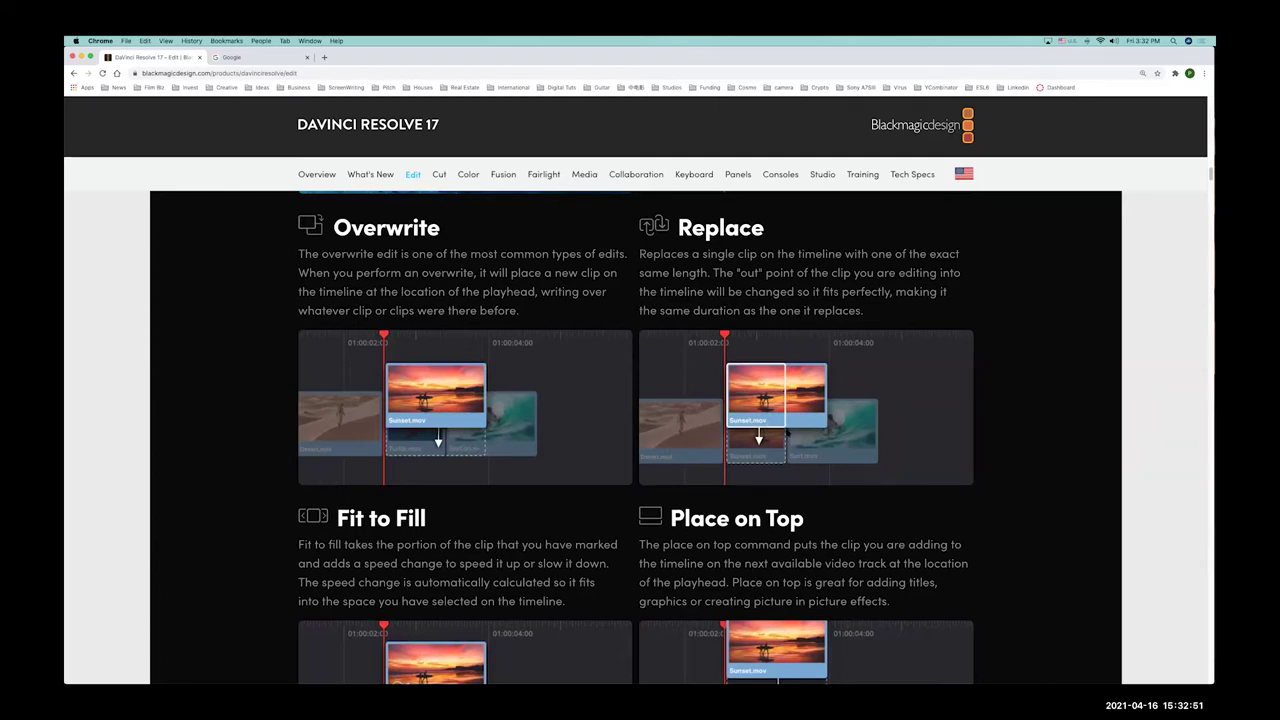
pyautogui.scroll(-1, 786, 430)
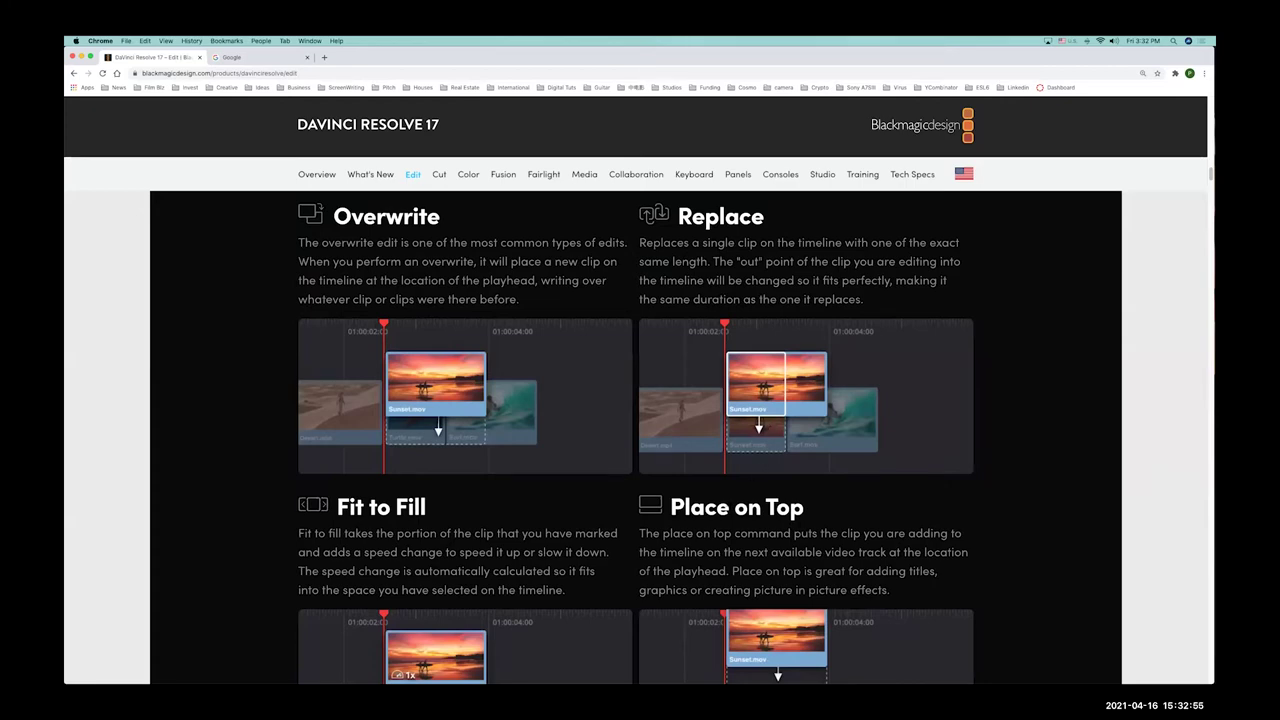
pyautogui.press('super+Tab')
pyautogui.moveTo(563, 325); pyautogui.dragTo(1183, 217)
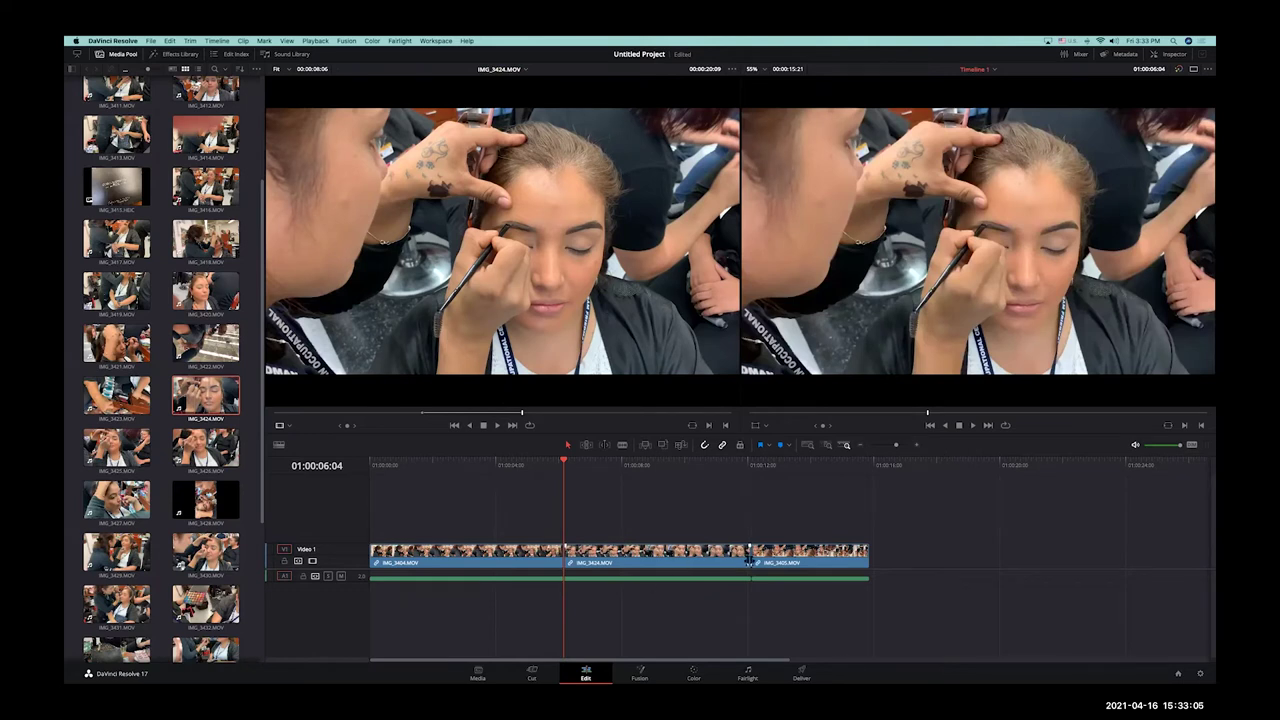
# Step: Scrub and play back the timeline to preview the IMG_3424.MOV replacement
pyautogui.moveTo(566, 462)
pyautogui.mouseDown()
pyautogui.moveTo(525, 462)
pyautogui.moveTo(637, 462)
pyautogui.moveTo(563, 470)
pyautogui.moveTo(557, 485)
pyautogui.mouseUp()
pyautogui.press('space')
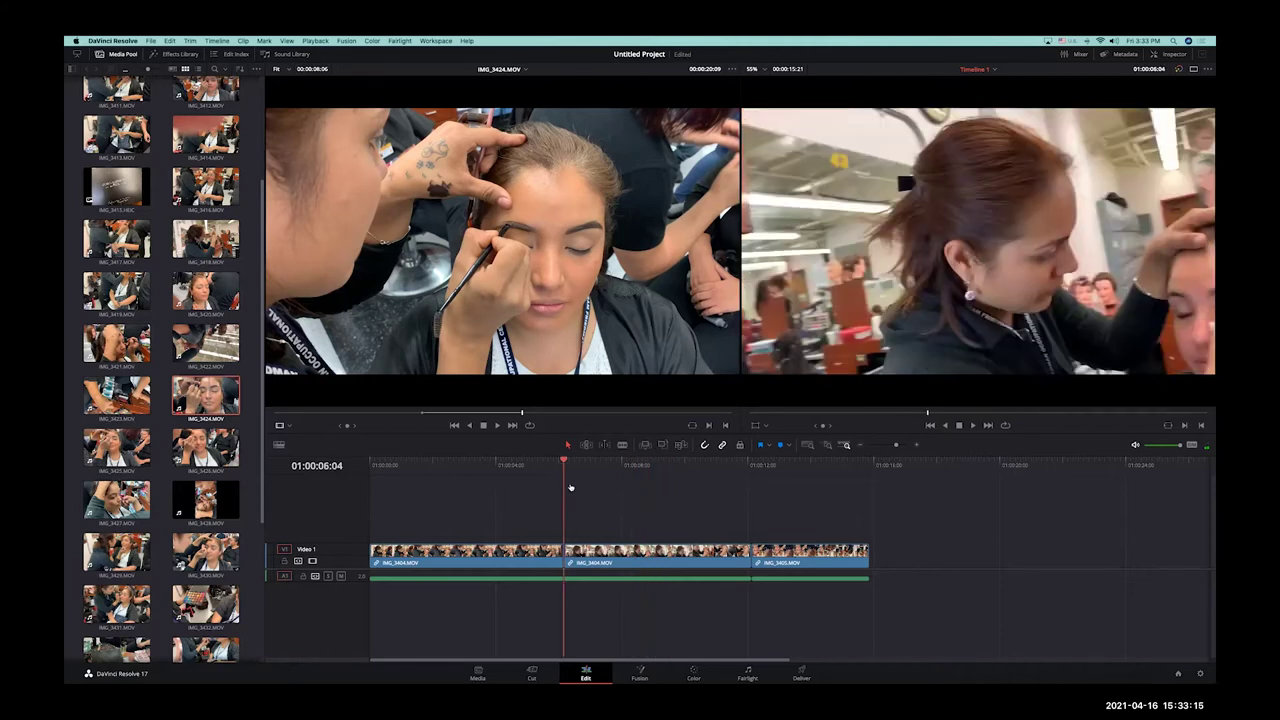
pyautogui.press('super+Tab')
# Step: Read the Fit to Fill, Place on Top, Append at End and Ripple Overwrite descriptions
pyautogui.scroll(-2, 636, 438)
pyautogui.scroll(-4, 636, 438)
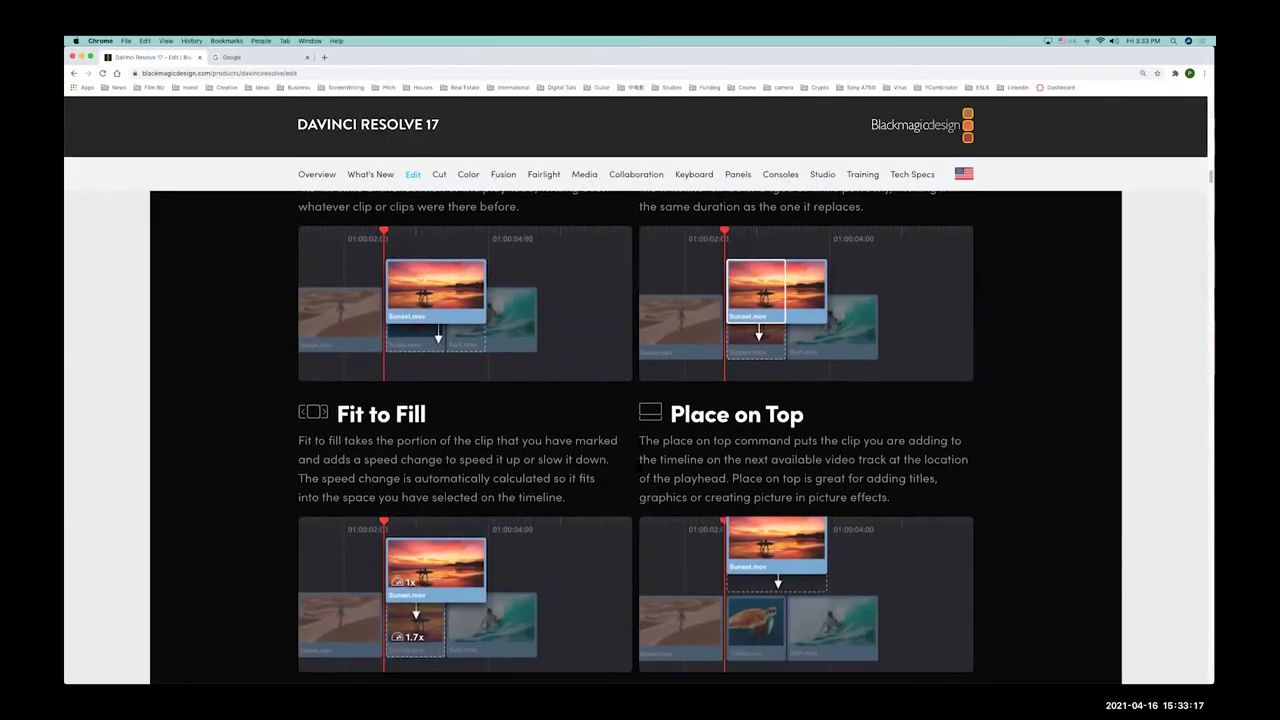
pyautogui.scroll(-1, 609, 487)
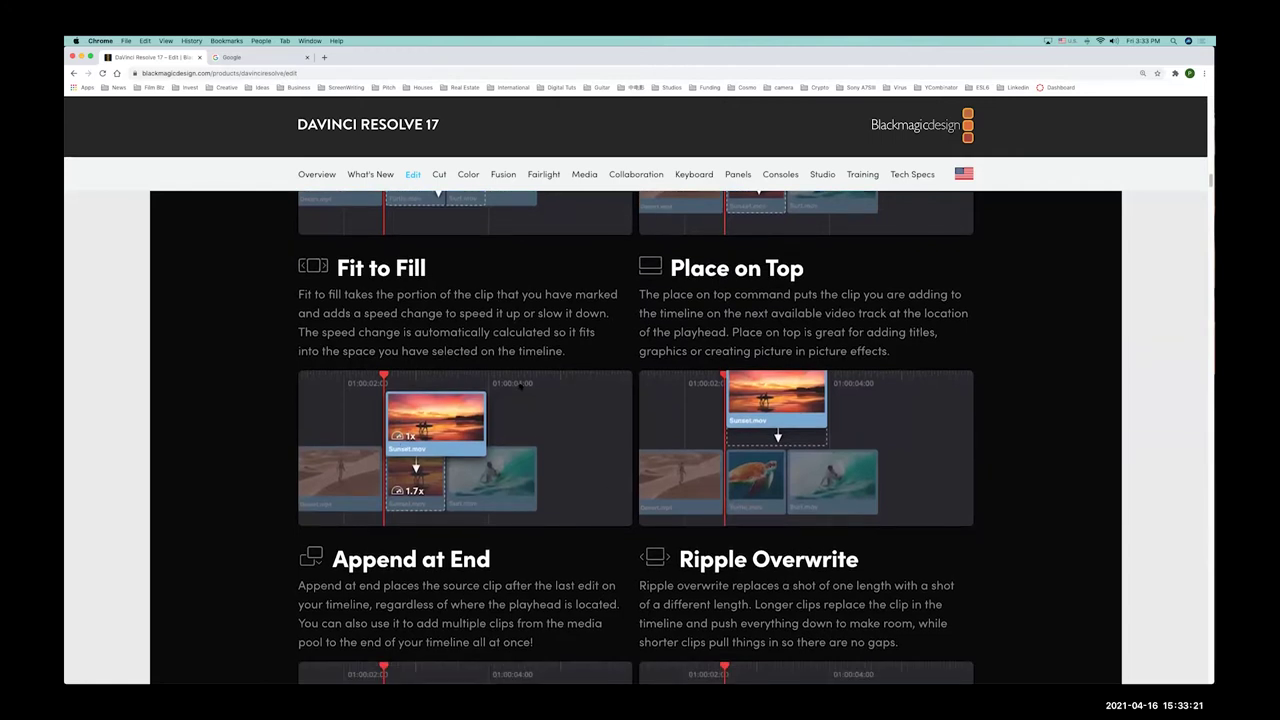
pyautogui.scroll(6, 741, 352)
pyautogui.scroll(-6, 788, 424)
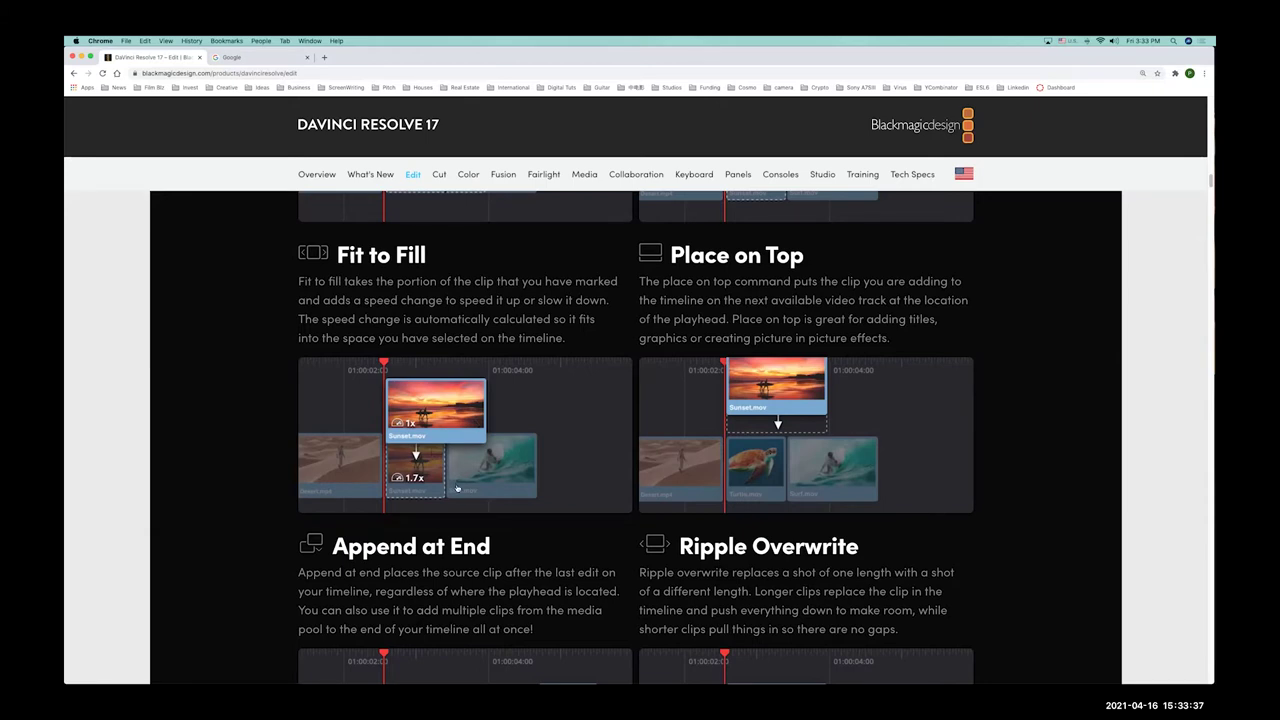
pyautogui.press('super+Tab')
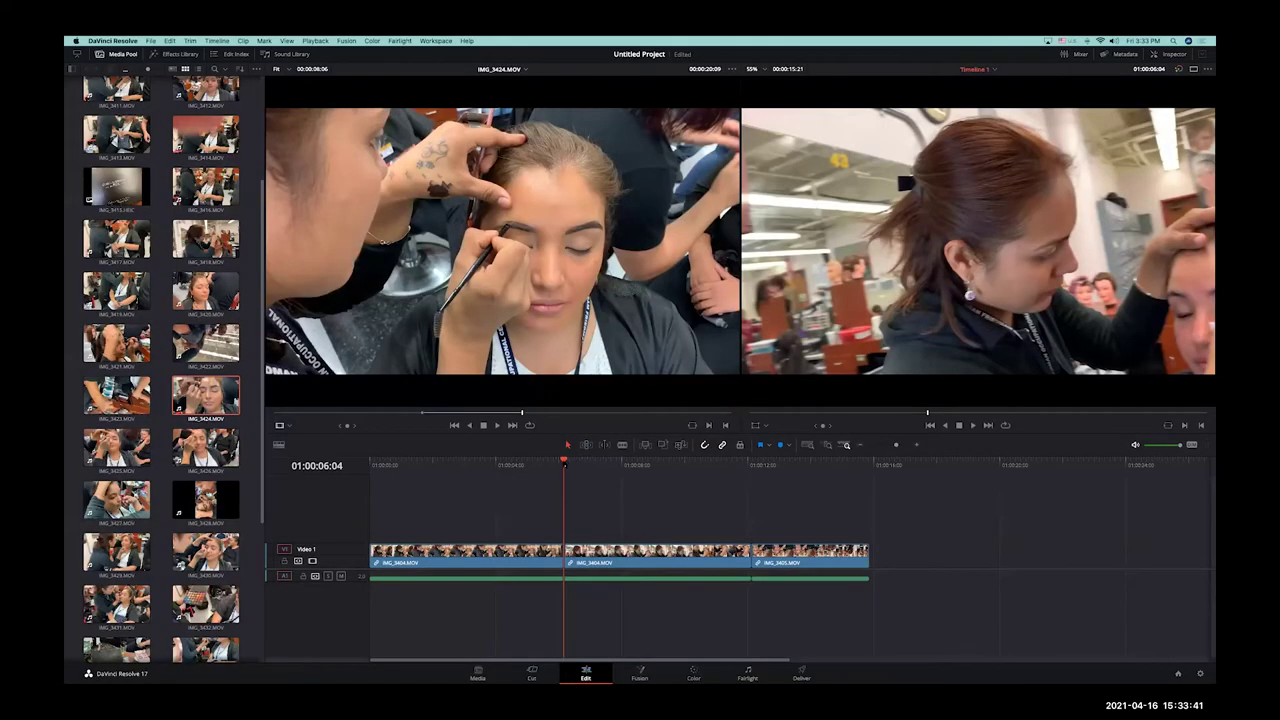
# Step: Mark a source out point and replace the middle clip with the 1:18-long IMG_3424 range
pyautogui.click(456, 413)
pyautogui.click(442, 412)
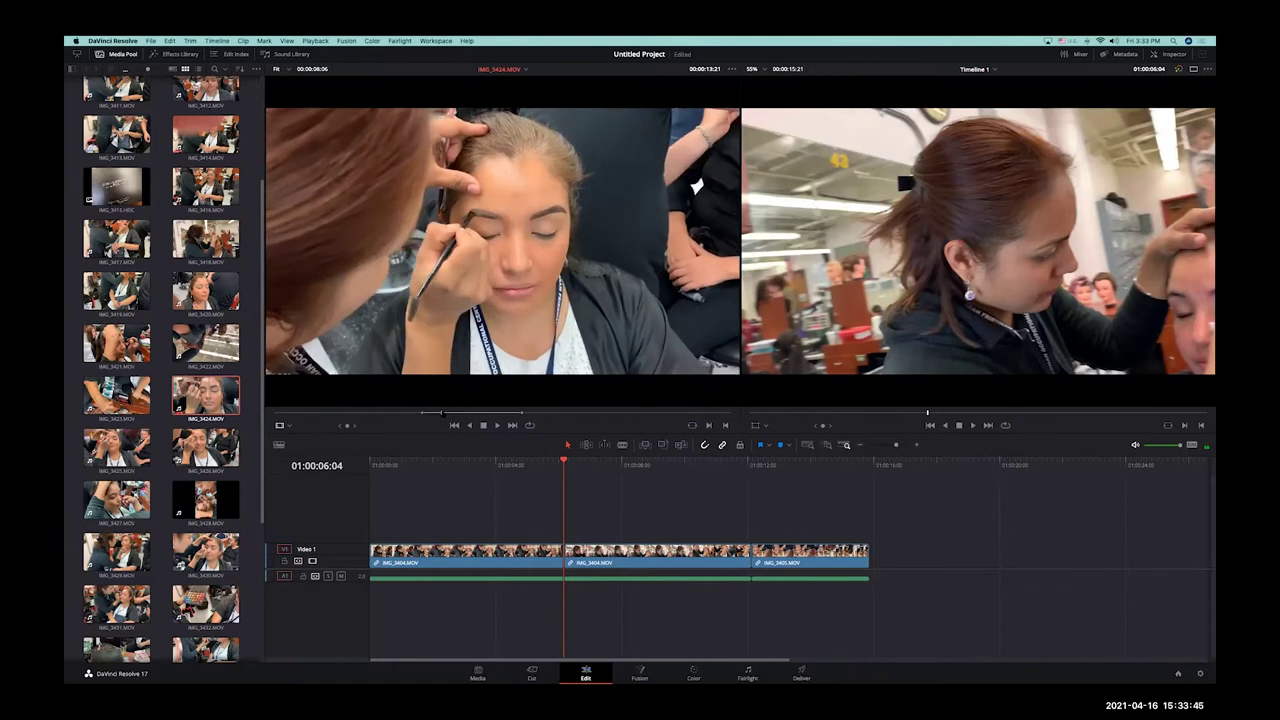
pyautogui.press('o')
pyautogui.click(651, 565)
pyautogui.moveTo(560, 262); pyautogui.dragTo(1170, 242)
# Step: Play the replaced clip from about 01:00:06, then undo to restore IMG_3404.MOV
pyautogui.click(640, 563)
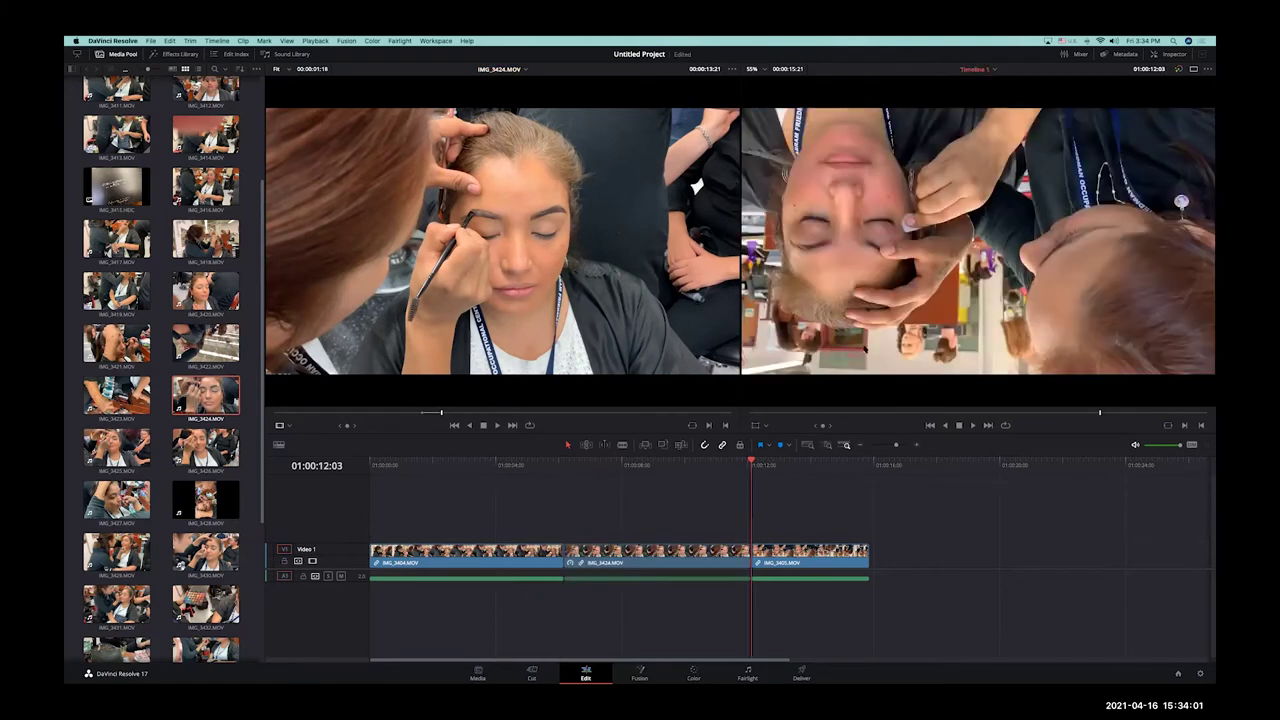
pyautogui.click(554, 464)
pyautogui.press('space')
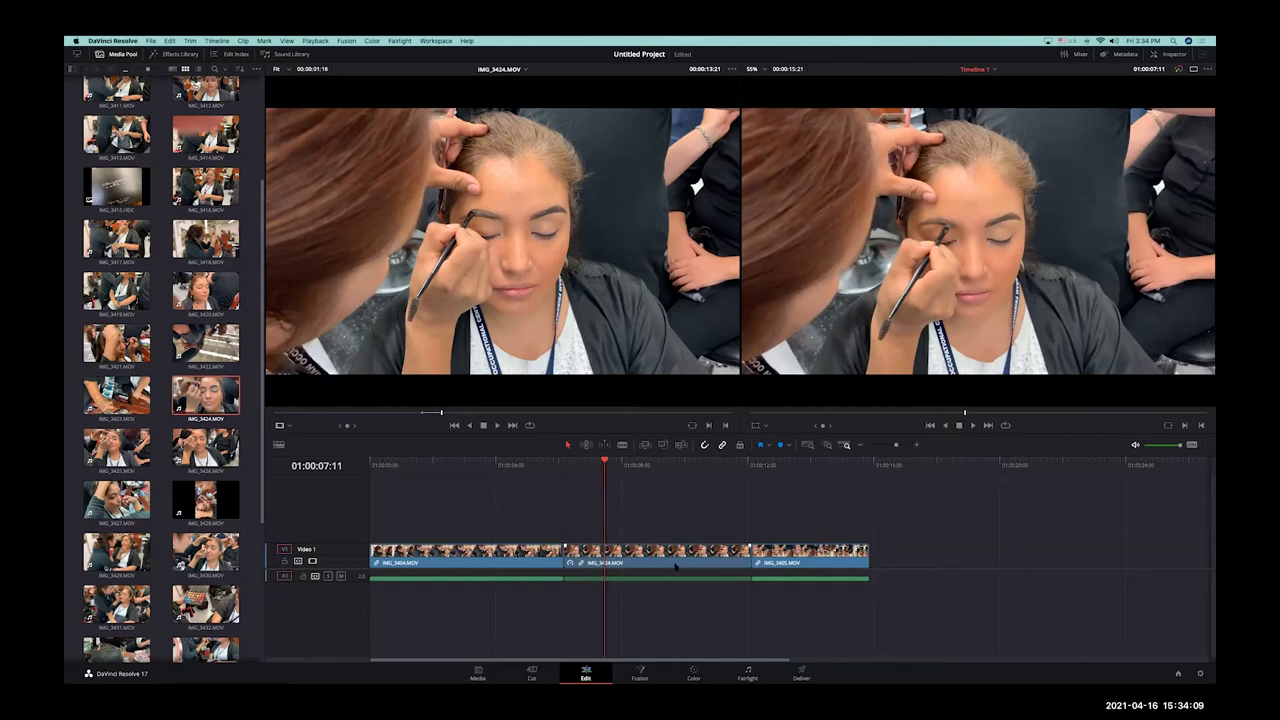
pyautogui.press('space')
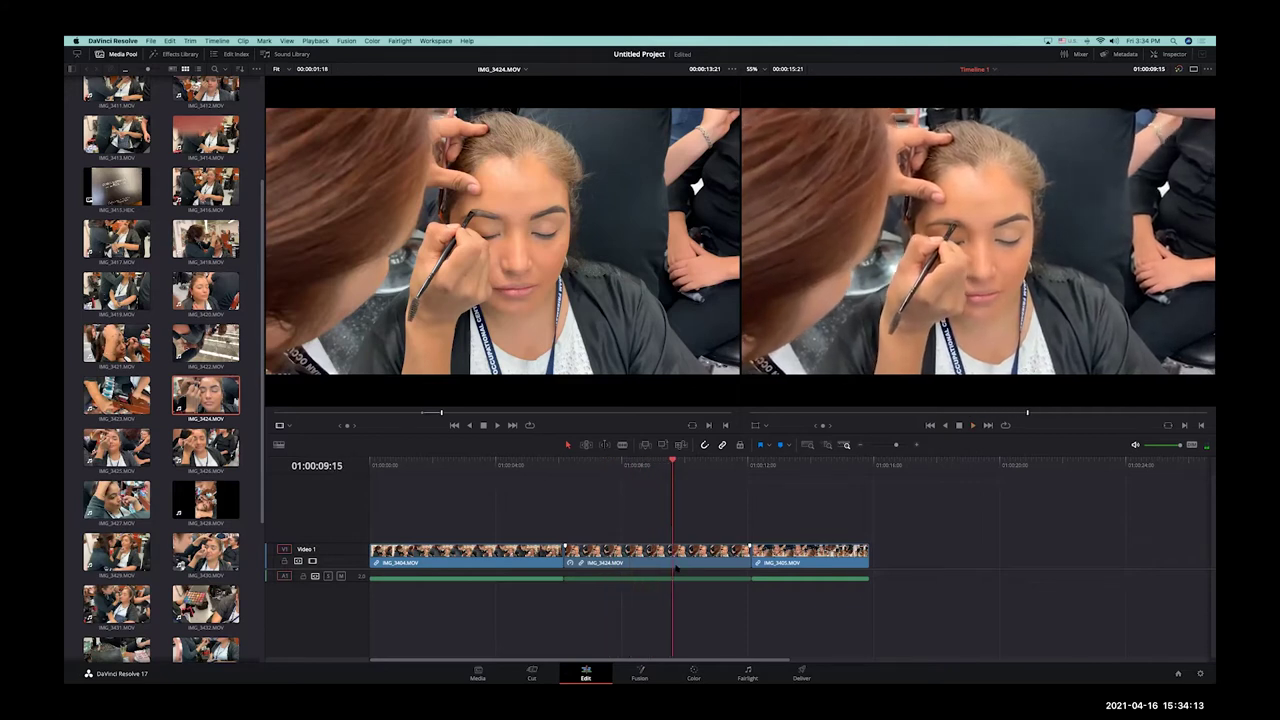
pyautogui.press('super+z')
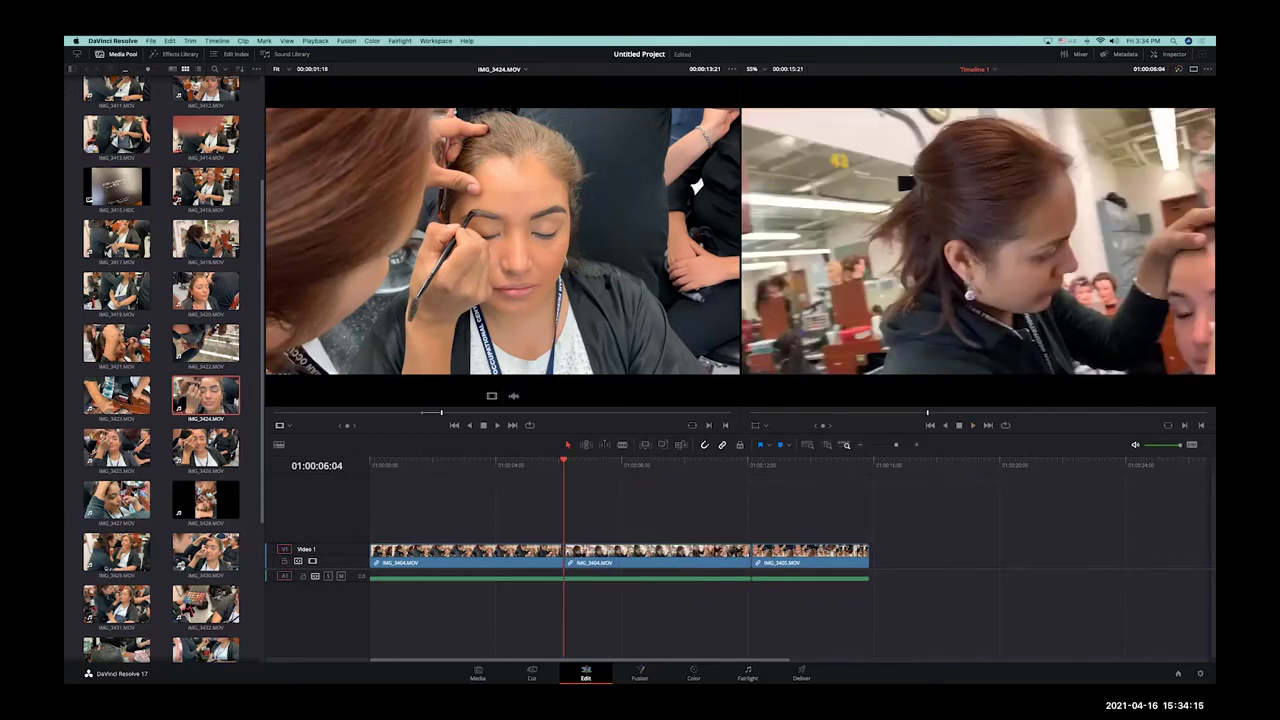
pyautogui.press('super+Tab')
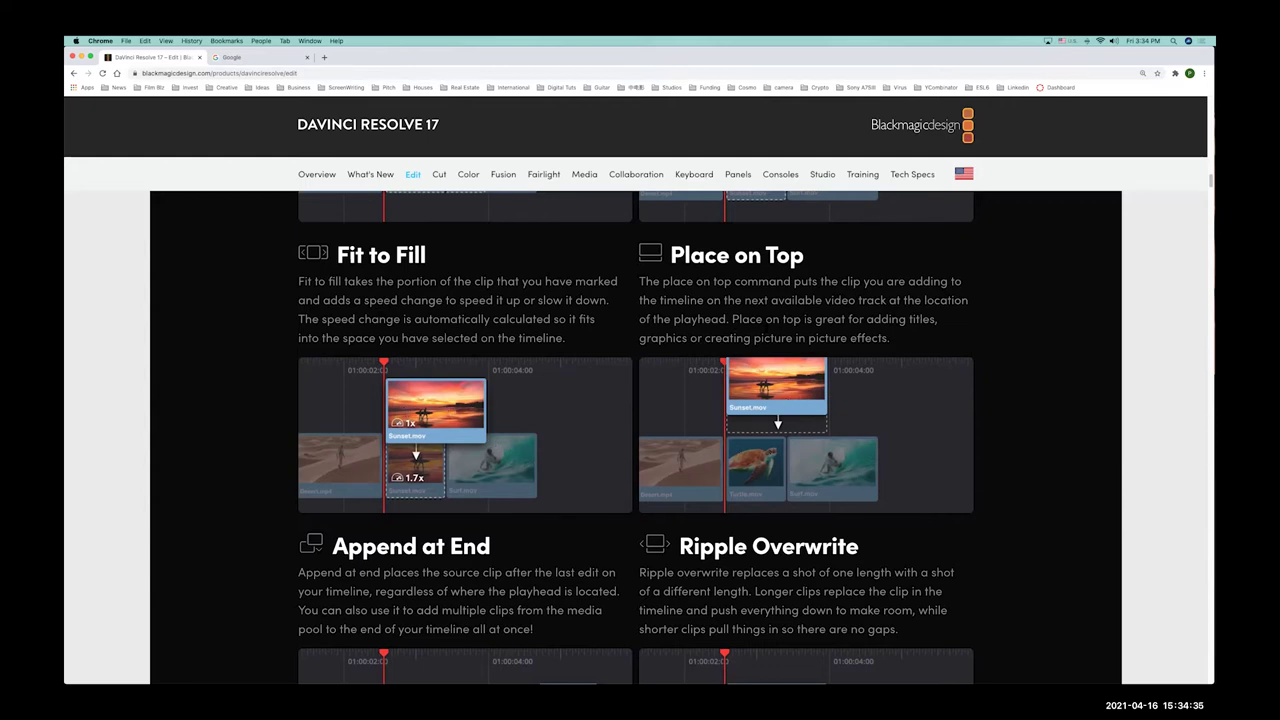
# Step: Place IMG_3424.MOV on a new Video 2 track above the middle clip and preview it
pyautogui.press('super+Tab')
pyautogui.moveTo(205, 395); pyautogui.dragTo(1168, 266)
pyautogui.moveTo(569, 464); pyautogui.dragTo(602, 464)
pyautogui.click(589, 527)
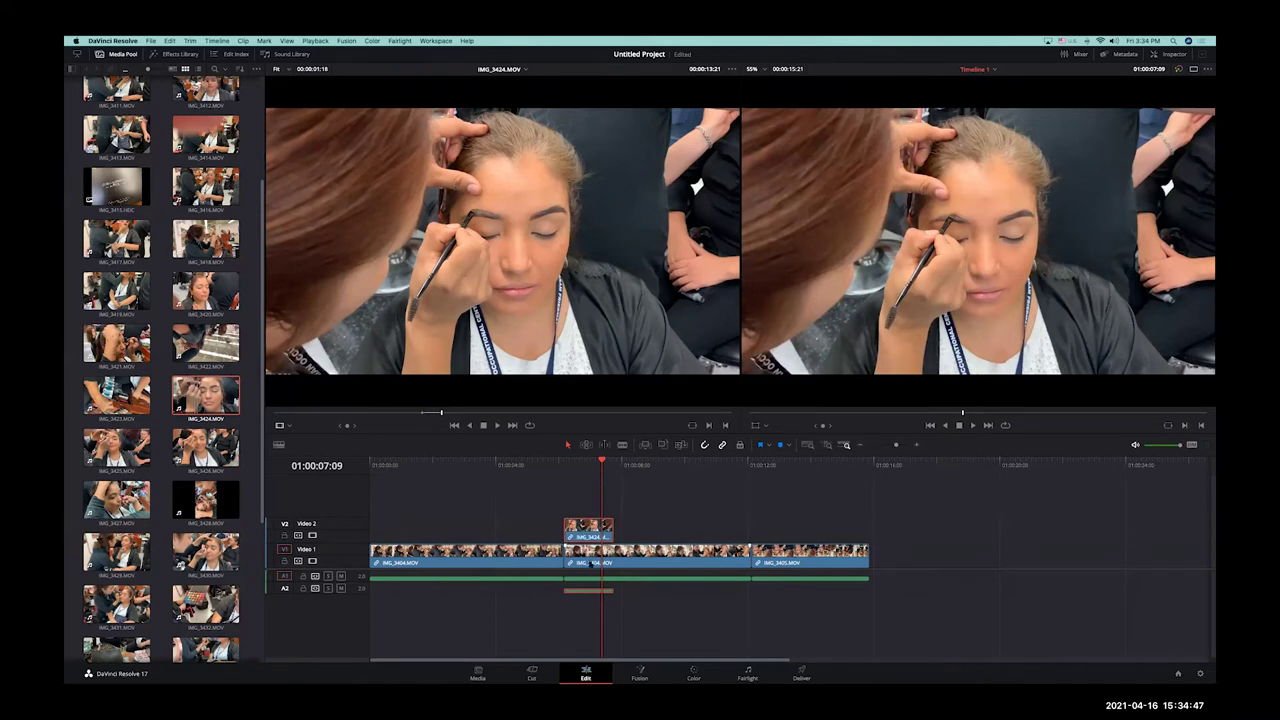
# Step: Undo the Video 2 clip, then ripple-overwrite the middle clip with the short IMG_3424 range
pyautogui.click(591, 562)
pyautogui.click(588, 527)
pyautogui.press('super+z')
pyautogui.moveTo(500, 240); pyautogui.dragTo(1188, 317)
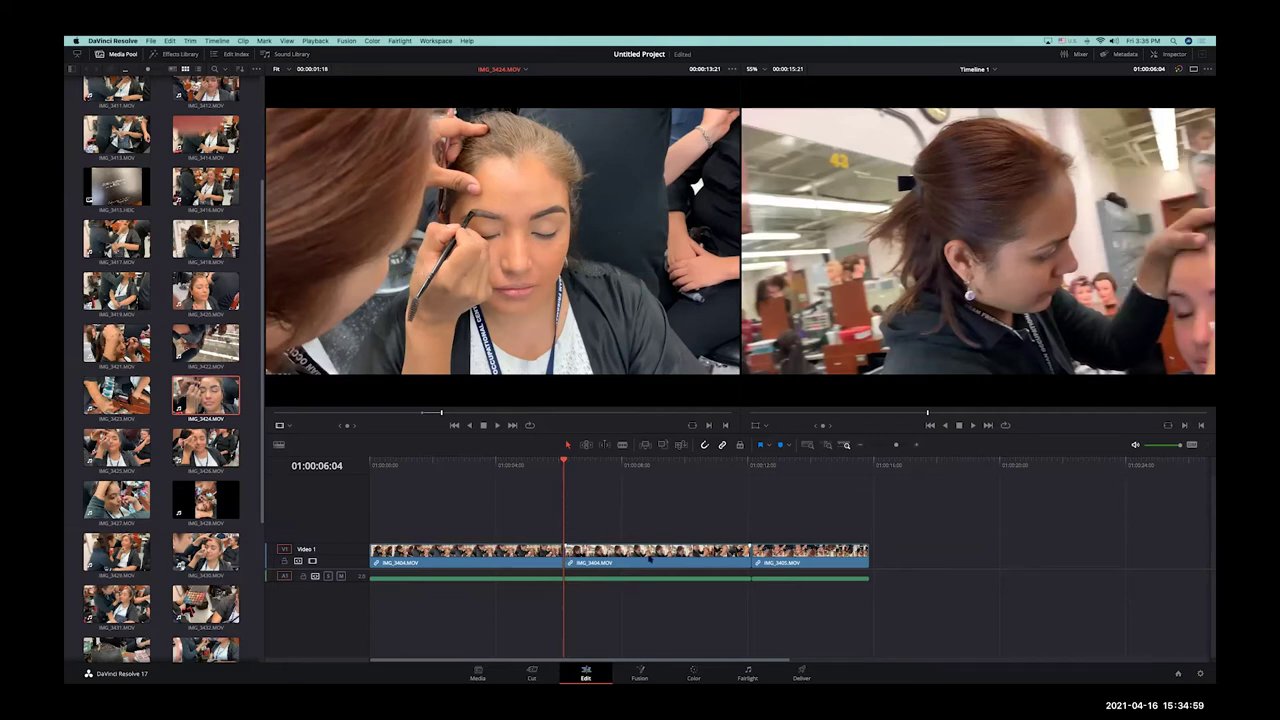
pyautogui.moveTo(543, 303); pyautogui.dragTo(1150, 315)
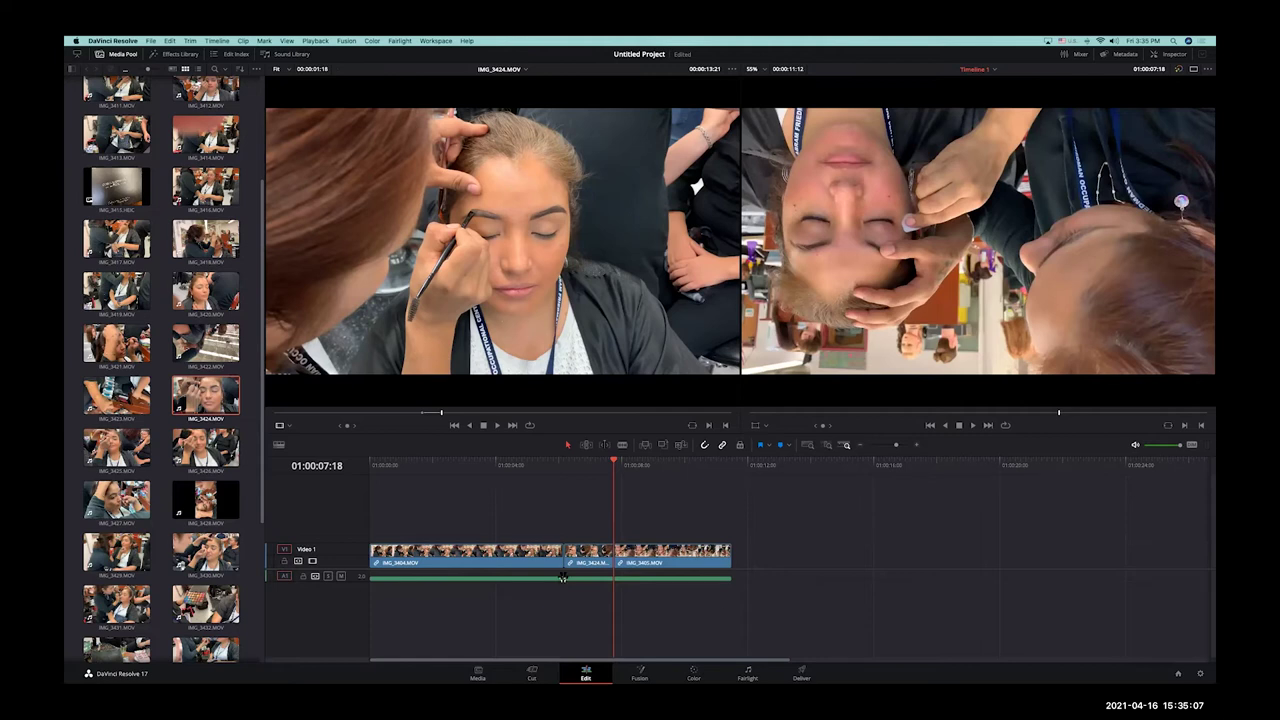
# Step: Read the Automatically Trim and Tighten, Roll, Ripple, Slip and Slide explanations
pyautogui.press('super+Tab')
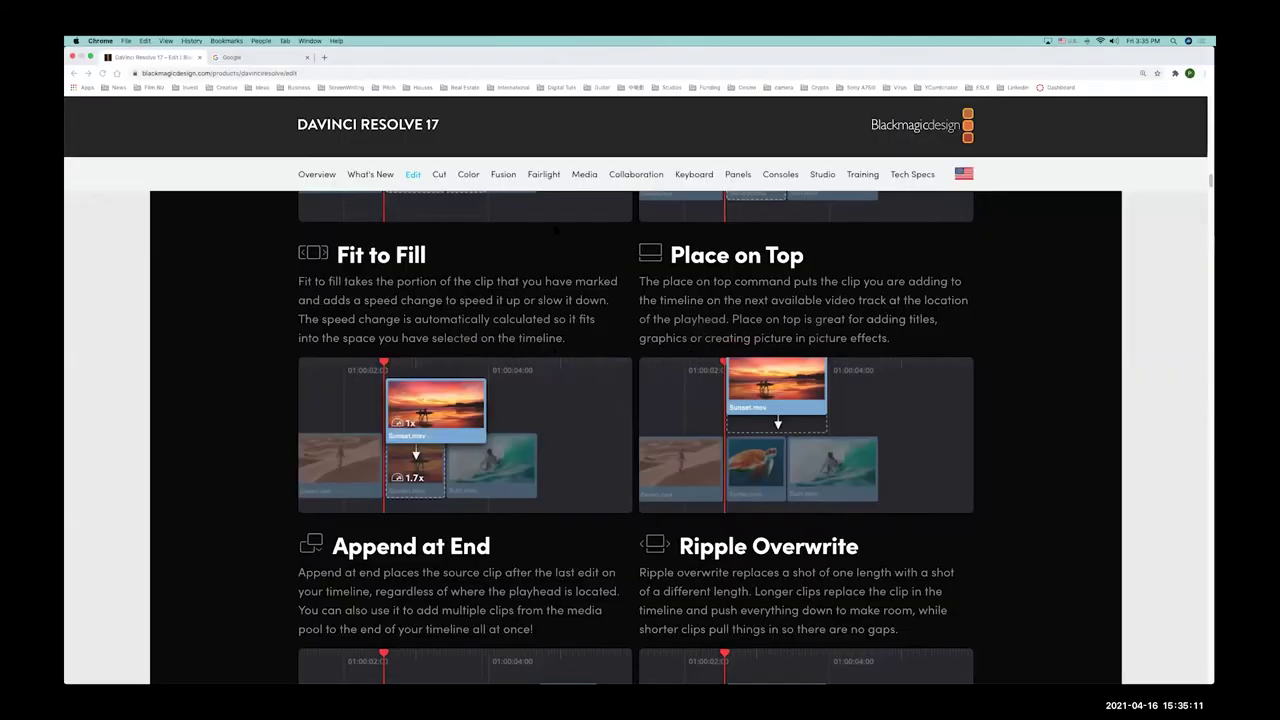
pyautogui.scroll(-2, 551, 336)
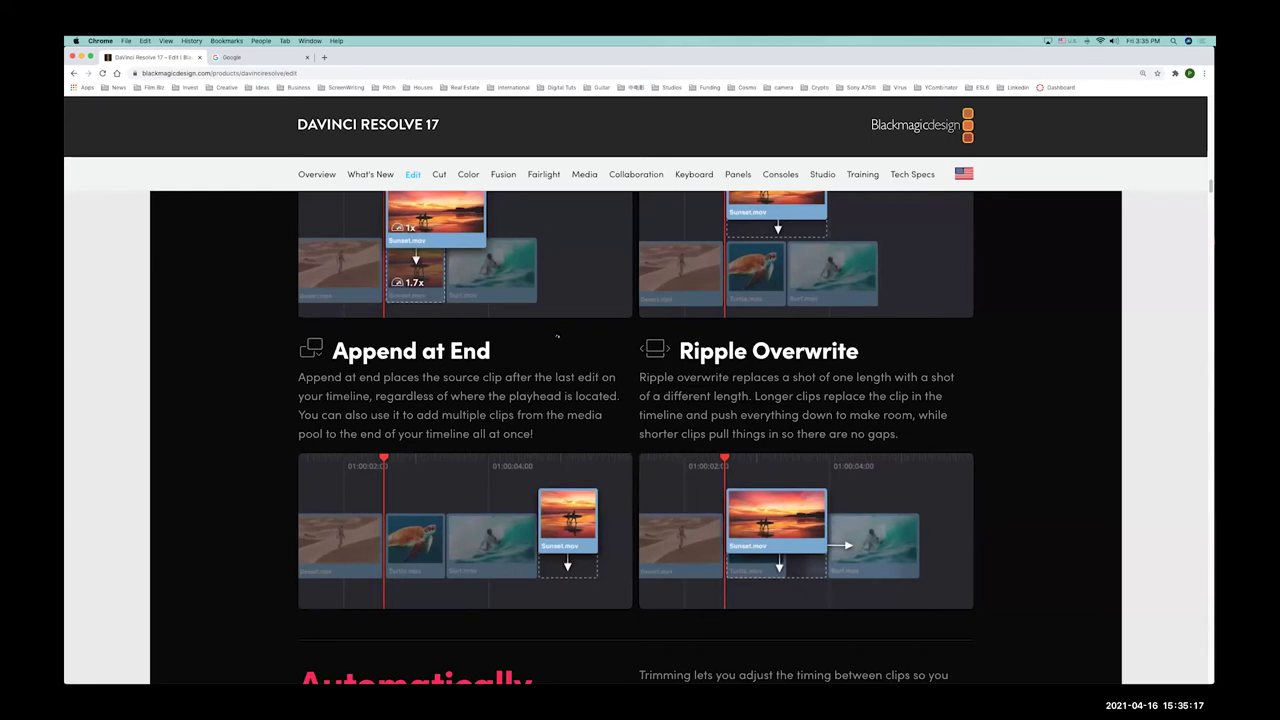
pyautogui.scroll(-5, 557, 337)
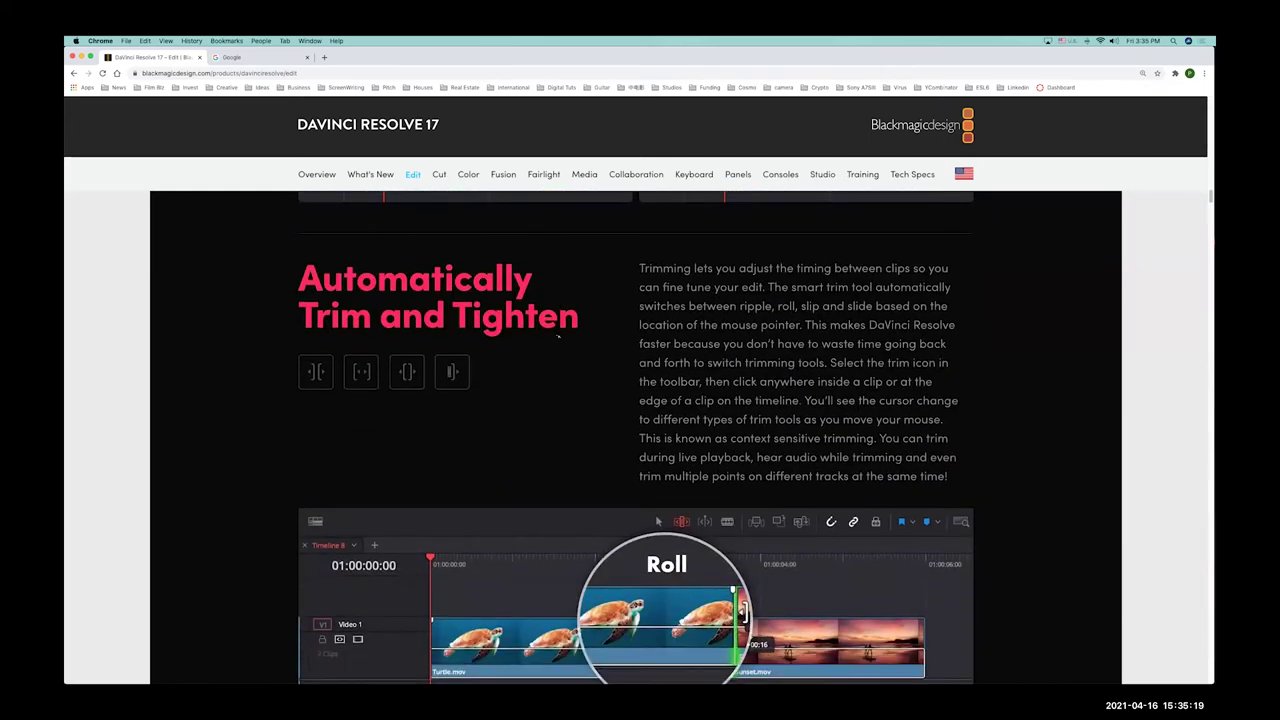
pyautogui.scroll(-2, 557, 336)
pyautogui.scroll(-2, 557, 336)
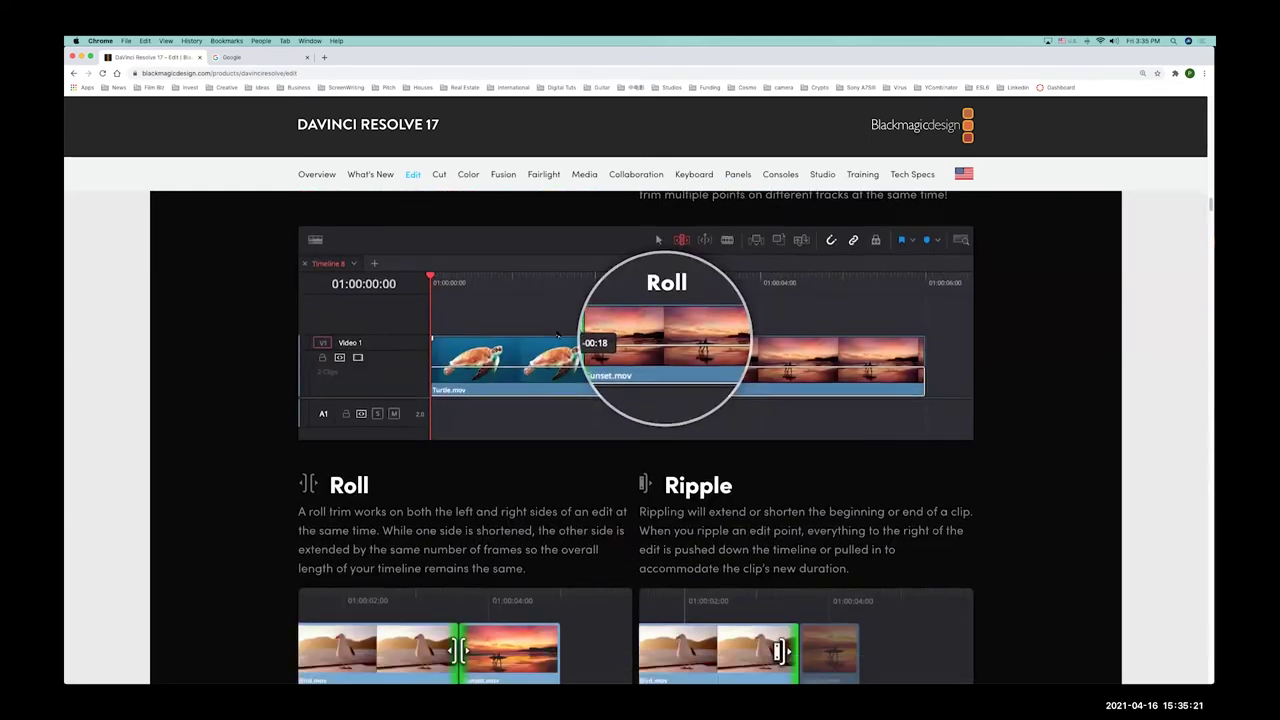
pyautogui.scroll(-1, 557, 336)
pyautogui.scroll(-1, 557, 335)
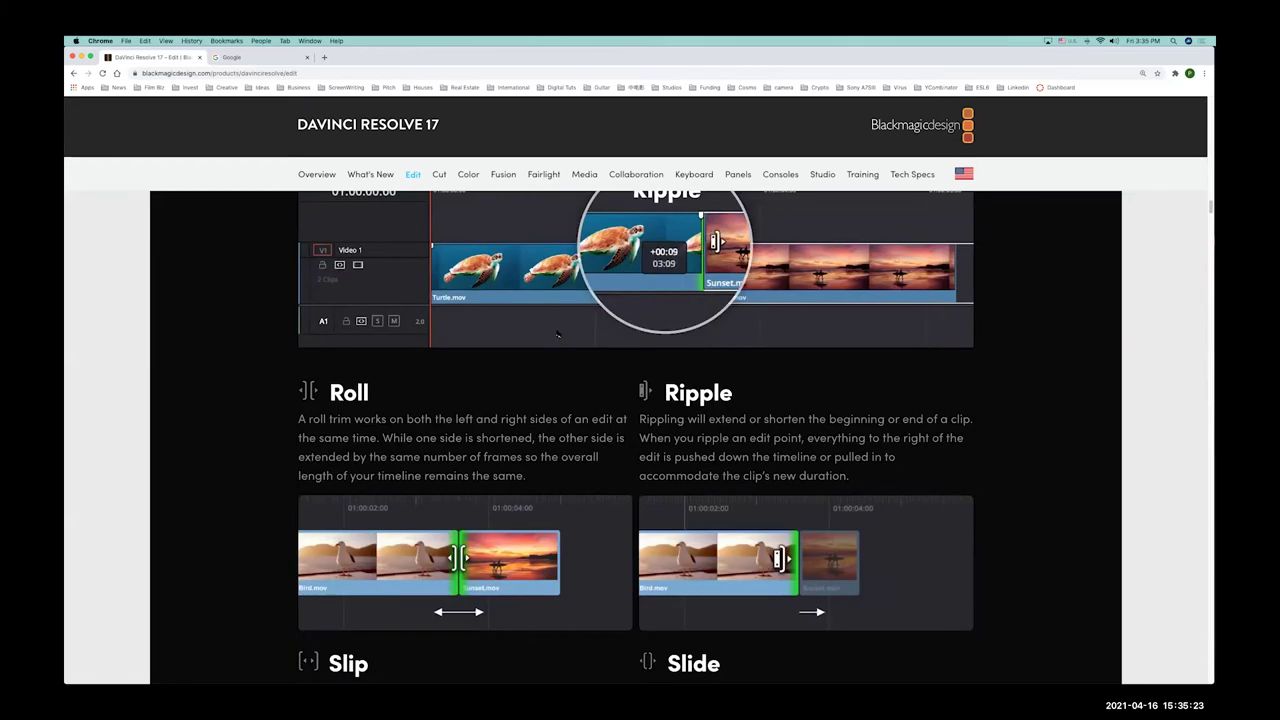
pyautogui.scroll(-2, 557, 334)
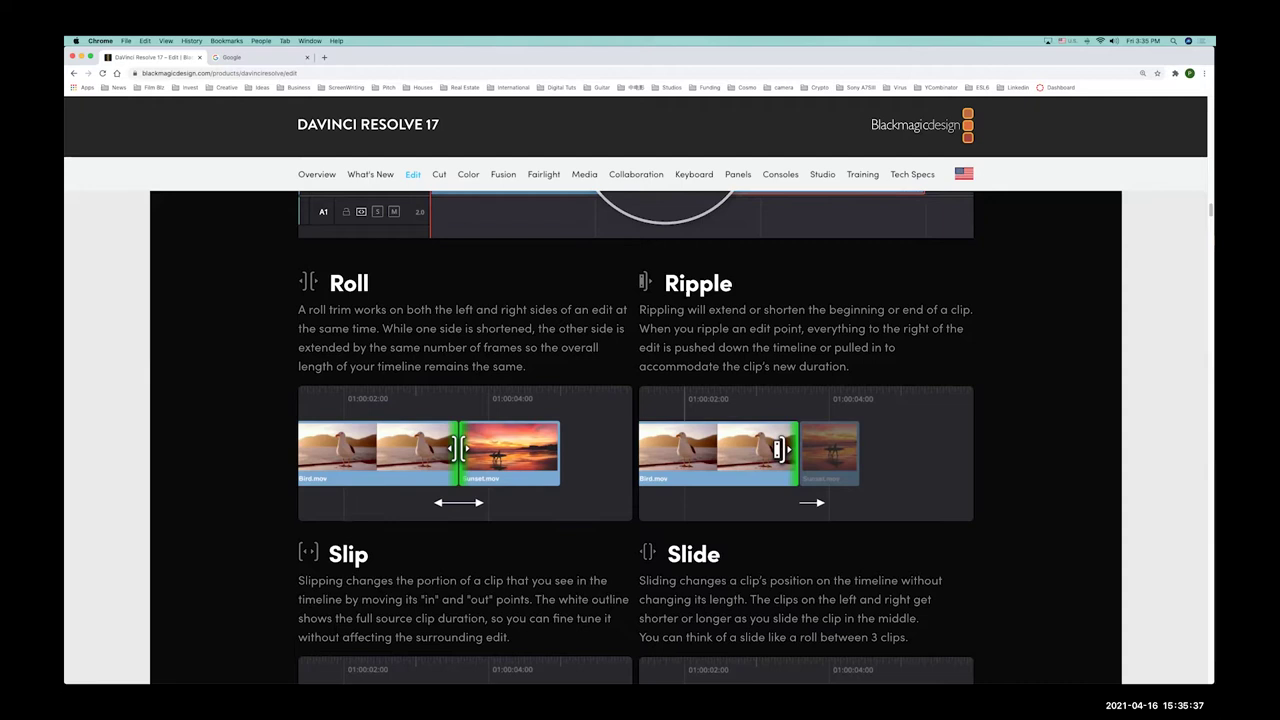
pyautogui.scroll(-1, 476, 501)
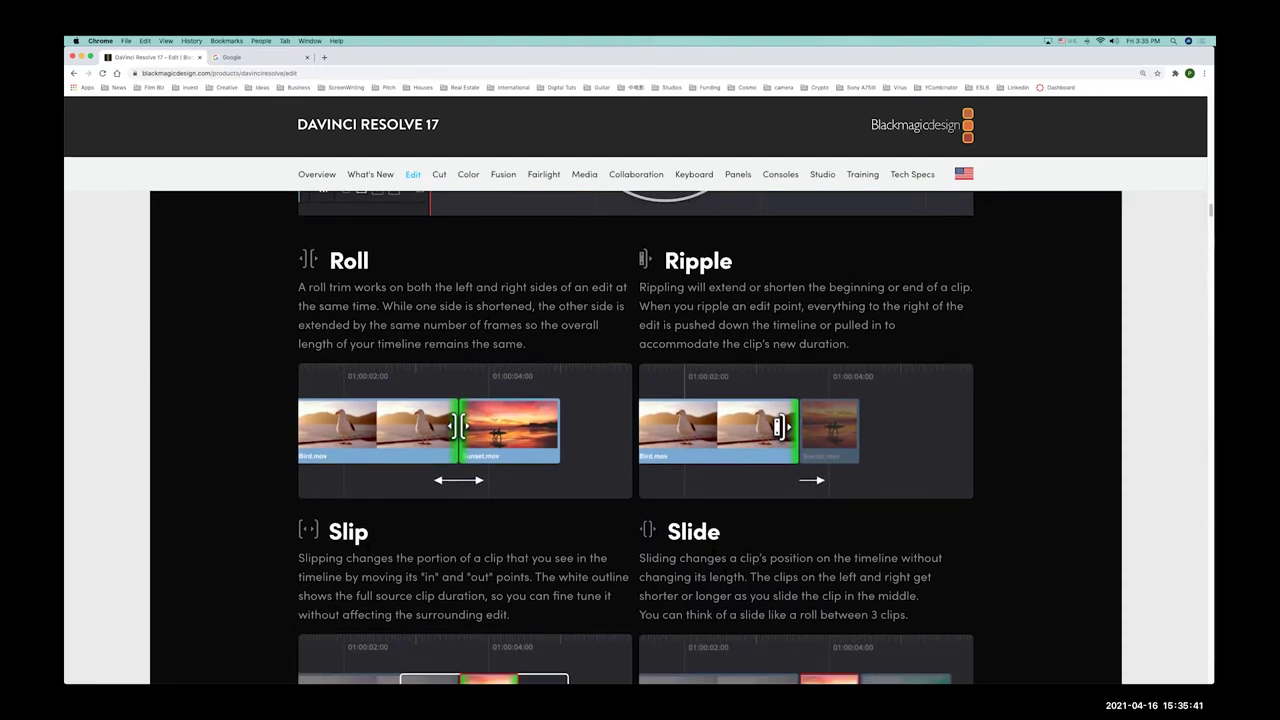
pyautogui.press('super+Tab')
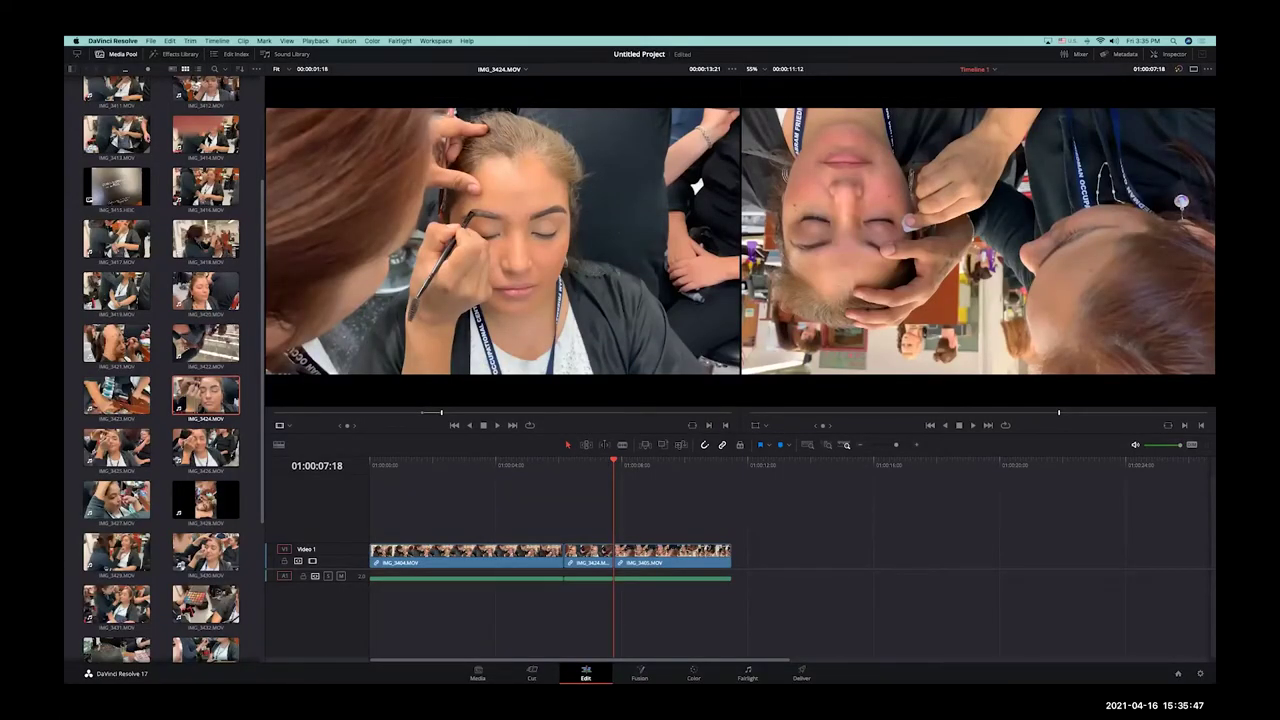
# Step: Load IMG_3404.MOV in the source viewer and pick a later frame
pyautogui.scroll(3, 205, 135)
pyautogui.doubleClick(116, 103)
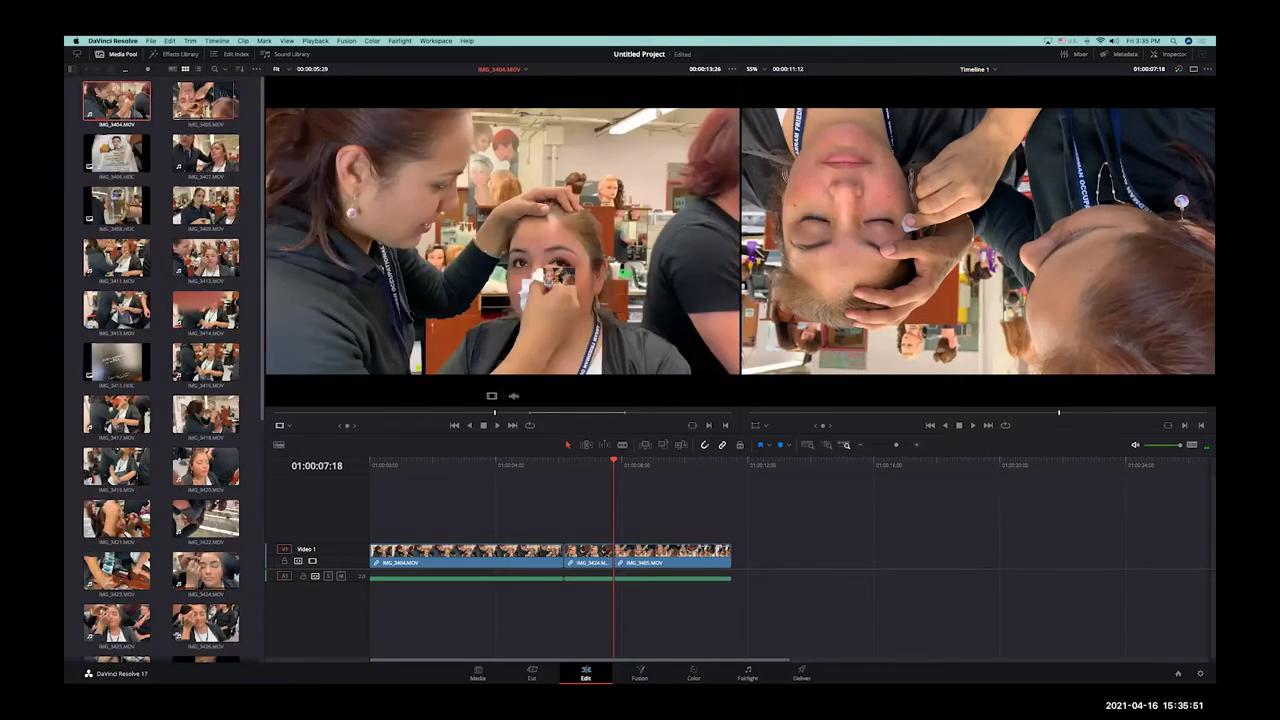
pyautogui.click(553, 413)
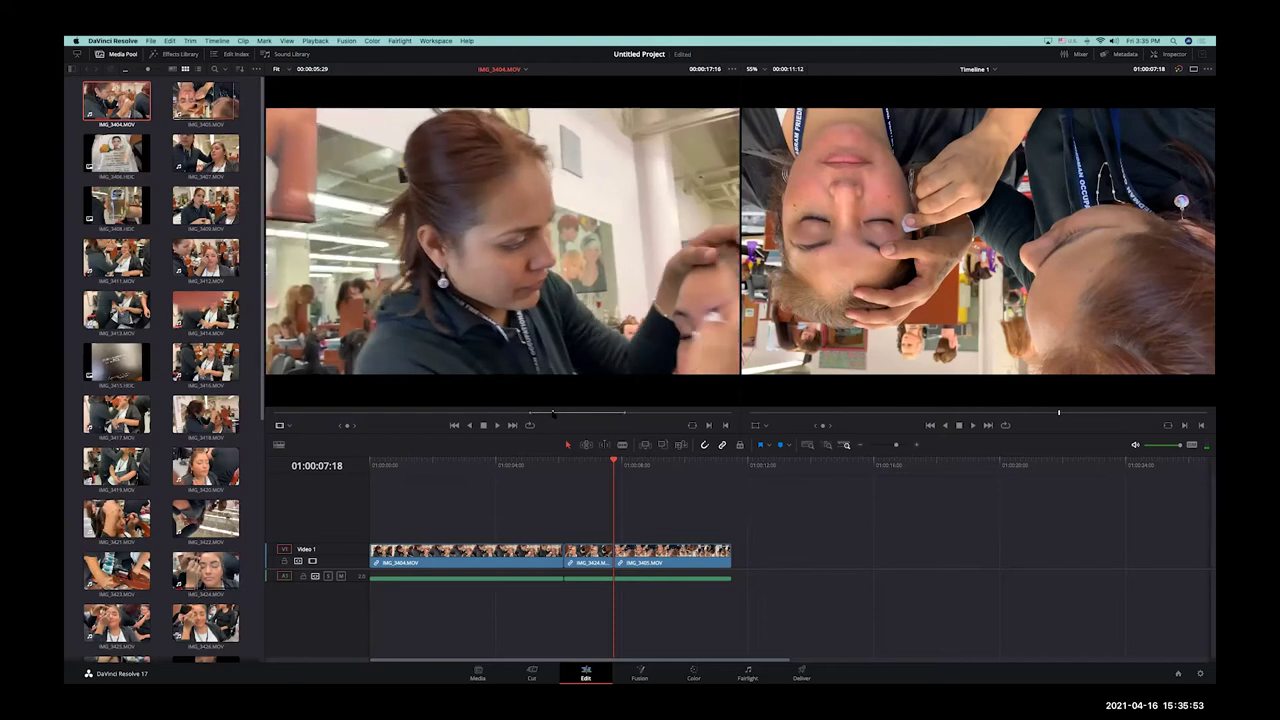
pyautogui.click(548, 413)
# Step: Delete the IMG_3424 clip and close the resulting gap so the clips join
pyautogui.click(592, 516)
pyautogui.press('j')
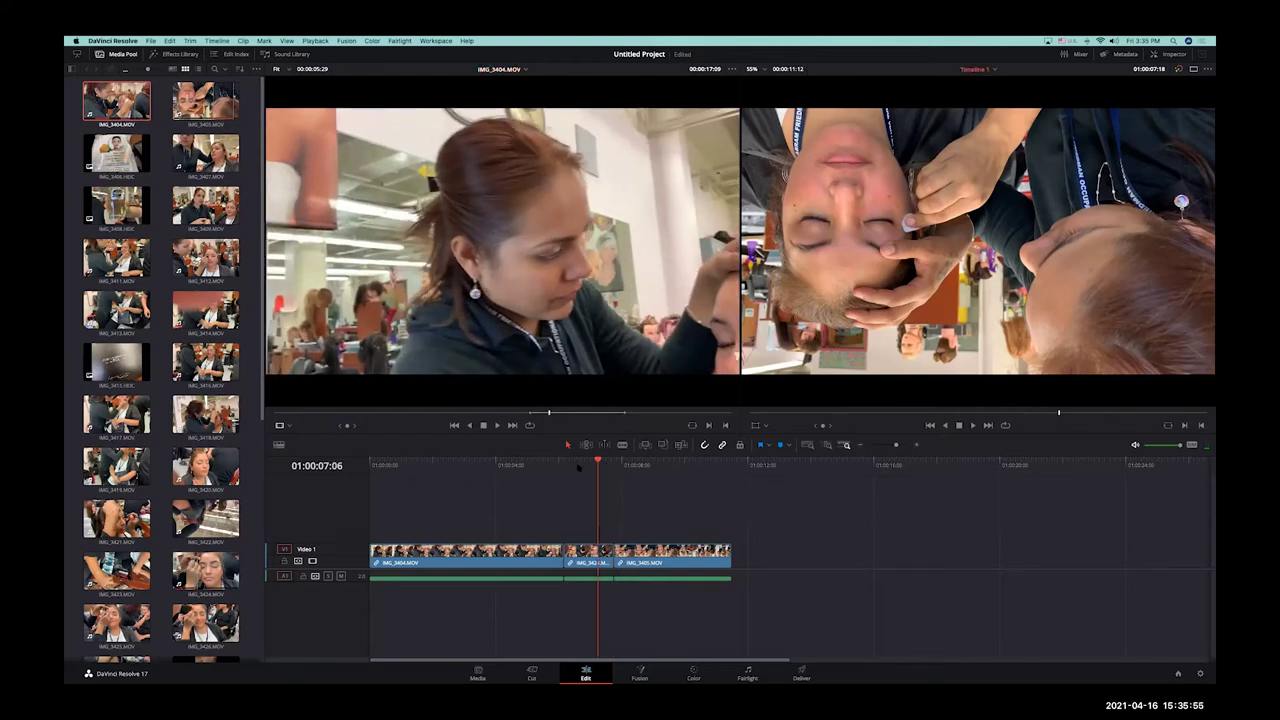
pyautogui.press('F10')
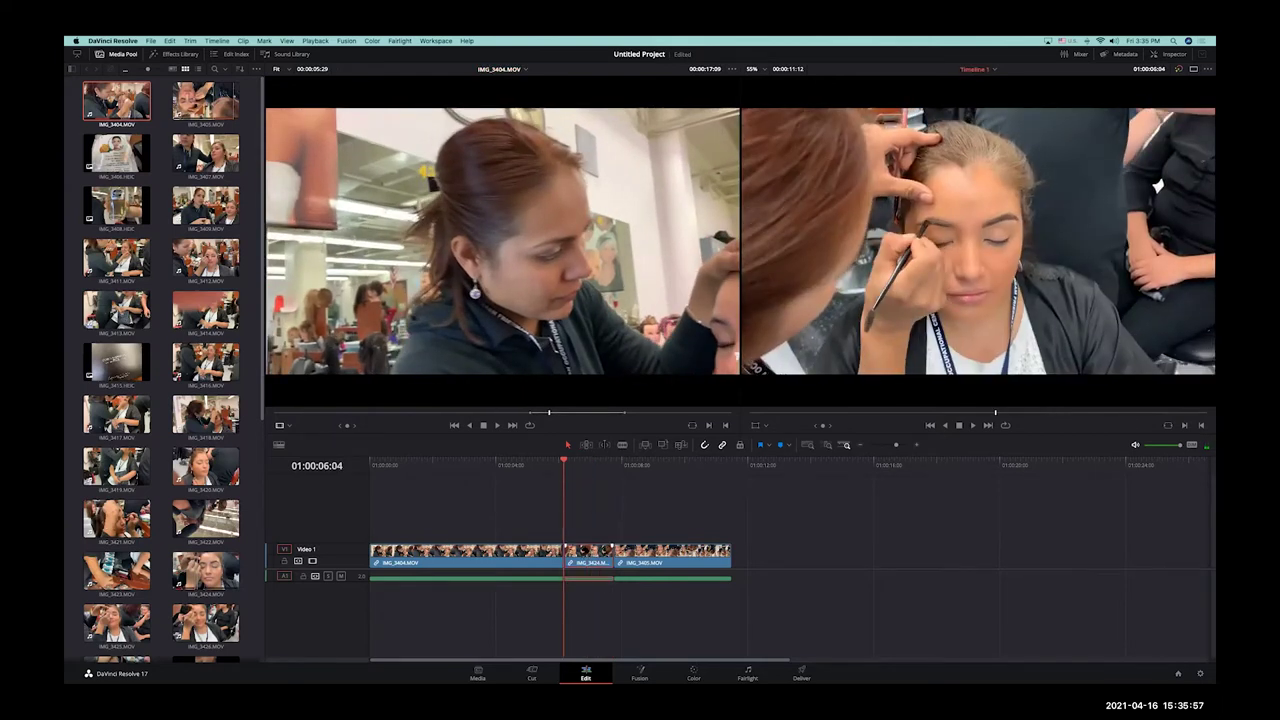
pyautogui.click(585, 549)
pyautogui.press('Delete')
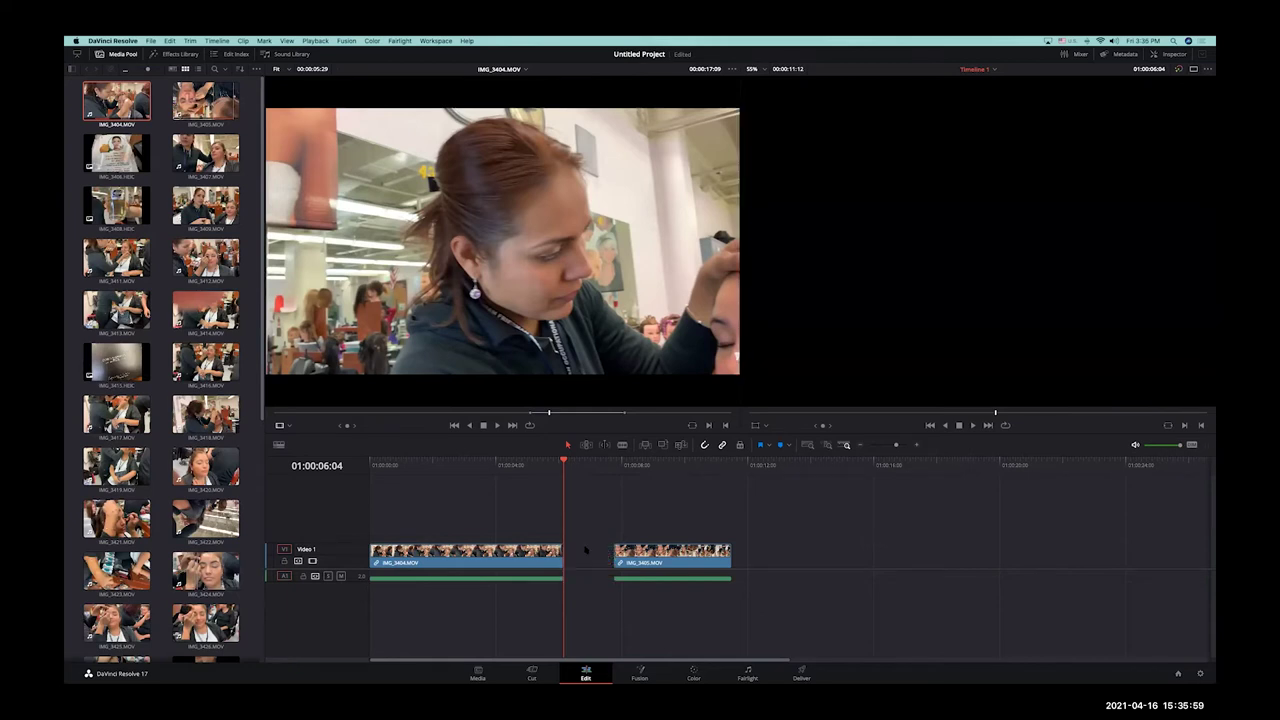
pyautogui.click(585, 558)
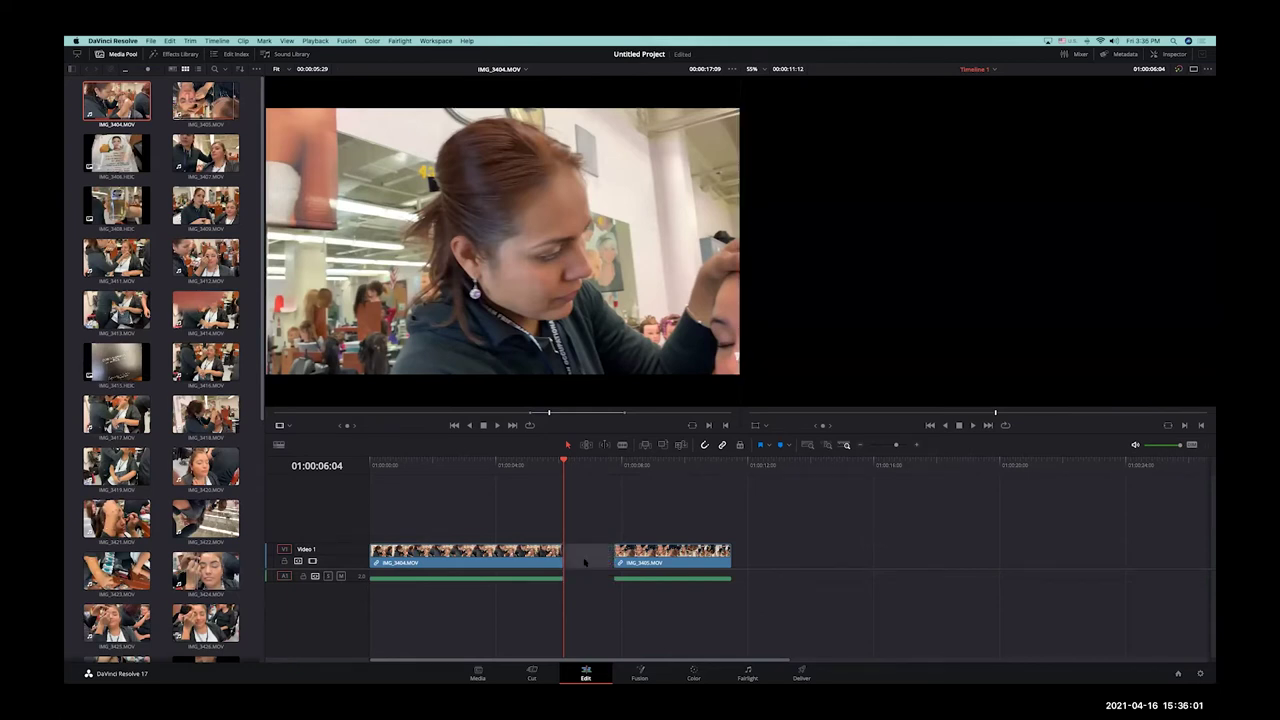
pyautogui.press('Delete')
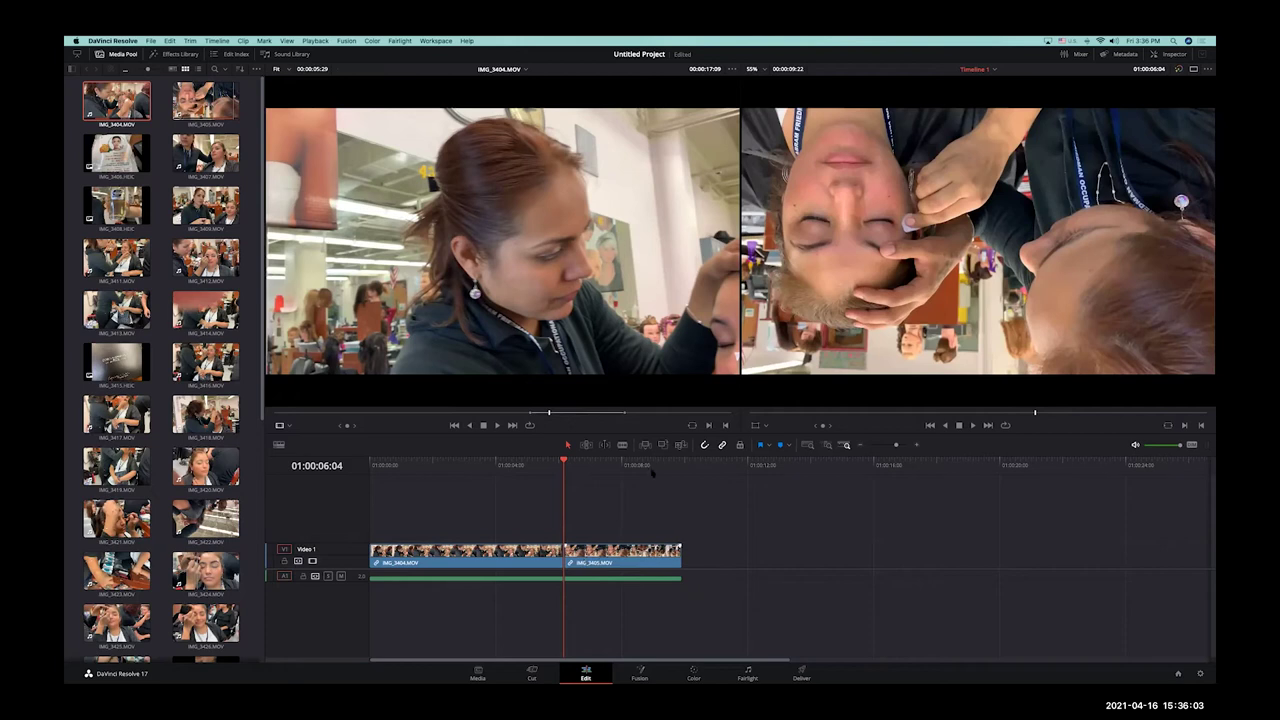
# Step: Insert IMG_3404.MOV at the playhead between IMG_3404 and IMG_3405
pyautogui.moveTo(678, 373)
pyautogui.click(636, 231)
pyautogui.moveTo(627, 234); pyautogui.dragTo(597, 228)
pyautogui.click(645, 445)
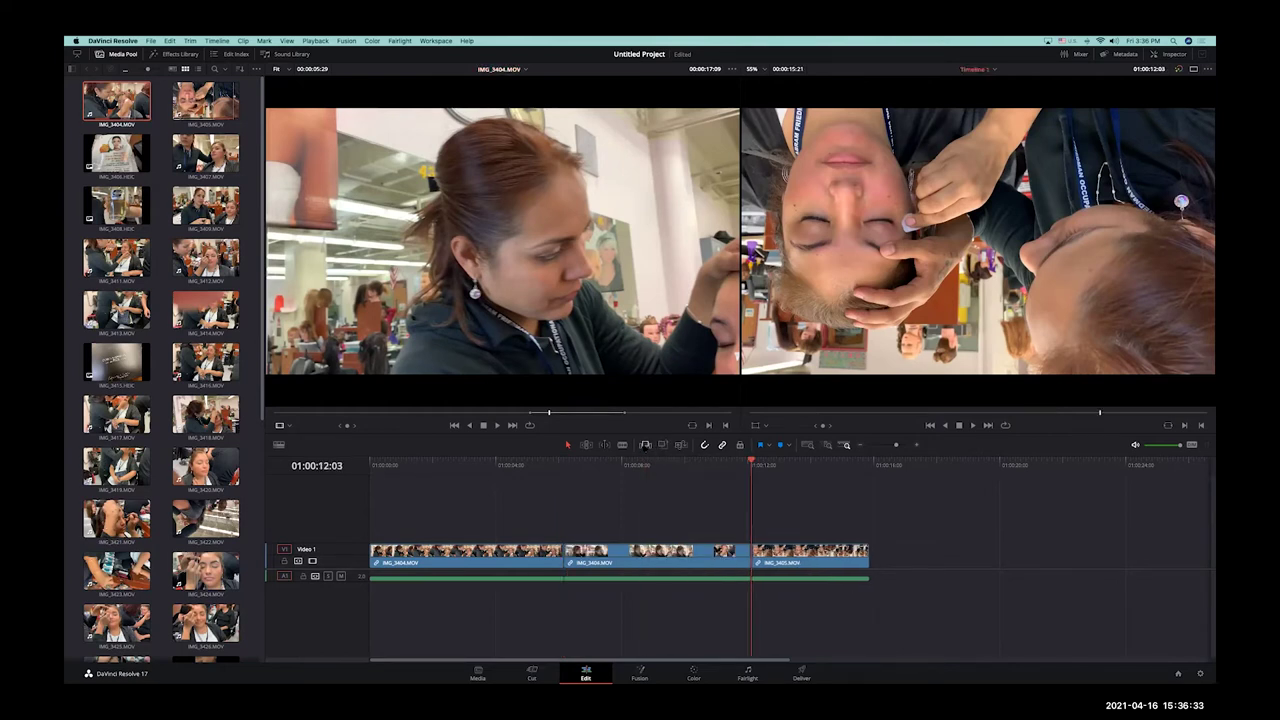
pyautogui.moveTo(655, 472); pyautogui.dragTo(743, 492)
pyautogui.press('super+Tab')
pyautogui.scroll(10, 735, 482)
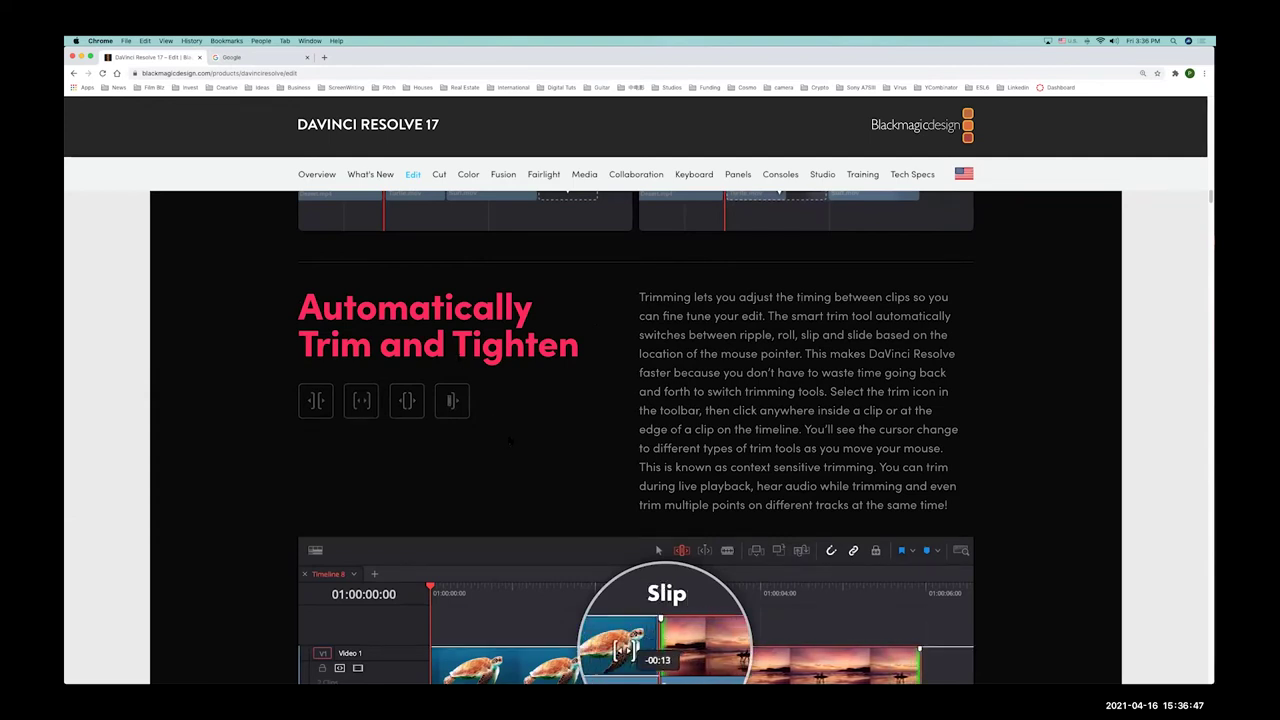
# Step: Scroll the Edit page down to the Roll, Ripple, Slip and Slide sections
pyautogui.scroll(-1, 510, 440)
pyautogui.scroll(-5, 510, 440)
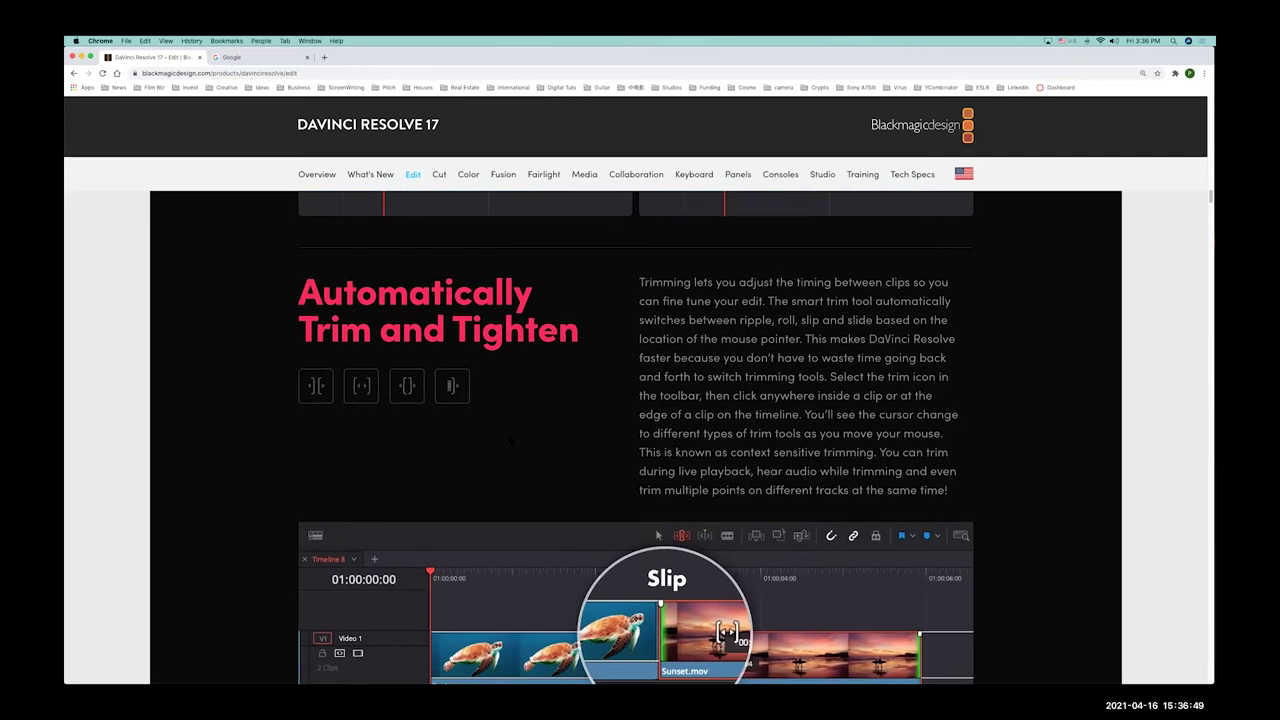
pyautogui.scroll(-6, 514, 441)
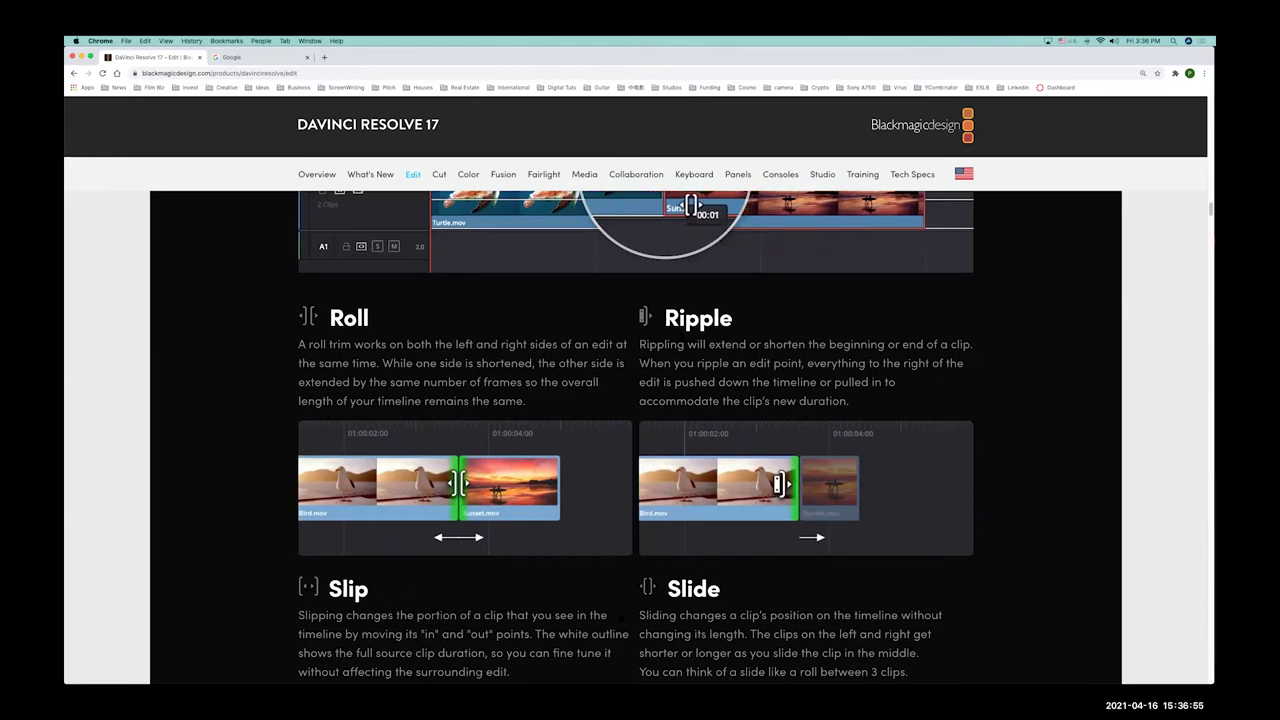
pyautogui.press('super+Tab')
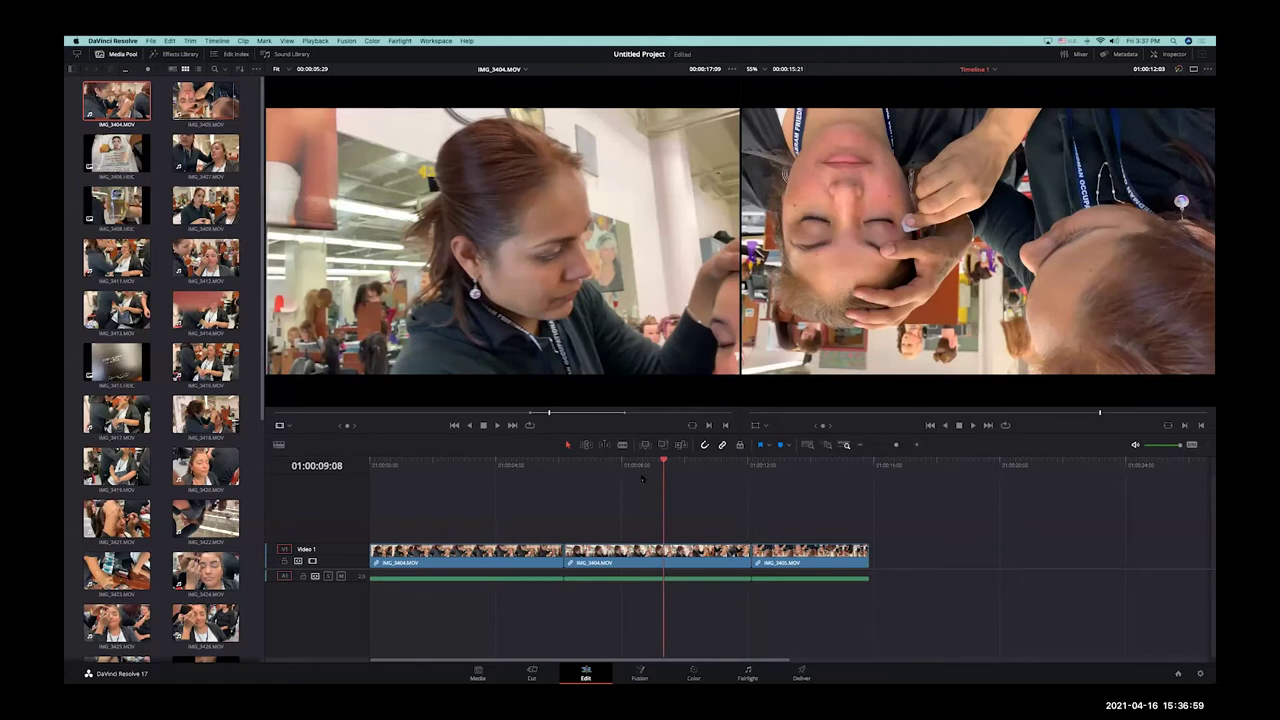
# Step: Turn on Trim Edit Mode and roll the cut between the first two clips earlier
pyautogui.moveTo(642, 478); pyautogui.dragTo(449, 478)
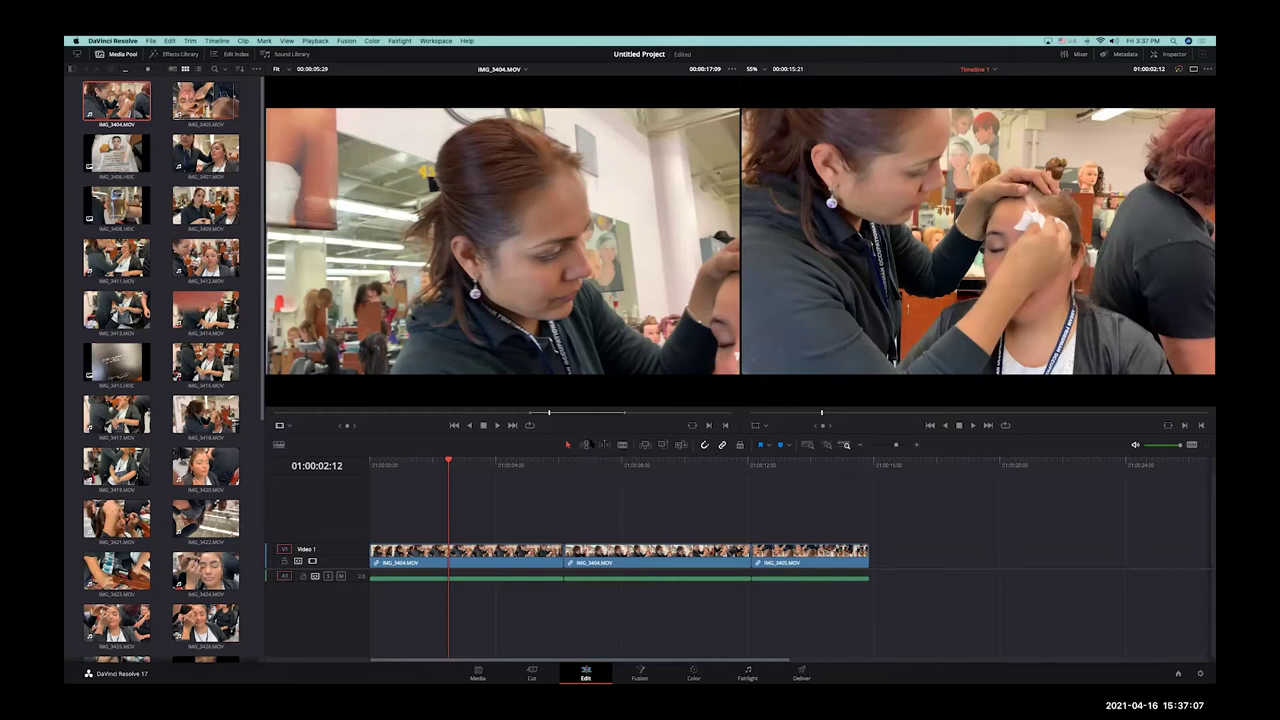
pyautogui.click(588, 445)
pyautogui.click(565, 552)
pyautogui.moveTo(565, 555); pyautogui.dragTo(603, 557)
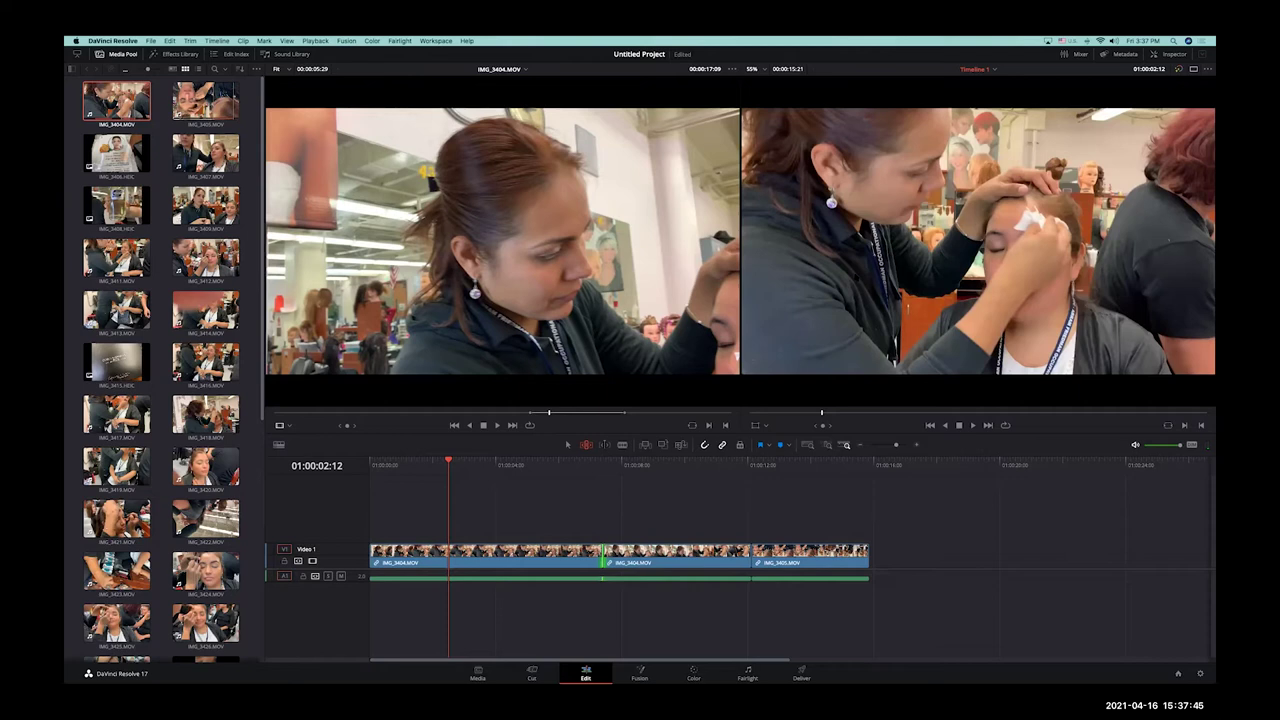
# Step: Re-roll the first cut by 11 then 14 frames, playing across the edit to review
pyautogui.click(556, 557)
pyautogui.moveTo(603, 557); pyautogui.dragTo(512, 558)
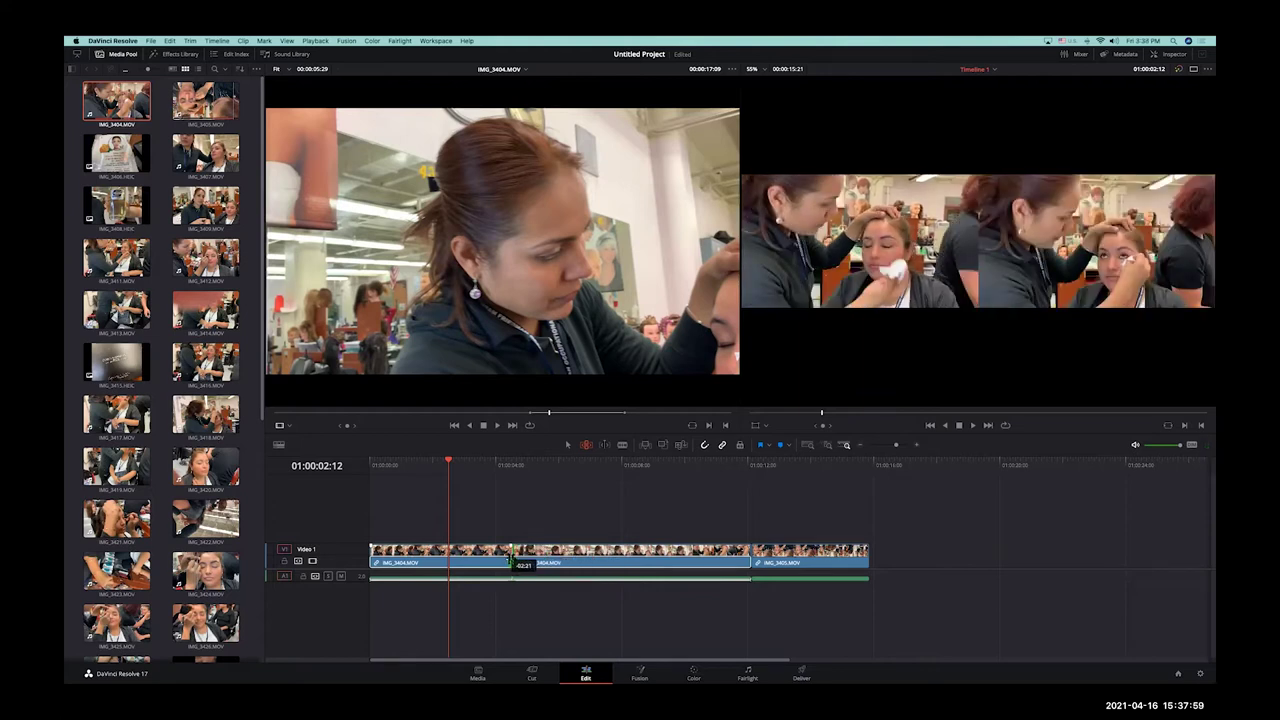
pyautogui.moveTo(512, 558); pyautogui.dragTo(512, 558)
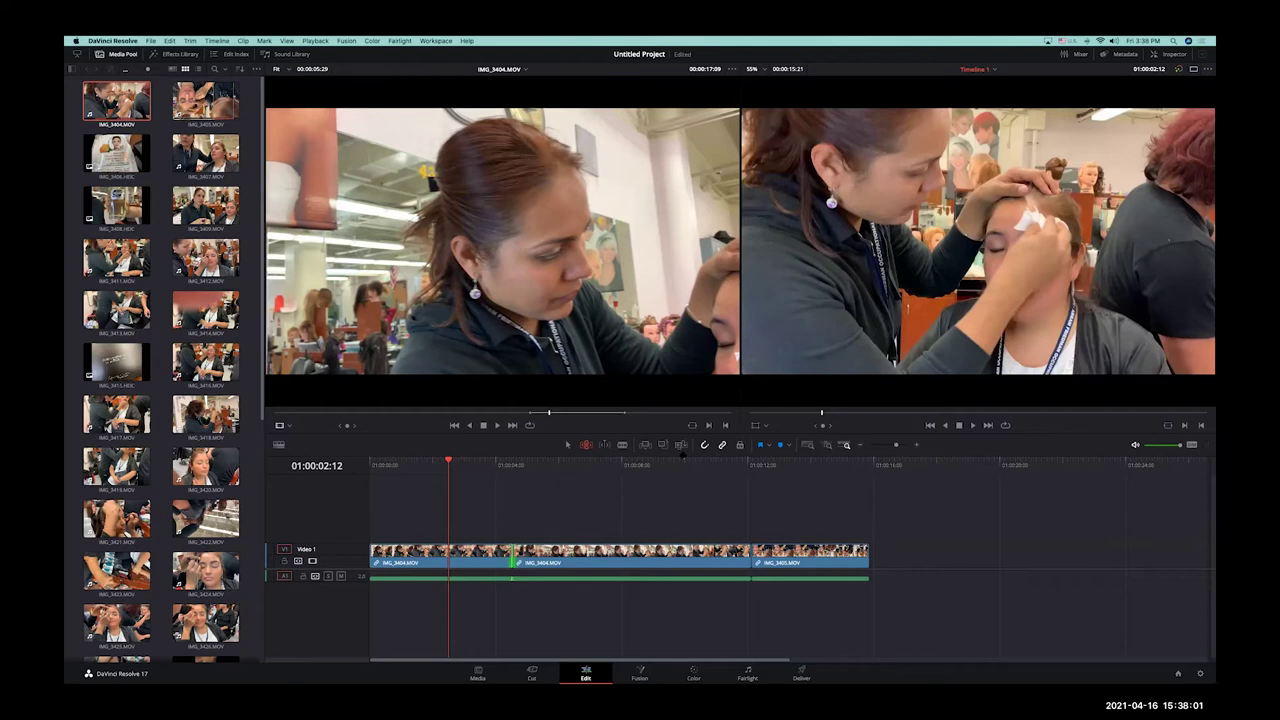
pyautogui.press('Down')
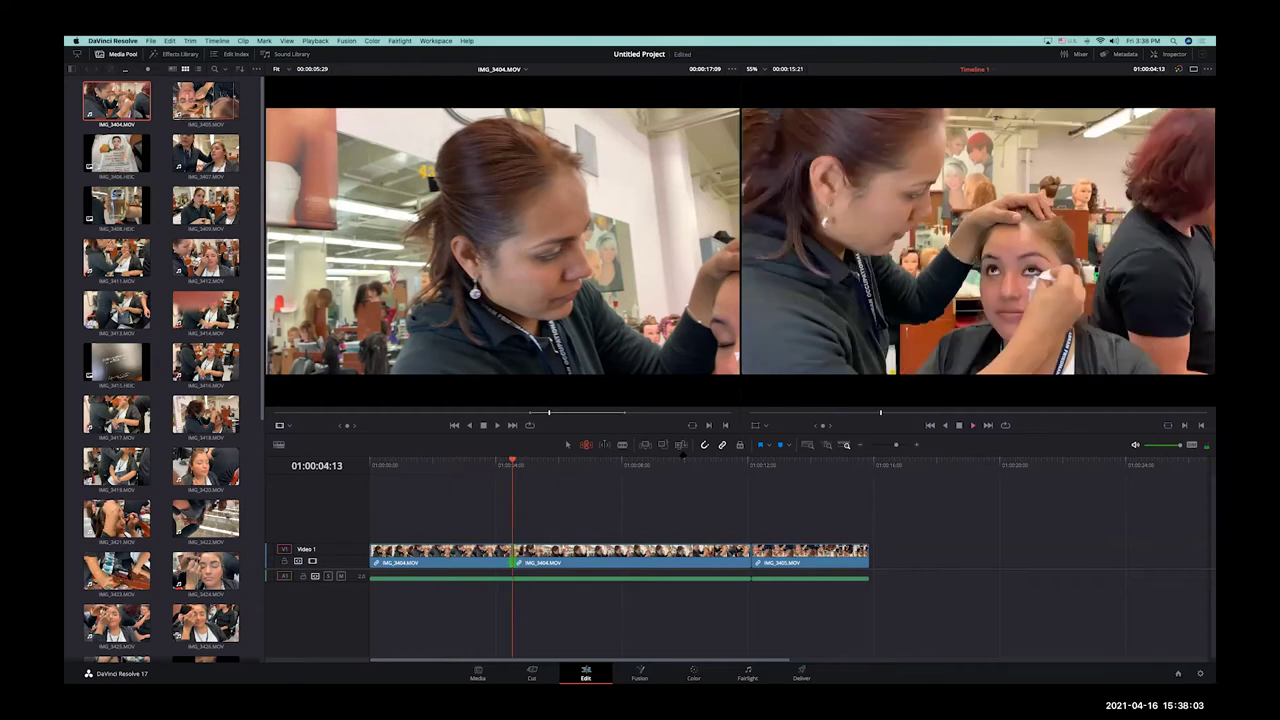
pyautogui.press('/')
pyautogui.moveTo(513, 556)
pyautogui.mouseDown()
pyautogui.moveTo(556, 556)
pyautogui.moveTo(524, 556)
pyautogui.mouseUp()
pyautogui.press('super+Tab')
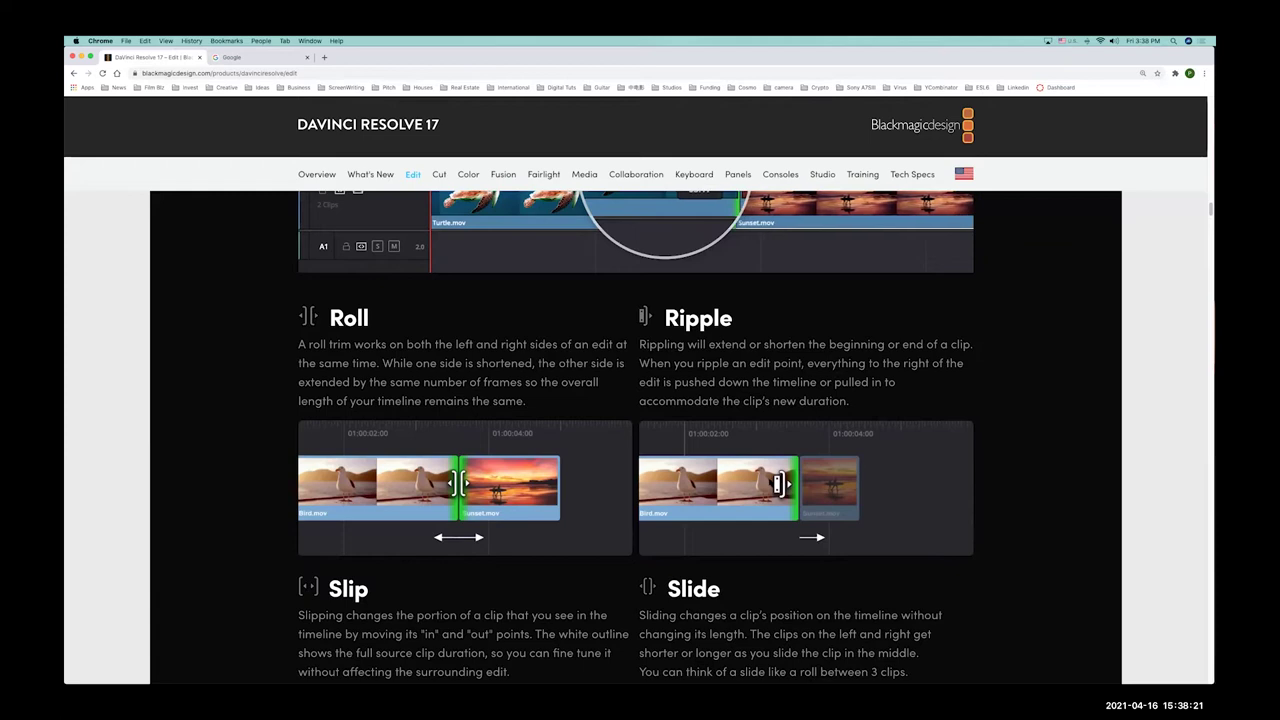
# Step: Scroll past the Roll and Ripple notes on the Blackmagic page, then return to DaVinci Resolve
pyautogui.scroll(-1, 636, 437)
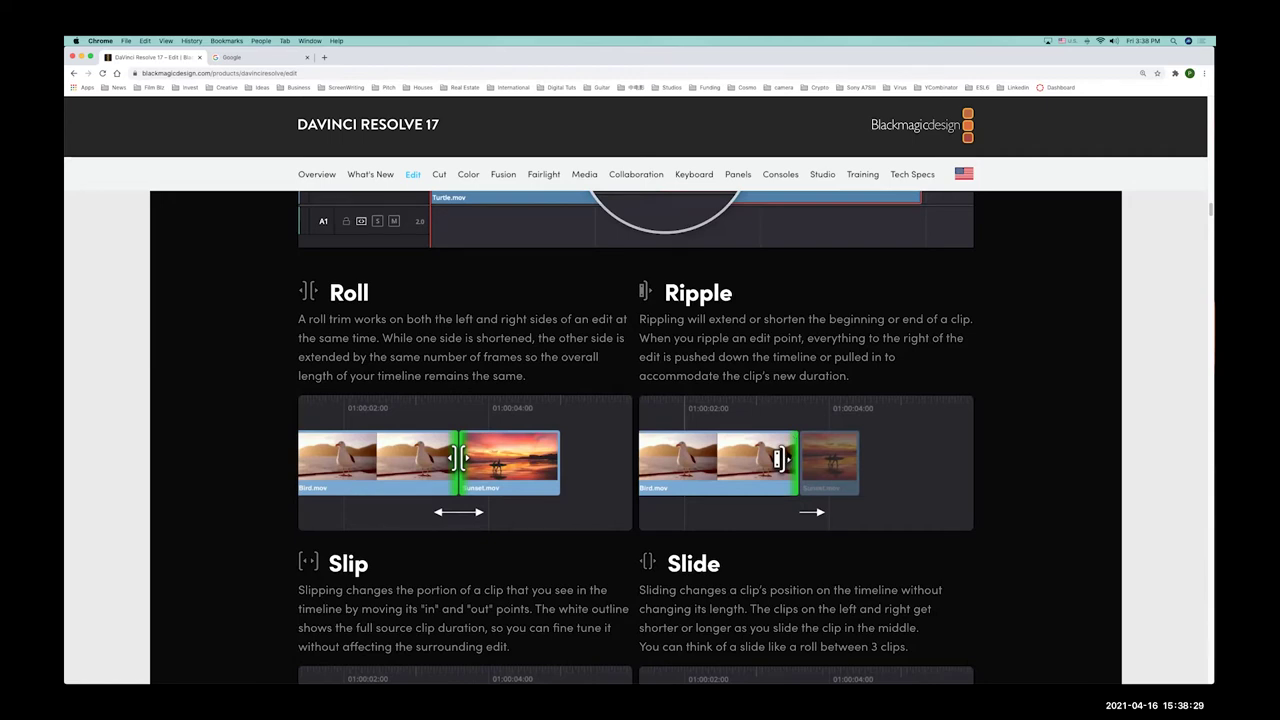
pyautogui.press('super+Tab')
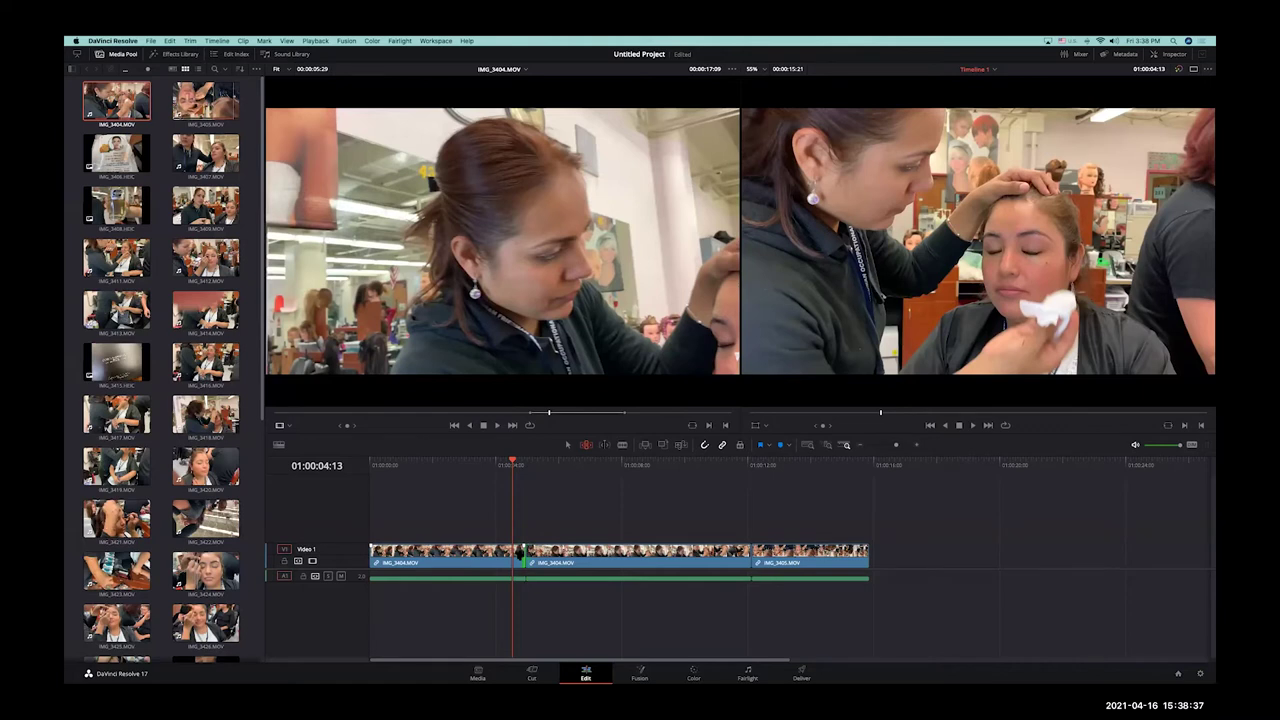
# Step: Ripple-trim the first cut so the later clips shift and Timeline 1 runs to 00:00:17:11
pyautogui.moveTo(520, 556); pyautogui.dragTo(563, 562)
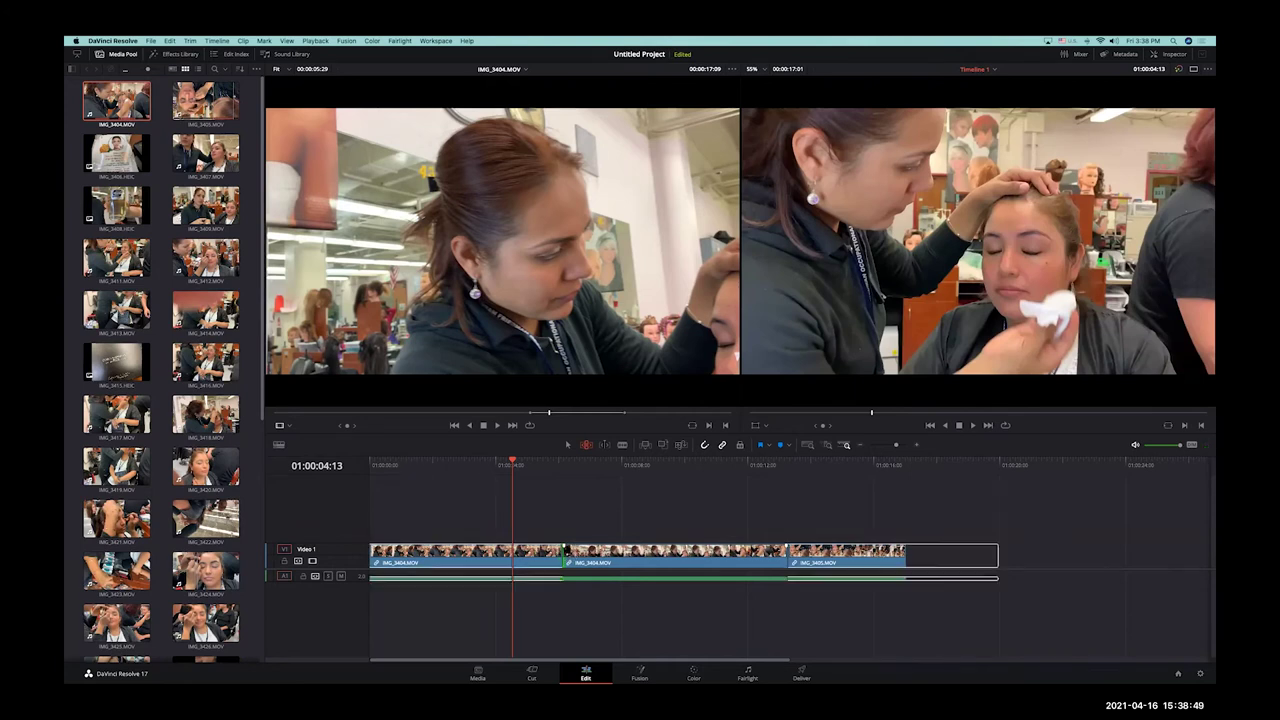
pyautogui.moveTo(563, 556)
pyautogui.mouseDown()
pyautogui.moveTo(618, 556)
pyautogui.moveTo(557, 558)
pyautogui.mouseUp()
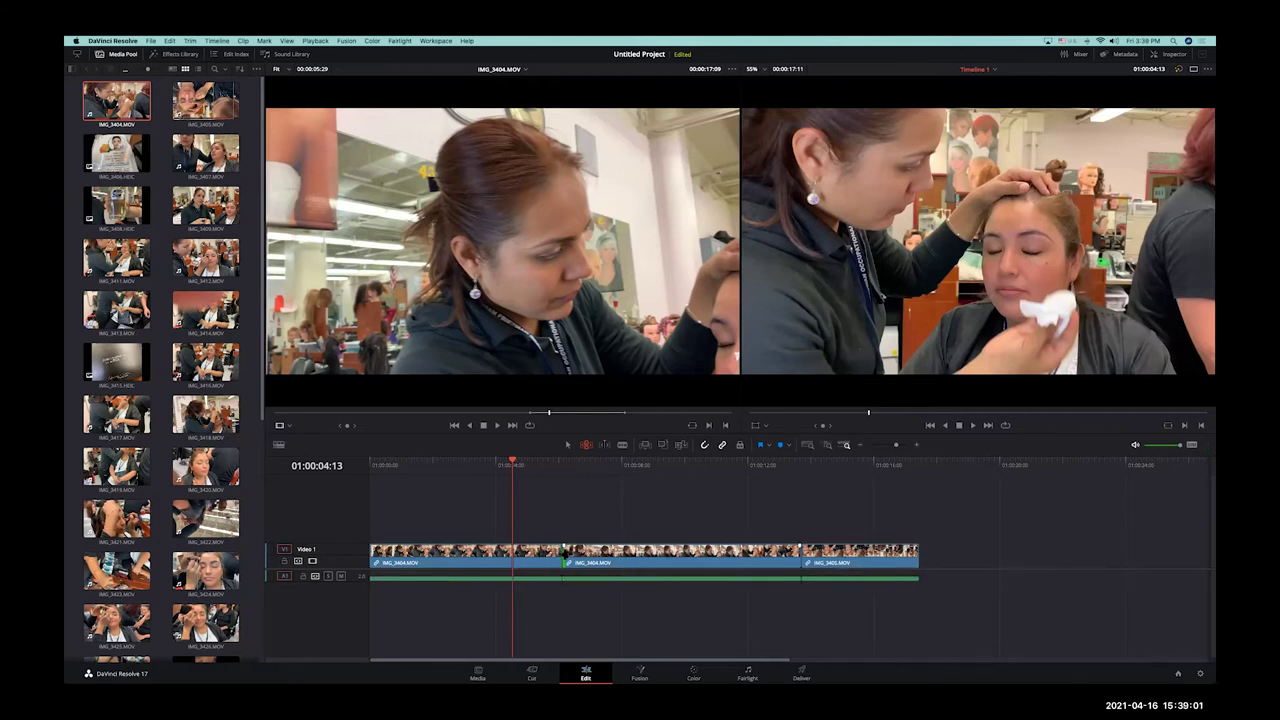
# Step: Glance at the Slip and Slide trim sections in Chrome, then come back to Resolve
pyautogui.press('super+Tab')
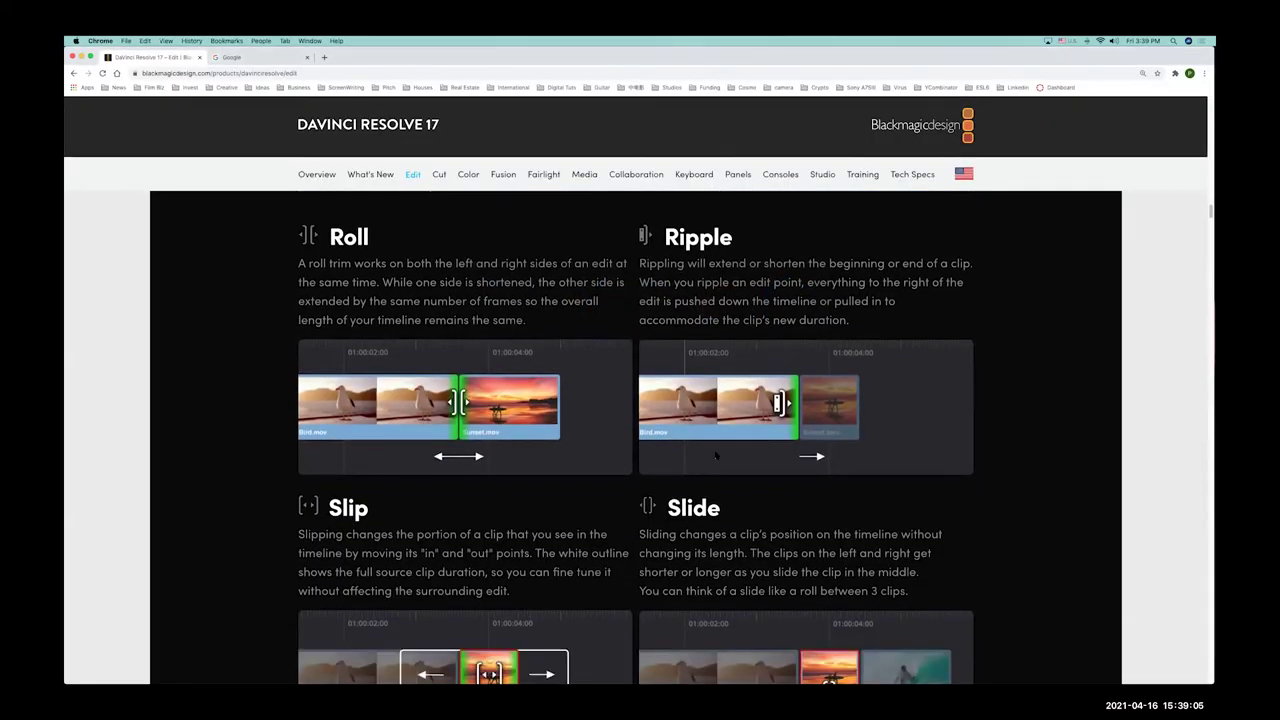
pyautogui.scroll(-3, 716, 456)
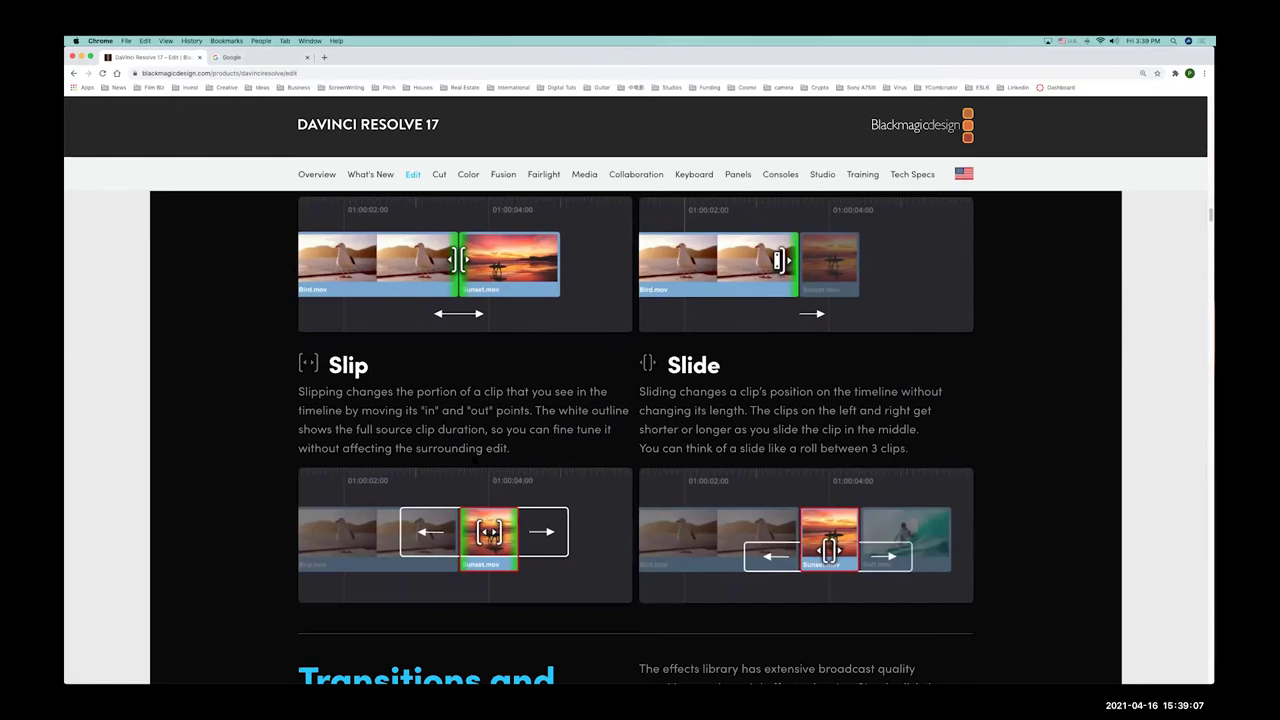
pyautogui.press('super+Tab')
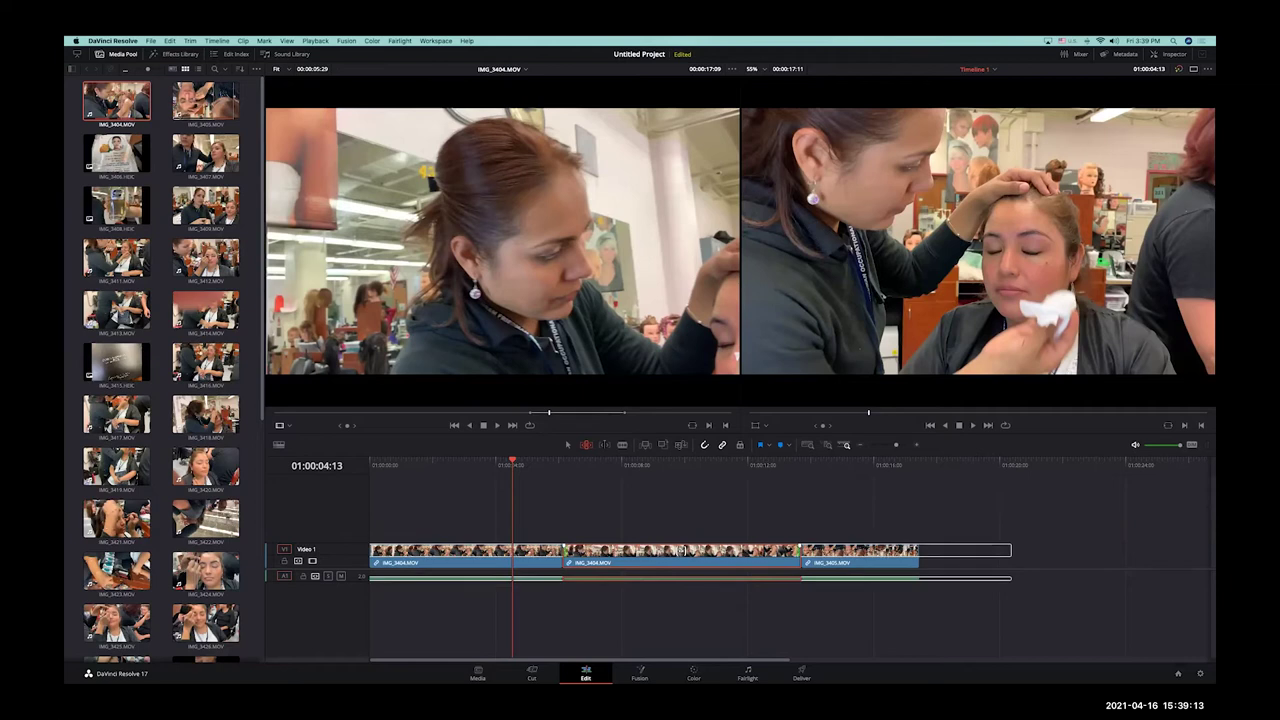
# Step: Slip the middle IMG_3404 clip's footage by 11 frames, keeping its position and length, then go to Chrome
pyautogui.moveTo(640, 557); pyautogui.dragTo(690, 558)
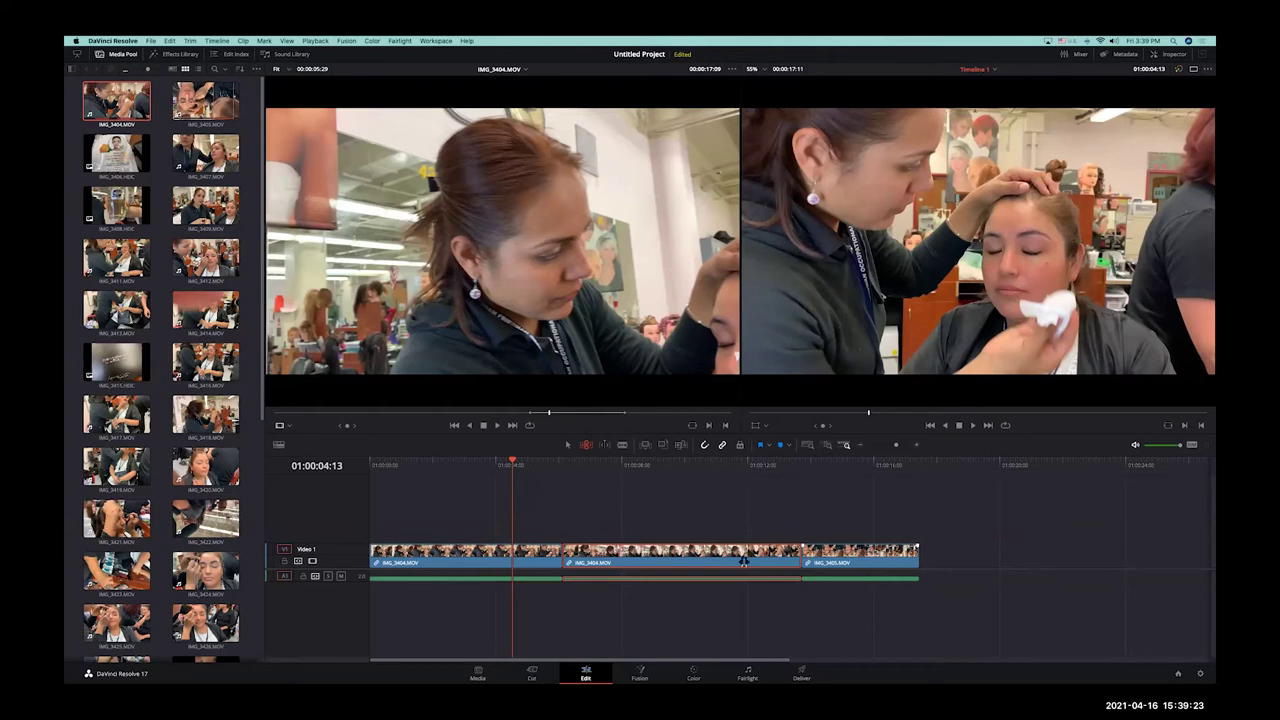
pyautogui.moveTo(688, 556)
pyautogui.mouseDown()
pyautogui.moveTo(735, 556)
pyautogui.moveTo(622, 558)
pyautogui.moveTo(680, 561)
pyautogui.mouseUp()
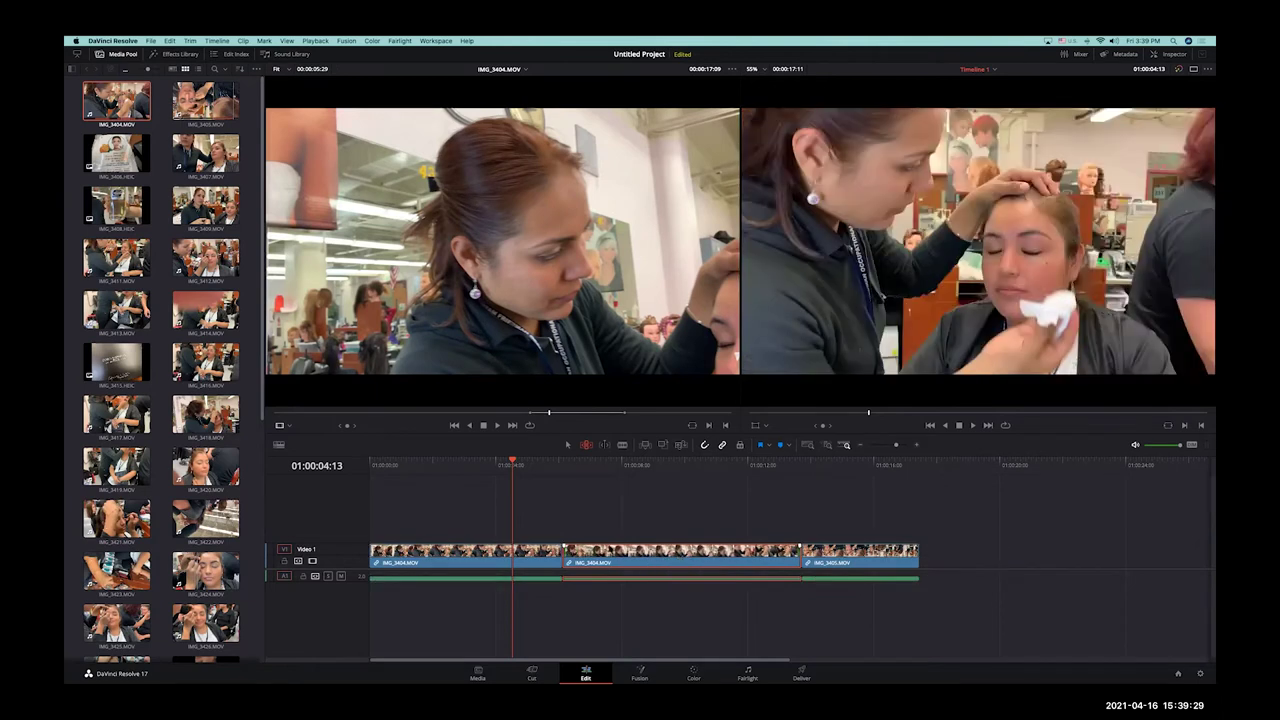
pyautogui.press('super+Tab')
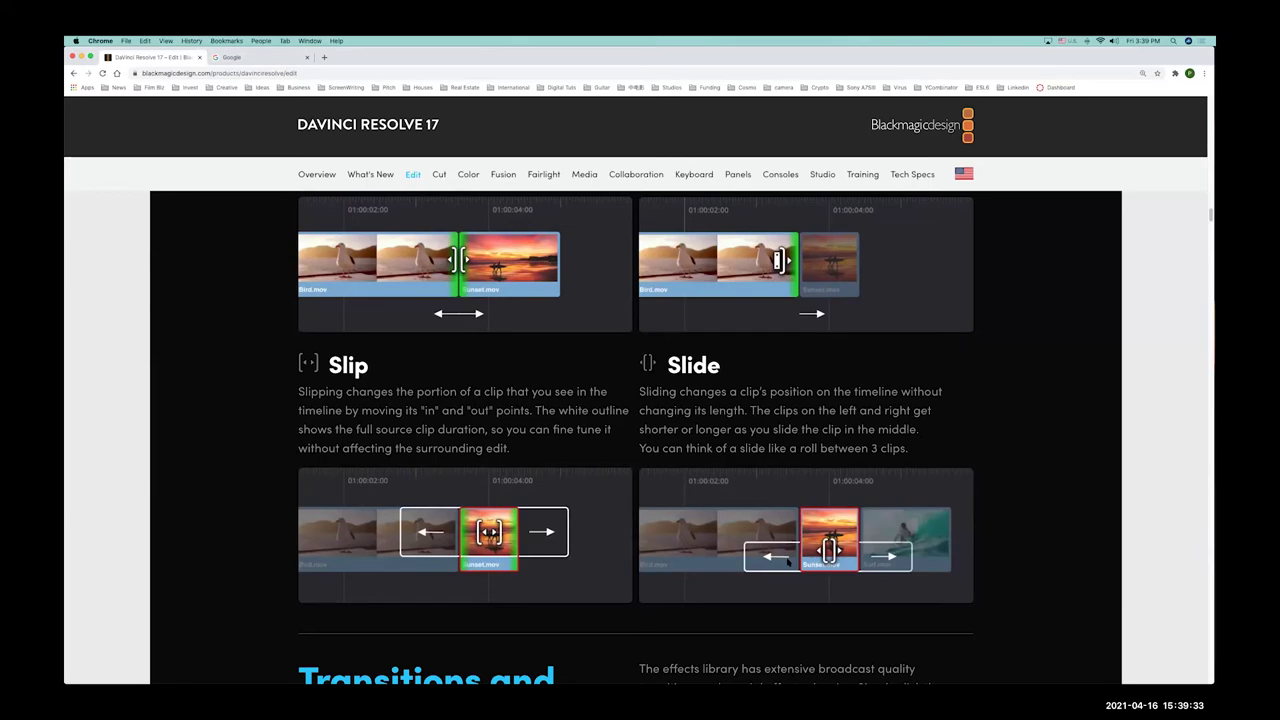
# Step: Return from Chrome's Slip and Slide notes to DaVinci Resolve
pyautogui.press('super+Tab')
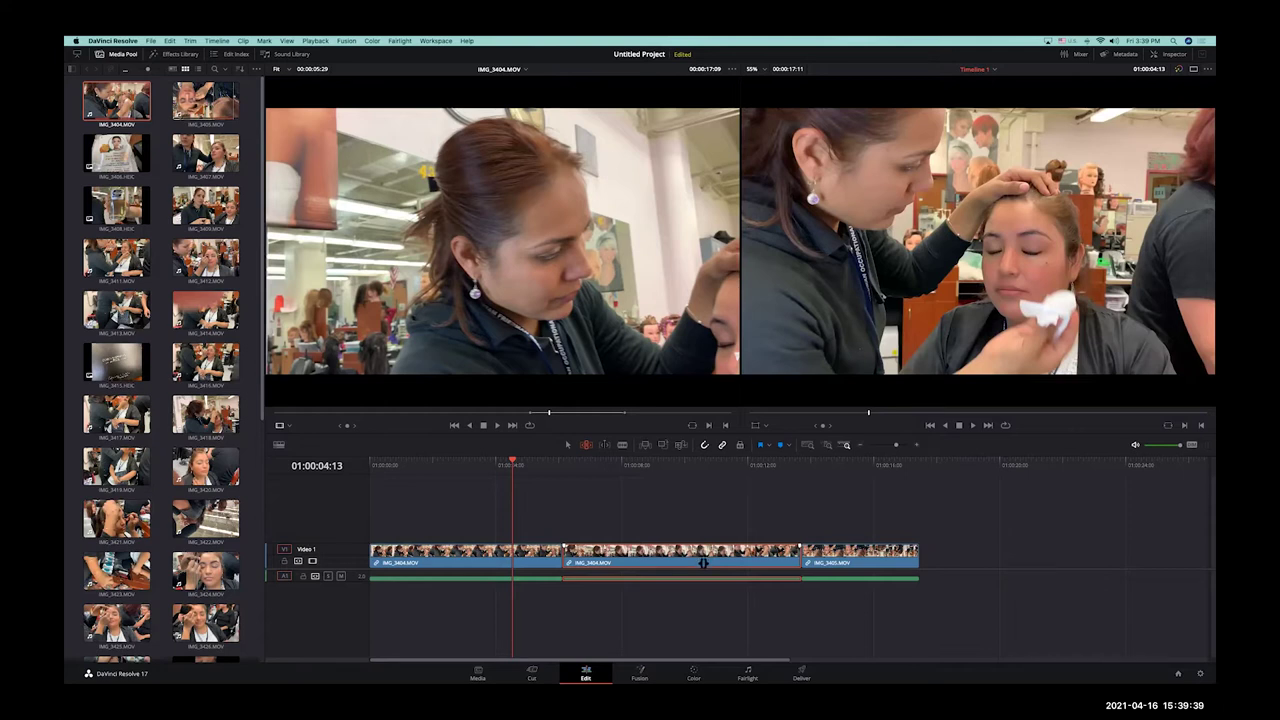
# Step: Slide the middle IMG_3404 clip earlier without changing total timeline length, then switch to Chrome
pyautogui.moveTo(703, 566); pyautogui.dragTo(668, 582)
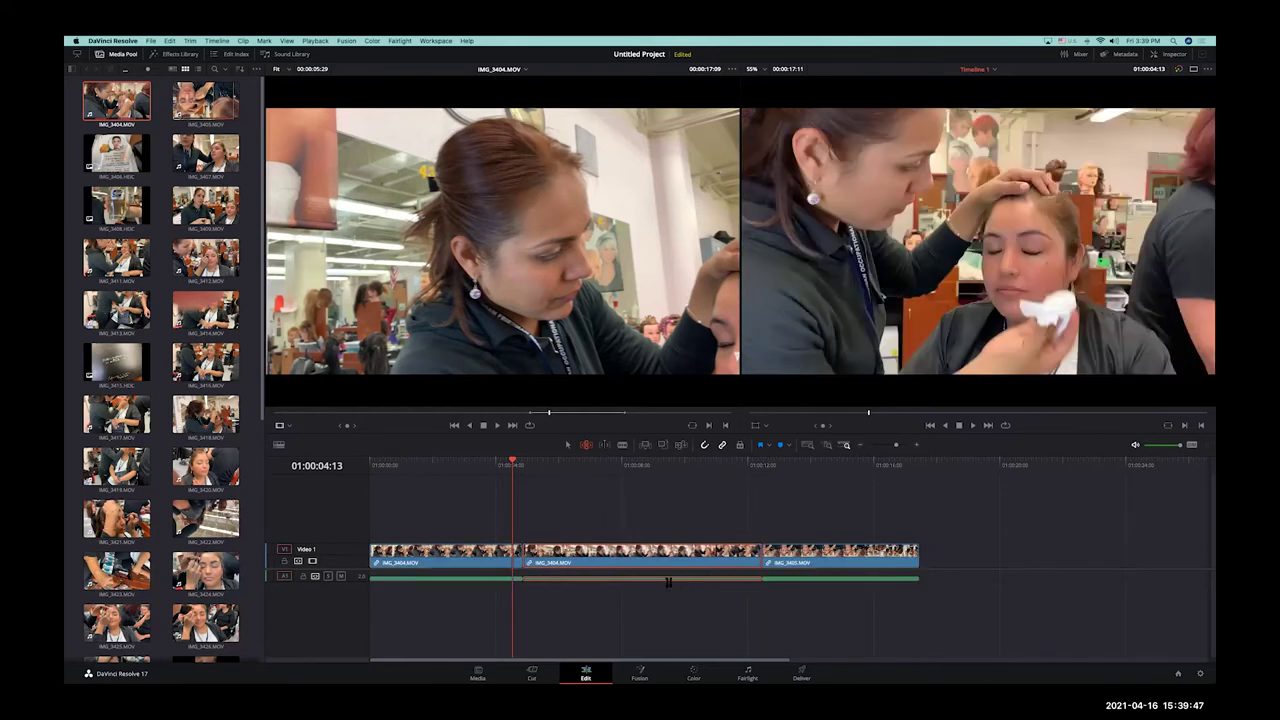
pyautogui.press('super+Tab')
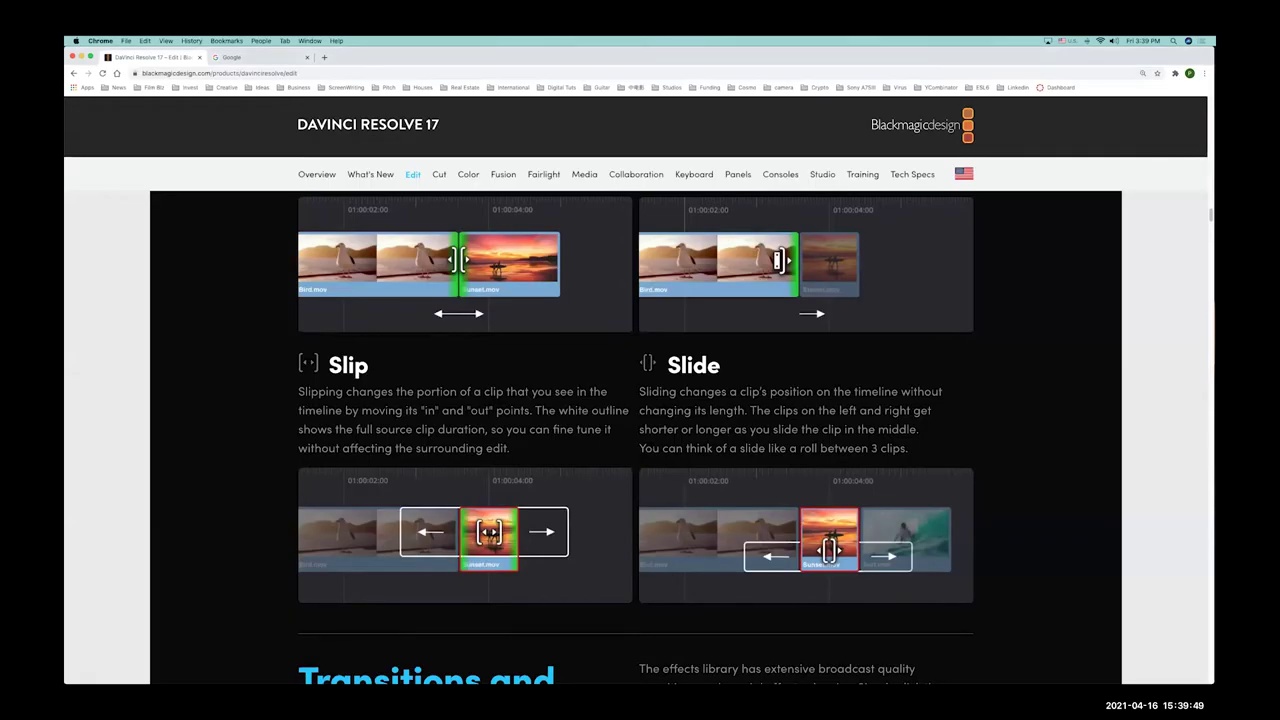
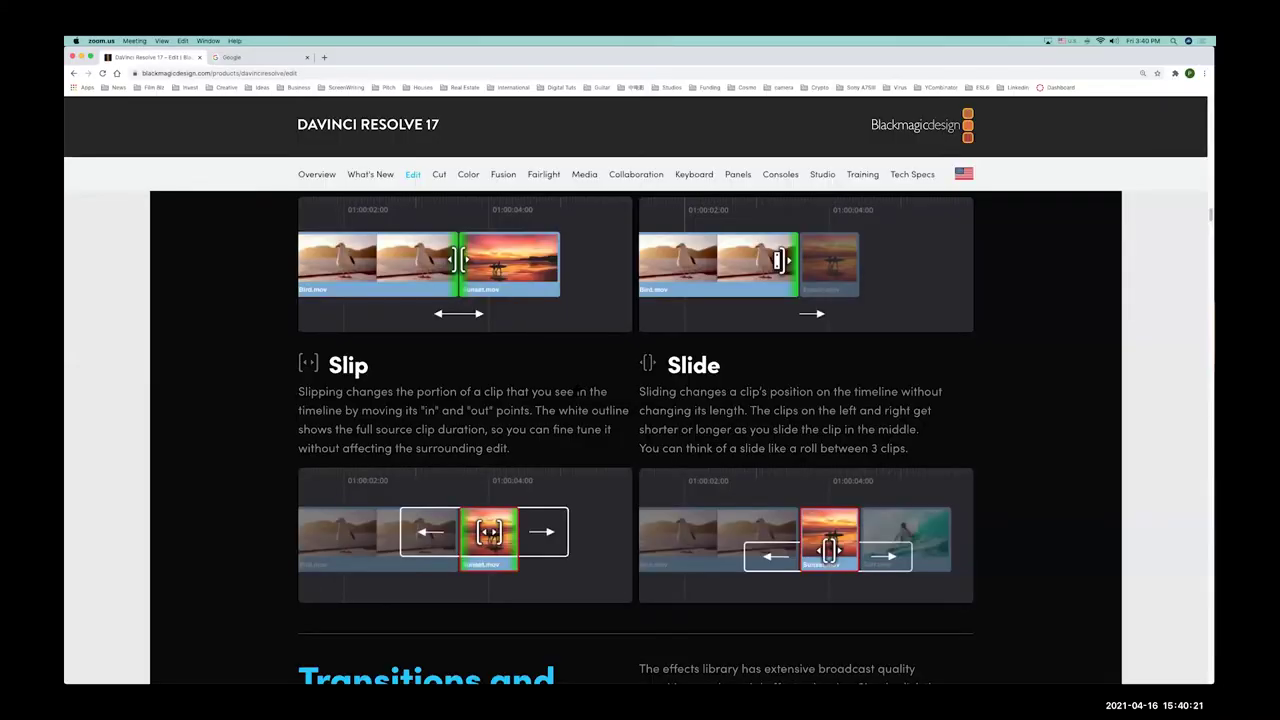
# Step: Switch from the Chrome web page to DaVinci Resolve
pyautogui.press('super+Tab')
pyautogui.press('super+Tab')
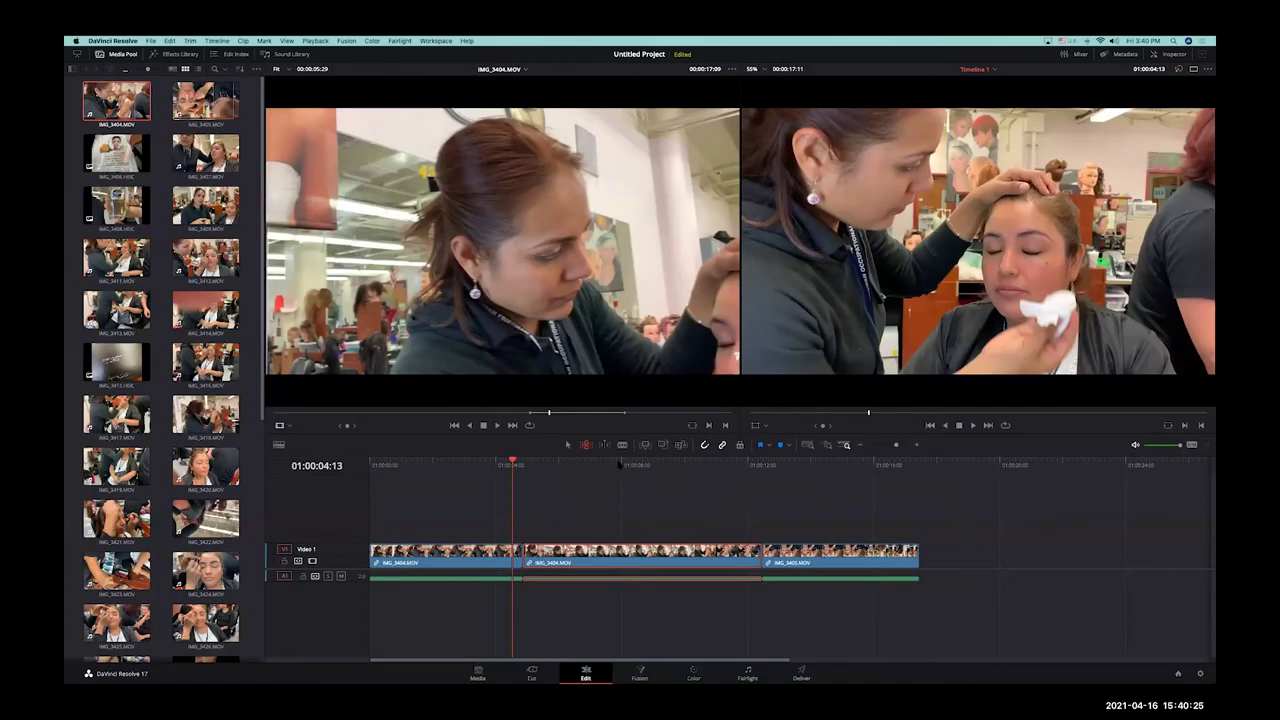
# Step: Nudge the cut between the IMG_3404 clips by one frame
pyautogui.click(619, 465)
pyautogui.click(569, 465)
pyautogui.click(493, 465)
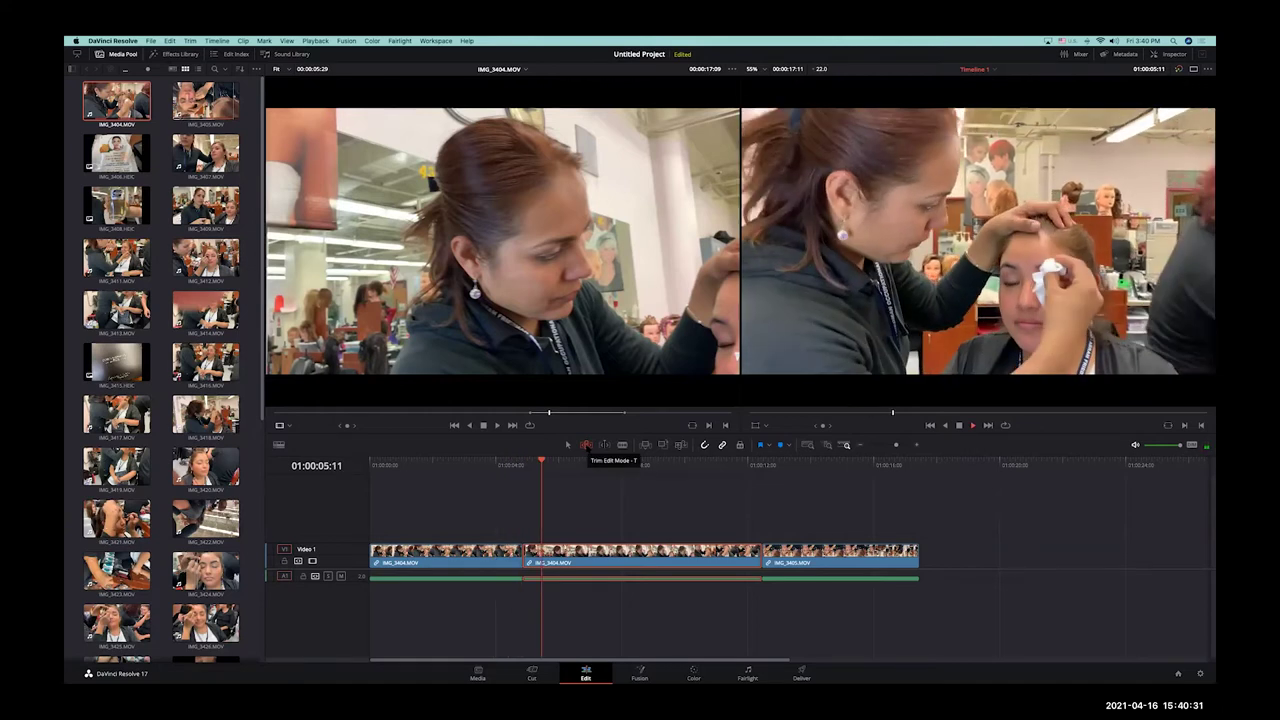
pyautogui.click(524, 552)
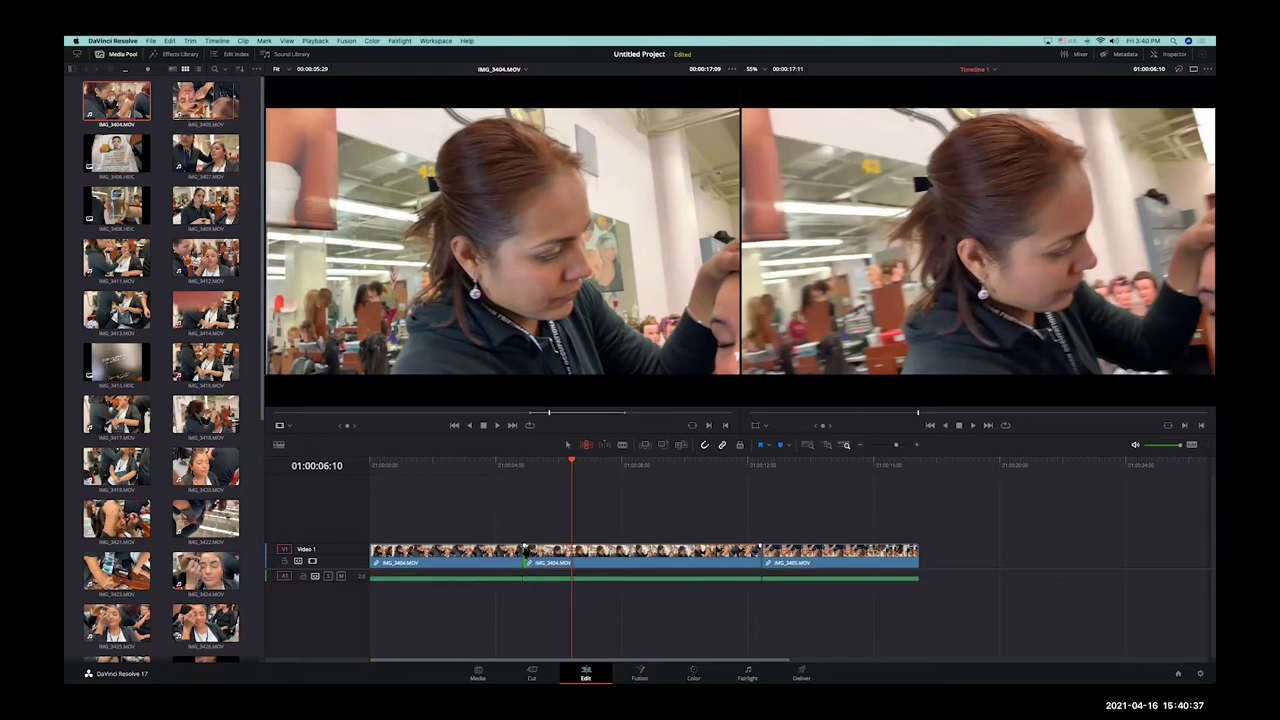
pyautogui.moveTo(526, 552); pyautogui.dragTo(565, 553)
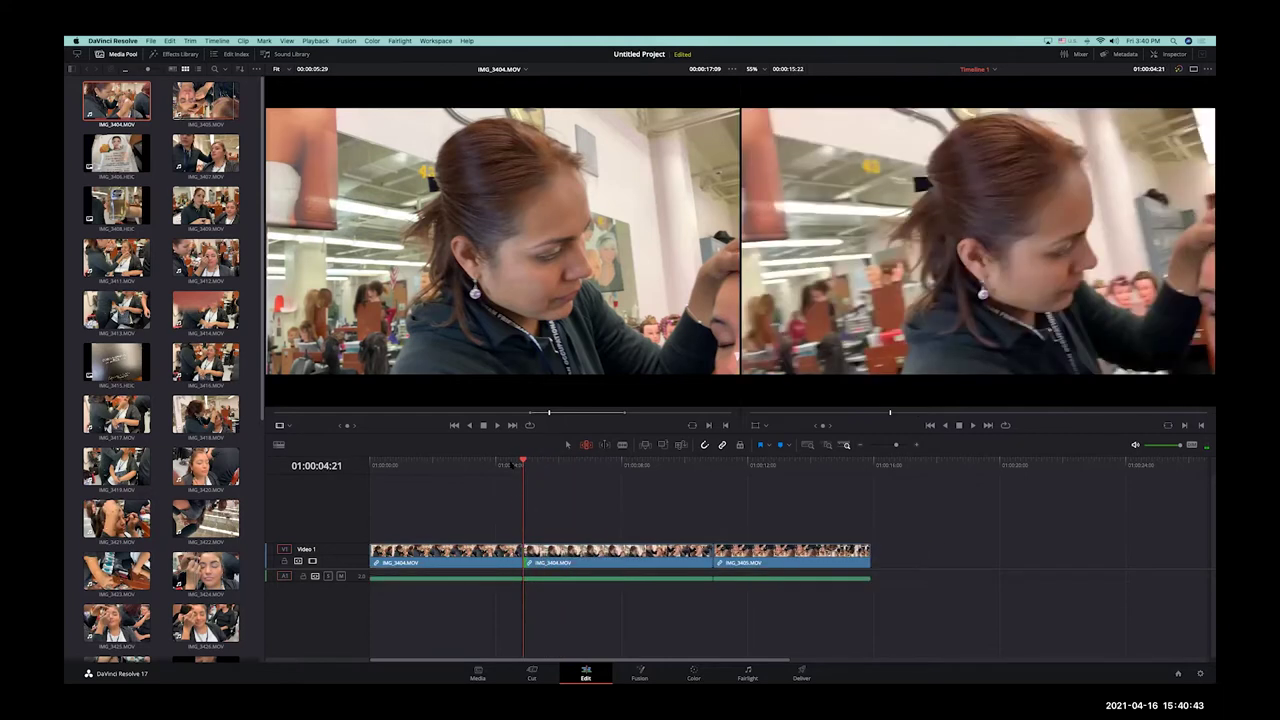
# Step: Review the cut, then shorten the middle clip by about 18 frames and replay it
pyautogui.click(473, 466)
pyautogui.press('space')
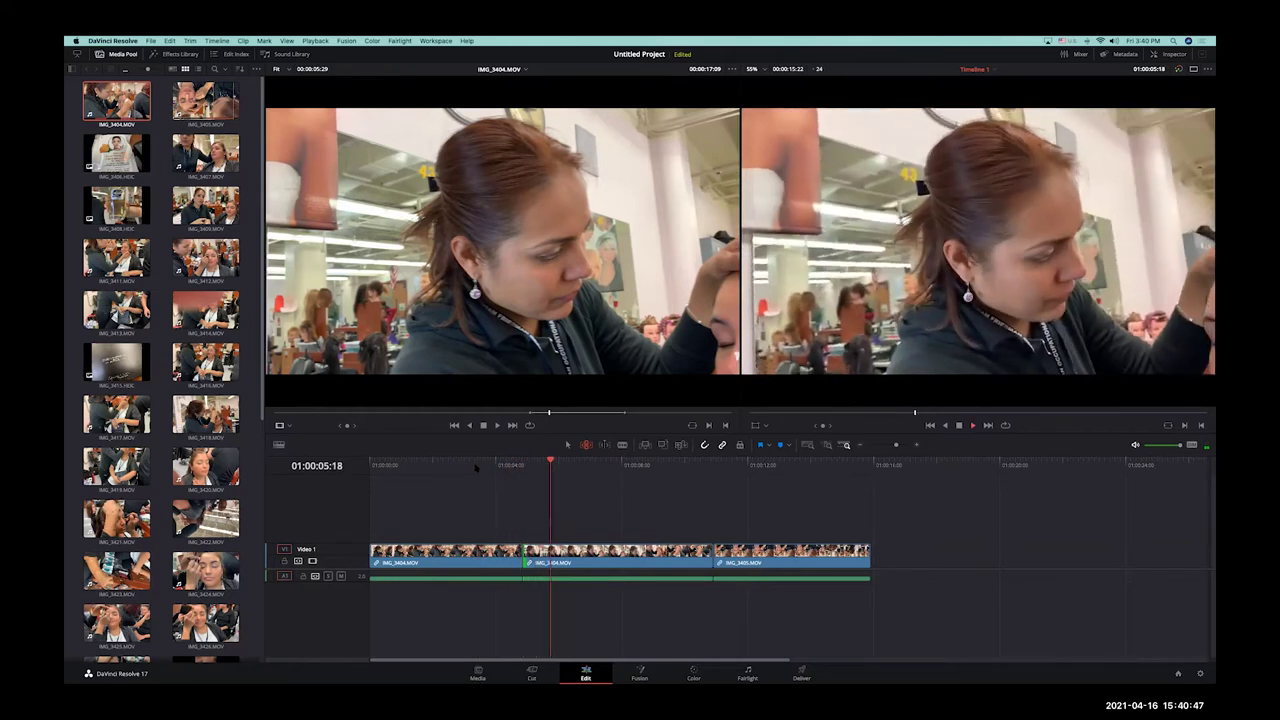
pyautogui.press('space')
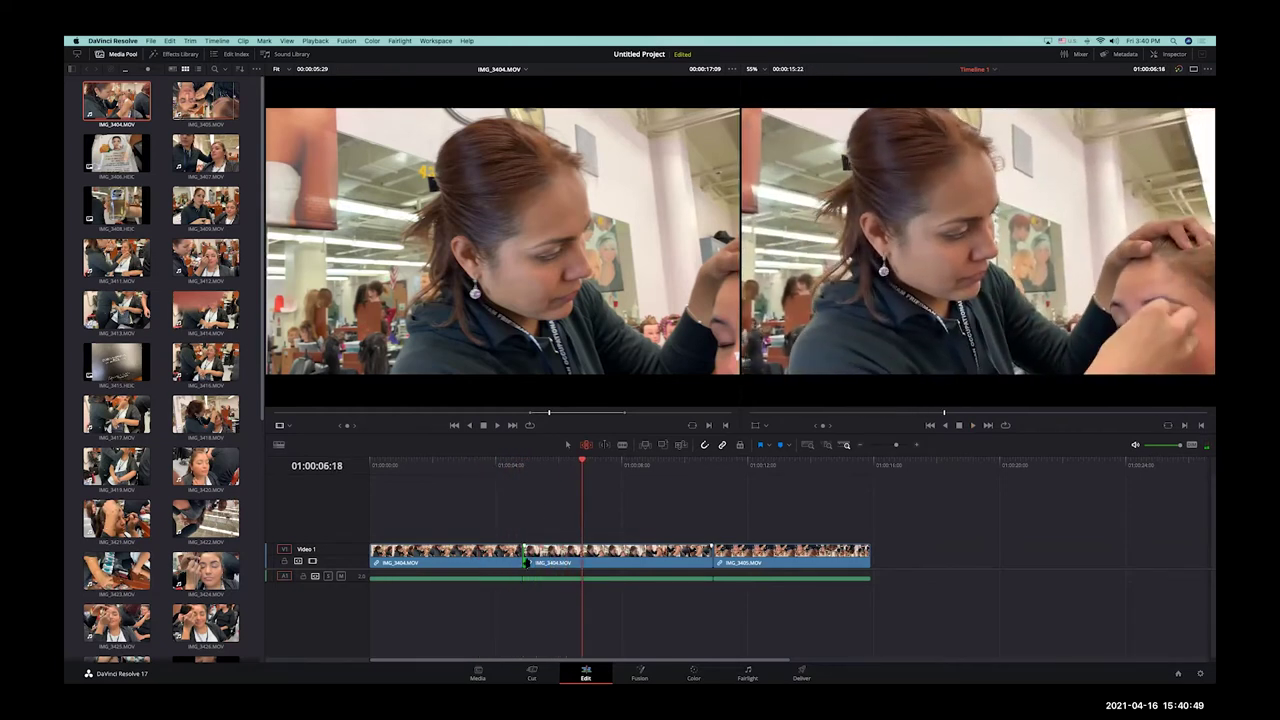
pyautogui.moveTo(523, 556); pyautogui.dragTo(546, 556)
pyautogui.moveTo(558, 465); pyautogui.dragTo(474, 472)
pyautogui.press('space')
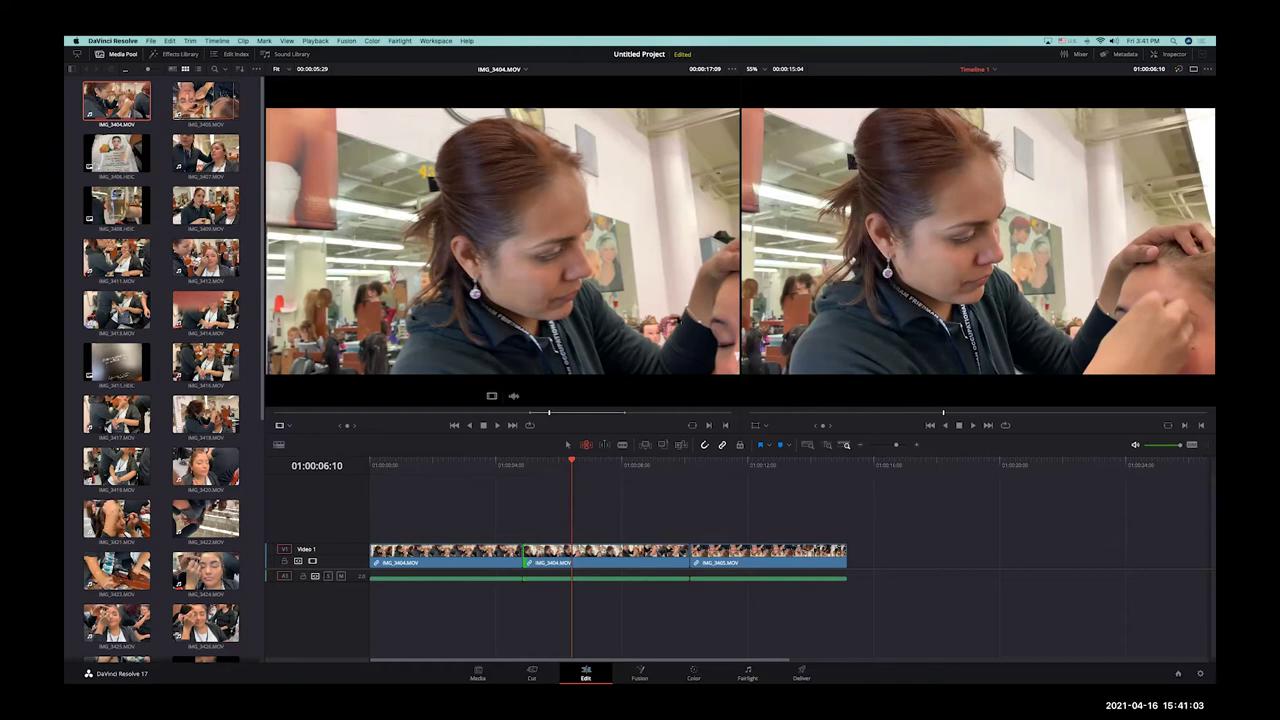
# Step: Browse IMG_3408, IMG_3414 and IMG_3405 in the media pool, then hide the media pool
pyautogui.click(116, 205)
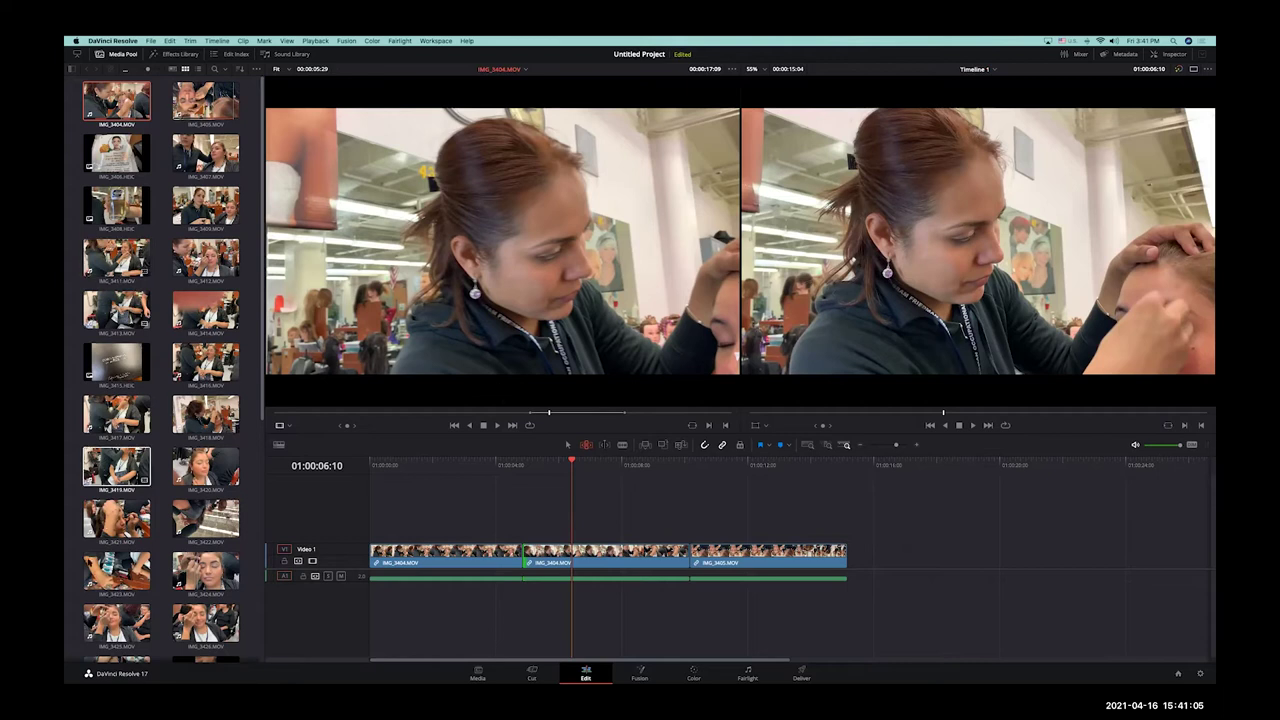
pyautogui.click(205, 310)
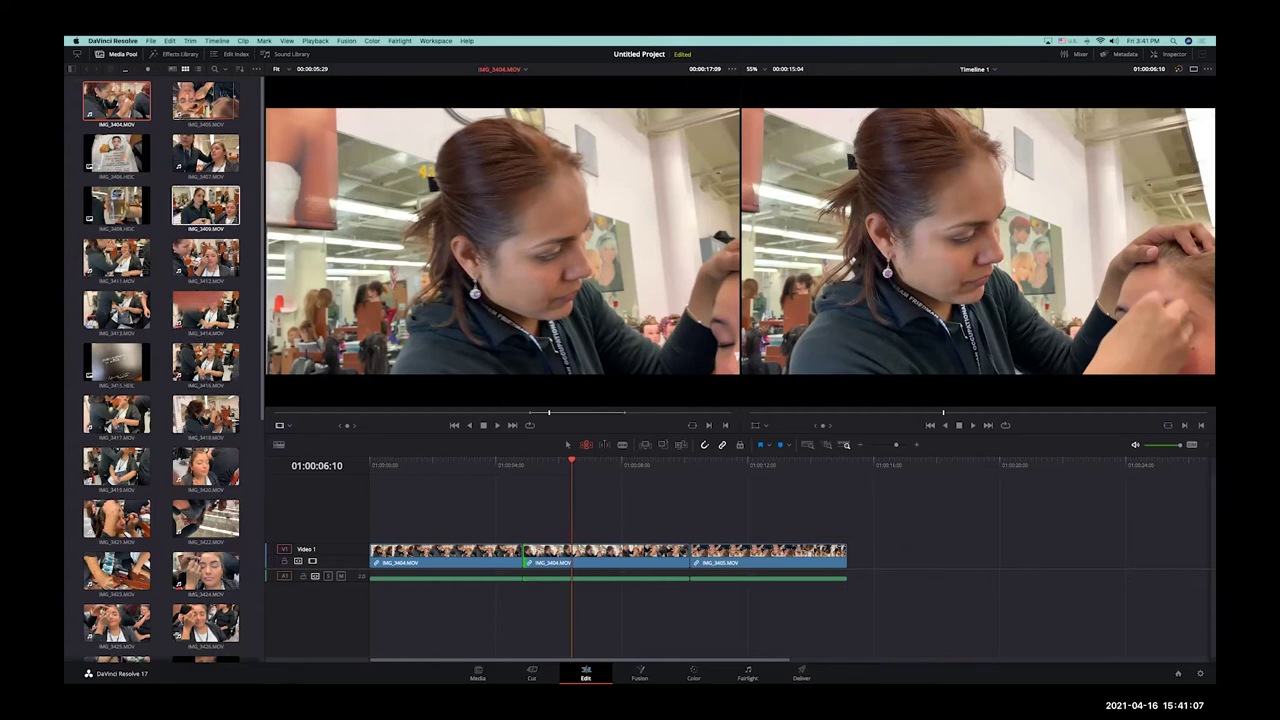
pyautogui.click(205, 100)
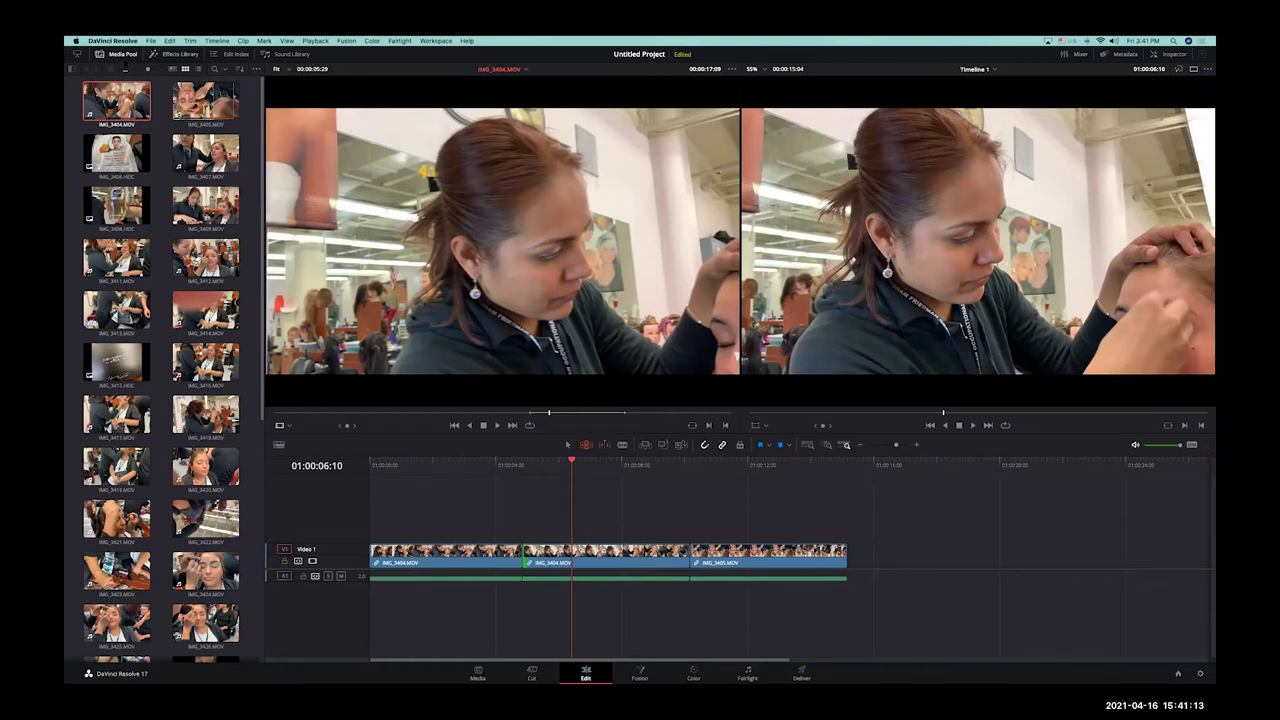
pyautogui.click(117, 54)
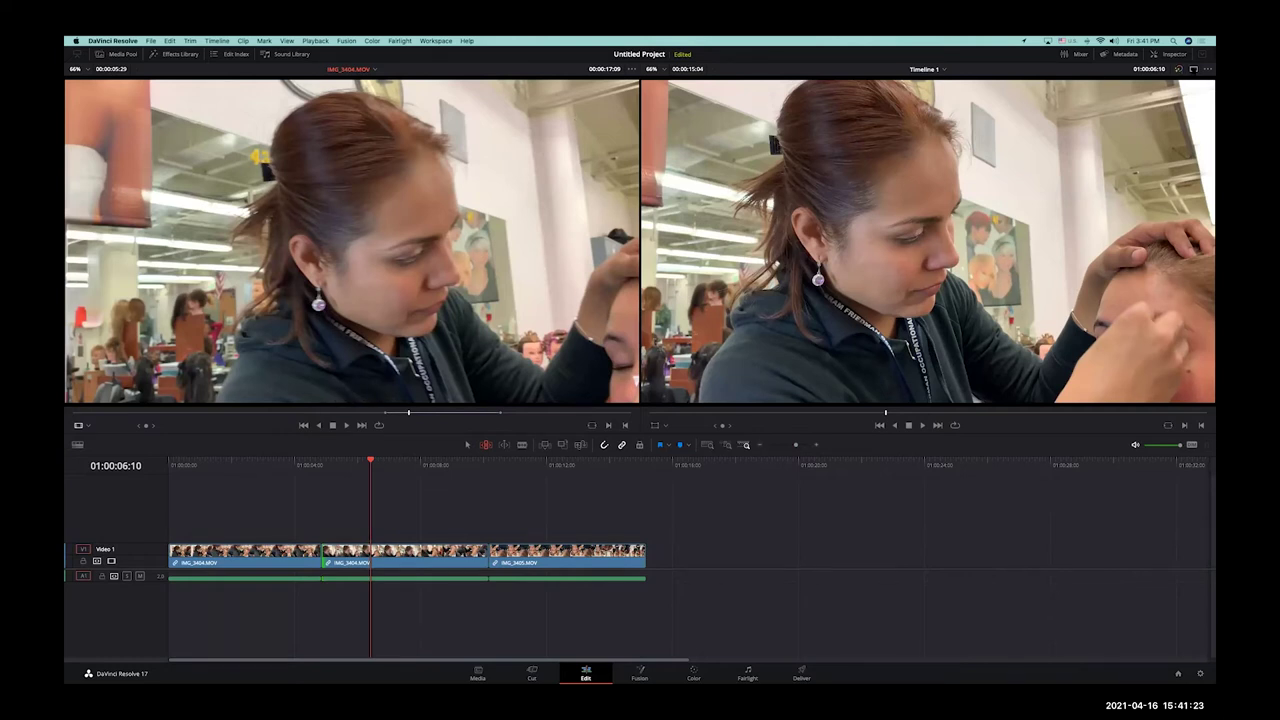
# Step: Show only the timeline viewer, park the playhead in IMG_3405, and select that clip
pyautogui.hotkey('ctrl', 'shift', 'w')
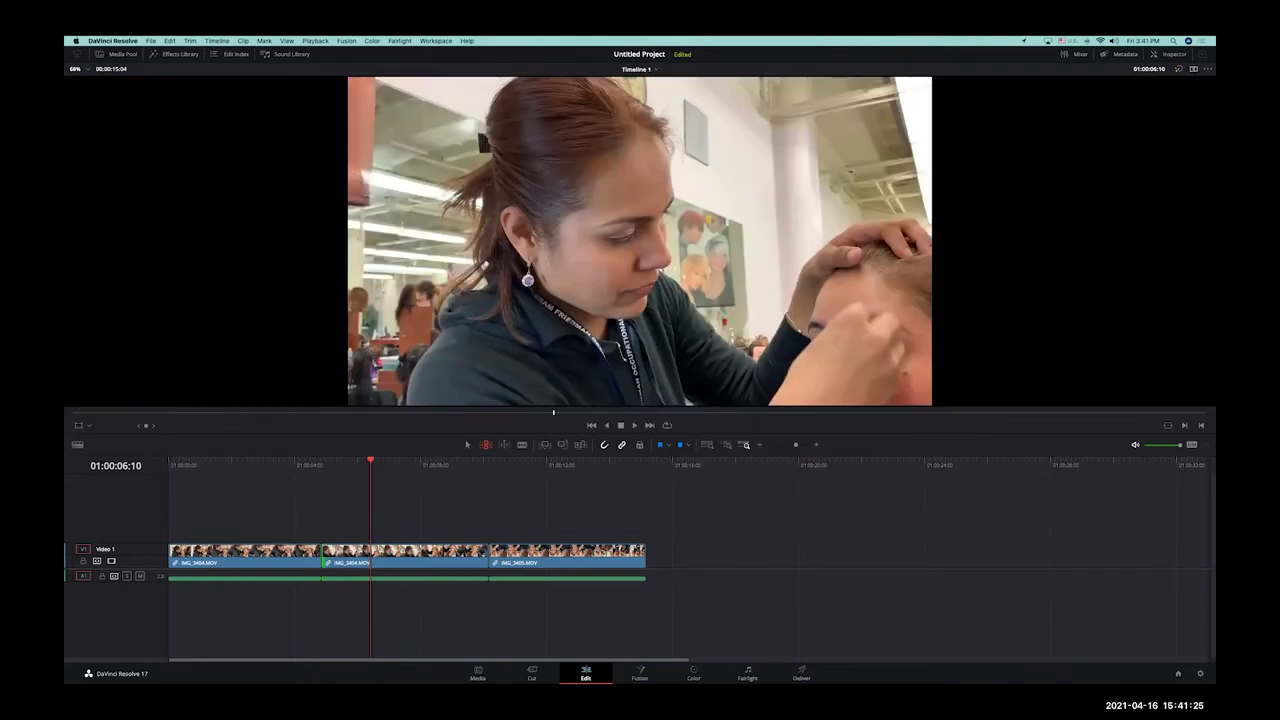
pyautogui.press('Down')
pyautogui.click(536, 476)
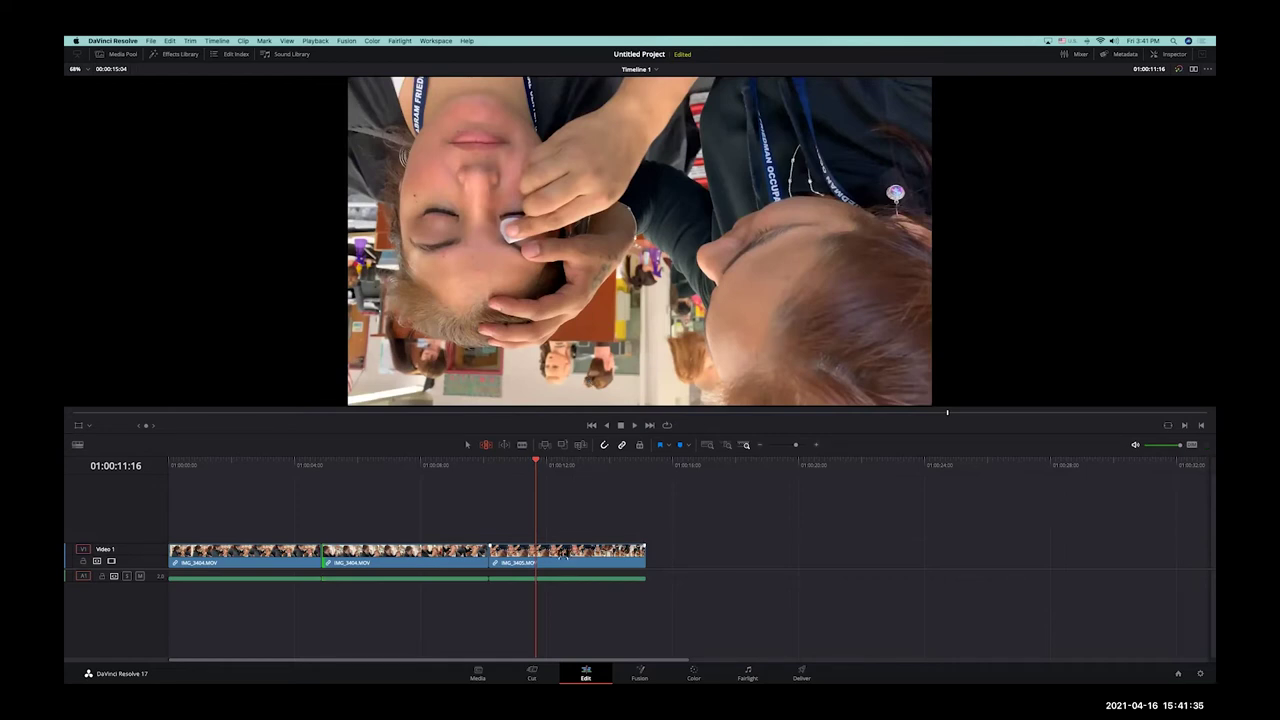
pyautogui.press('a')
pyautogui.click(589, 560)
pyautogui.hotkey('ctrl', 'Left')
pyautogui.hotkey('ctrl', 'Right')
# Step: Open IMG_3405's Inspector Transform settings and reset its zoom to 1.000
pyautogui.click(1168, 55)
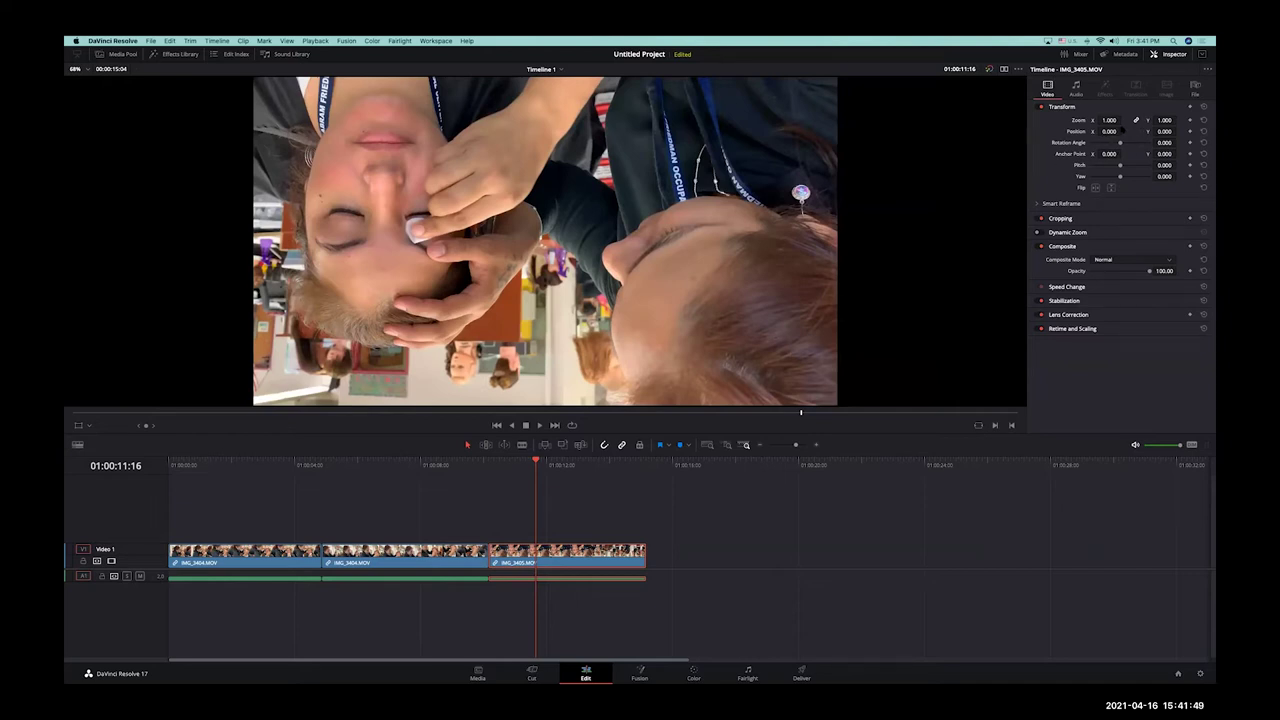
pyautogui.moveTo(1093, 121)
pyautogui.mouseDown()
pyautogui.moveTo(1139, 120)
pyautogui.moveTo(1090, 120)
pyautogui.mouseUp()
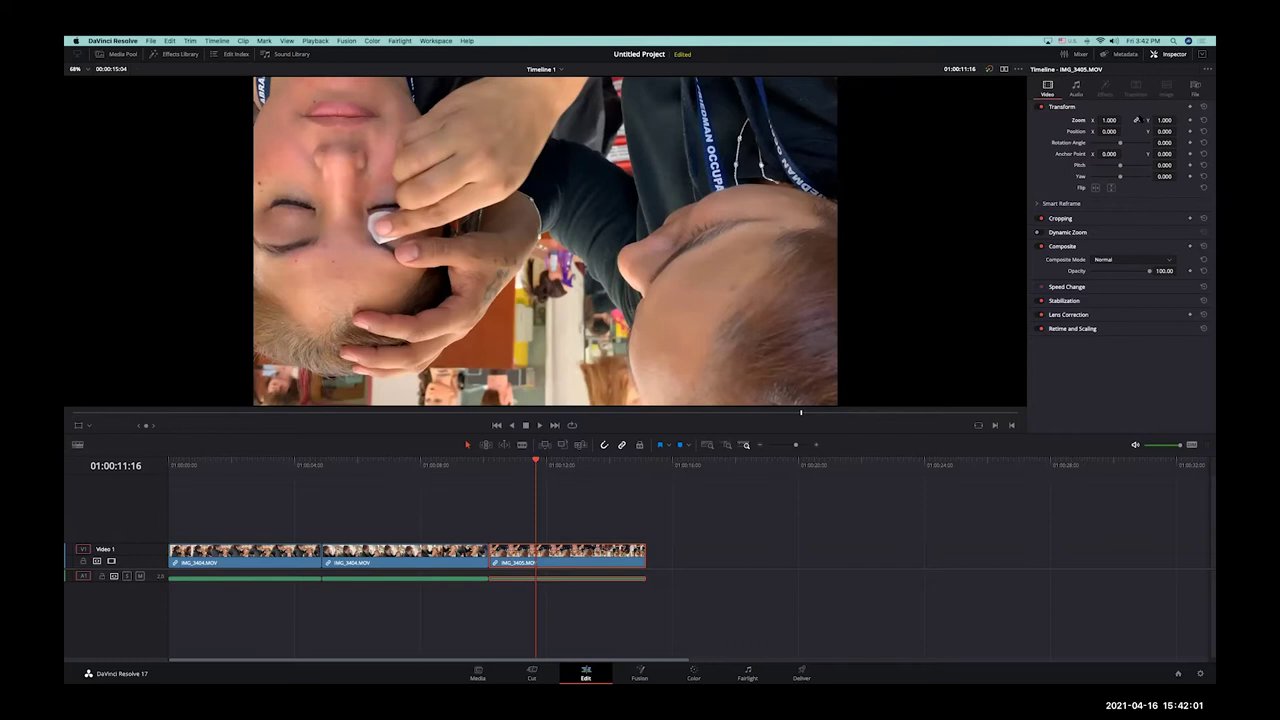
pyautogui.doubleClick(1136, 120)
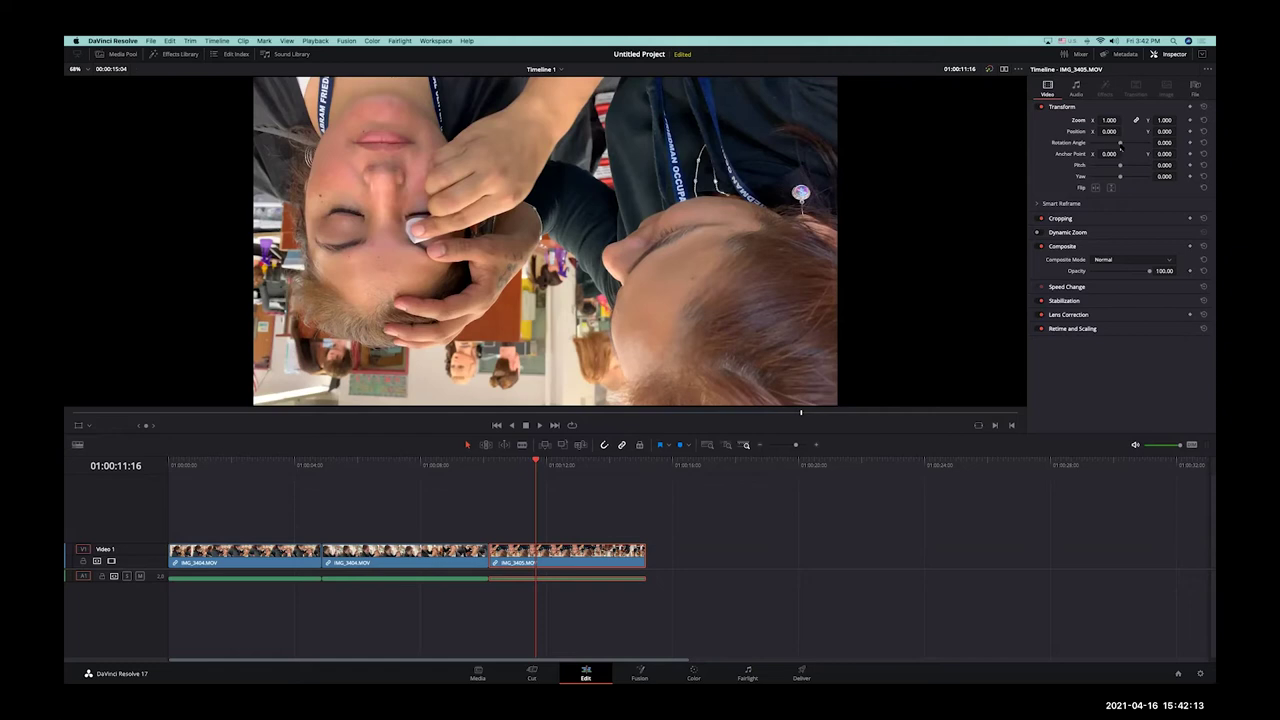
# Step: Set IMG_3405's rotation angle to 180 and play back the upright clip
pyautogui.moveTo(1121, 144); pyautogui.dragTo(1133, 143)
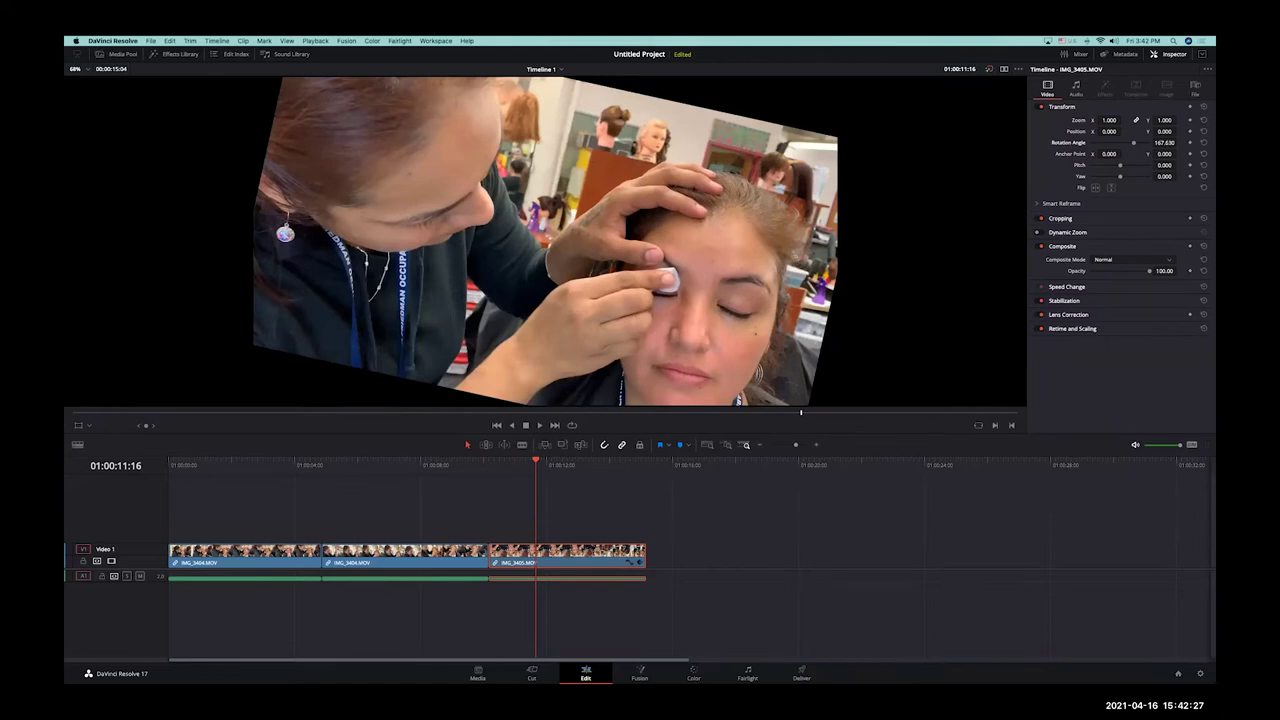
pyautogui.doubleClick(1164, 142)
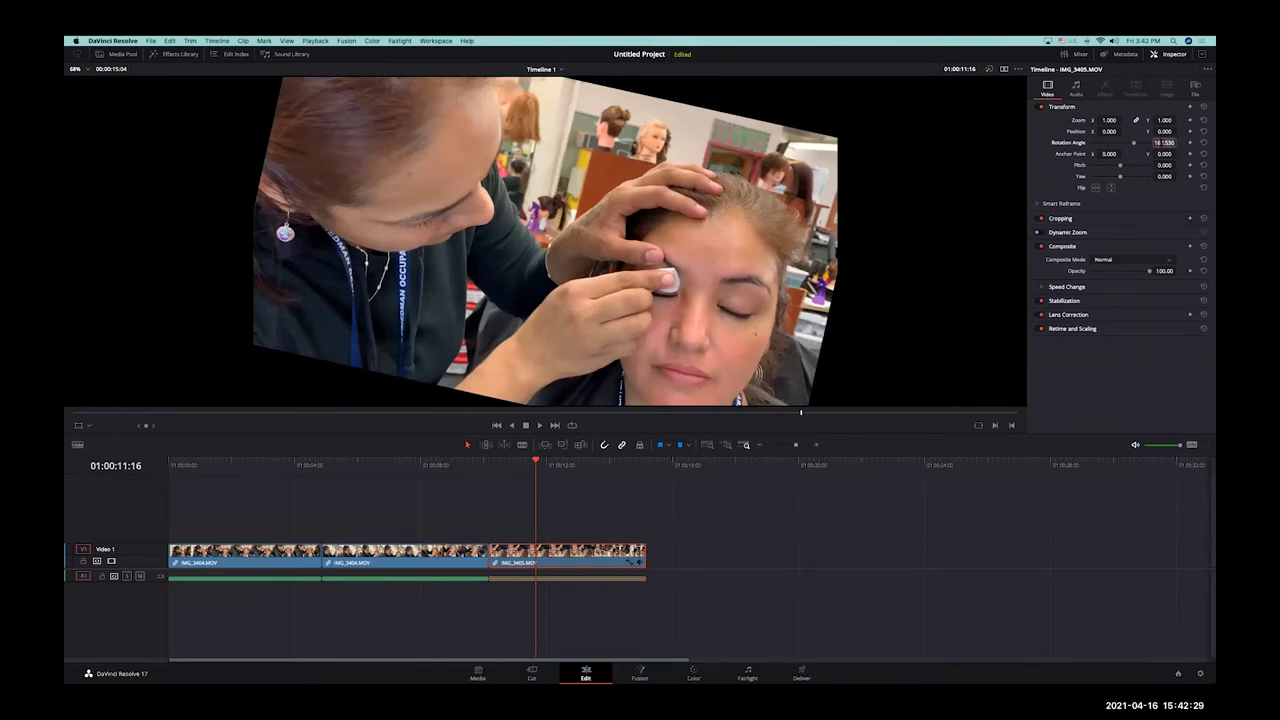
pyautogui.write('180')
pyautogui.press('Return')
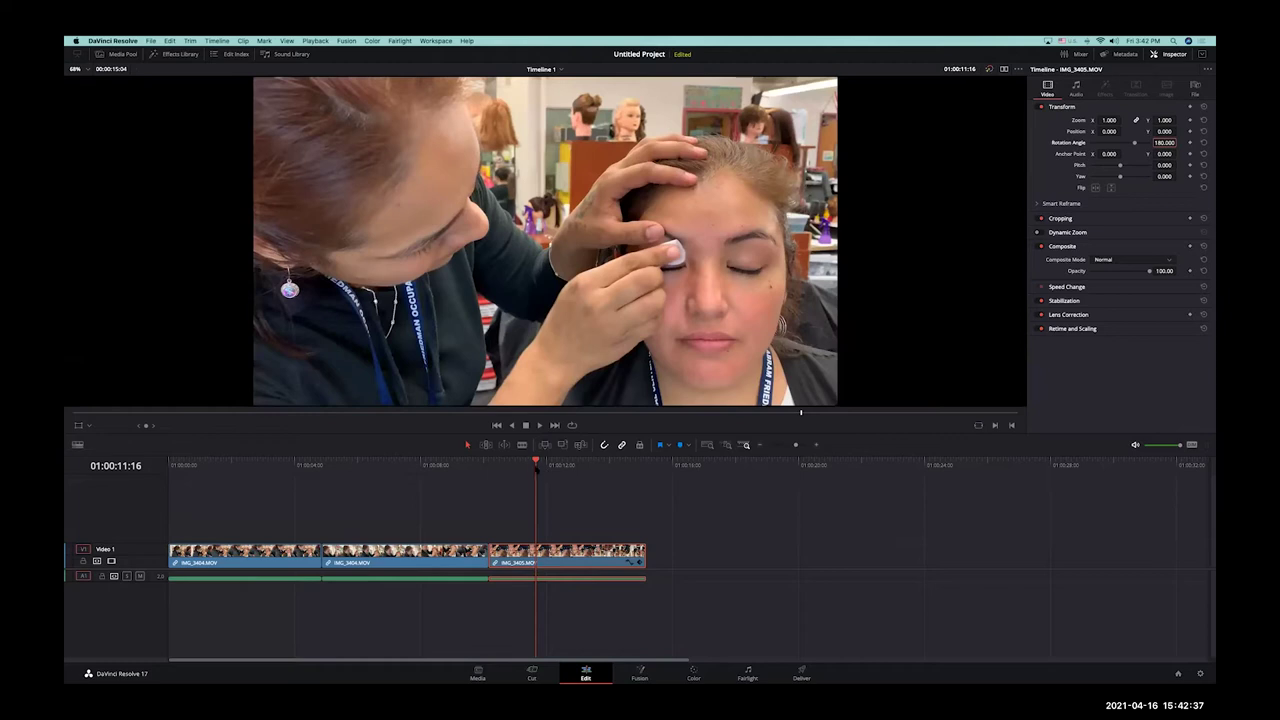
pyautogui.press('space')
pyautogui.moveTo(575, 464); pyautogui.dragTo(275, 488)
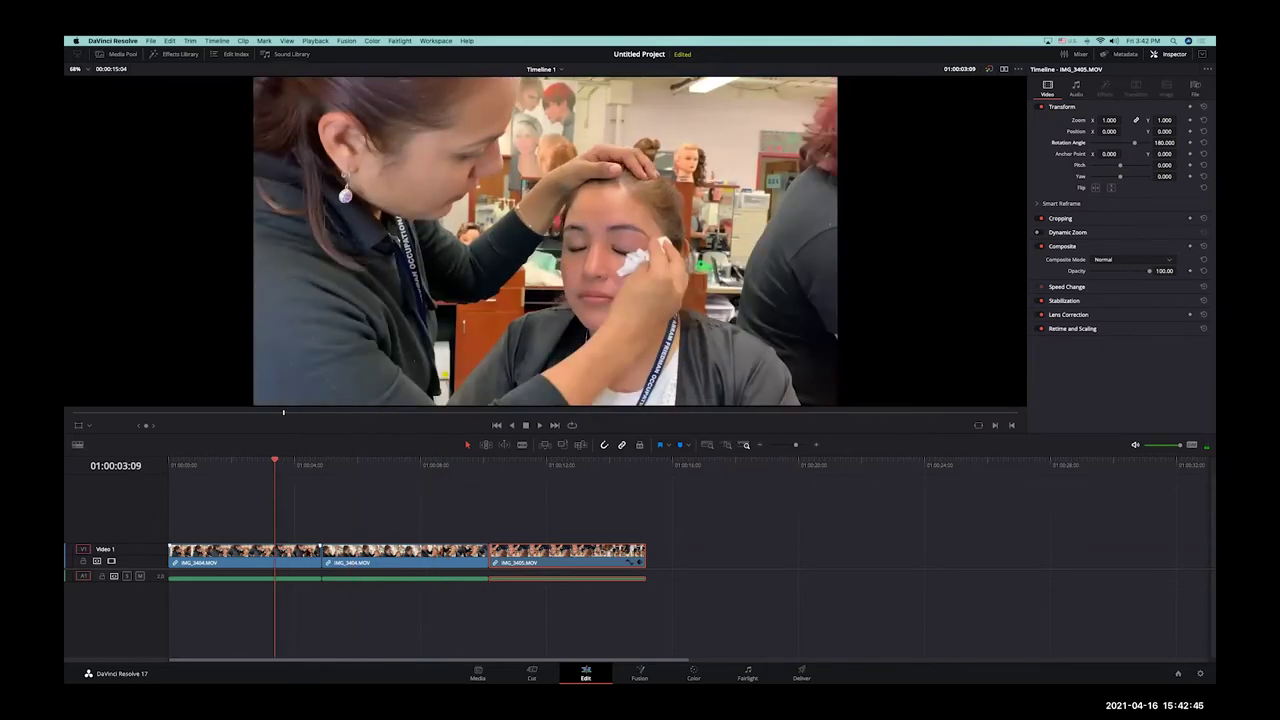
# Step: Set clip colours: first clip Orange, second clip Blue, IMG_3405 Green
pyautogui.rightClick(302, 554)
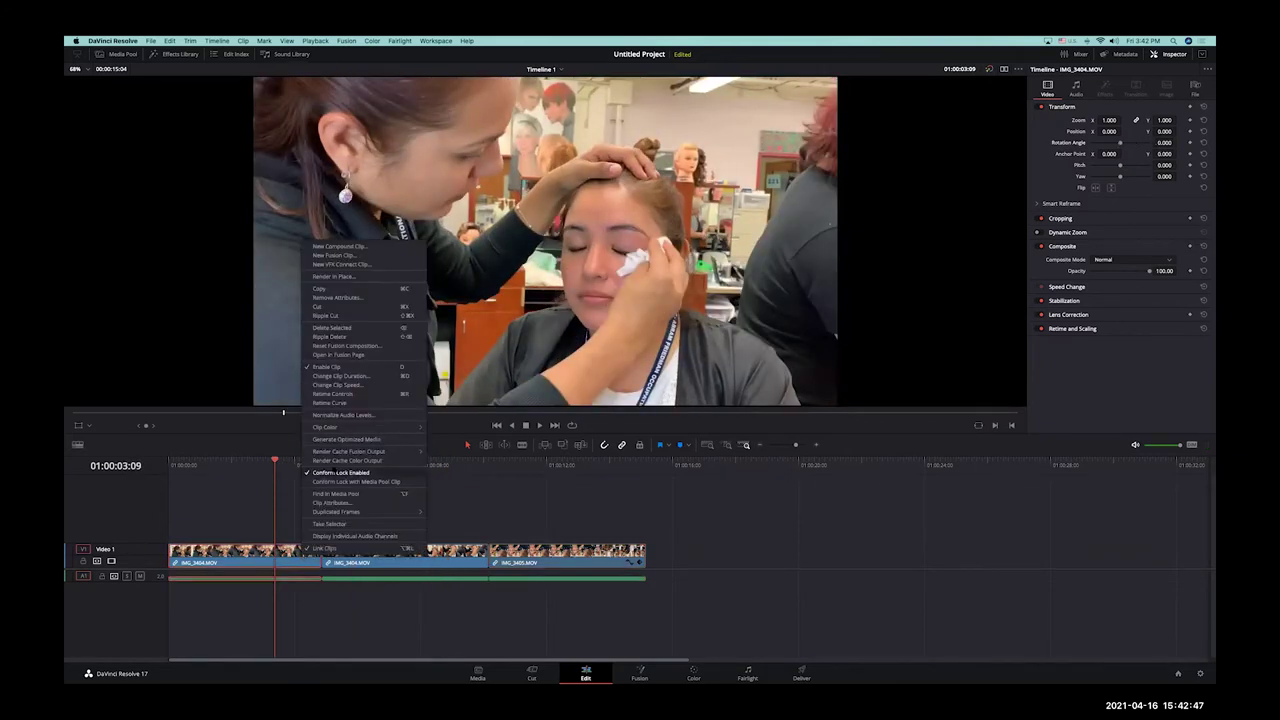
pyautogui.moveTo(358, 429)
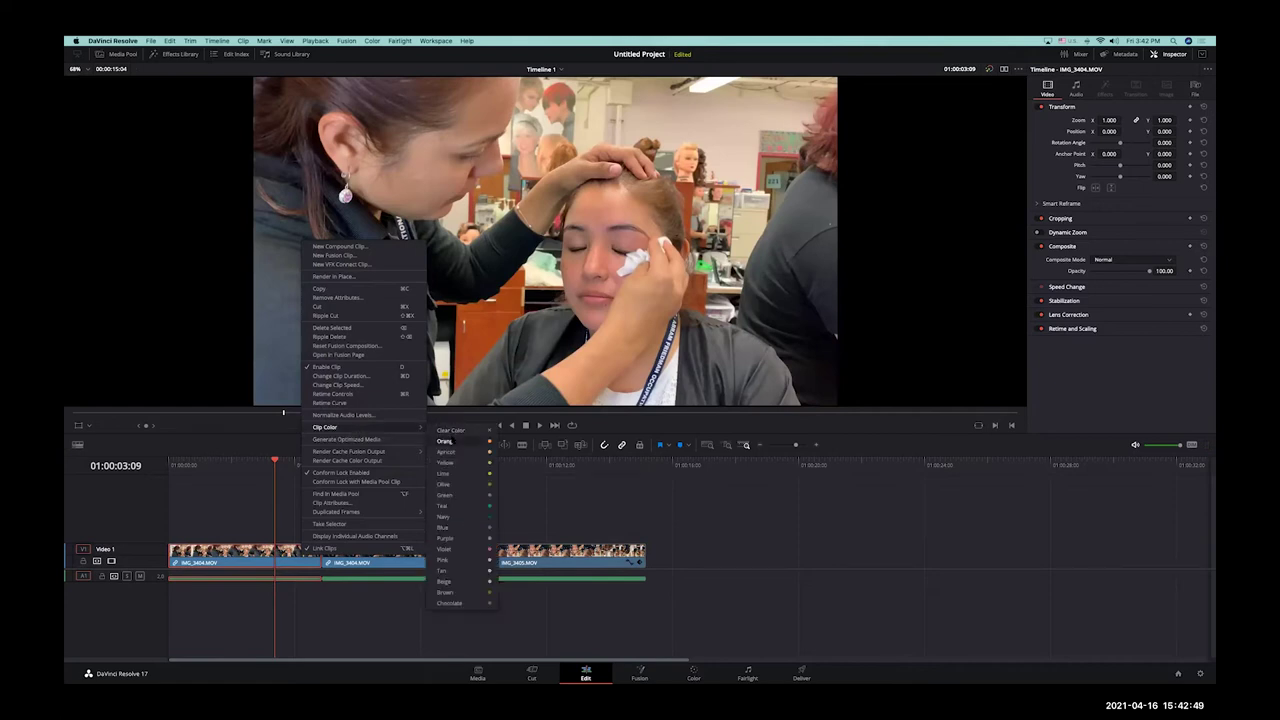
pyautogui.click(446, 441)
pyautogui.click(406, 465)
pyautogui.rightClick(414, 565)
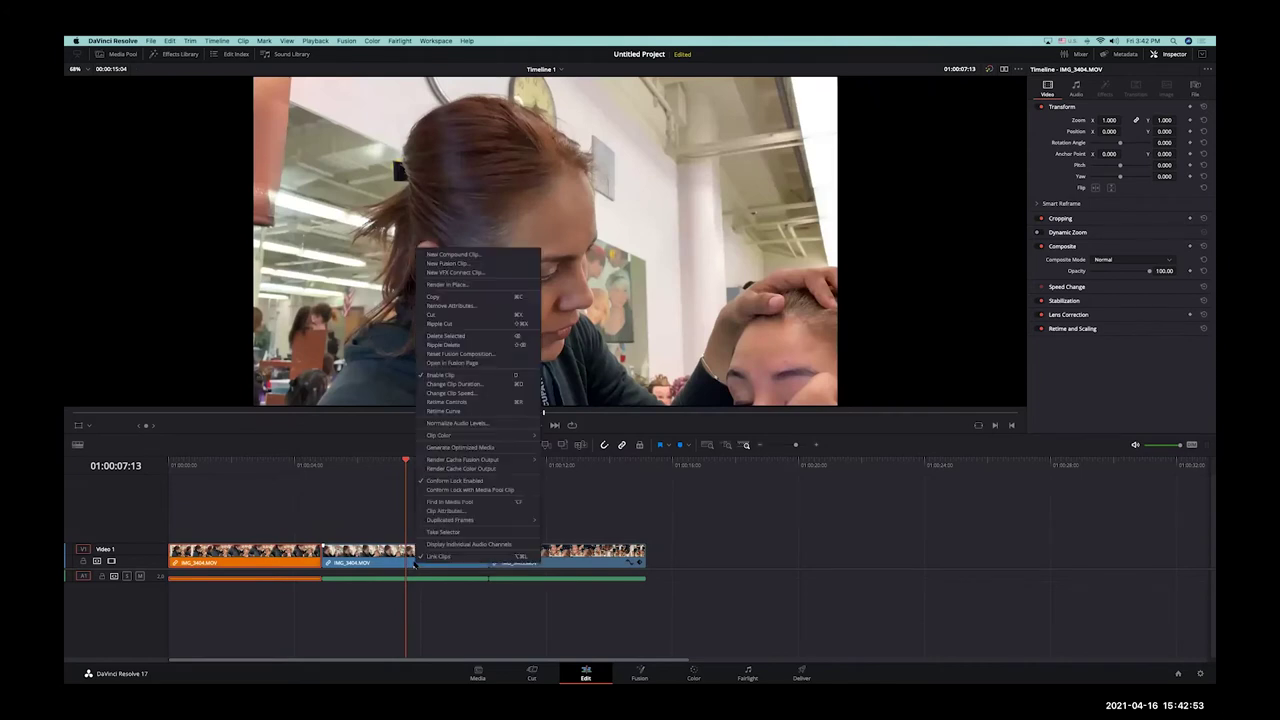
pyautogui.moveTo(473, 438)
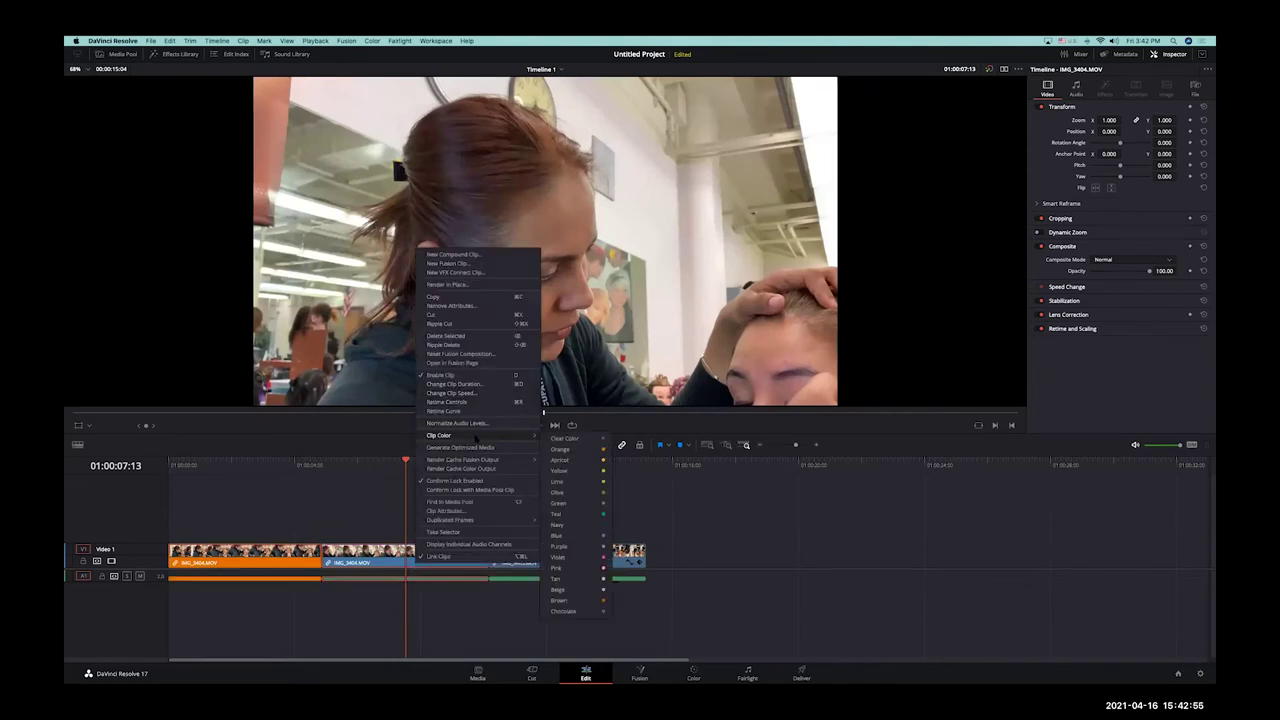
pyautogui.click(591, 537)
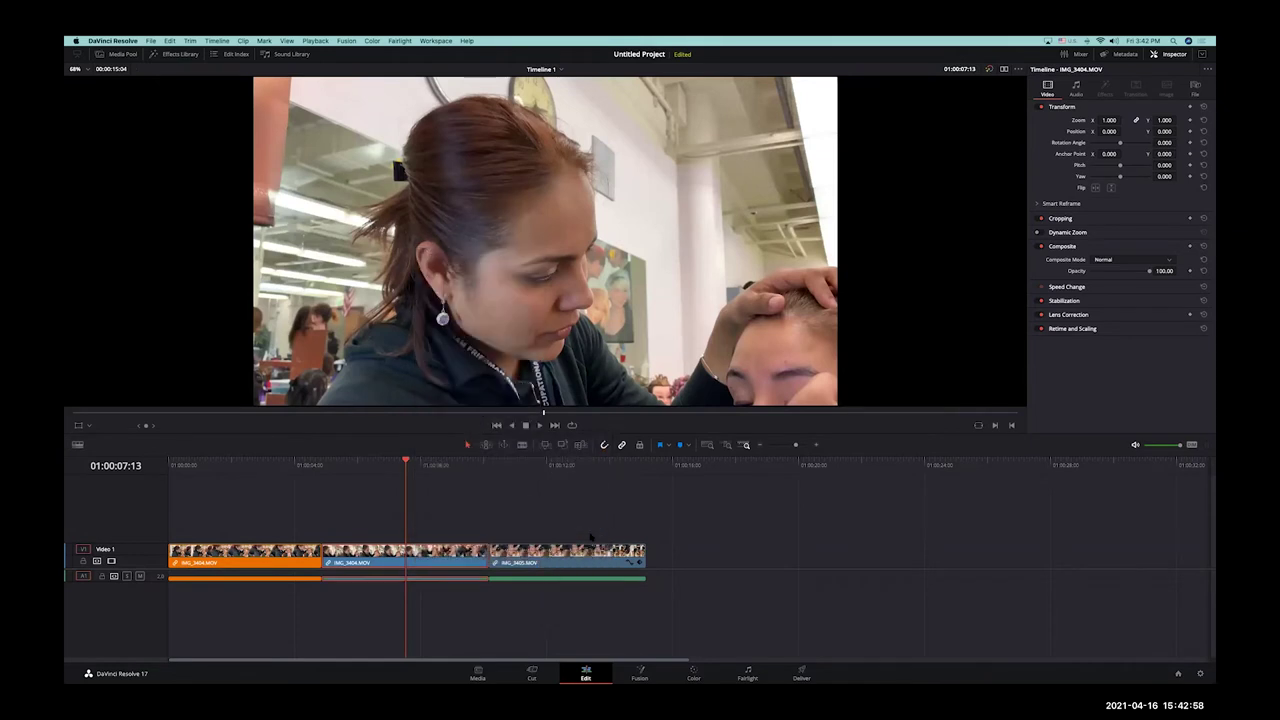
pyautogui.click(581, 464)
pyautogui.rightClick(582, 548)
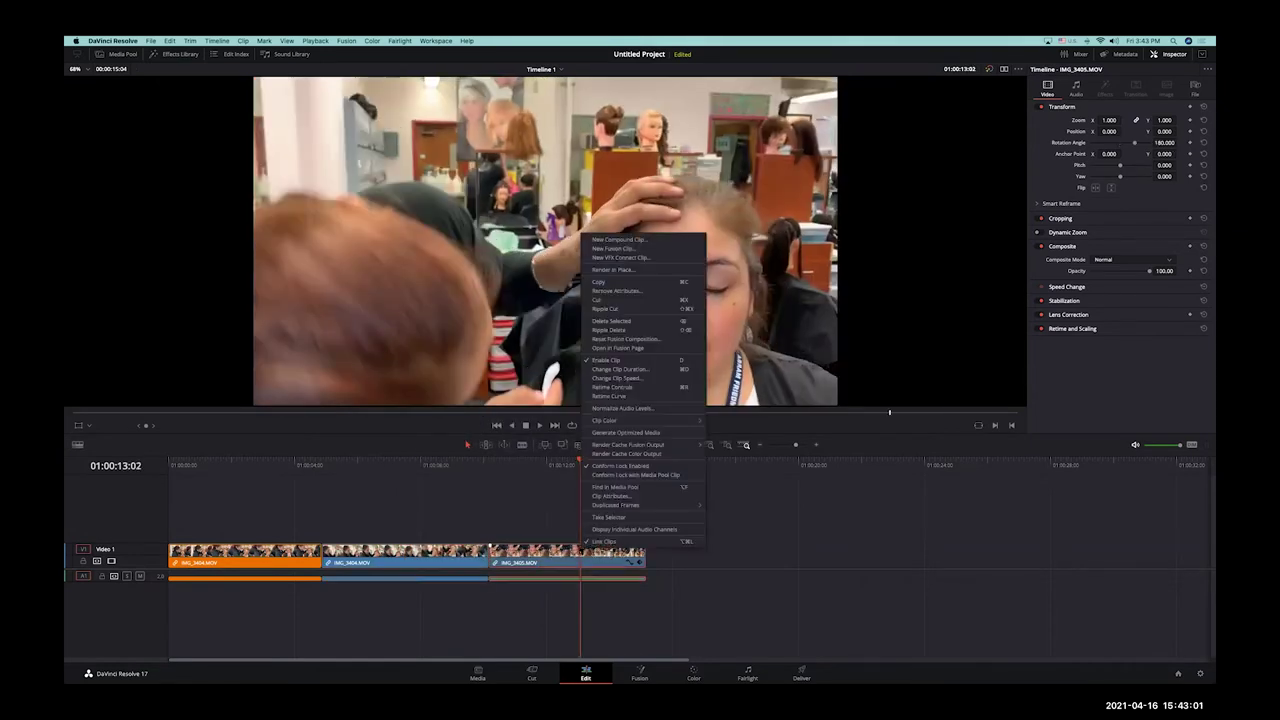
pyautogui.moveTo(640, 421)
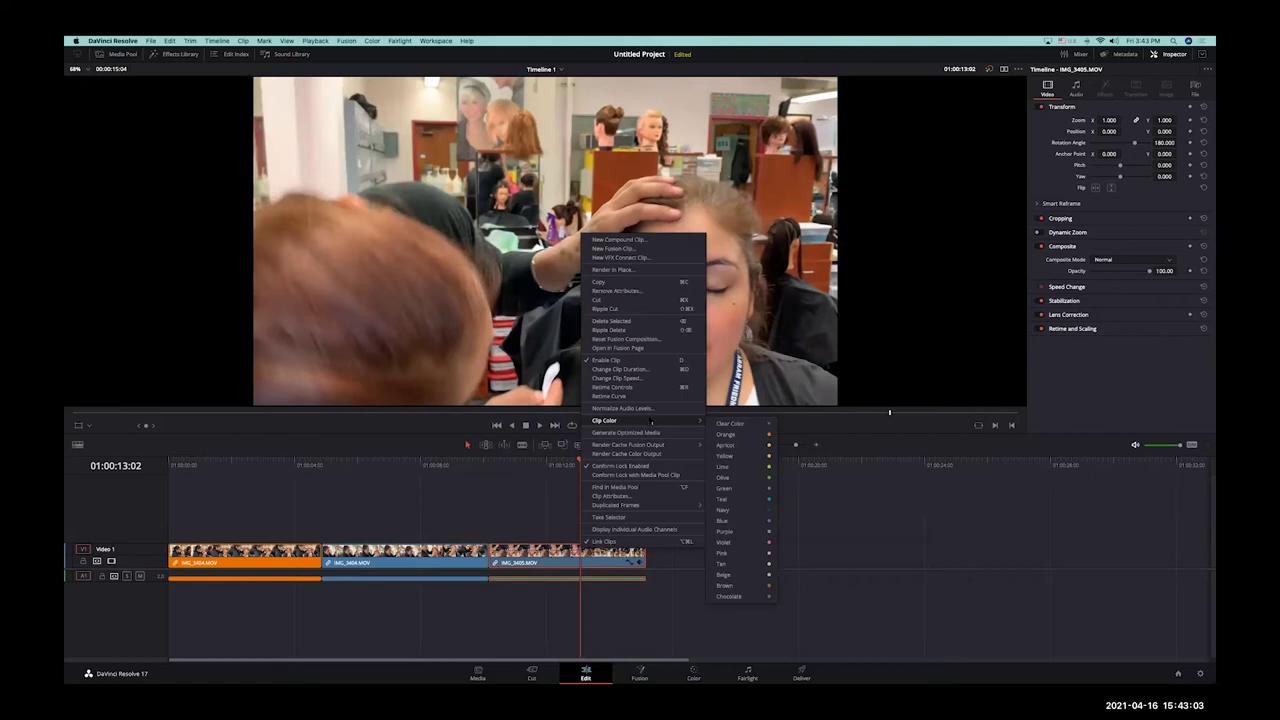
pyautogui.click(723, 488)
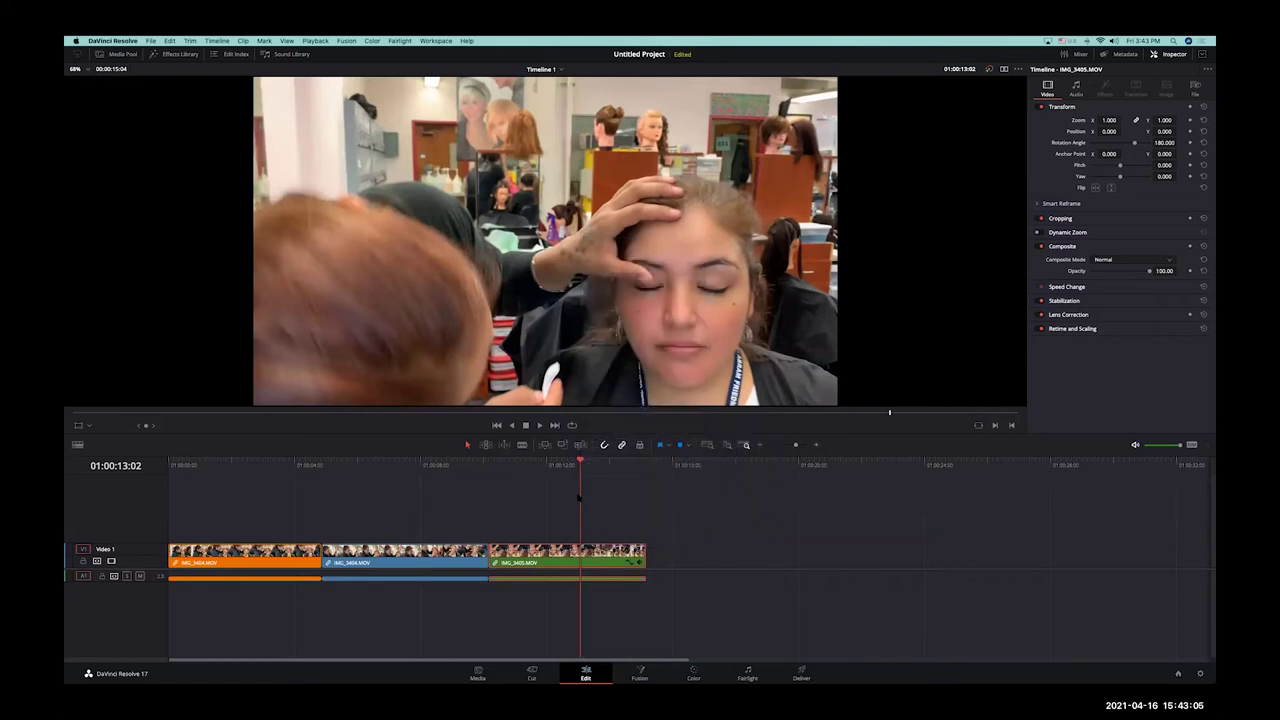
pyautogui.moveTo(318, 466); pyautogui.dragTo(232, 464)
# Step: Trim the cut between the first two clips in trim mode and review both cuts
pyautogui.press('space')
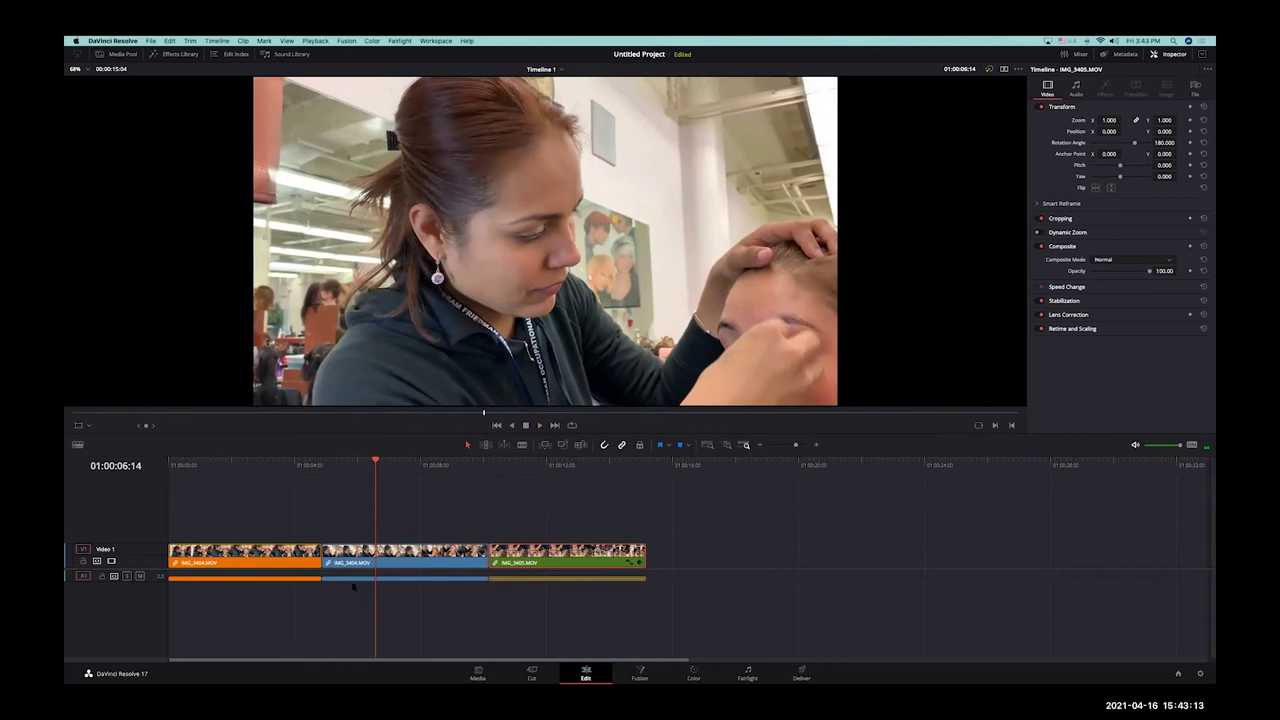
pyautogui.moveTo(323, 552); pyautogui.dragTo(371, 545)
pyautogui.press('super+z')
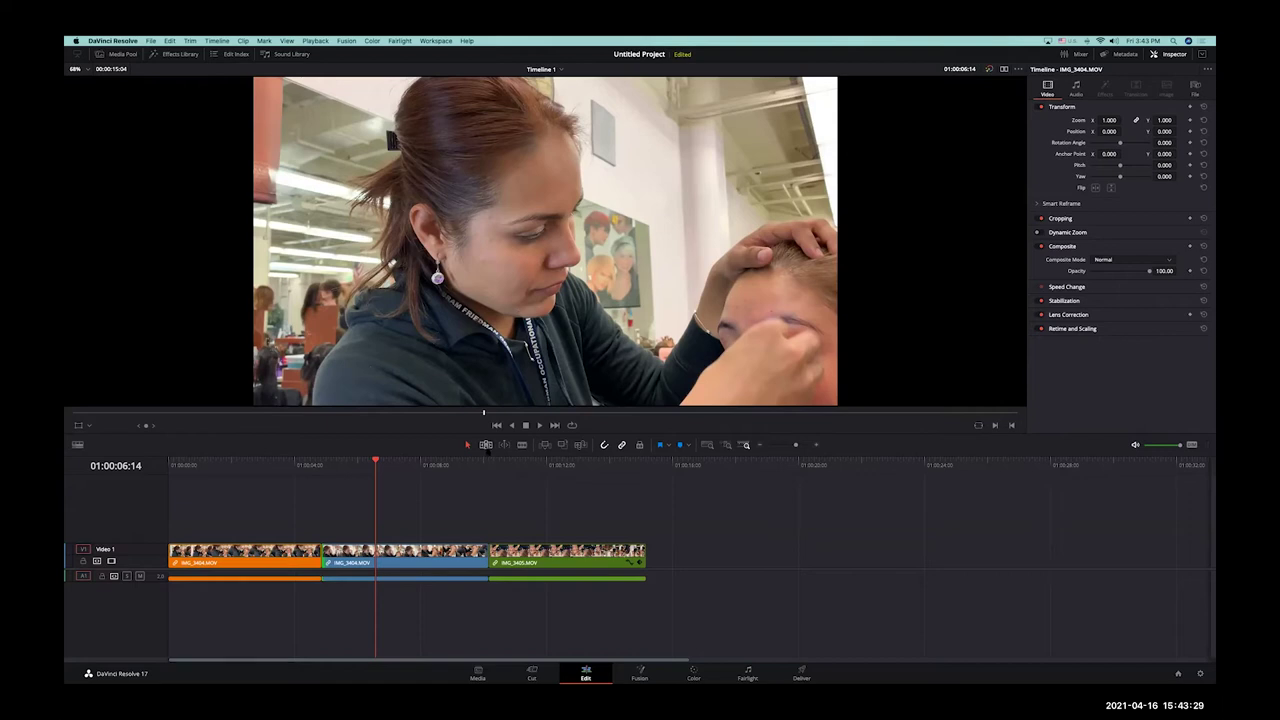
pyautogui.click(489, 446)
pyautogui.moveTo(325, 554); pyautogui.dragTo(409, 546)
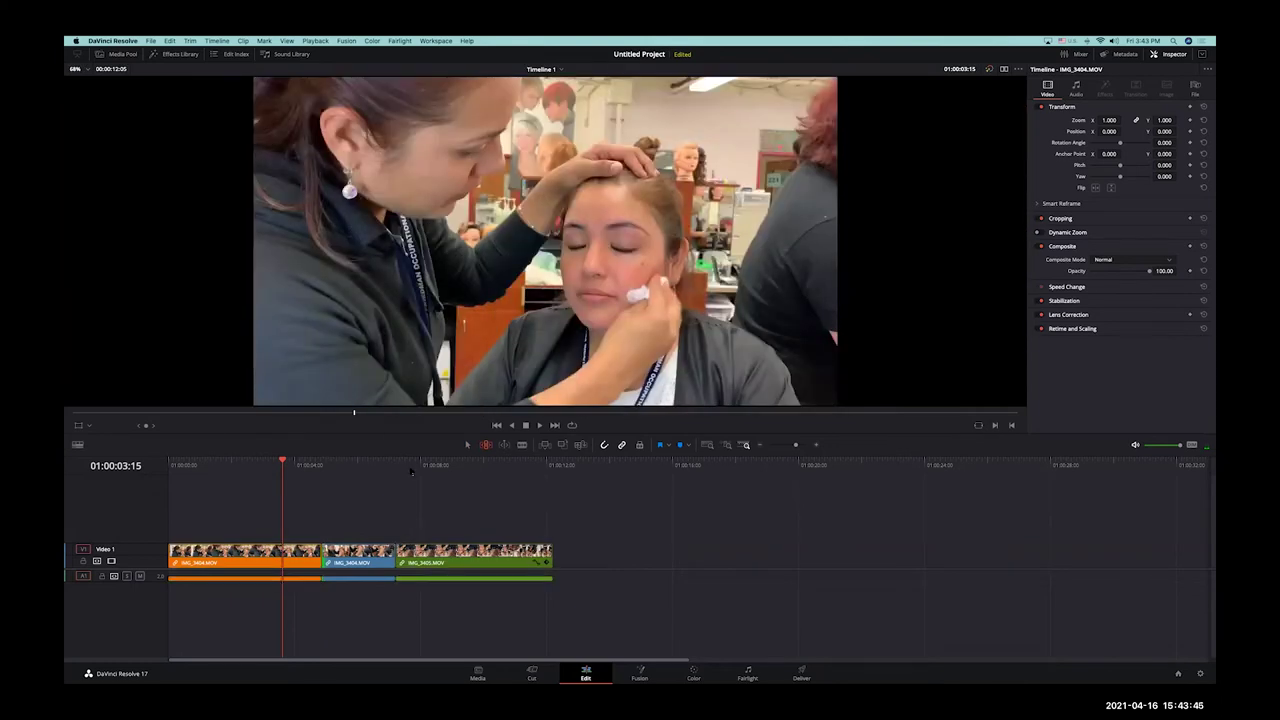
pyautogui.press('Down')
pyautogui.press('/')
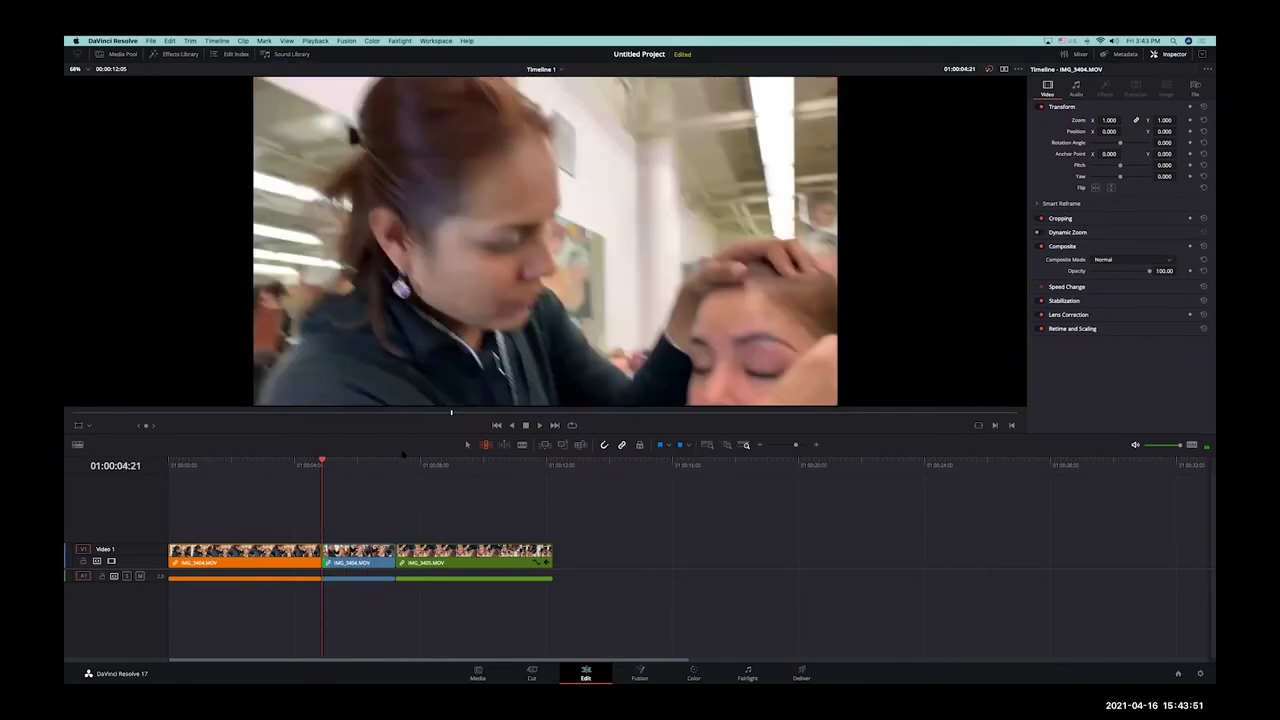
pyautogui.click(392, 463)
pyautogui.press('/')
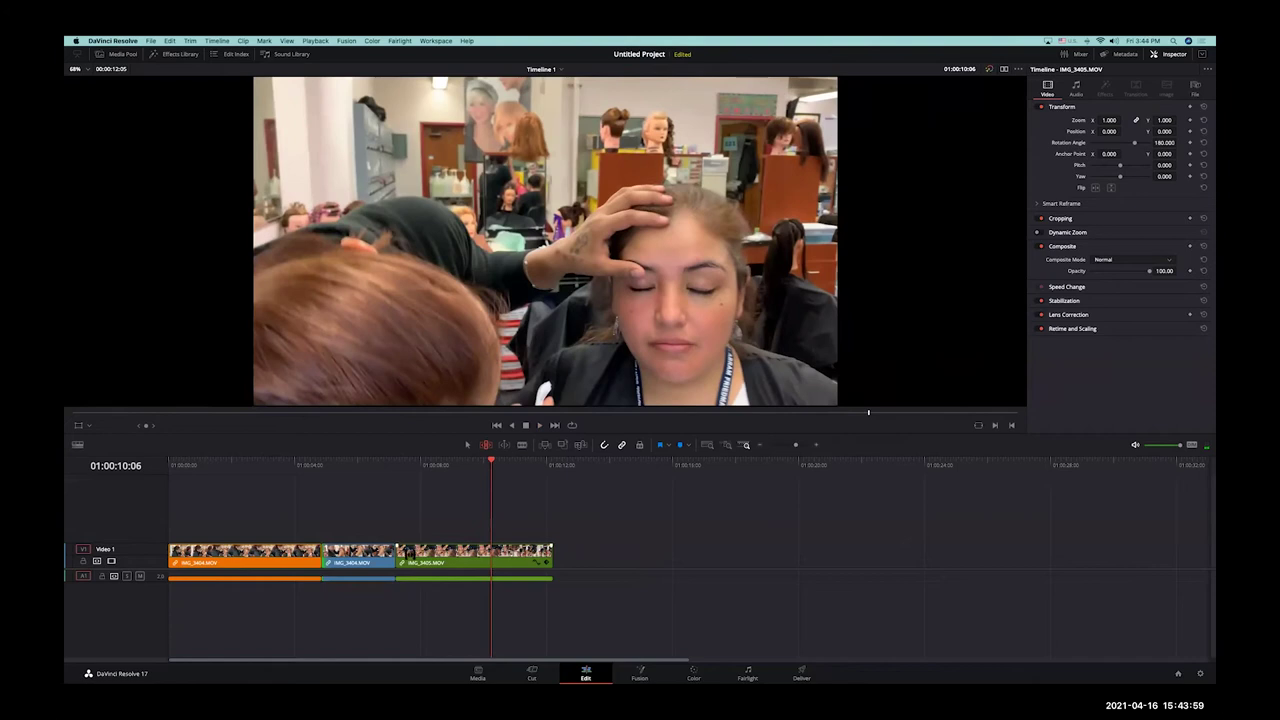
# Step: Trim about 02:05 off the end of IMG_3405 and replay from the start
pyautogui.moveTo(551, 556); pyautogui.dragTo(664, 548)
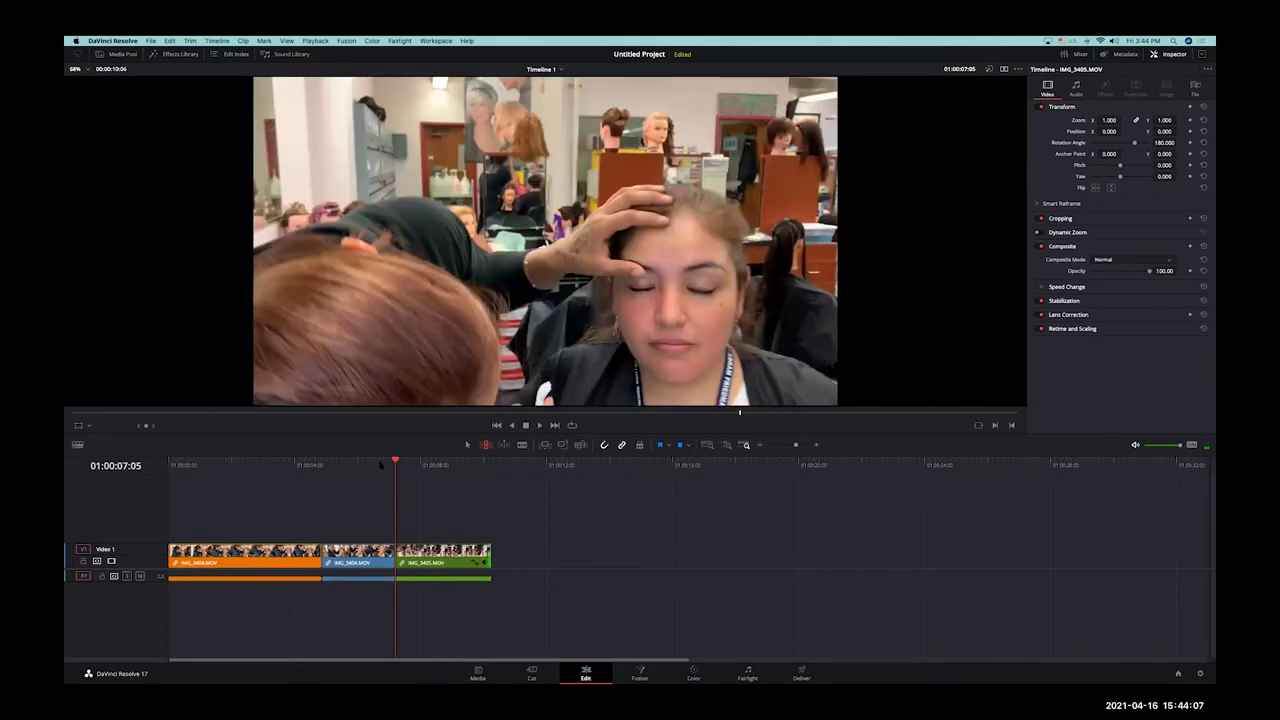
pyautogui.moveTo(368, 463); pyautogui.dragTo(320, 463)
pyautogui.press('Home')
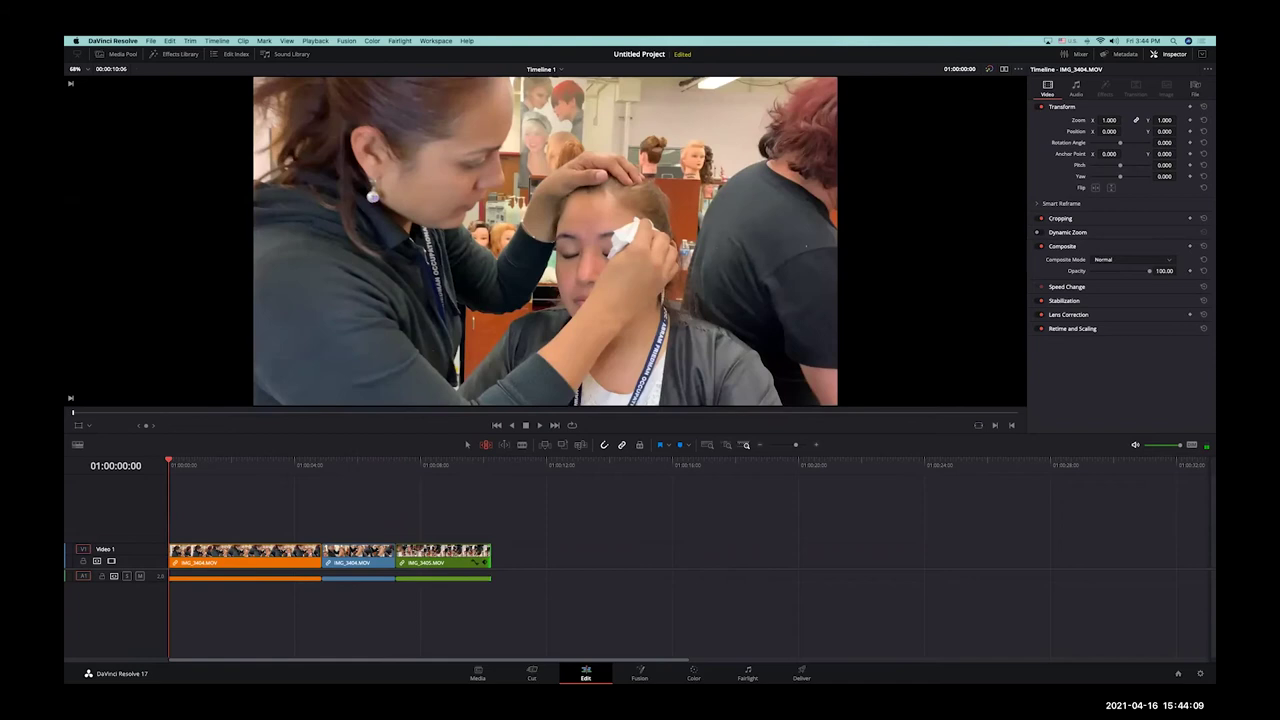
pyautogui.press('space')
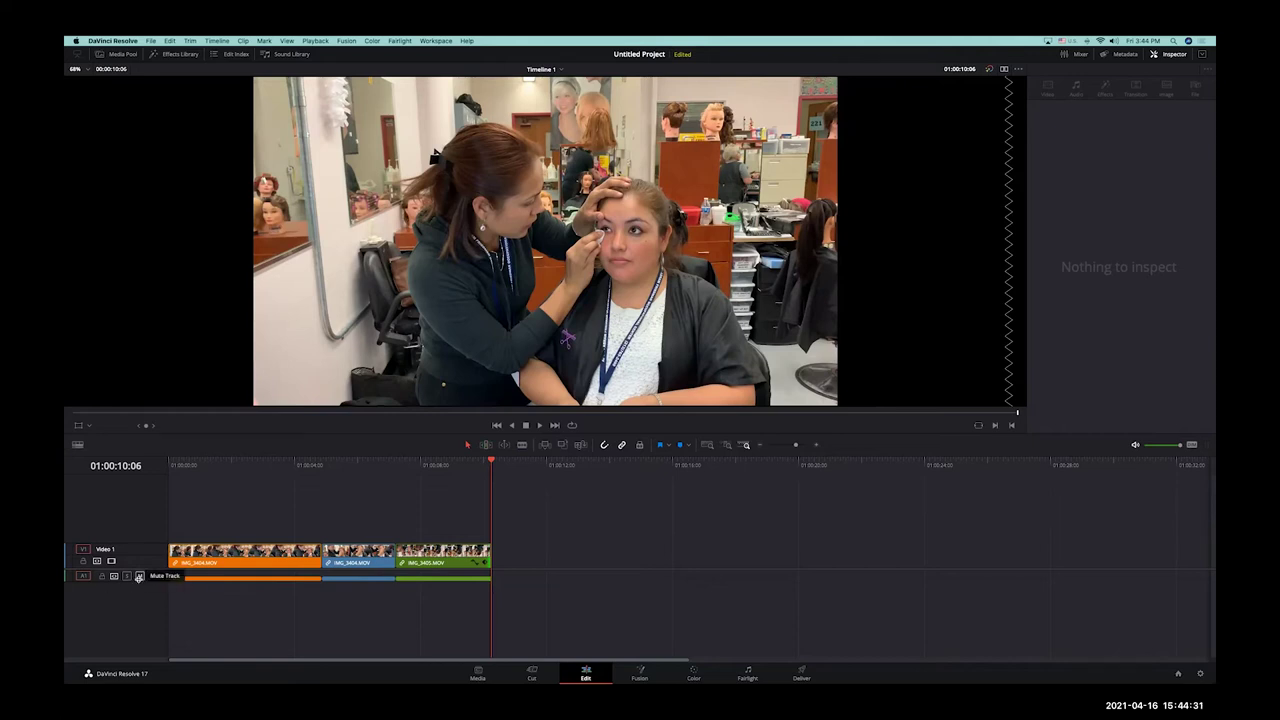
# Step: Mute audio track A1 and play from IMG_3404
pyautogui.click(140, 576)
pyautogui.click(298, 465)
pyautogui.press('space')
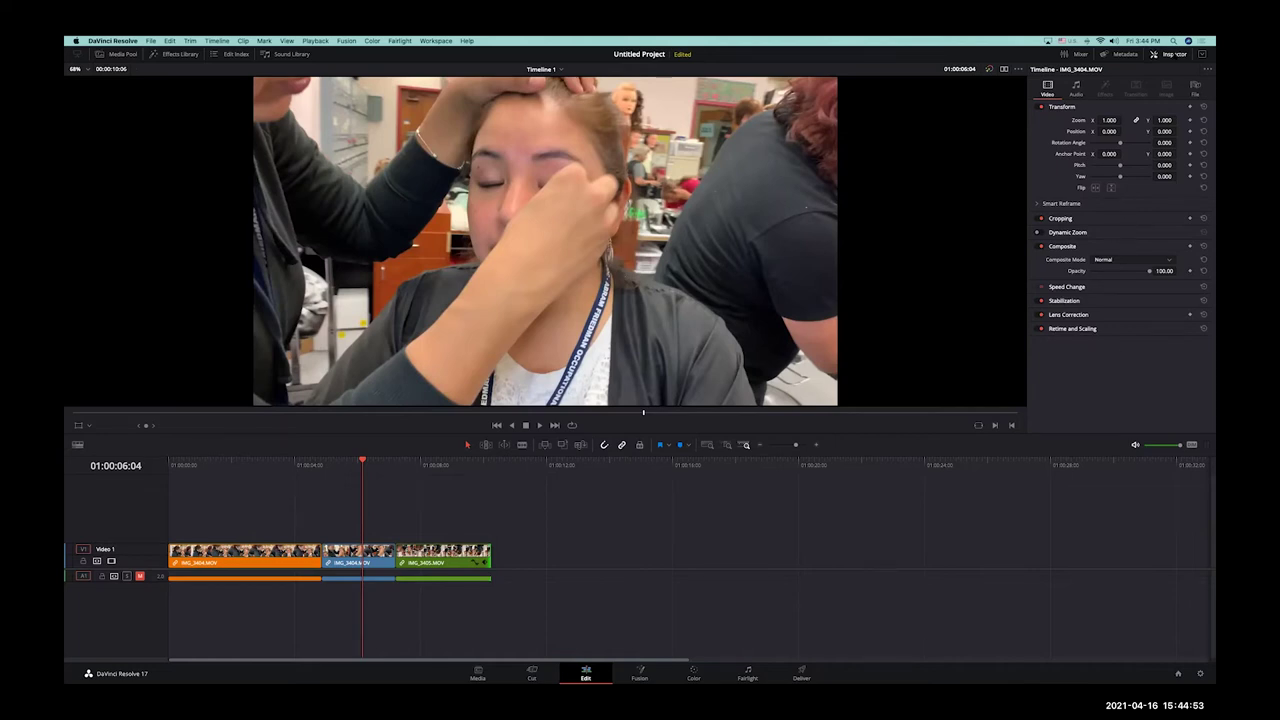
# Step: Close the Inspector, fit the timeline to all three clips, and bring up the Make Up Steps document
pyautogui.click(1172, 54)
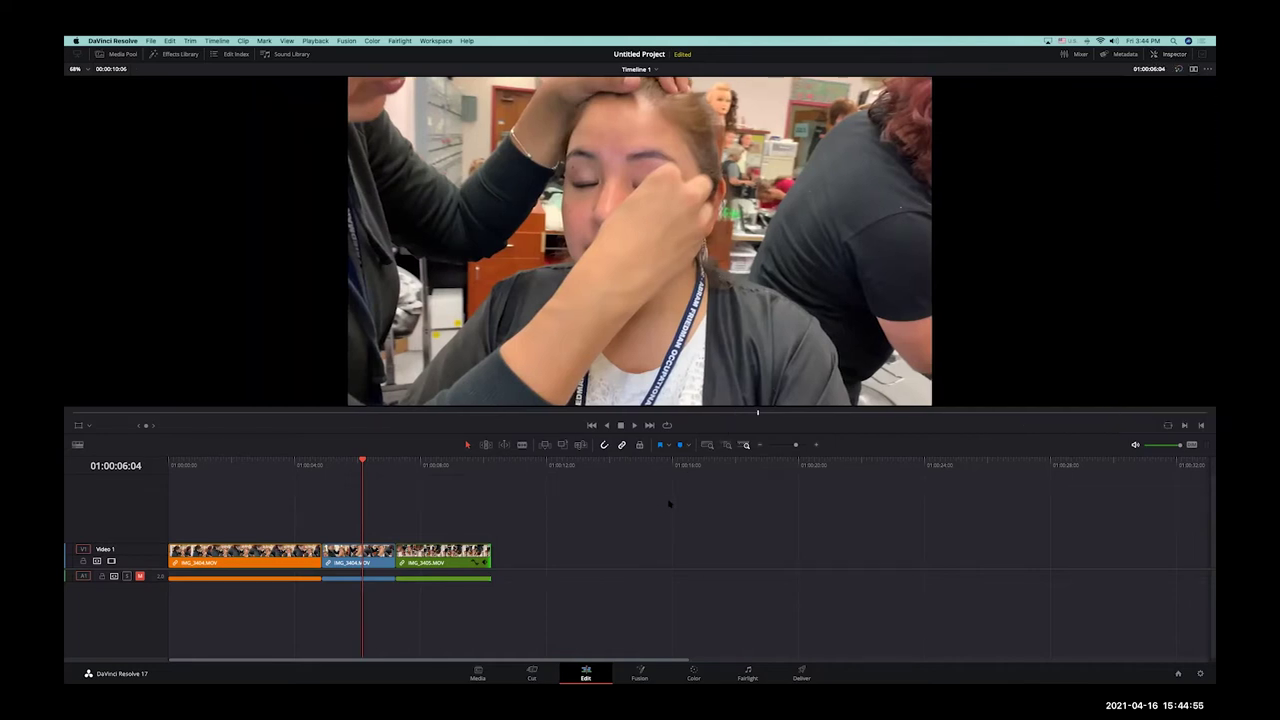
pyautogui.hotkey('shift', 'z')
pyautogui.press('j')
pyautogui.press('k')
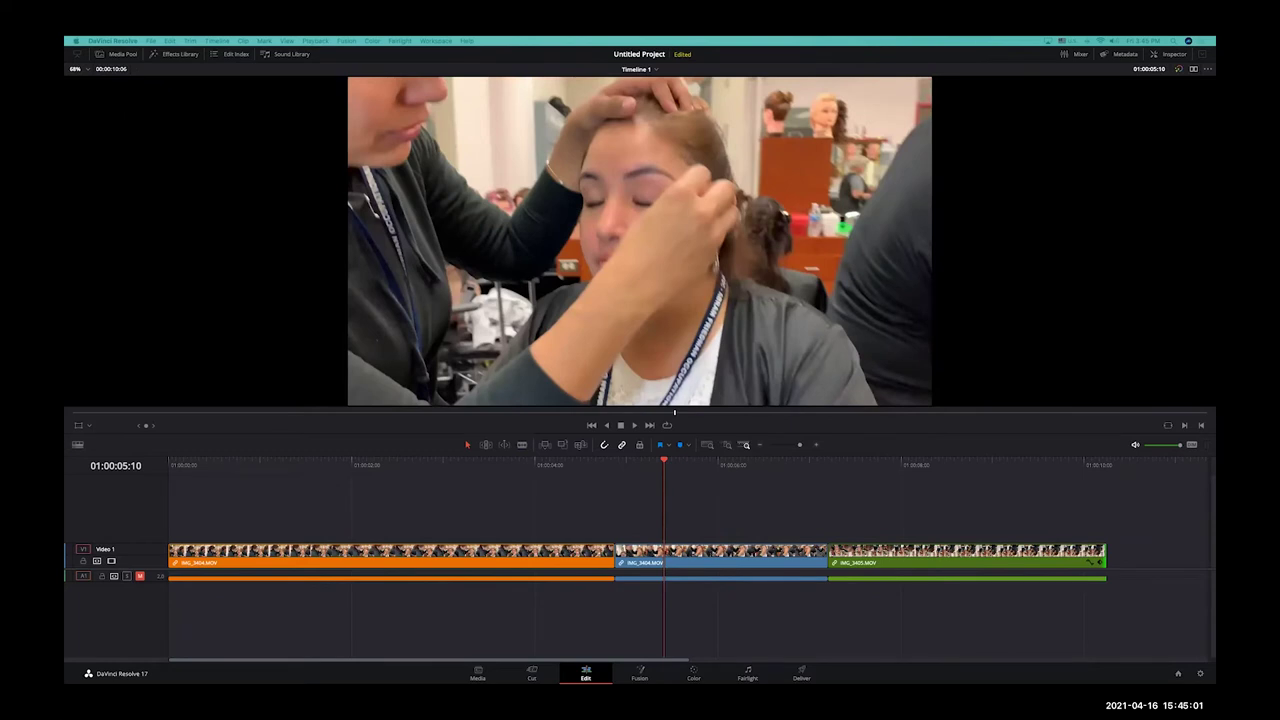
pyautogui.press('super+Tab')
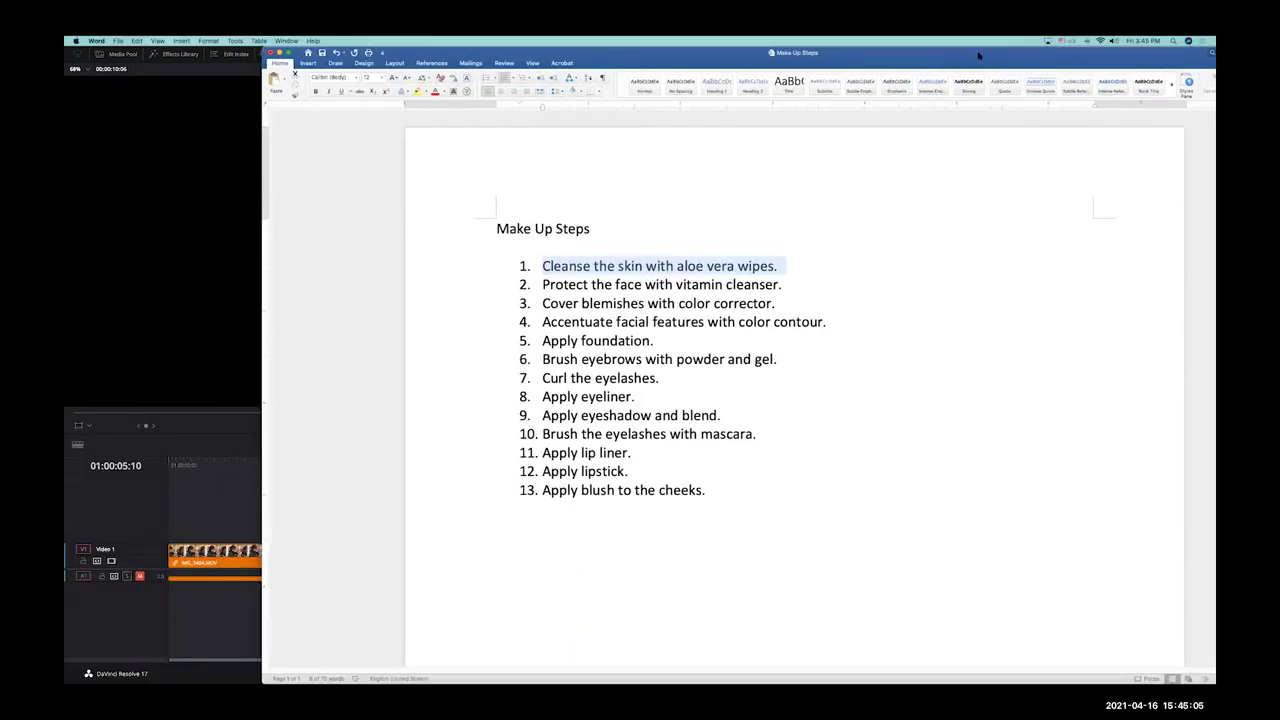
# Step: Copy 'Cleanse the skin with aloe vera wipes.' in Word and return to DaVinci Resolve
pyautogui.press('Left')
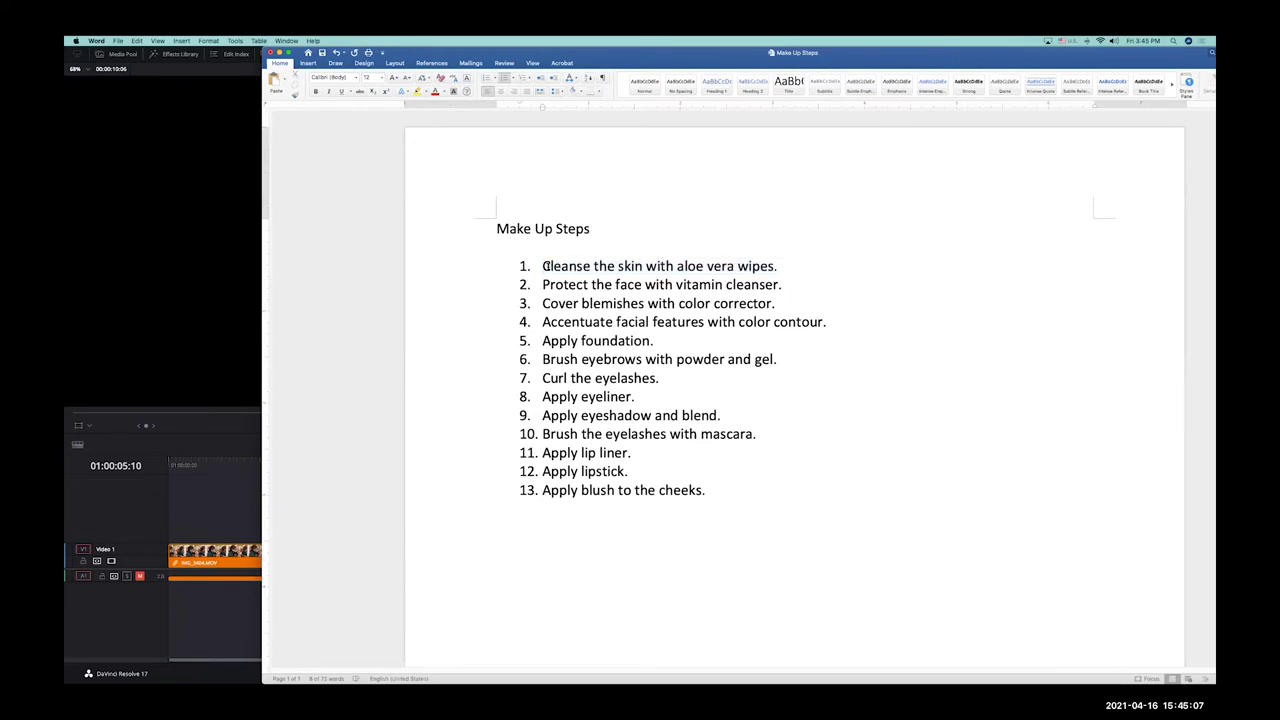
pyautogui.moveTo(556, 266); pyautogui.dragTo(785, 263)
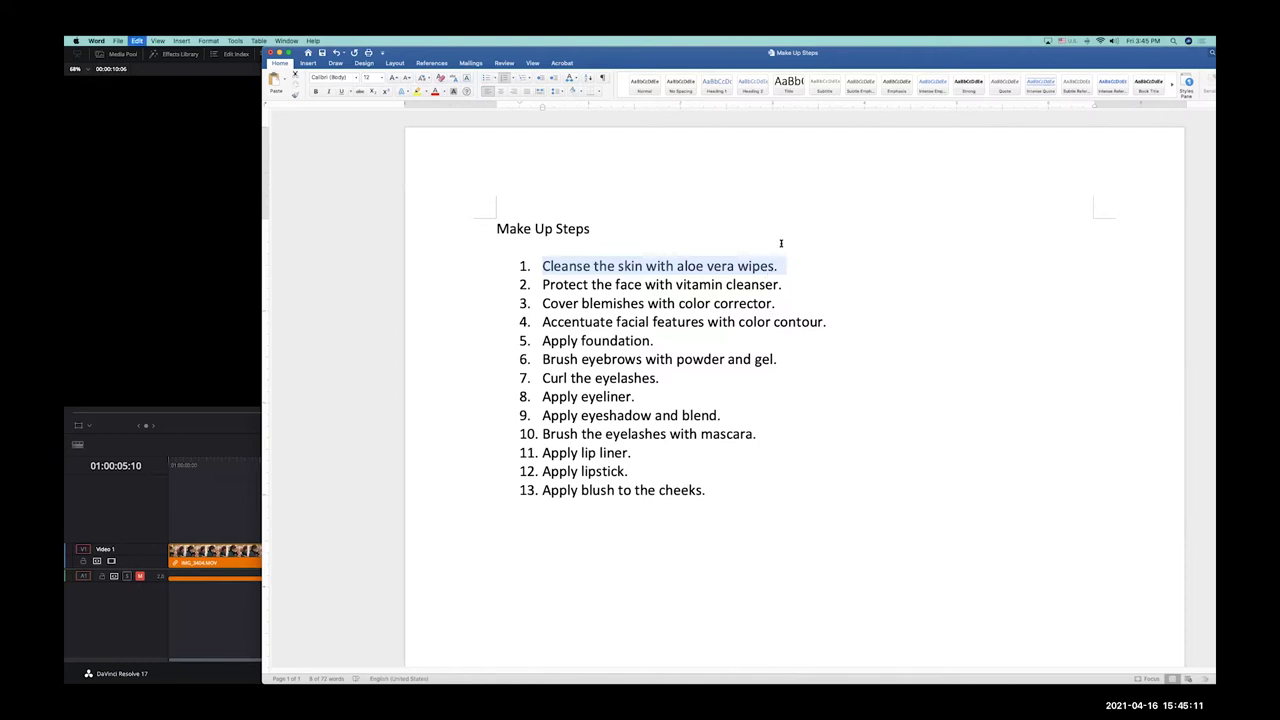
pyautogui.hotkey('ctrl', 'Right')
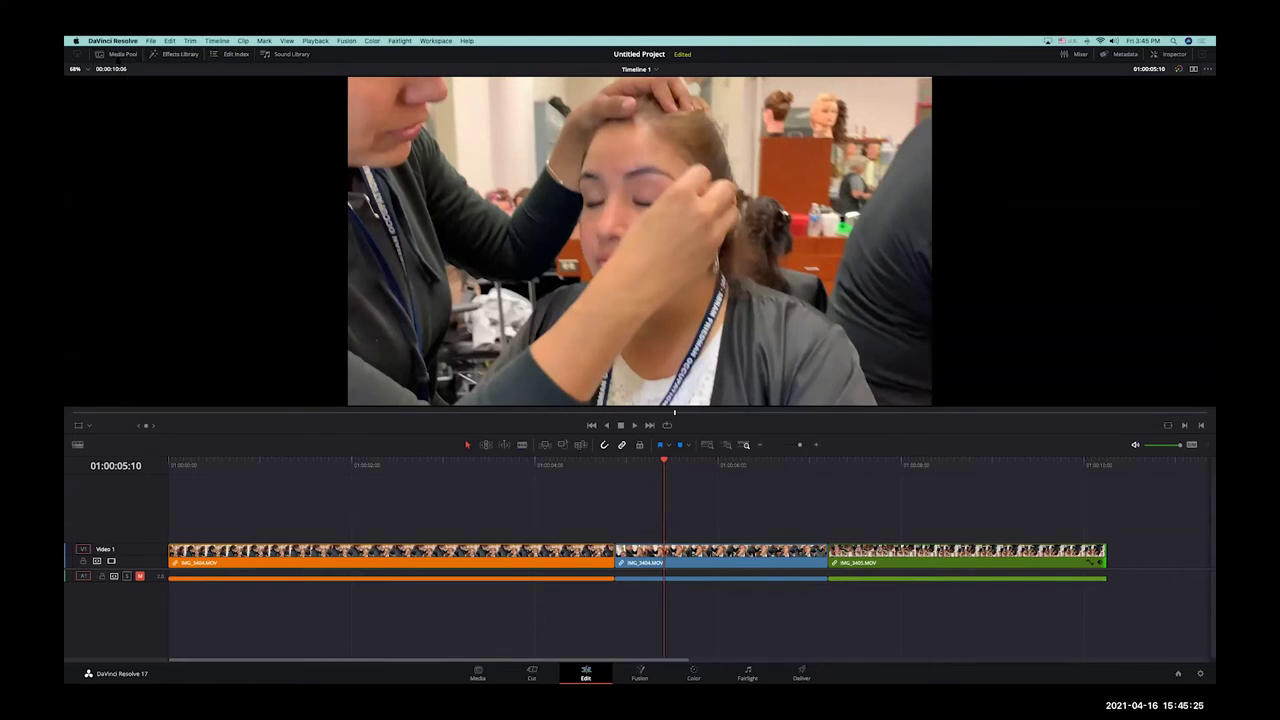
# Step: Toggle the Media Pool off again and browse the Effects Library's Titles list
pyautogui.click(110, 54)
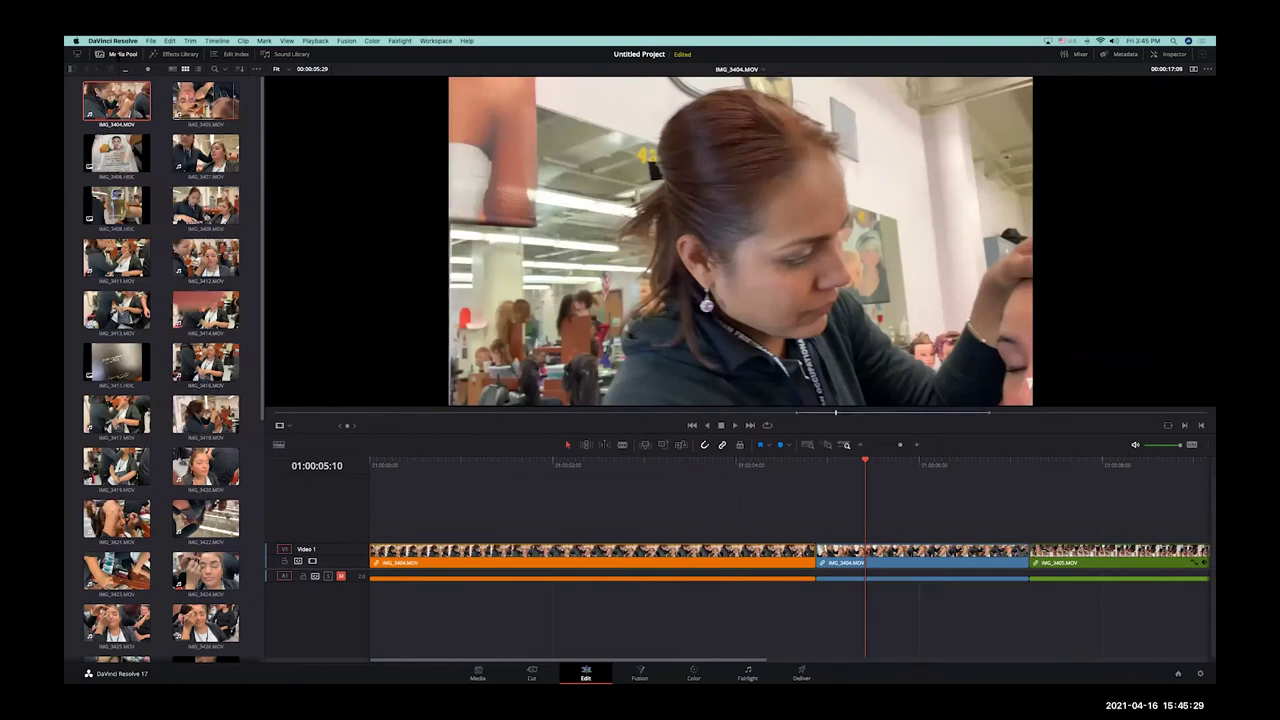
pyautogui.click(122, 54)
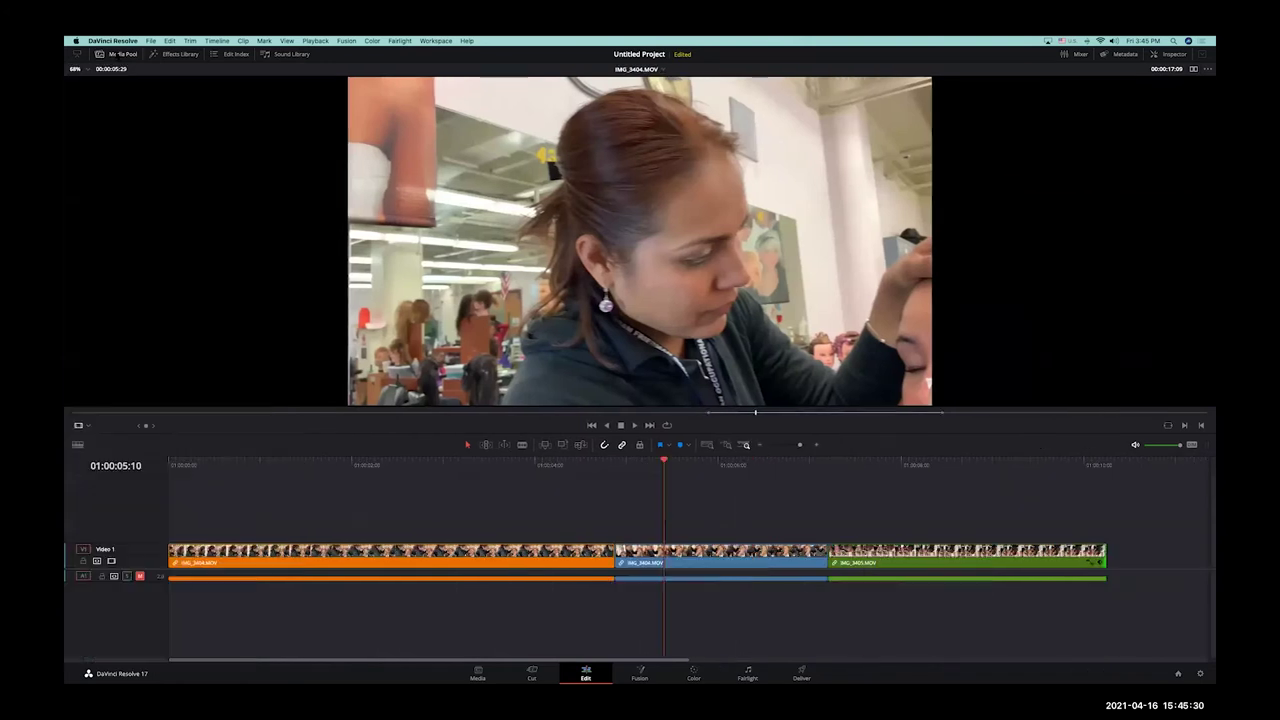
pyautogui.click(180, 54)
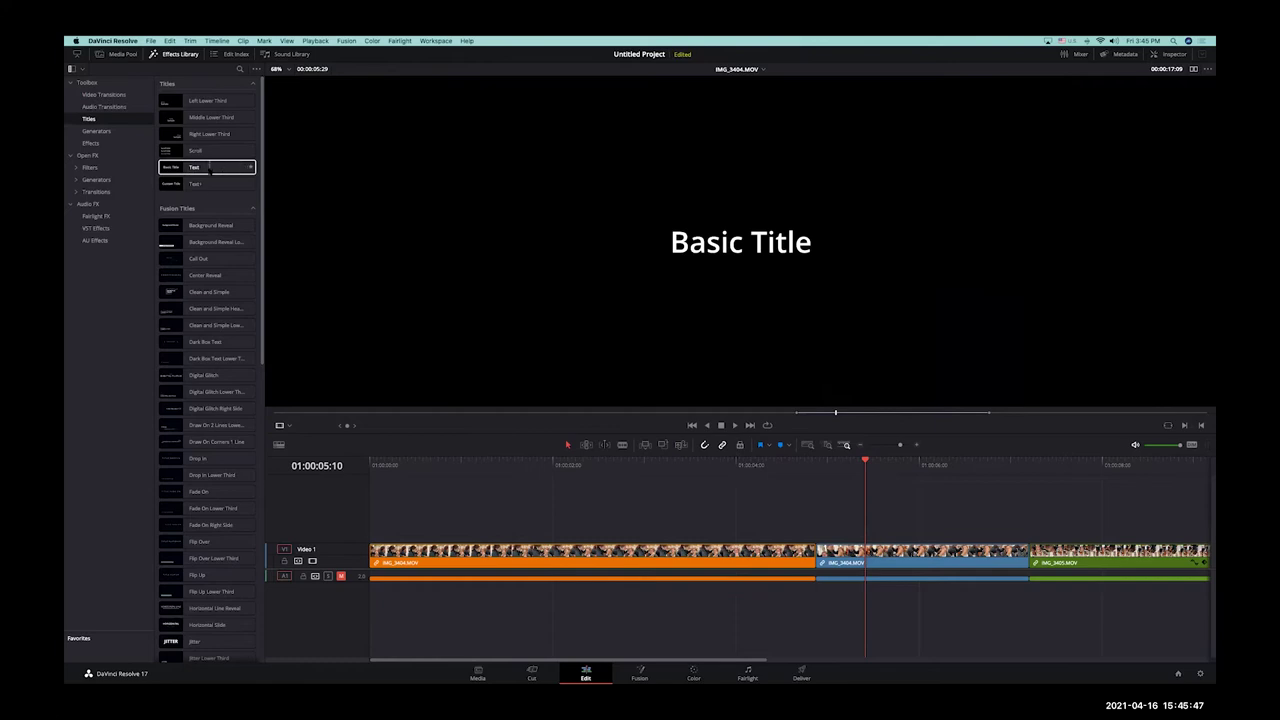
pyautogui.scroll(-5, 207, 309)
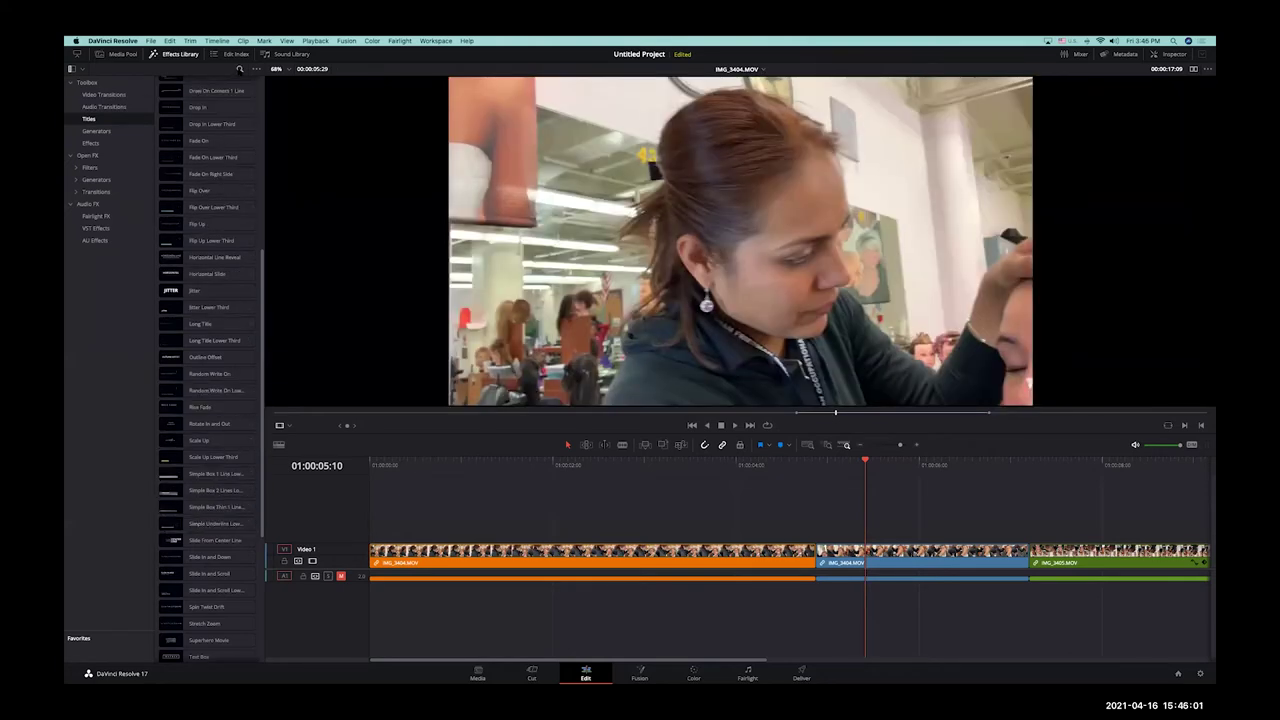
# Step: Search the Effects Library for 'dark box' and place Dark Box Text on Video 2
pyautogui.click(239, 69)
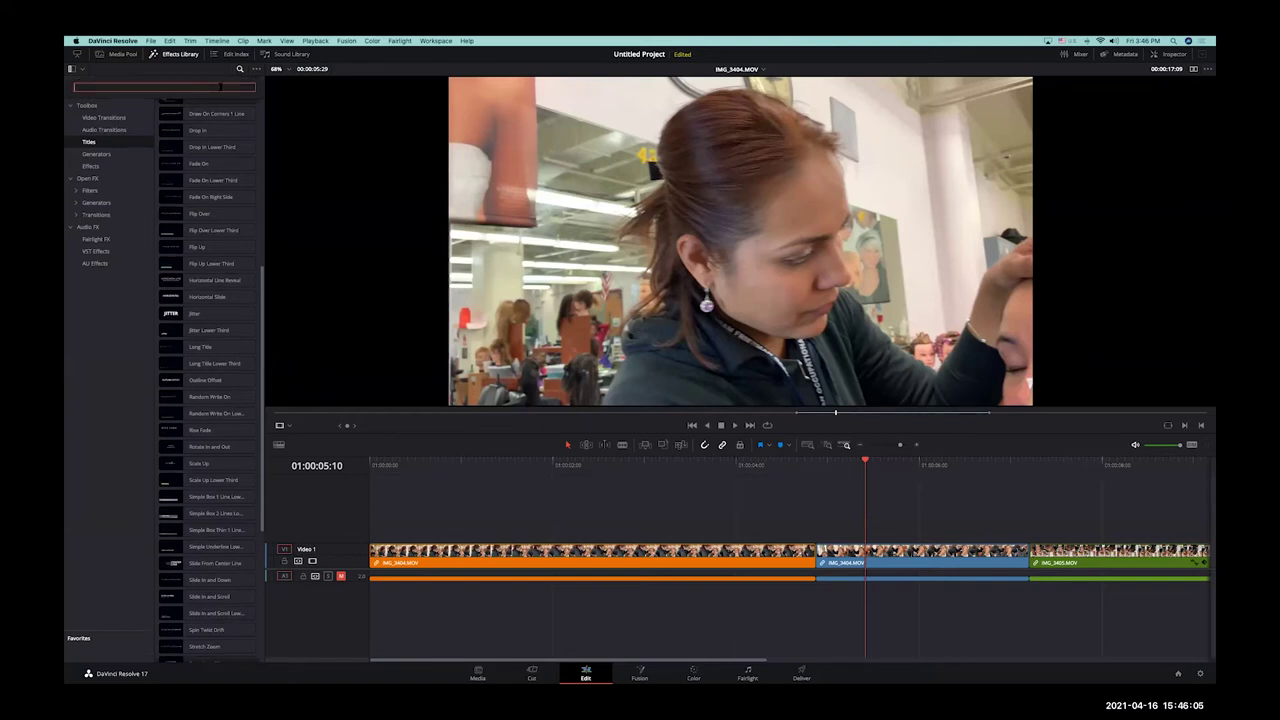
pyautogui.write('dark box')
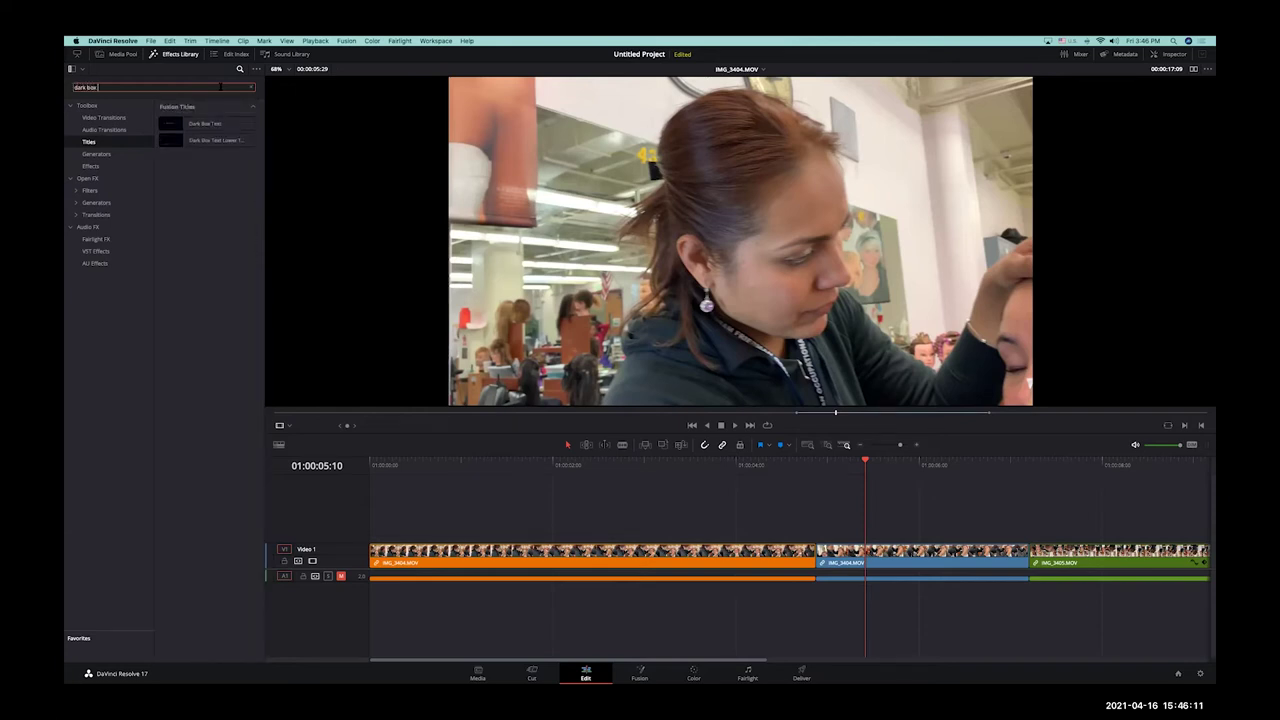
pyautogui.write(' lite')
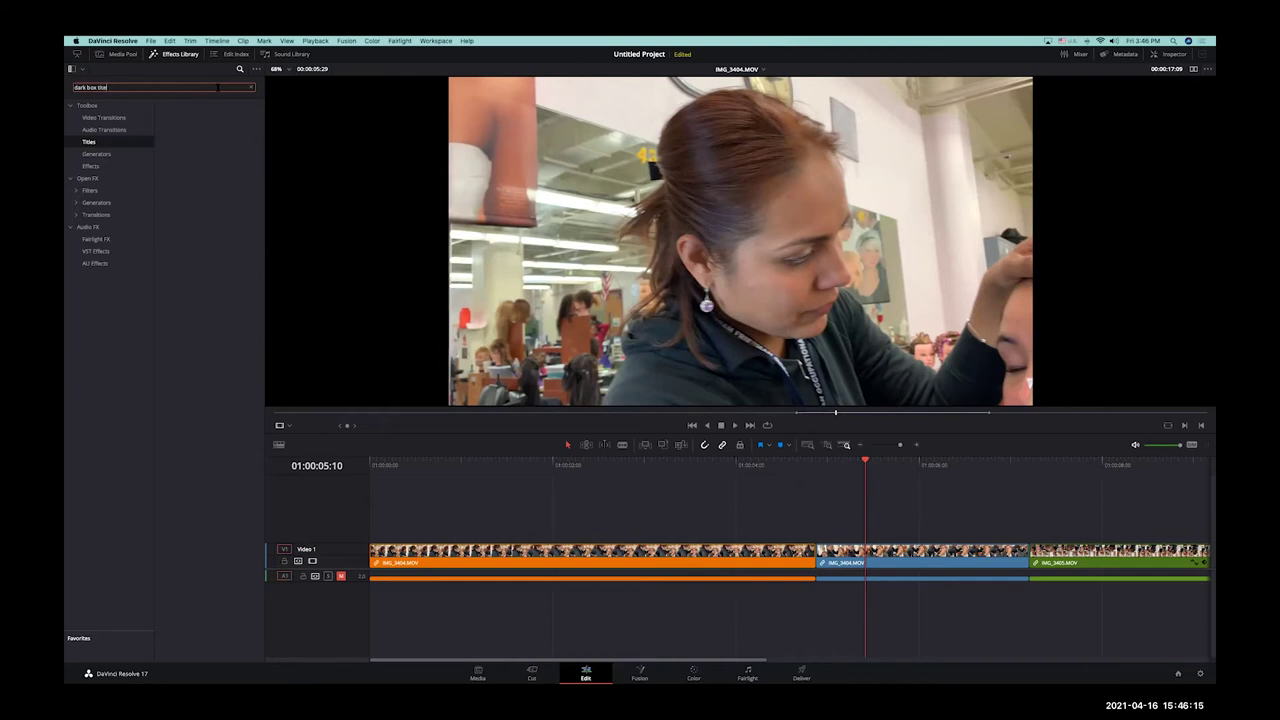
pyautogui.press('BackSpace')
pyautogui.press('BackSpace')
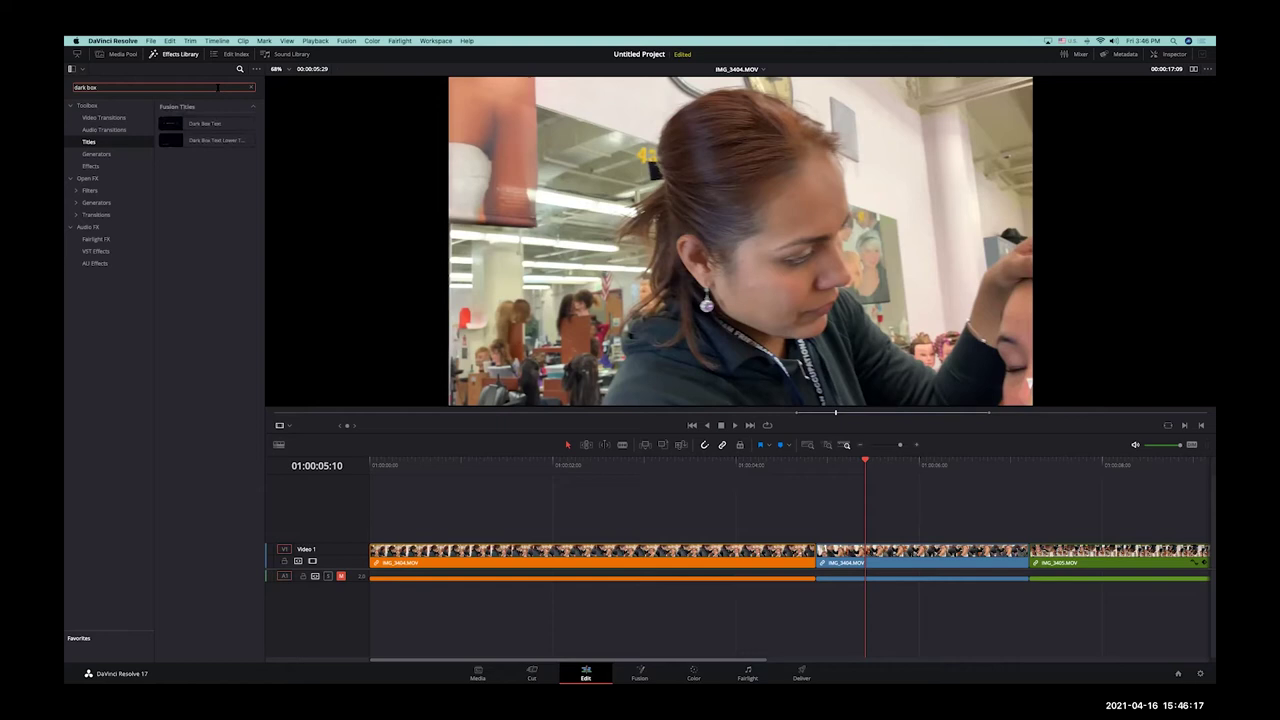
pyautogui.click(205, 123)
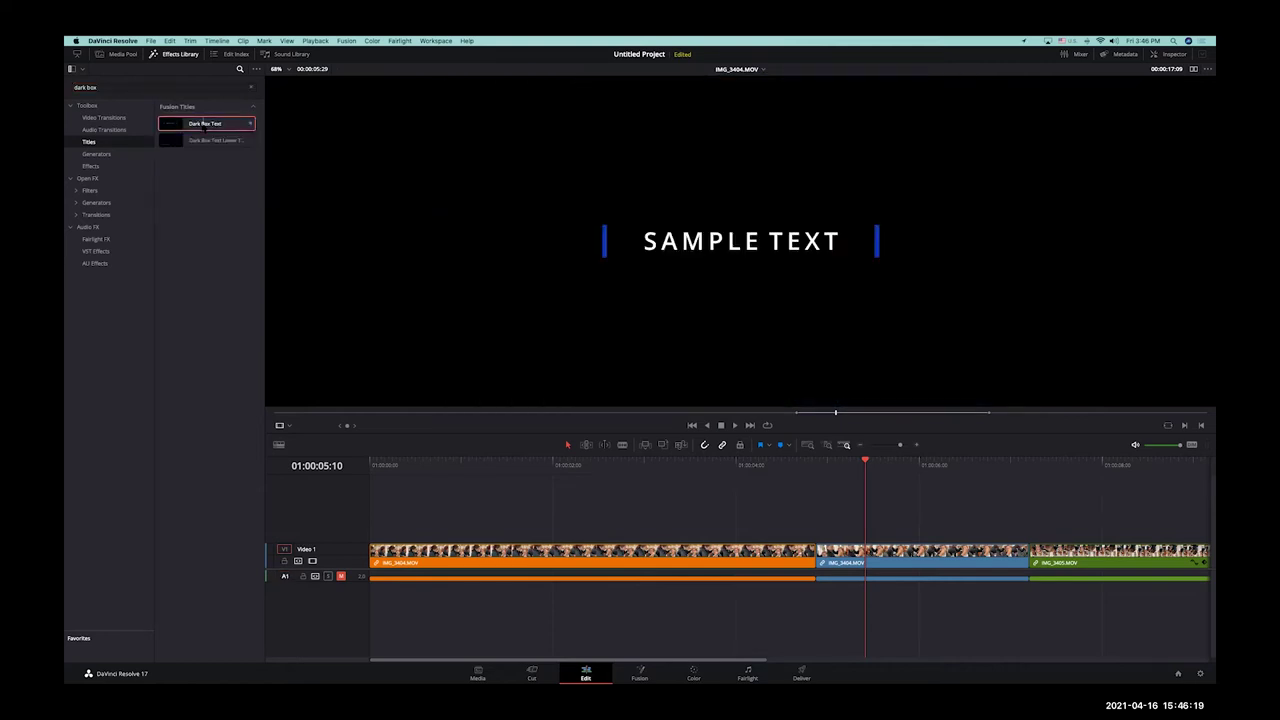
pyautogui.moveTo(508, 332); pyautogui.dragTo(616, 530)
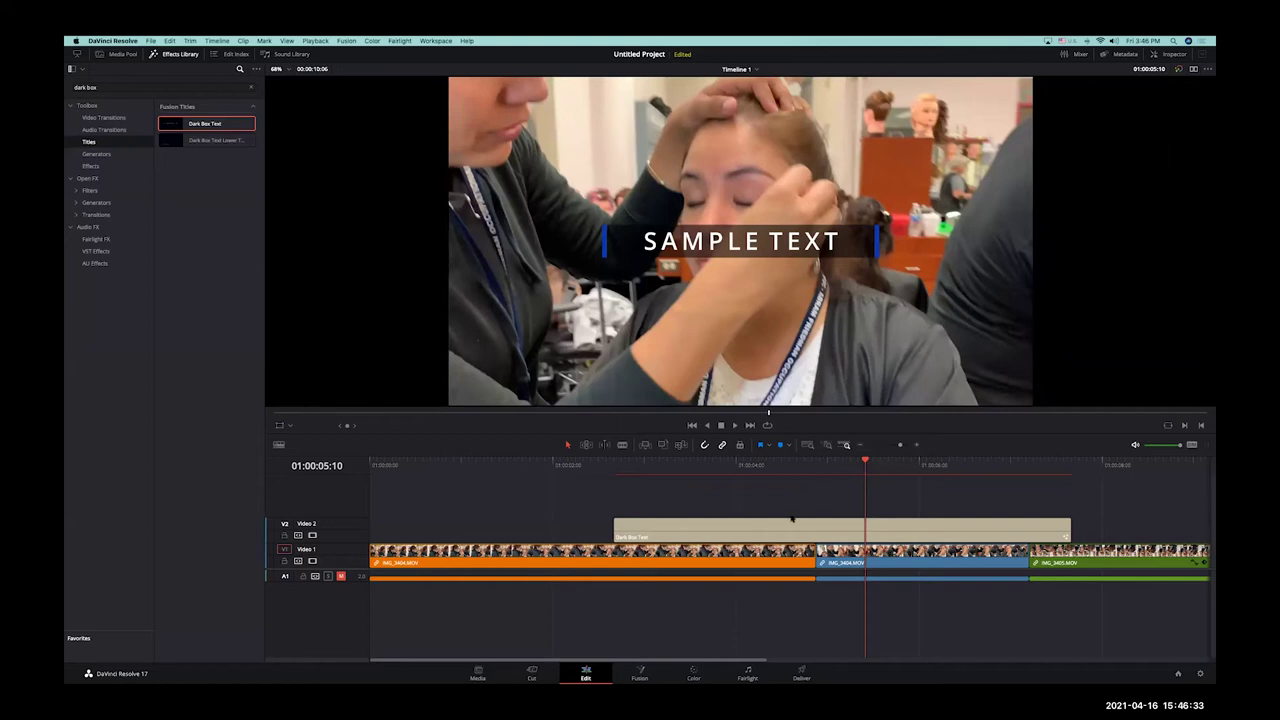
# Step: Replace the title's SAMPLE TEXT with 'Cleanse the skin with aloe vera wipes.' and shrink its size to 0.0551
pyautogui.click(783, 527)
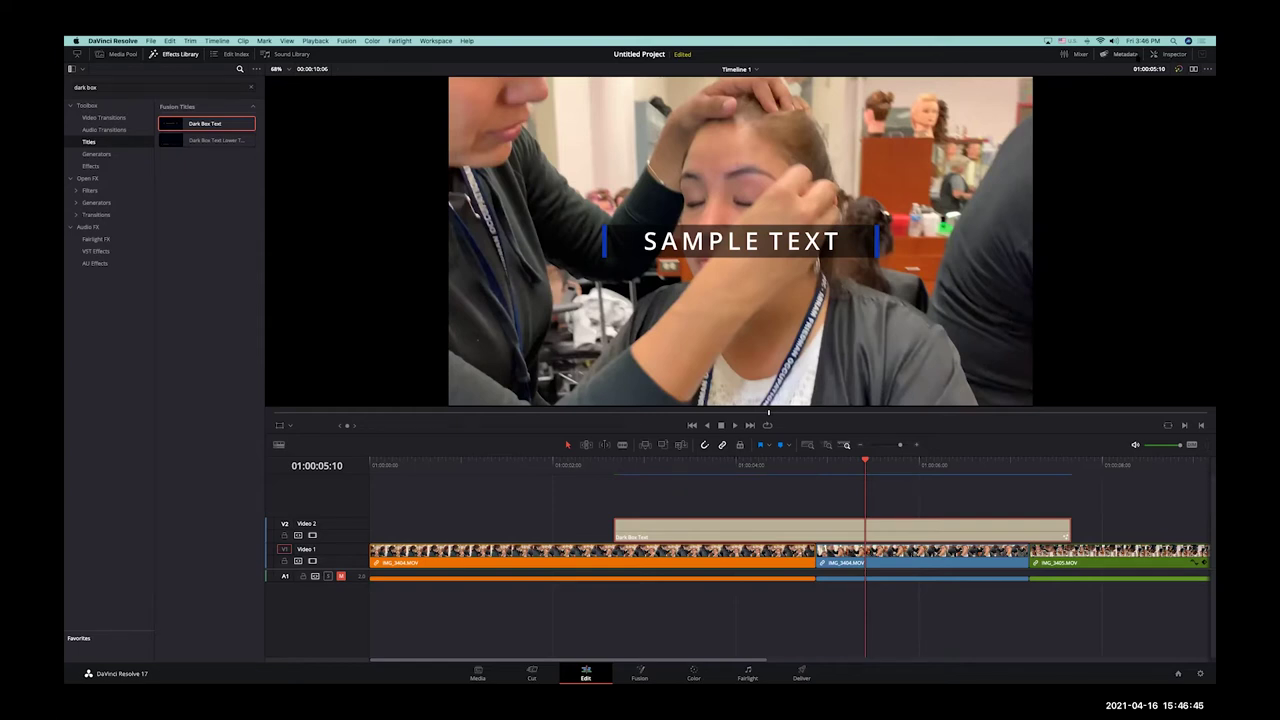
pyautogui.moveTo(1104, 54); pyautogui.dragTo(1184, 50)
pyautogui.doubleClick(1184, 50)
pyautogui.click(1168, 54)
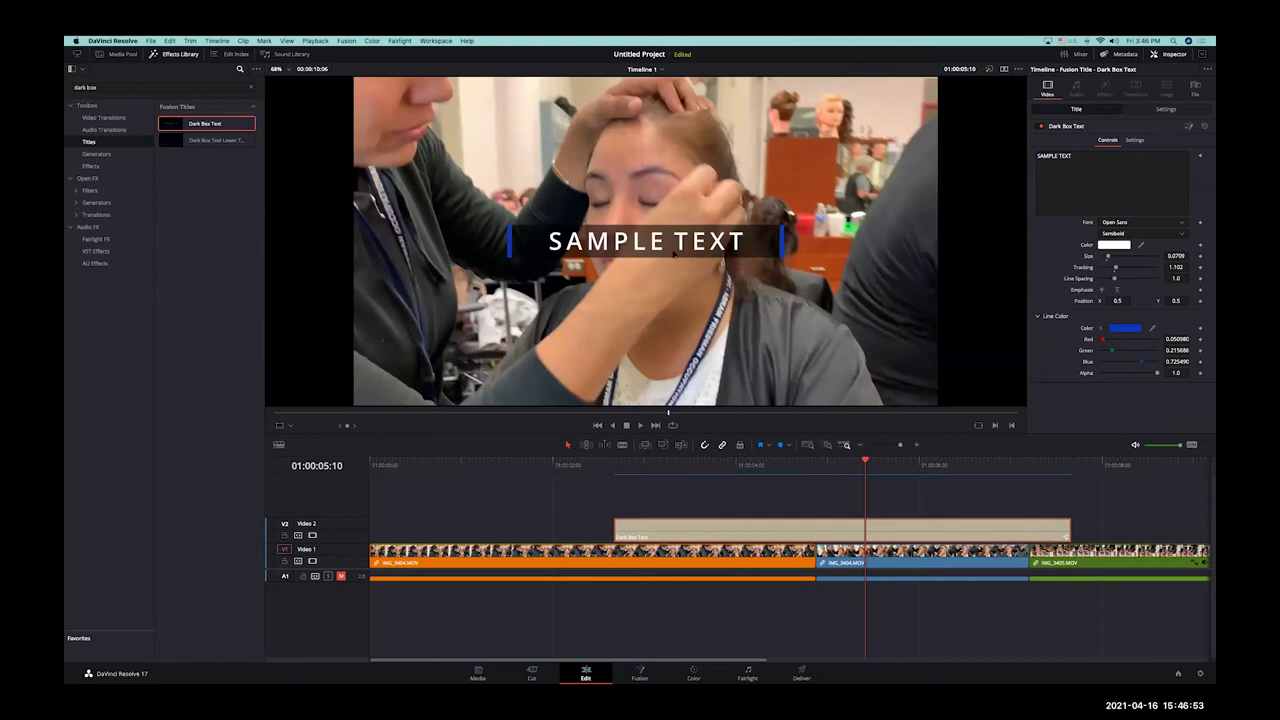
pyautogui.moveTo(1085, 161); pyautogui.dragTo(1005, 149)
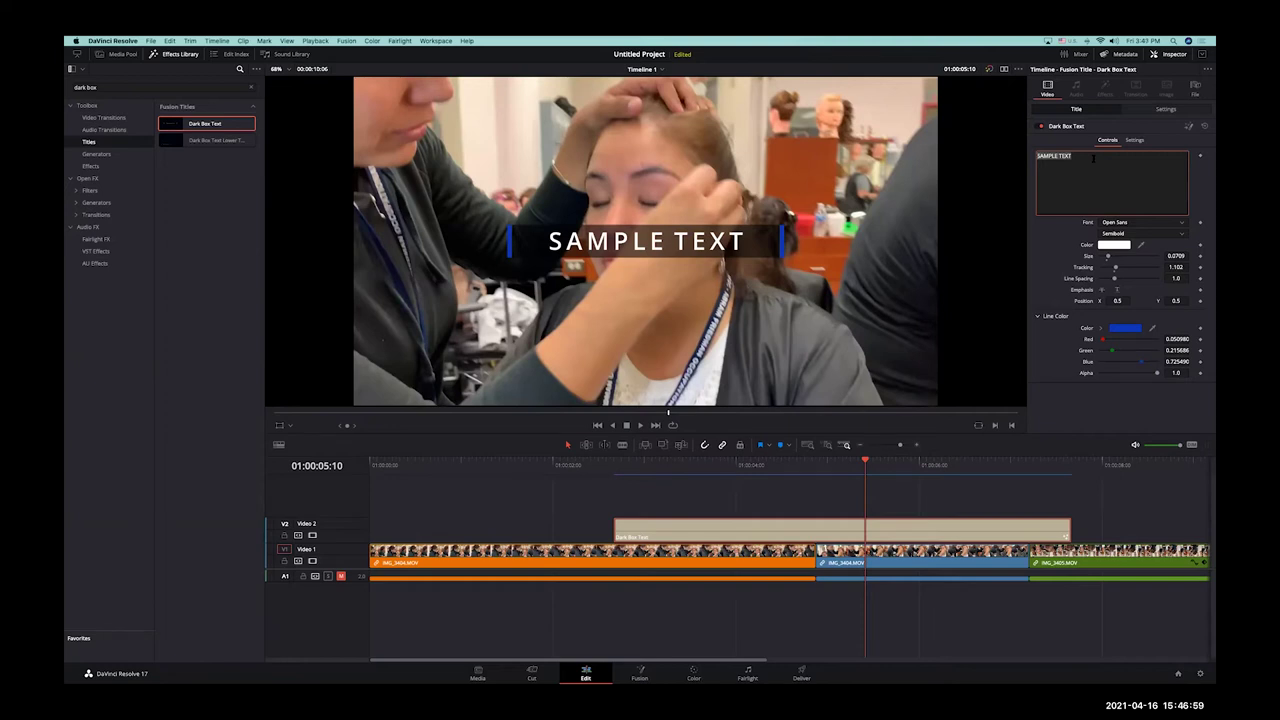
pyautogui.write('1. Cleanse the skin with aloe vera wipes.')
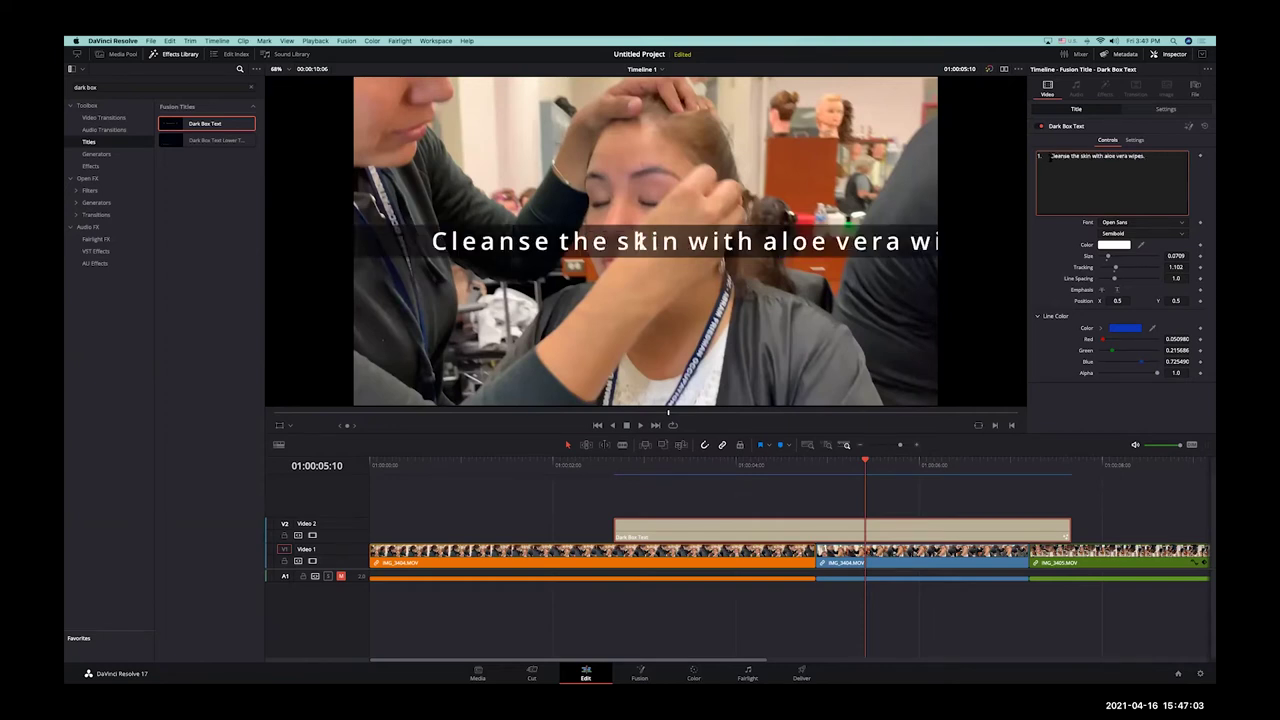
pyautogui.press('BackSpace')
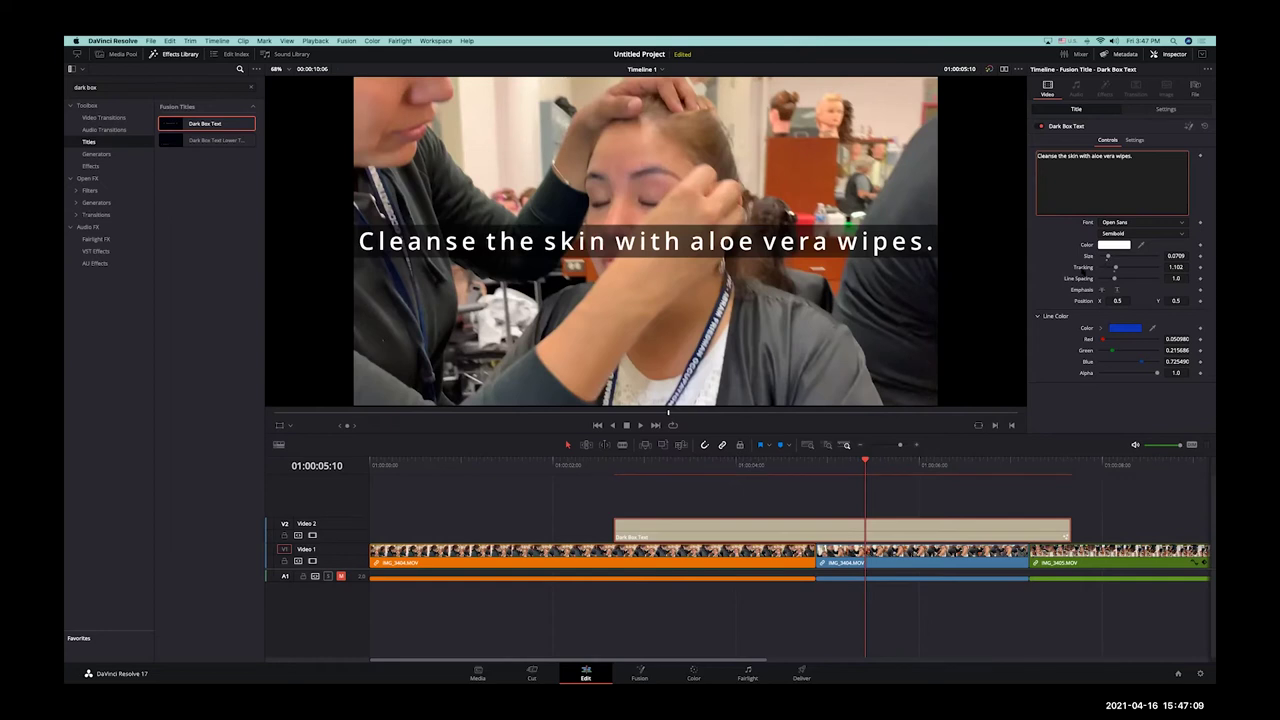
pyautogui.click(1107, 256)
pyautogui.moveTo(1107, 256); pyautogui.dragTo(1105, 257)
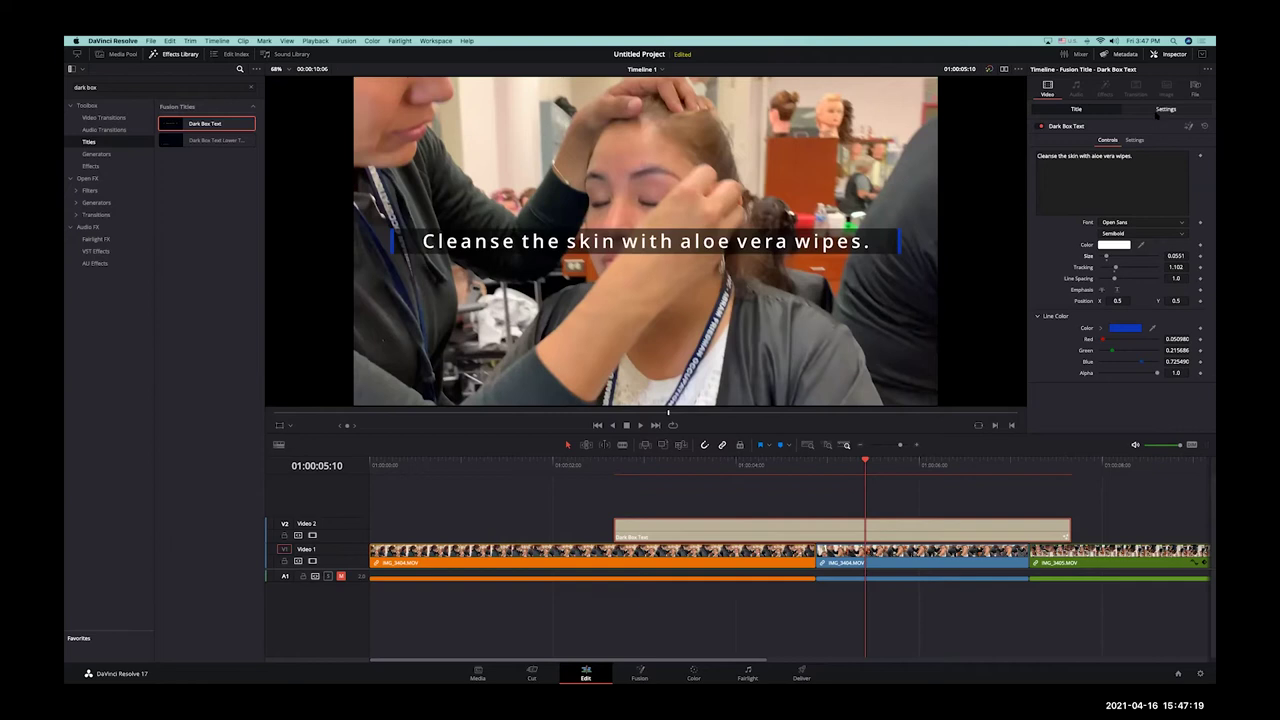
# Step: Set the Dark Box Text caption's position to X 0 and Y -404, lower-centre in the frame
pyautogui.click(1156, 111)
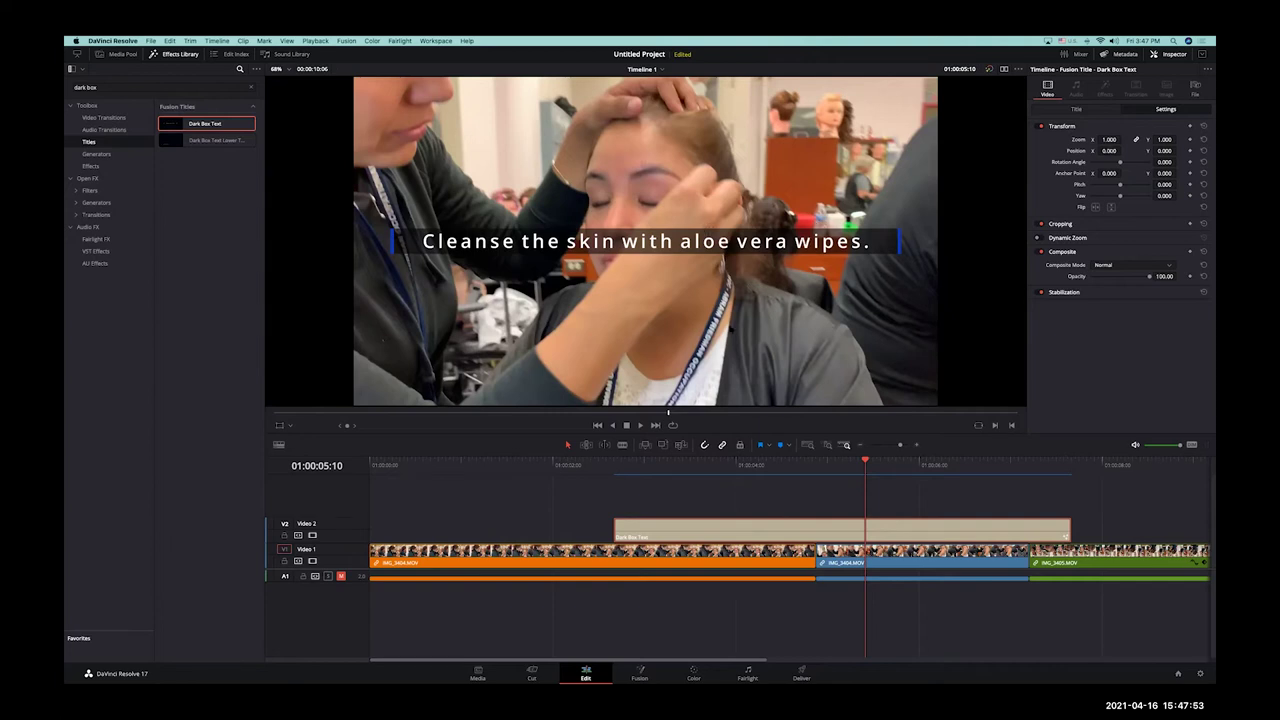
pyautogui.moveTo(1108, 150); pyautogui.dragTo(1124, 150)
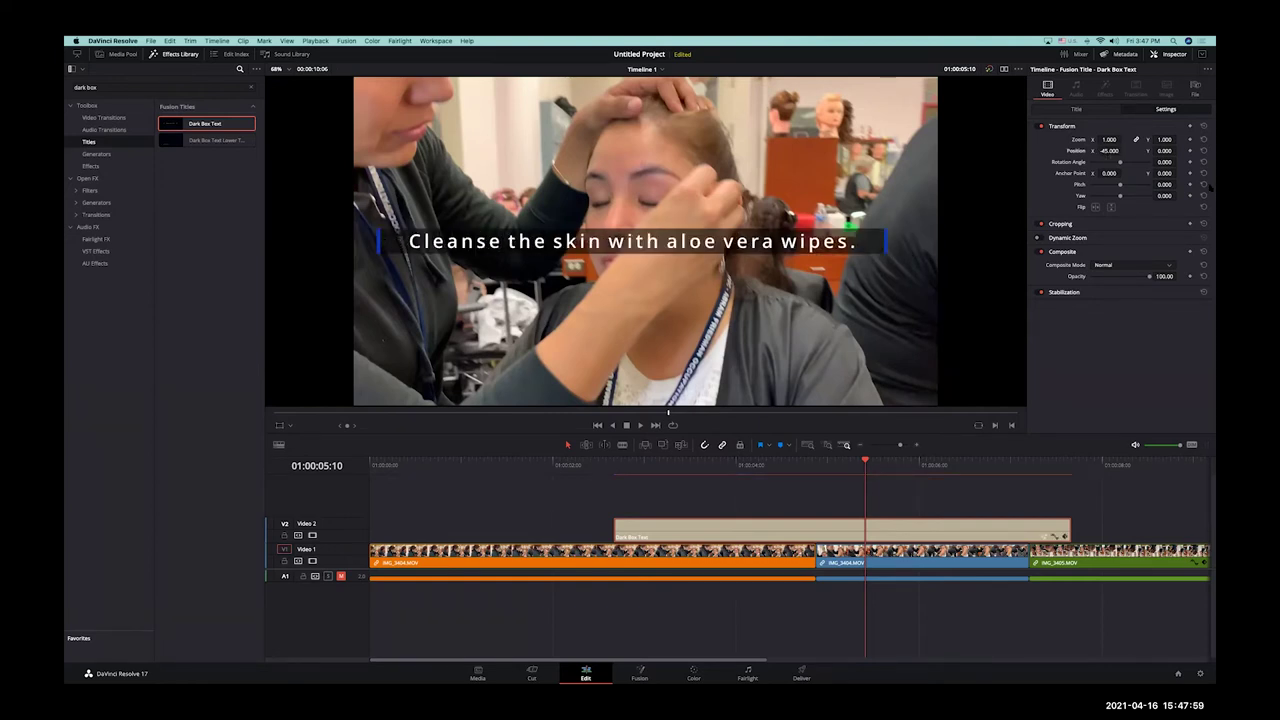
pyautogui.click(1203, 150)
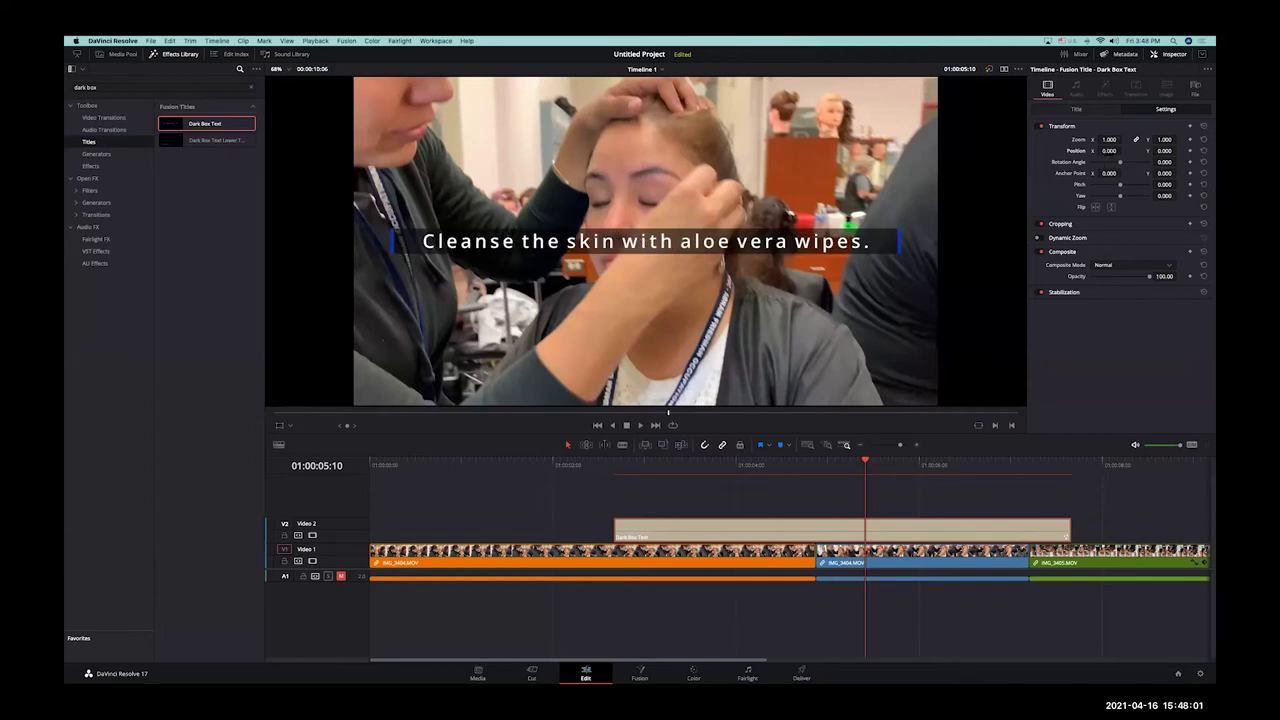
pyautogui.moveTo(1109, 150); pyautogui.dragTo(1097, 158)
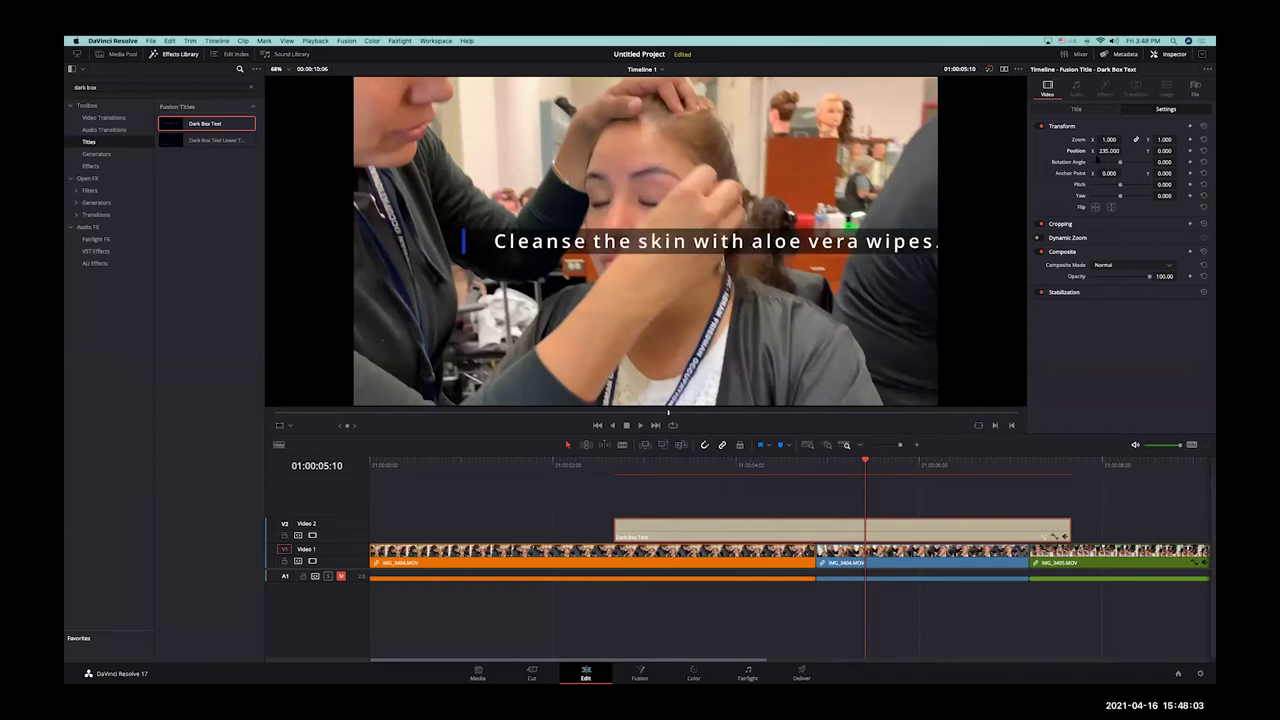
pyautogui.click(1109, 150)
pyautogui.write('0')
pyautogui.press('Return')
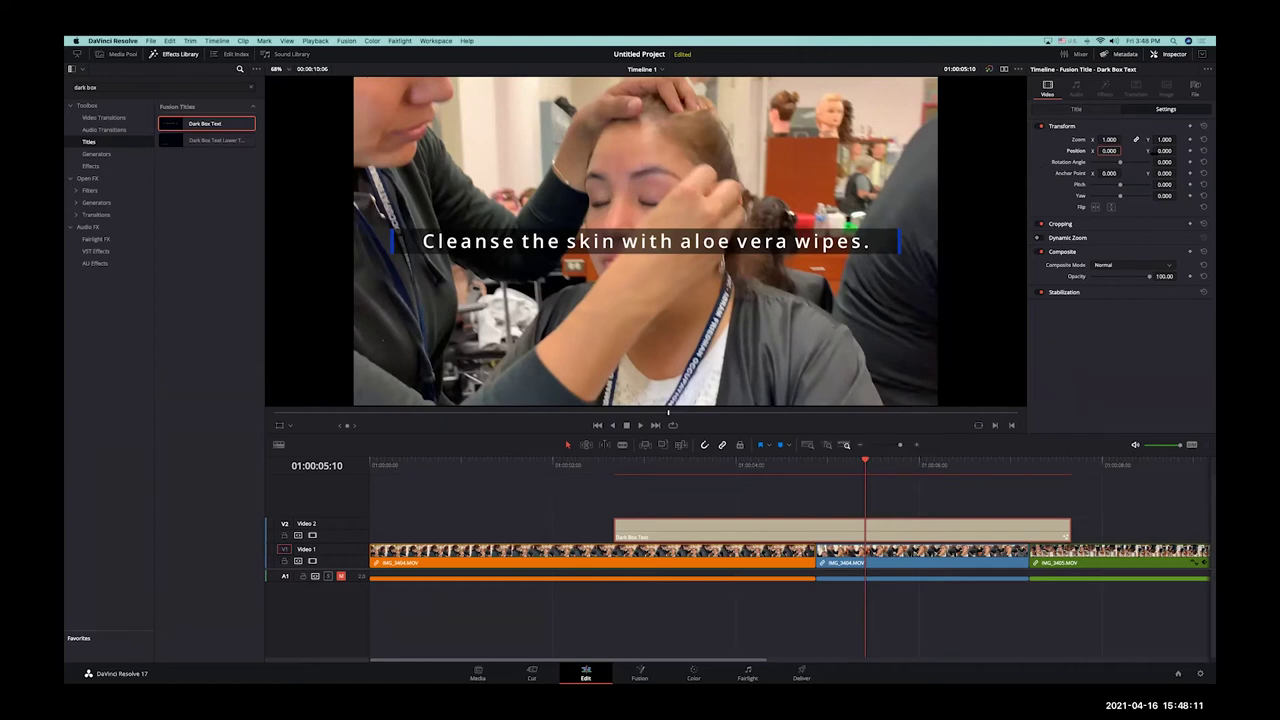
pyautogui.moveTo(1162, 150)
pyautogui.mouseDown()
pyautogui.moveTo(1179, 150)
pyautogui.moveTo(1153, 150)
pyautogui.mouseUp()
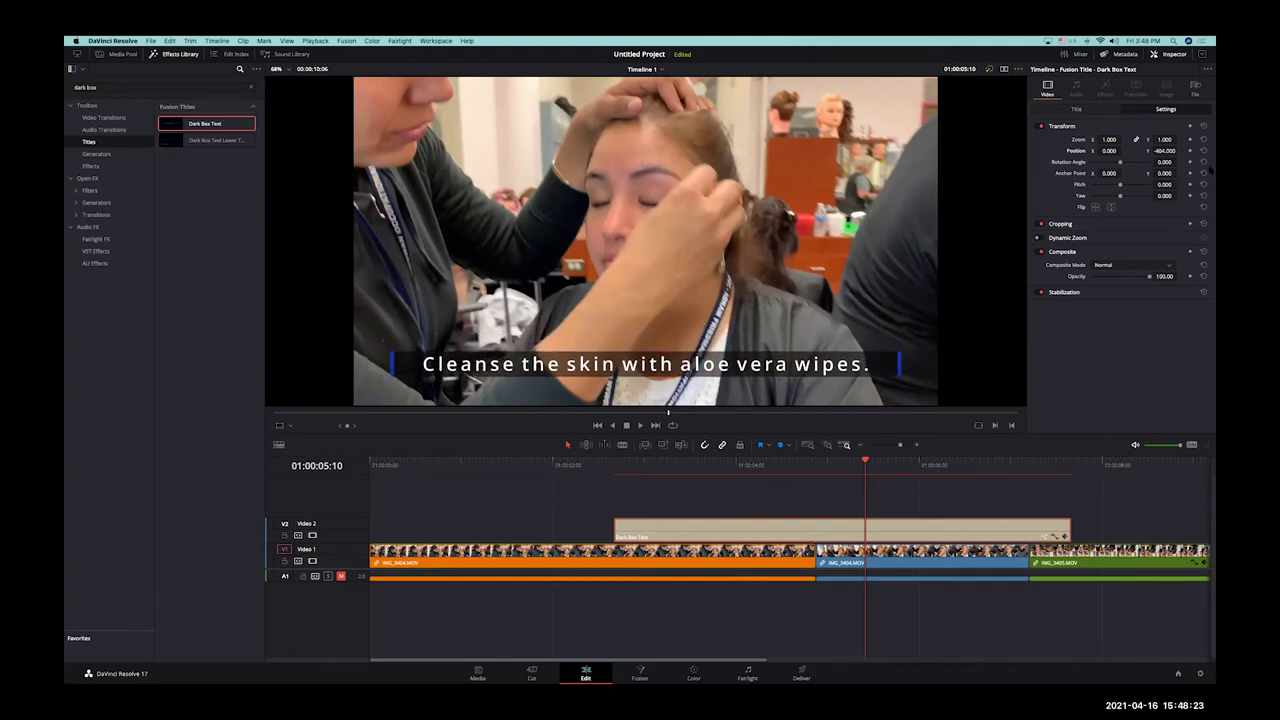
pyautogui.moveTo(636, 464)
pyautogui.mouseDown()
pyautogui.moveTo(575, 464)
pyautogui.moveTo(644, 464)
pyautogui.mouseUp()
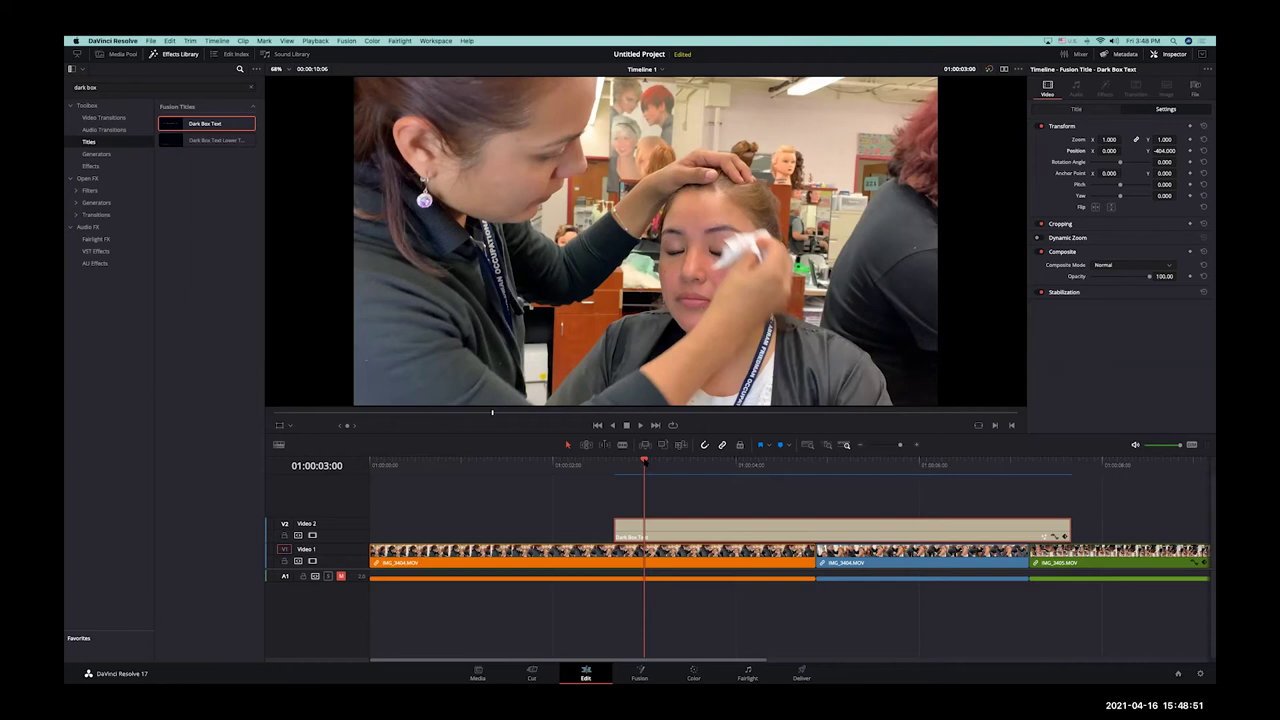
# Step: Move the Dark Box Text title slightly earlier on V2 and extend its end into IMG_3405.MOV
pyautogui.moveTo(644, 523); pyautogui.dragTo(546, 523)
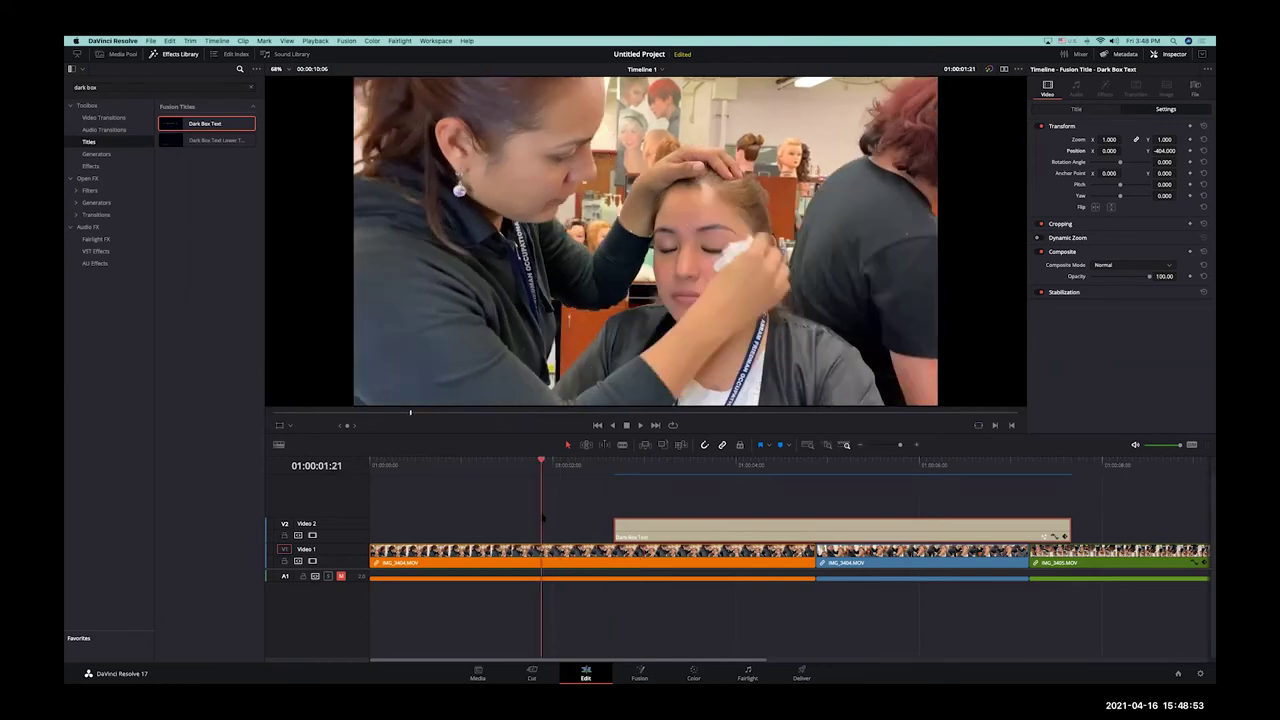
pyautogui.press('space')
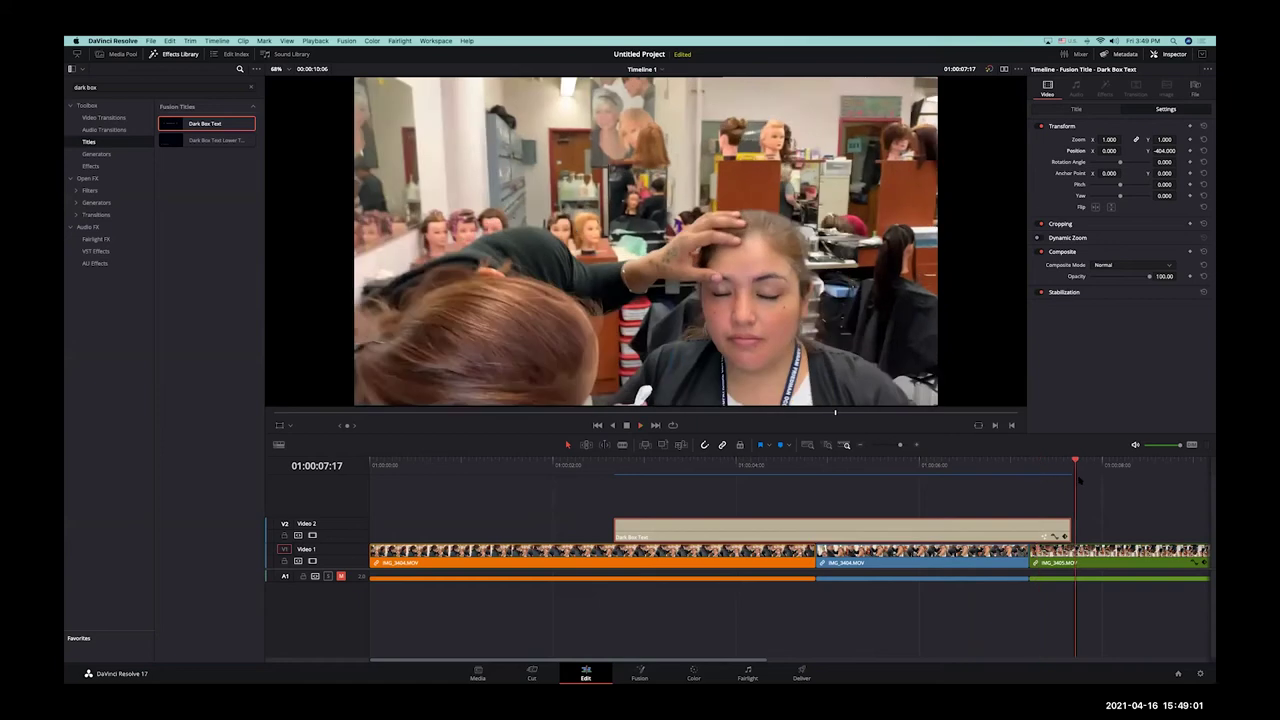
pyautogui.scroll(-3, 1041, 484)
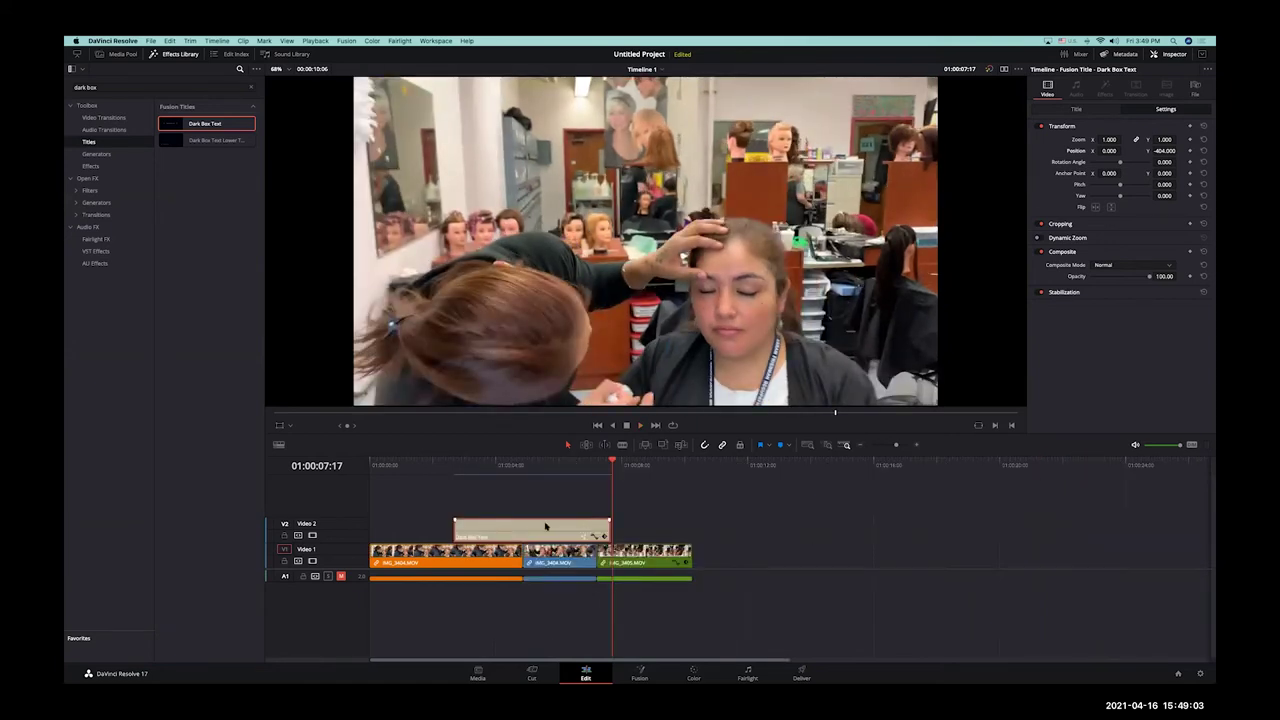
pyautogui.moveTo(544, 527); pyautogui.dragTo(502, 529)
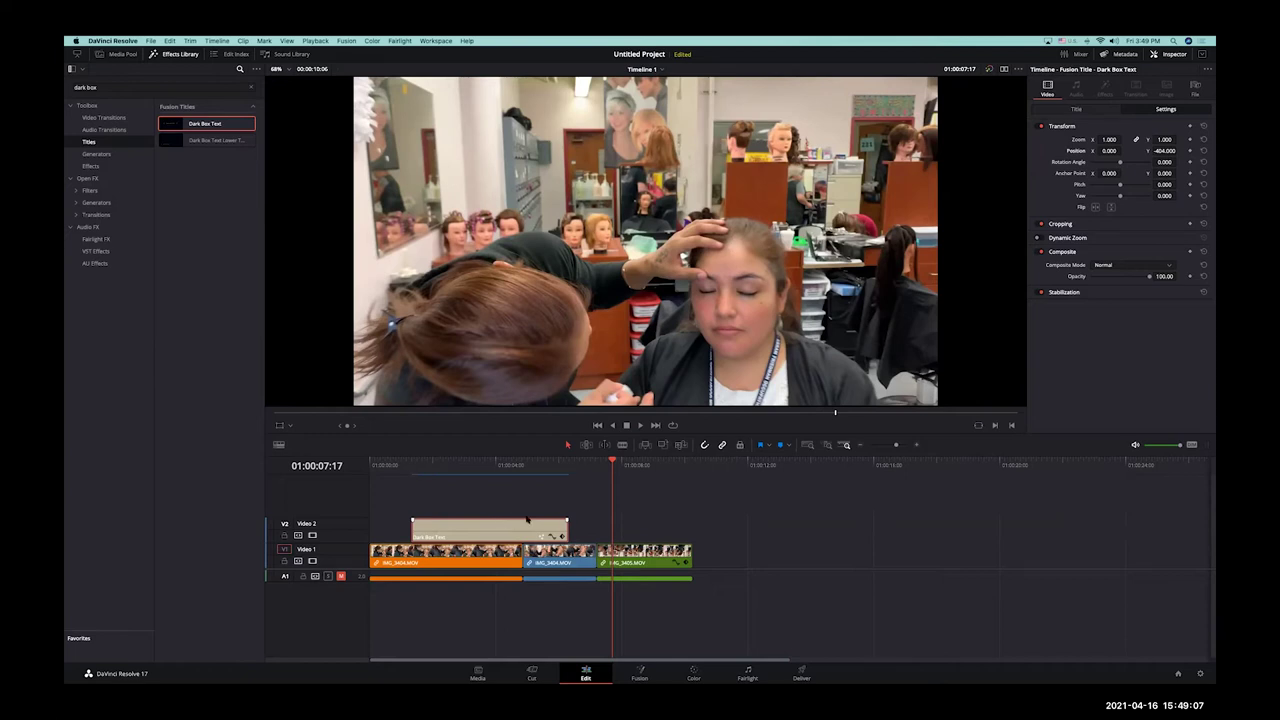
pyautogui.press('super+equal')
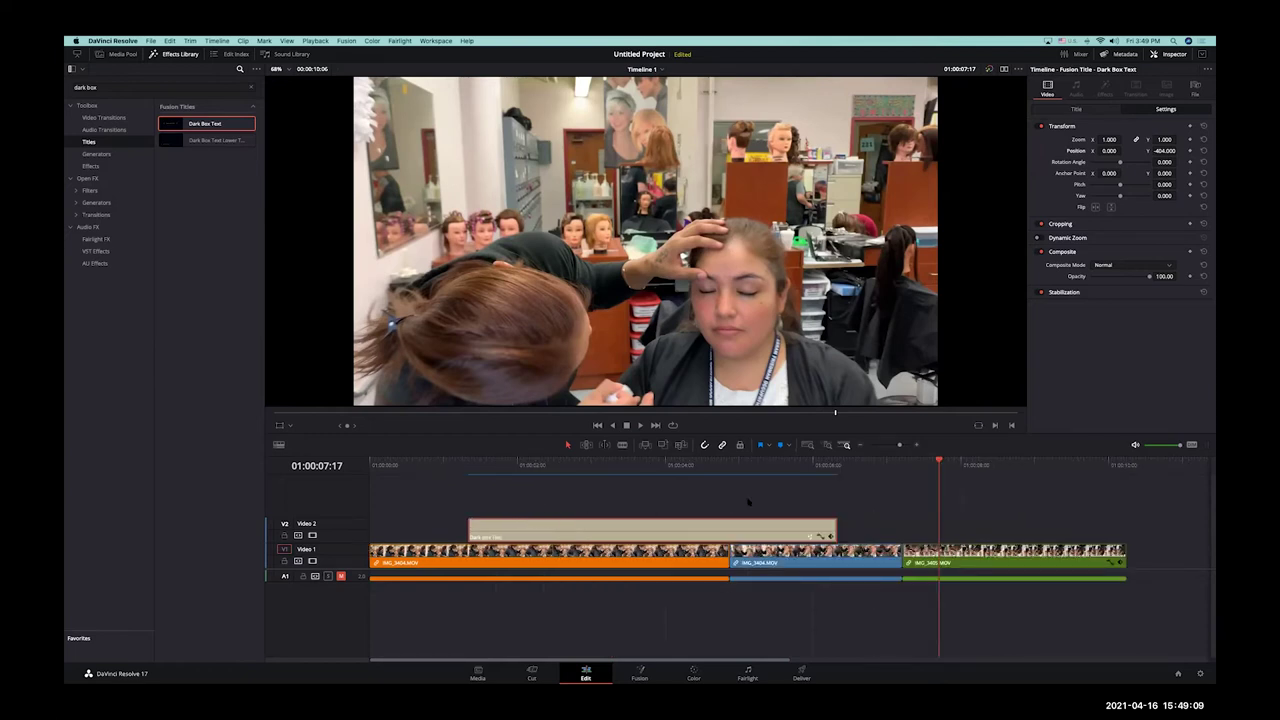
pyautogui.click(835, 527)
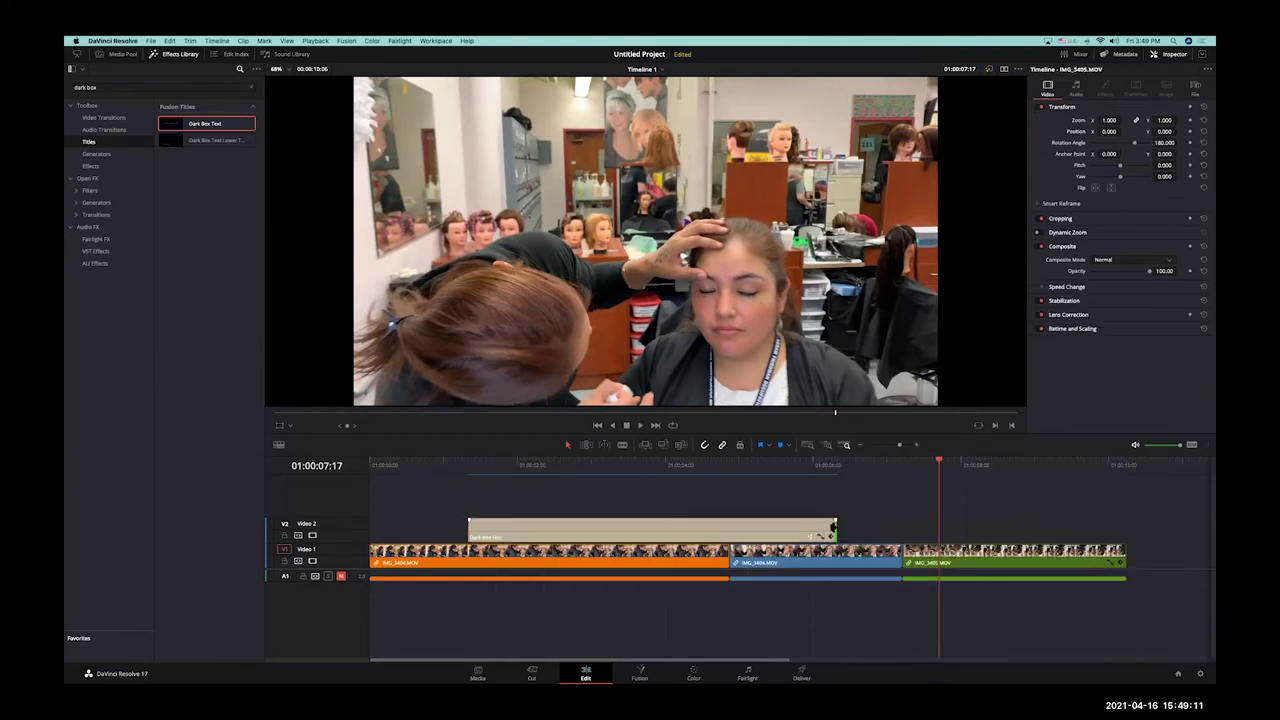
pyautogui.moveTo(835, 527); pyautogui.dragTo(1035, 524)
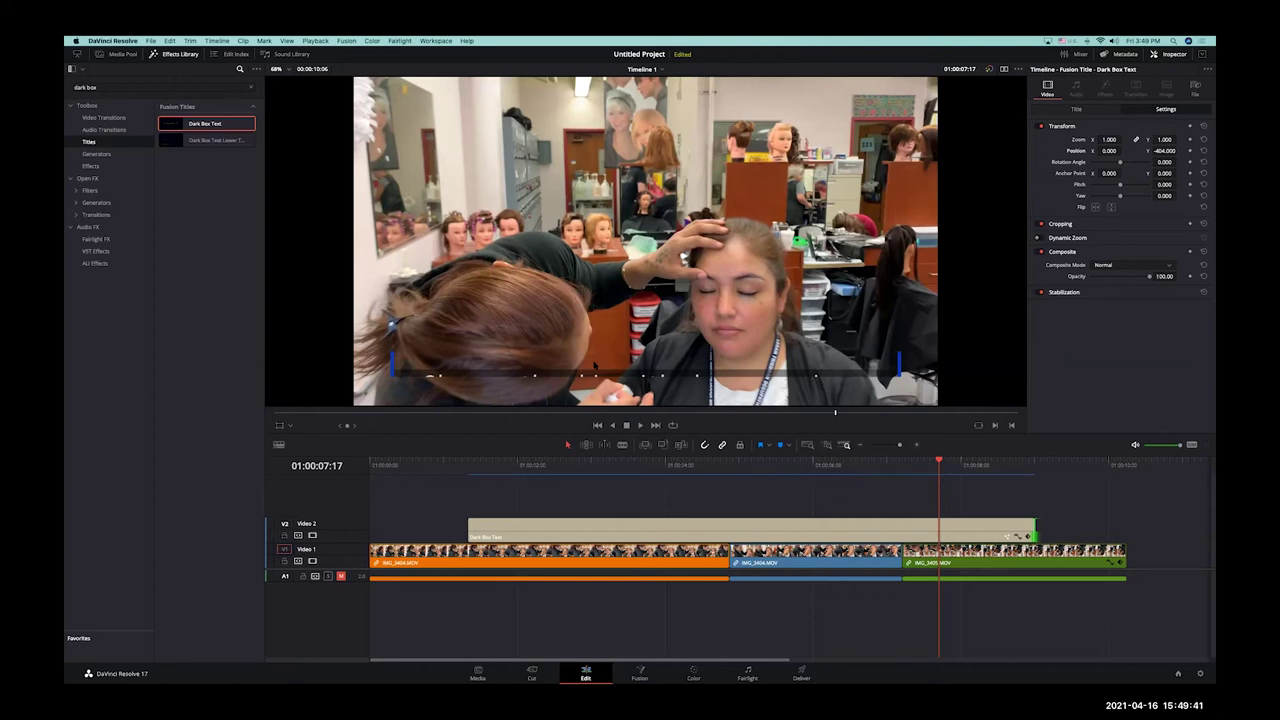
# Step: Select the Dark Box Text title and edit its horizontal position, checking at 01:00:05:00
pyautogui.click(676, 525)
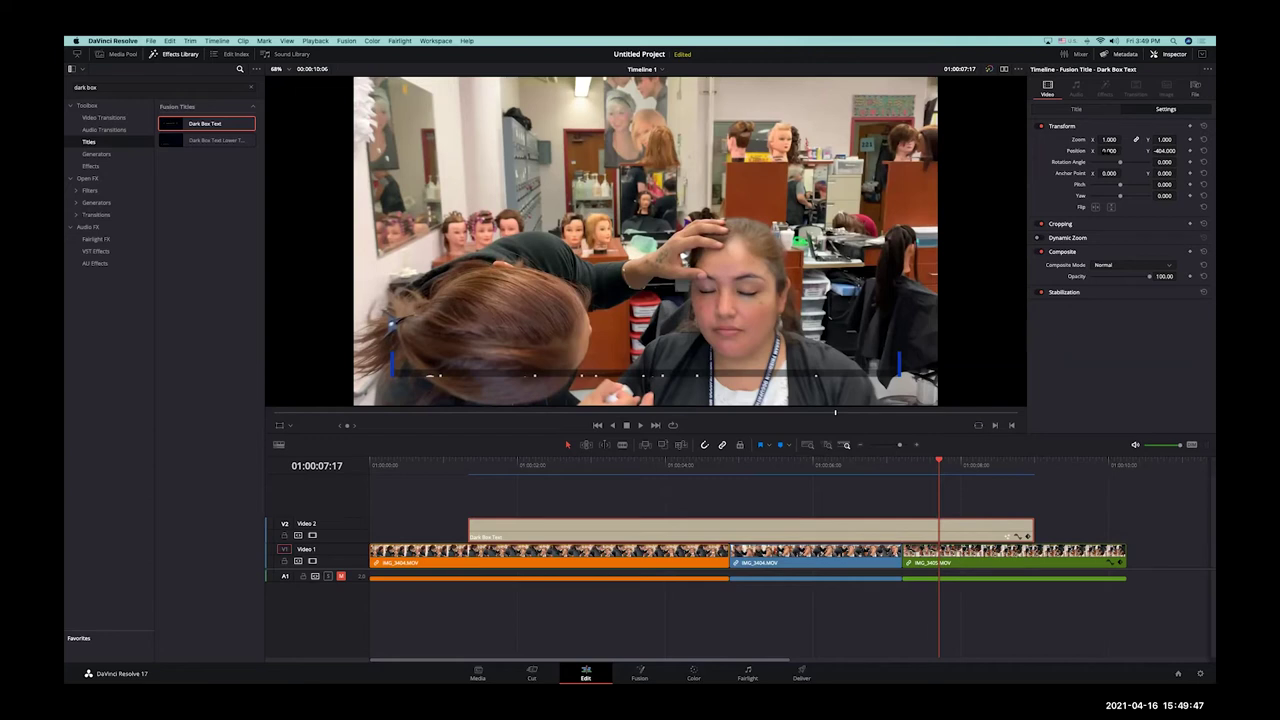
pyautogui.click(1108, 150)
pyautogui.click(739, 462)
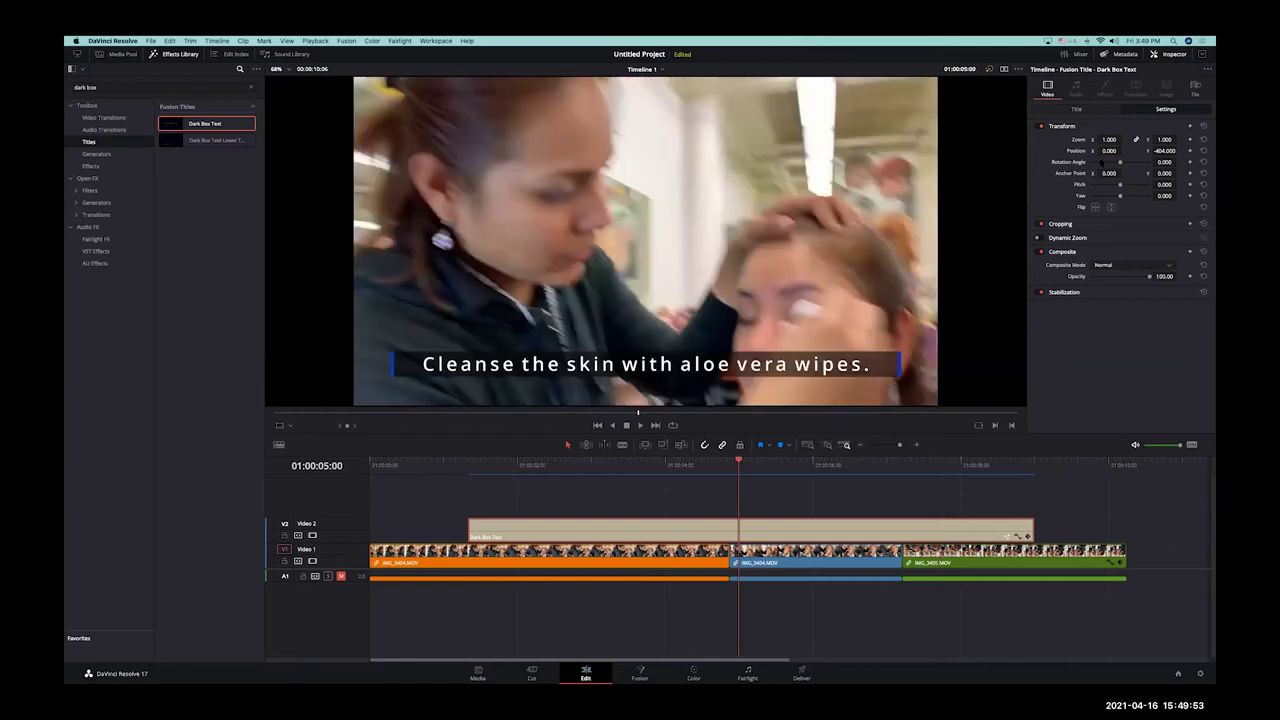
pyautogui.click(1104, 151)
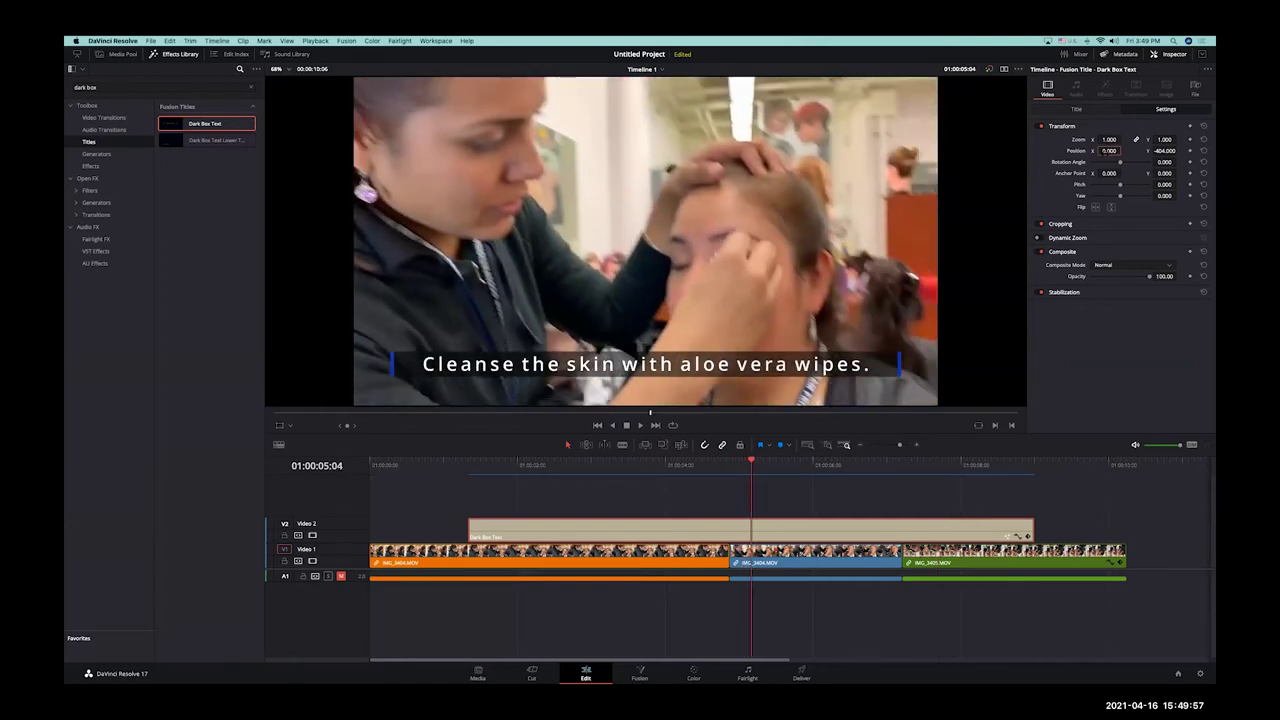
pyautogui.press('Left')
pyautogui.press('Left')
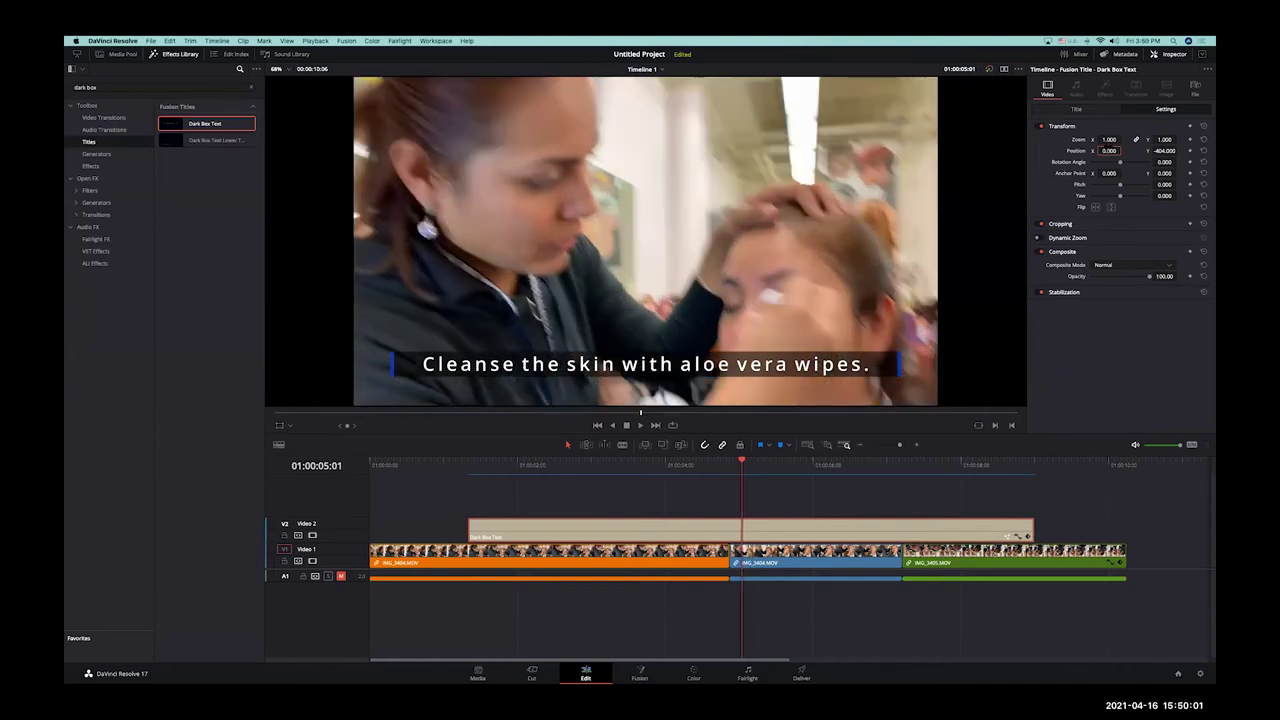
pyautogui.press('Up')
pyautogui.press('Up')
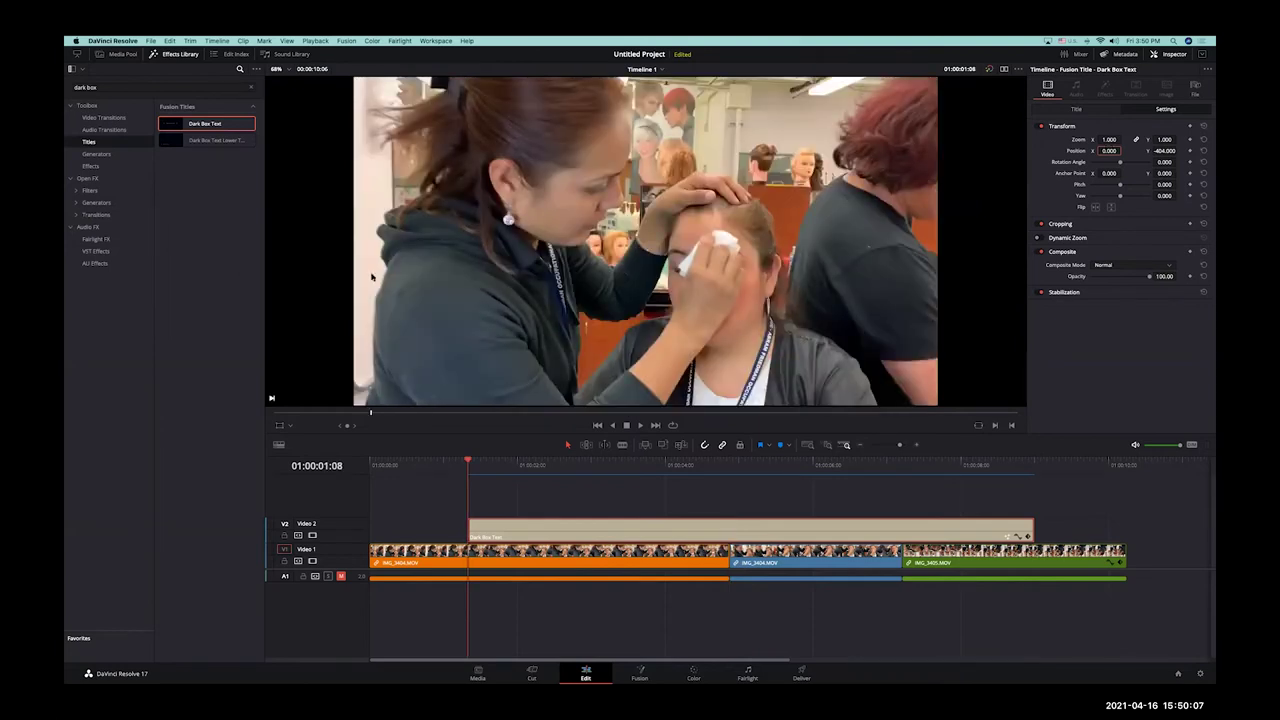
# Step: Review the caption frame by frame from 01:00:02:15 across the clip boundaries
pyautogui.moveTo(548, 464); pyautogui.dragTo(563, 464)
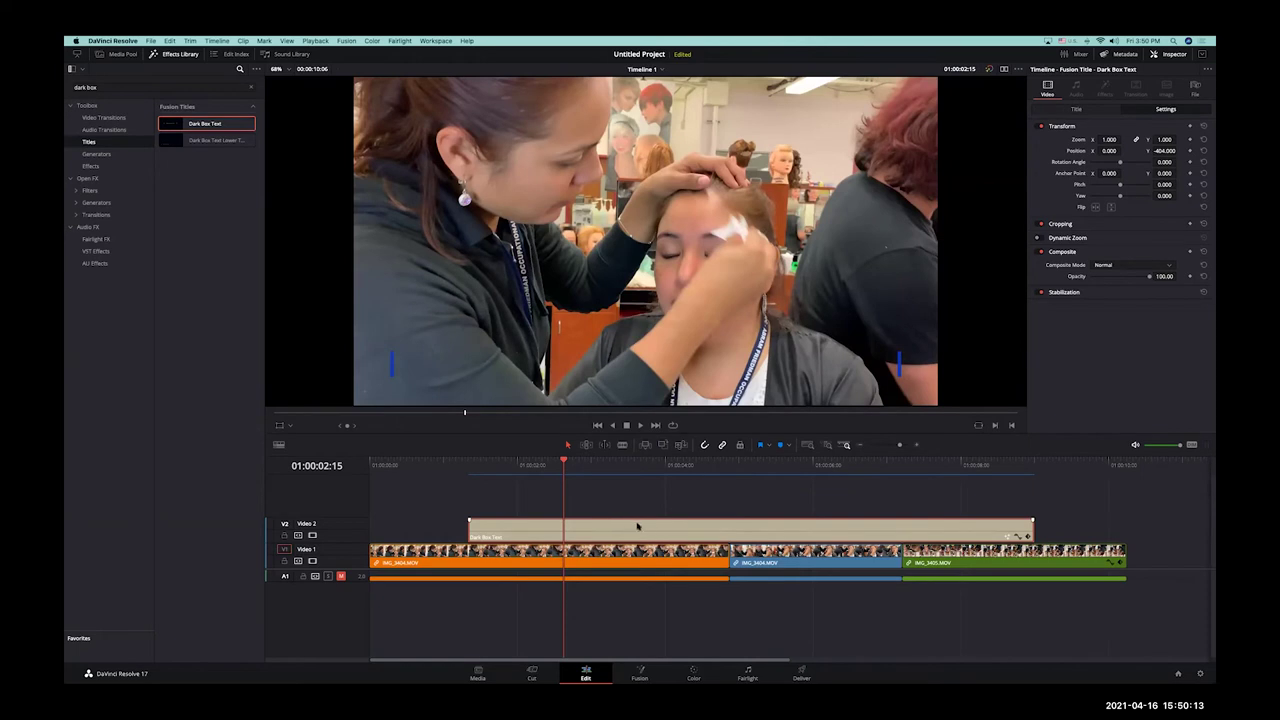
pyautogui.press('space')
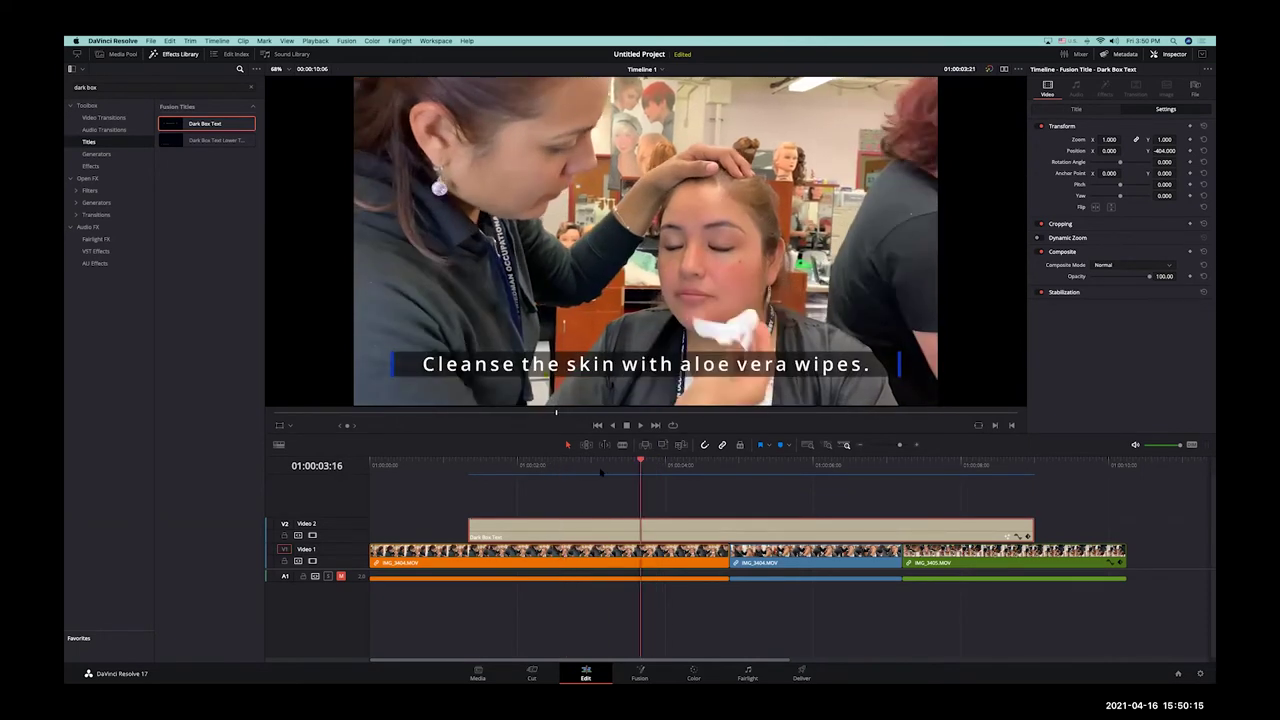
pyautogui.moveTo(566, 467)
pyautogui.mouseDown()
pyautogui.moveTo(554, 467)
pyautogui.moveTo(575, 466)
pyautogui.mouseUp()
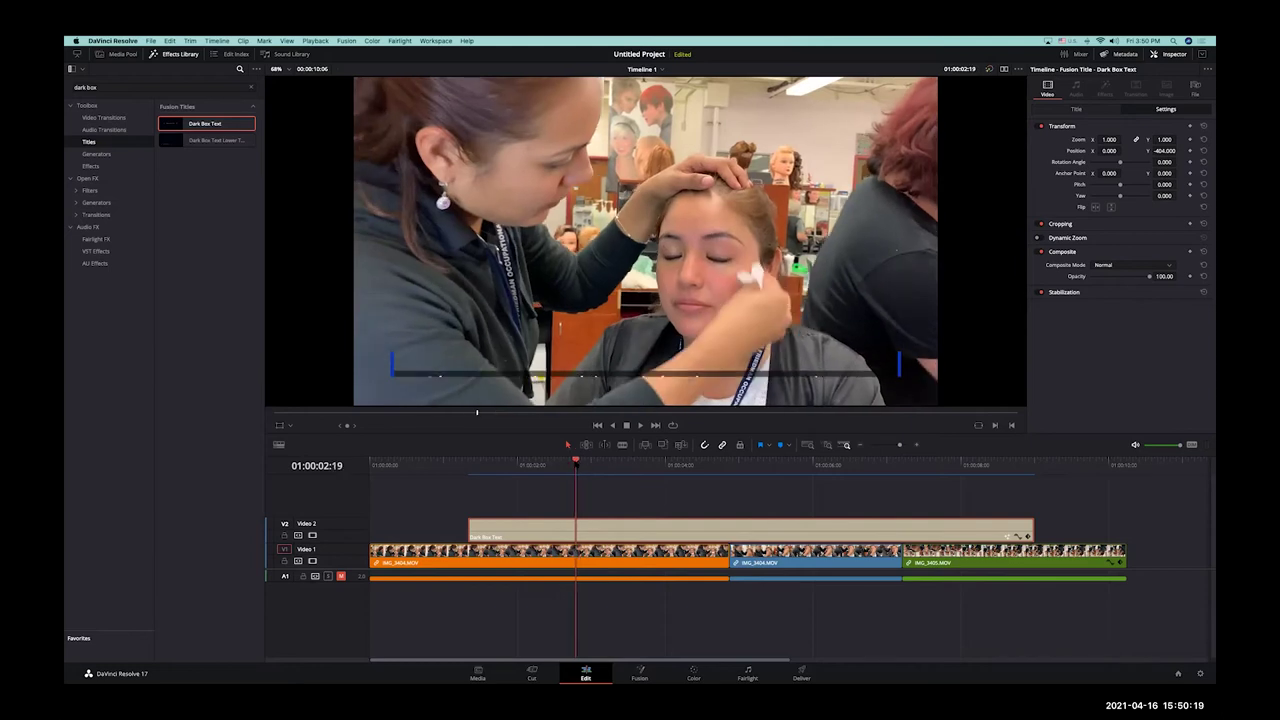
pyautogui.press('Right')
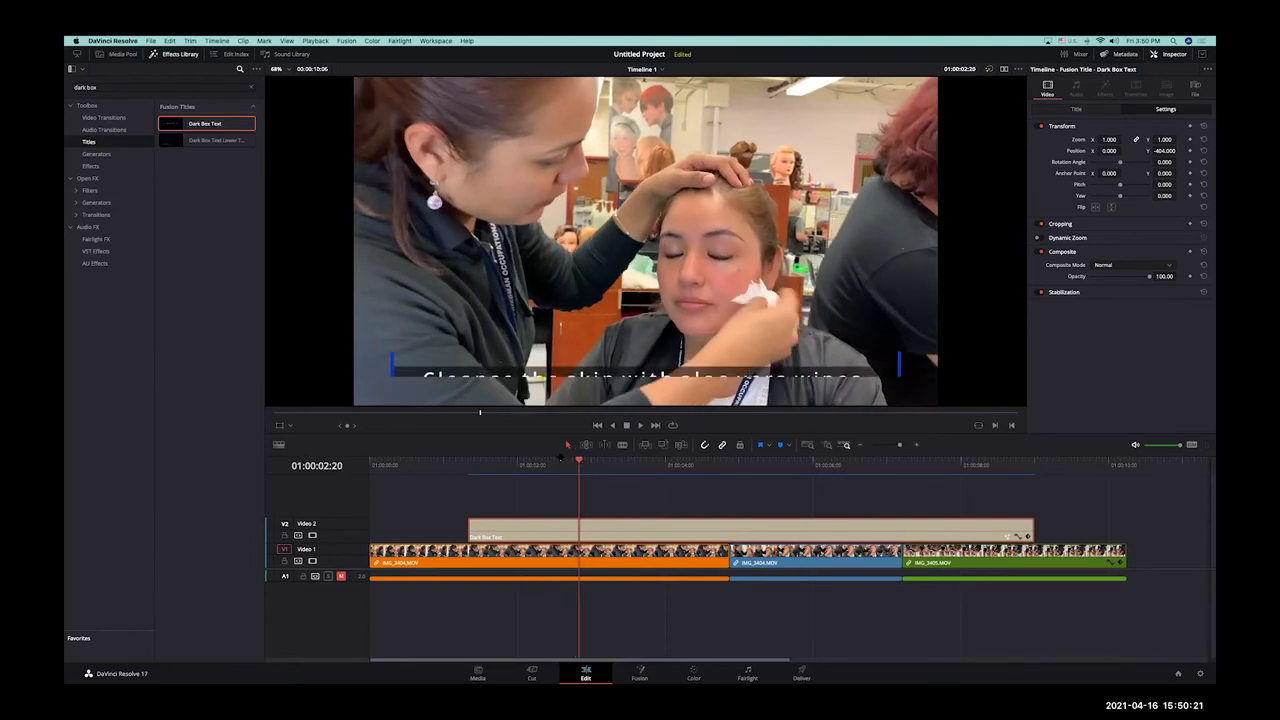
pyautogui.press('Right')
pyautogui.press('Right')
pyautogui.press('Right')
pyautogui.press('Right')
pyautogui.press('Right')
pyautogui.press('Right')
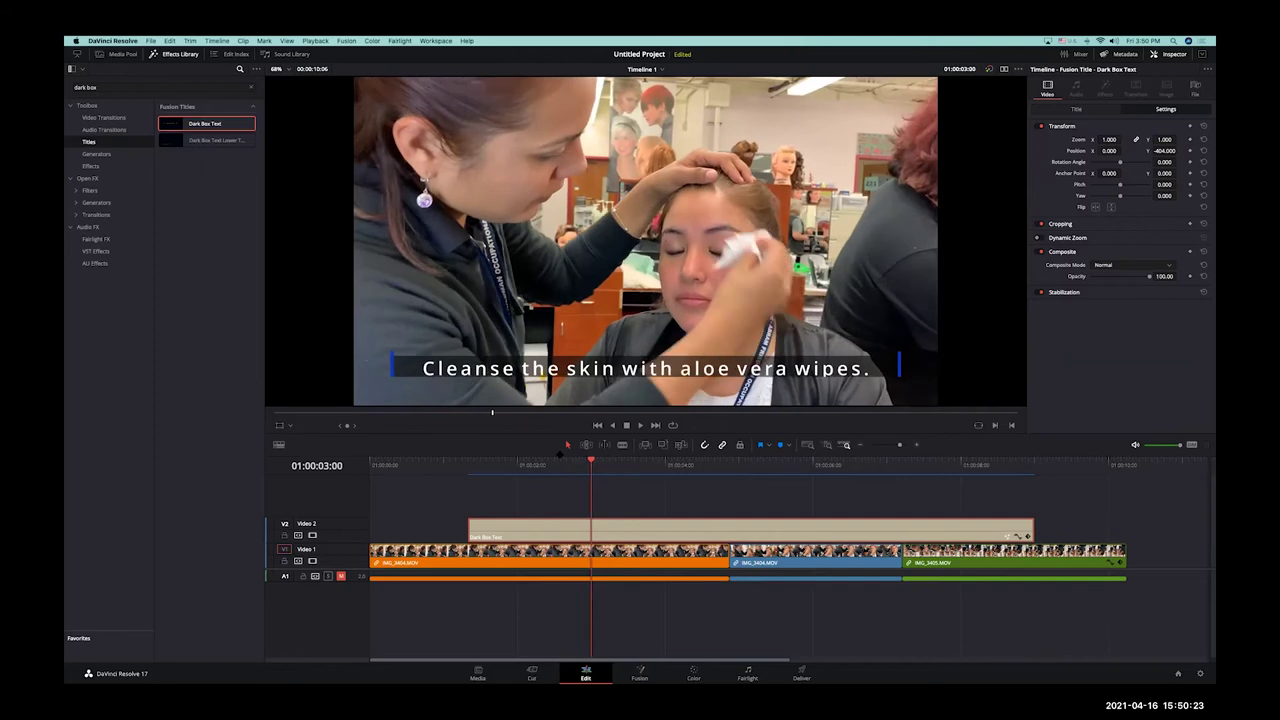
pyautogui.press('Right')
pyautogui.press('Right')
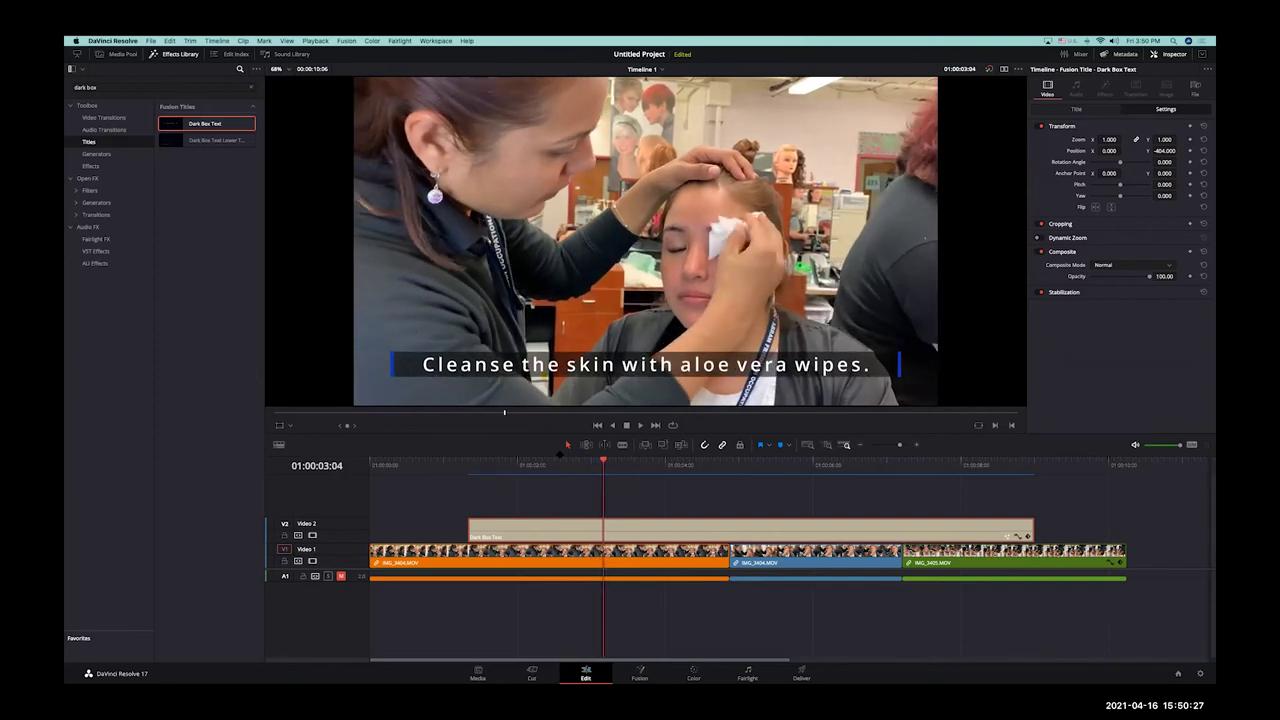
pyautogui.press('Left')
pyautogui.press('Left')
pyautogui.press('Left')
pyautogui.press('Left')
pyautogui.press('Left')
pyautogui.press('Left')
pyautogui.press('Left')
pyautogui.press('Left')
pyautogui.press('Left')
pyautogui.press('Left')
pyautogui.press('Left')
pyautogui.press('Left')
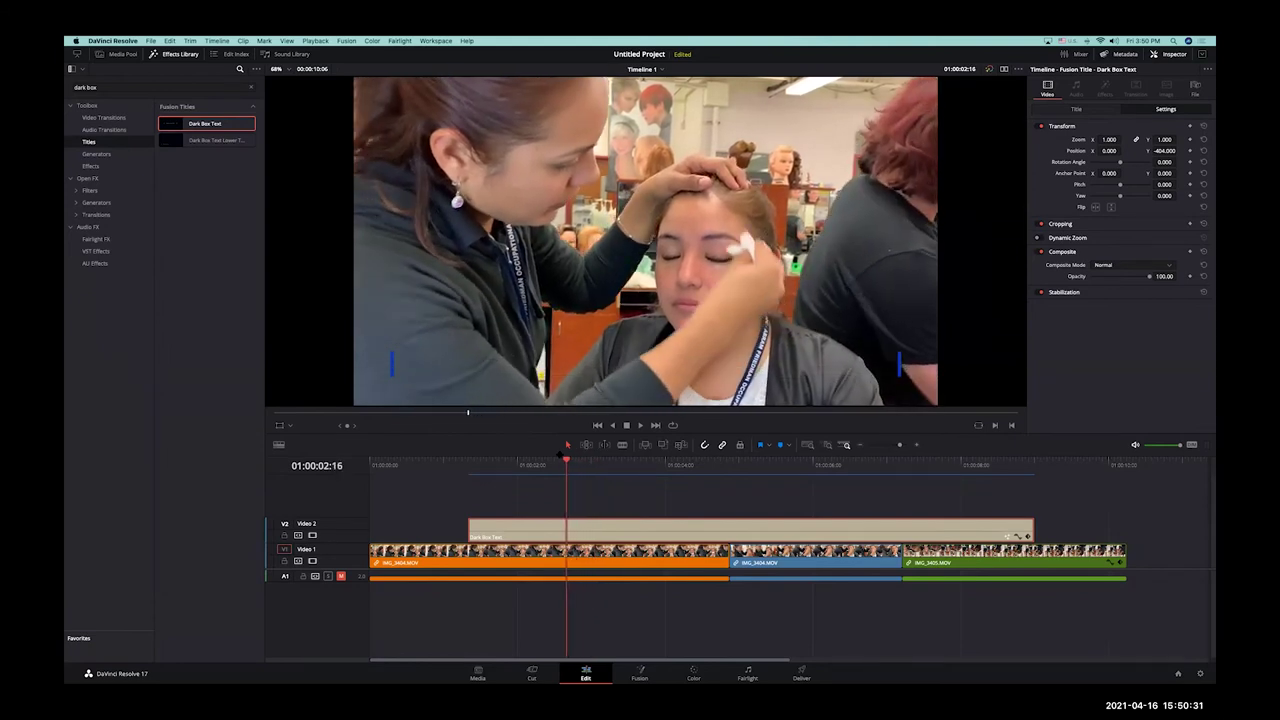
pyautogui.press('Down')
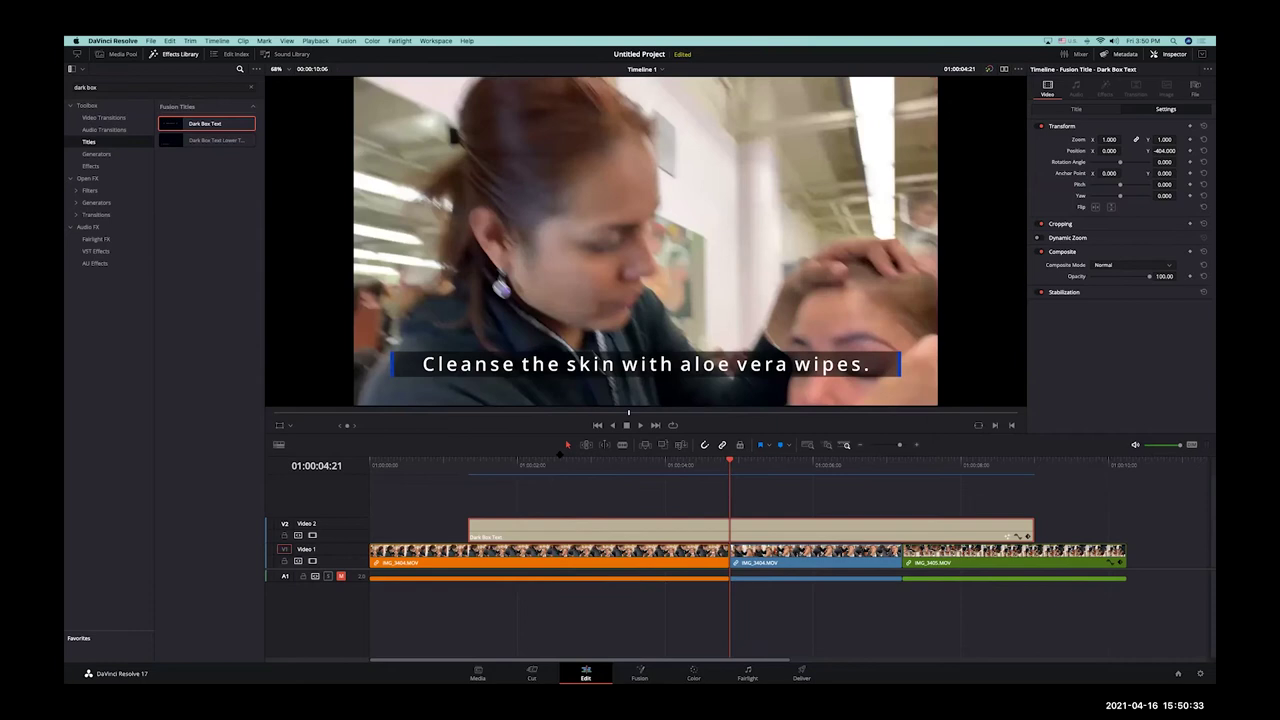
pyautogui.press('Left')
pyautogui.press('Left')
pyautogui.press('Left')
pyautogui.press('Left')
pyautogui.press('Left')
pyautogui.press('Left')
pyautogui.press('Left')
pyautogui.press('Left')
pyautogui.press('Left')
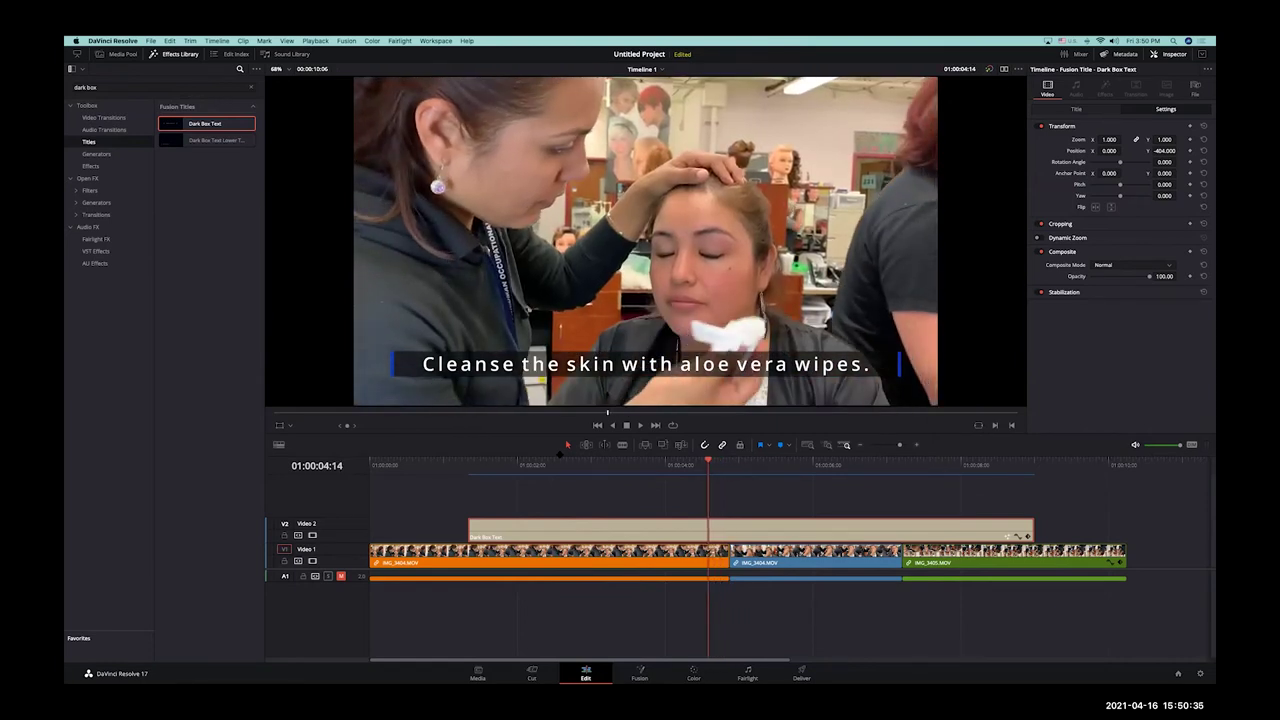
pyautogui.press('Left')
pyautogui.press('Left')
pyautogui.press('Left')
pyautogui.press('Left')
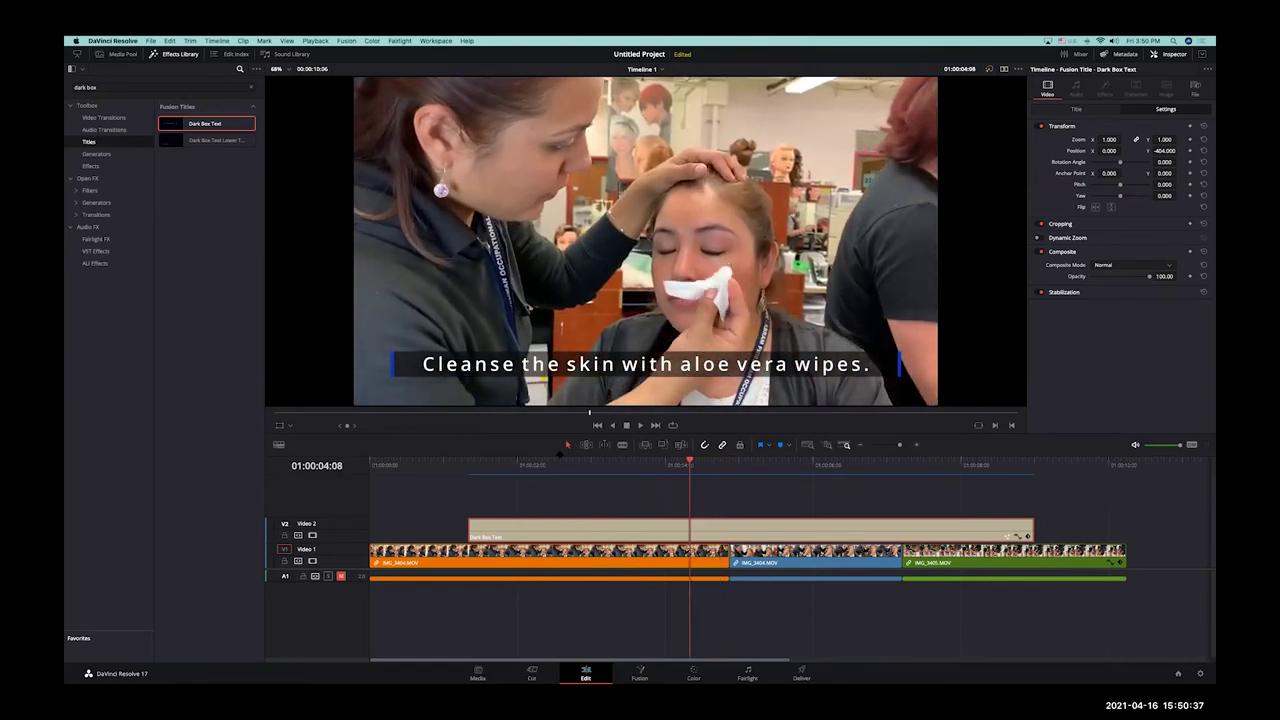
pyautogui.press('Right')
pyautogui.press('Right')
pyautogui.press('Right')
pyautogui.press('Right')
pyautogui.press('Right')
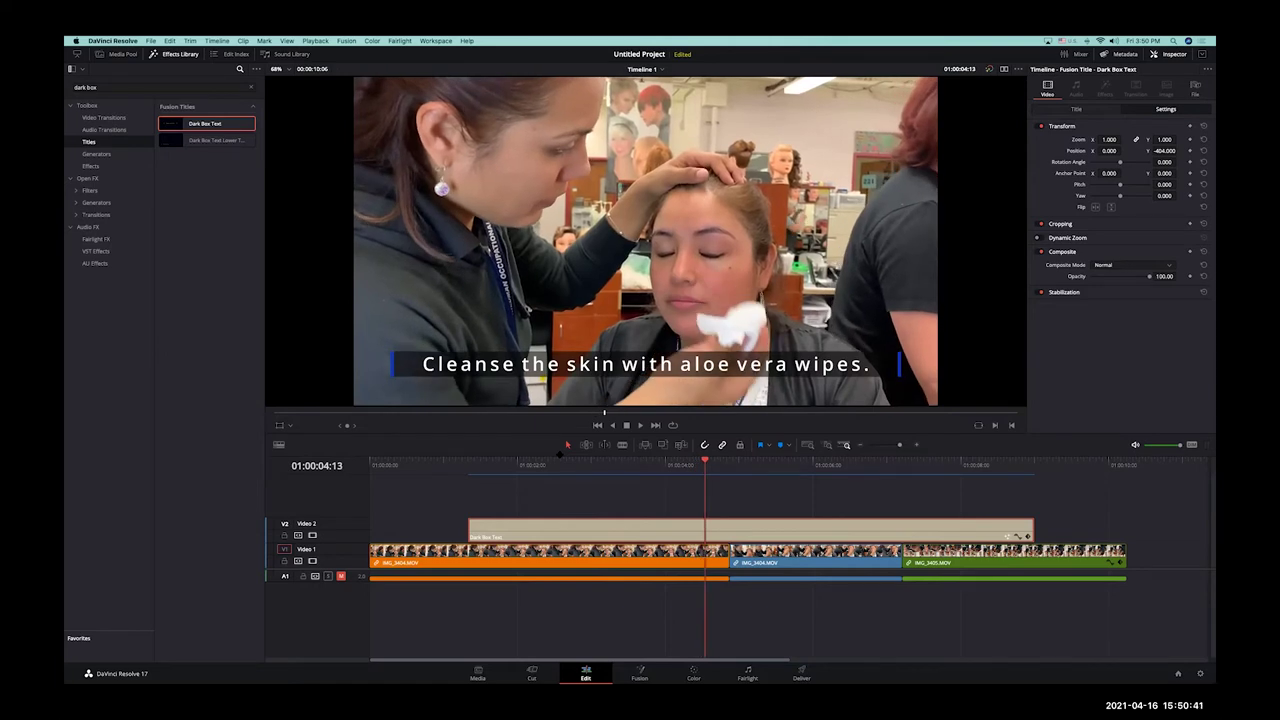
pyautogui.press('Right')
pyautogui.press('Right')
pyautogui.press('Right')
pyautogui.press('Right')
pyautogui.press('Right')
pyautogui.press('Right')
pyautogui.press('Right')
pyautogui.press('Right')
pyautogui.press('Down')
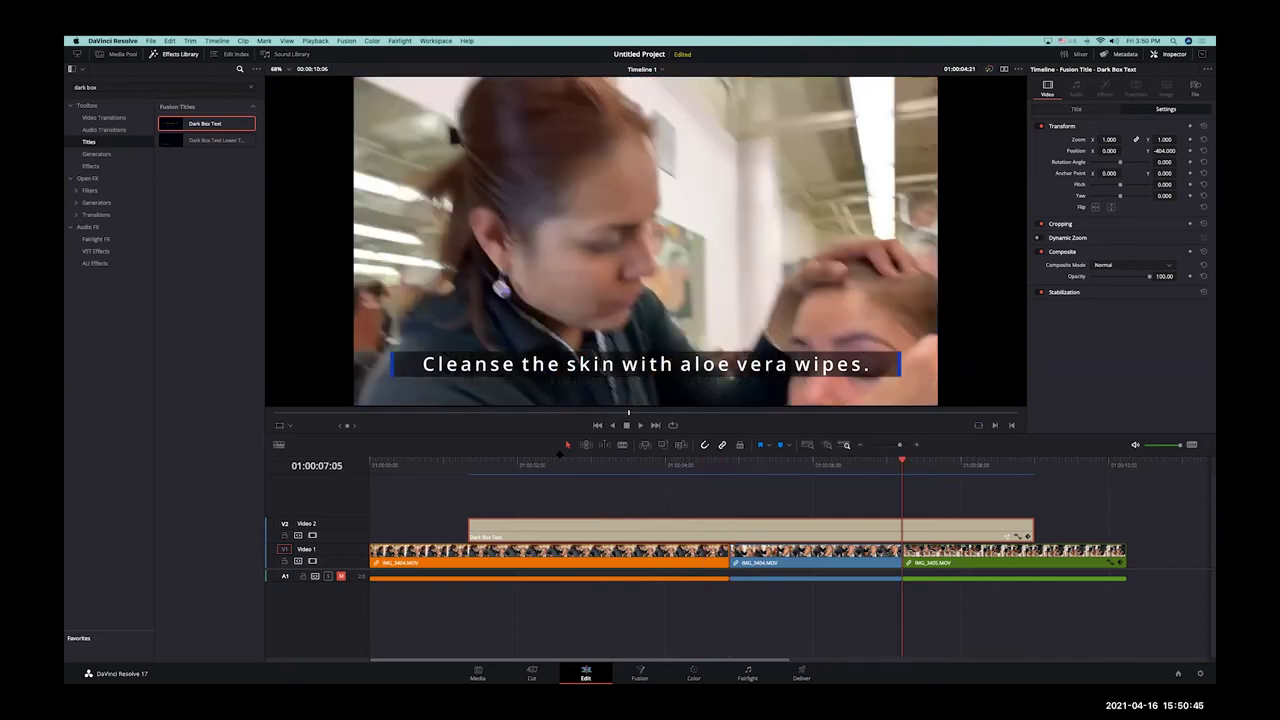
pyautogui.press('Up')
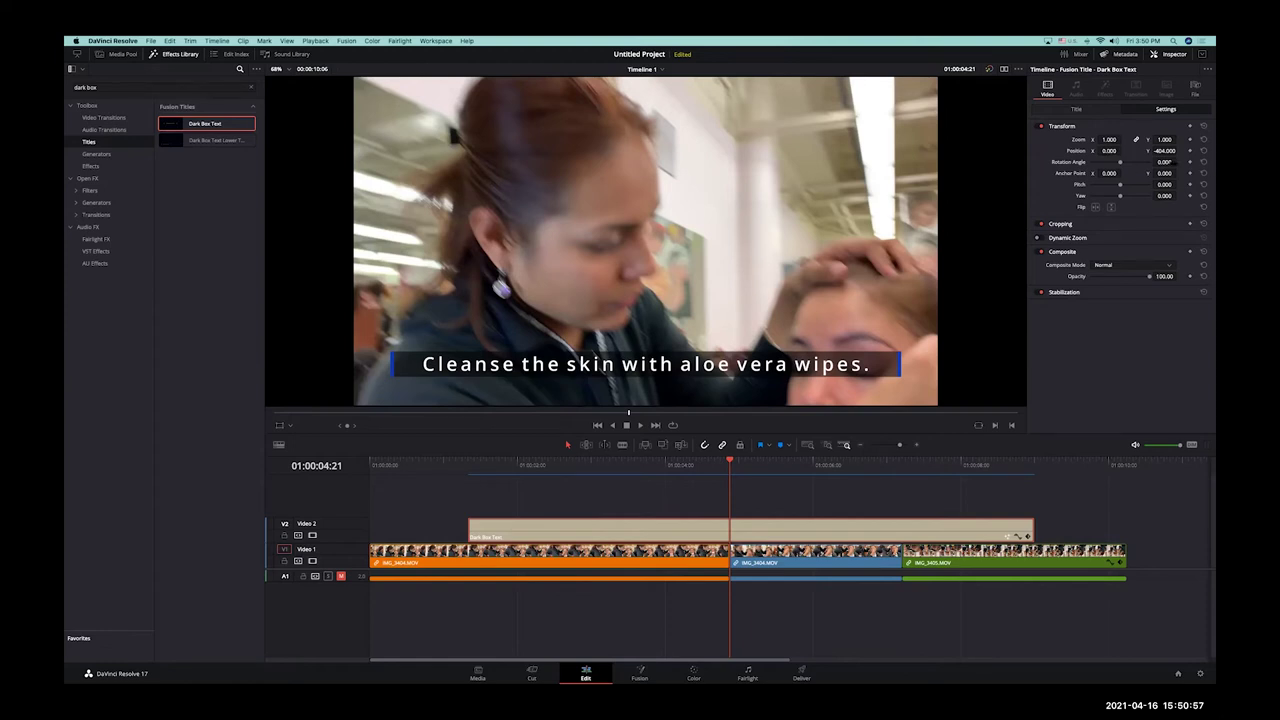
# Step: Nudge the title horizontally and play the timeline from the start to preview the caption
pyautogui.moveTo(1109, 150)
pyautogui.mouseDown()
pyautogui.moveTo(1126, 150)
pyautogui.moveTo(1115, 150)
pyautogui.mouseUp()
pyautogui.click(448, 465)
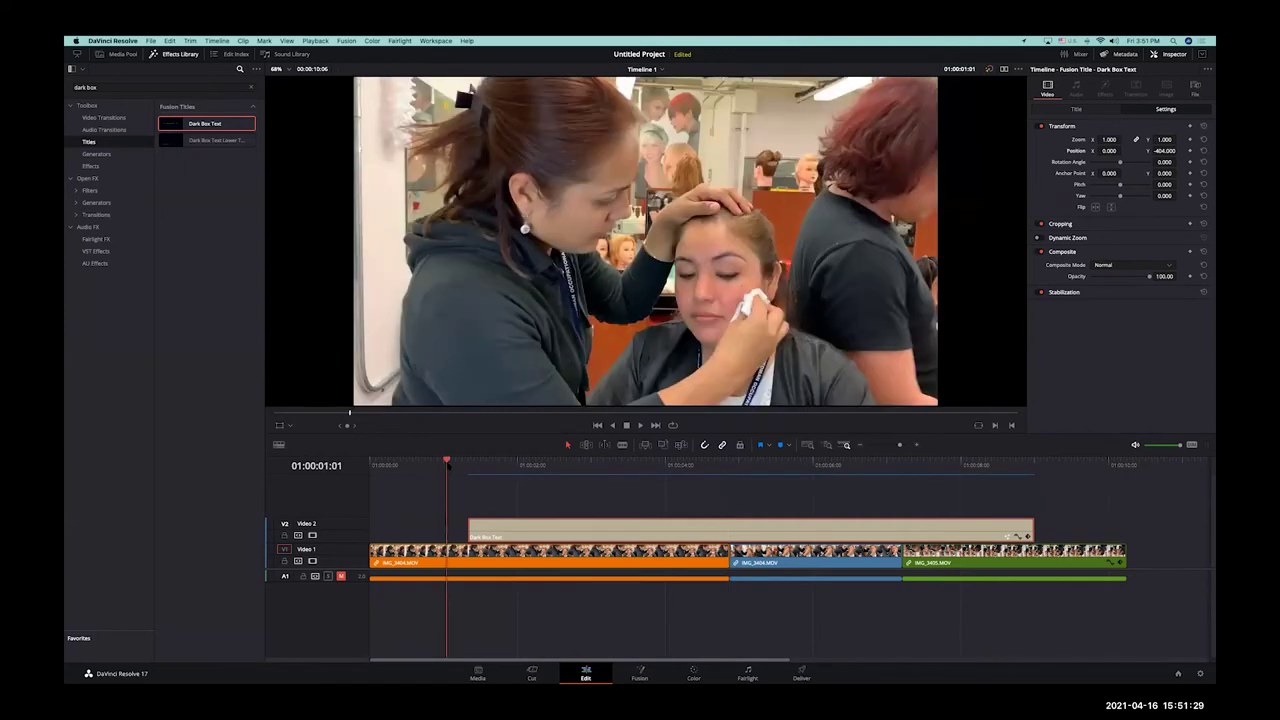
pyautogui.press('j')
pyautogui.press('space')
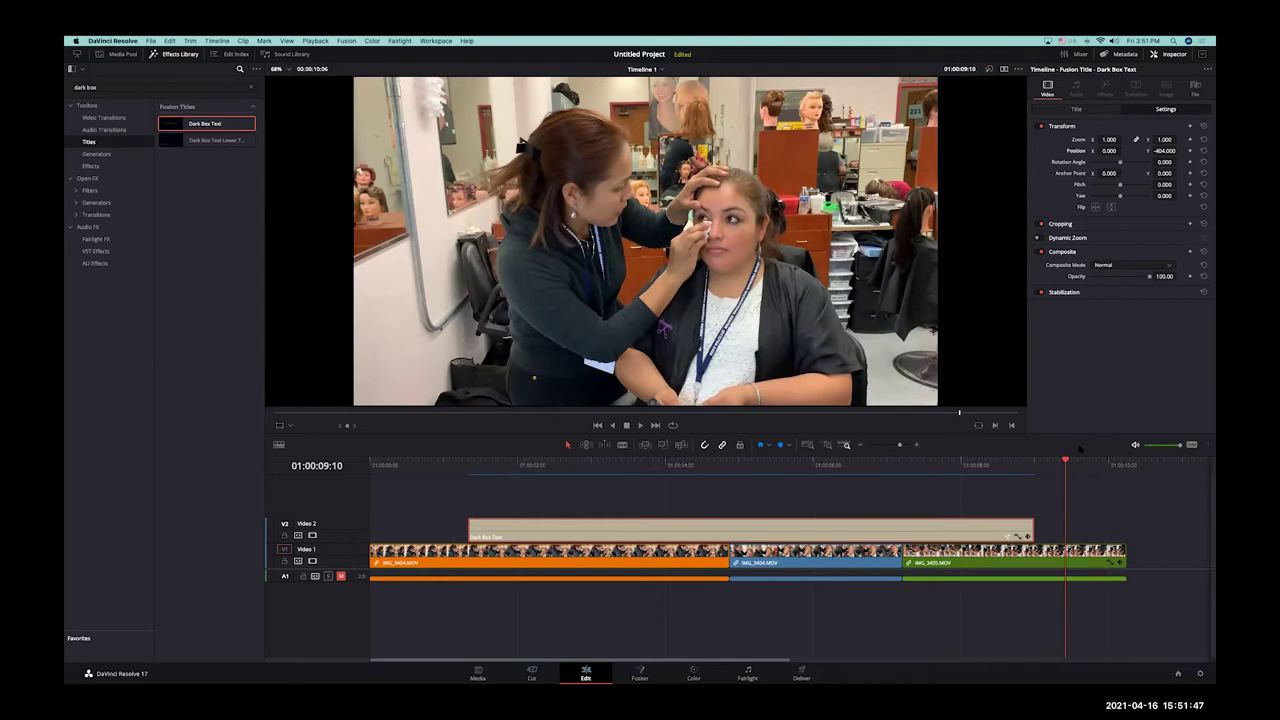
pyautogui.moveTo(857, 461); pyautogui.dragTo(372, 461)
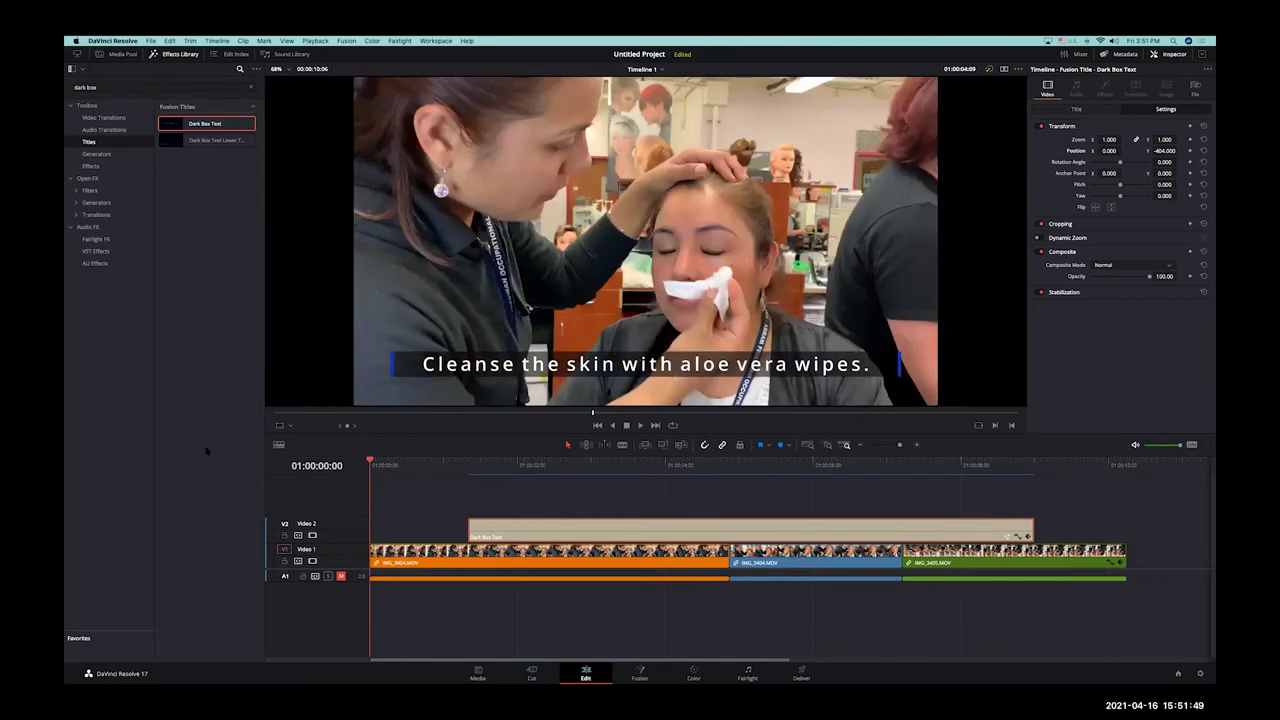
pyautogui.press('space')
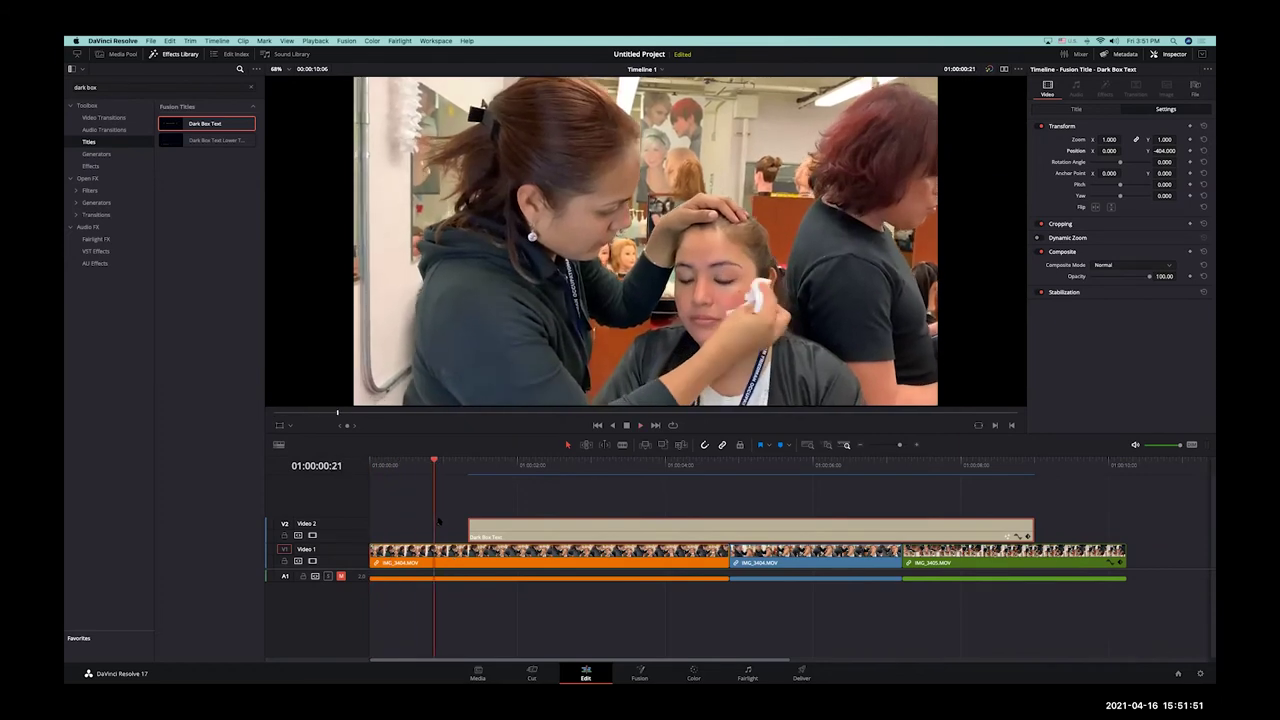
pyautogui.press('Home')
pyautogui.press('space')
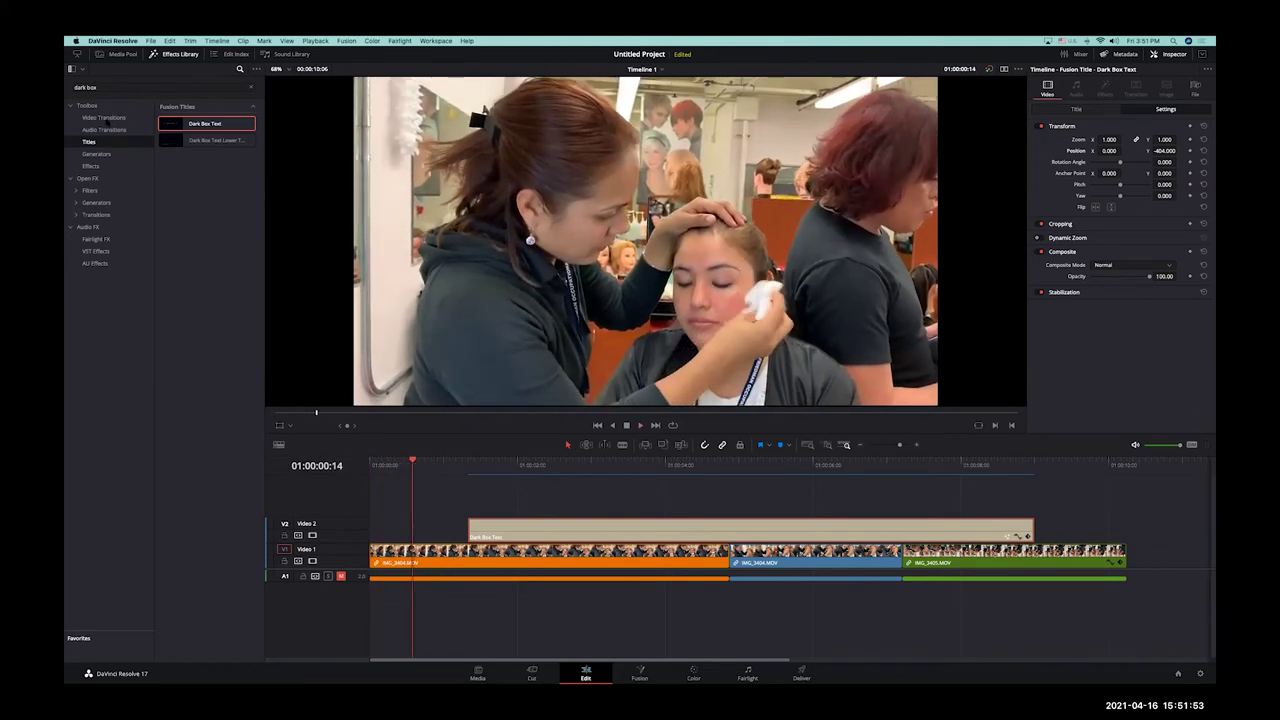
# Step: Close the Effects Library, make the Video 1 track taller, and select the first clip IMG_3404.MOV
pyautogui.click(176, 54)
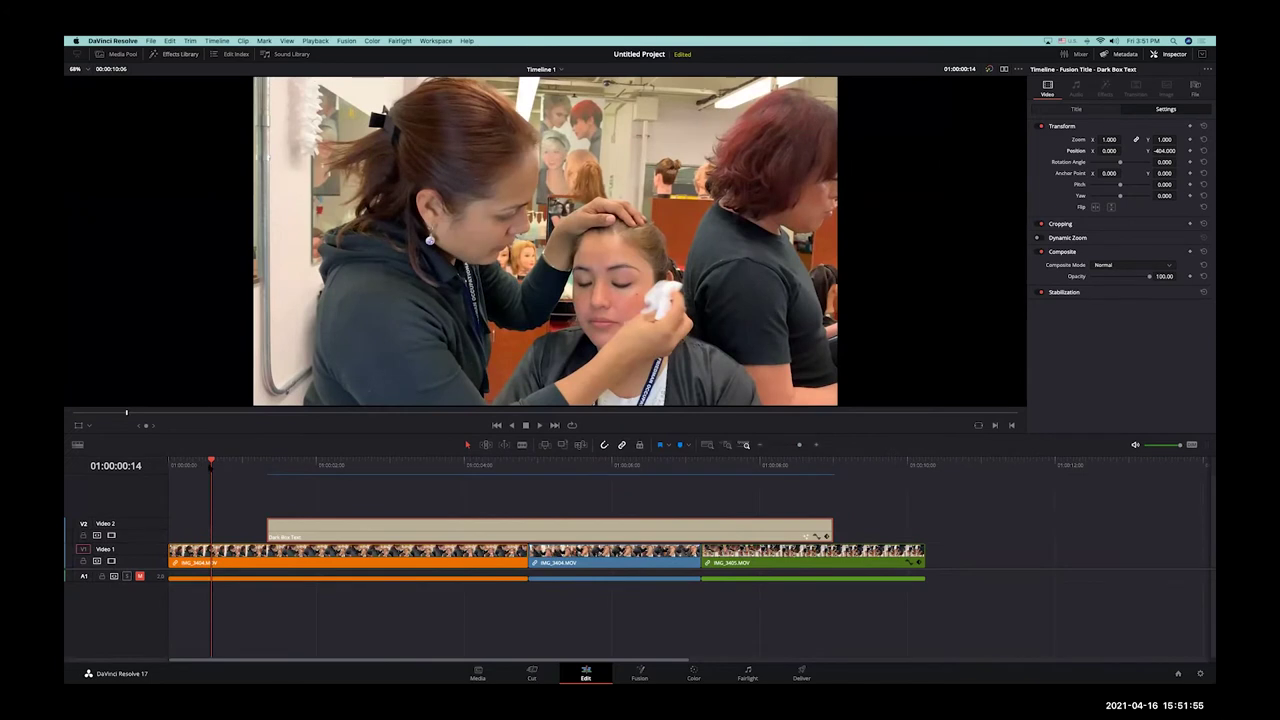
pyautogui.press('Home')
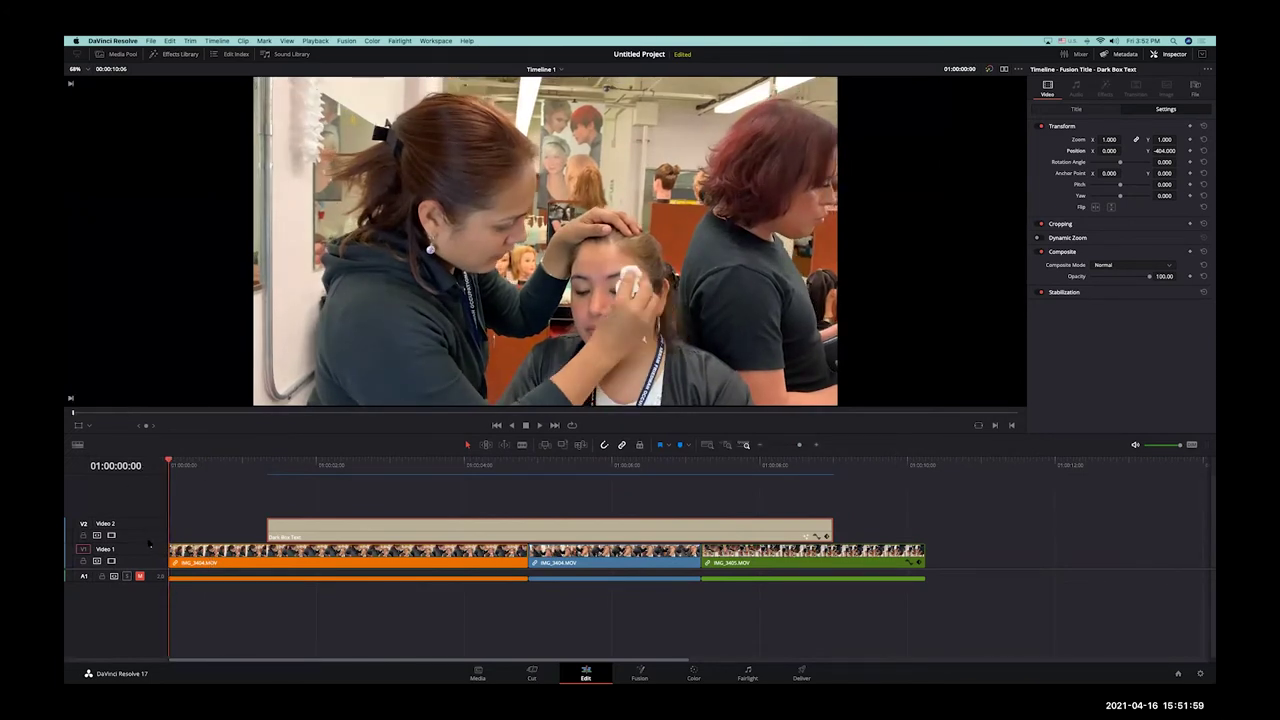
pyautogui.moveTo(150, 543); pyautogui.dragTo(160, 479)
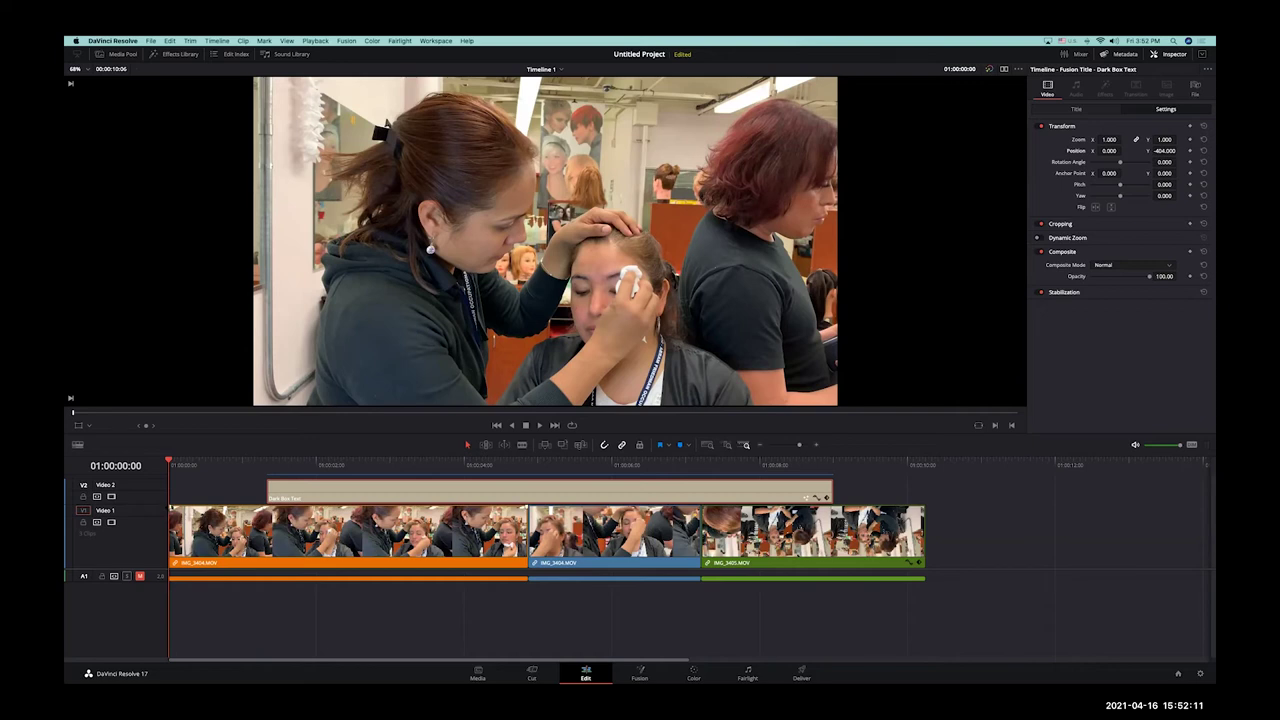
pyautogui.moveTo(172, 515); pyautogui.dragTo(280, 515)
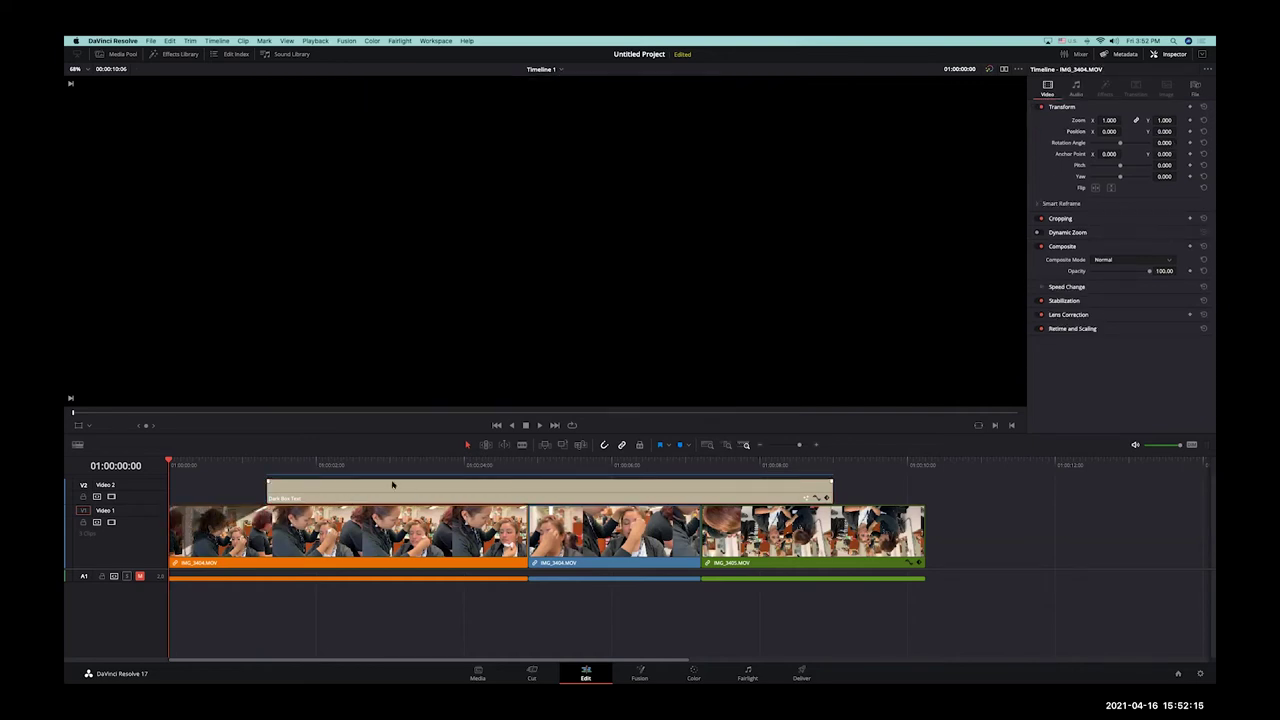
# Step: Preview the timeline's opening frames and bring the Effects Library back
pyautogui.press('space')
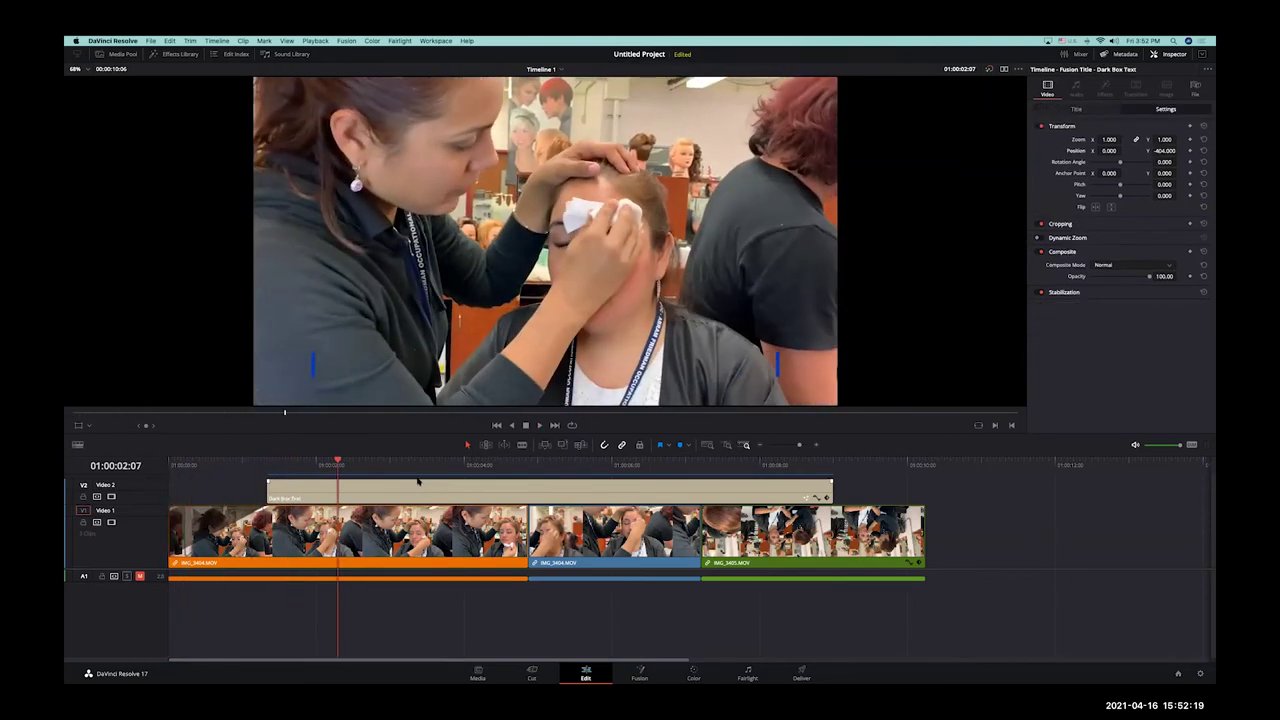
pyautogui.press('Home')
pyautogui.press('space')
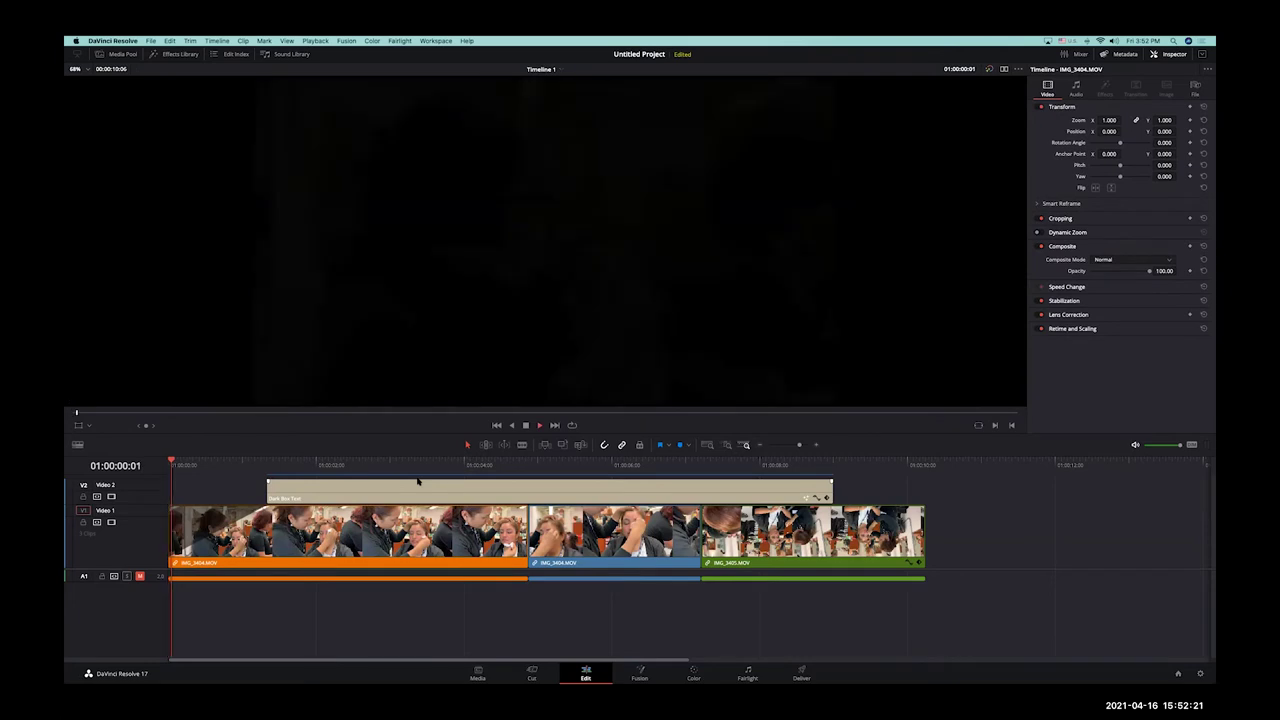
pyautogui.press('space')
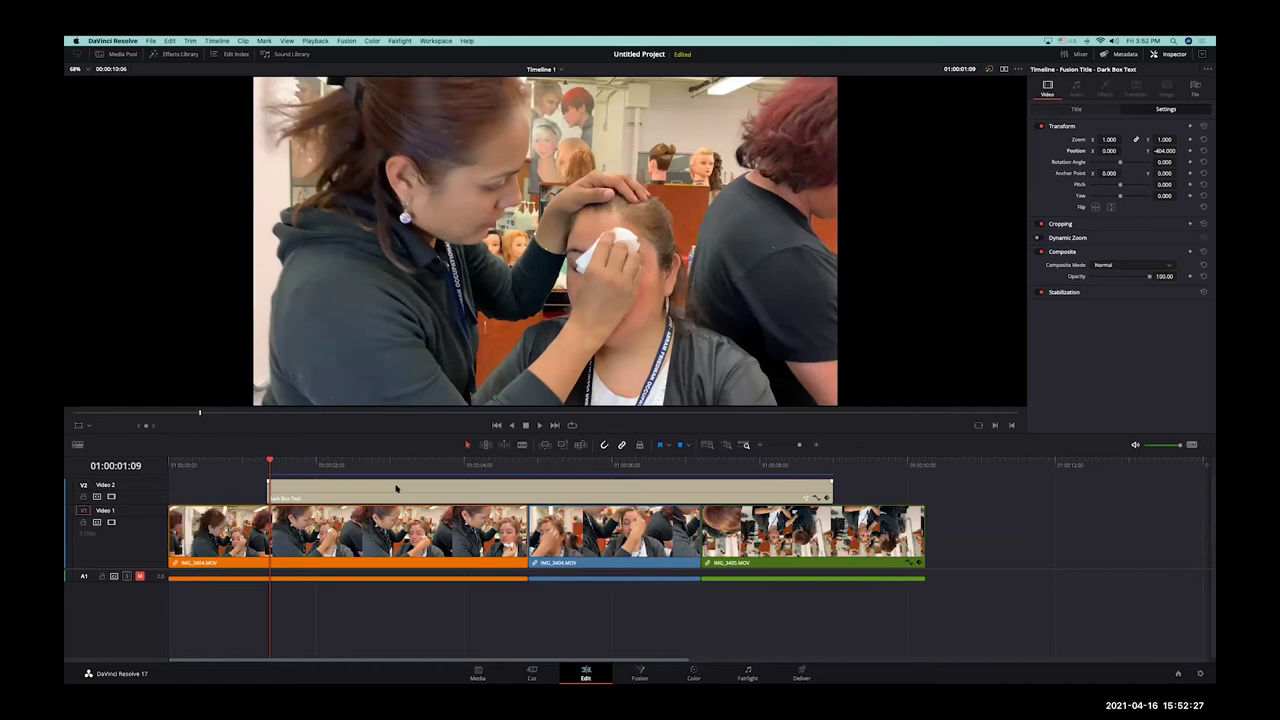
pyautogui.press('Left')
pyautogui.press('Left')
pyautogui.press('Left')
pyautogui.press('Left')
pyautogui.press('Left')
pyautogui.press('Left')
pyautogui.press('Left')
pyautogui.press('Left')
pyautogui.press('Left')
pyautogui.press('Left')
pyautogui.press('Left')
pyautogui.press('Left')
pyautogui.press('Left')
pyautogui.press('Left')
pyautogui.press('Left')
pyautogui.press('Left')
pyautogui.press('Left')
pyautogui.press('Left')
pyautogui.press('Left')
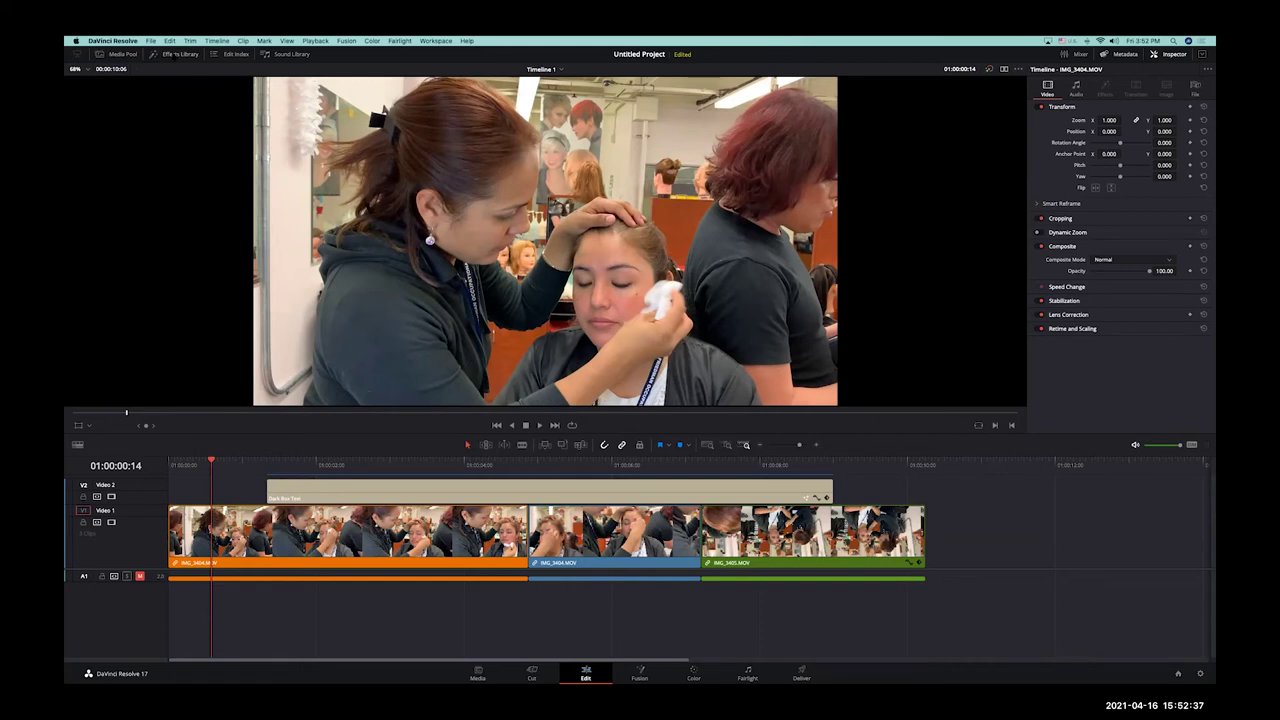
pyautogui.click(175, 55)
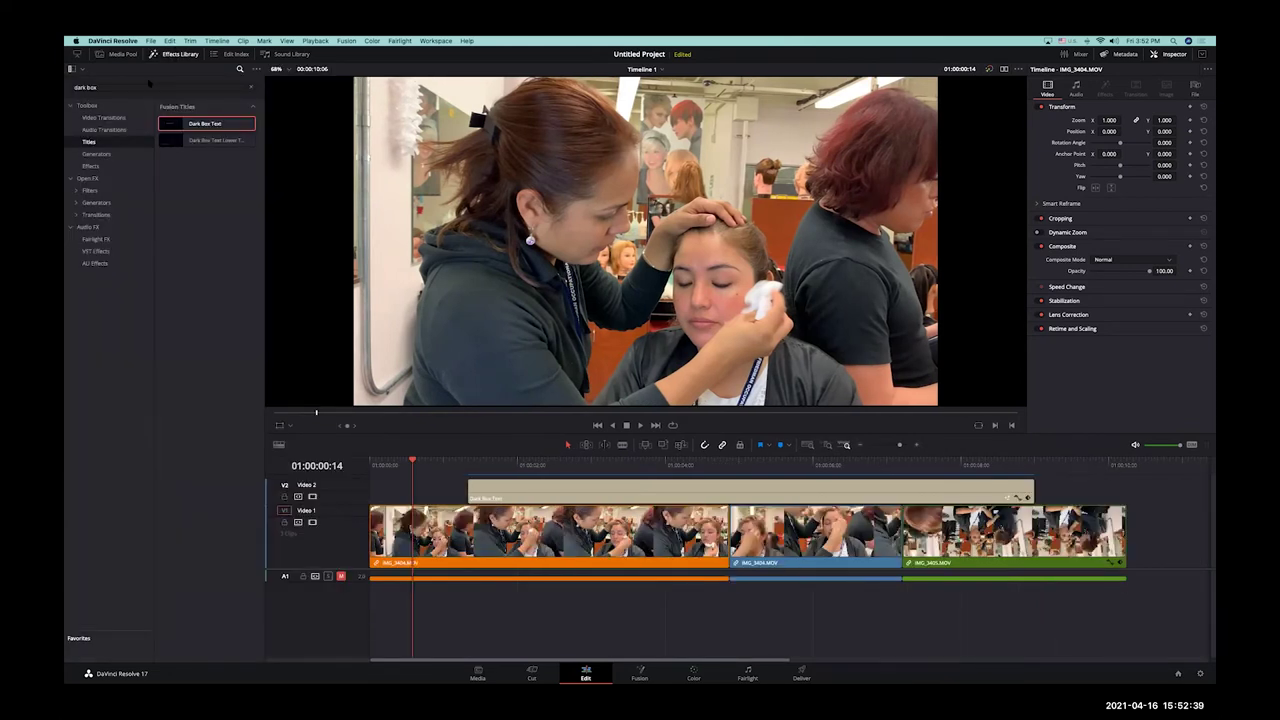
pyautogui.click(110, 118)
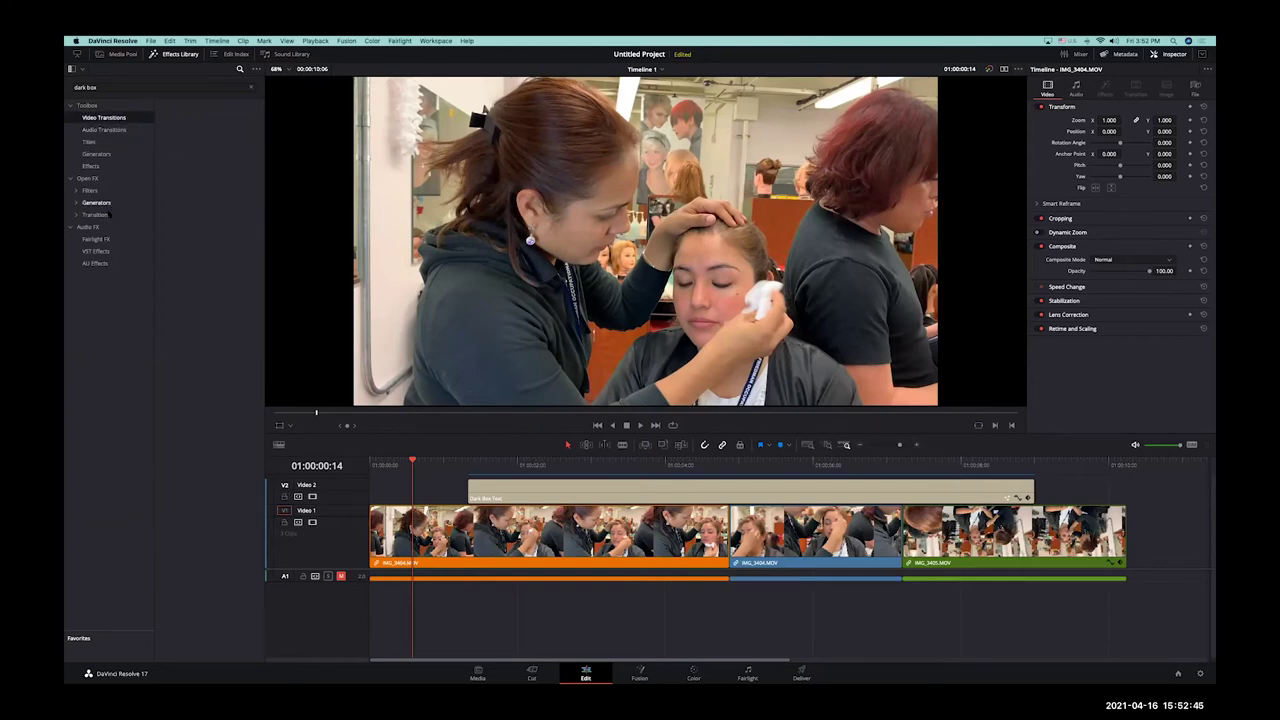
pyautogui.click(76, 215)
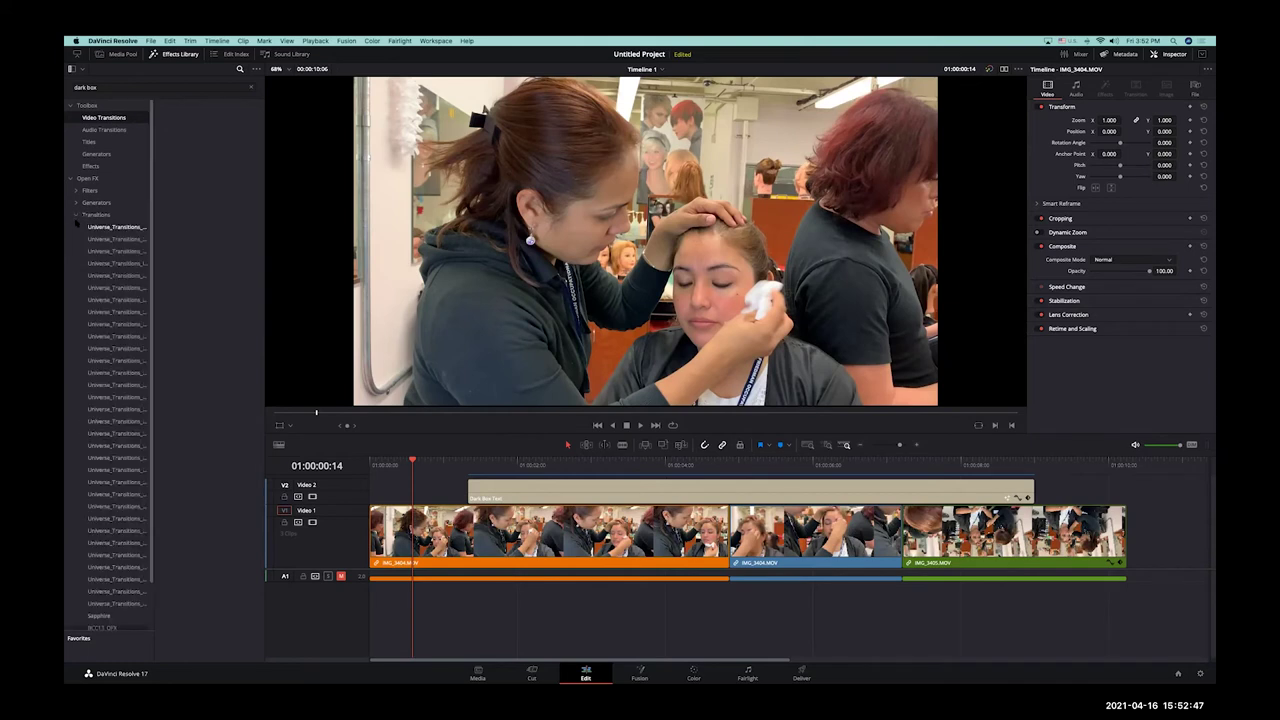
pyautogui.click(89, 190)
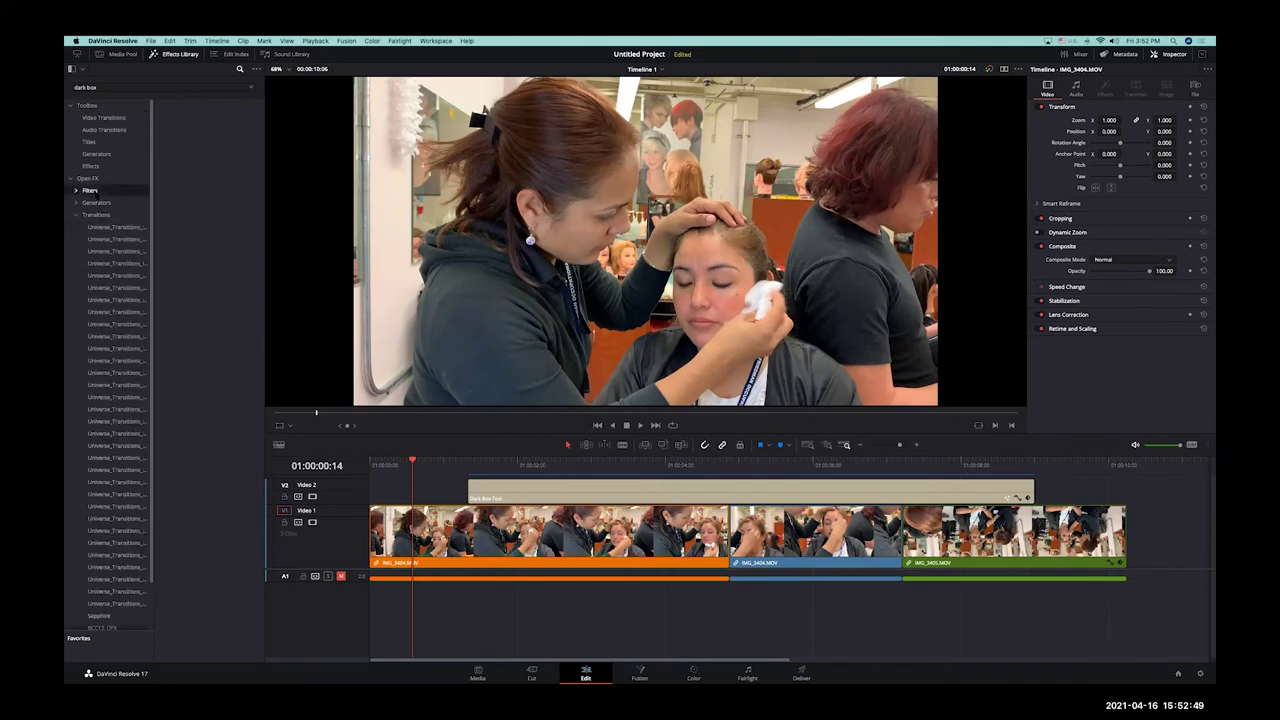
pyautogui.click(76, 215)
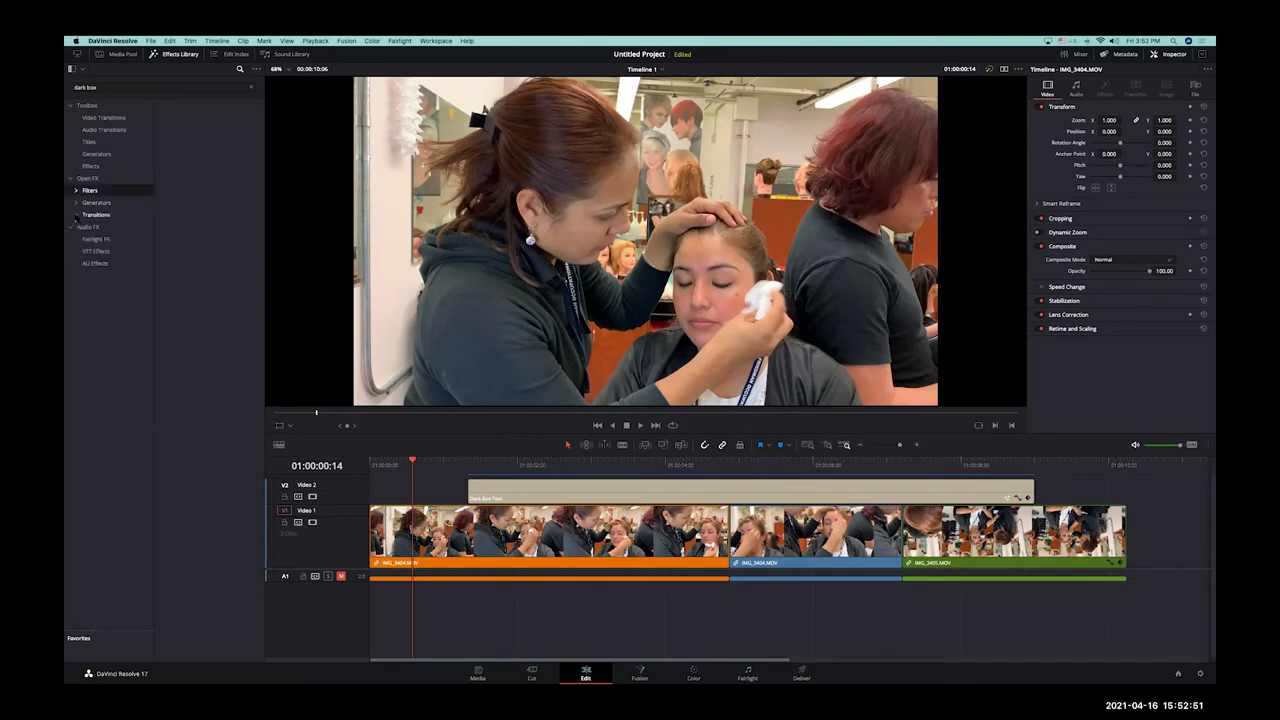
pyautogui.click(104, 118)
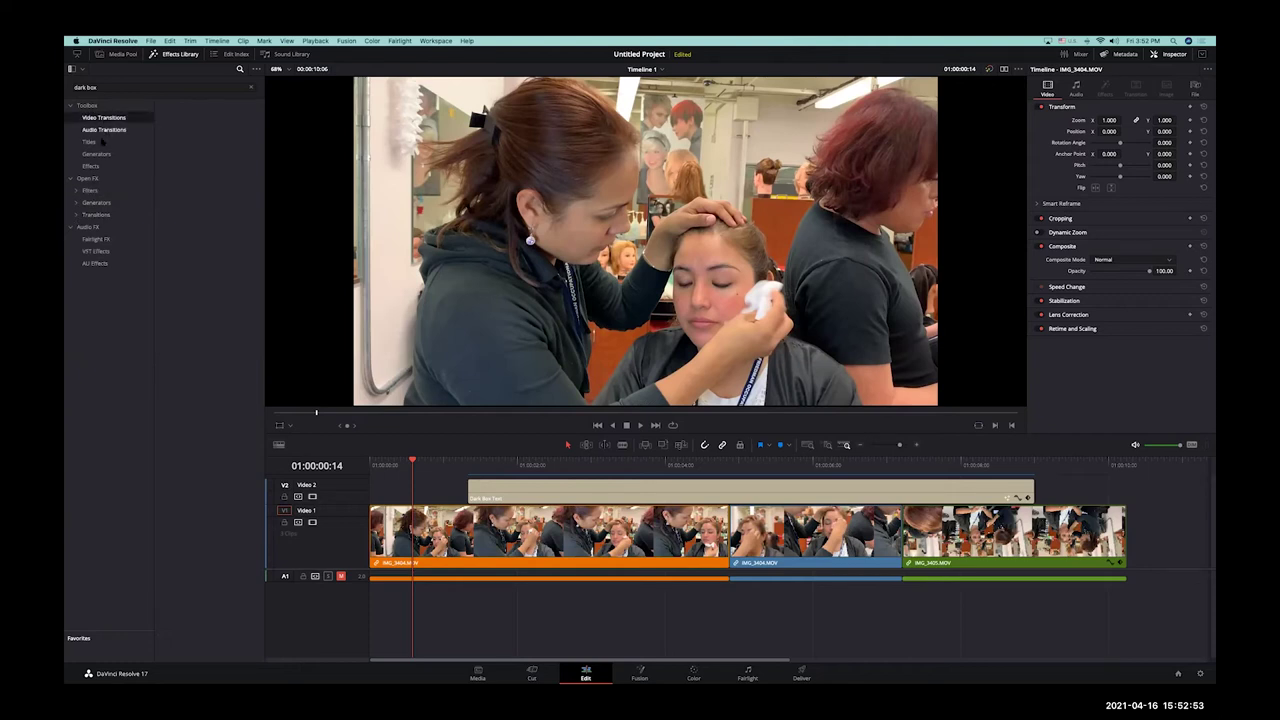
pyautogui.click(92, 166)
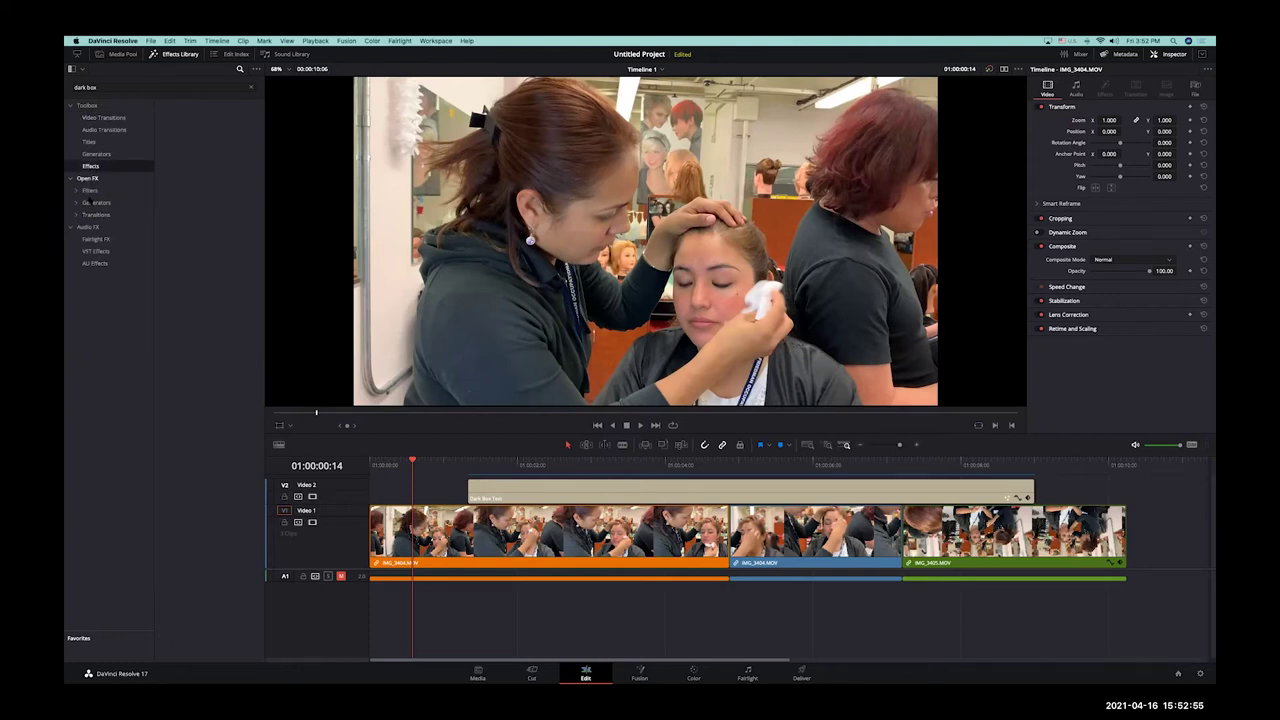
pyautogui.click(90, 190)
pyautogui.click(96, 202)
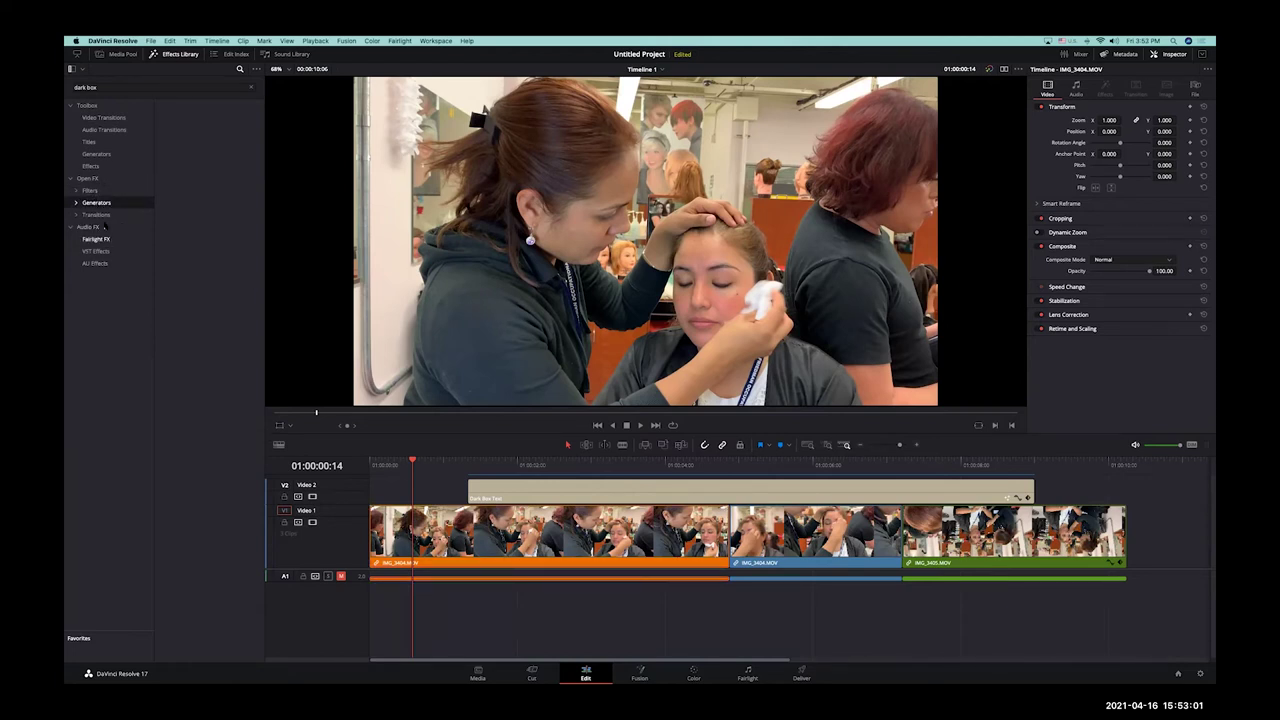
pyautogui.click(95, 215)
pyautogui.click(76, 215)
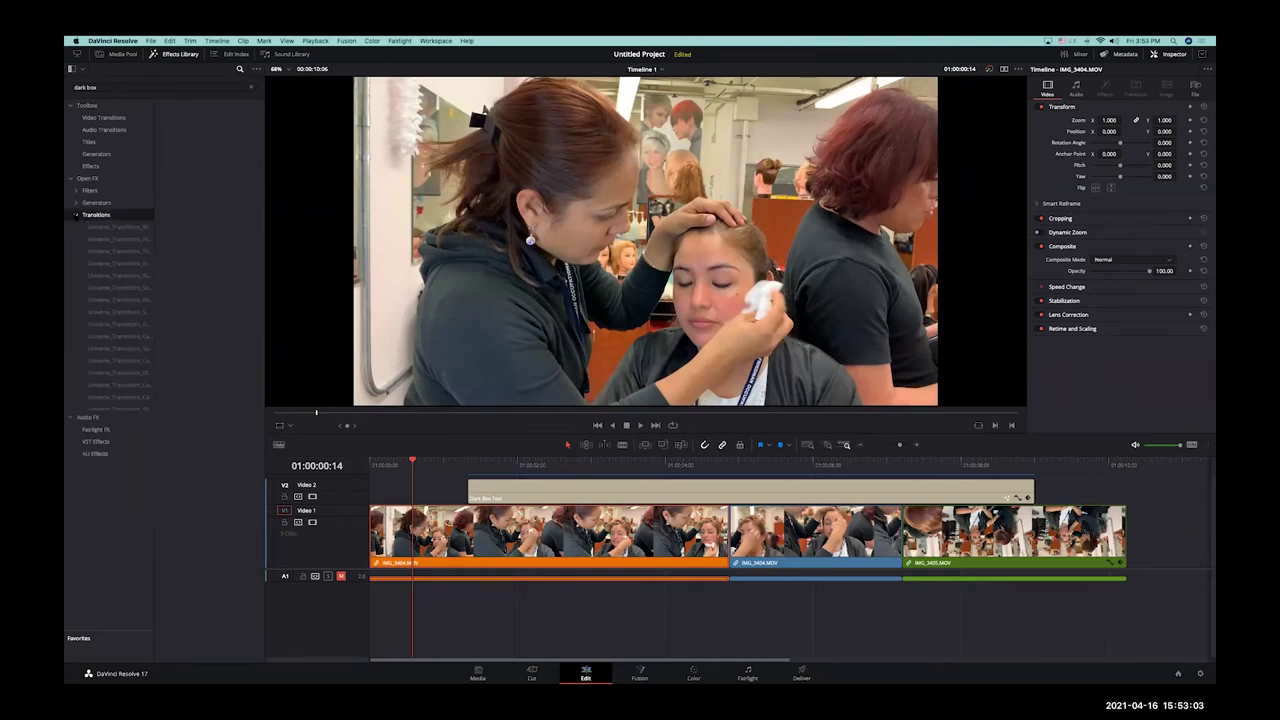
pyautogui.scroll(-2, 131, 272)
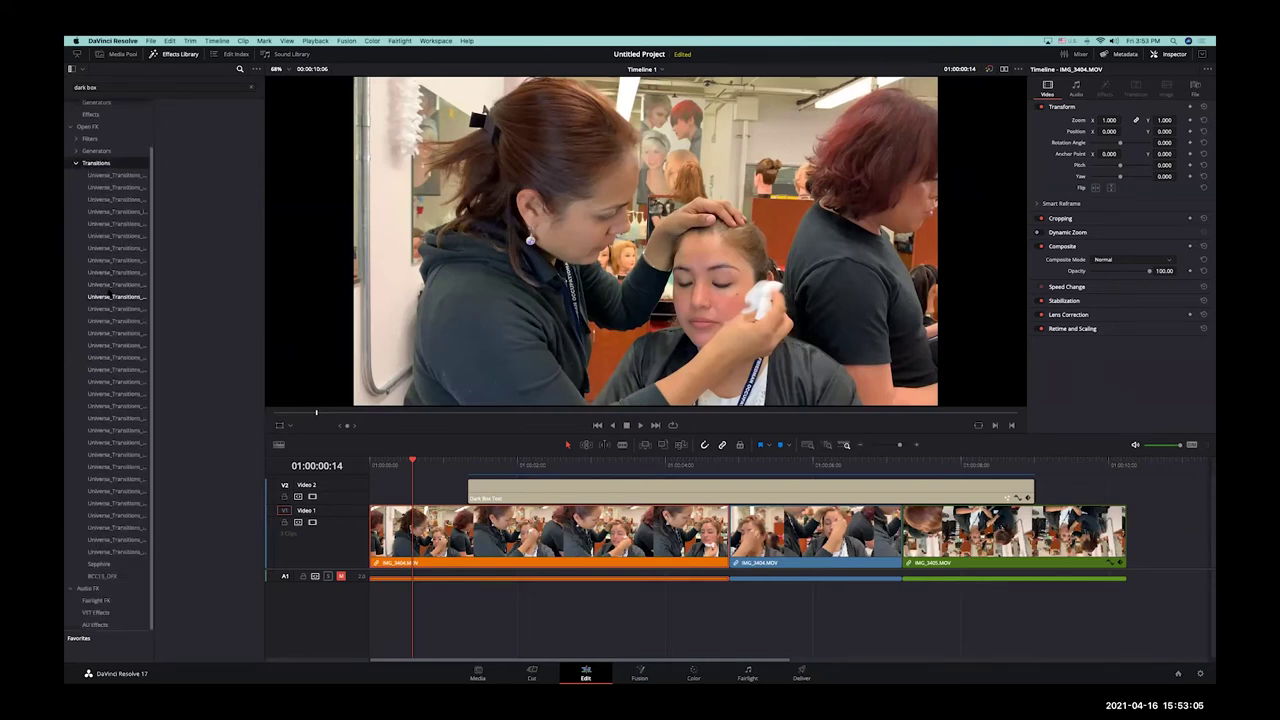
pyautogui.scroll(2, 131, 285)
pyautogui.click(76, 215)
pyautogui.click(77, 191)
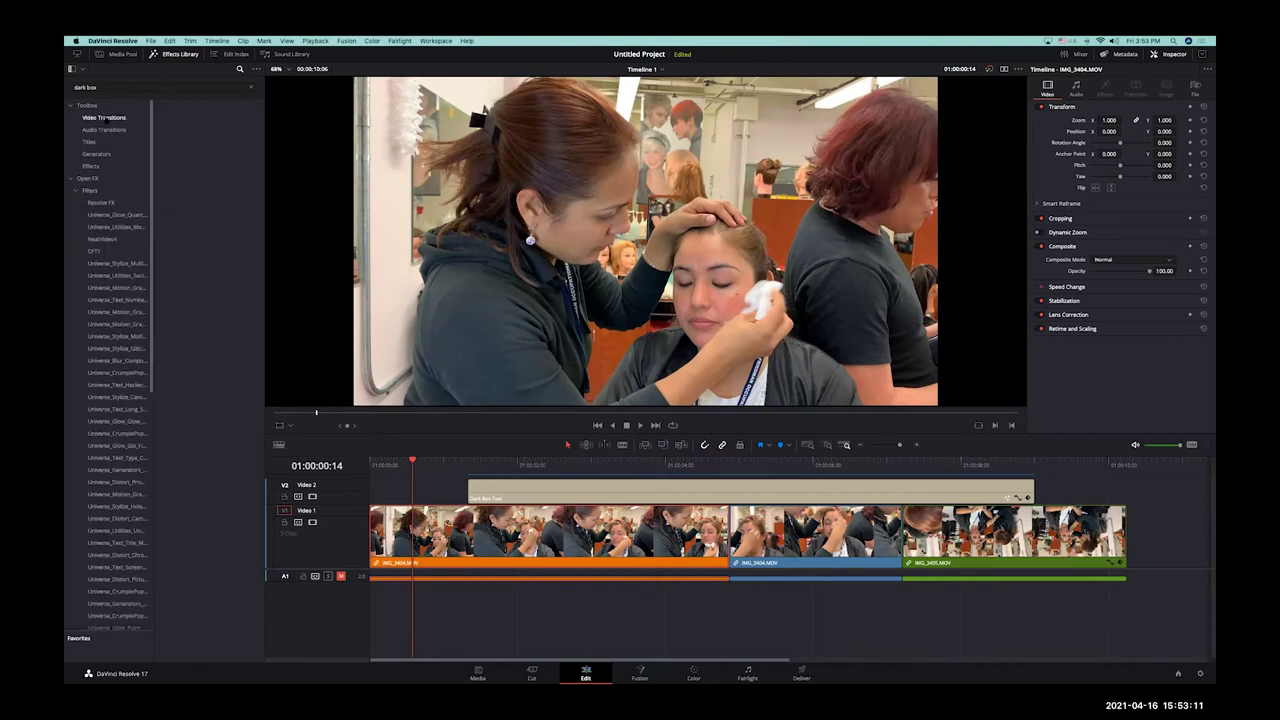
pyautogui.click(100, 141)
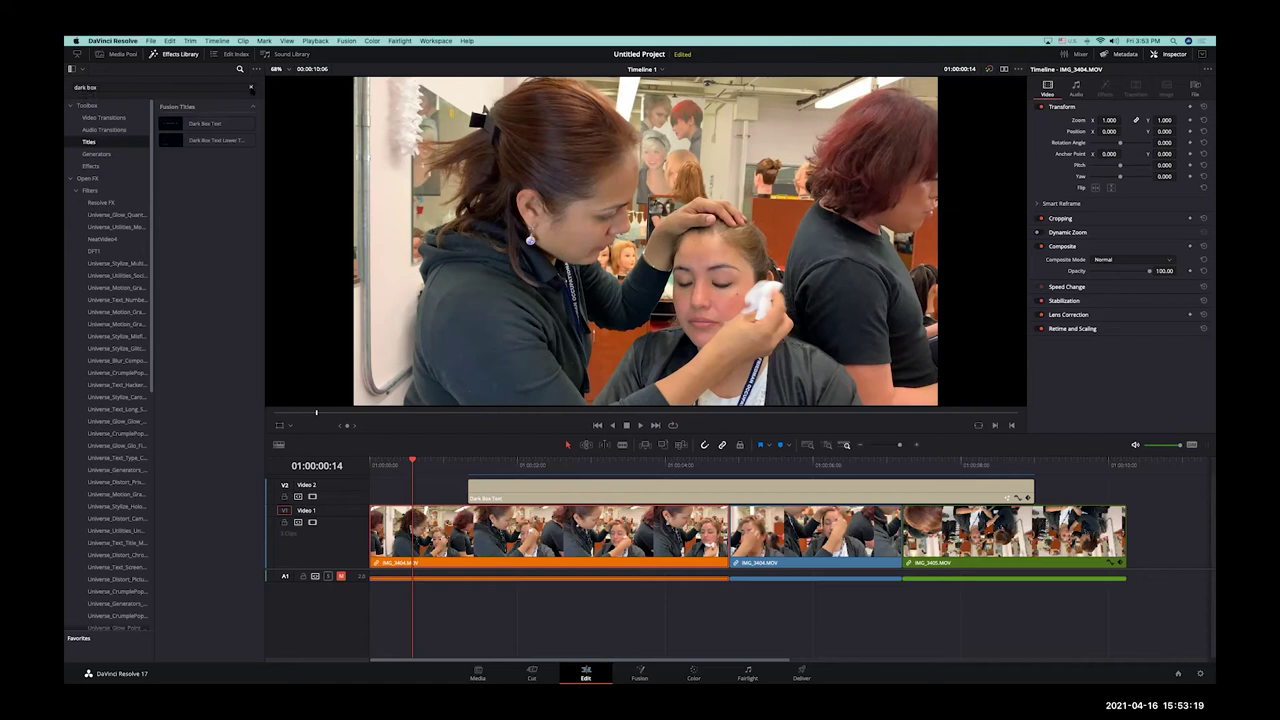
# Step: Clear the 'dark box' search and list all Video Transitions down to Fusion Transitions
pyautogui.click(251, 88)
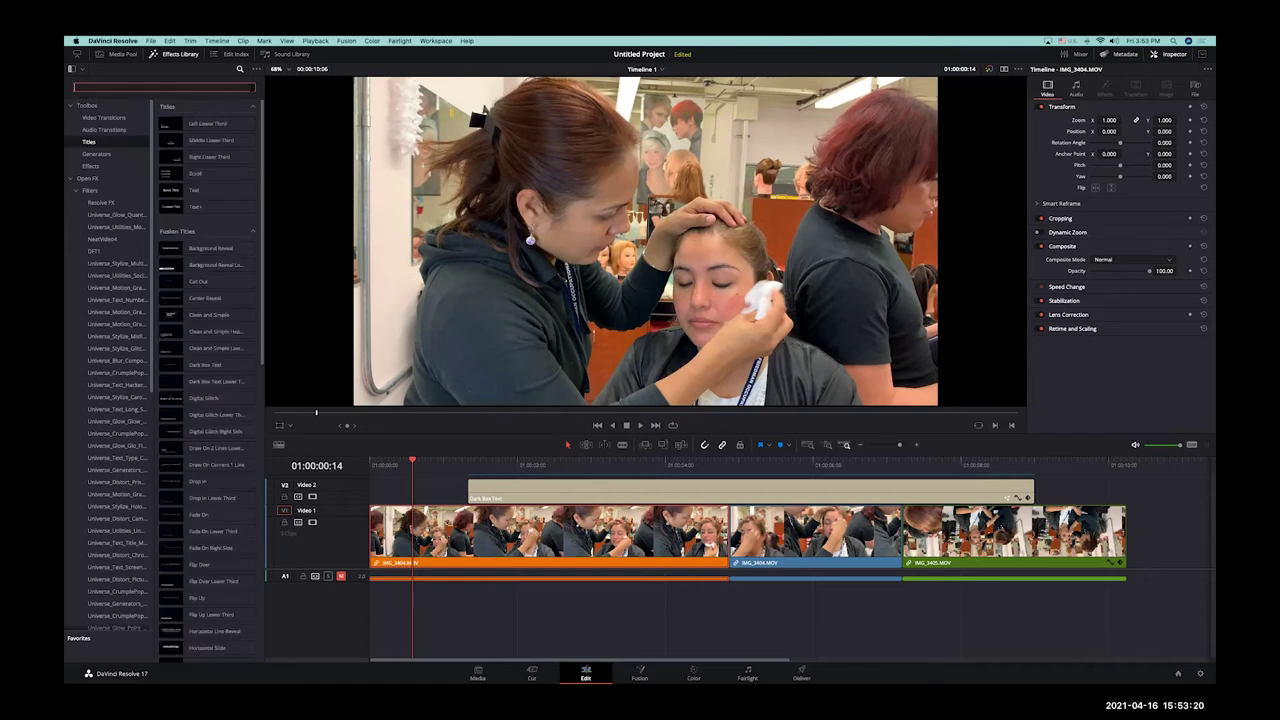
pyautogui.click(124, 118)
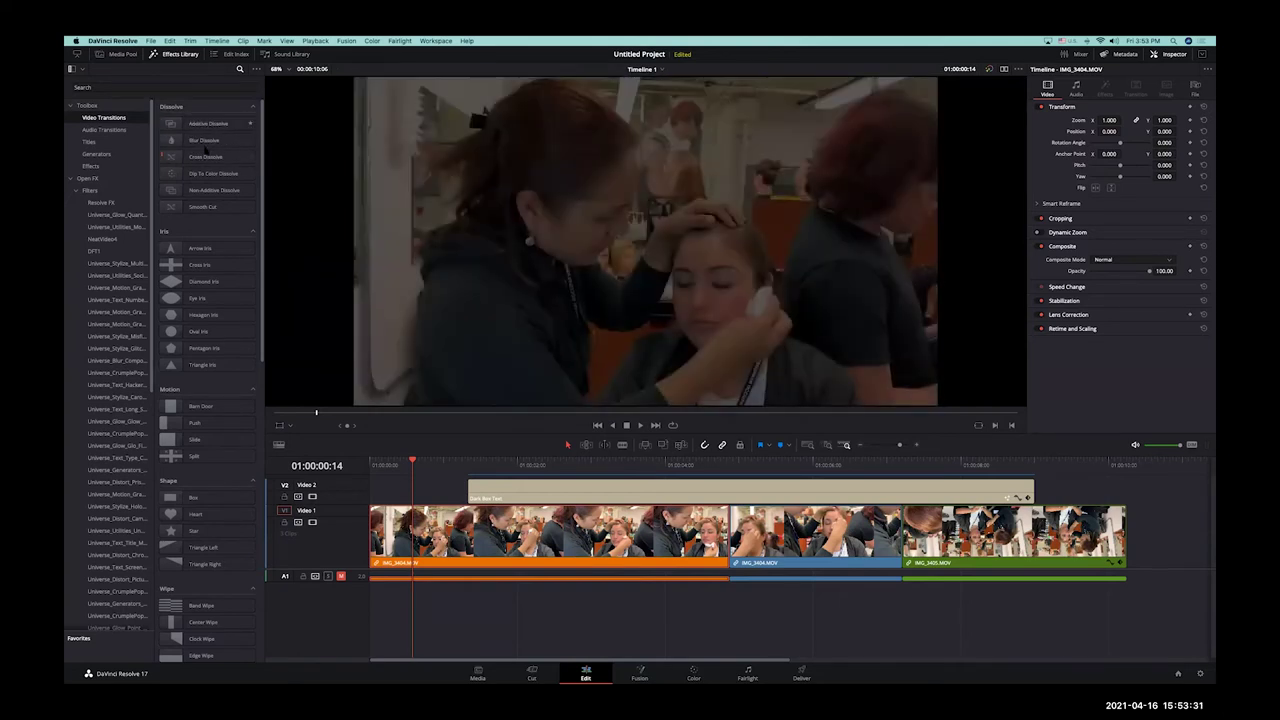
pyautogui.scroll(-15, 205, 200)
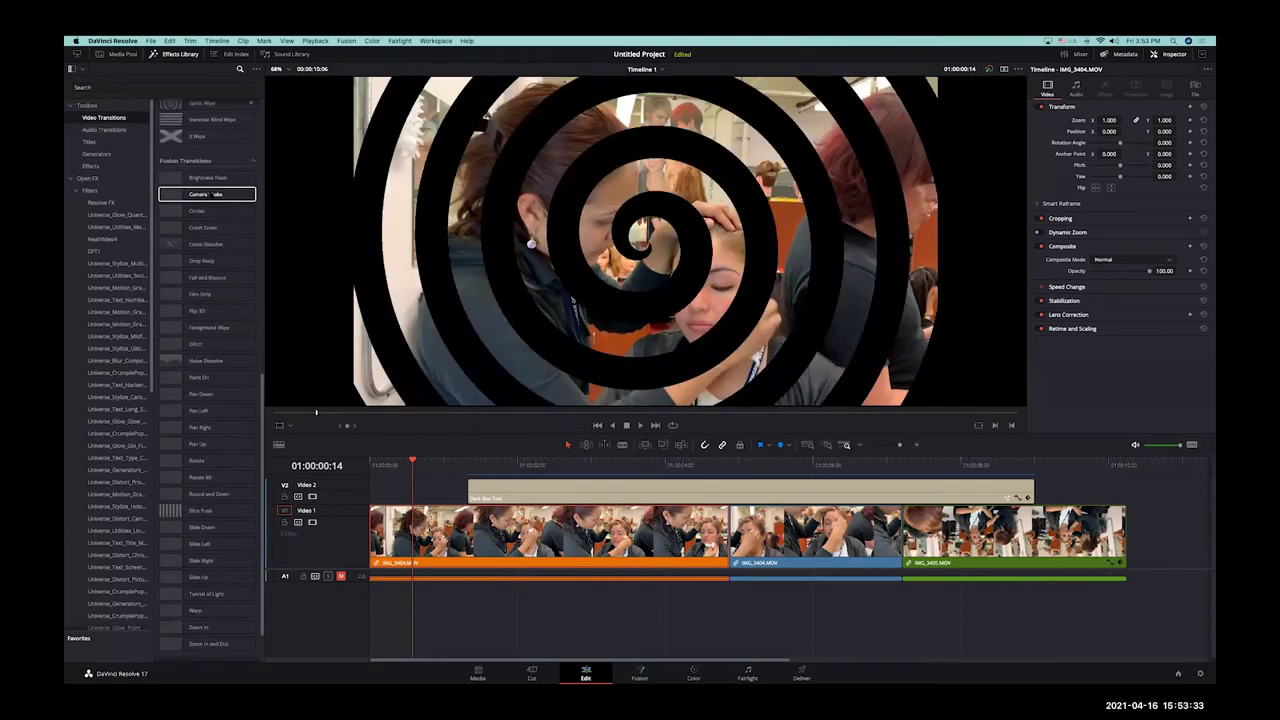
pyautogui.scroll(-3, 207, 190)
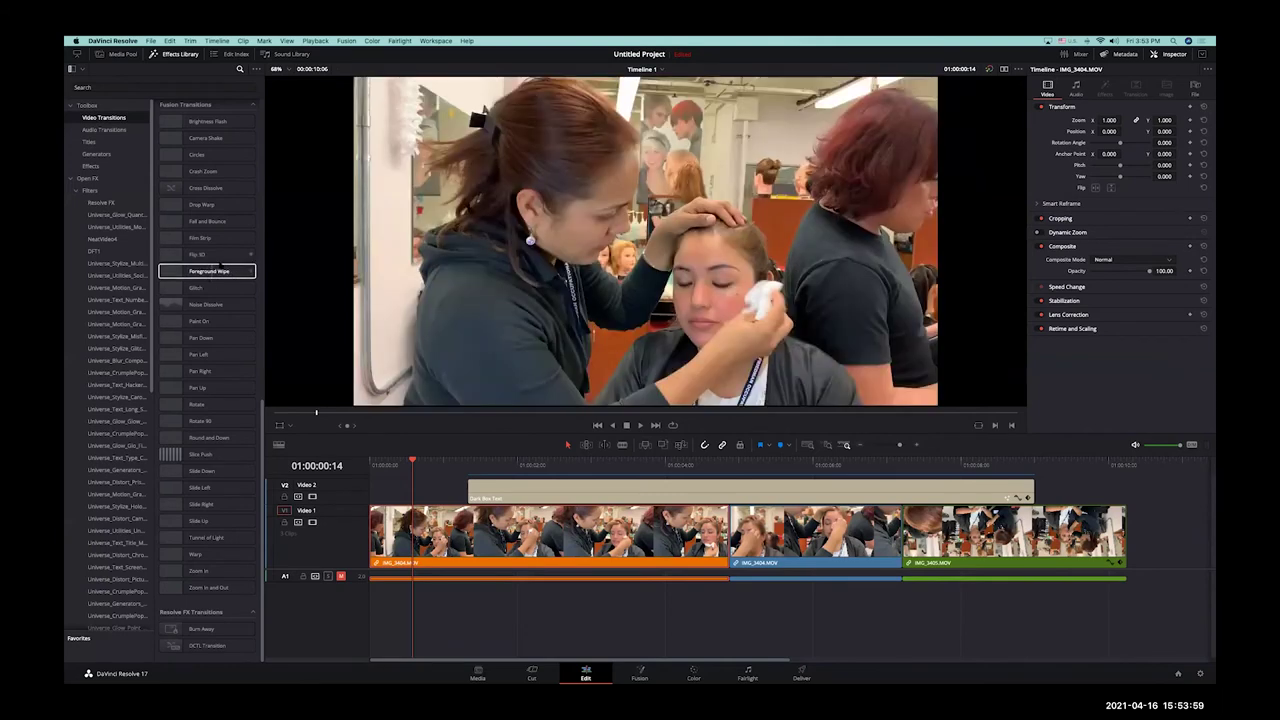
pyautogui.moveTo(209, 238); pyautogui.dragTo(380, 528)
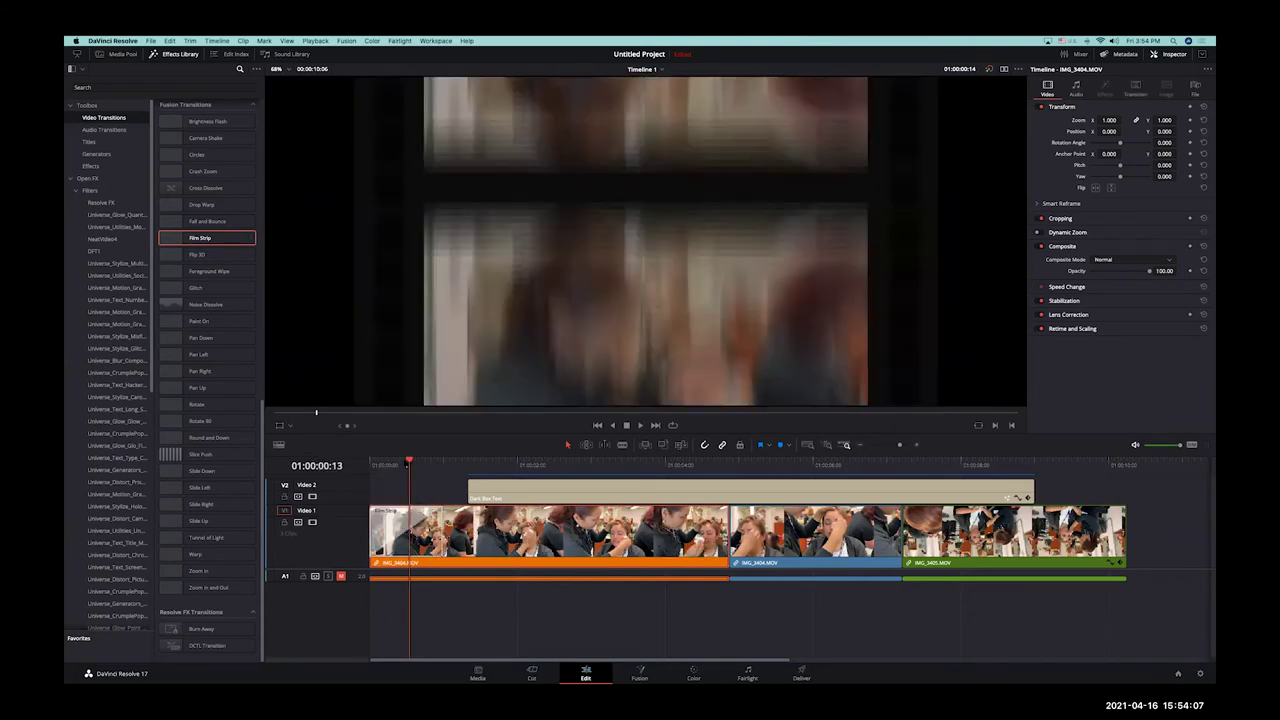
pyautogui.press('Home')
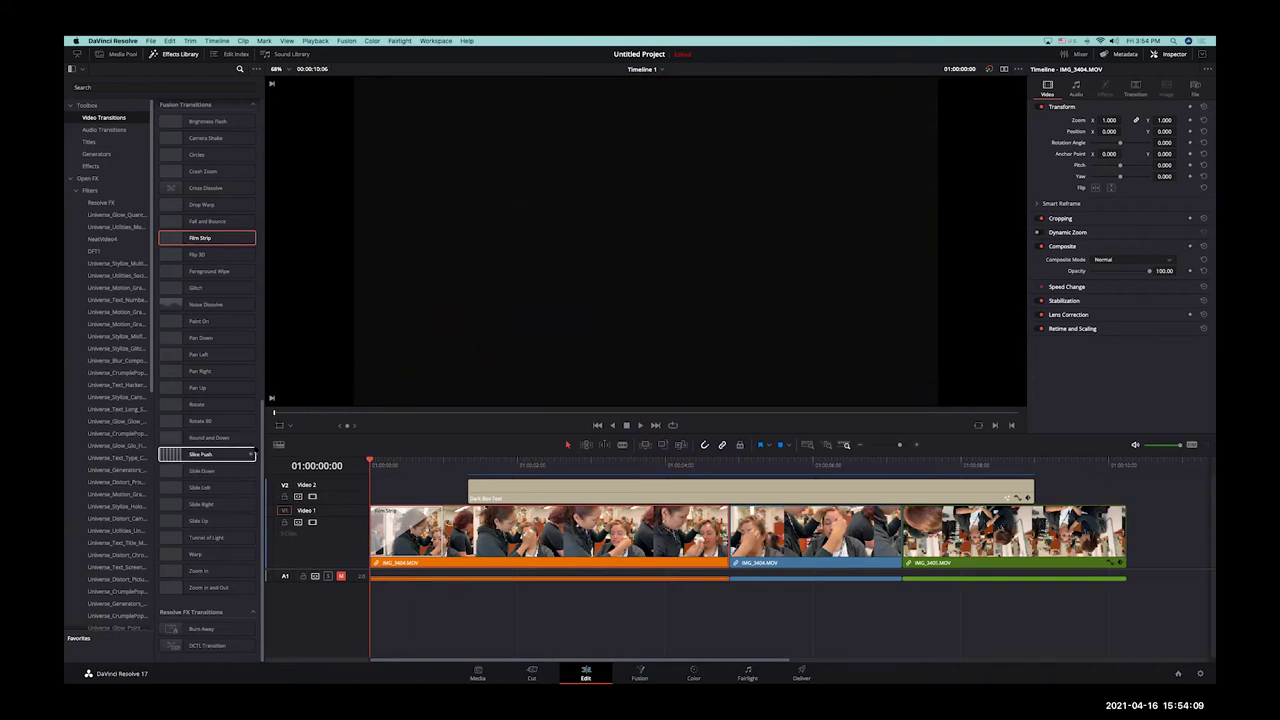
pyautogui.press('space')
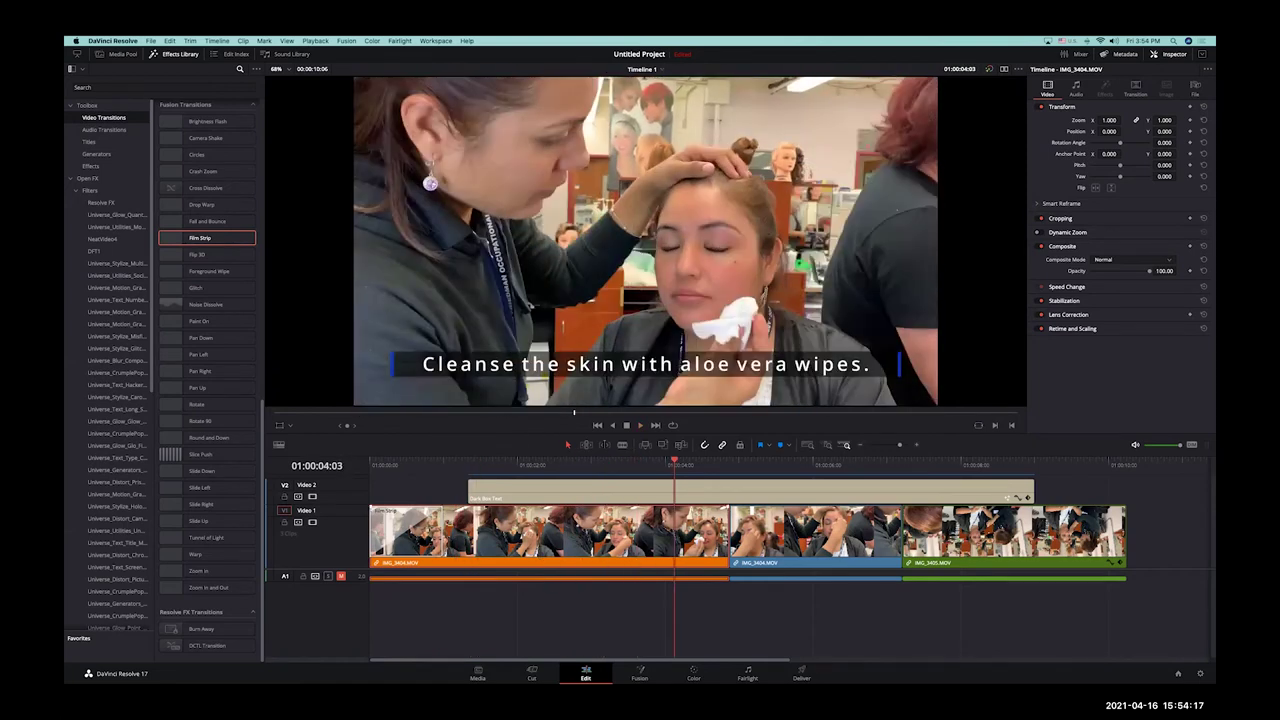
pyautogui.press('Home')
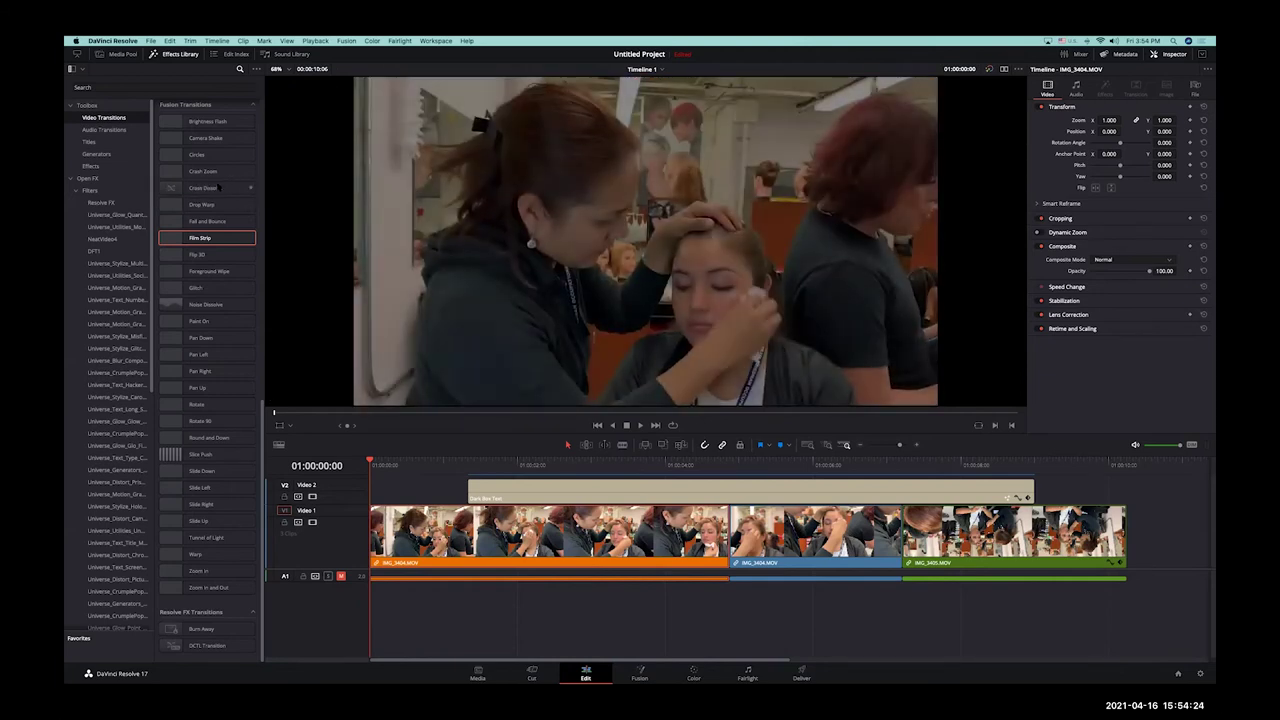
# Step: Place a Cross Dissolve at the first Video 1 clip's start and trim it to 0.9 seconds (21 frames)
pyautogui.click(218, 187)
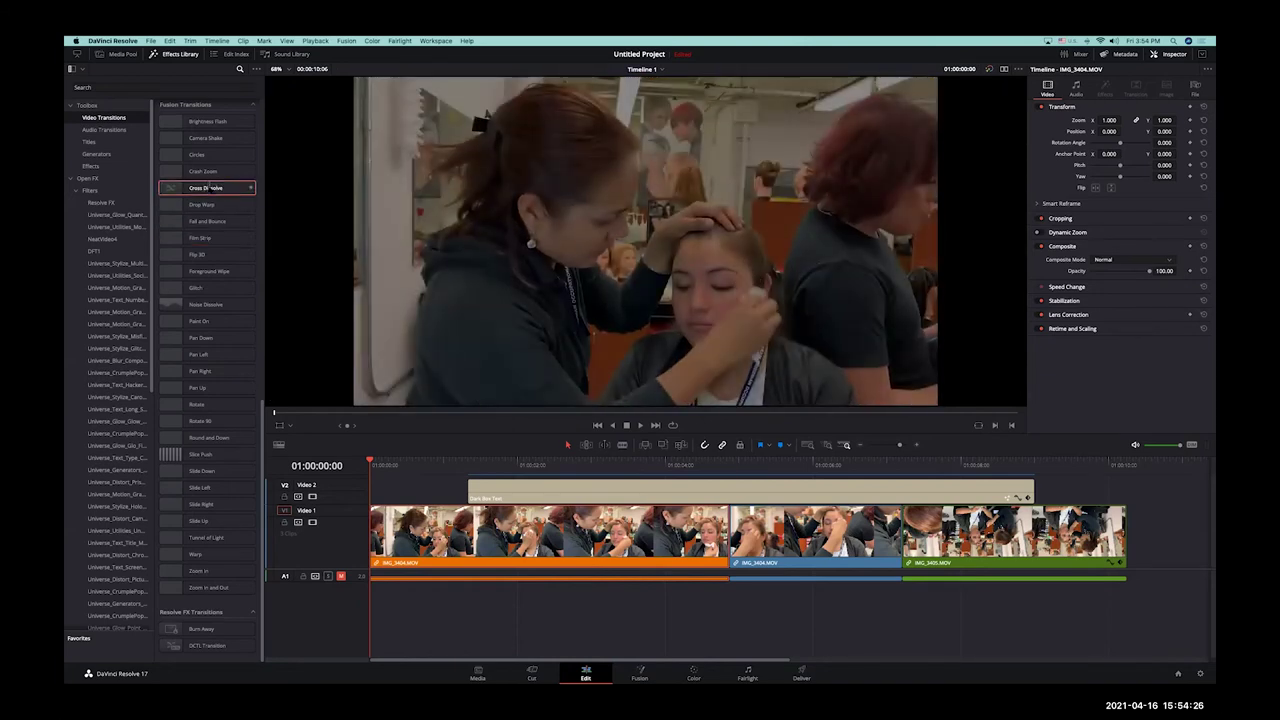
pyautogui.moveTo(205, 187); pyautogui.dragTo(386, 538)
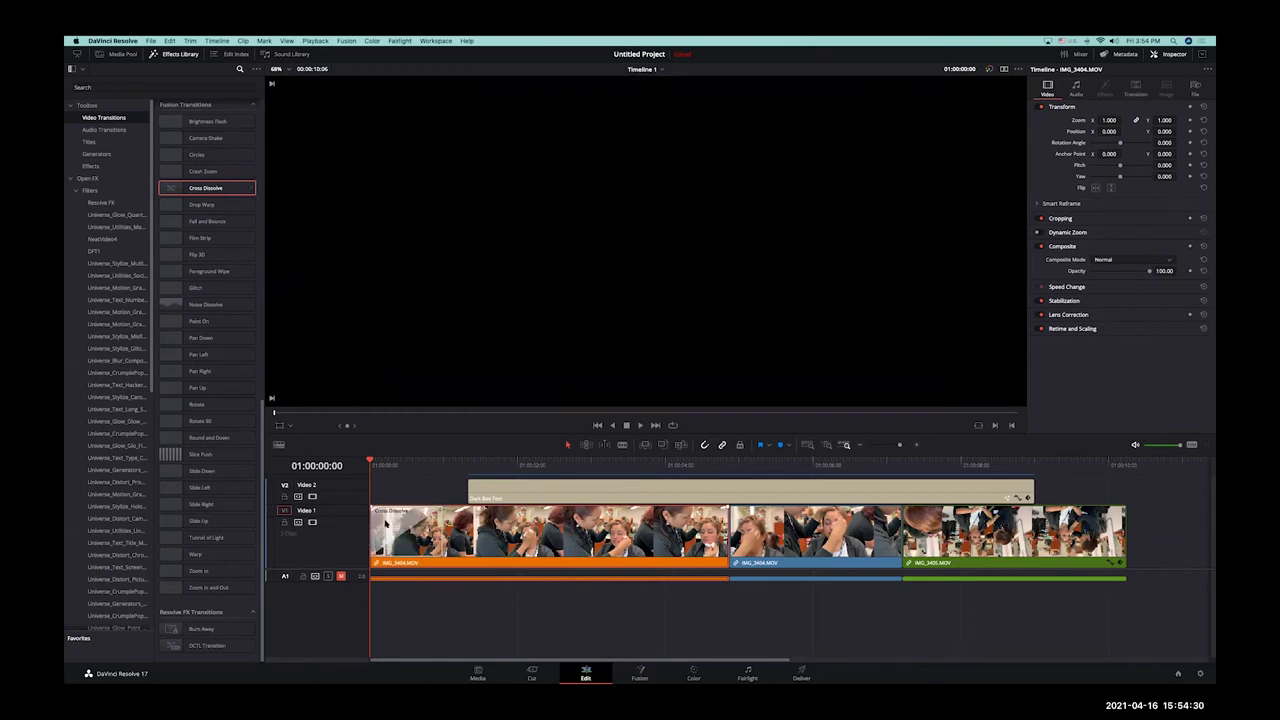
pyautogui.press('space')
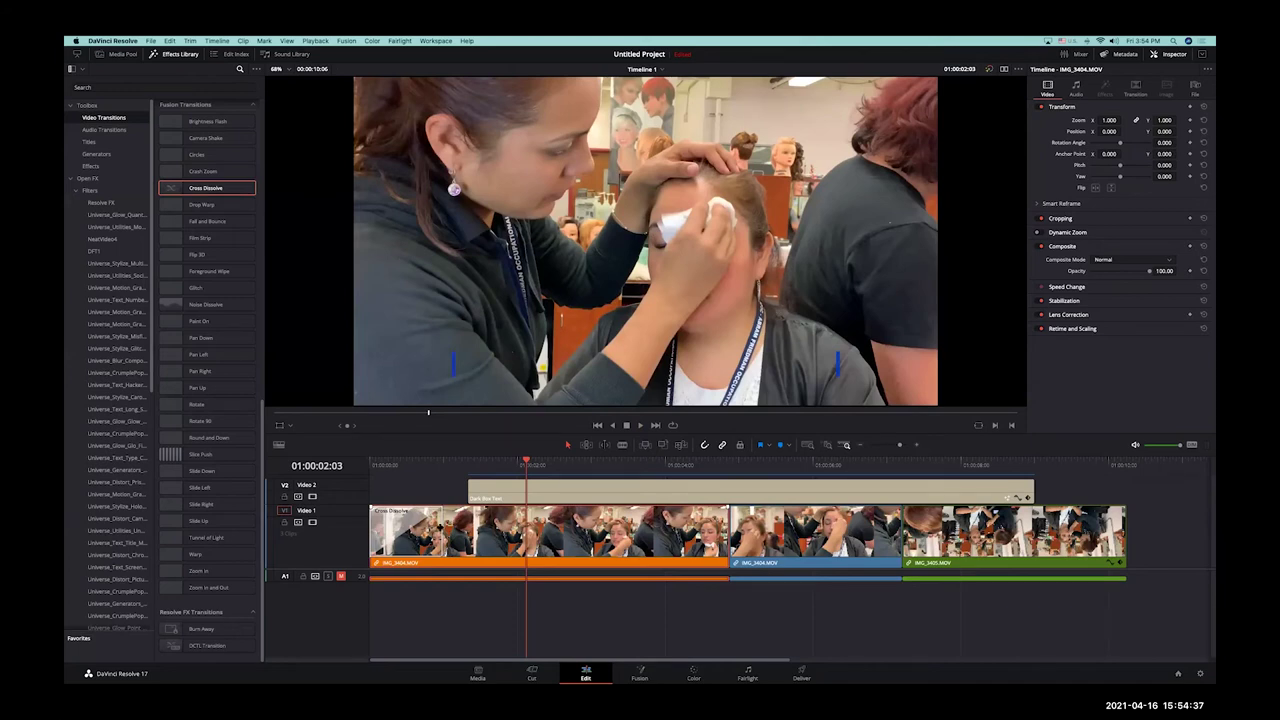
pyautogui.click(419, 503)
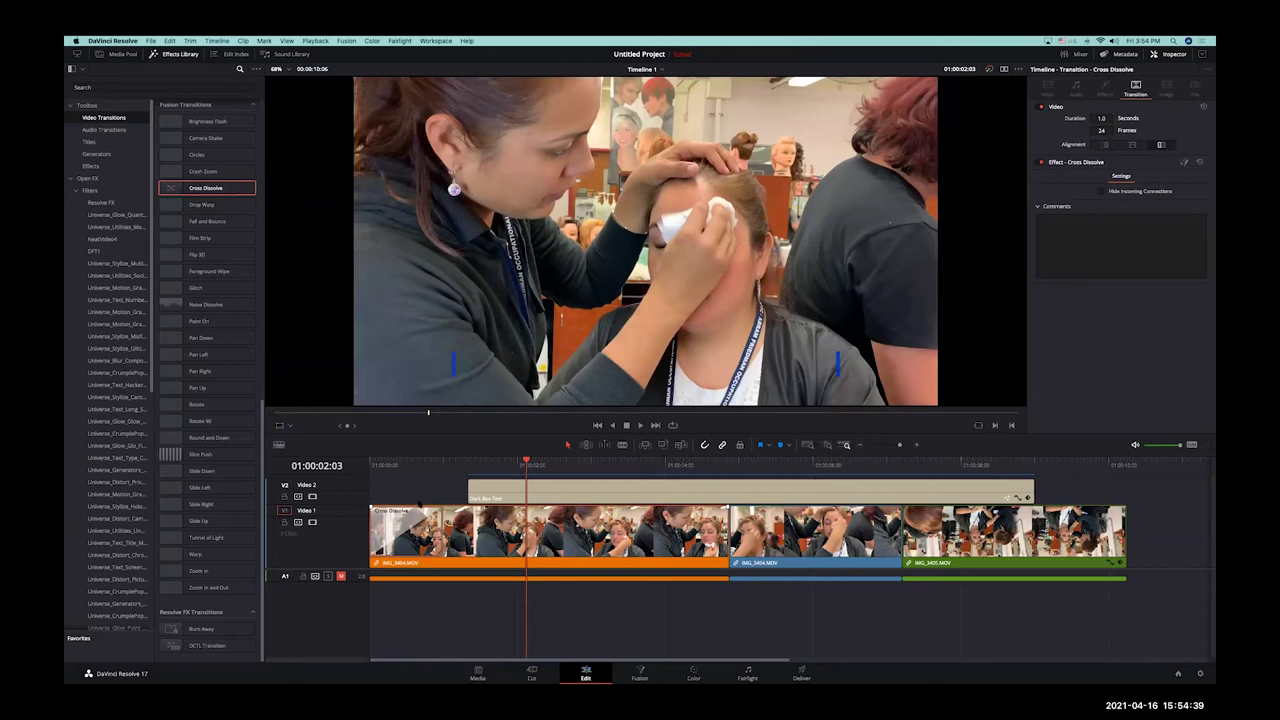
pyautogui.moveTo(552, 540); pyautogui.dragTo(570, 543)
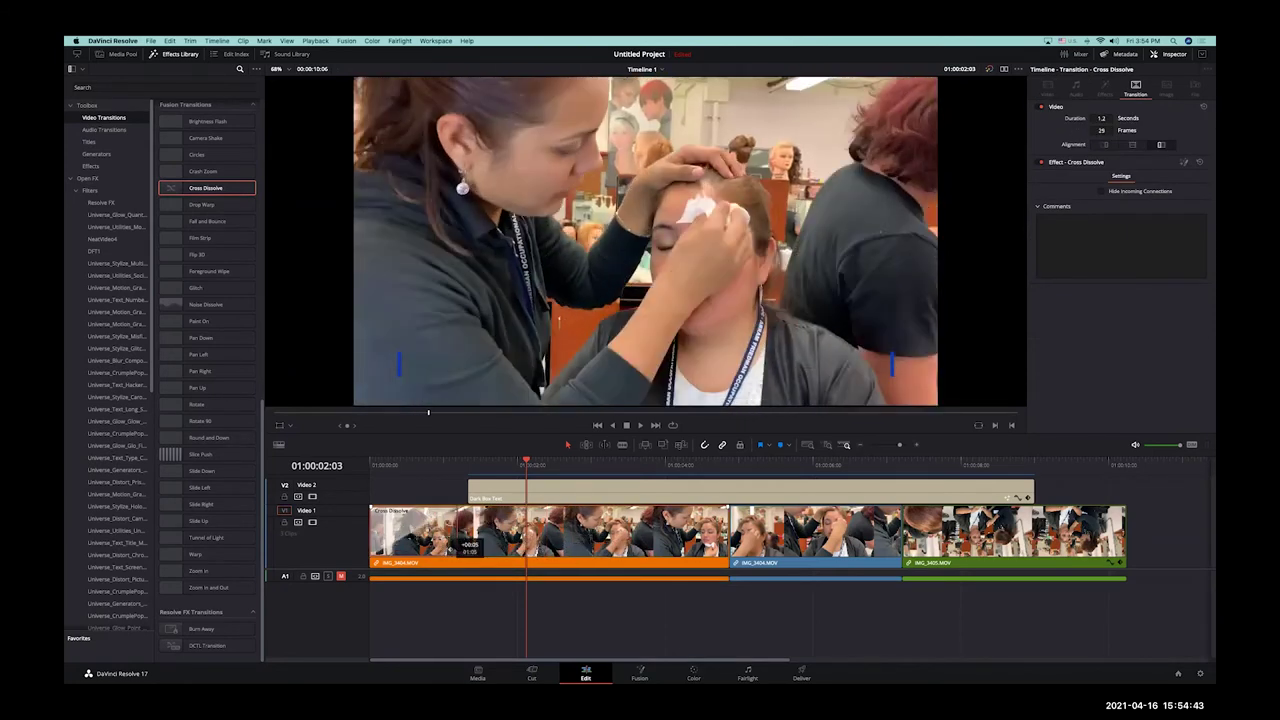
pyautogui.moveTo(470, 541)
pyautogui.mouseDown()
pyautogui.moveTo(568, 545)
pyautogui.moveTo(452, 545)
pyautogui.mouseUp()
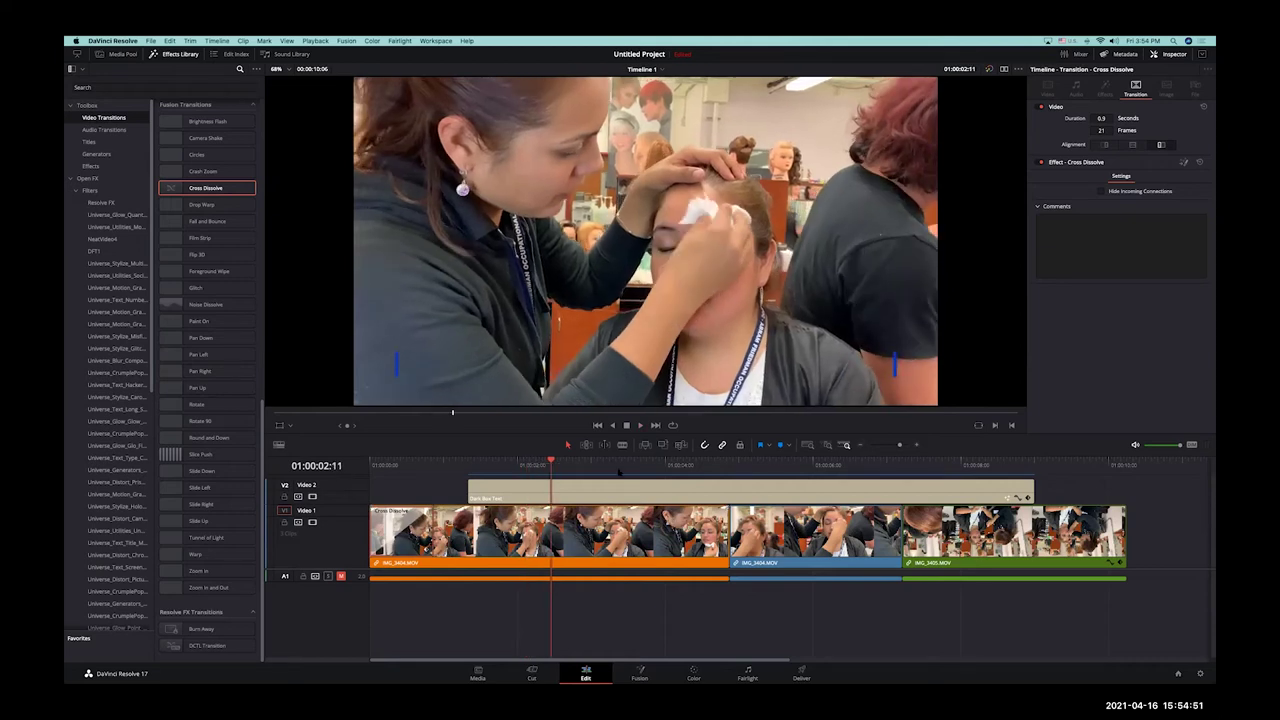
pyautogui.press('Home')
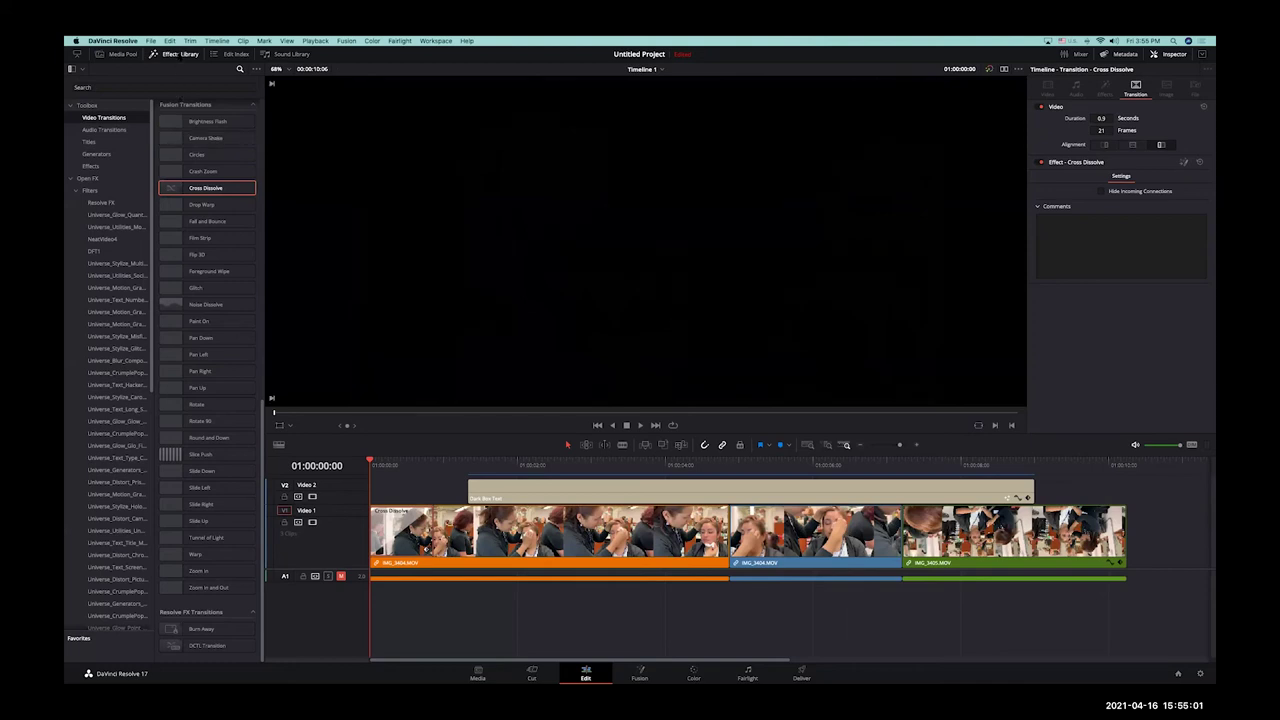
# Step: Hide the Effects Library and Inspector panels, then select the Dark Box Text title clip
pyautogui.click(176, 54)
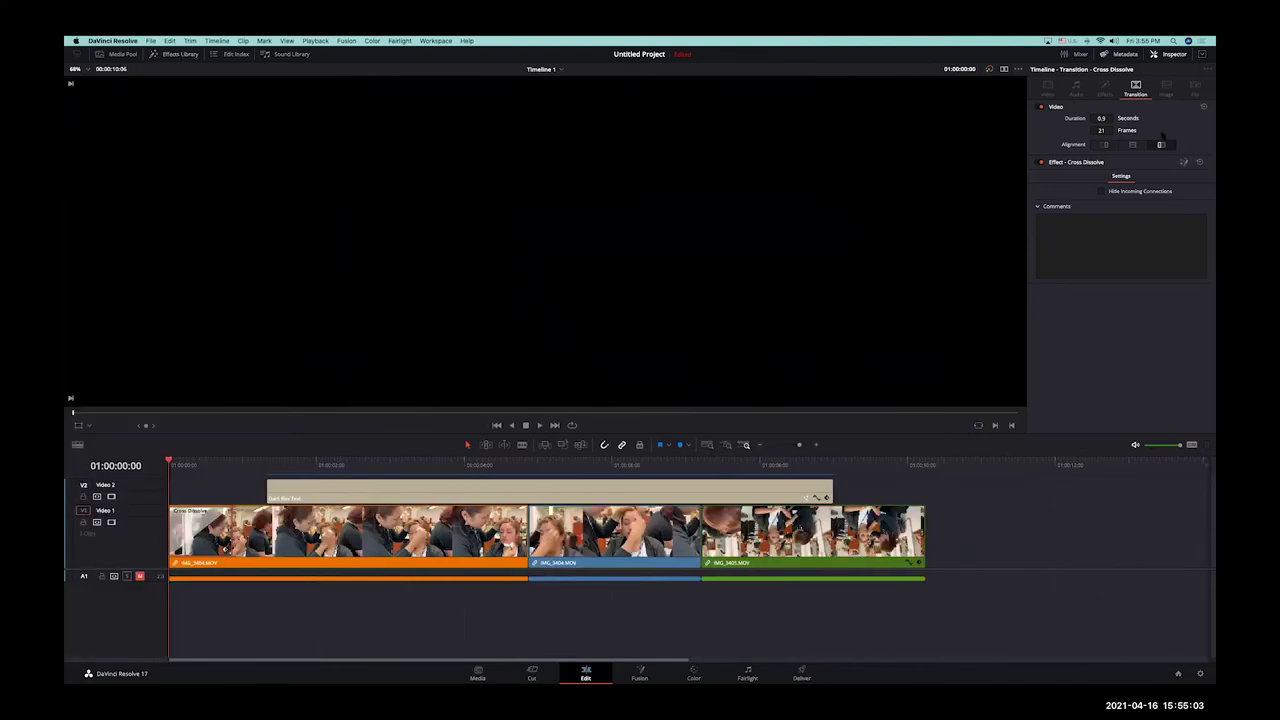
pyautogui.click(1173, 55)
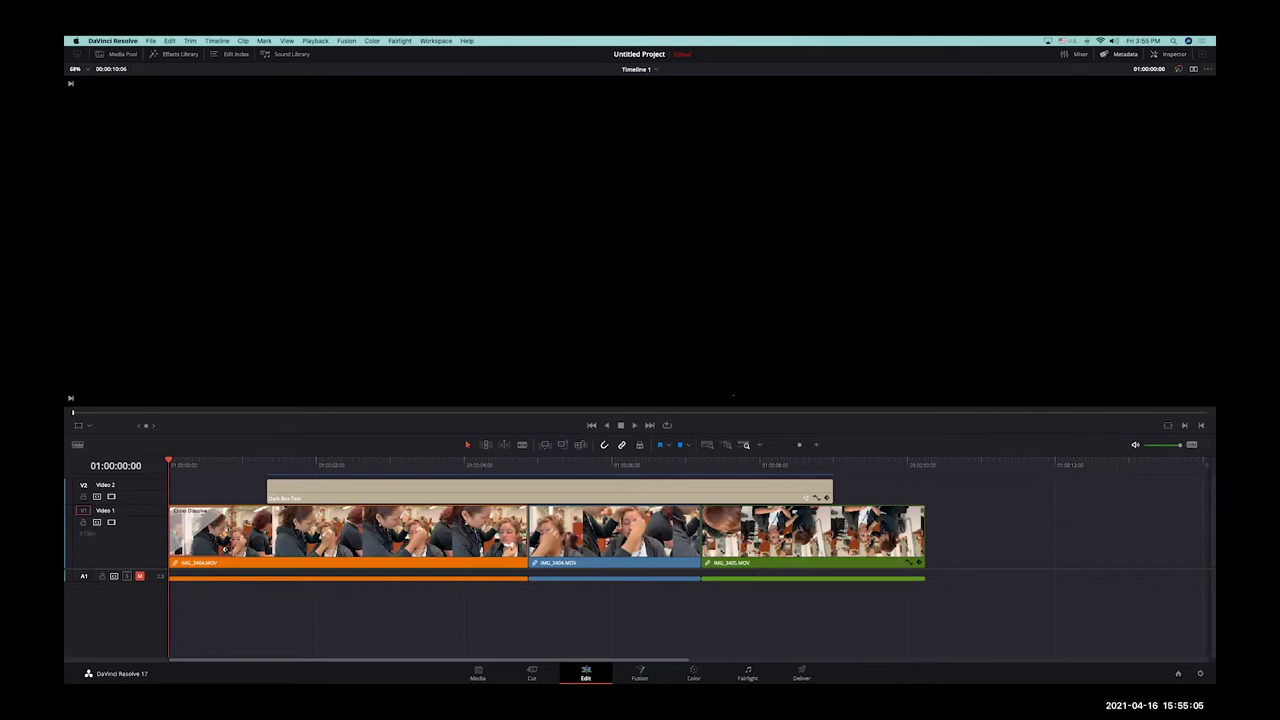
pyautogui.moveTo(543, 466); pyautogui.dragTo(396, 466)
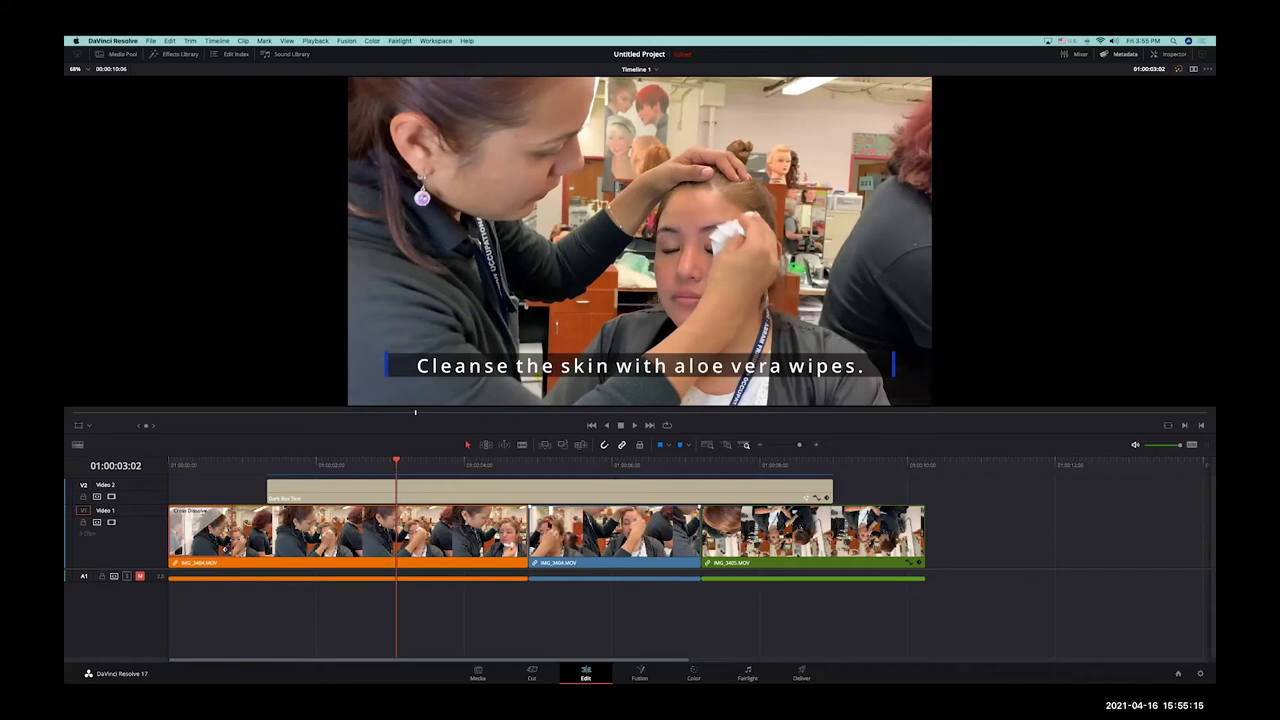
pyautogui.click(559, 497)
# Step: Switch to the Fairlight page and add a new mono audio track
pyautogui.click(748, 672)
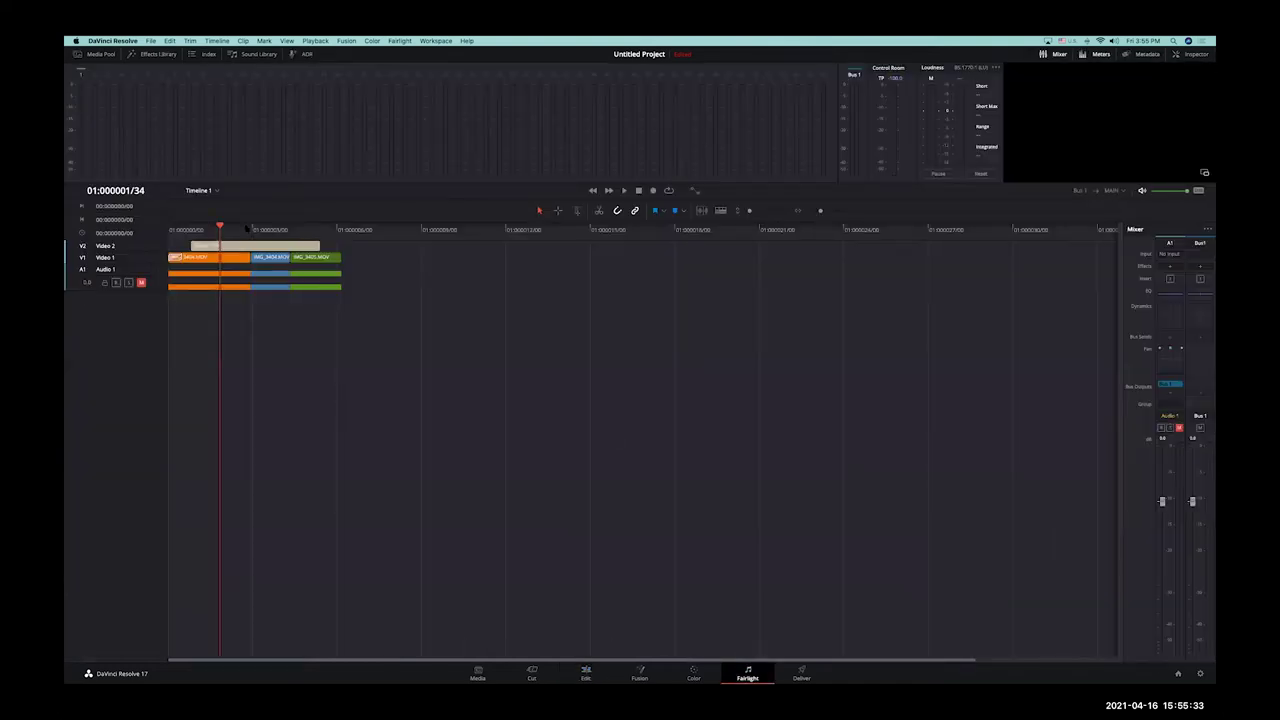
pyautogui.press('space')
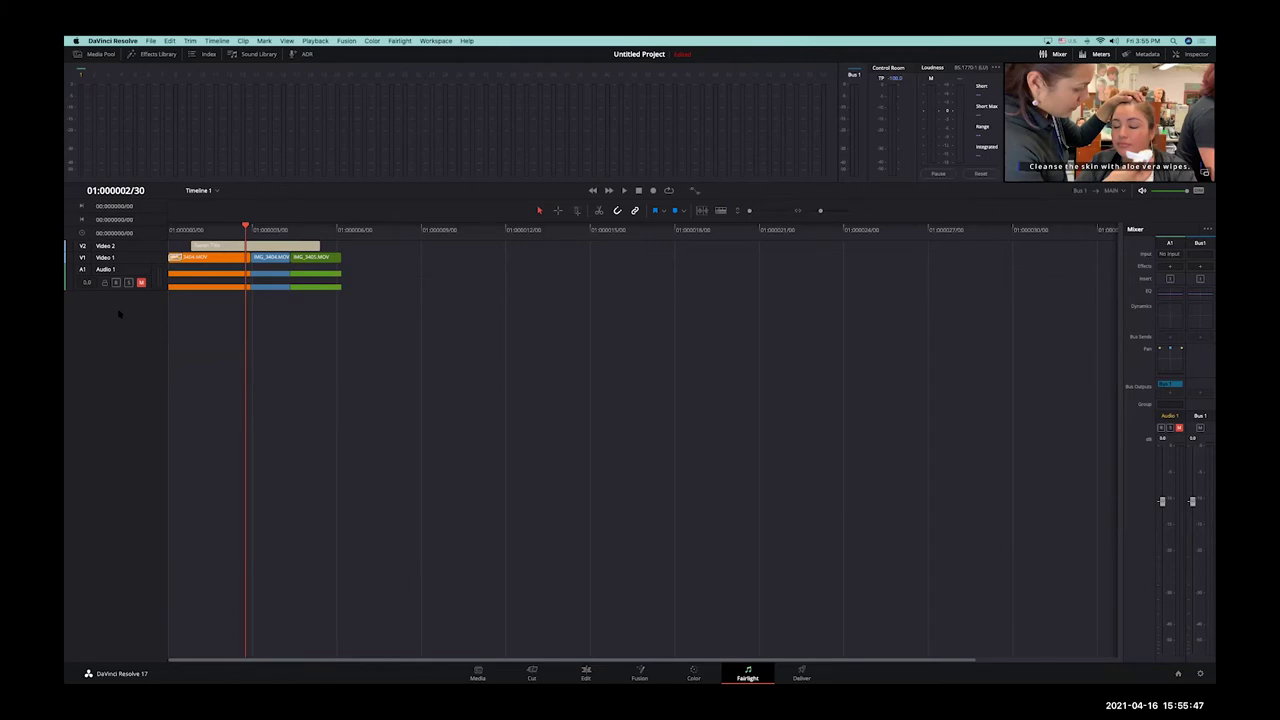
pyautogui.rightClick(119, 313)
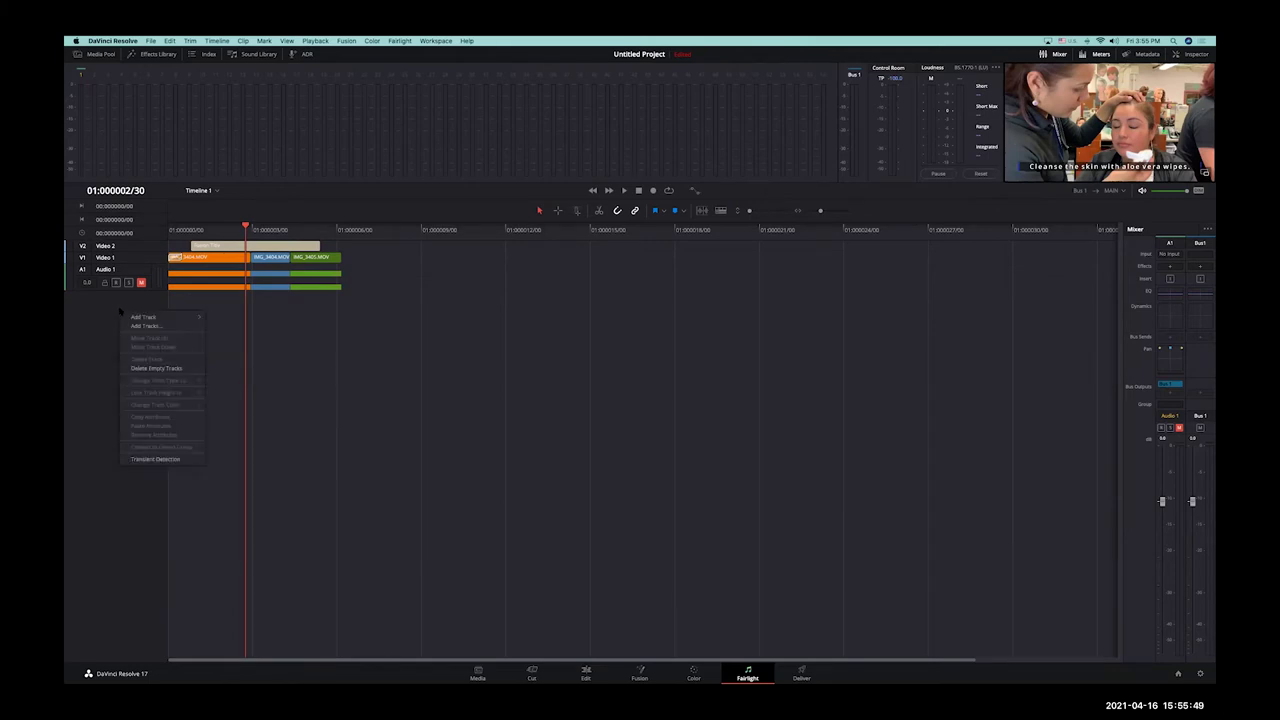
pyautogui.moveTo(142, 317)
pyautogui.click(223, 319)
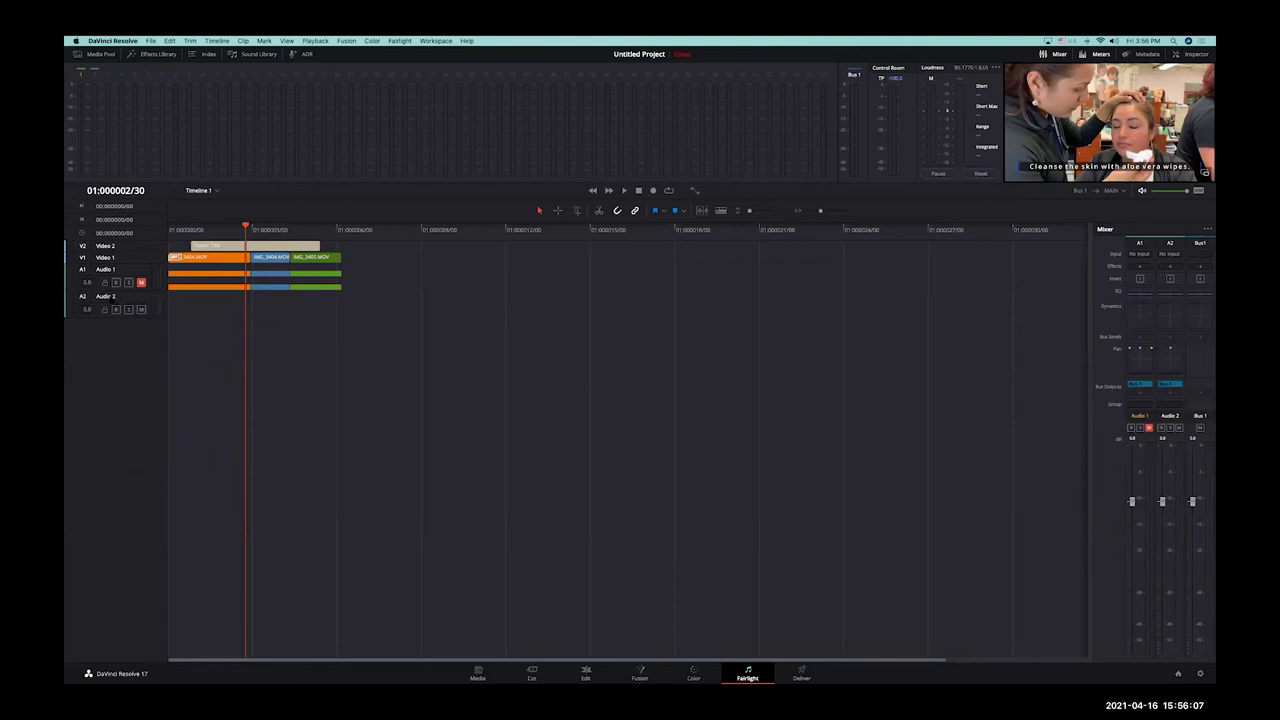
# Step: Rename the new Audio 2 track to Narration
pyautogui.click(110, 298)
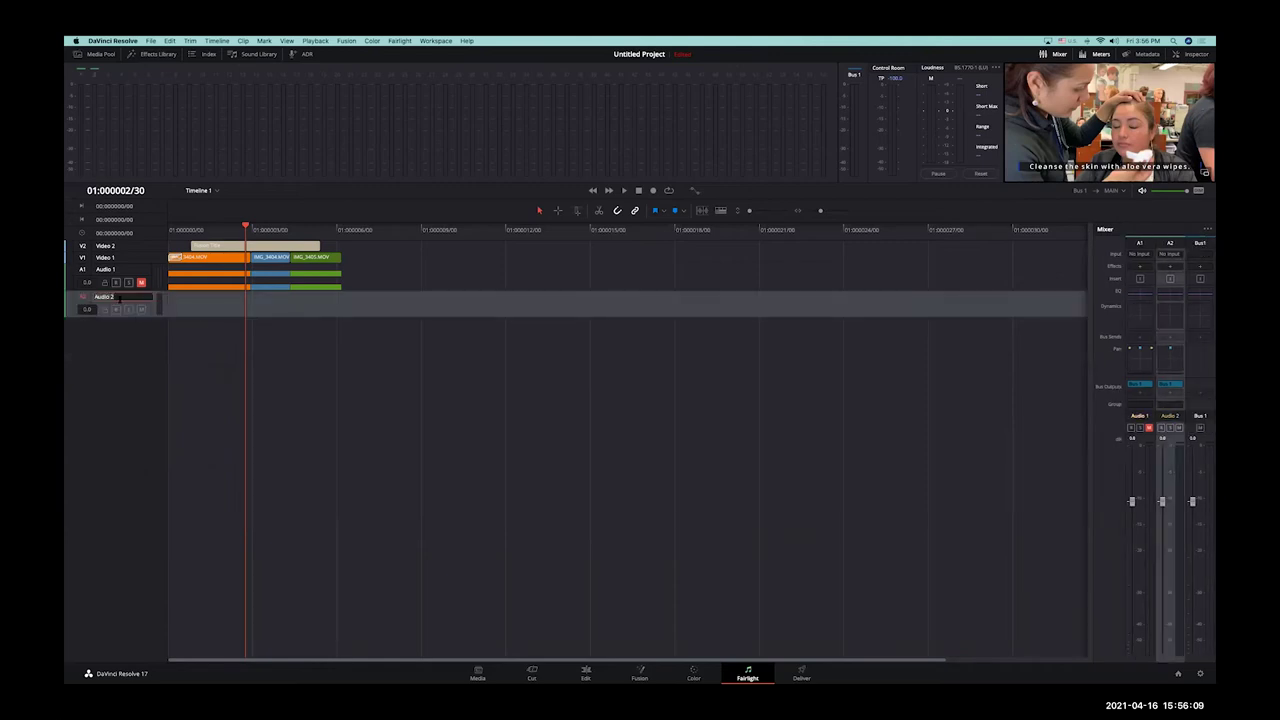
pyautogui.write('Narration')
pyautogui.press('Return')
pyautogui.moveTo(246, 226); pyautogui.dragTo(190, 226)
pyautogui.doubleClick(107, 297)
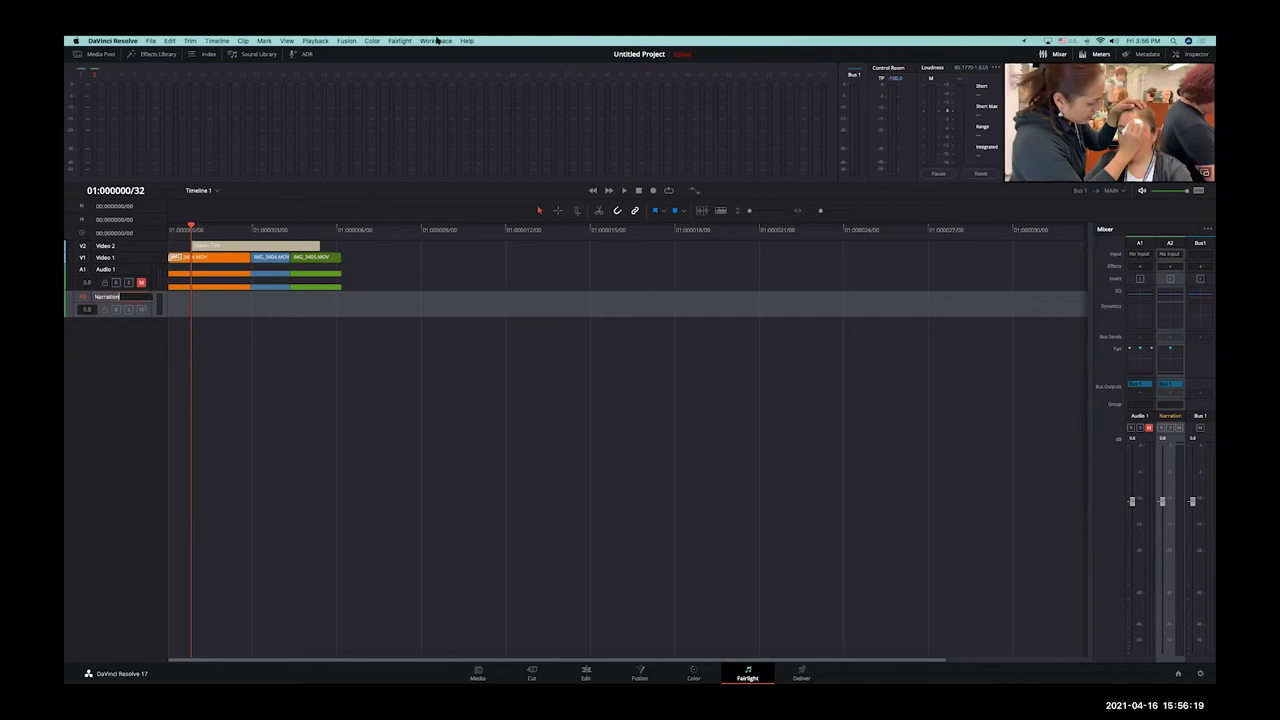
pyautogui.press('Return')
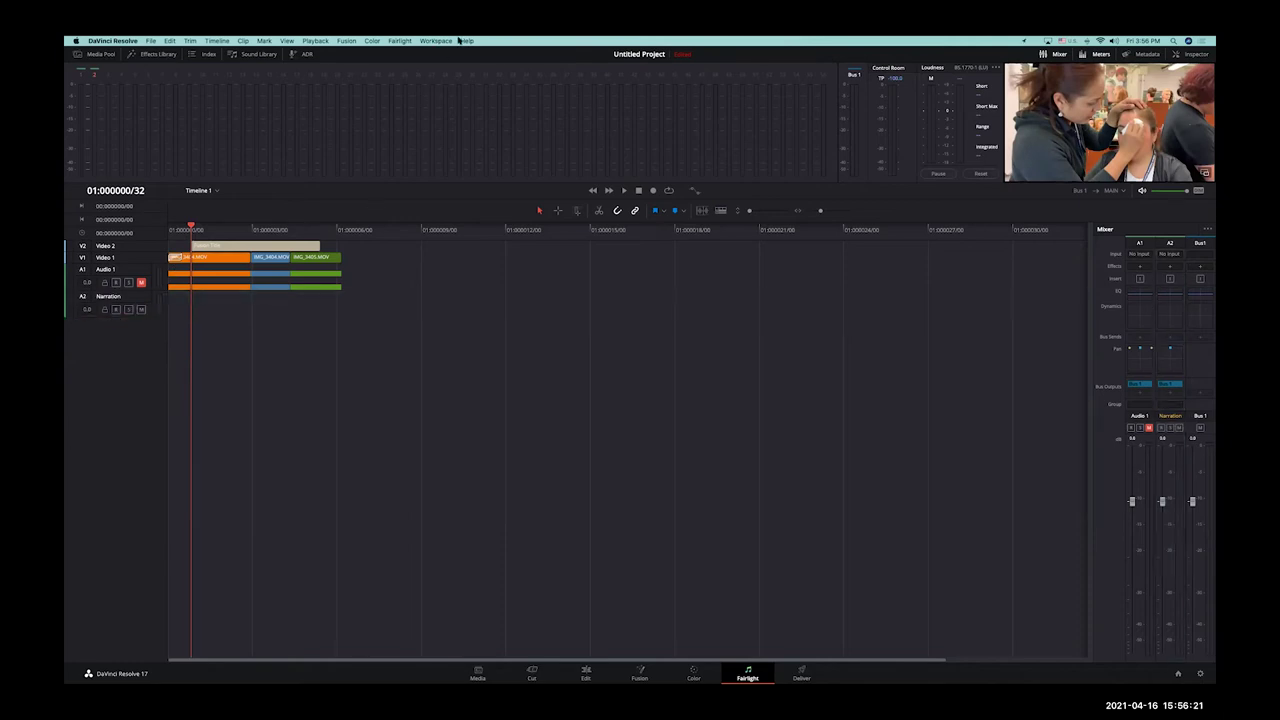
pyautogui.click(439, 40)
pyautogui.moveTo(400, 40)
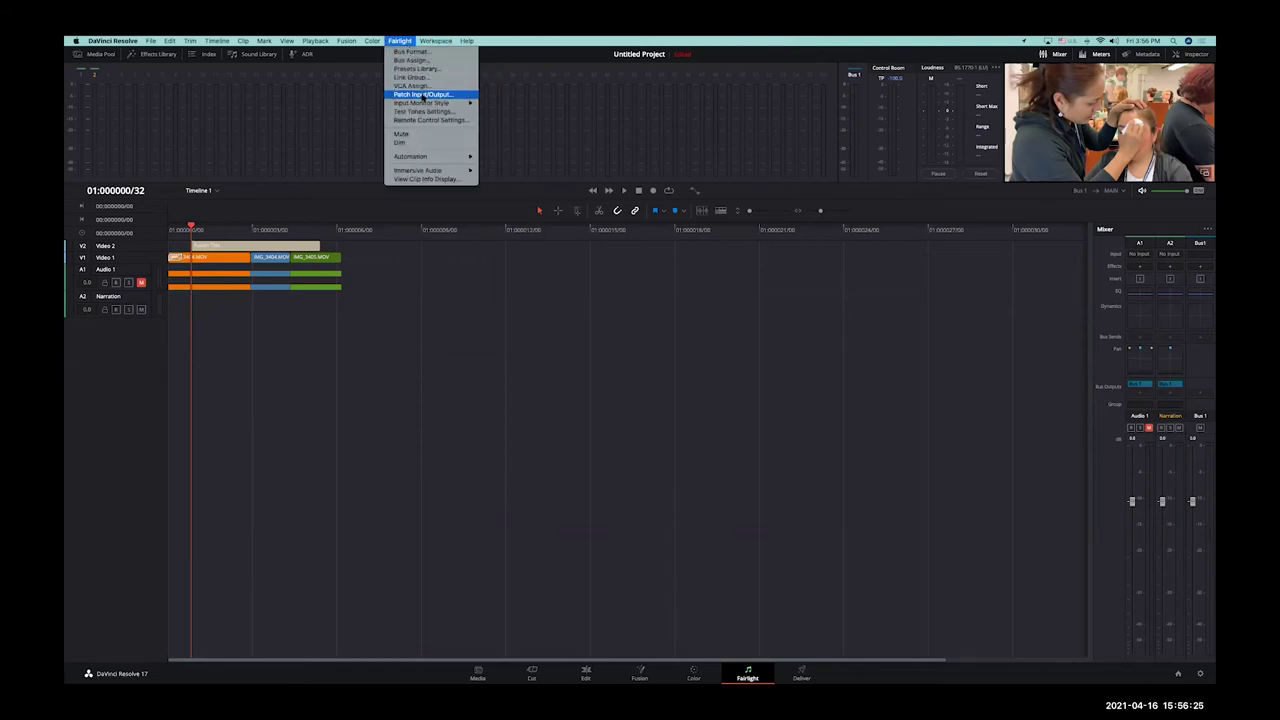
# Step: Patch the built-in microphone to the Narration track input via Patch Input/Output
pyautogui.click(424, 95)
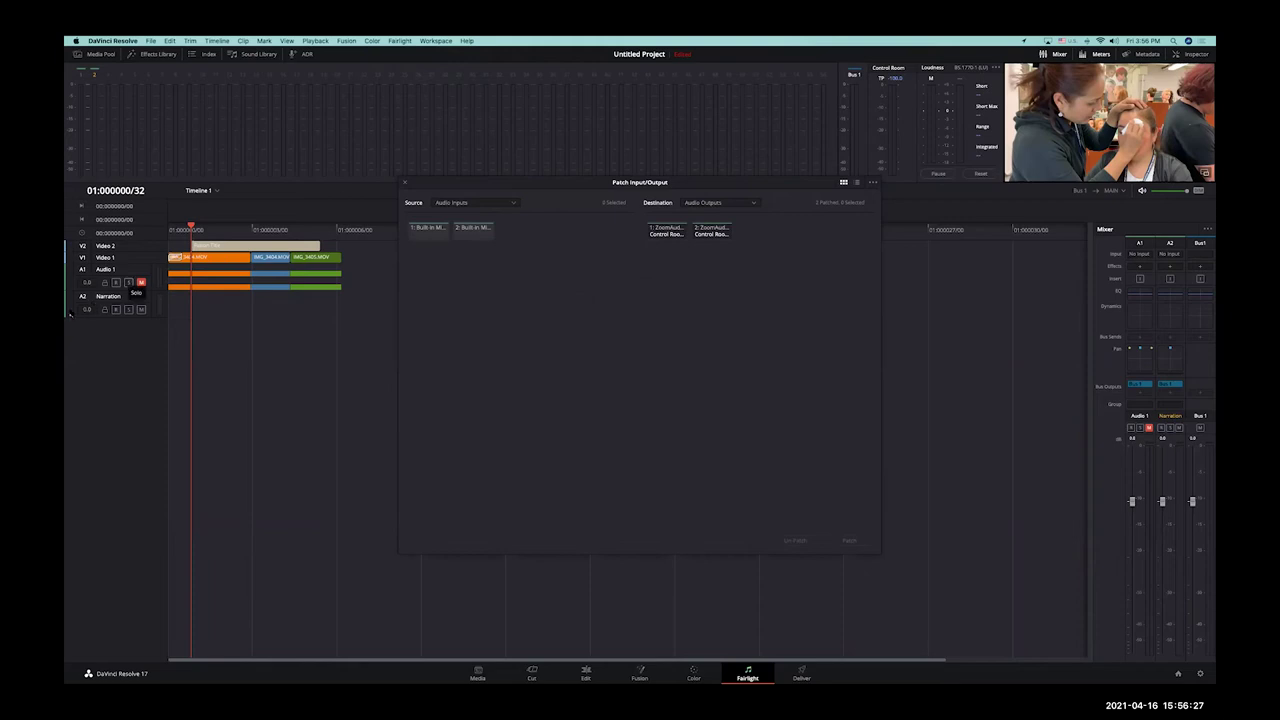
pyautogui.click(428, 229)
pyautogui.click(731, 205)
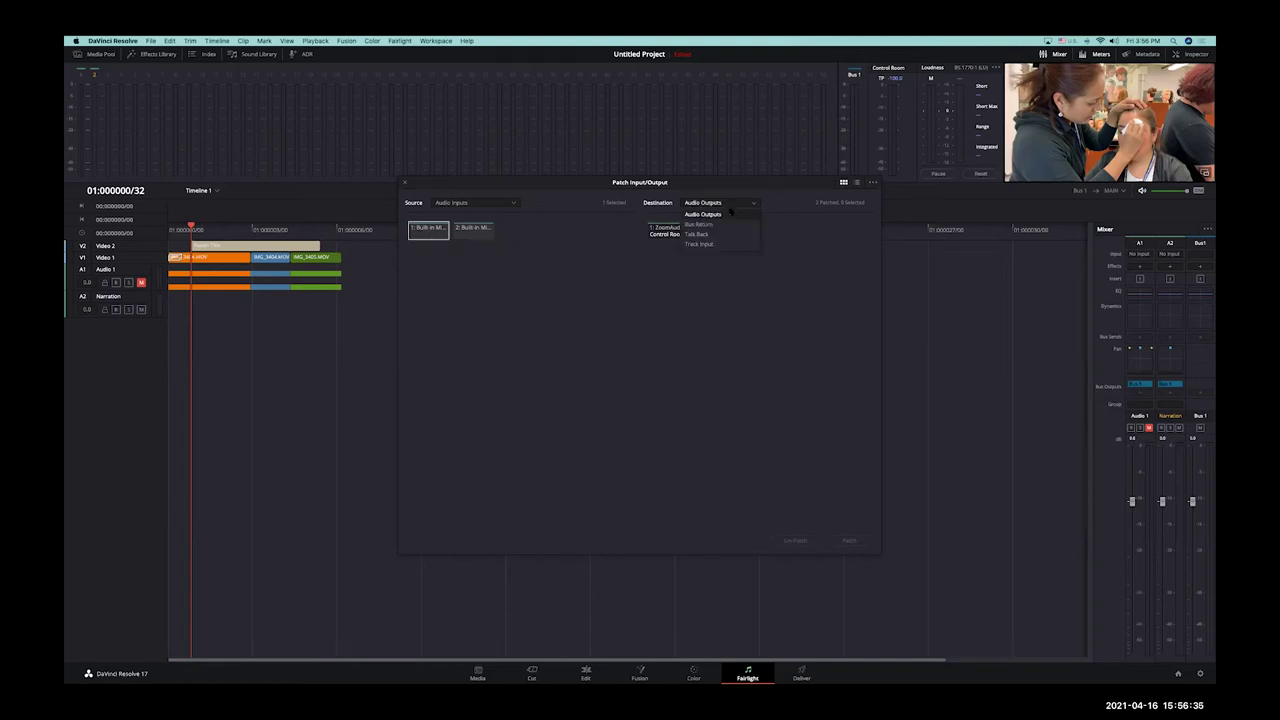
pyautogui.click(730, 244)
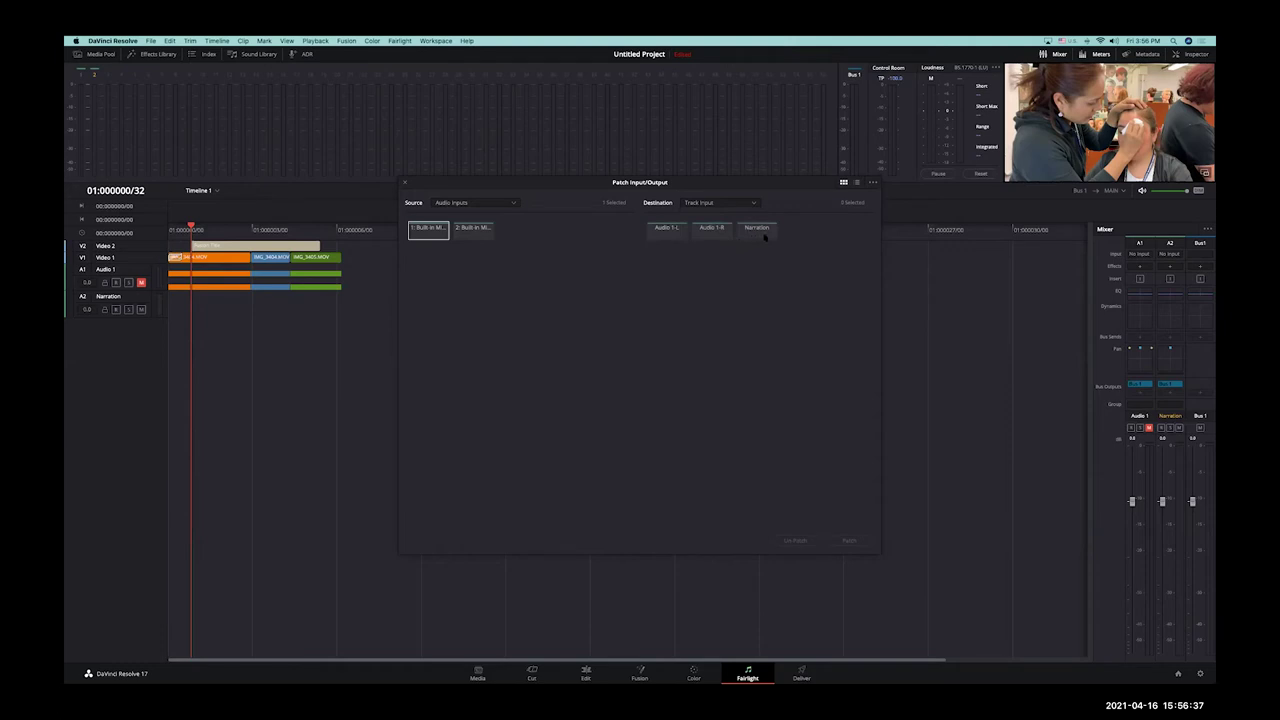
pyautogui.click(763, 232)
pyautogui.click(849, 541)
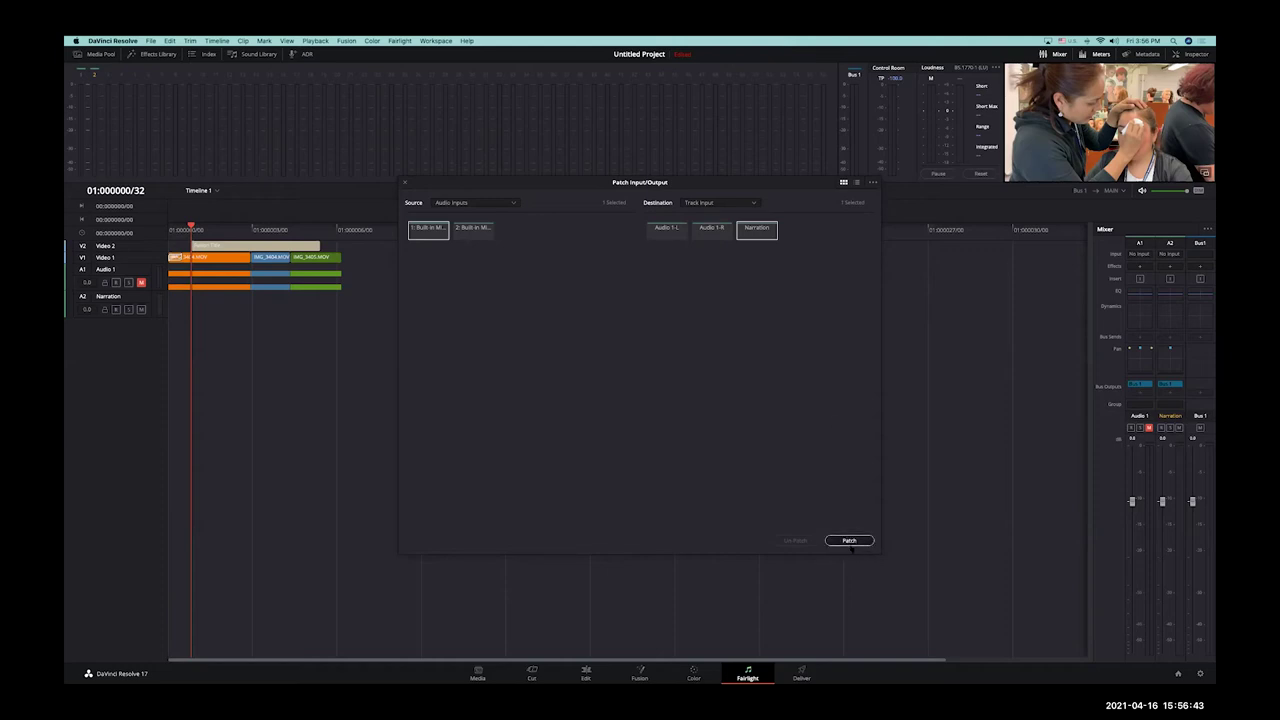
pyautogui.click(405, 183)
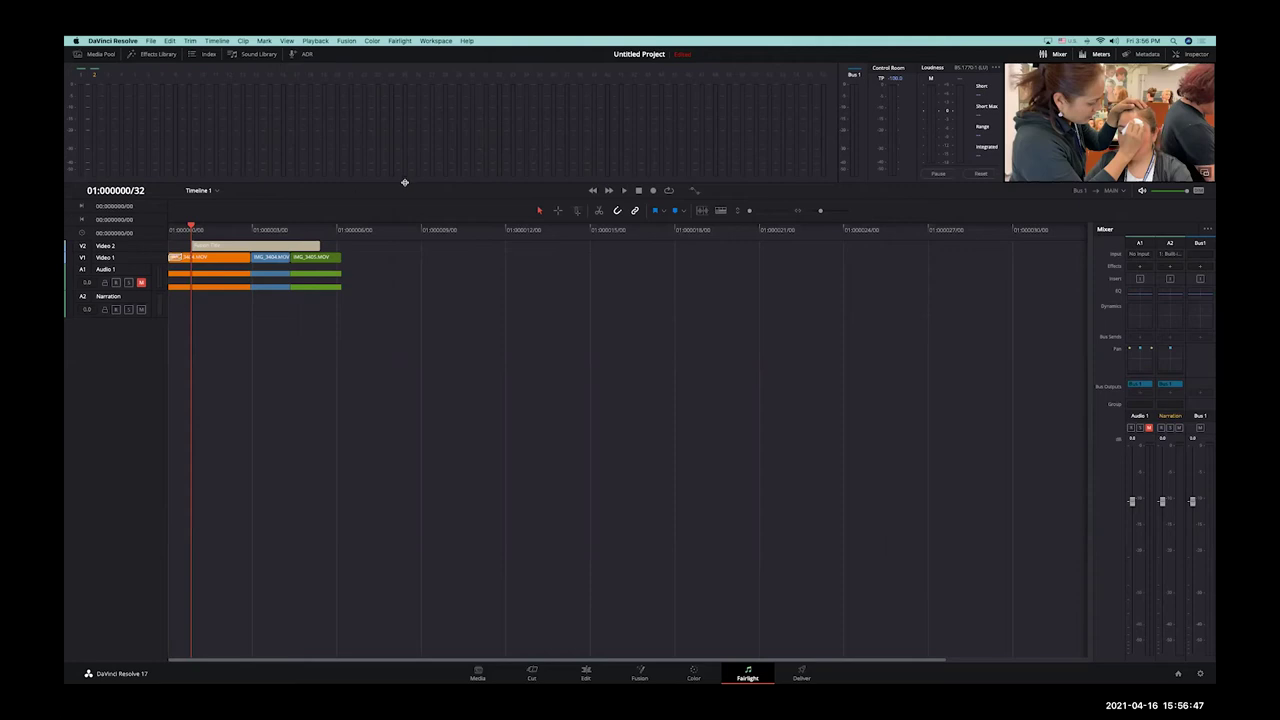
# Step: With the playhead at the start, arm the Narration track and set its fader to about -4 dB
pyautogui.moveTo(192, 226); pyautogui.dragTo(168, 228)
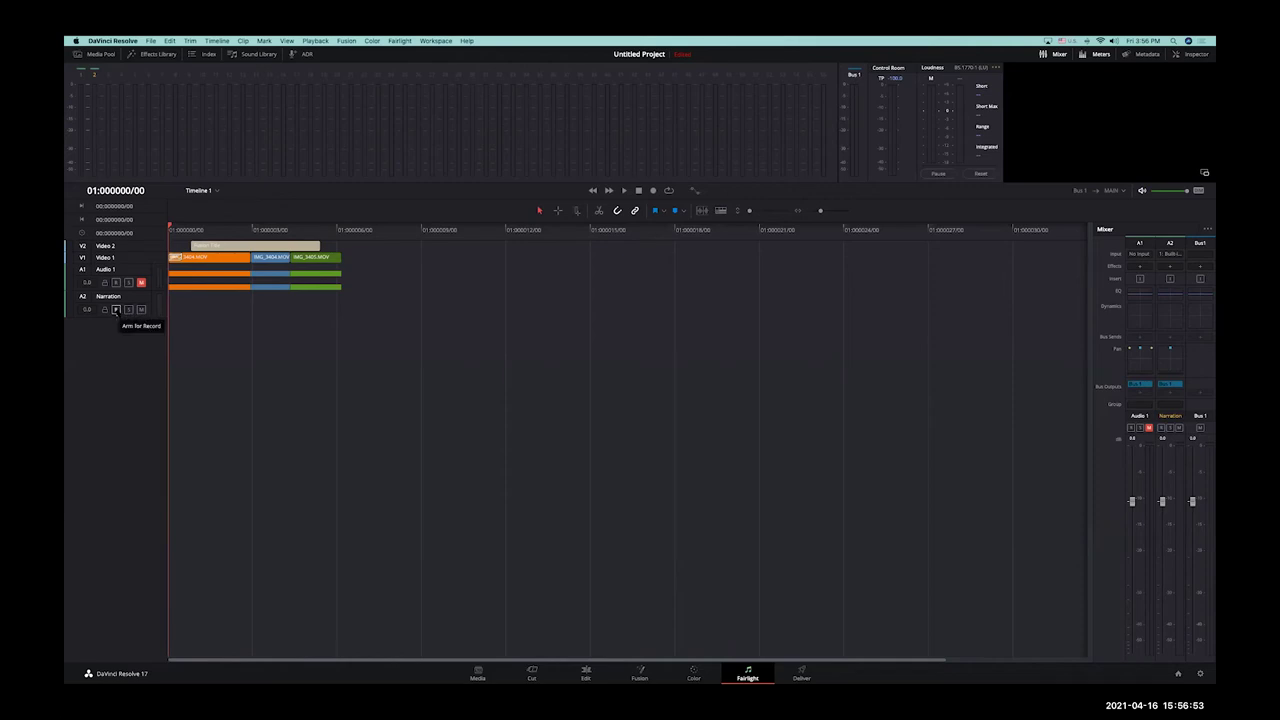
pyautogui.click(116, 310)
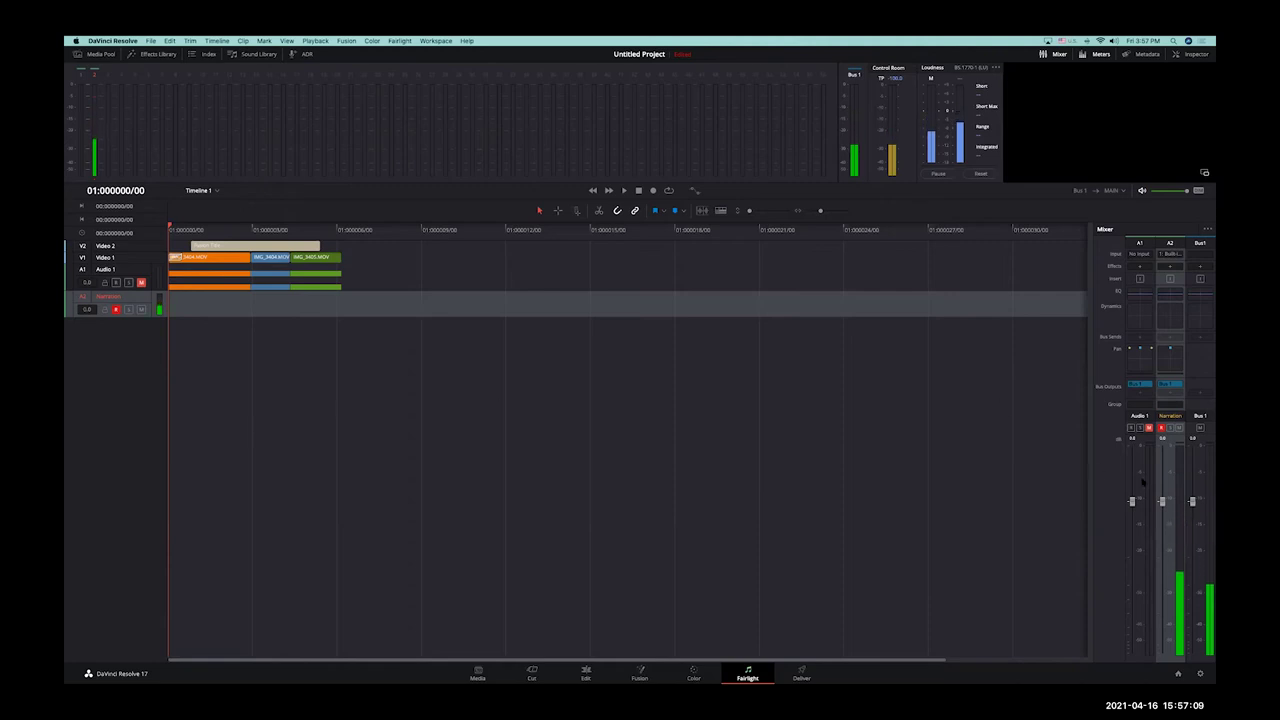
pyautogui.moveTo(1162, 501); pyautogui.dragTo(1162, 527)
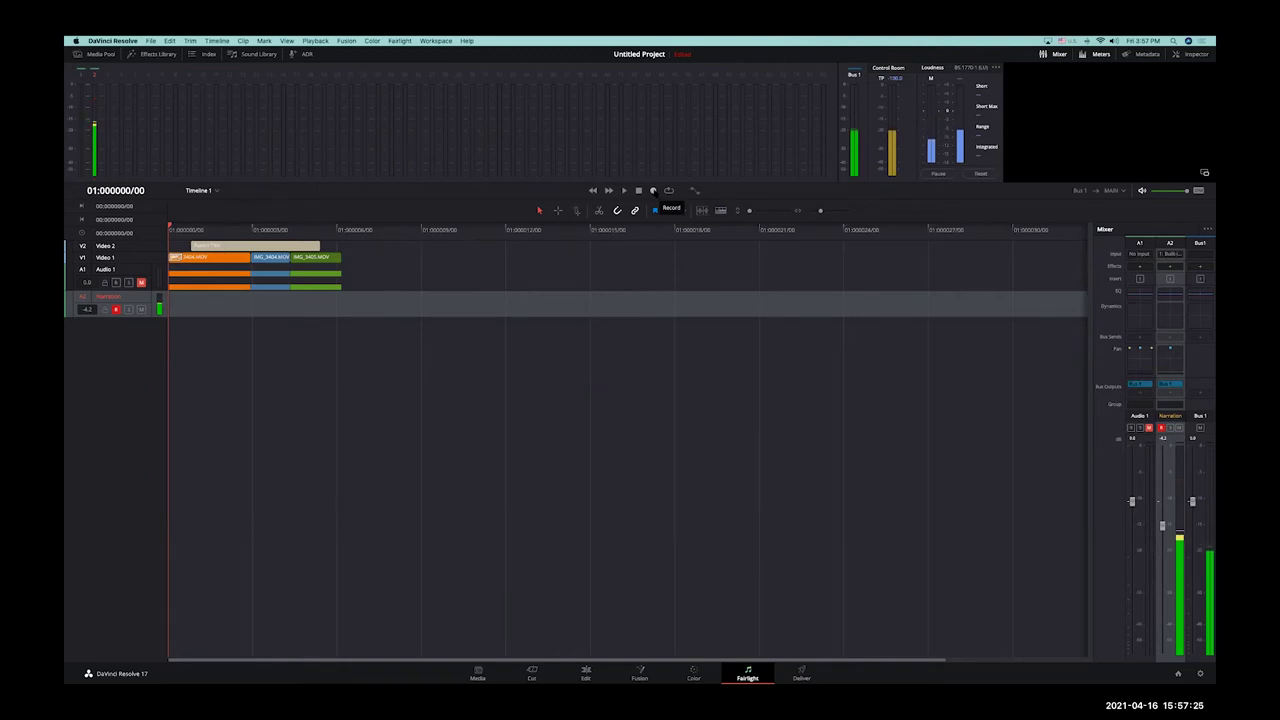
# Step: Record a narration take on the Narration track and play it back from the timeline start
pyautogui.click(653, 190)
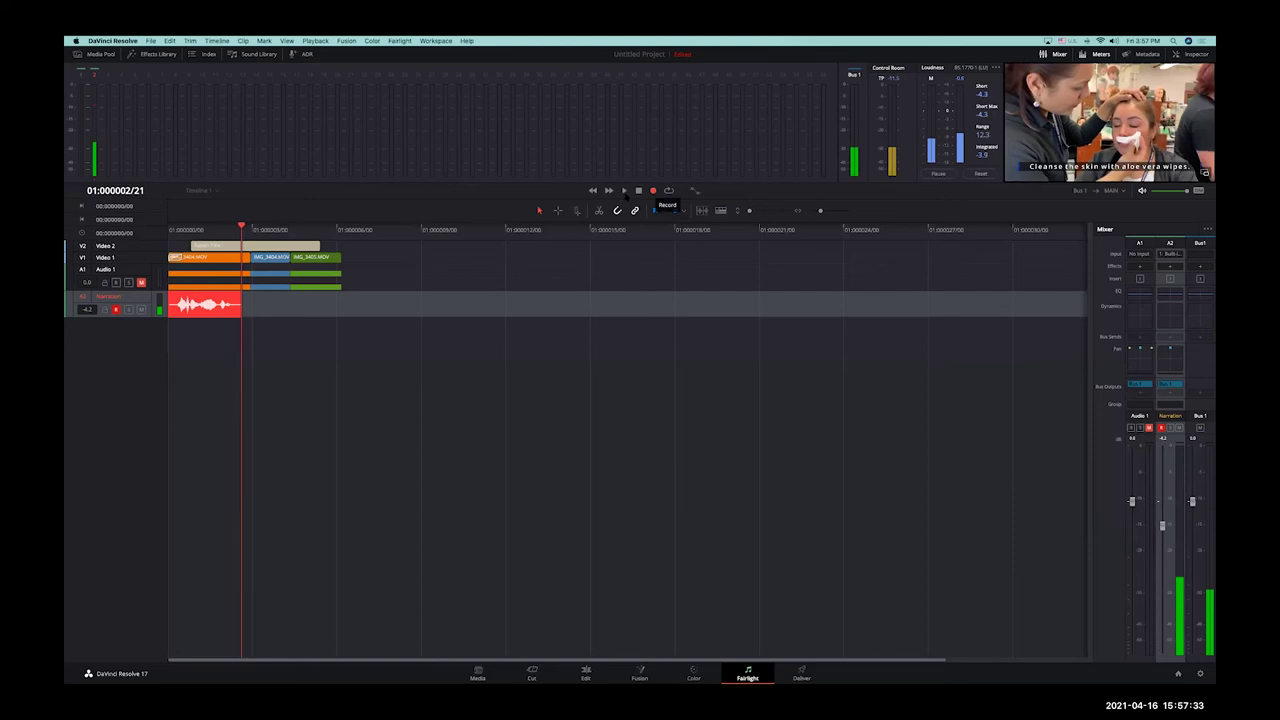
pyautogui.click(638, 190)
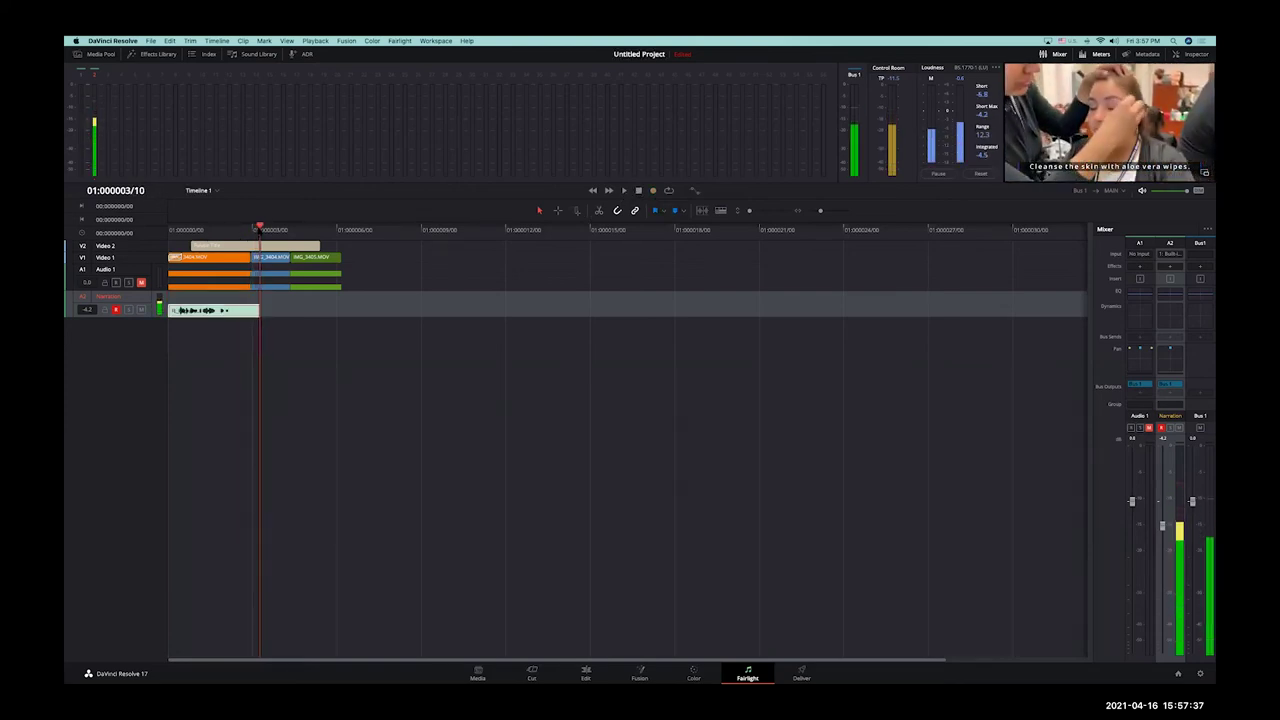
pyautogui.moveTo(245, 228); pyautogui.dragTo(120, 260)
pyautogui.press('space')
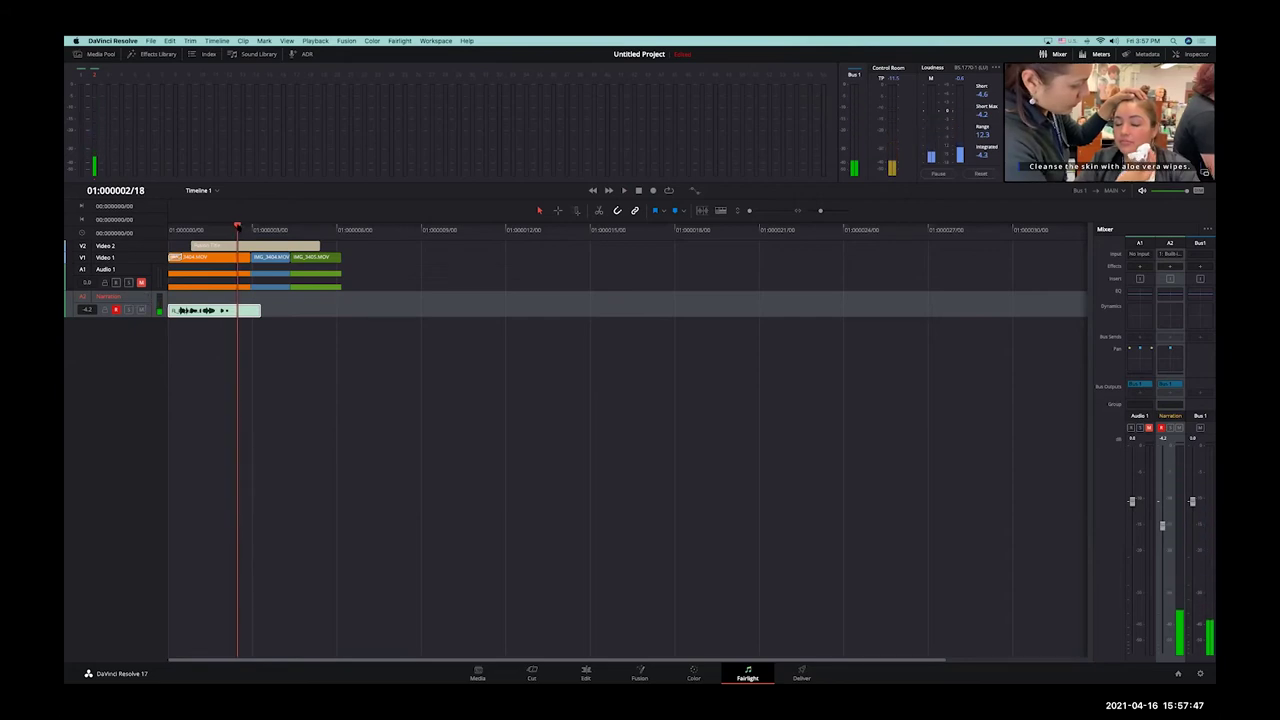
pyautogui.press('space')
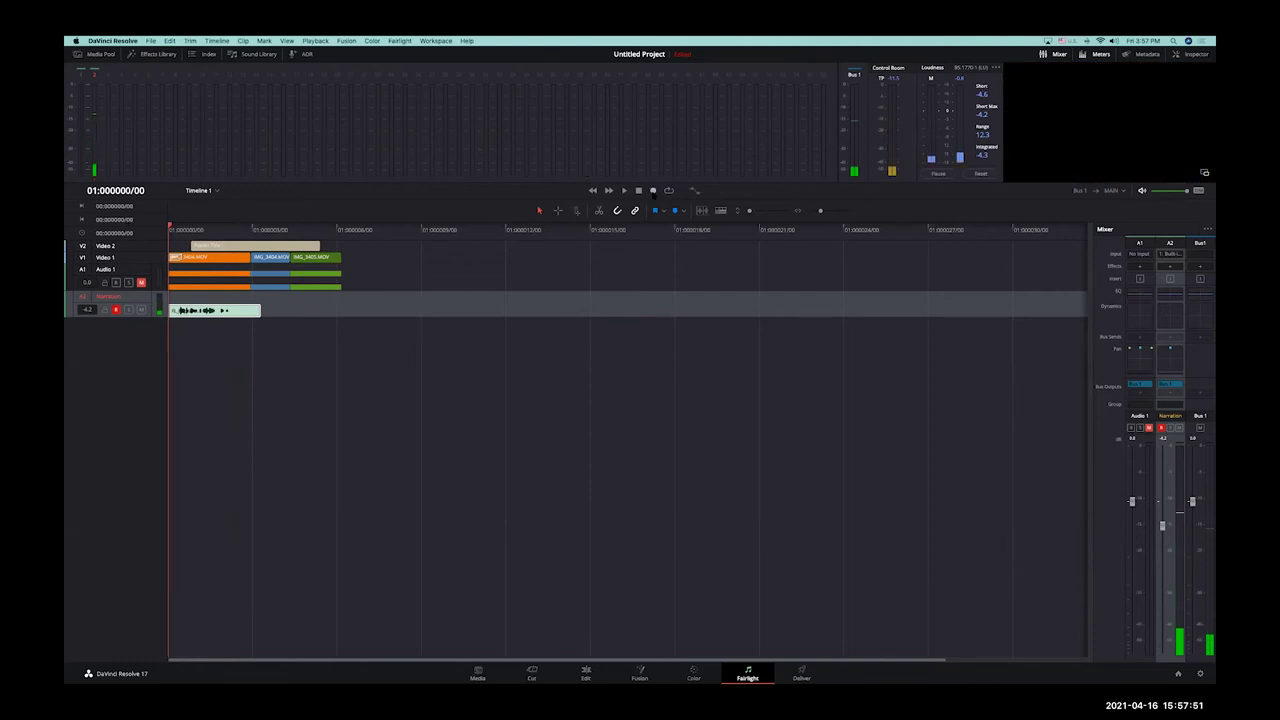
# Step: Record two more narration takes, each starting from the beginning of the timeline
pyautogui.click(653, 190)
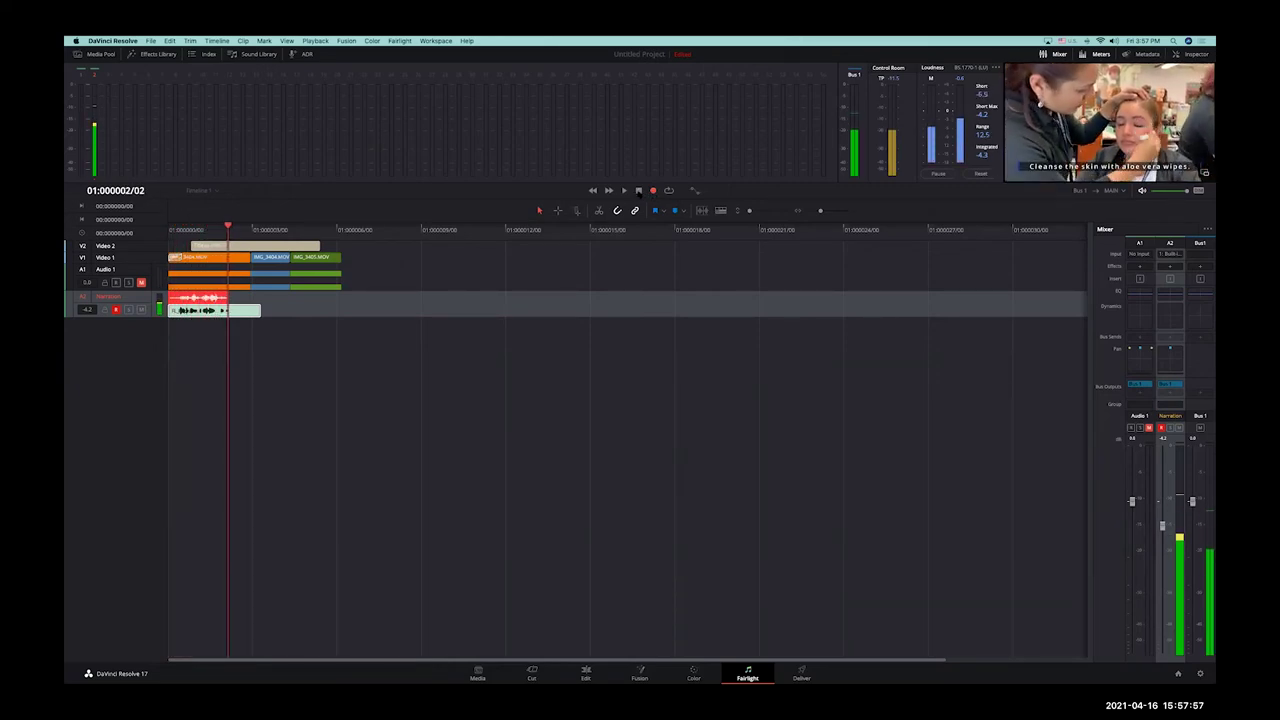
pyautogui.click(638, 190)
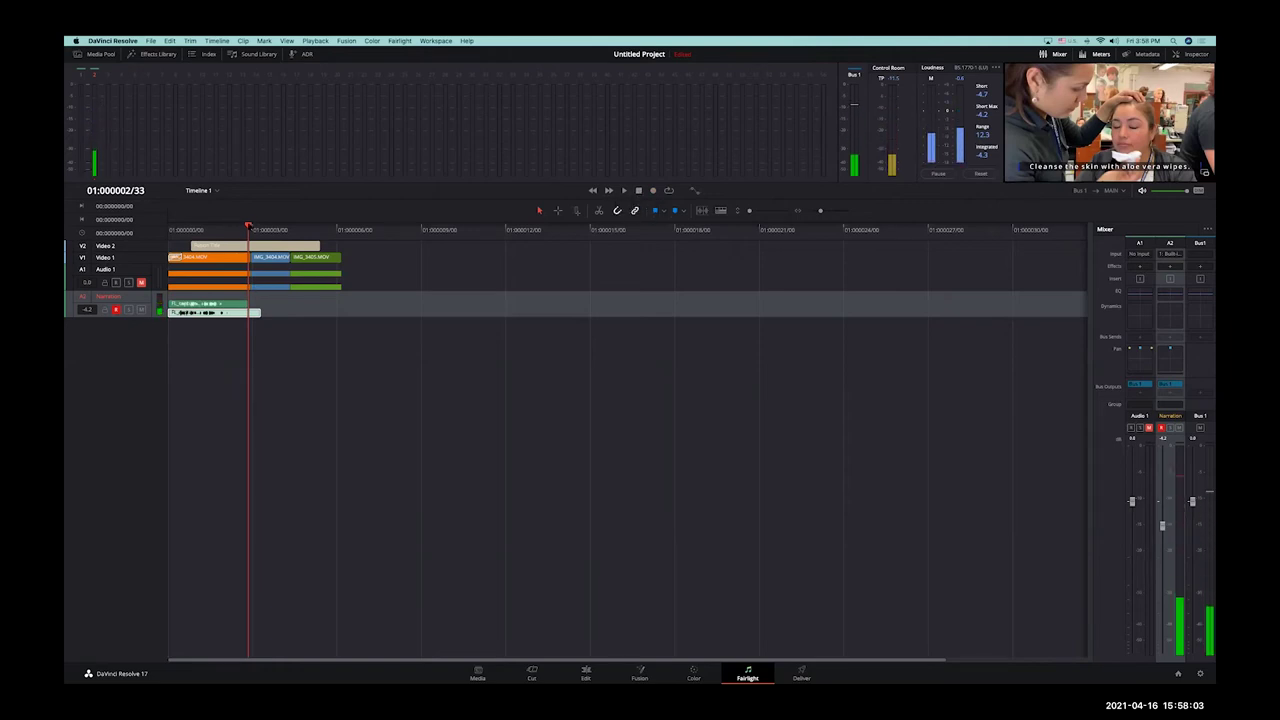
pyautogui.press('Home')
pyautogui.click(653, 190)
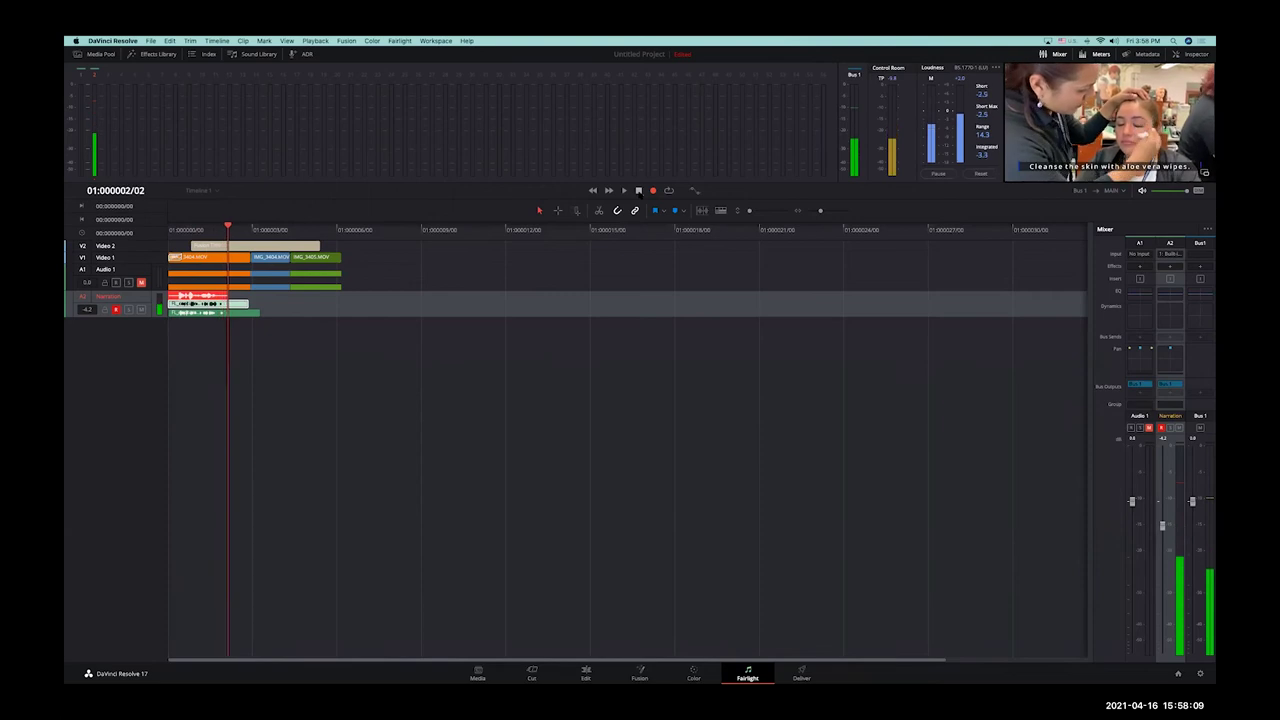
pyautogui.click(639, 191)
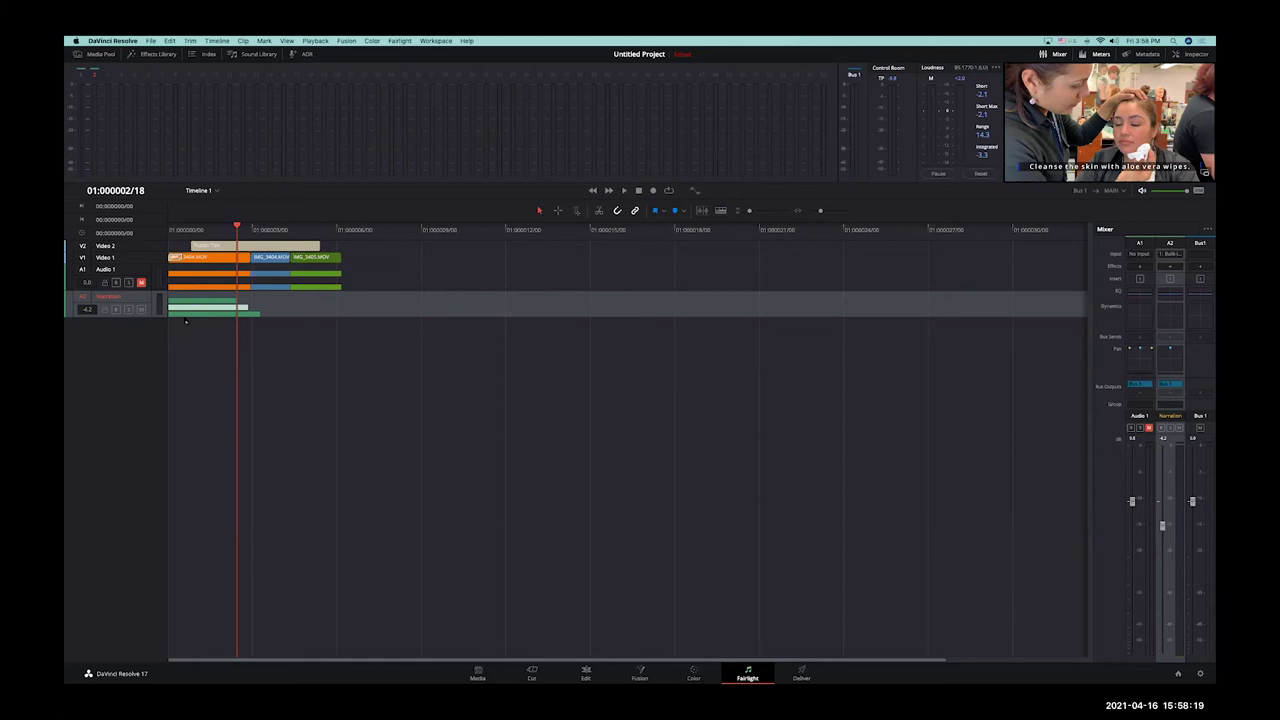
# Step: Expand the Narration track, move the light take to the top layer and colour it pale peach
pyautogui.moveTo(158, 316); pyautogui.dragTo(202, 440)
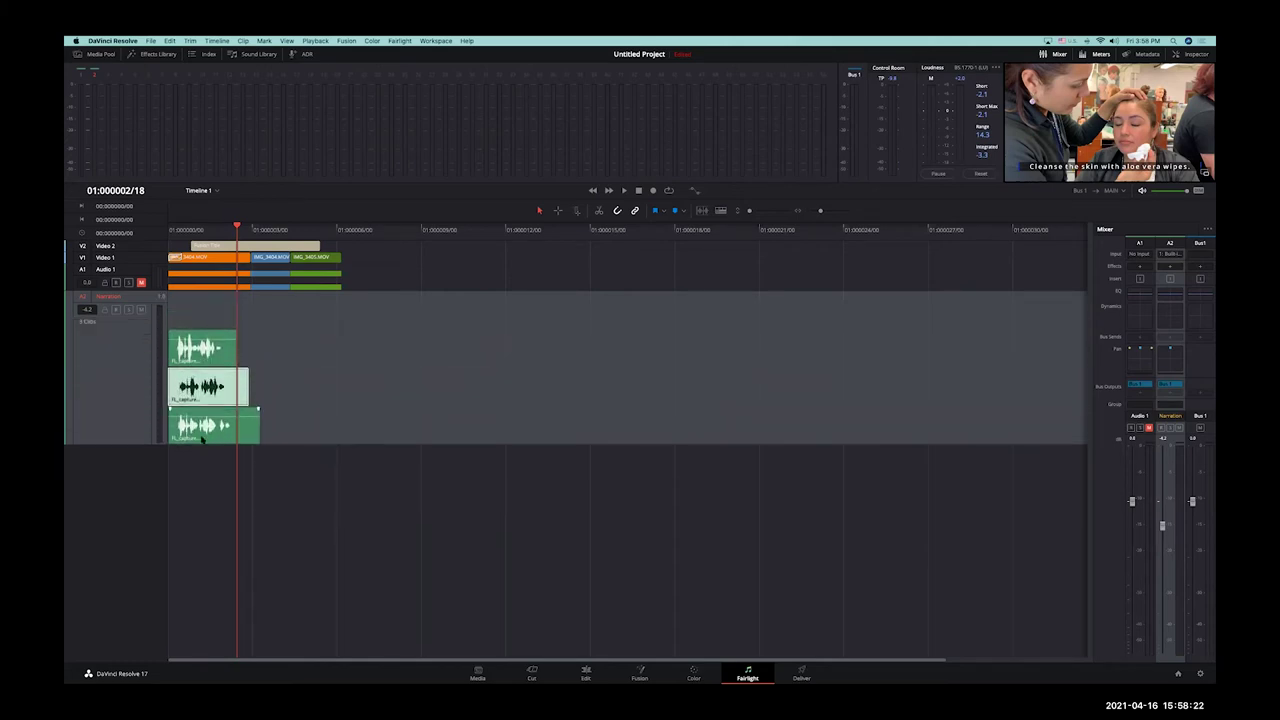
pyautogui.moveTo(218, 350); pyautogui.dragTo(218, 348)
pyautogui.rightClick(222, 349)
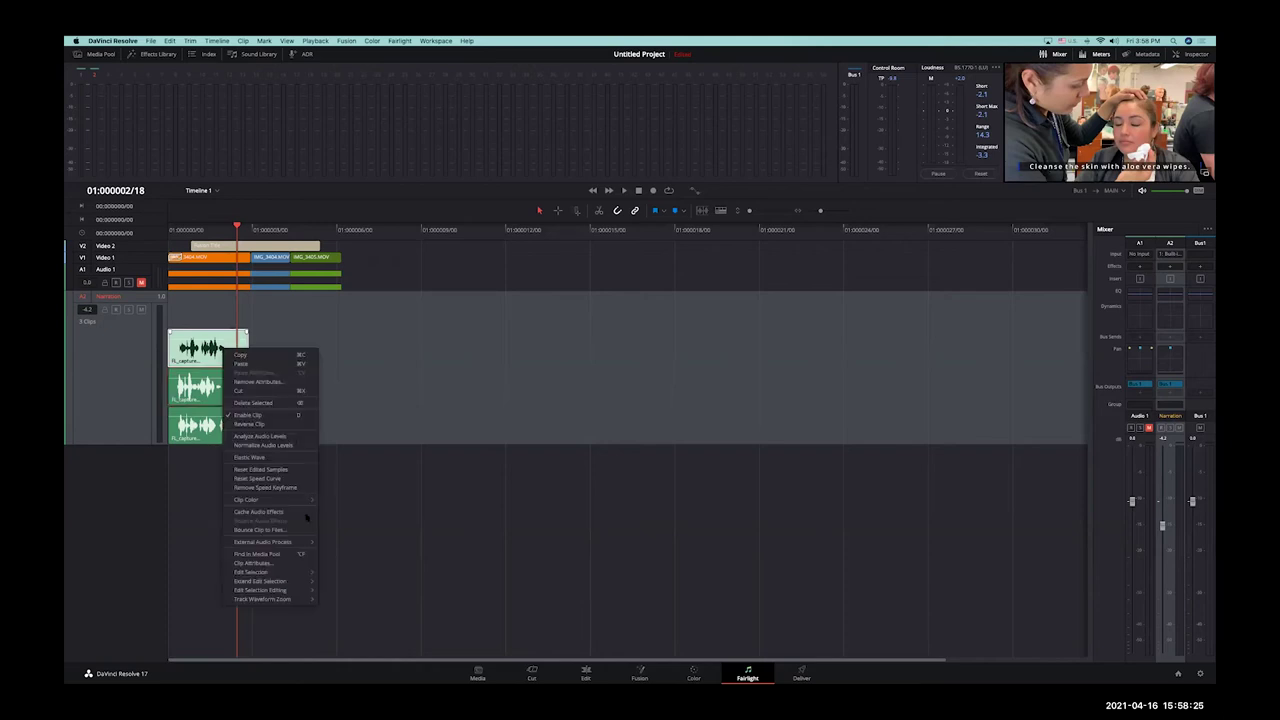
pyautogui.moveTo(290, 502)
pyautogui.click(340, 513)
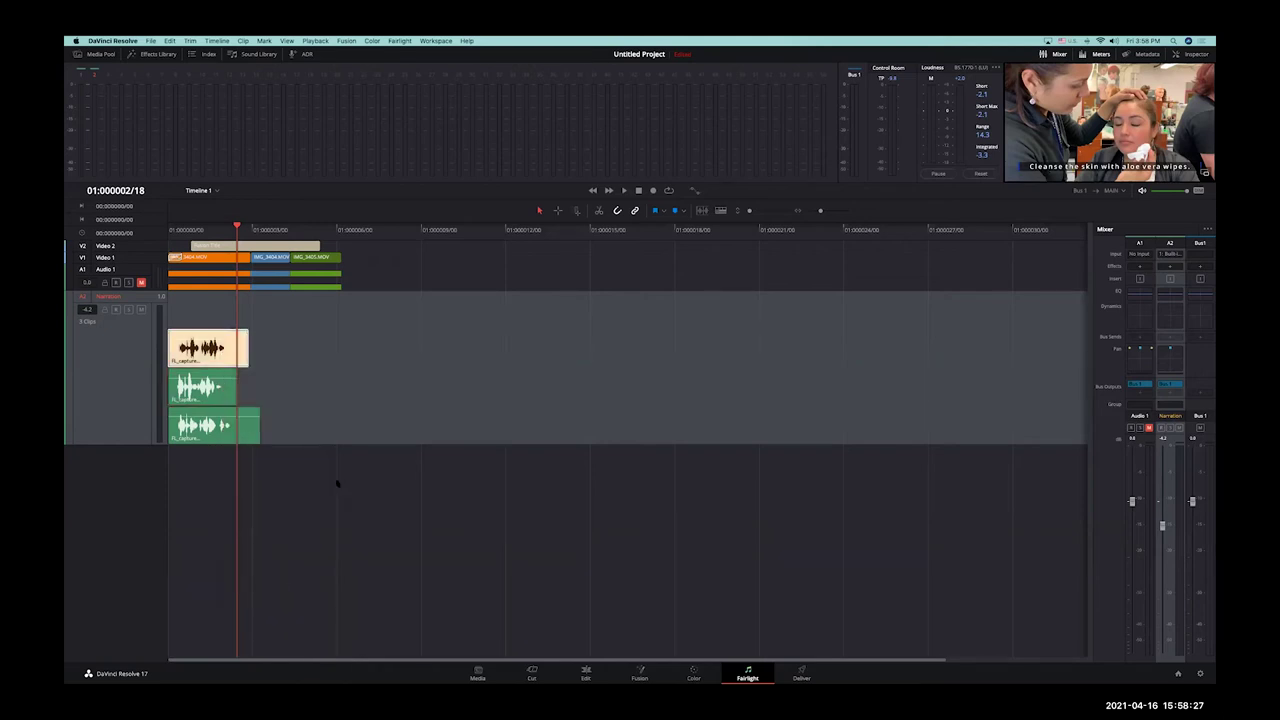
# Step: Colour the second take blue and the bottom take pink, then play the takes back
pyautogui.rightClick(225, 400)
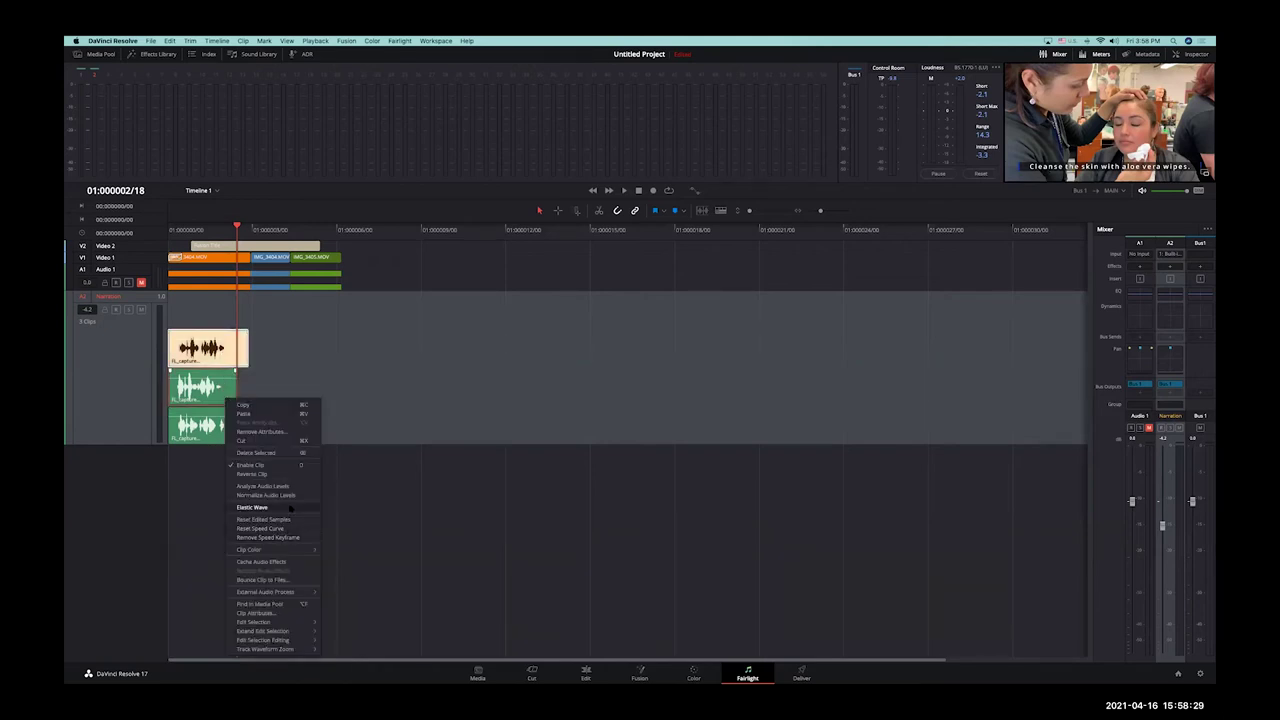
pyautogui.moveTo(302, 551)
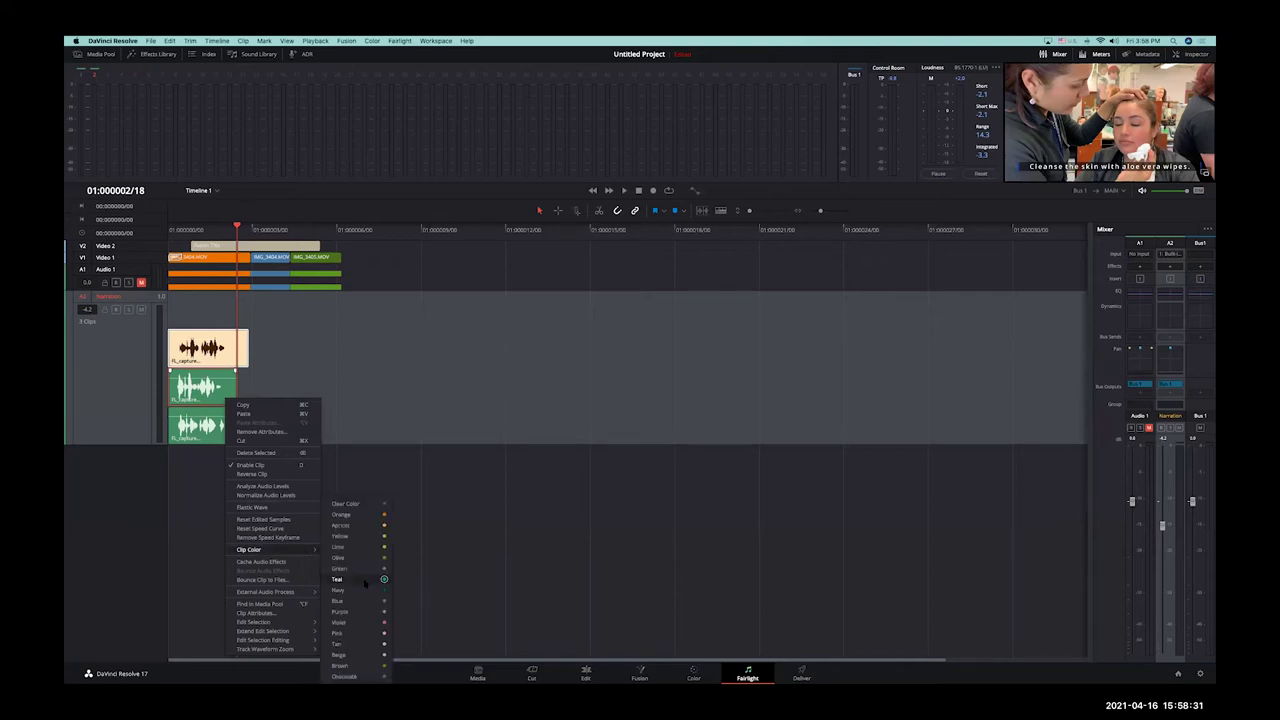
pyautogui.click(340, 601)
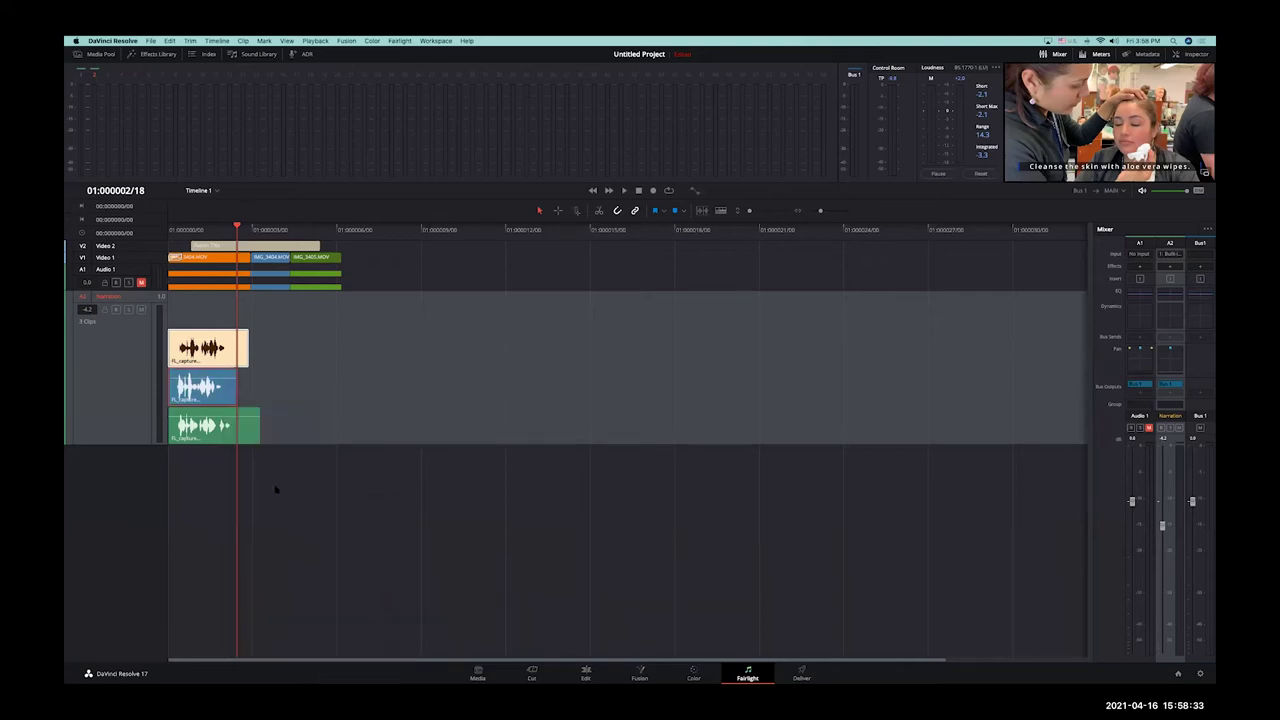
pyautogui.rightClick(246, 431)
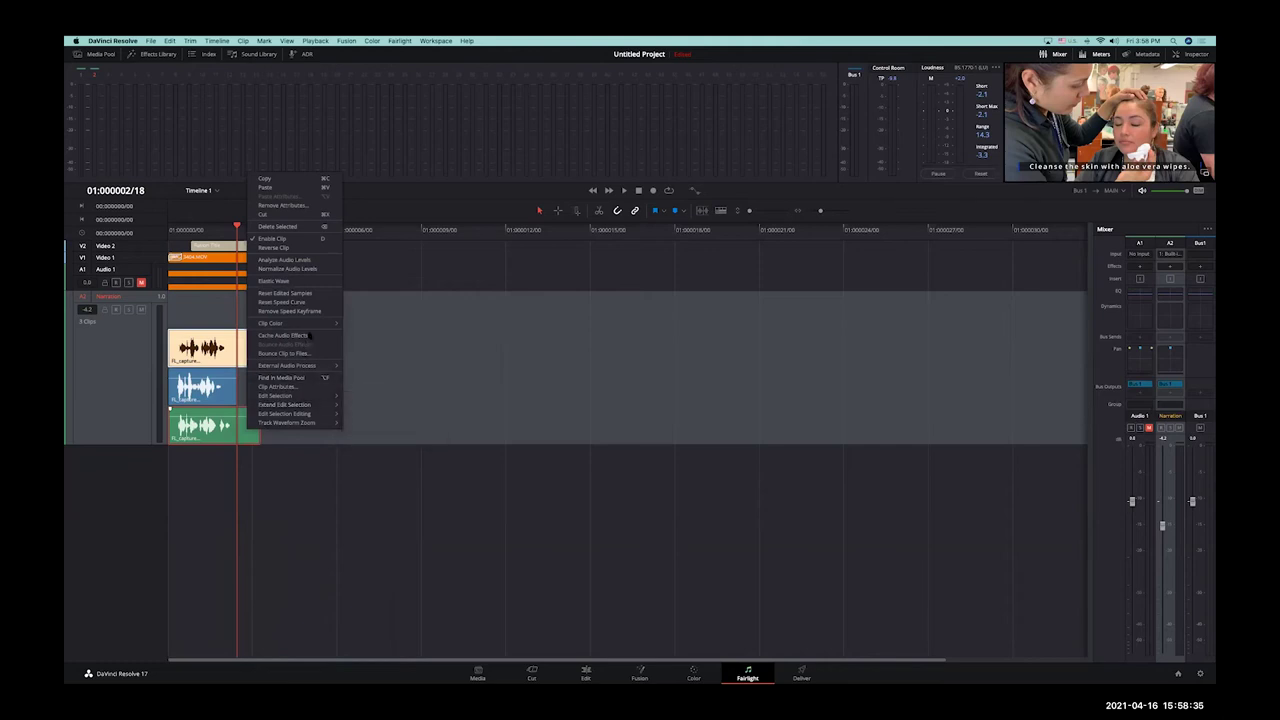
pyautogui.moveTo(318, 325)
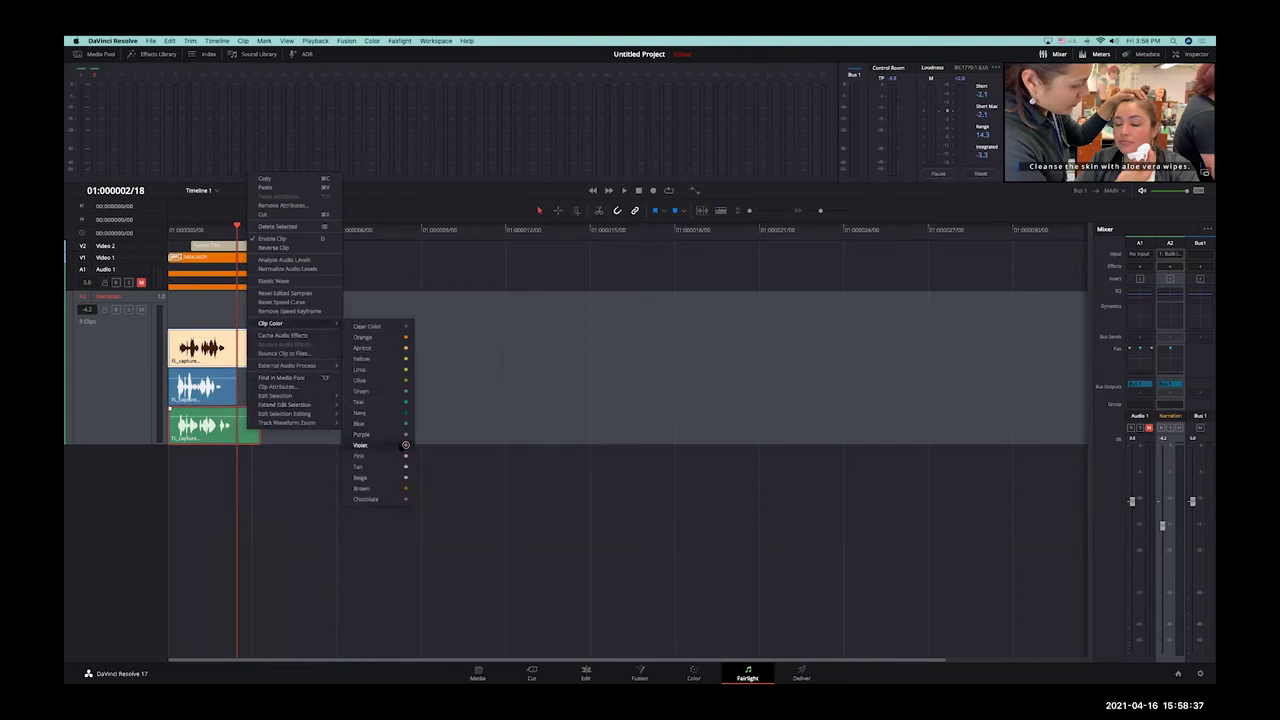
pyautogui.click(405, 444)
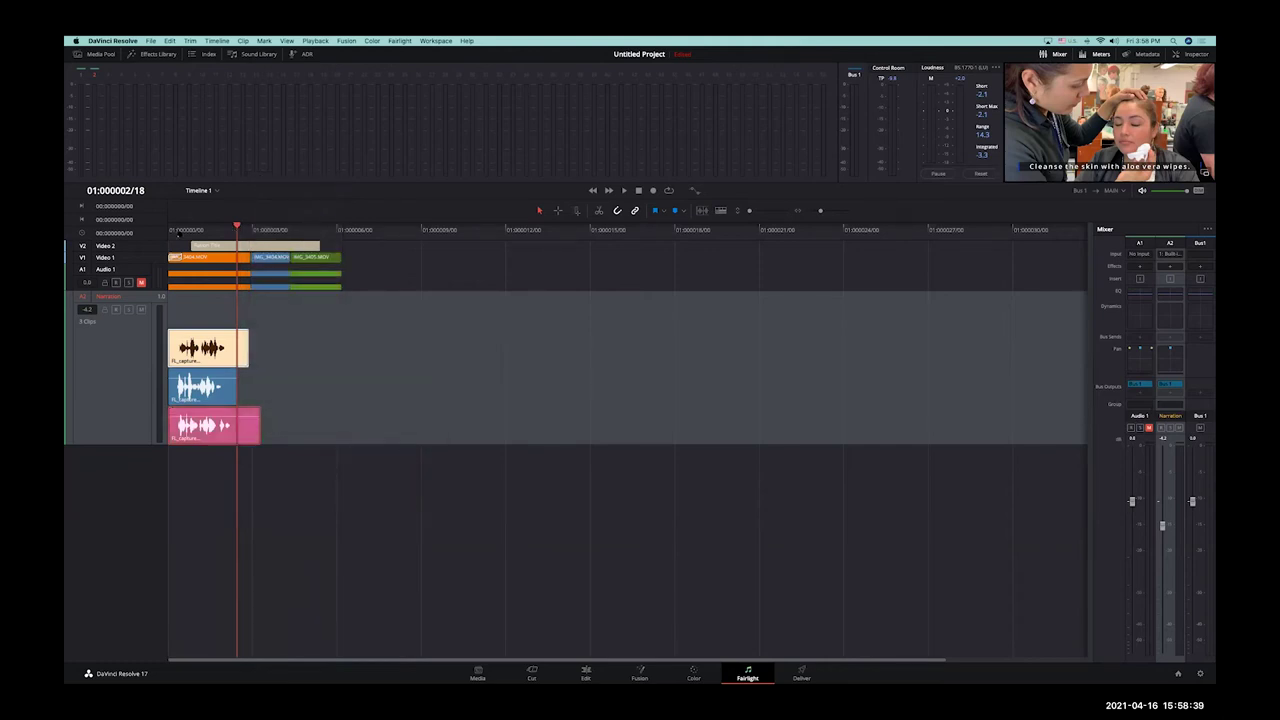
pyautogui.press('Home')
pyautogui.press('space')
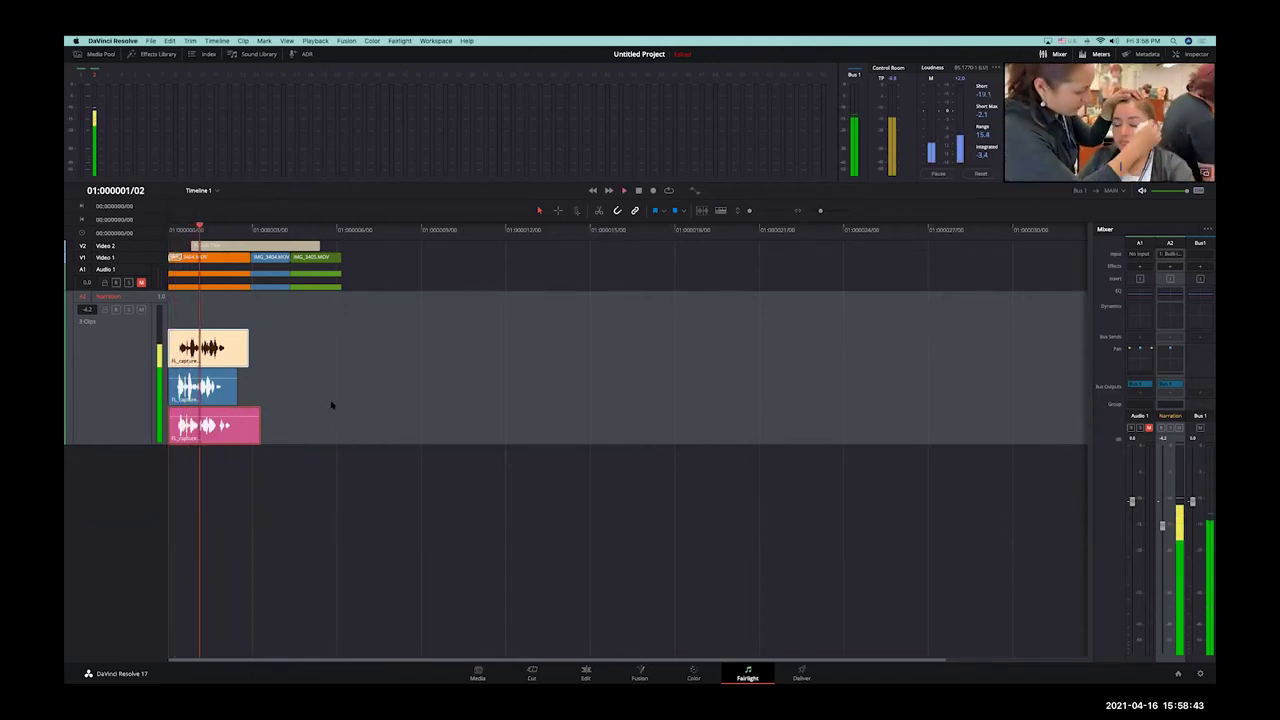
pyautogui.press('space')
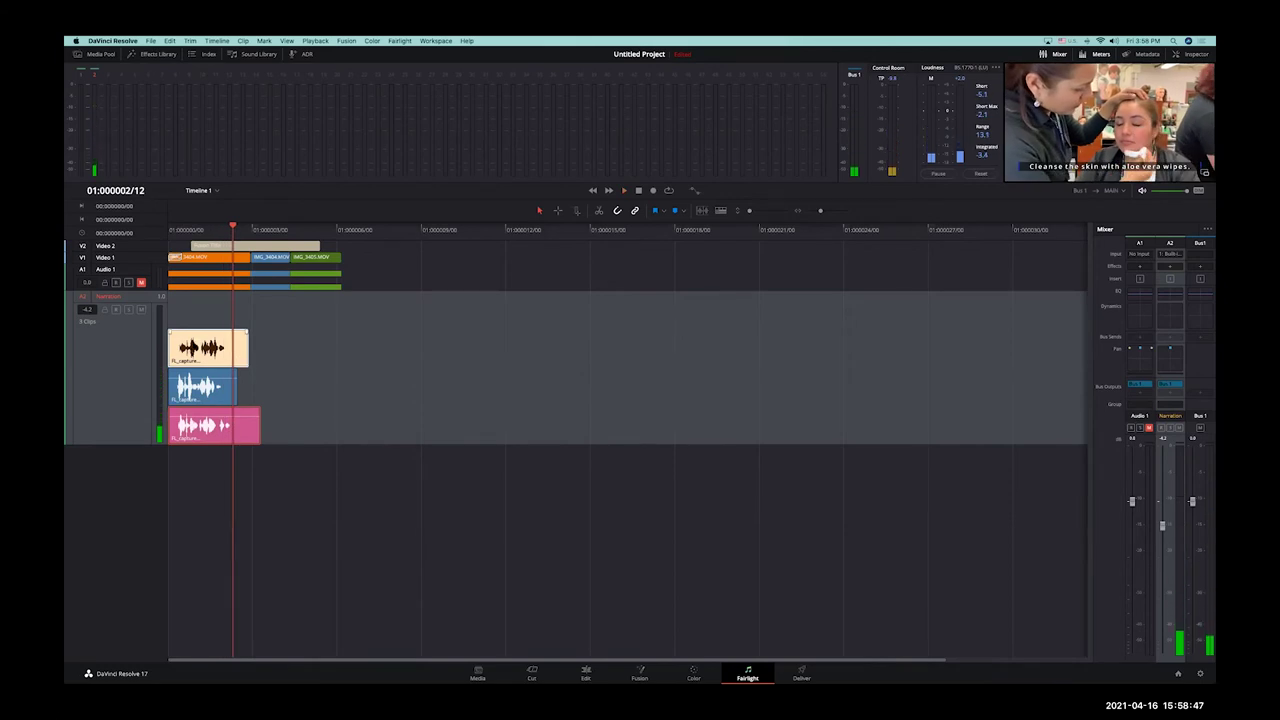
# Step: Move the blue take, then the pink take, to the top layer, playing each arrangement
pyautogui.moveTo(203, 393); pyautogui.dragTo(214, 320)
pyautogui.press('j')
pyautogui.press('space')
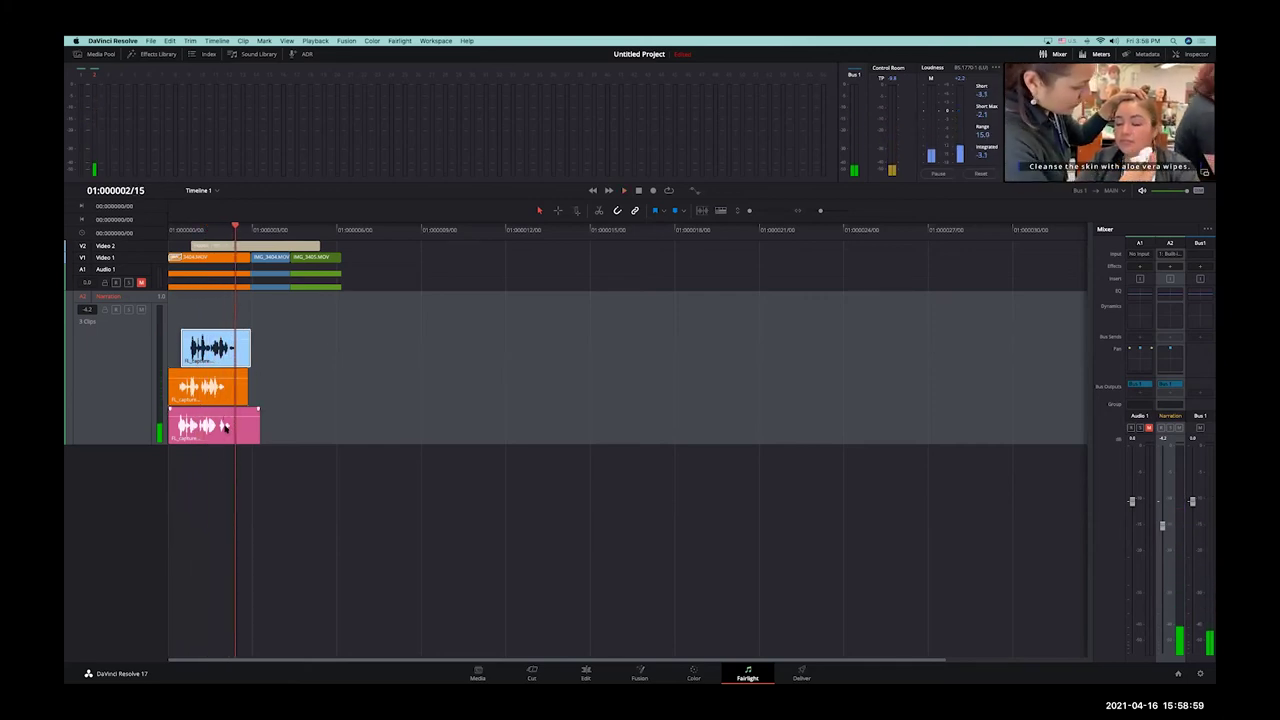
pyautogui.moveTo(230, 415); pyautogui.dragTo(243, 337)
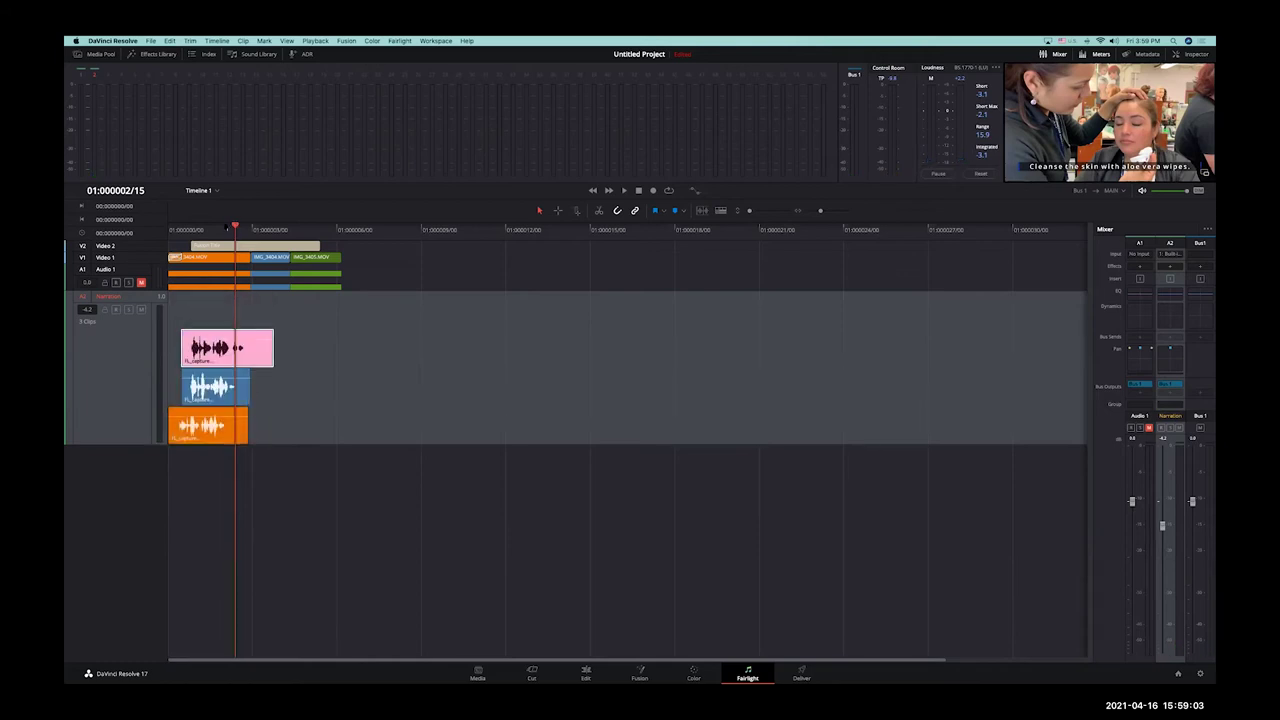
pyautogui.press('Home')
pyautogui.press('space')
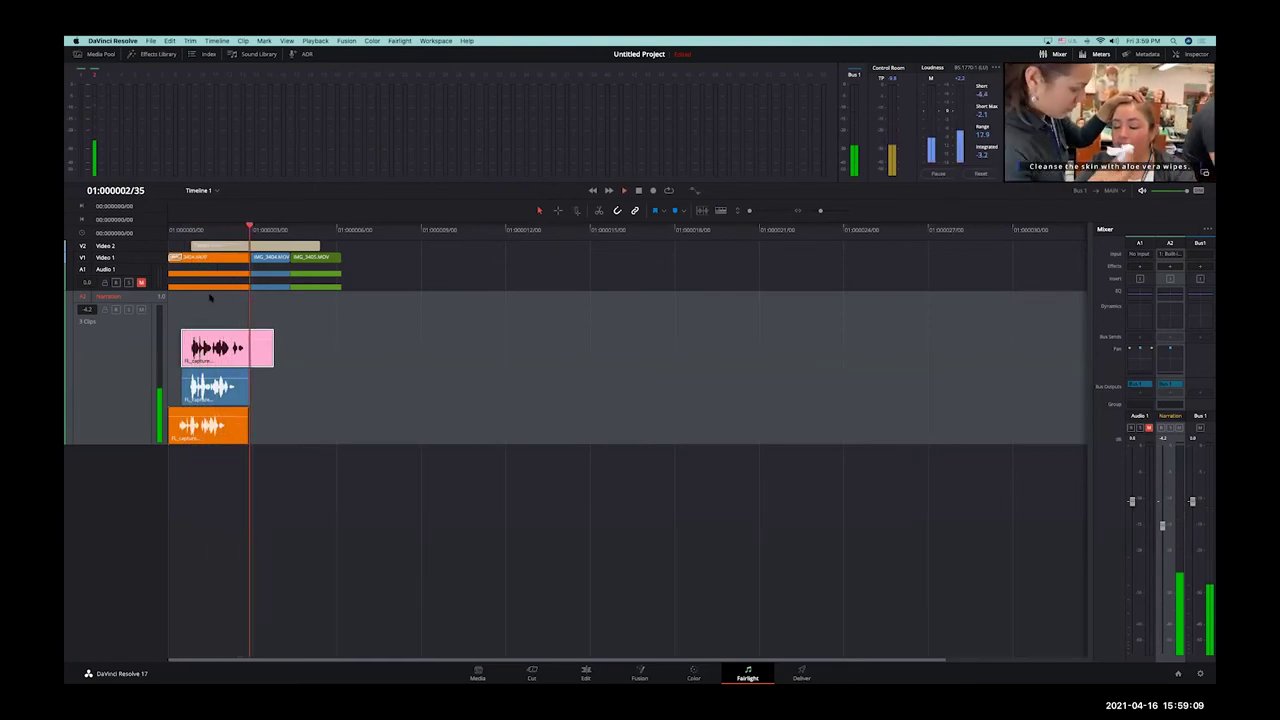
# Step: Move the orange take to the middle layer and play from the start to compare takes
pyautogui.moveTo(218, 428); pyautogui.dragTo(218, 295)
pyautogui.press('Home')
pyautogui.press('space')
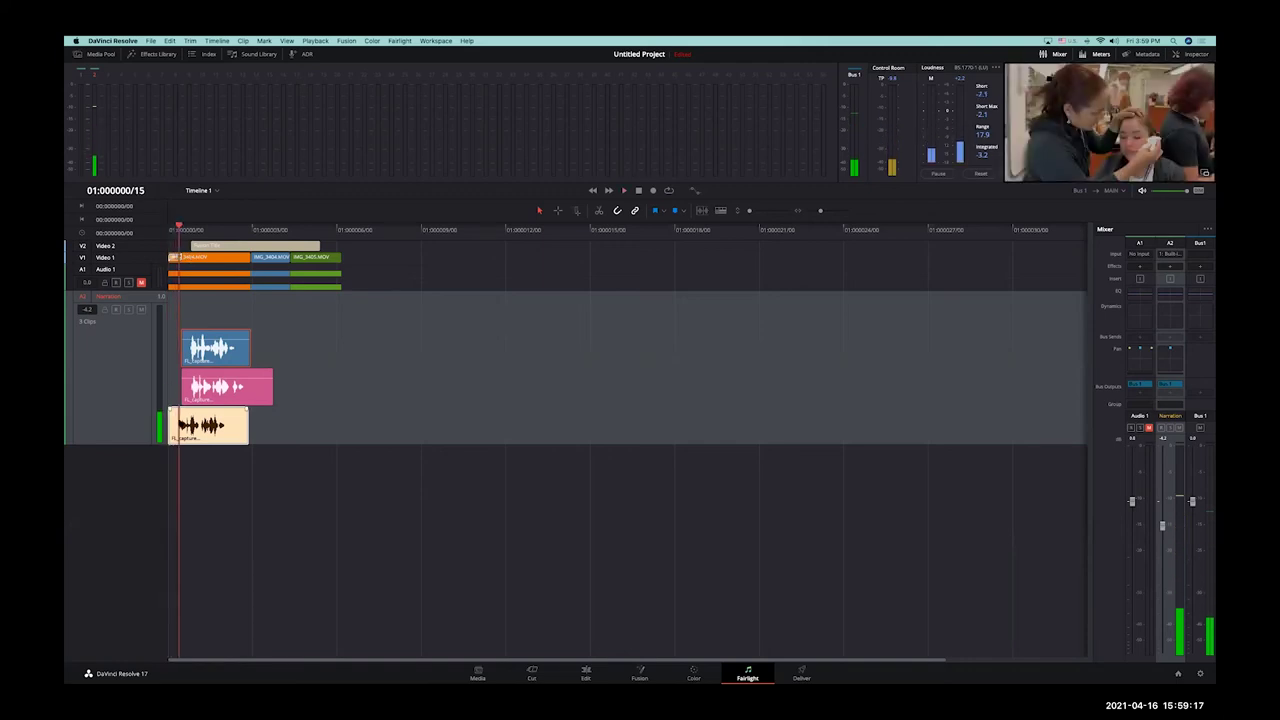
pyautogui.moveTo(188, 425); pyautogui.dragTo(205, 397)
pyautogui.press('space')
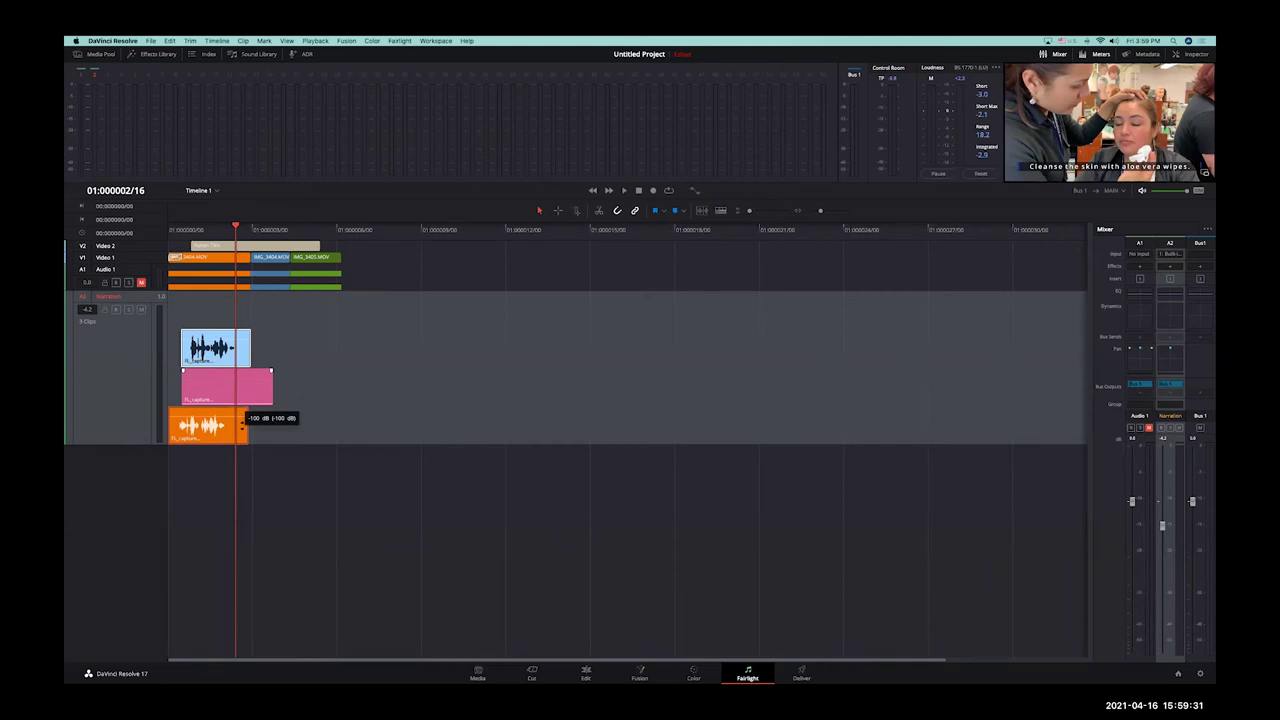
# Step: Pull the orange take's volume down to -100 dB and replay to confirm it is silent
pyautogui.click(225, 428)
pyautogui.moveTo(227, 412); pyautogui.dragTo(223, 466)
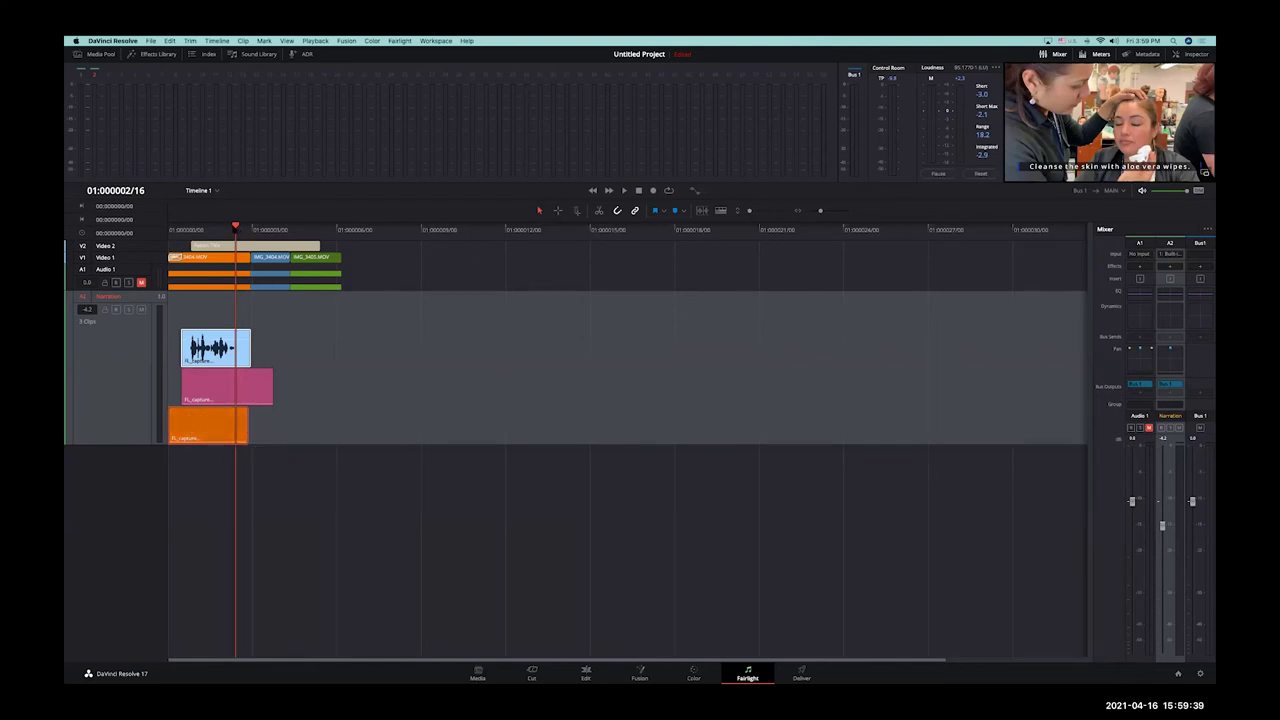
pyautogui.press('space')
pyautogui.click(184, 278)
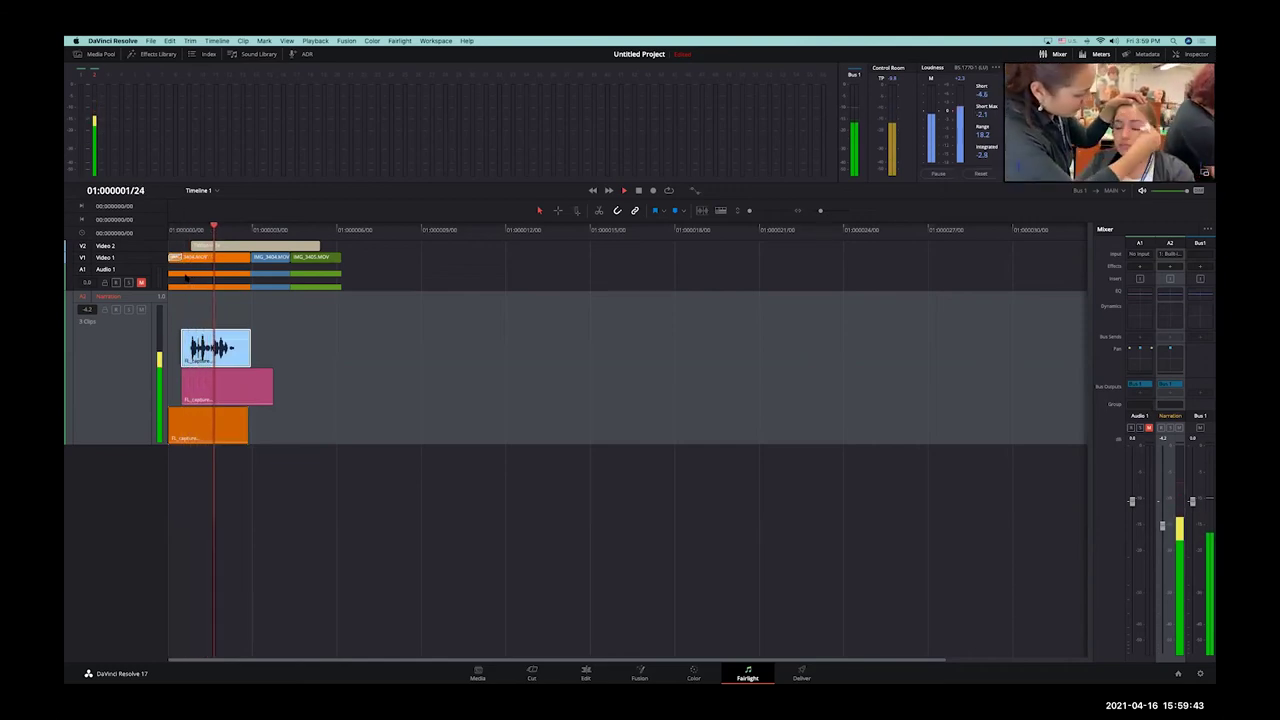
pyautogui.press('space')
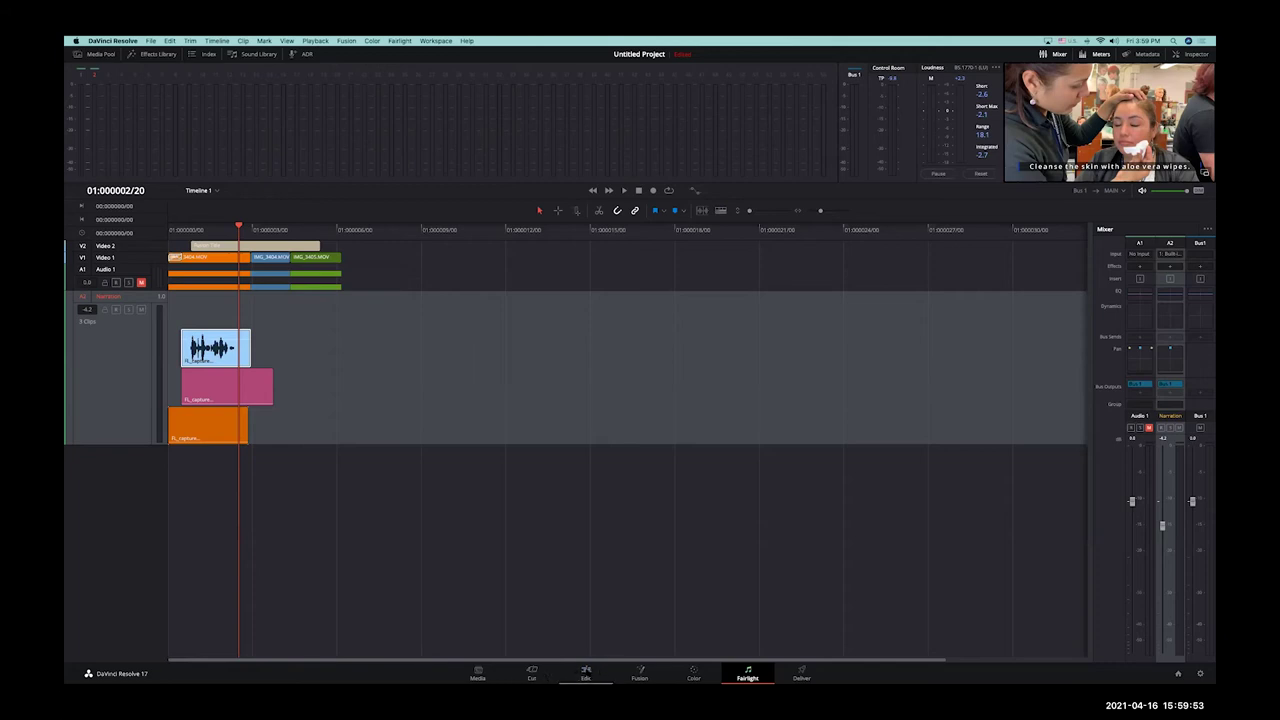
# Step: On the Edit page, delete the pink and orange takes from the expanded A2 track and play back
pyautogui.click(586, 673)
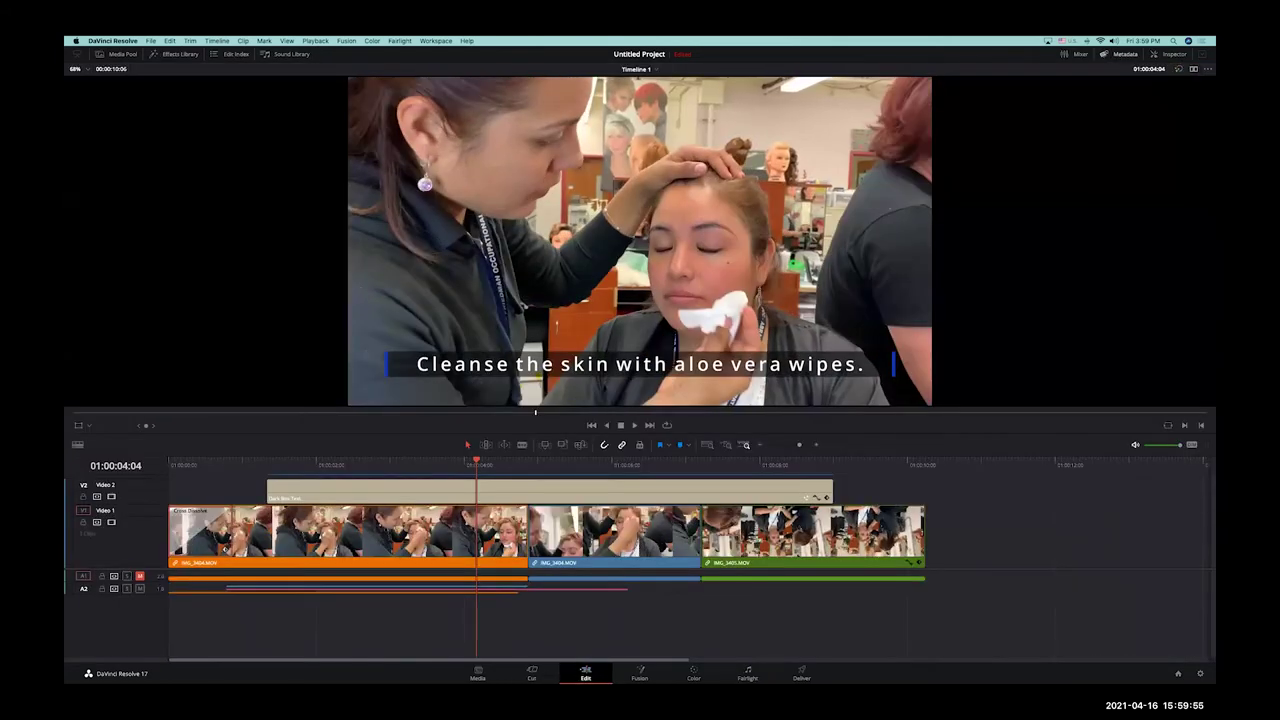
pyautogui.moveTo(101, 591); pyautogui.dragTo(106, 640)
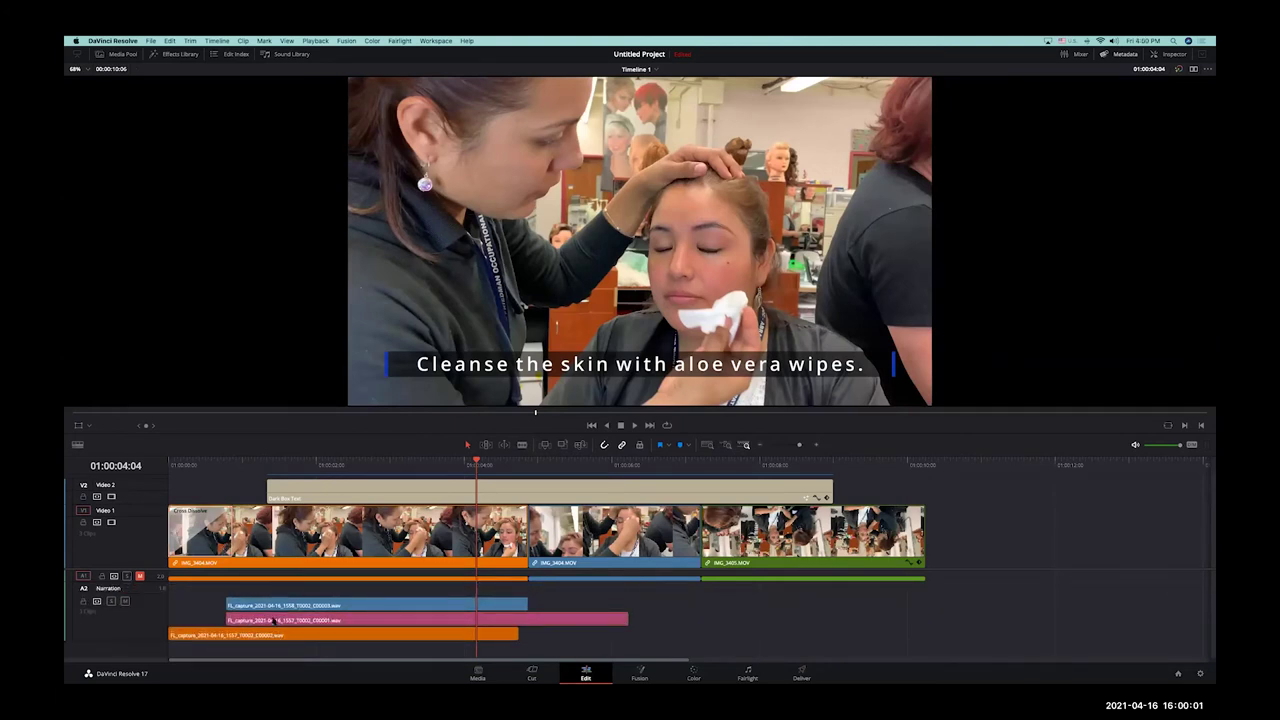
pyautogui.click(272, 620)
pyautogui.press('Delete')
pyautogui.click(278, 636)
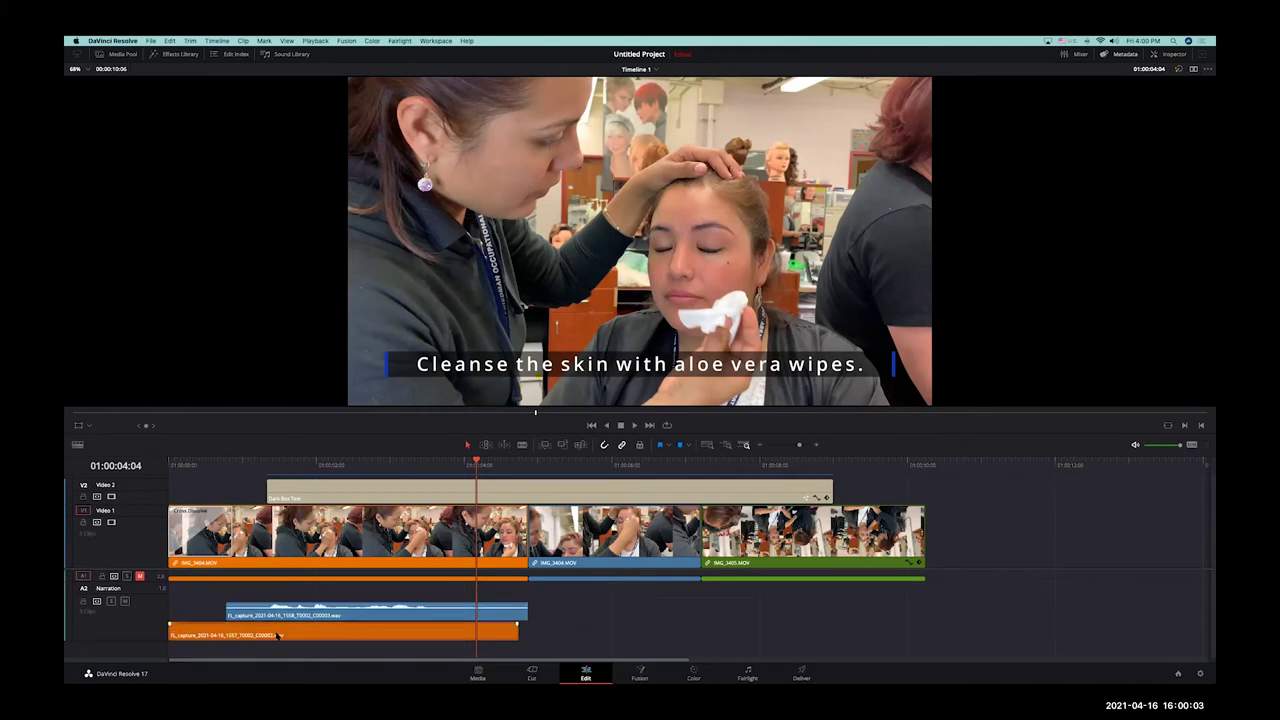
pyautogui.press('Delete')
pyautogui.moveTo(272, 462); pyautogui.dragTo(234, 466)
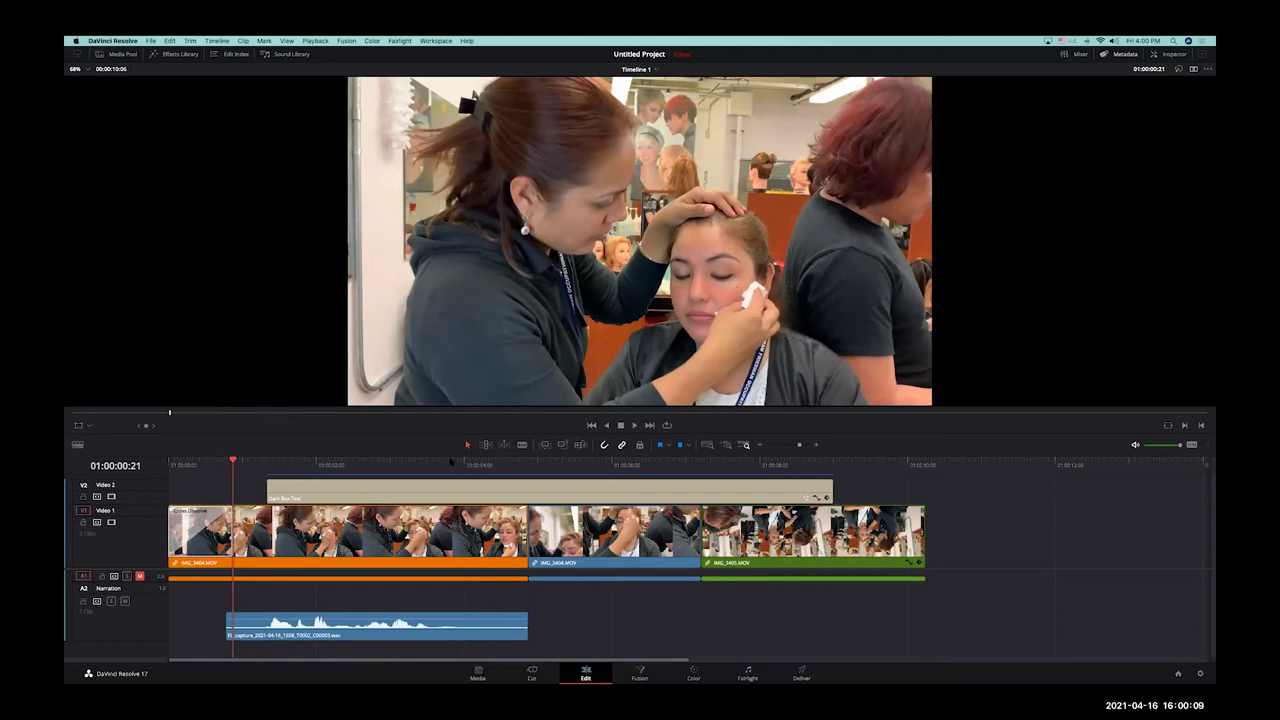
pyautogui.press('space')
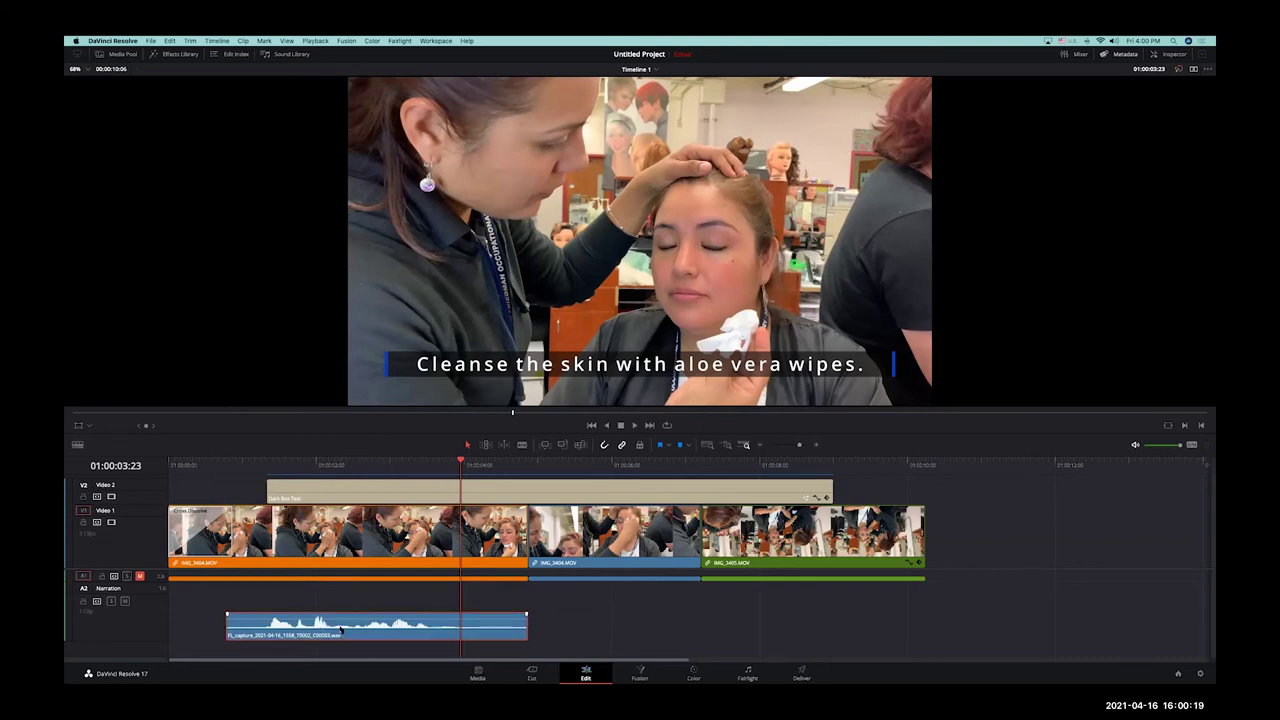
# Step: Move the narration clip later on A2 and scrub through the title's opening frames
pyautogui.moveTo(342, 628); pyautogui.dragTo(468, 628)
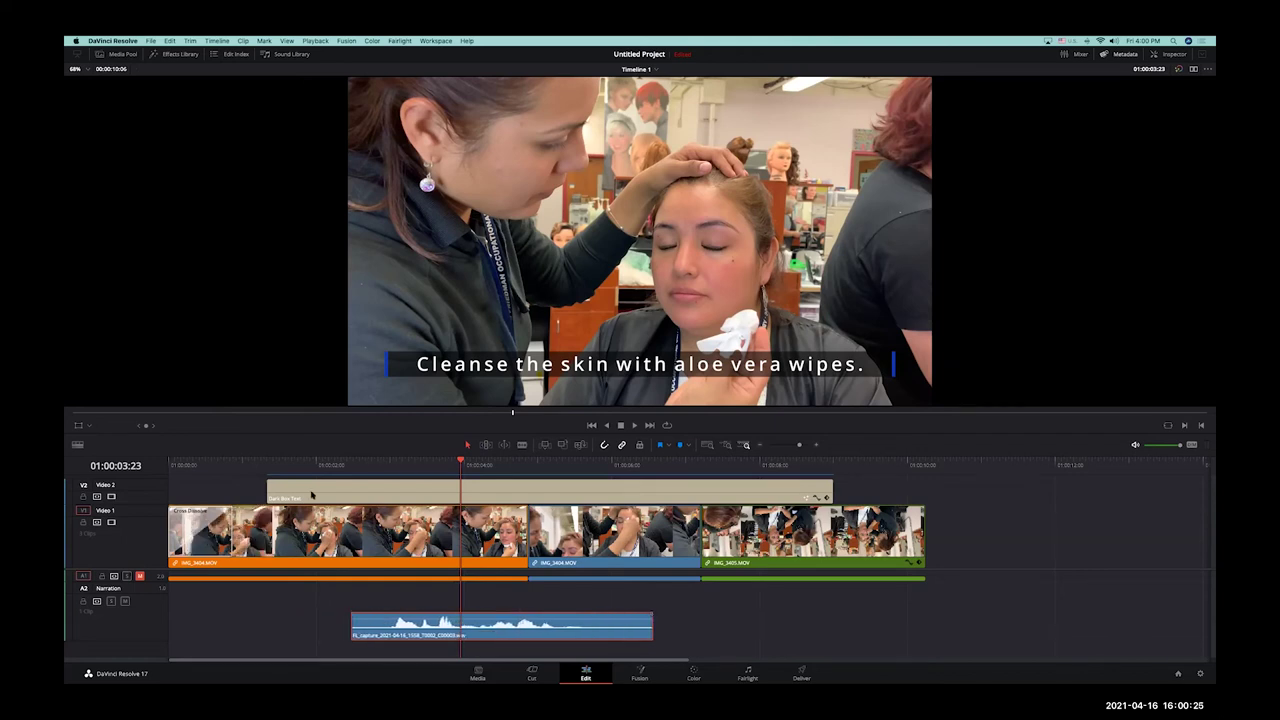
pyautogui.moveTo(300, 458); pyautogui.dragTo(286, 462)
pyautogui.click(289, 485)
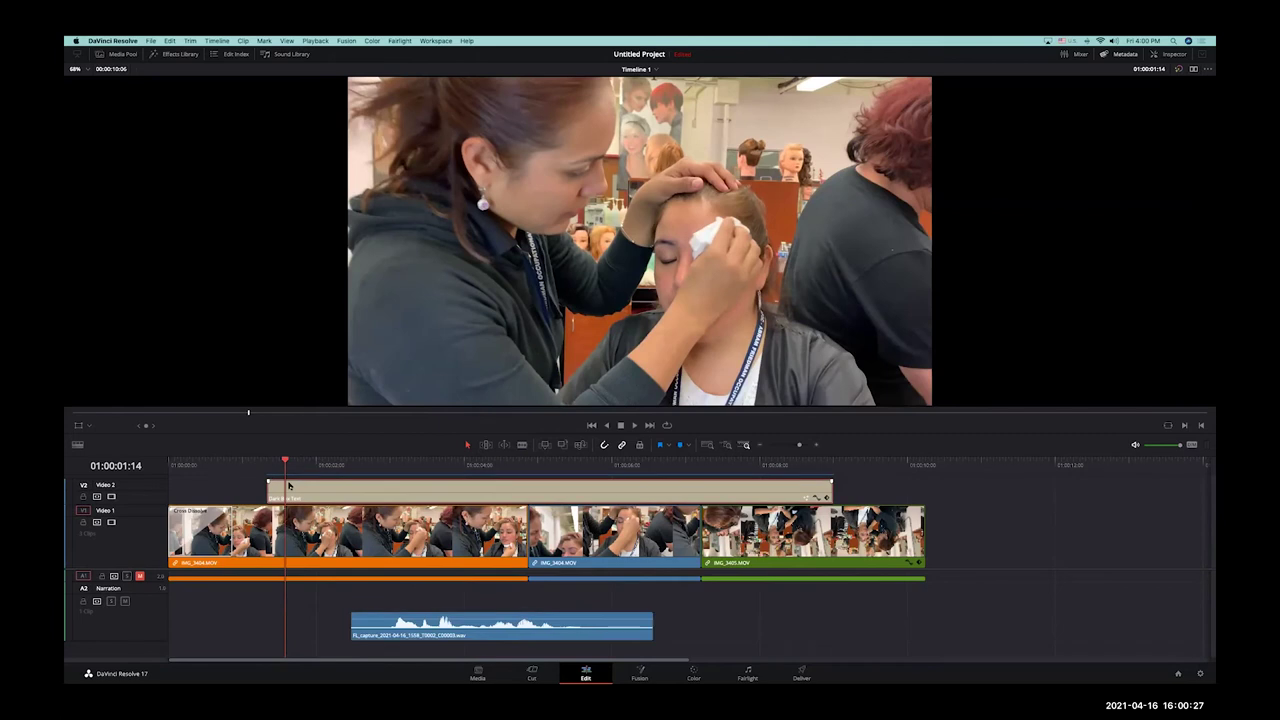
pyautogui.press('Up')
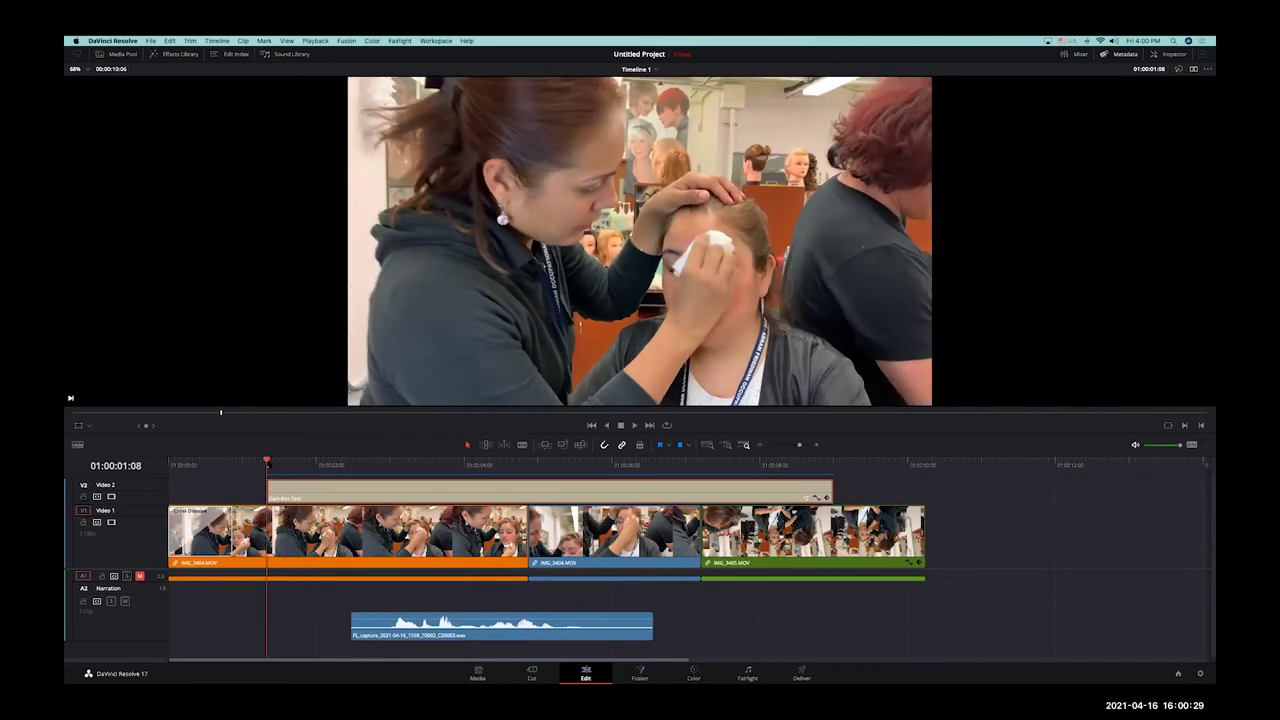
pyautogui.moveTo(273, 464); pyautogui.dragTo(213, 481)
# Step: Play back the edit, extend the Dark Box Text title's end slightly, and switch to the Media page
pyautogui.press('space')
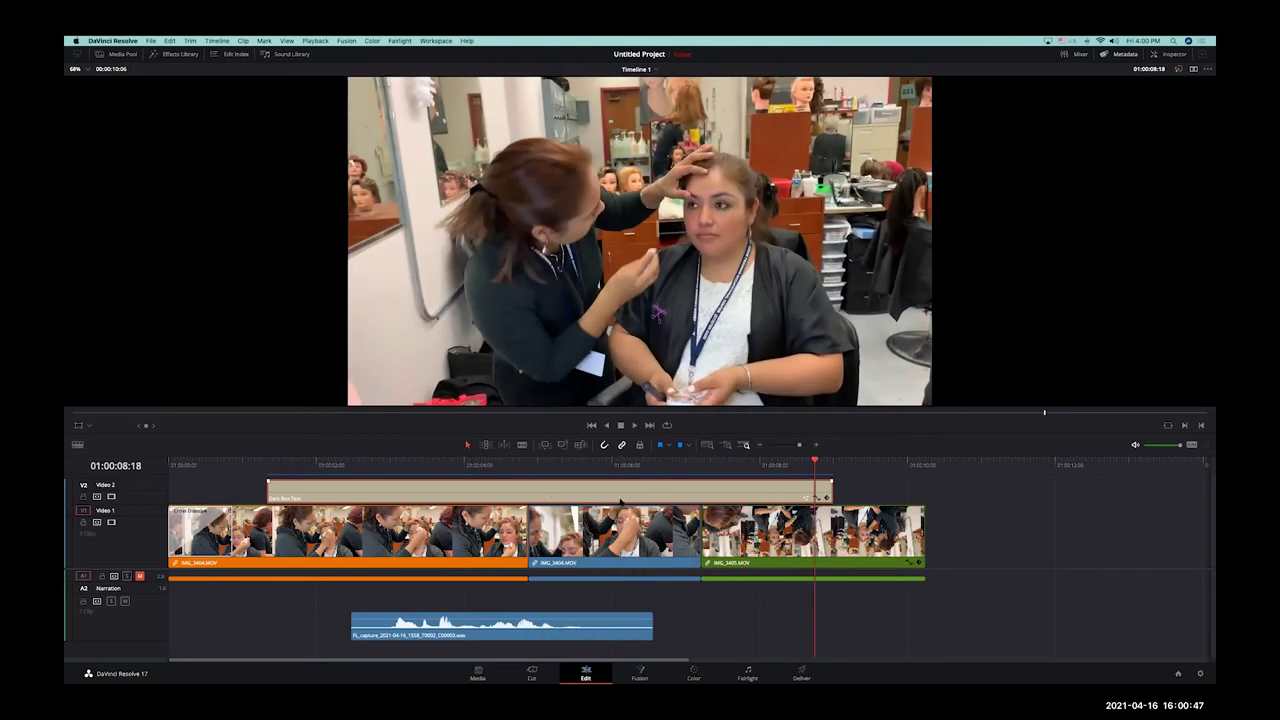
pyautogui.moveTo(829, 487); pyautogui.dragTo(854, 496)
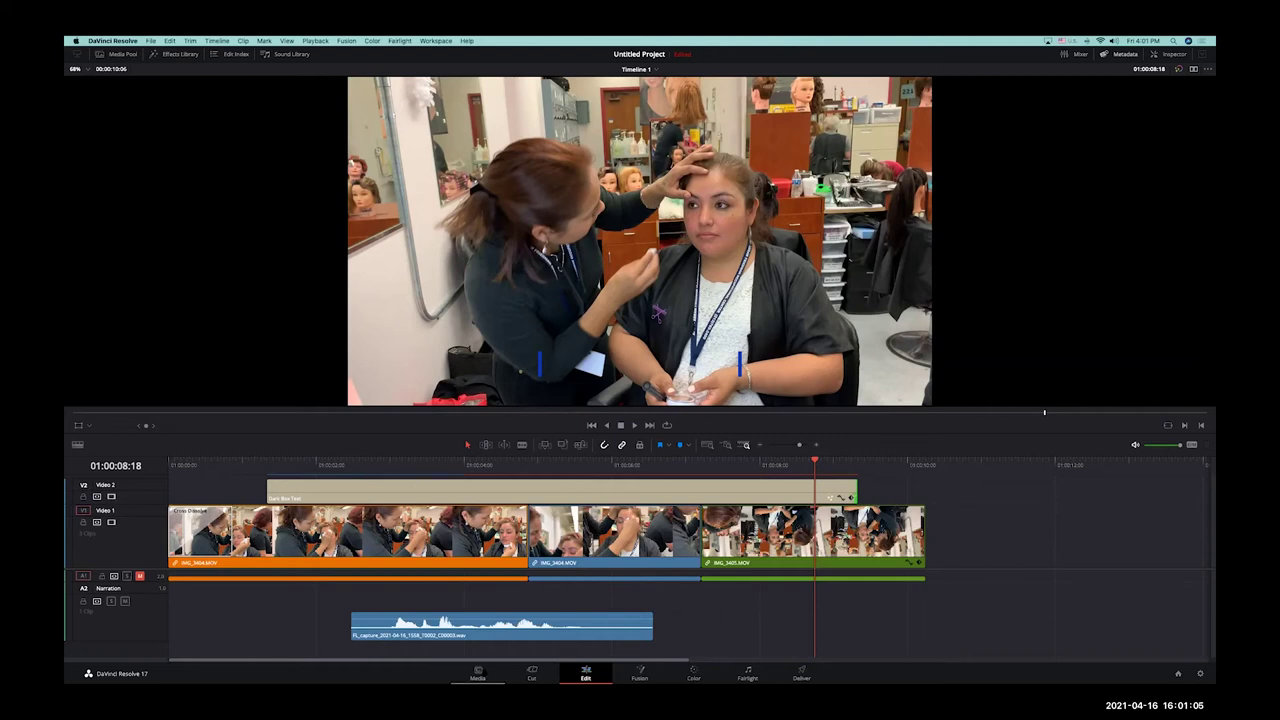
pyautogui.click(478, 673)
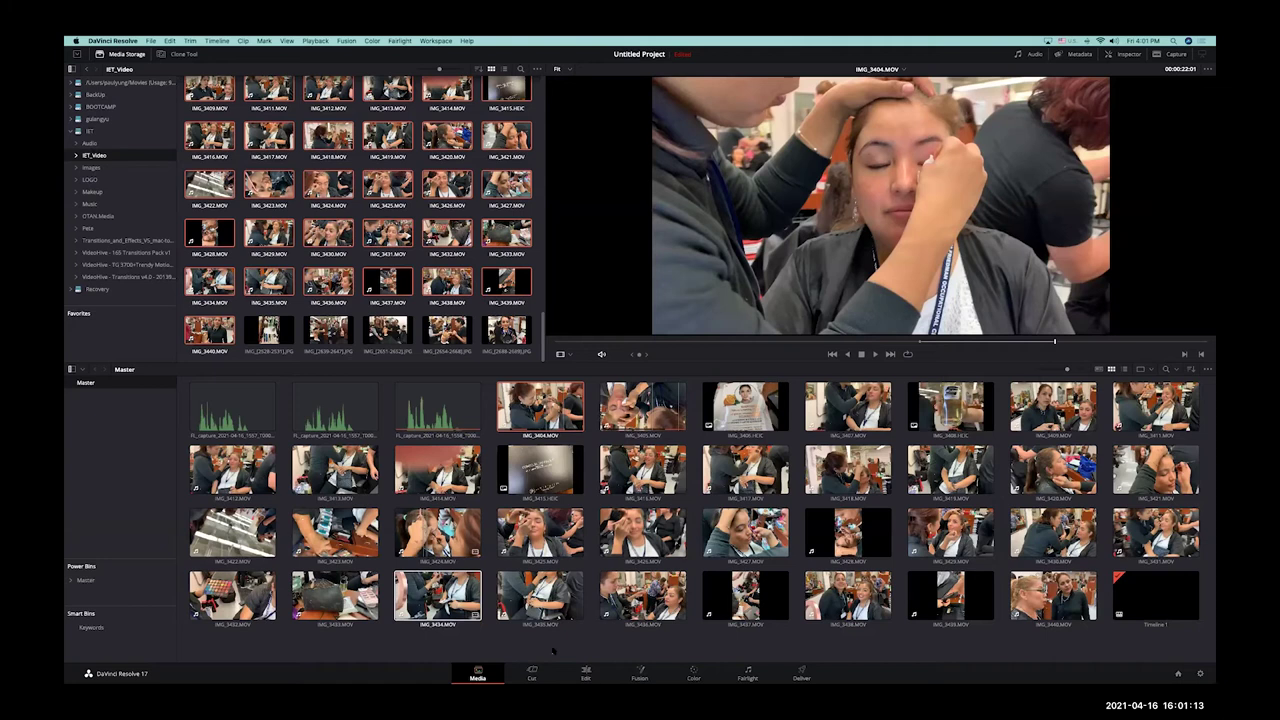
# Step: Back on the Edit page, show the Media Pool and load one of its clips into the source viewer
pyautogui.click(586, 673)
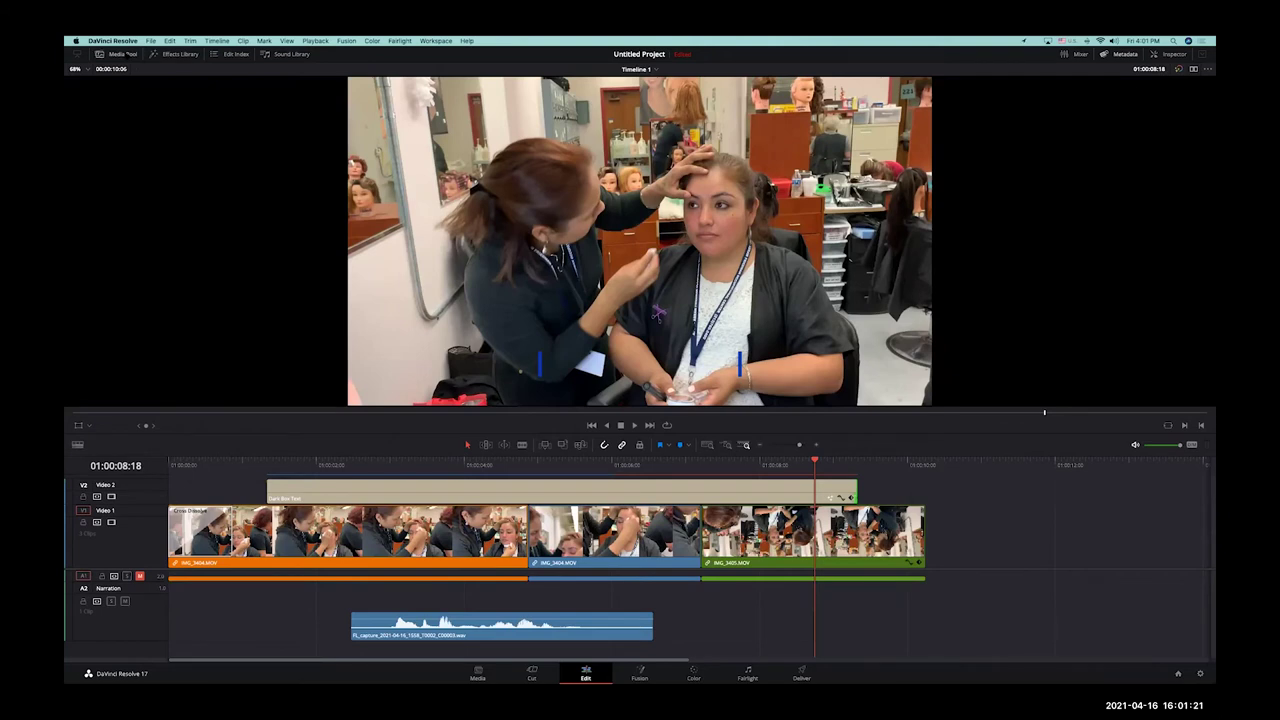
pyautogui.click(117, 54)
pyautogui.click(205, 310)
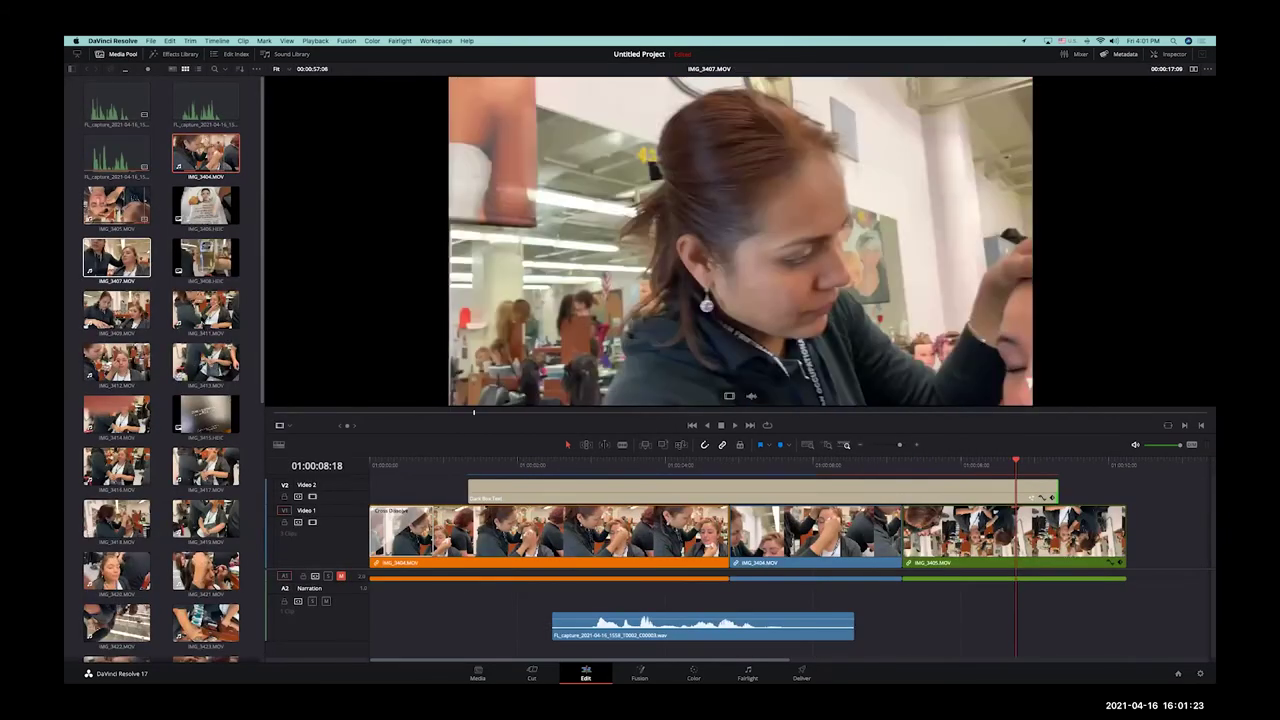
pyautogui.scroll(-10, 204, 317)
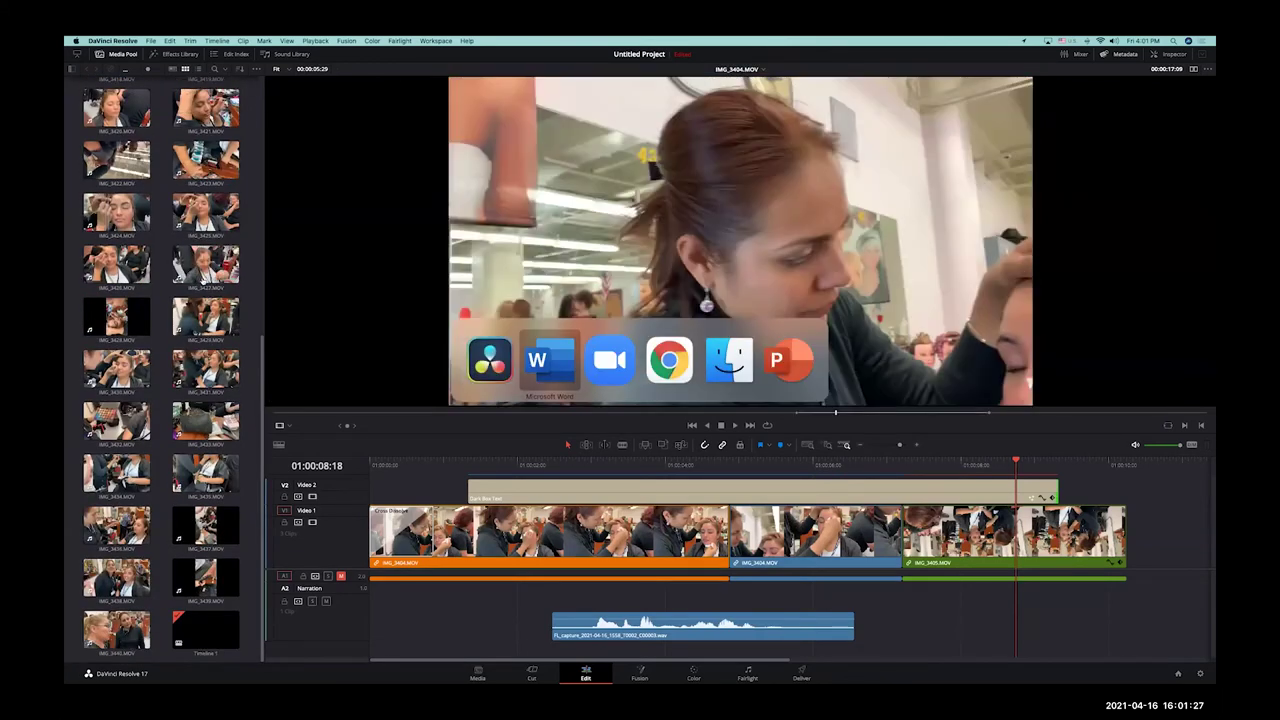
# Step: In Finder, open IET > Music > Audio Jungle > the Stepping To The Top WAV folder, then return to Resolve
pyautogui.press('F11')
pyautogui.click(1176, 258)
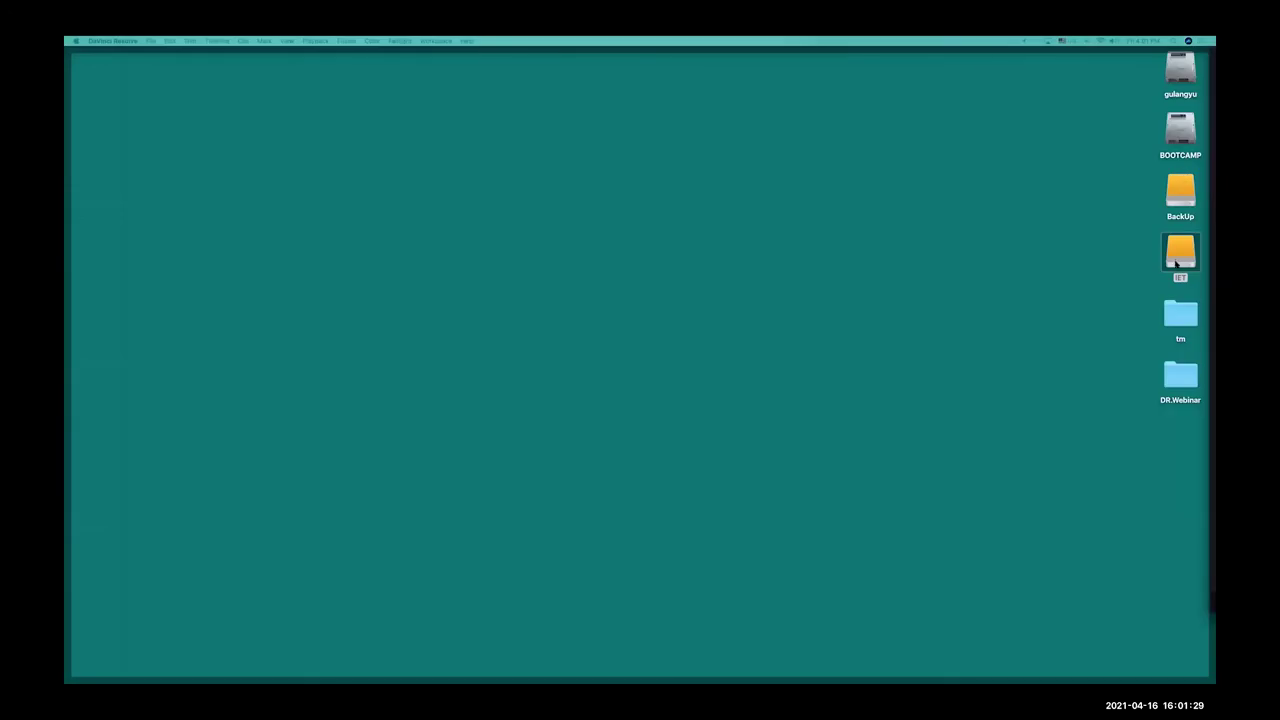
pyautogui.doubleClick(1178, 258)
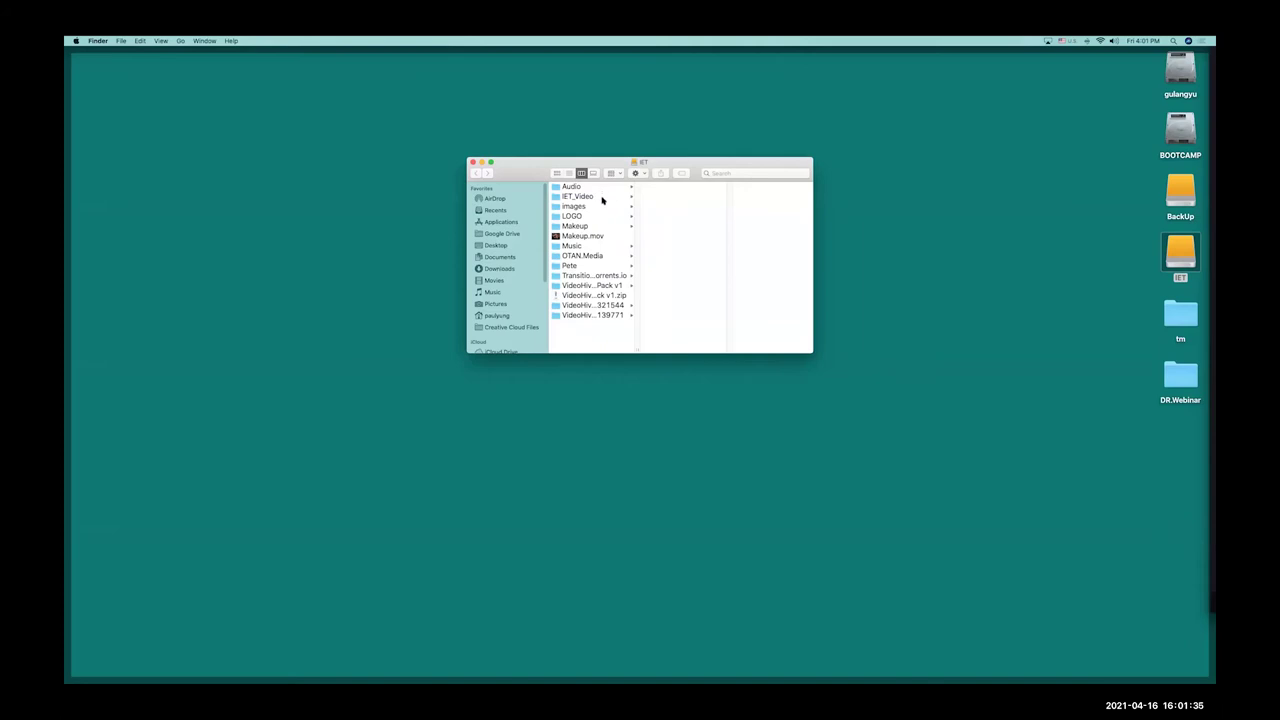
pyautogui.click(601, 247)
pyautogui.click(668, 187)
pyautogui.scroll(-10, 746, 255)
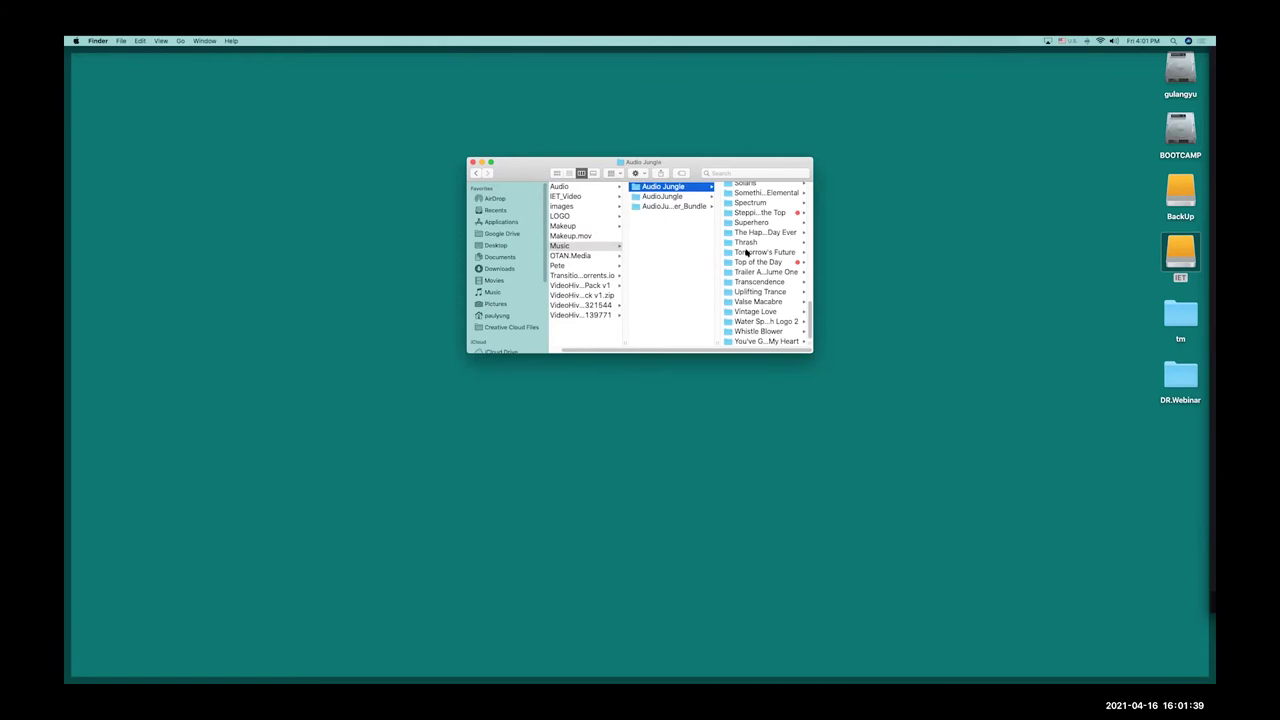
pyautogui.click(756, 214)
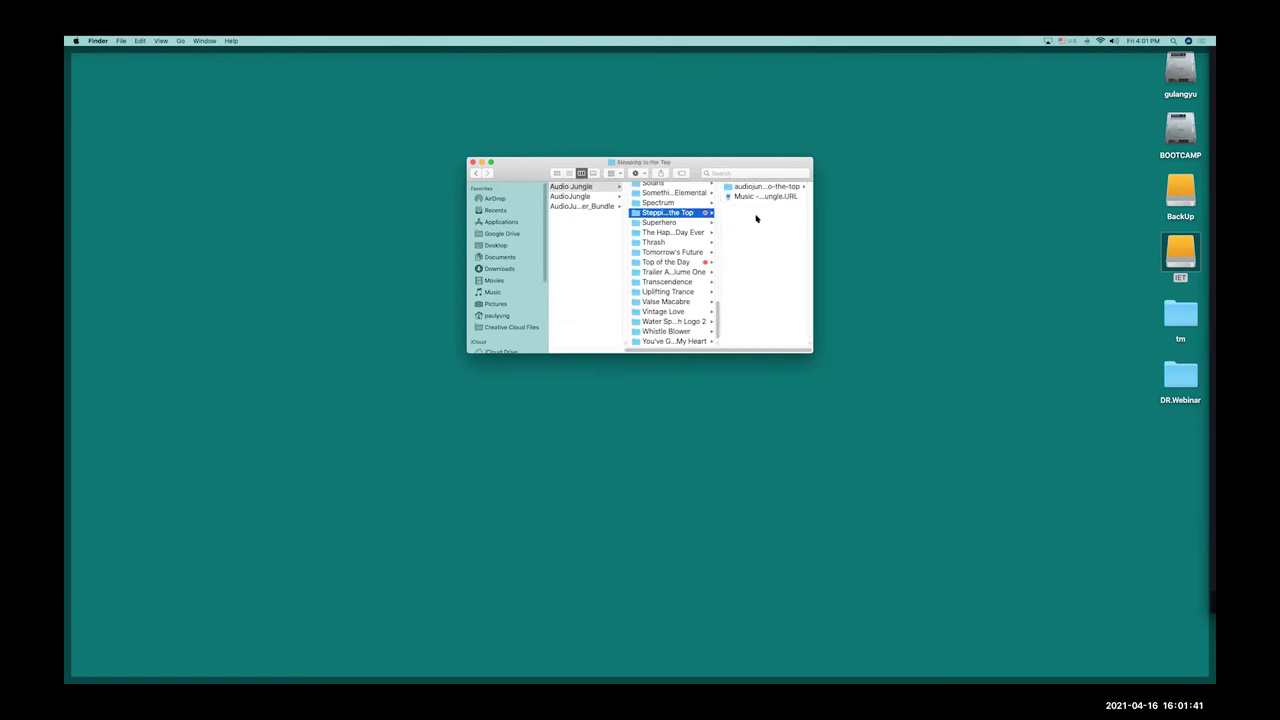
pyautogui.click(788, 188)
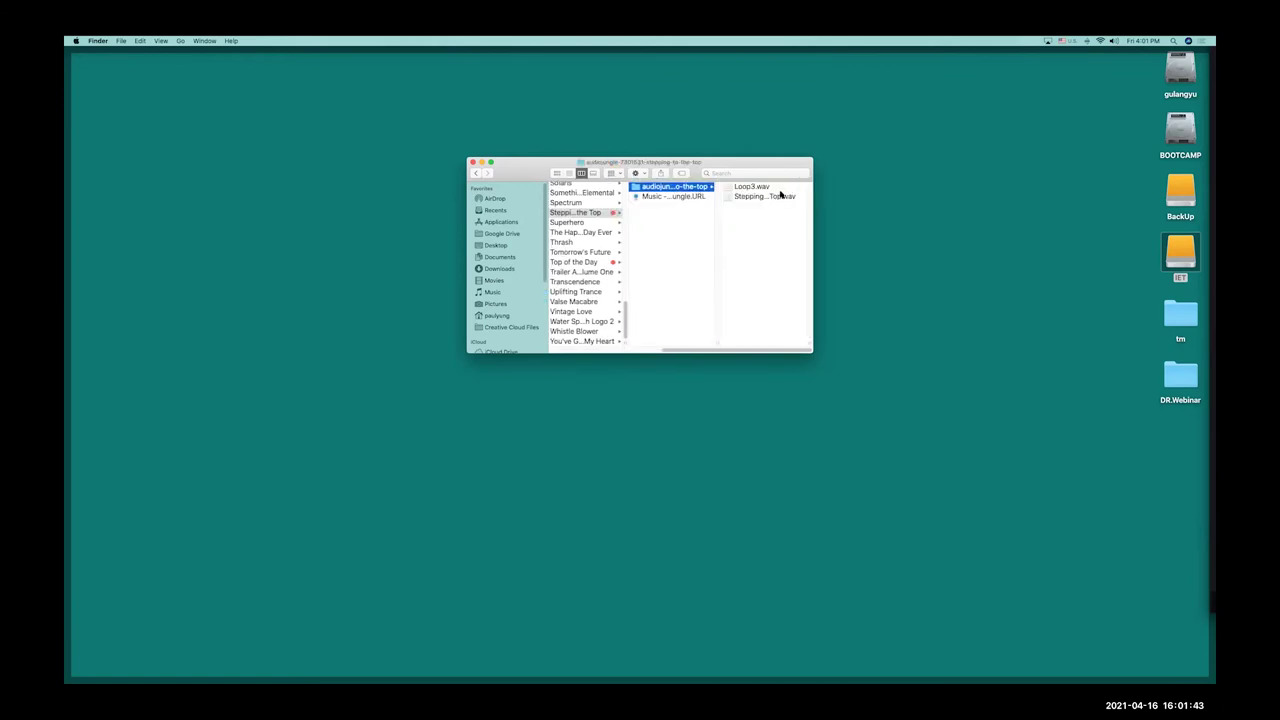
pyautogui.press('super+Tab')
pyautogui.press('super+Tab')
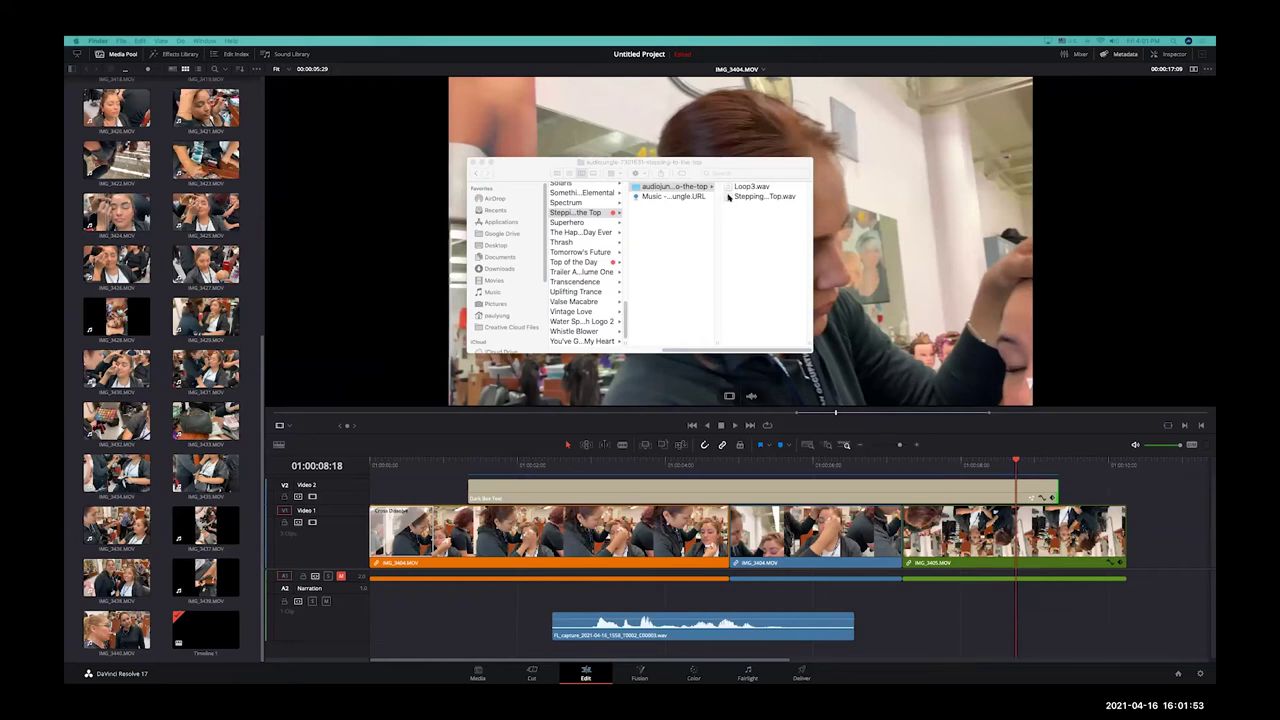
# Step: Import Stepping To The Top.wav into the Media Pool and enlarge the timeline with compact video tracks
pyautogui.moveTo(727, 196); pyautogui.dragTo(150, 512)
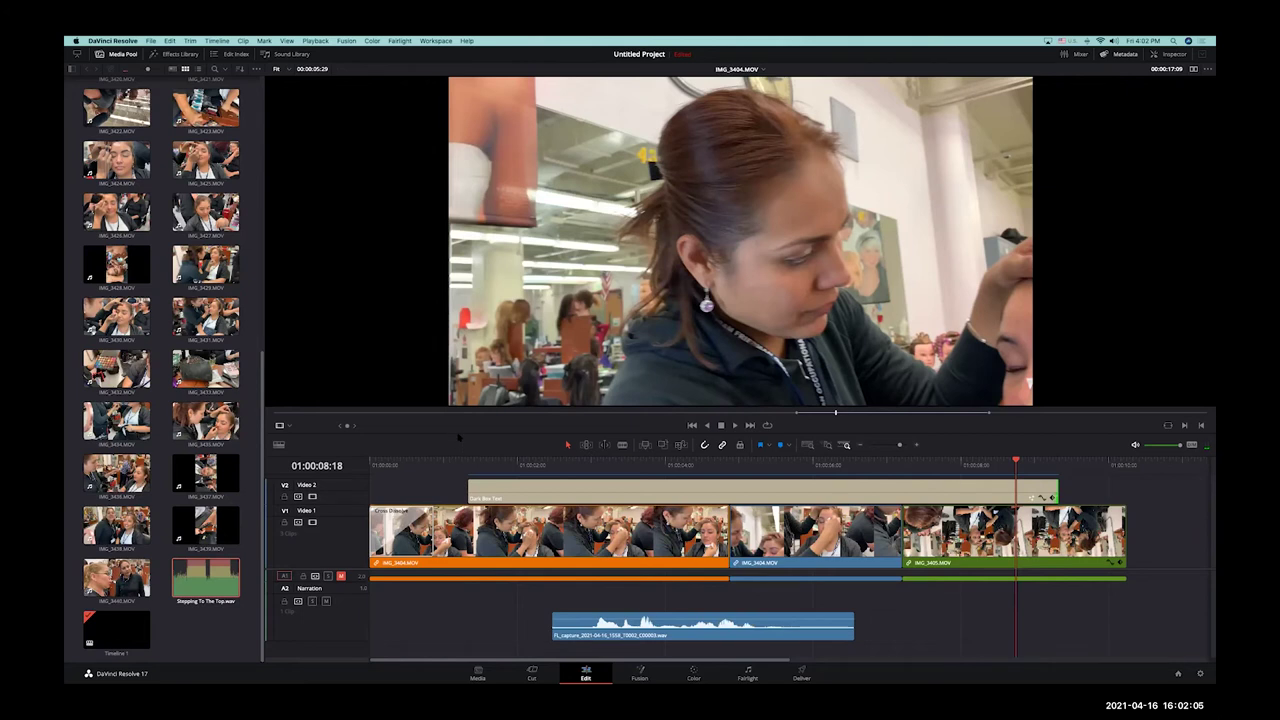
pyautogui.moveTo(457, 411); pyautogui.dragTo(482, 270)
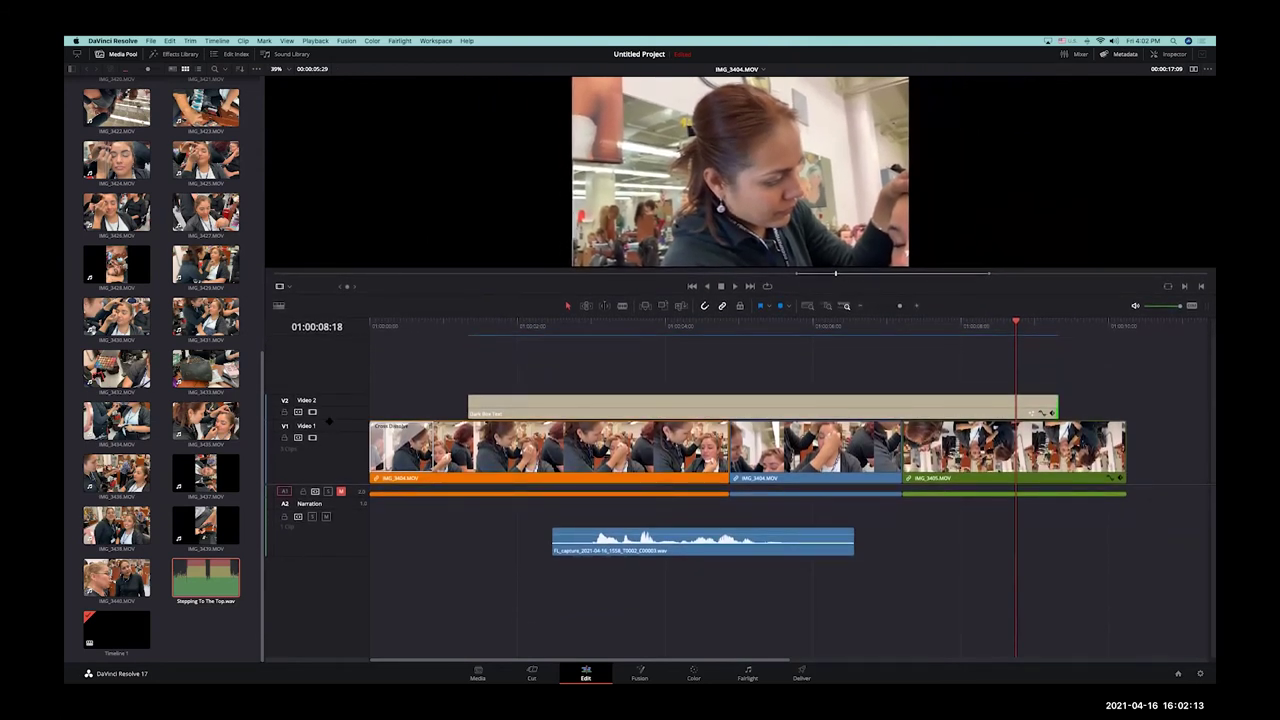
pyautogui.moveTo(329, 422); pyautogui.dragTo(331, 444)
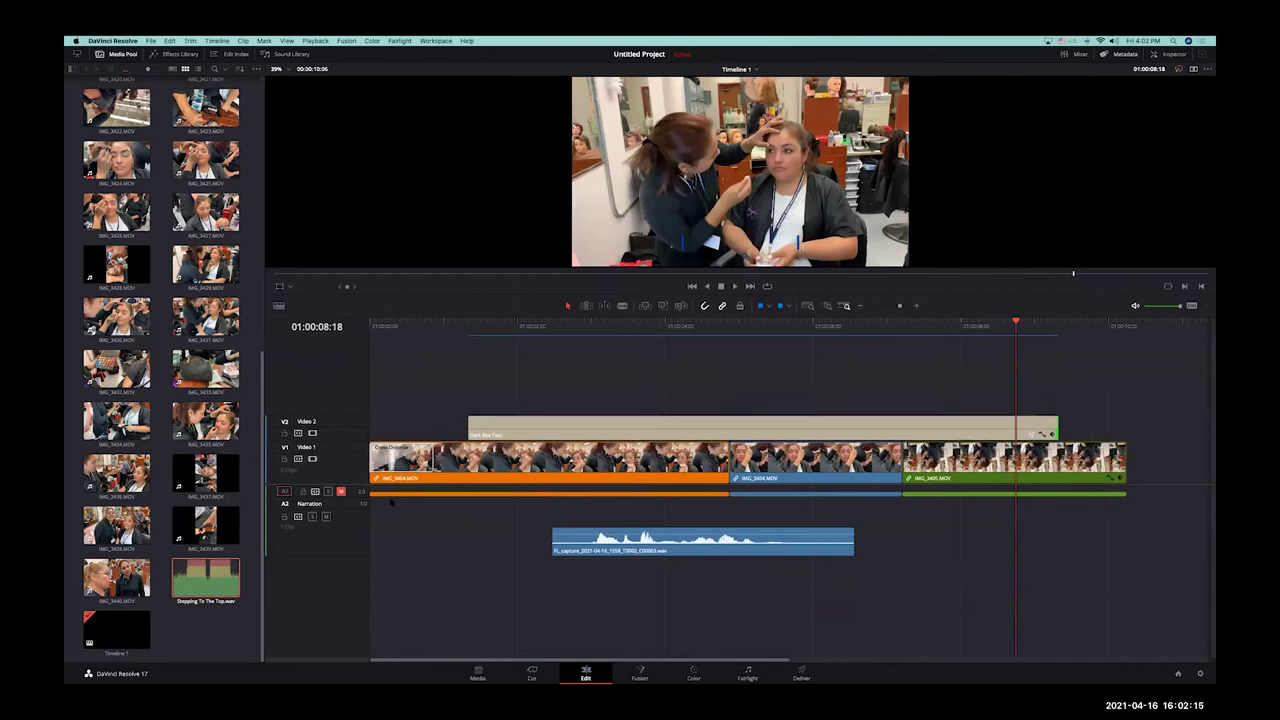
# Step: Preview the music file and drop it on a new Audio 3 track below the narration
pyautogui.doubleClick(206, 591)
pyautogui.moveTo(206, 591); pyautogui.dragTo(451, 616)
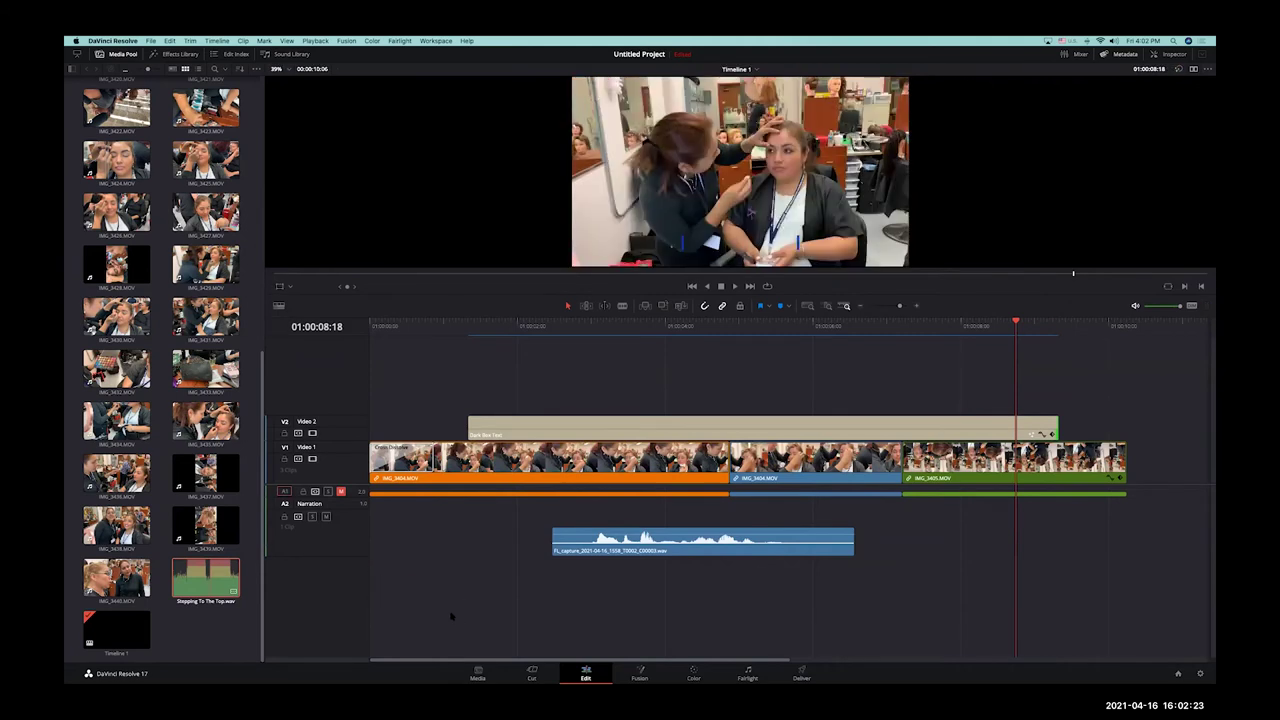
pyautogui.moveTo(232, 588); pyautogui.dragTo(513, 570)
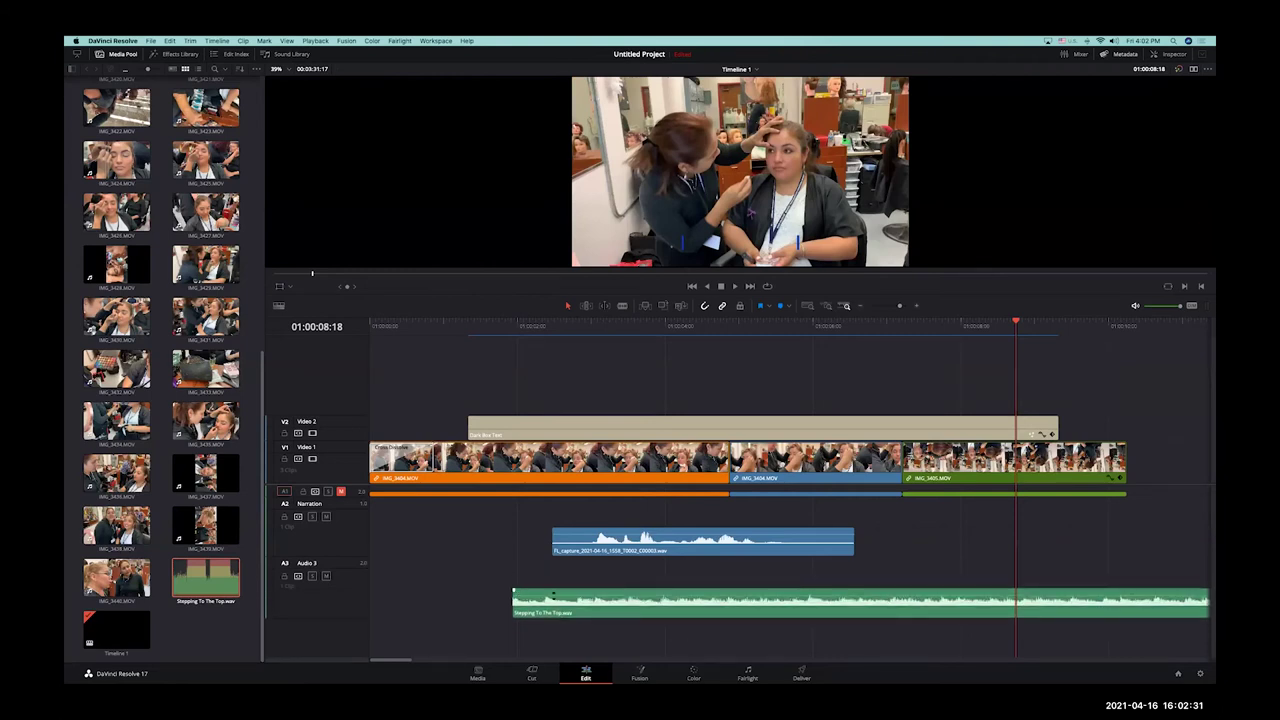
# Step: Move the Audio 3 music clip to the timeline start, add a short fade-in, and play it
pyautogui.moveTo(576, 614); pyautogui.dragTo(451, 605)
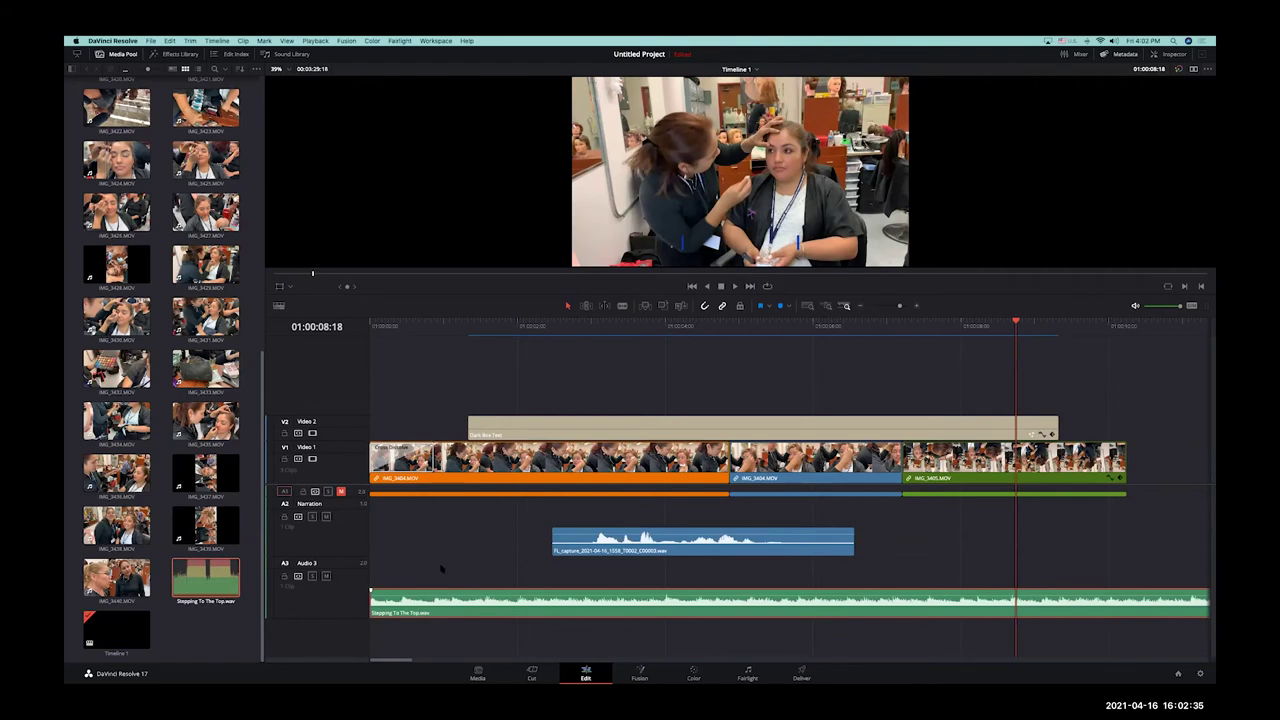
pyautogui.moveTo(500, 326); pyautogui.dragTo(370, 326)
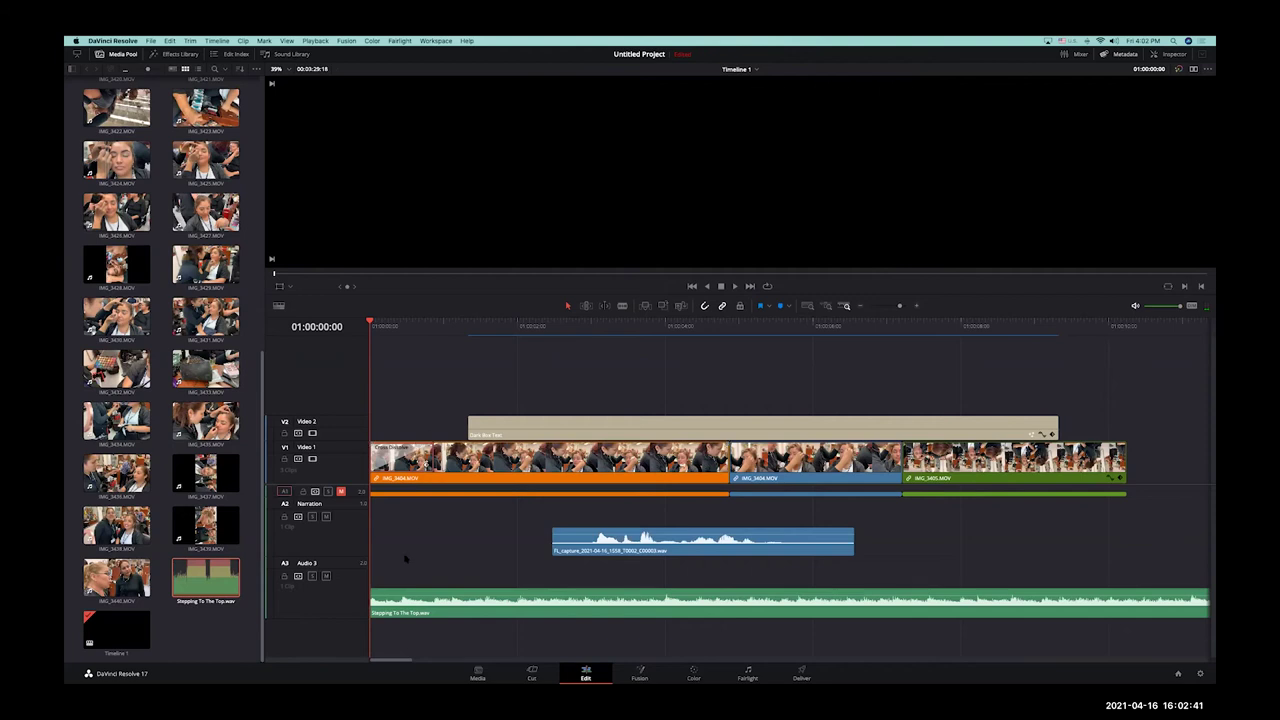
pyautogui.moveTo(371, 593); pyautogui.dragTo(449, 592)
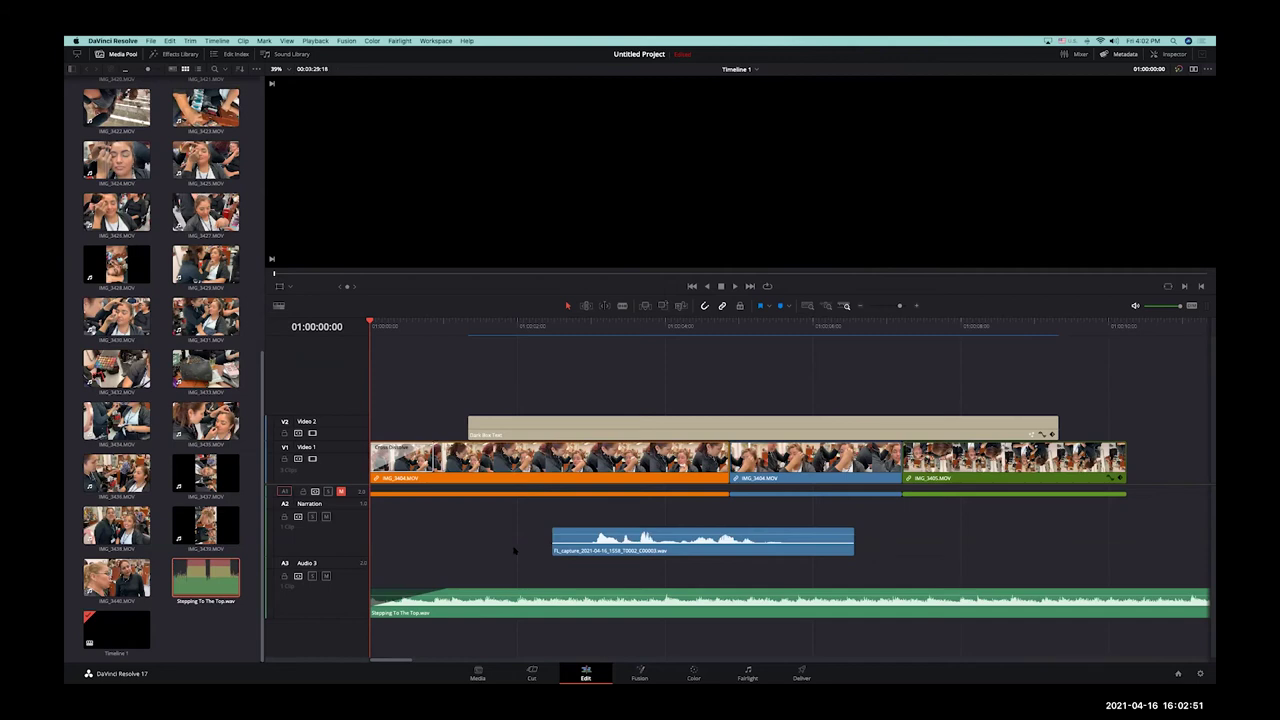
pyautogui.press('space')
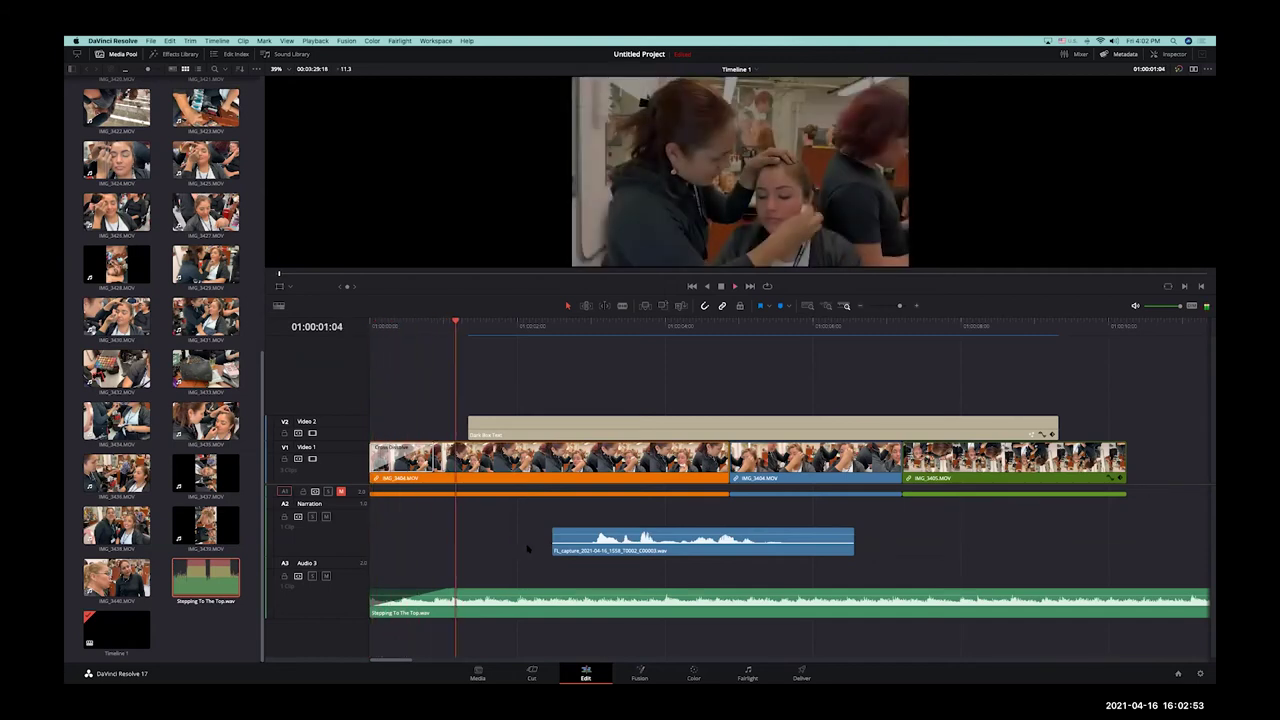
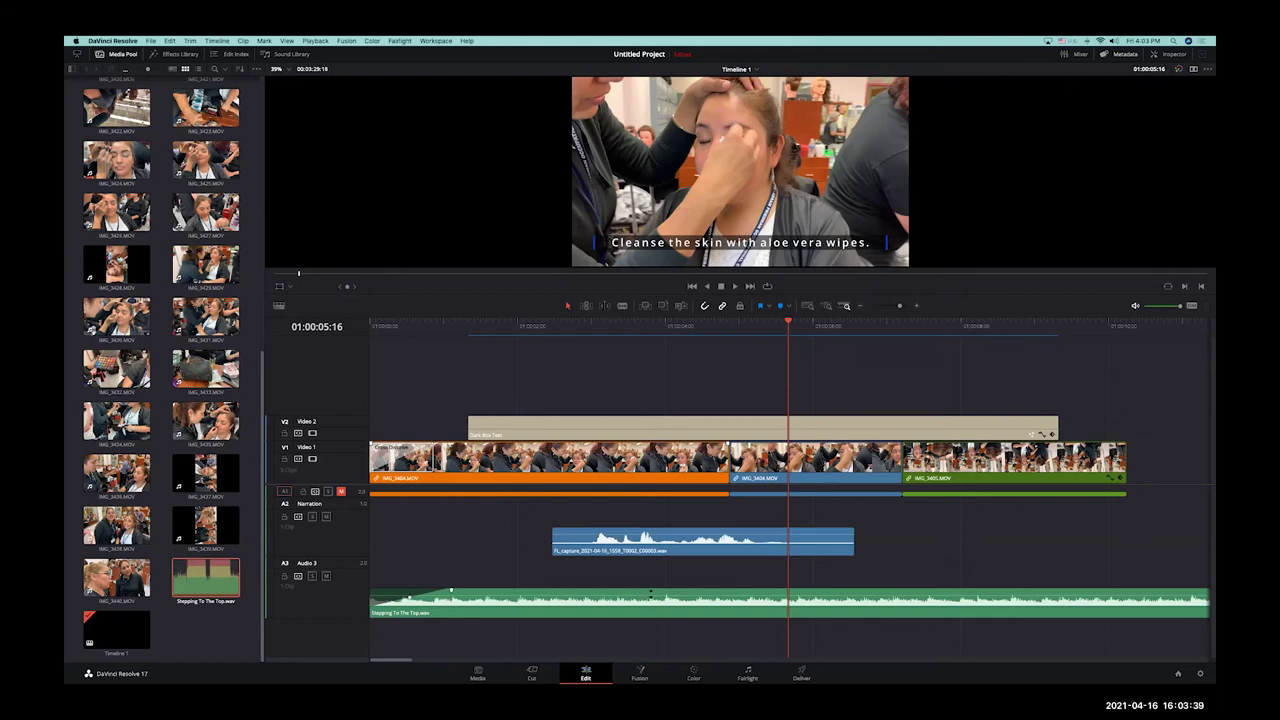
# Step: Enlarge the Audio 3 track and lower the Stepping To The Top music to about -21.65 dB
pyautogui.moveTo(650, 592); pyautogui.dragTo(646, 597)
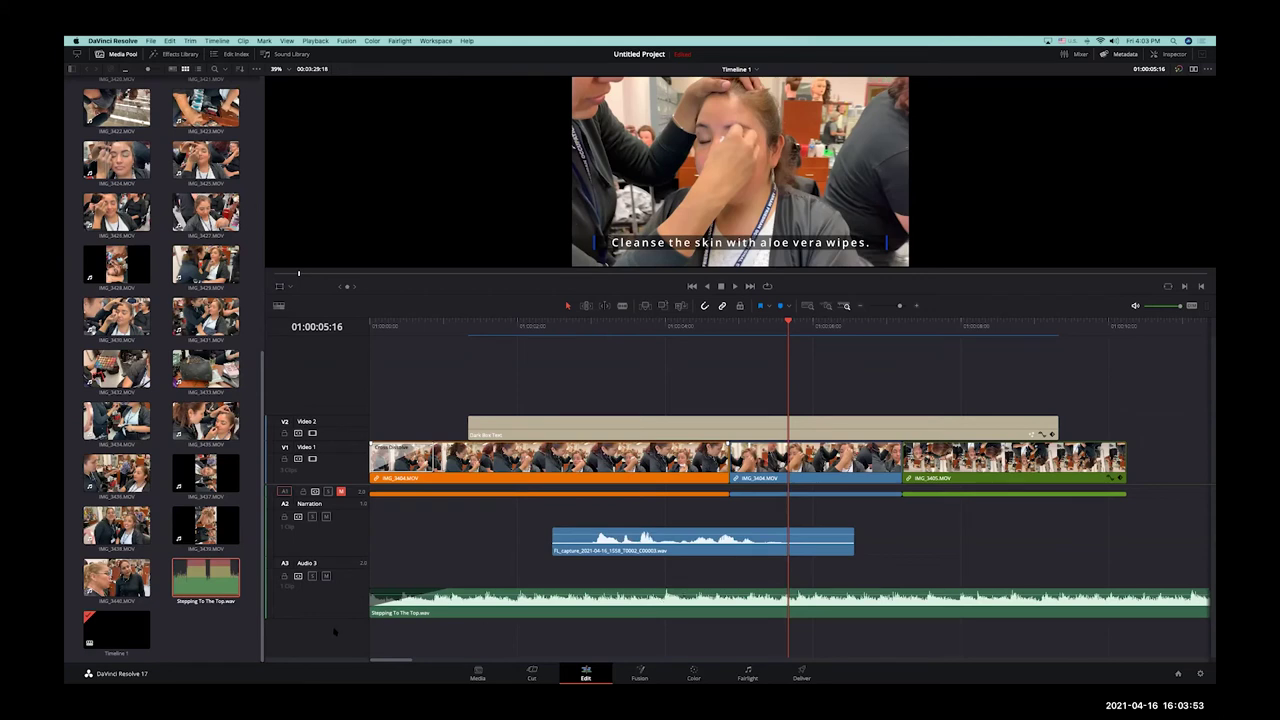
pyautogui.moveTo(339, 620); pyautogui.dragTo(342, 648)
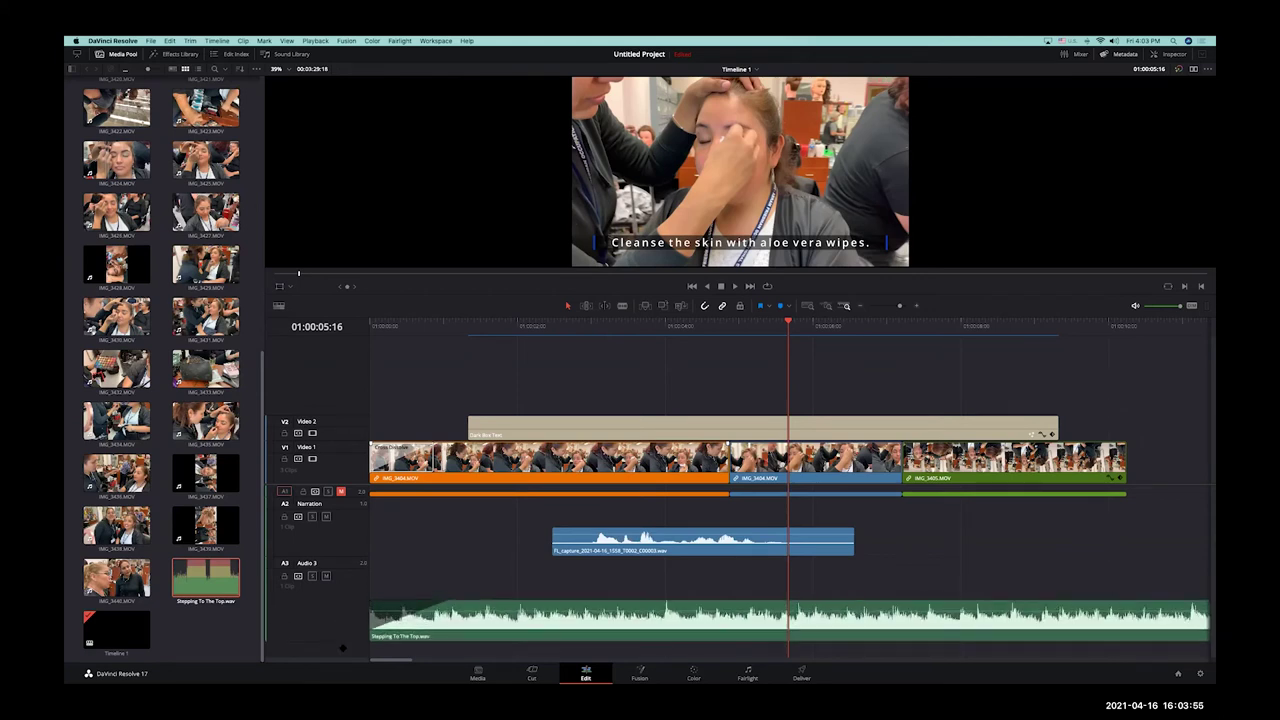
pyautogui.click(585, 615)
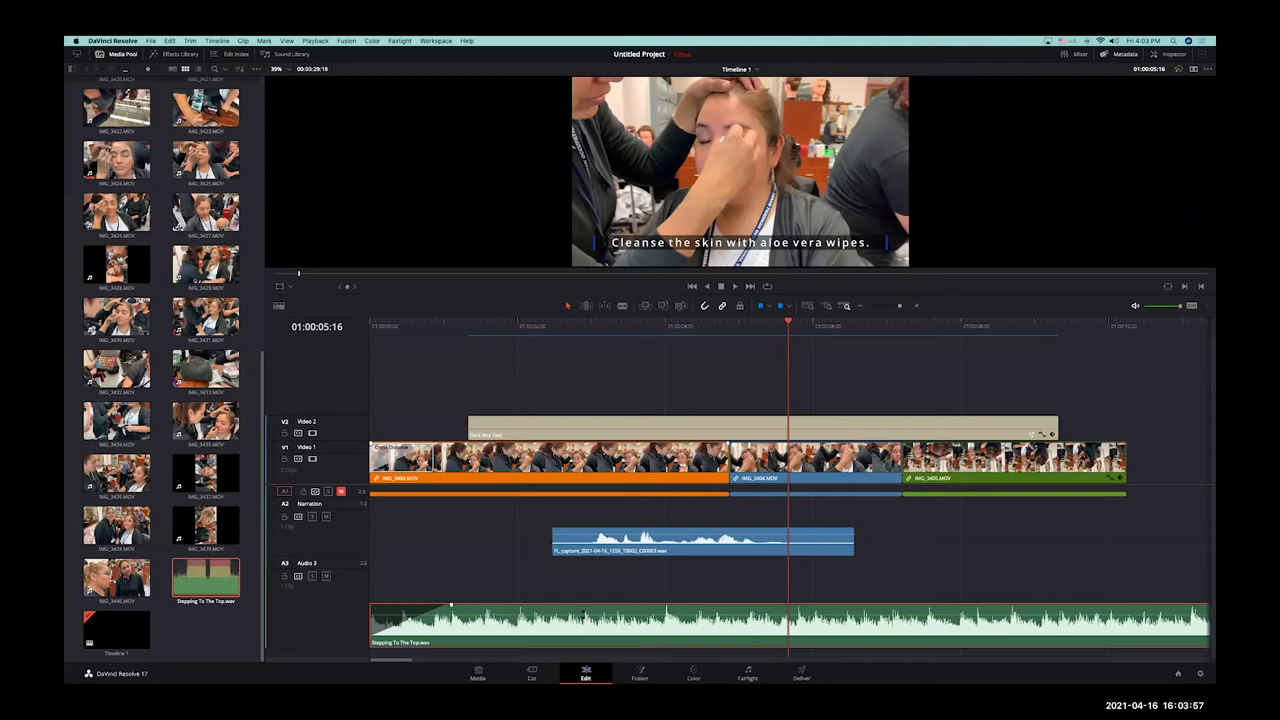
pyautogui.moveTo(585, 615); pyautogui.dragTo(585, 621)
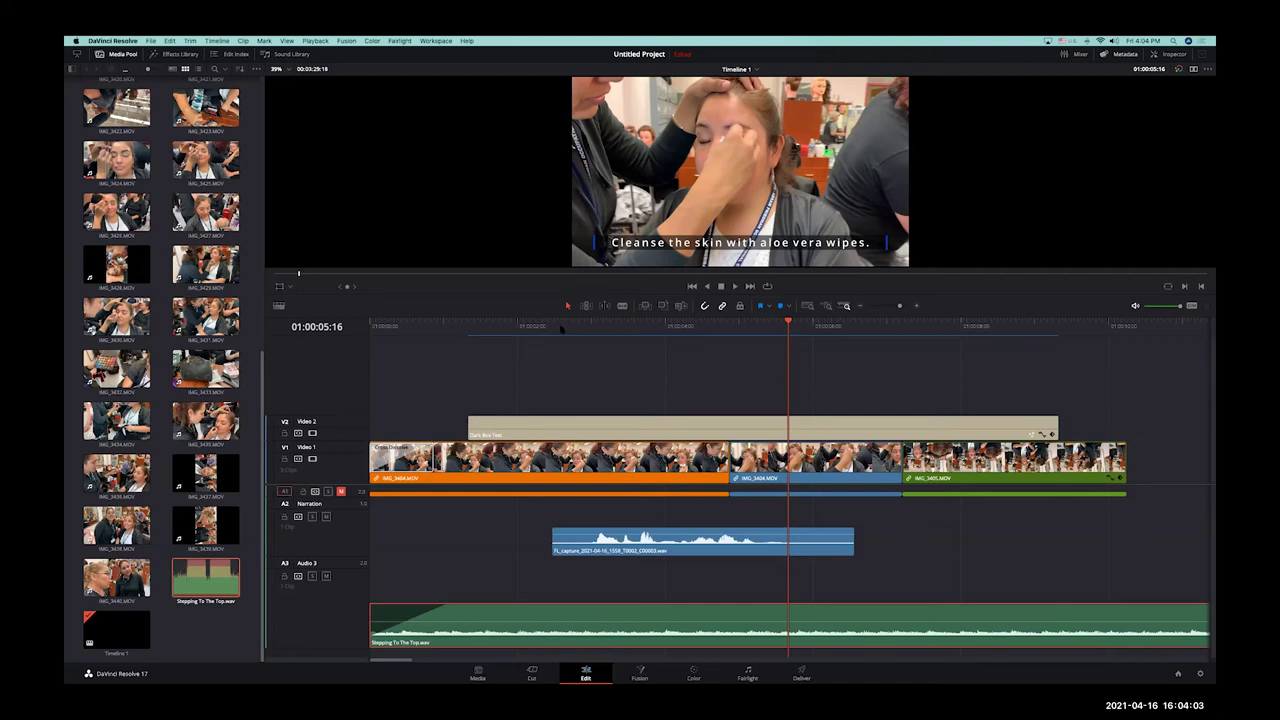
# Step: Play back from 01:00:02:14 to check the lowered music level
pyautogui.click(561, 327)
pyautogui.press('space')
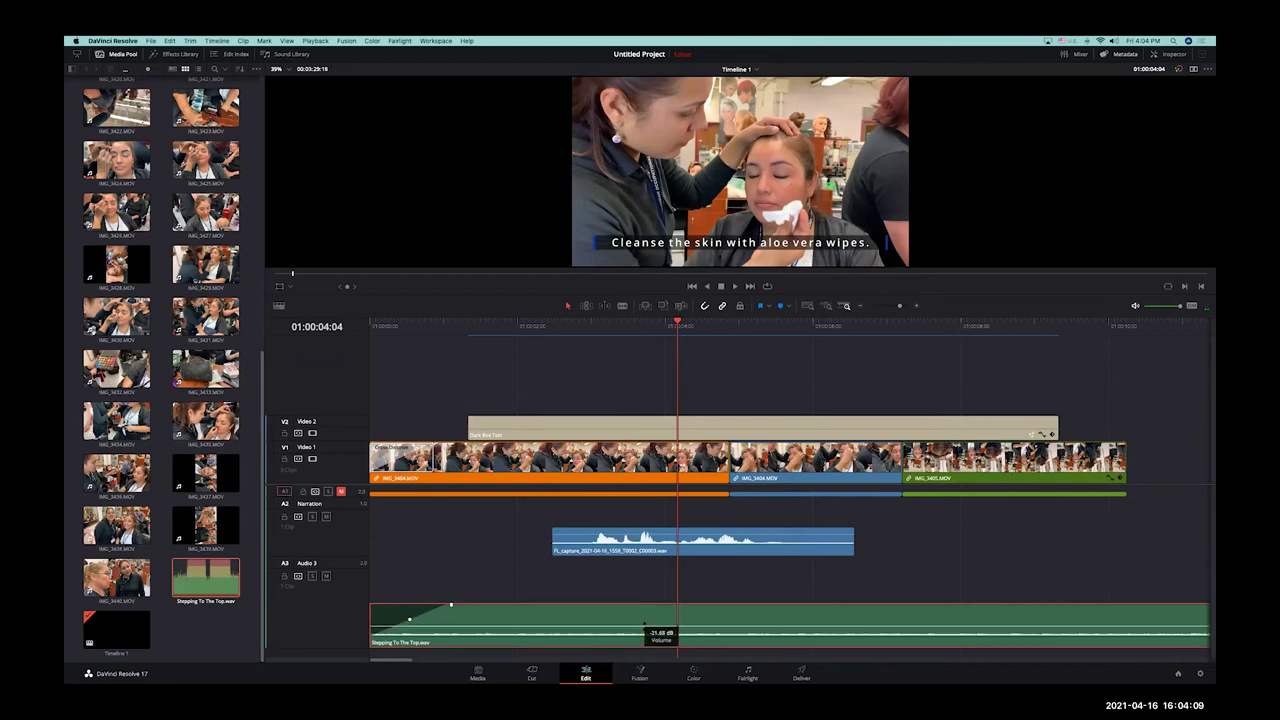
pyautogui.click(540, 327)
pyautogui.press('space')
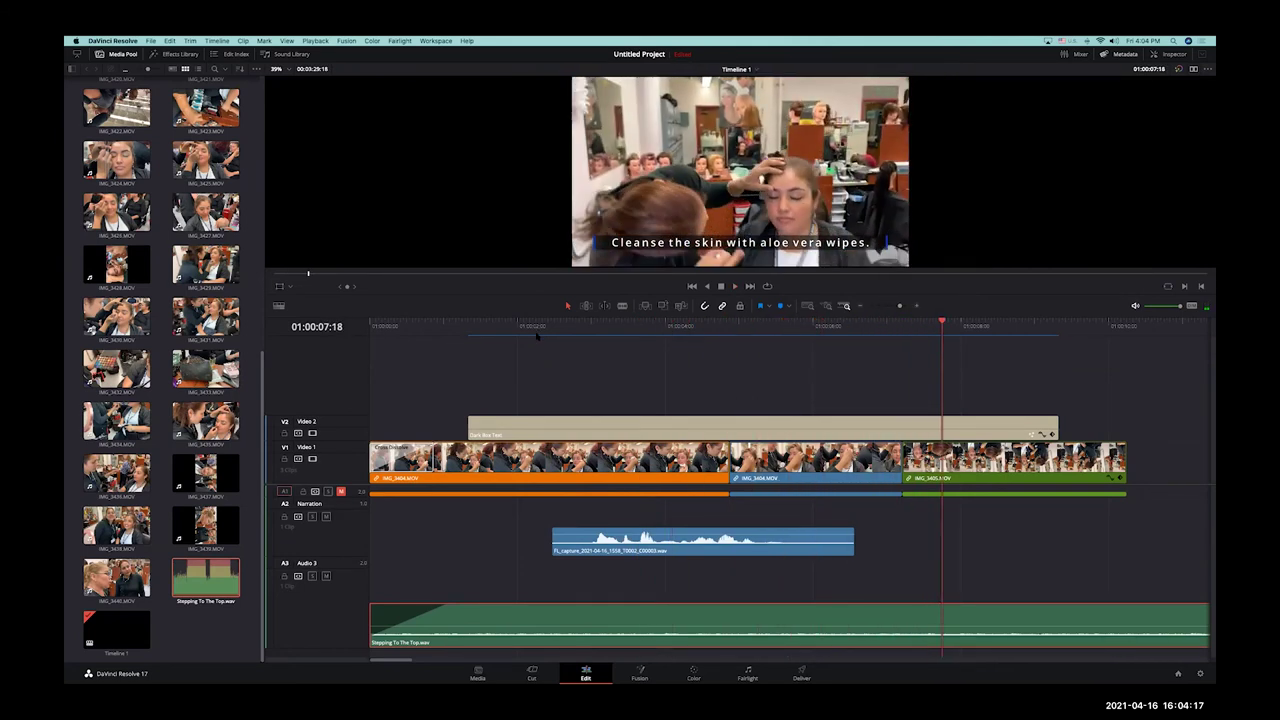
# Step: Trim the music clip to end with the video and fit the edit to the timeline
pyautogui.hotkey('shift', 'z')
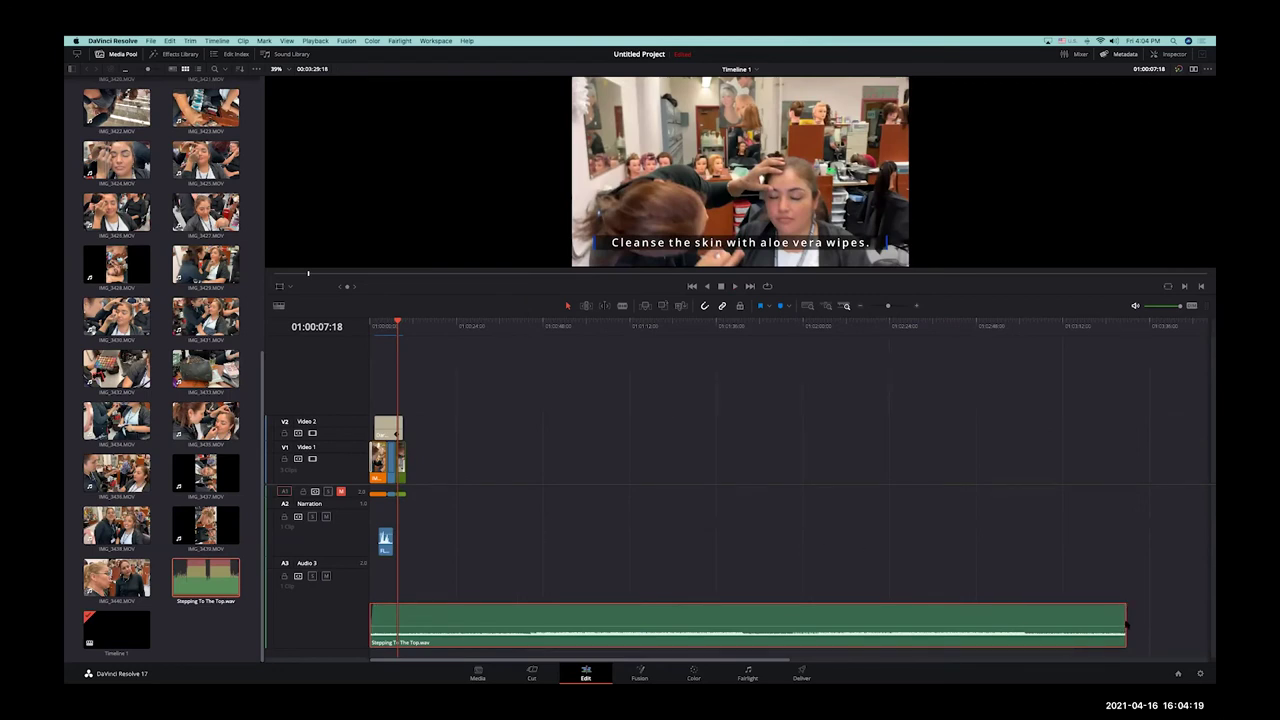
pyautogui.moveTo(1126, 625); pyautogui.dragTo(406, 625)
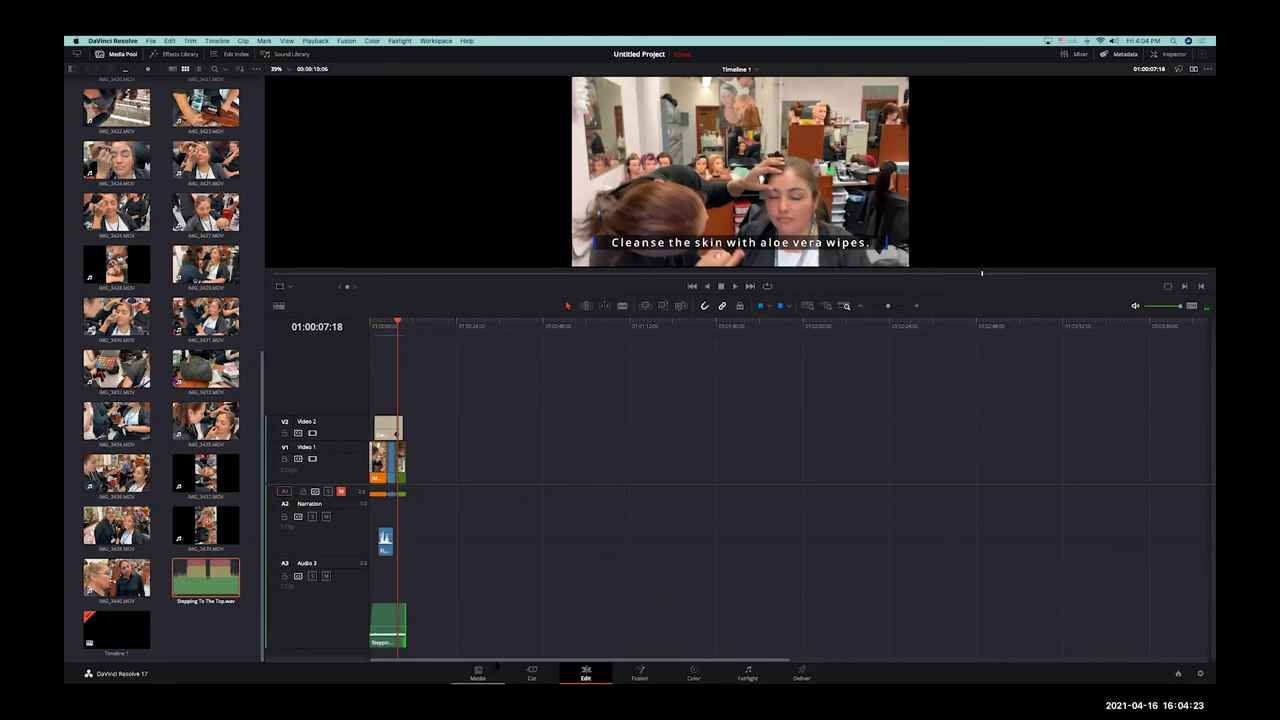
pyautogui.hotkey('shift', 'z')
# Step: Play the trimmed edit from the start, then switch to the Color page
pyautogui.moveTo(498, 327); pyautogui.dragTo(263, 355)
pyautogui.press('space')
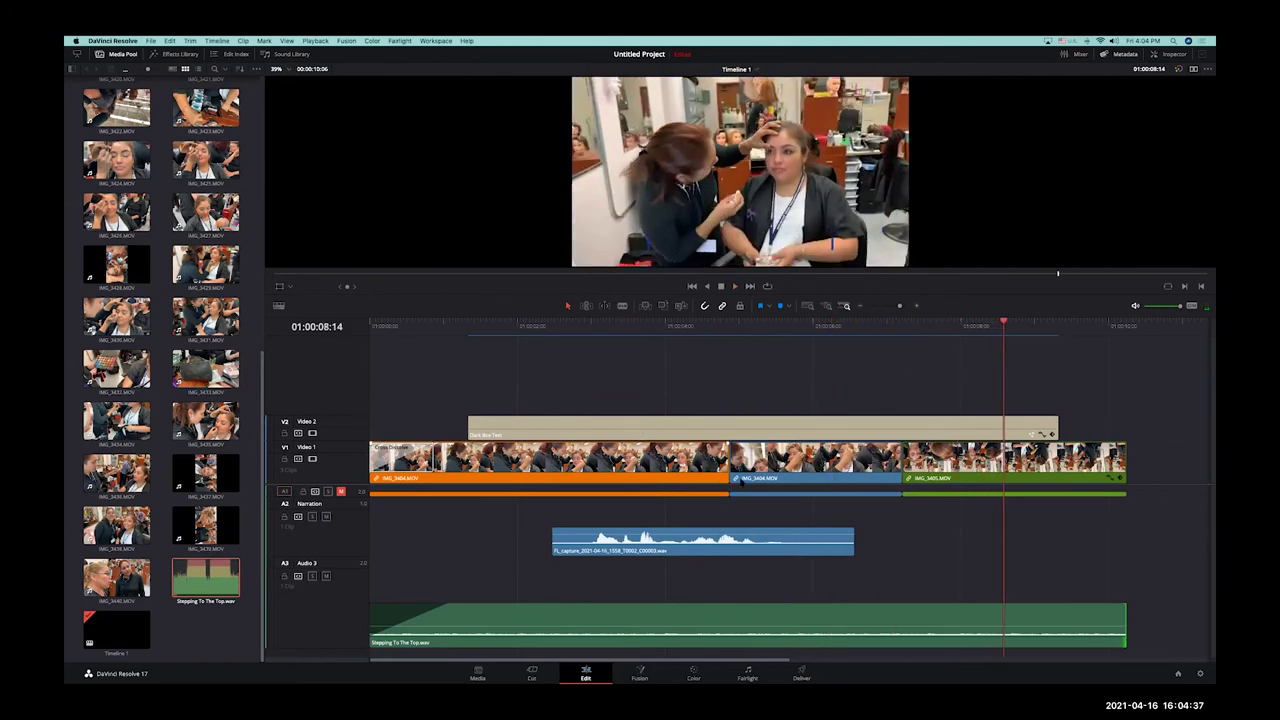
pyautogui.click(612, 330)
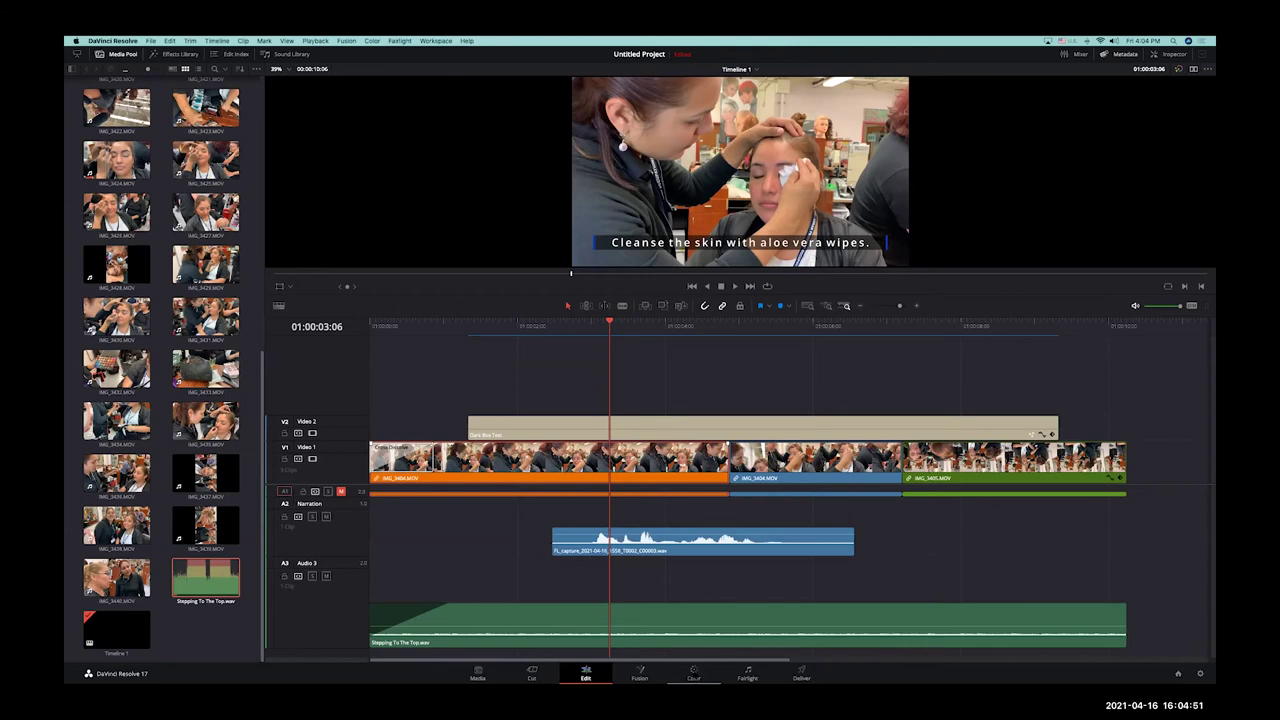
pyautogui.click(693, 672)
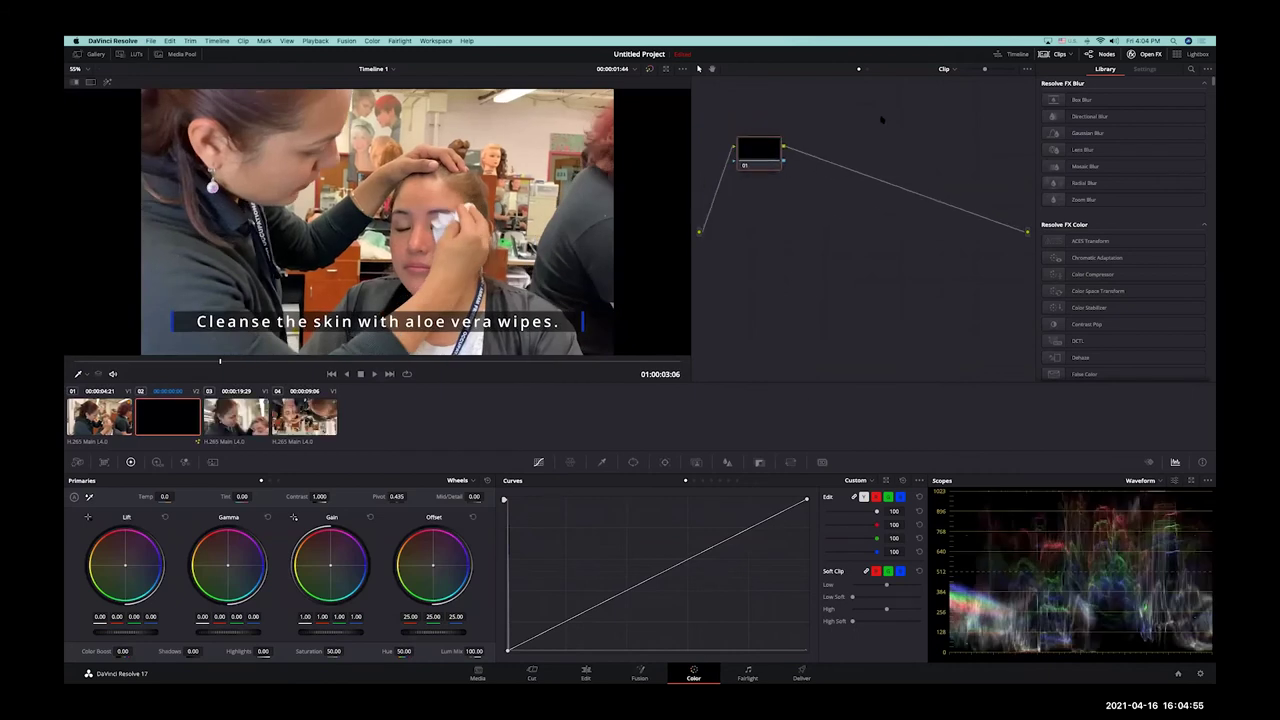
# Step: Close the Open FX library, select clip 01 for grading and reposition node 01
pyautogui.click(1131, 55)
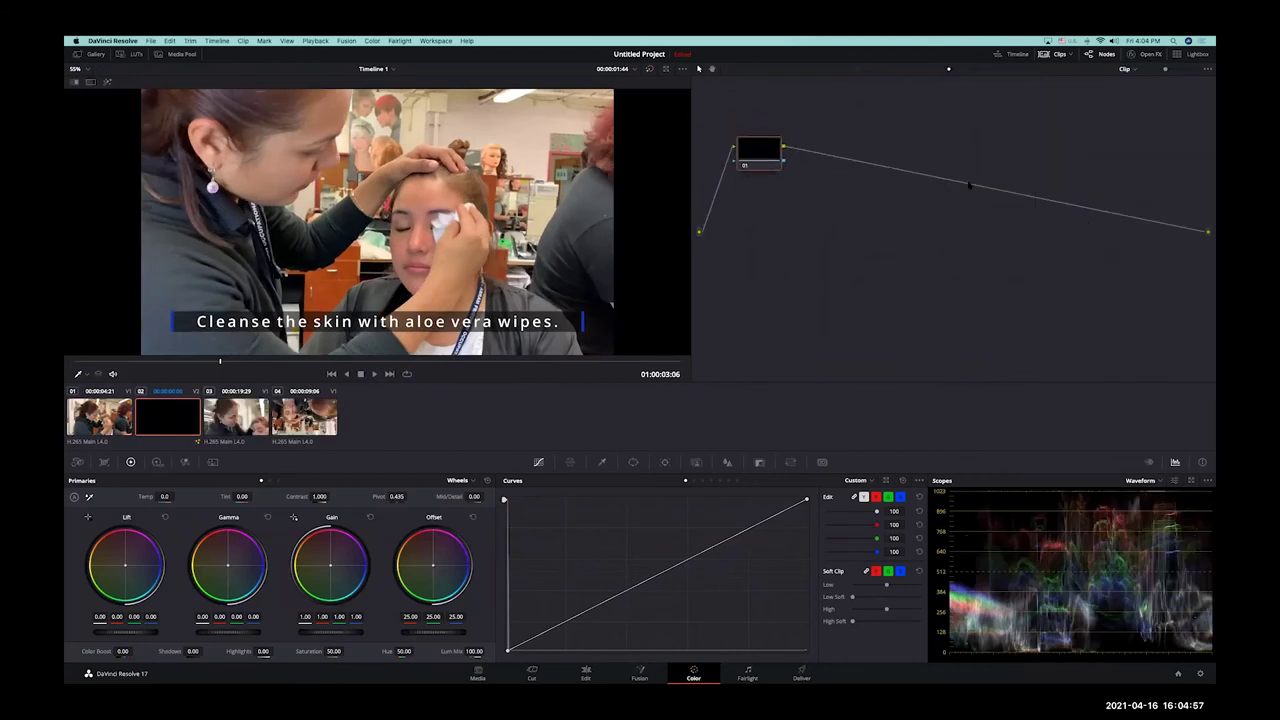
pyautogui.click(99, 416)
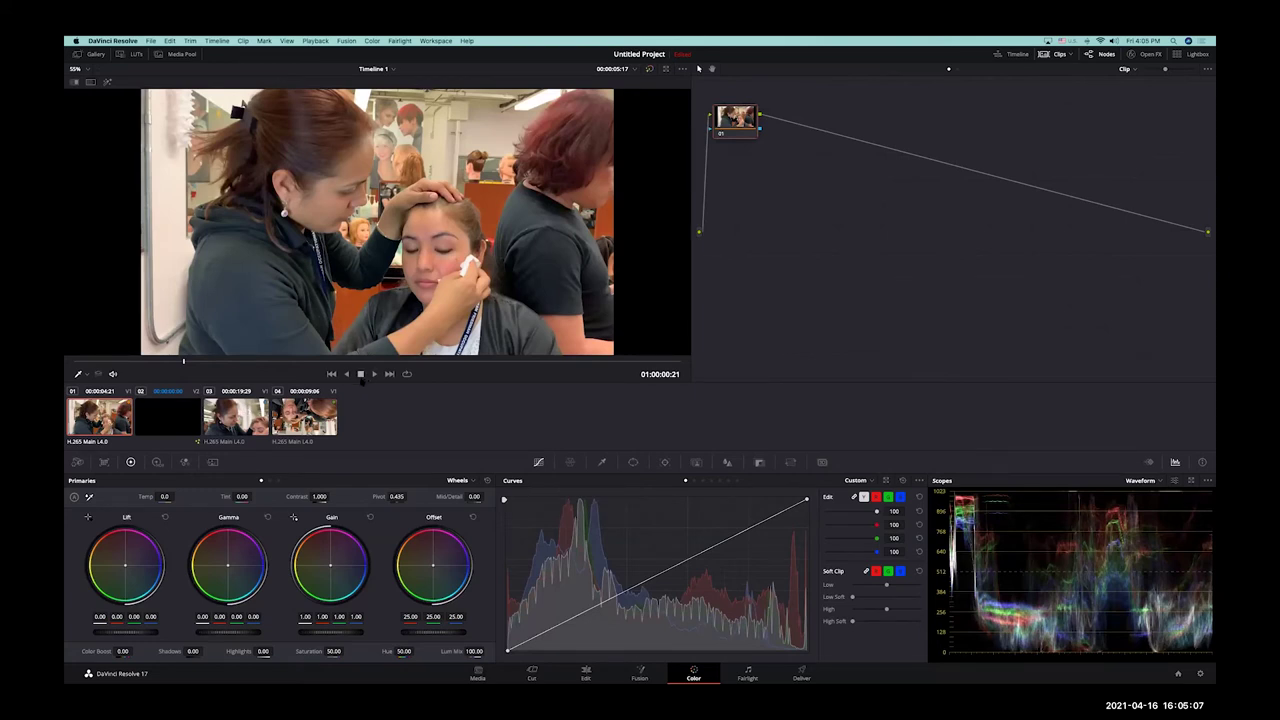
pyautogui.moveTo(731, 122); pyautogui.dragTo(762, 160)
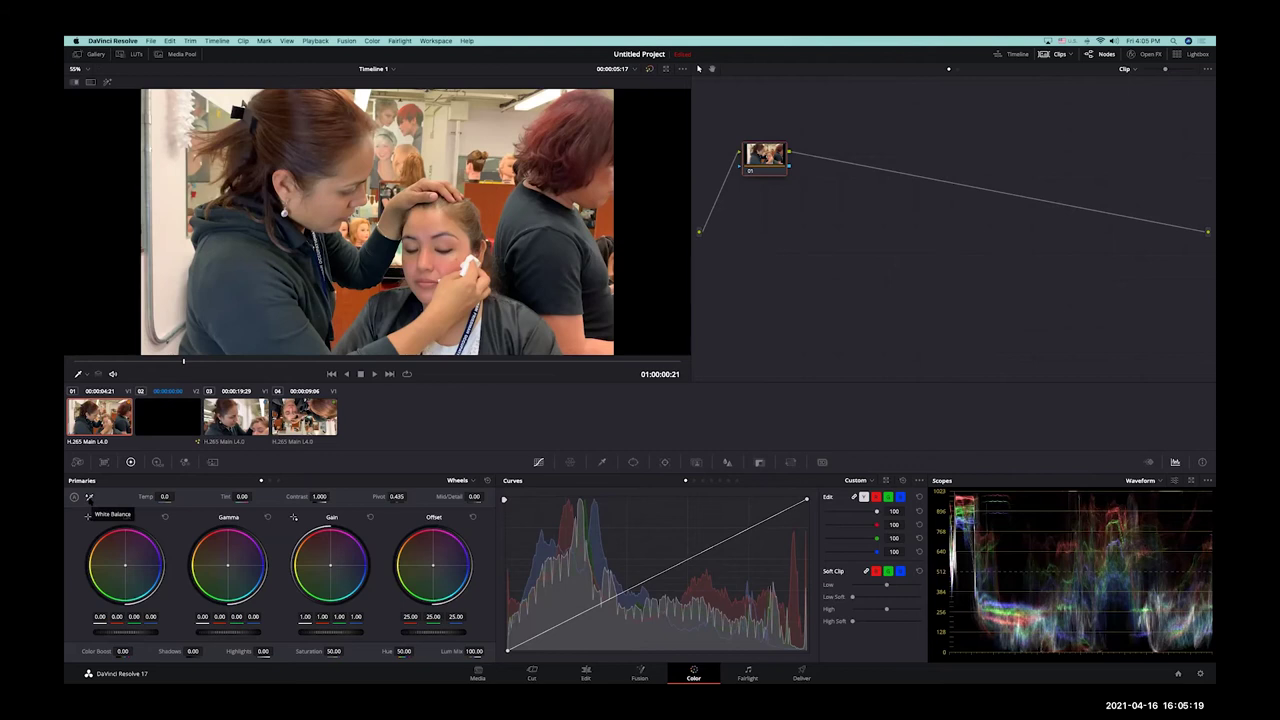
# Step: White-balance clip 01 from a white area in the viewer: Temp -805.8, Tint -15.99
pyautogui.click(88, 497)
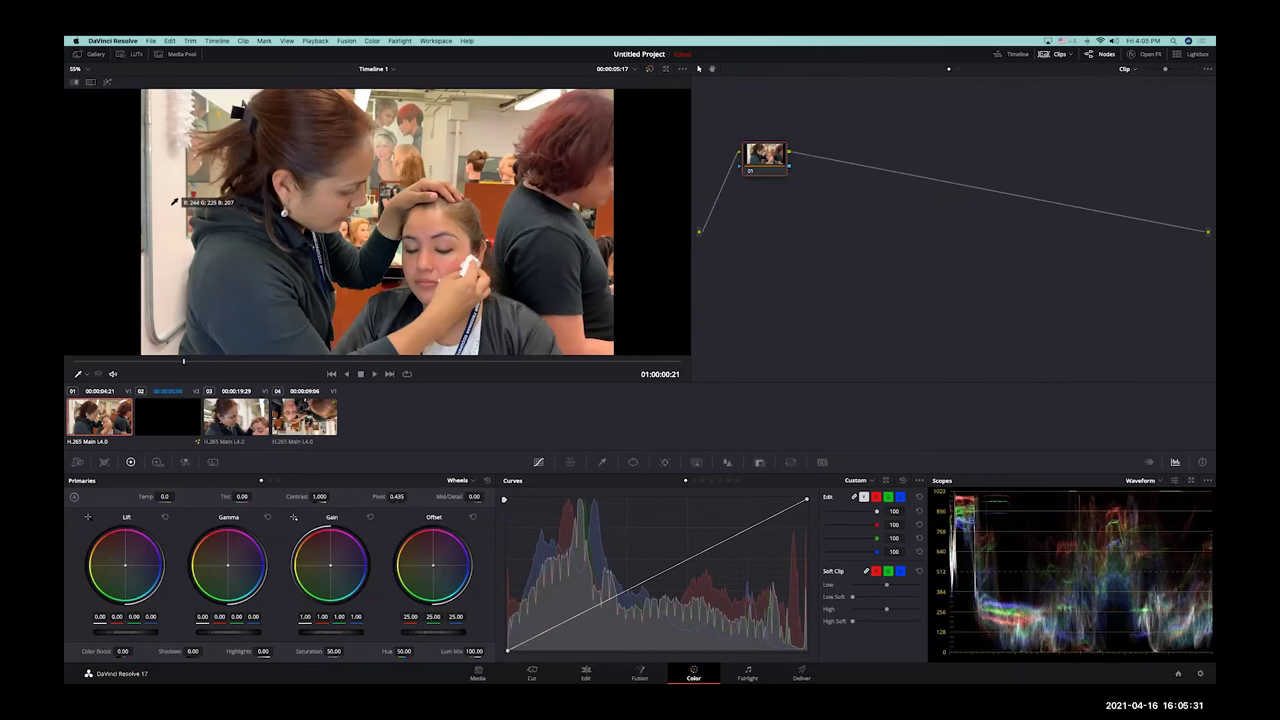
pyautogui.click(174, 200)
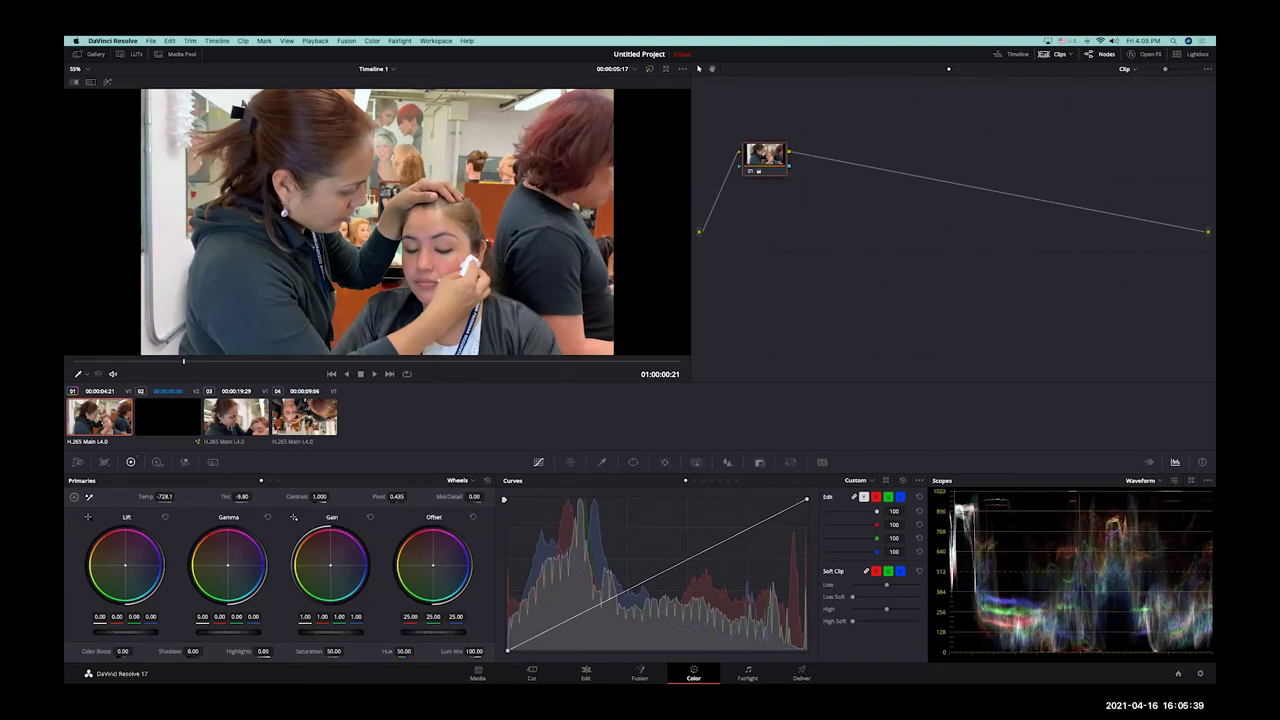
pyautogui.press('super+z')
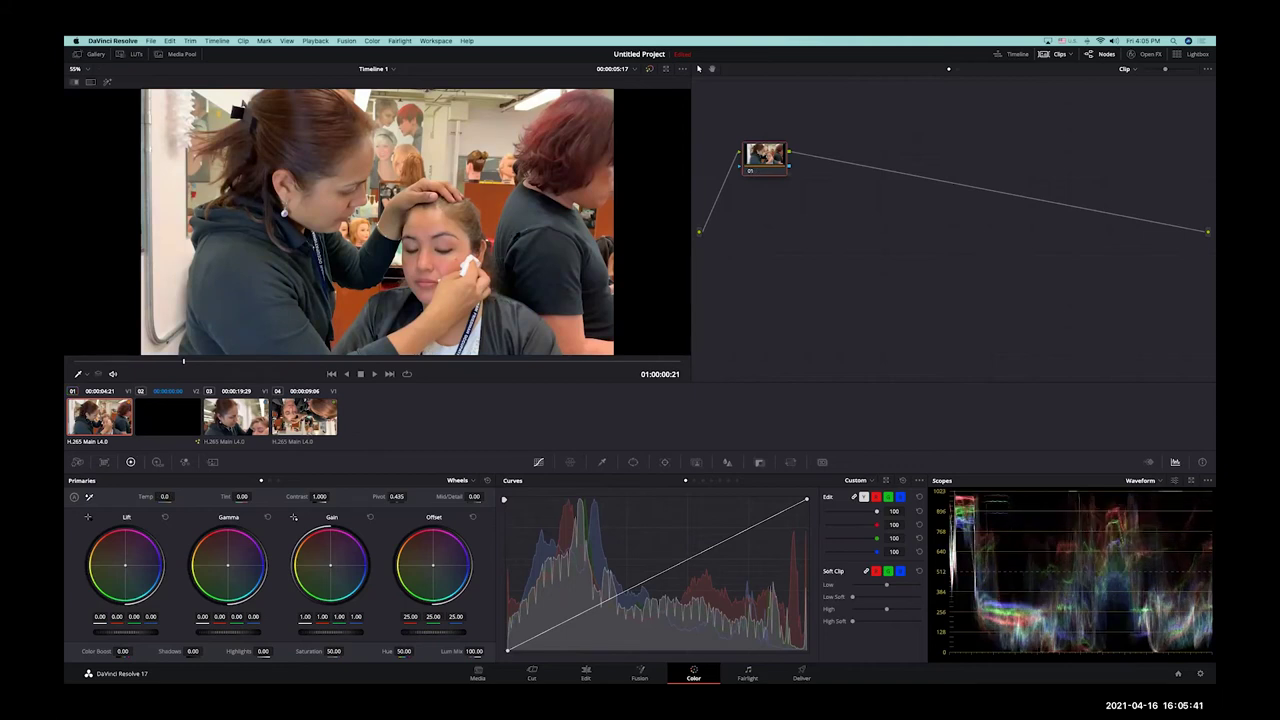
pyautogui.click(89, 497)
pyautogui.click(170, 216)
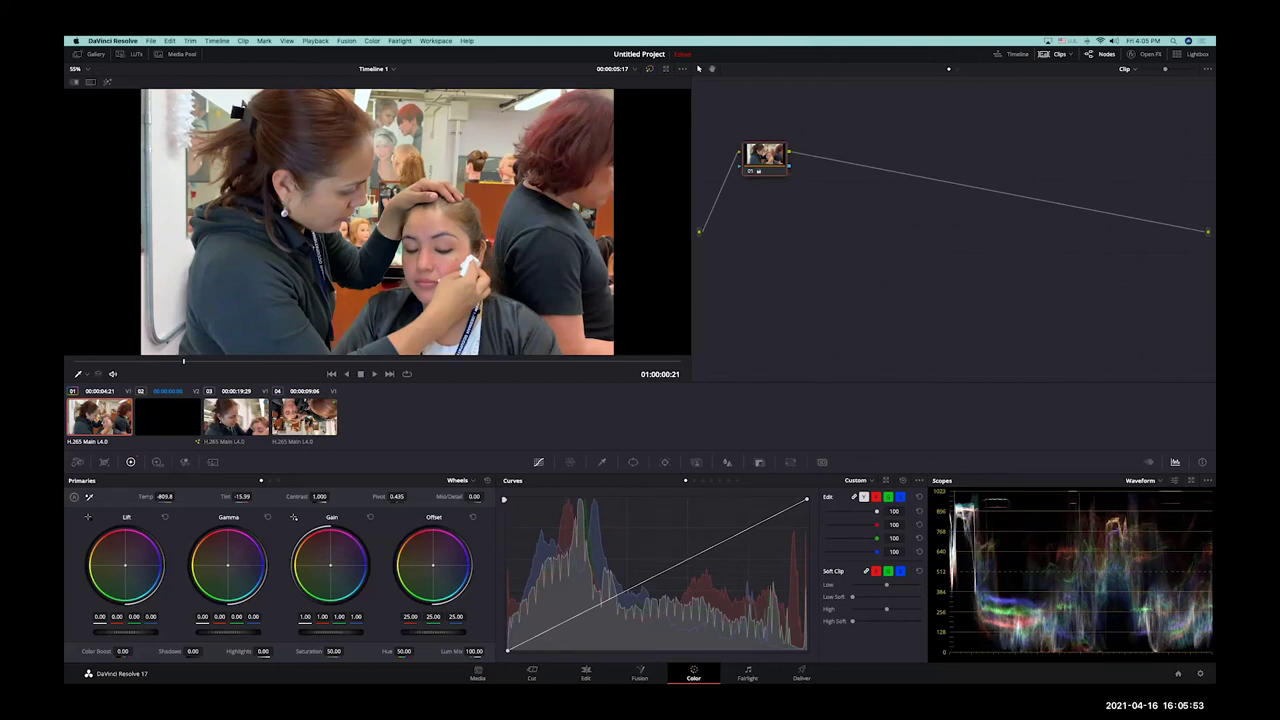
pyautogui.press('super+Tab')
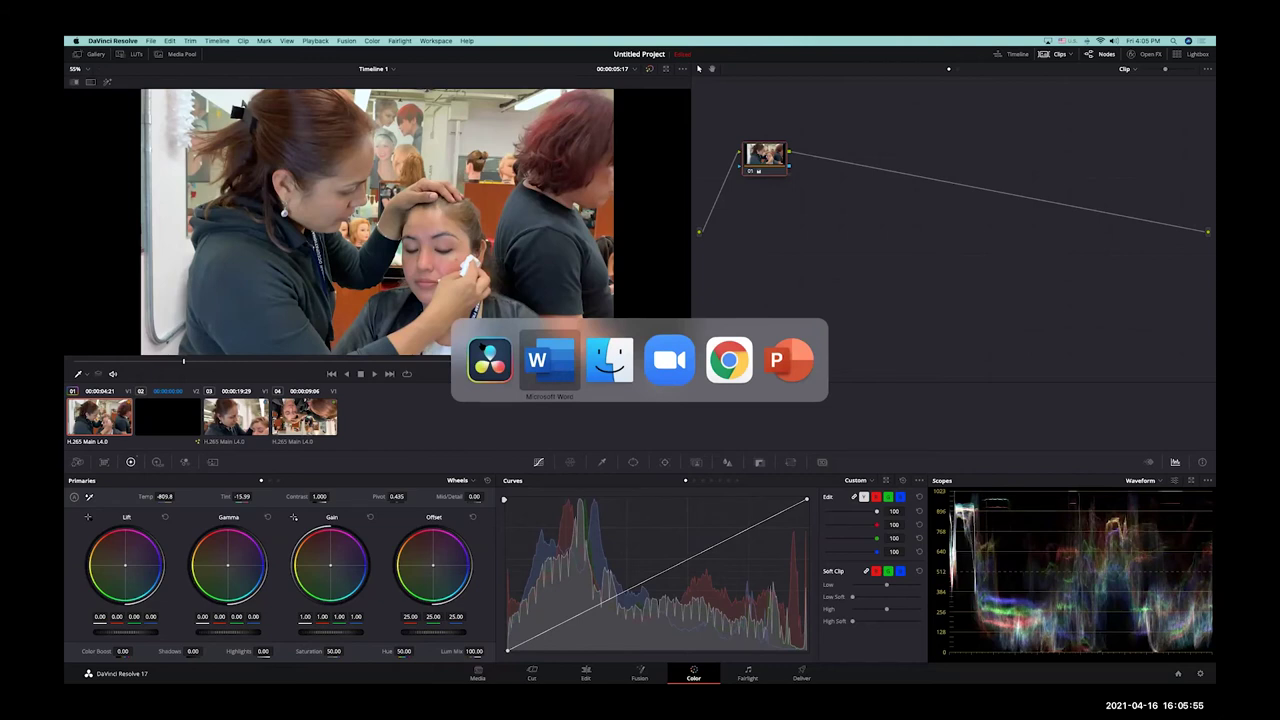
# Step: Browse the Resolve Color page in Chrome down to Primary Adjustment Controls, then return to Resolve
pyautogui.press('super+Tab')
pyautogui.press('super+Tab')
pyautogui.press('super+Tab')
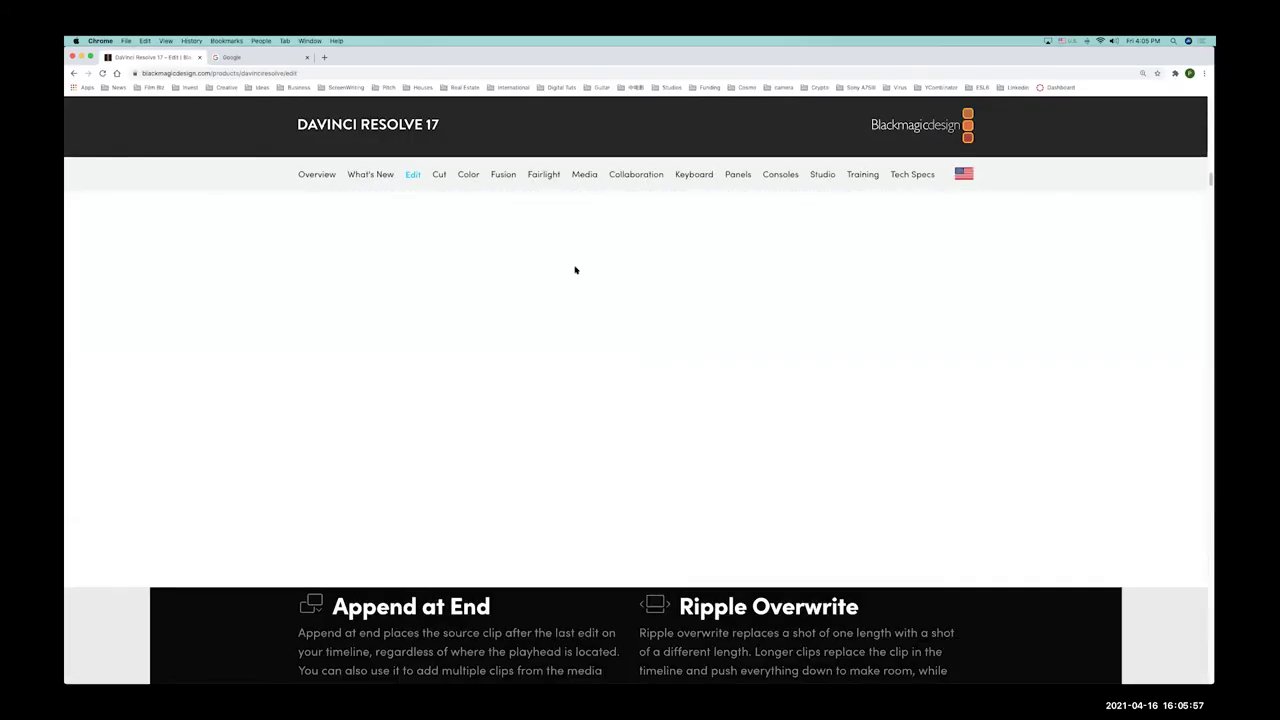
pyautogui.click(468, 176)
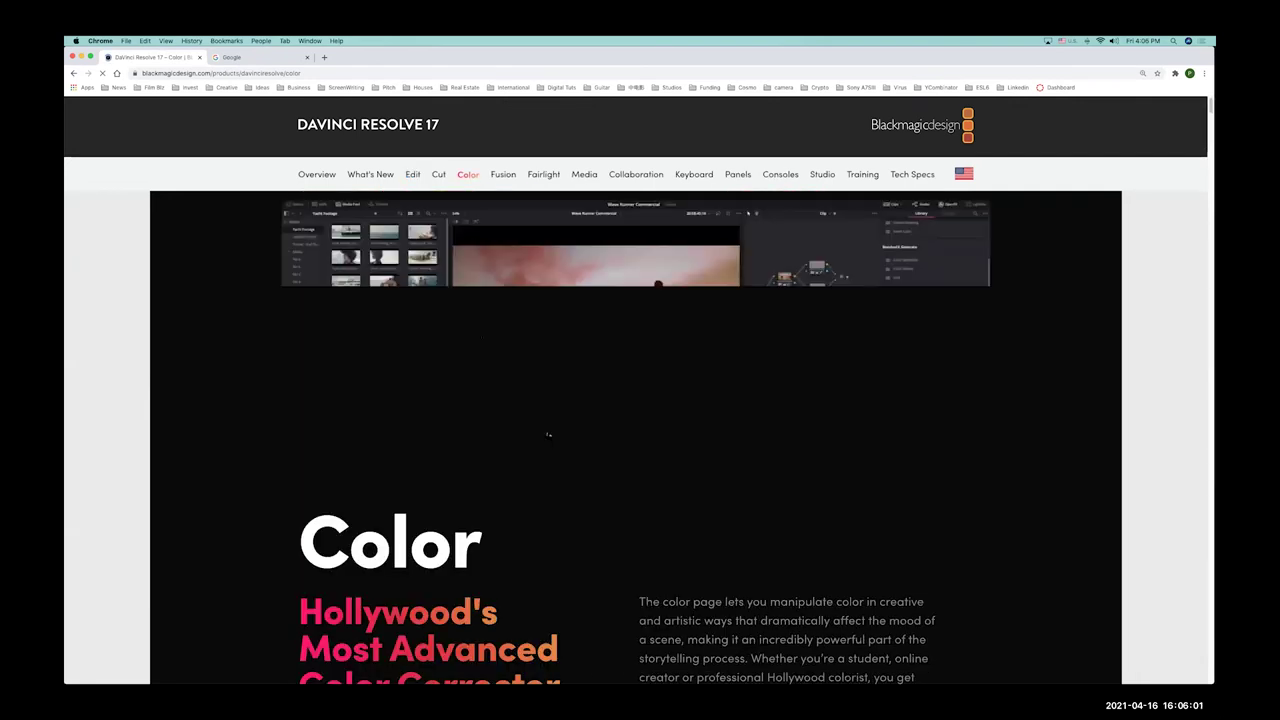
pyautogui.scroll(-20, 548, 434)
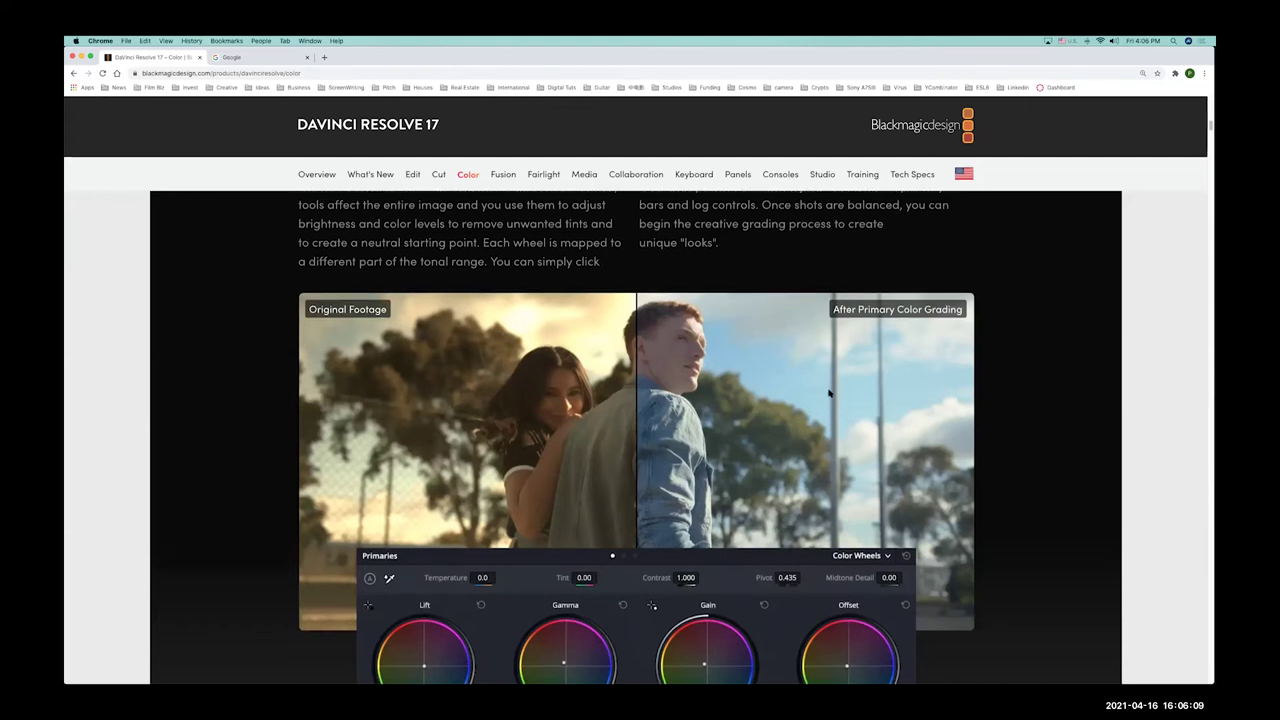
pyautogui.scroll(-10, 830, 396)
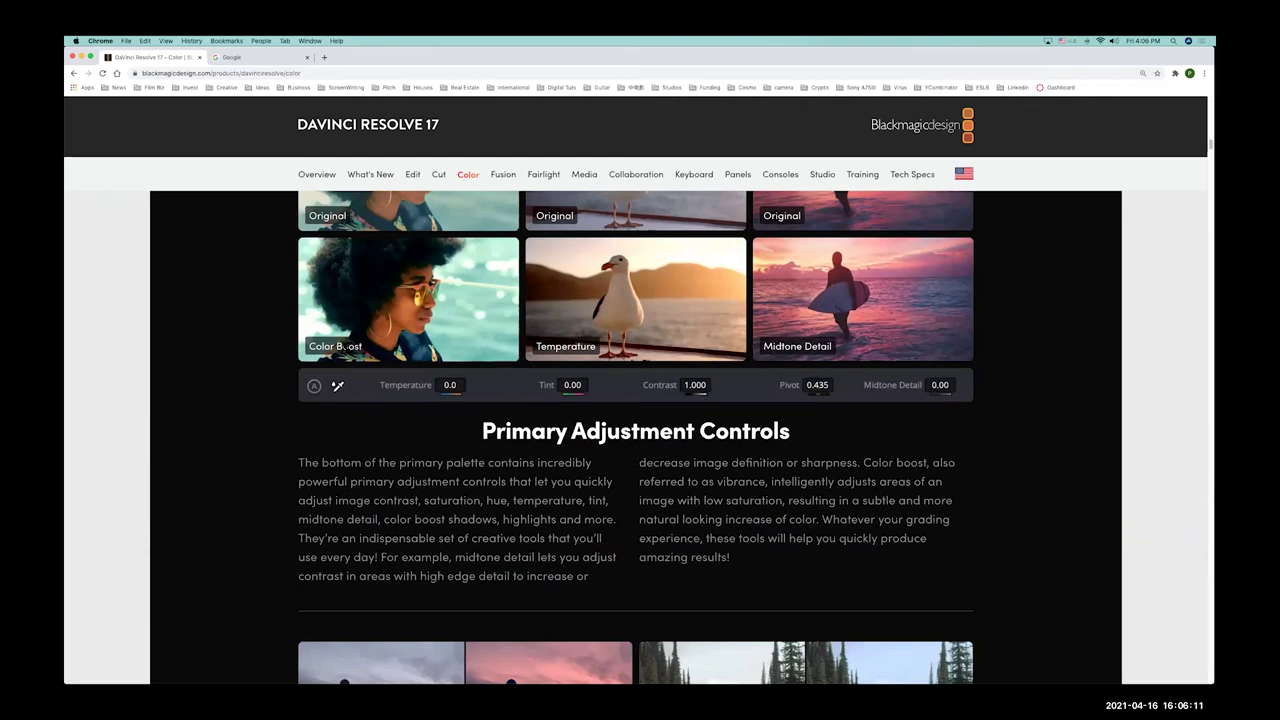
pyautogui.press('super+Tab')
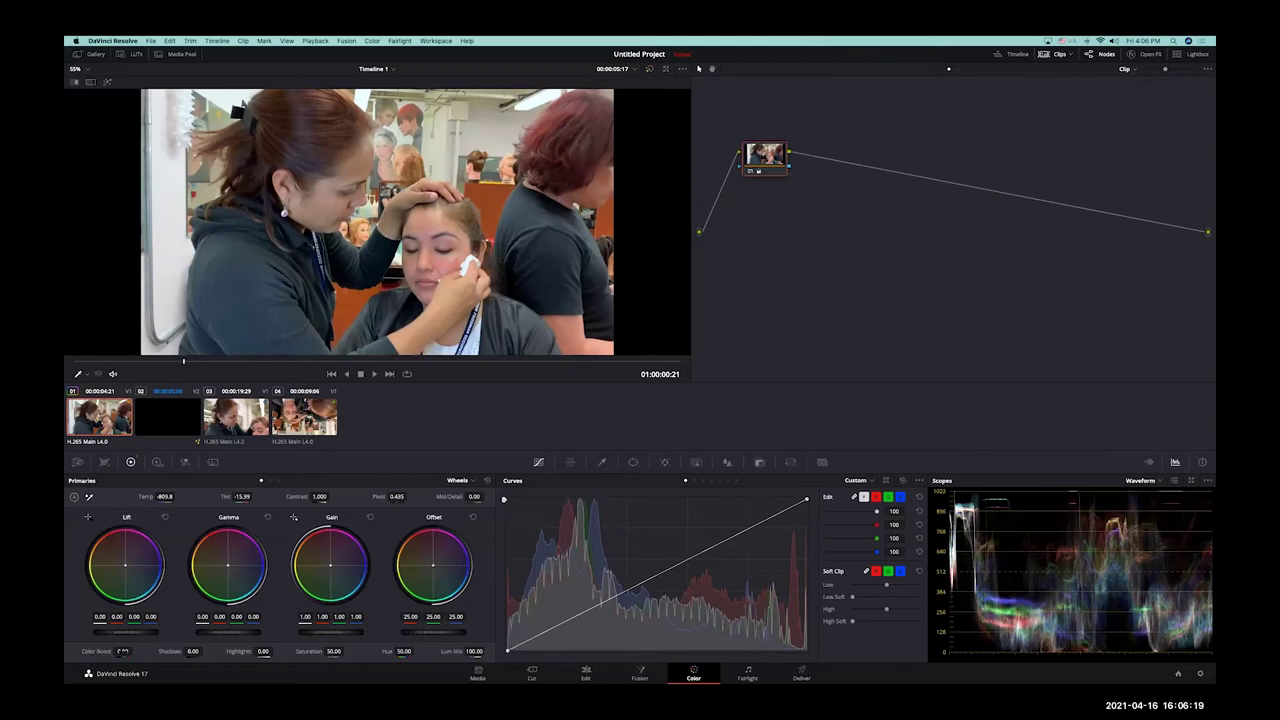
# Step: Try Color Boost values from negative to maximum on clip 01, then reset it to 0.00
pyautogui.moveTo(122, 651); pyautogui.dragTo(134, 651)
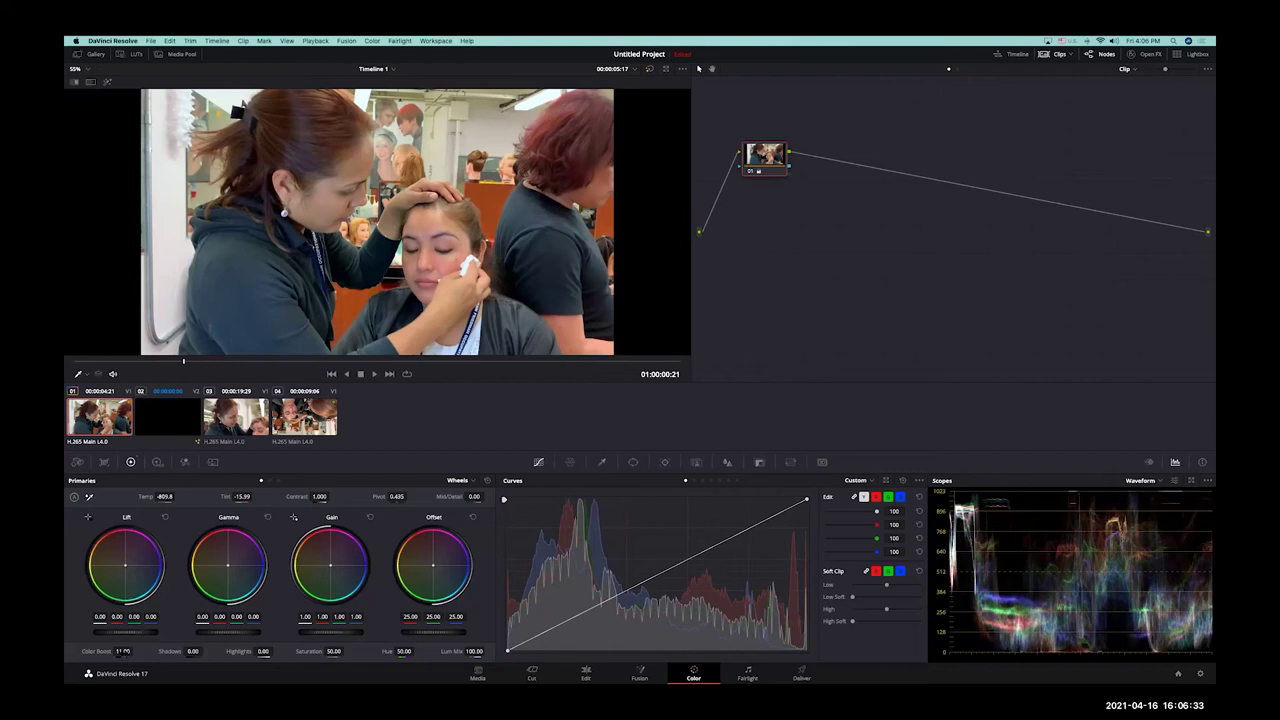
pyautogui.moveTo(122, 656); pyautogui.dragTo(136, 651)
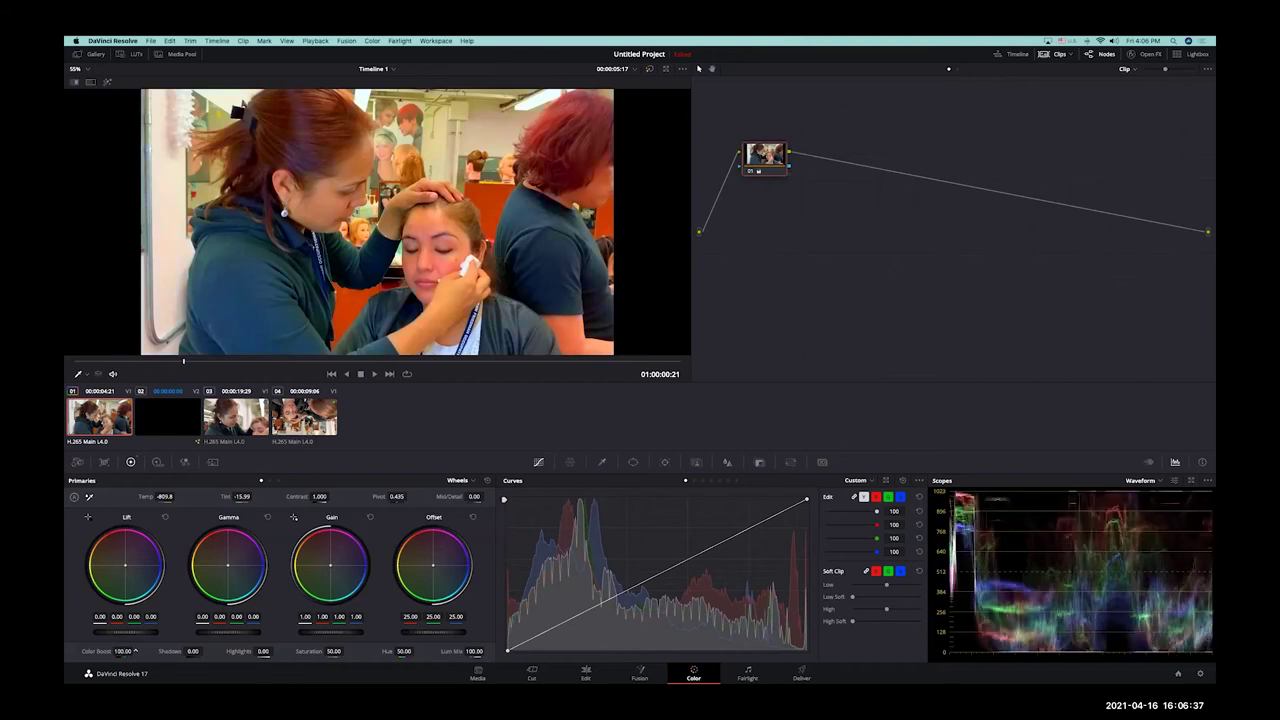
pyautogui.moveTo(135, 651)
pyautogui.mouseDown()
pyautogui.moveTo(118, 651)
pyautogui.moveTo(136, 651)
pyautogui.mouseUp()
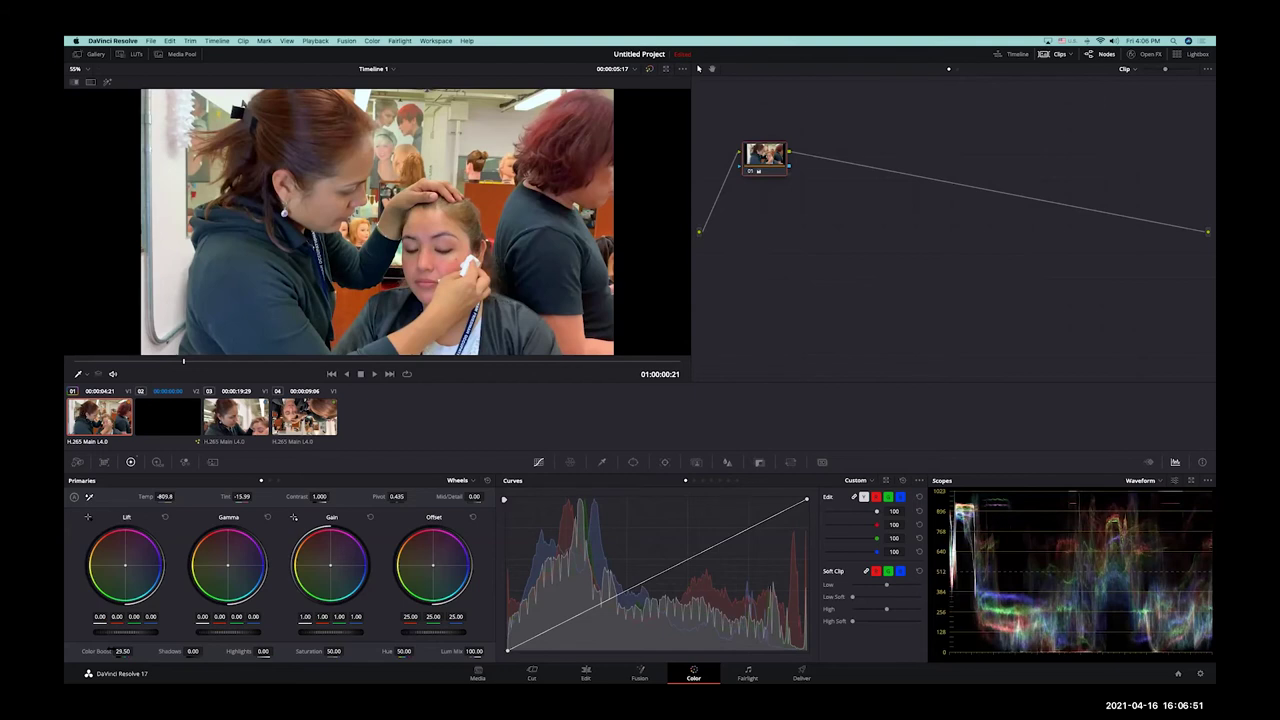
pyautogui.moveTo(122, 651); pyautogui.dragTo(100, 651)
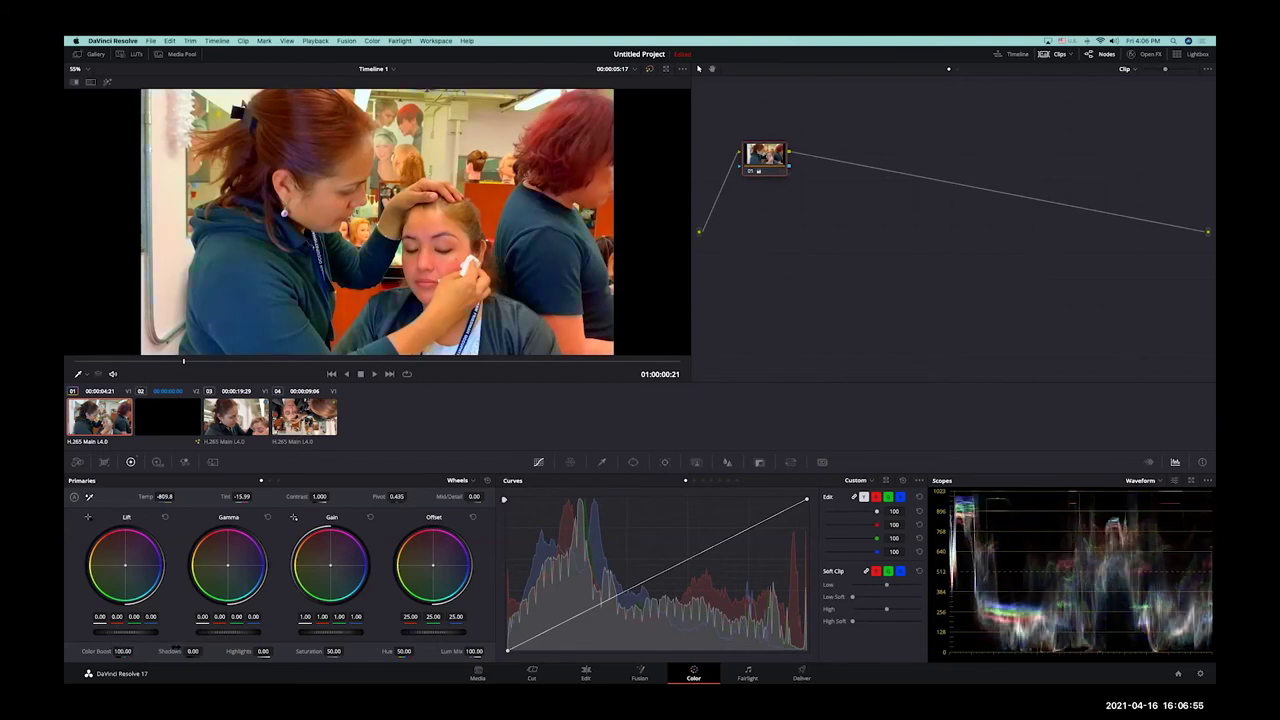
pyautogui.moveTo(124, 651); pyautogui.dragTo(200, 651)
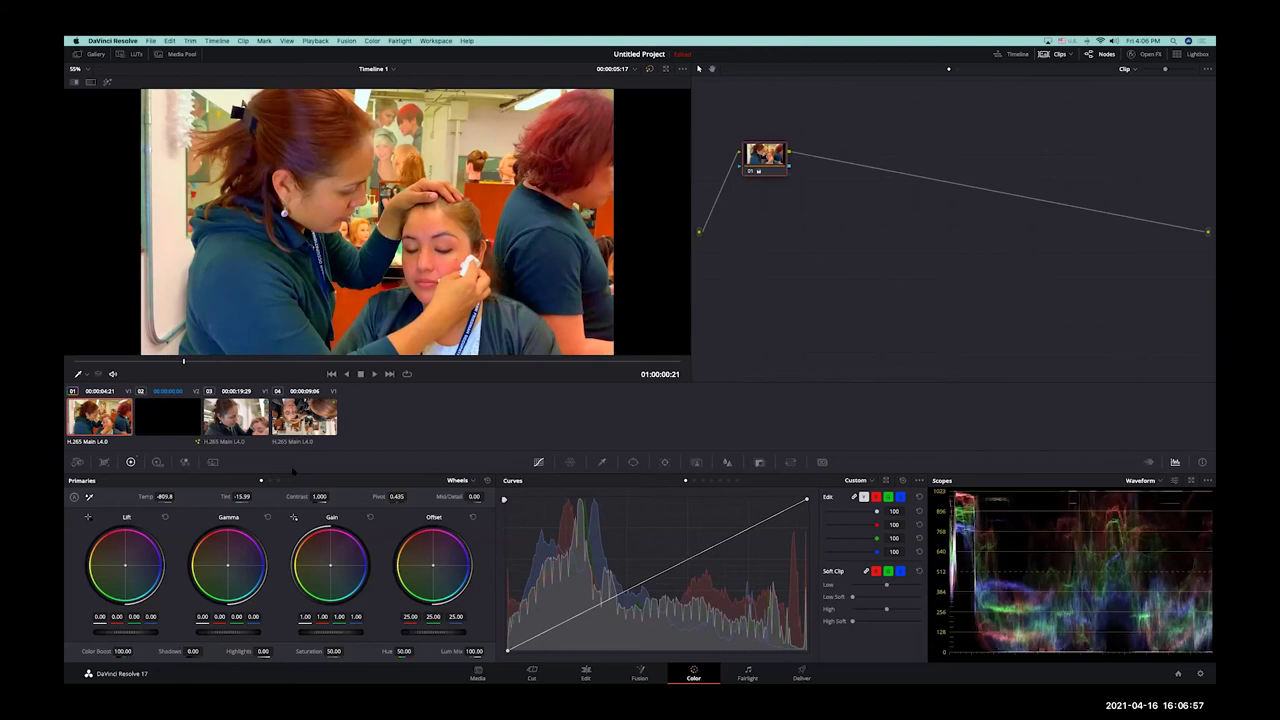
pyautogui.moveTo(122, 651); pyautogui.dragTo(68, 651)
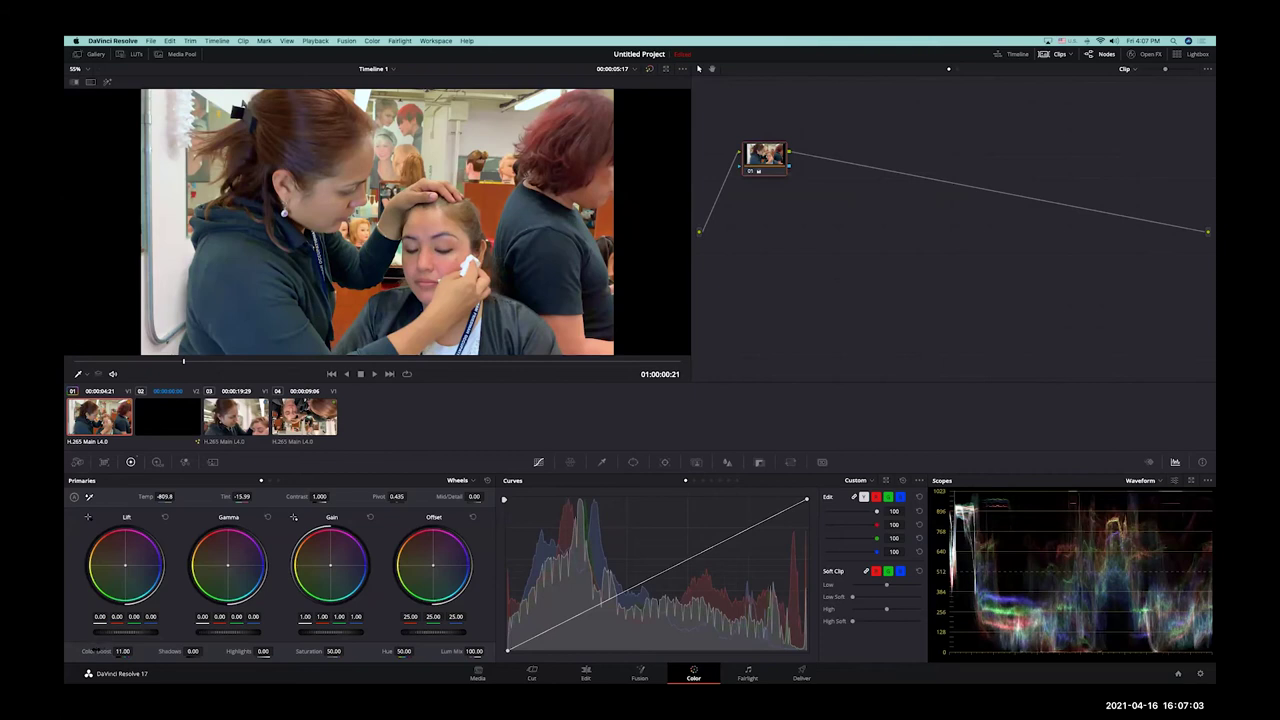
pyautogui.doubleClick(97, 651)
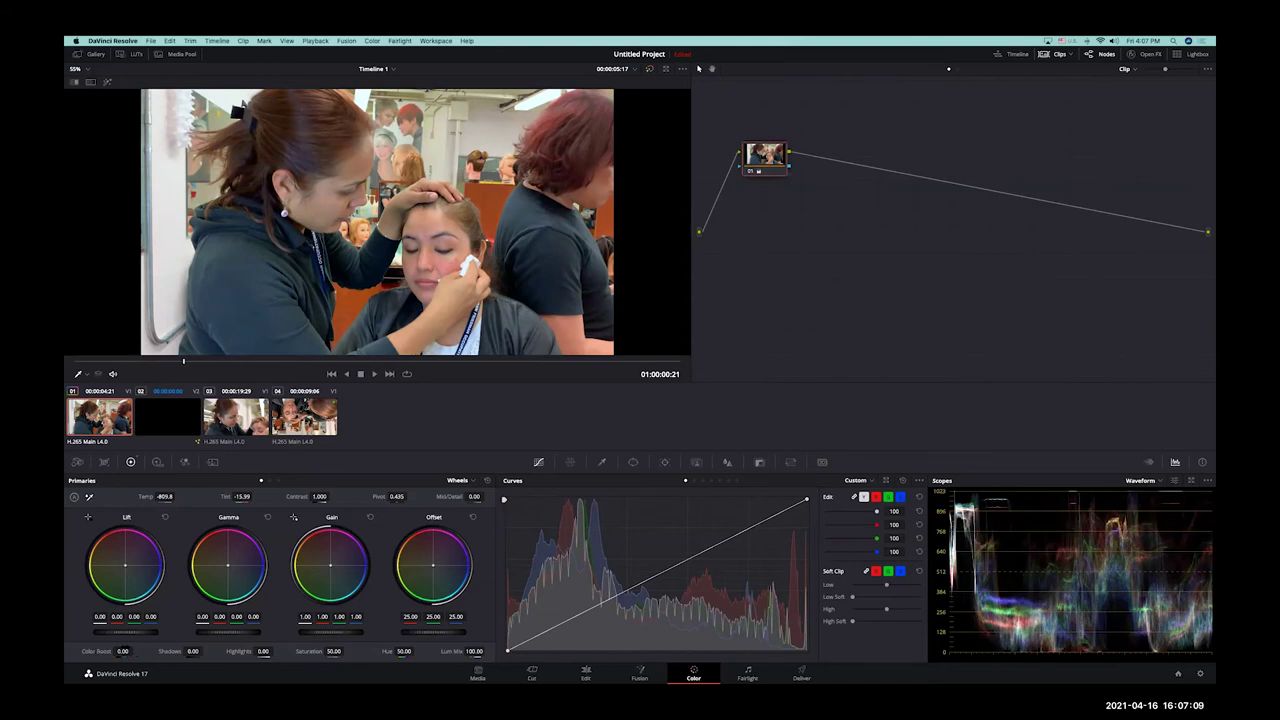
pyautogui.moveTo(765, 155); pyautogui.dragTo(776, 165)
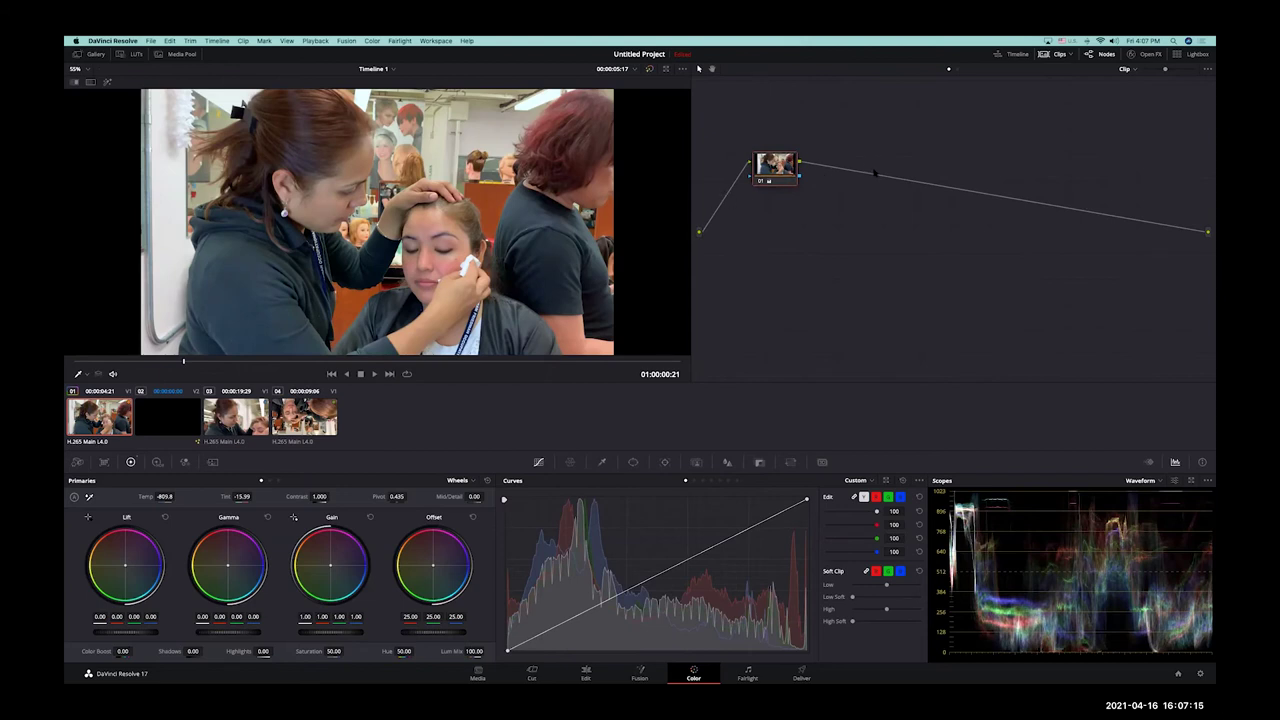
# Step: Add node 02 with Color Boost 23.50, compare it bypassed, then add empty node 03
pyautogui.hotkey('alt', 's')
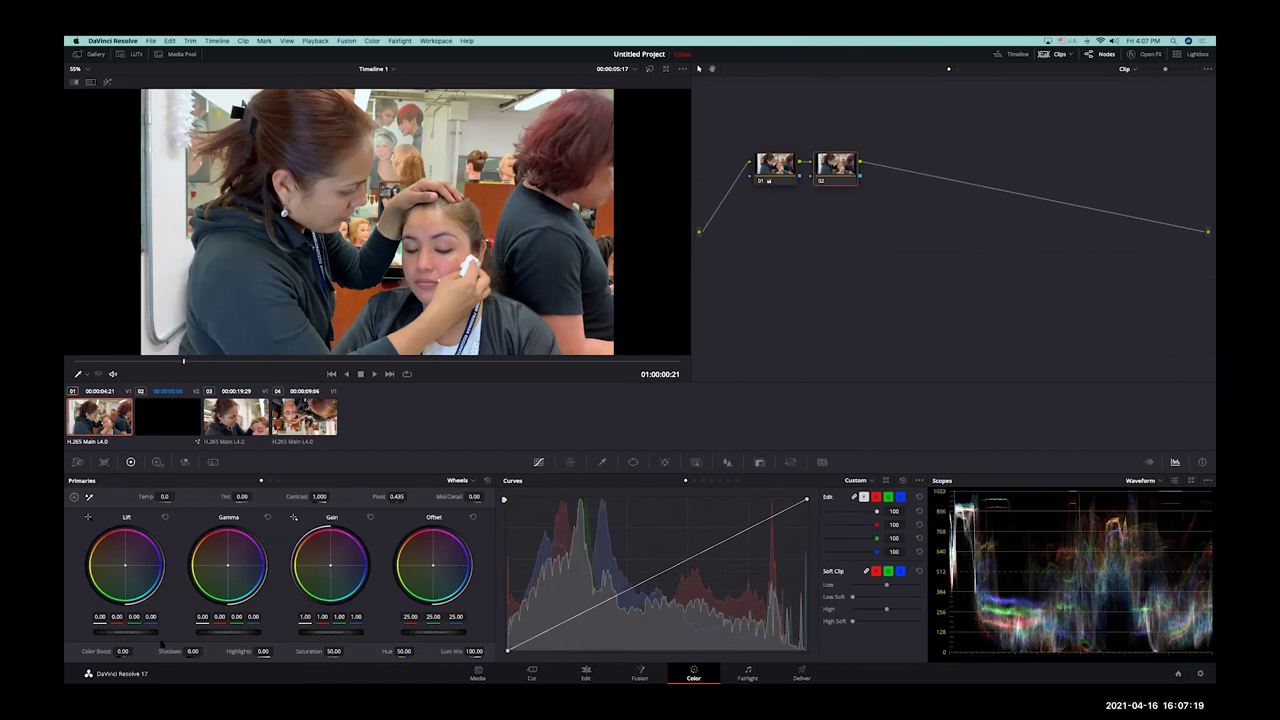
pyautogui.moveTo(122, 651); pyautogui.dragTo(135, 651)
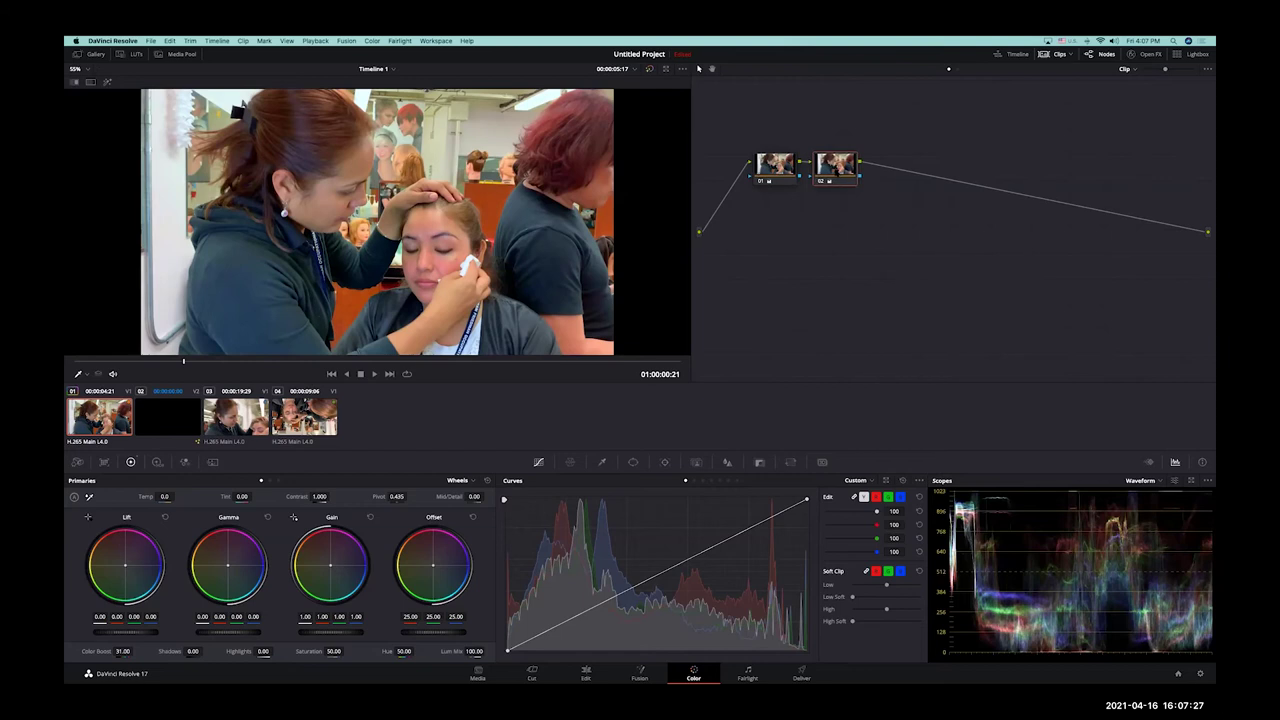
pyautogui.click(831, 179)
pyautogui.press('super+d')
pyautogui.moveTo(135, 651); pyautogui.dragTo(122, 651)
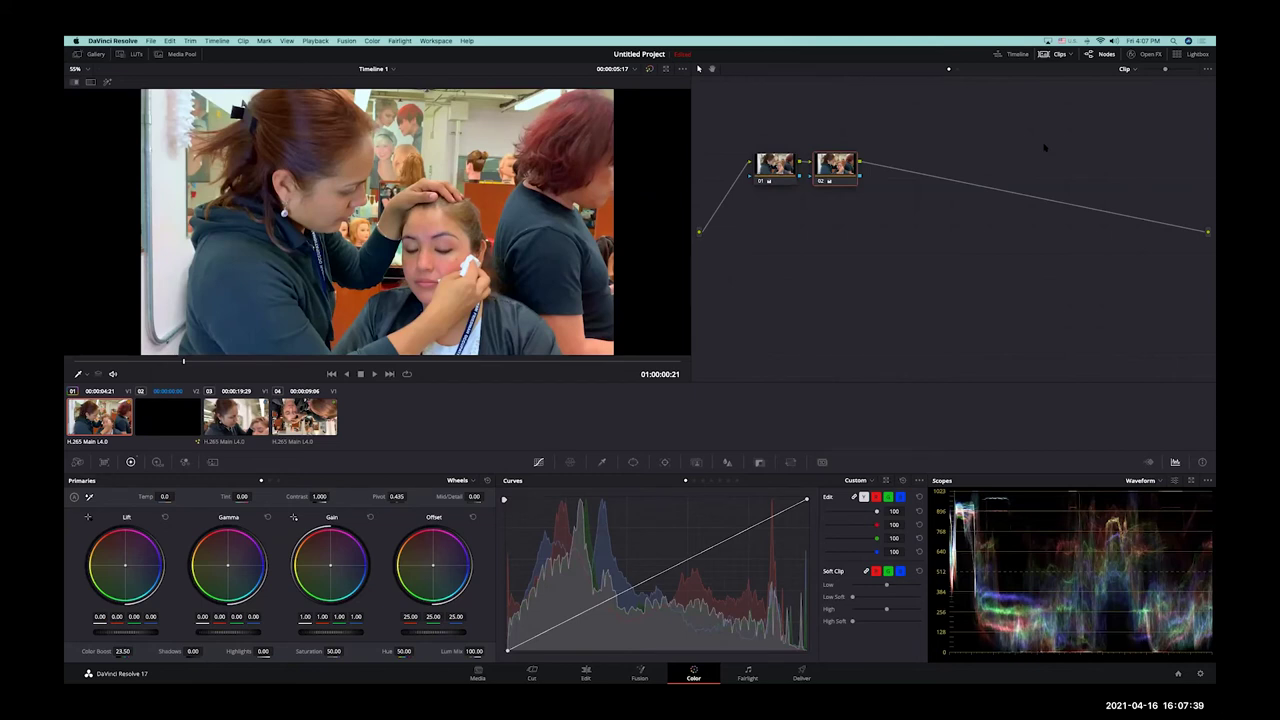
pyautogui.hotkey('alt', 's')
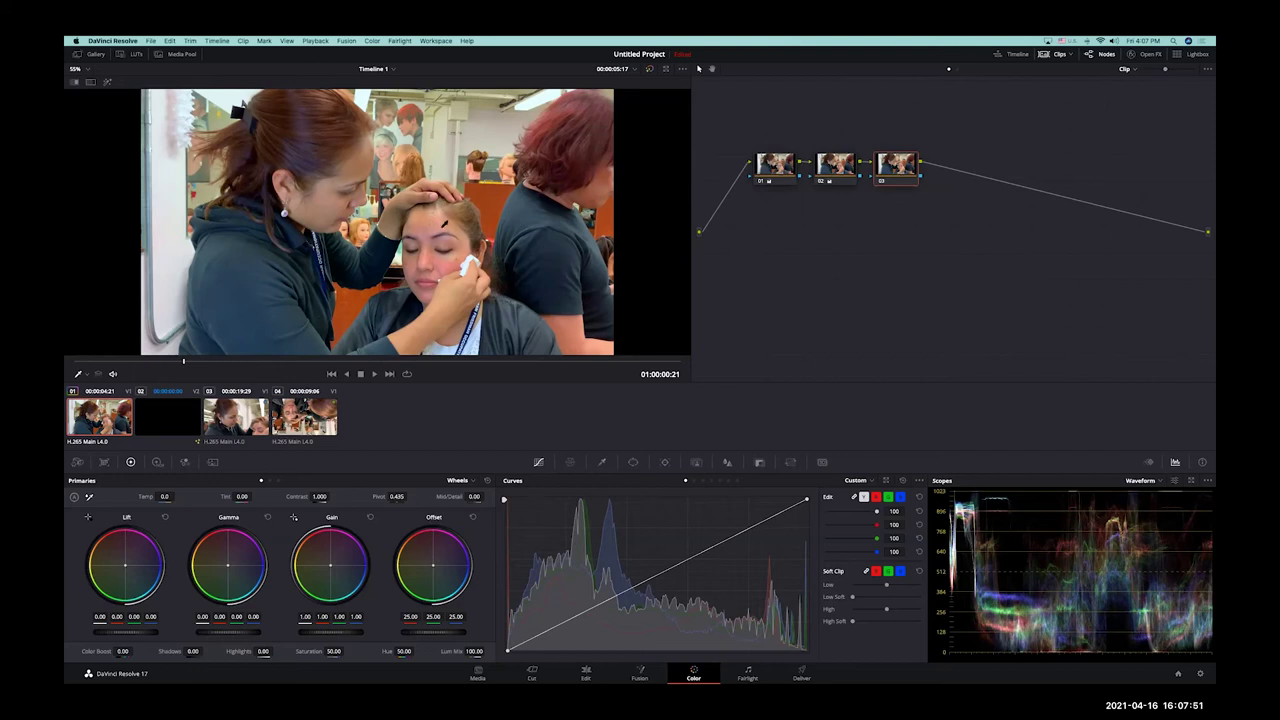
# Step: Show the HSL qualifier controls for the empty third node
pyautogui.click(602, 462)
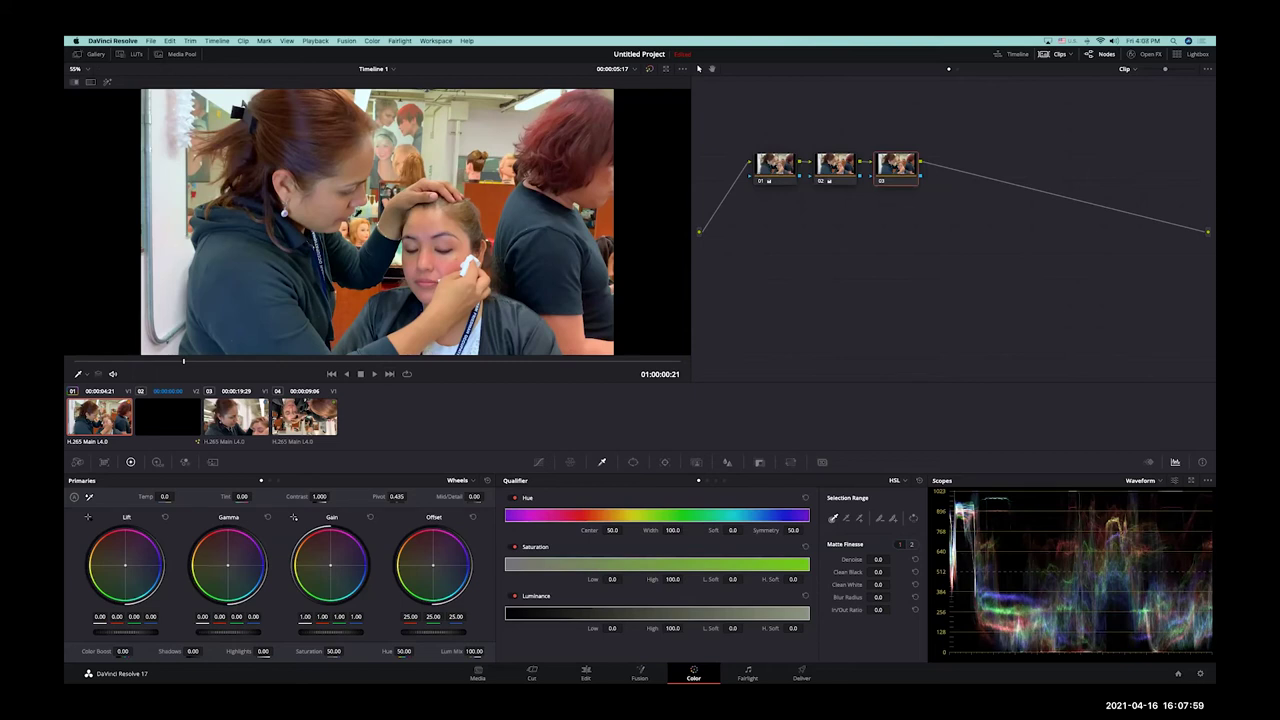
# Step: Qualify the face's skin tones on node 03 with Hue width 8.6, discarding a trial blue gain
pyautogui.moveTo(418, 228); pyautogui.dragTo(452, 222)
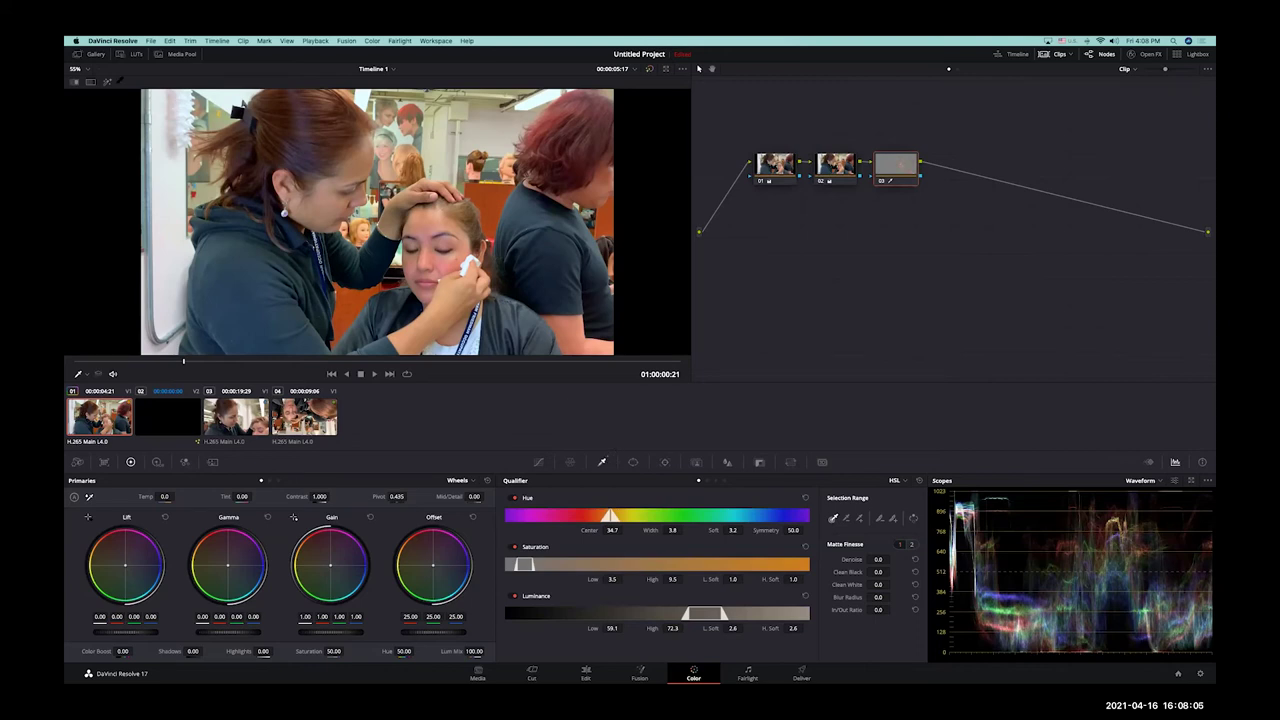
pyautogui.click(108, 81)
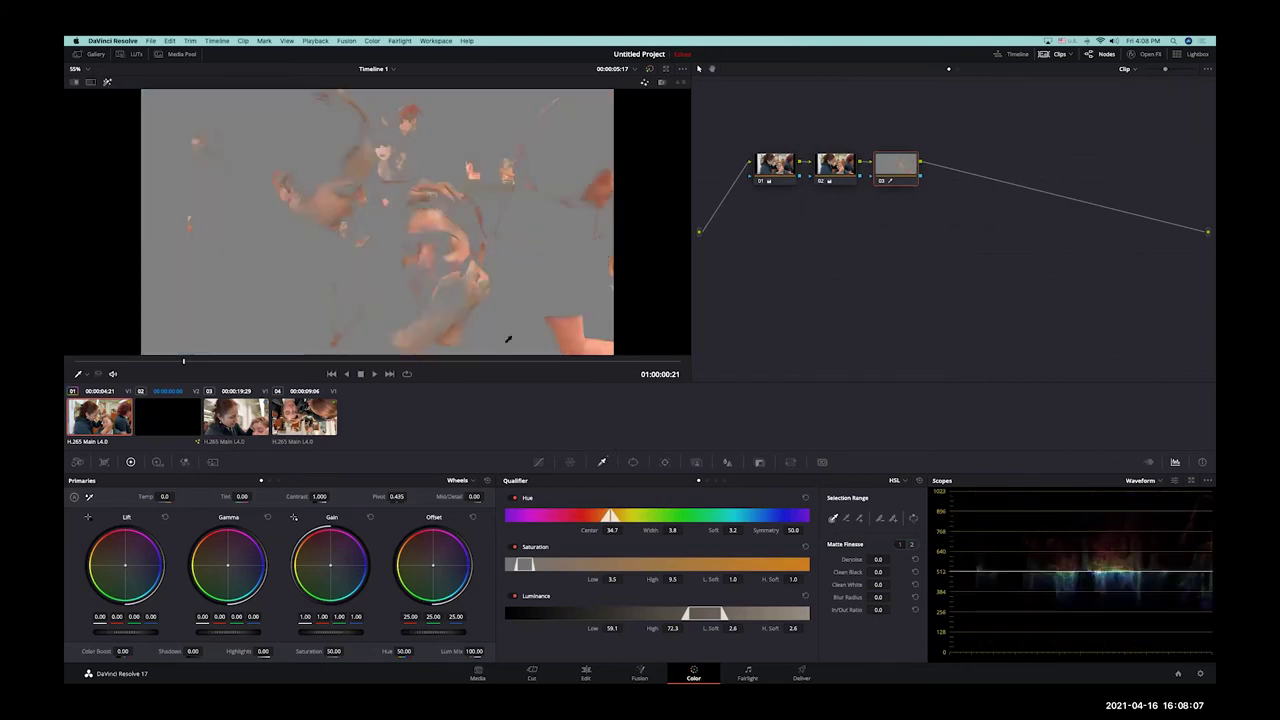
pyautogui.moveTo(672, 530); pyautogui.dragTo(694, 530)
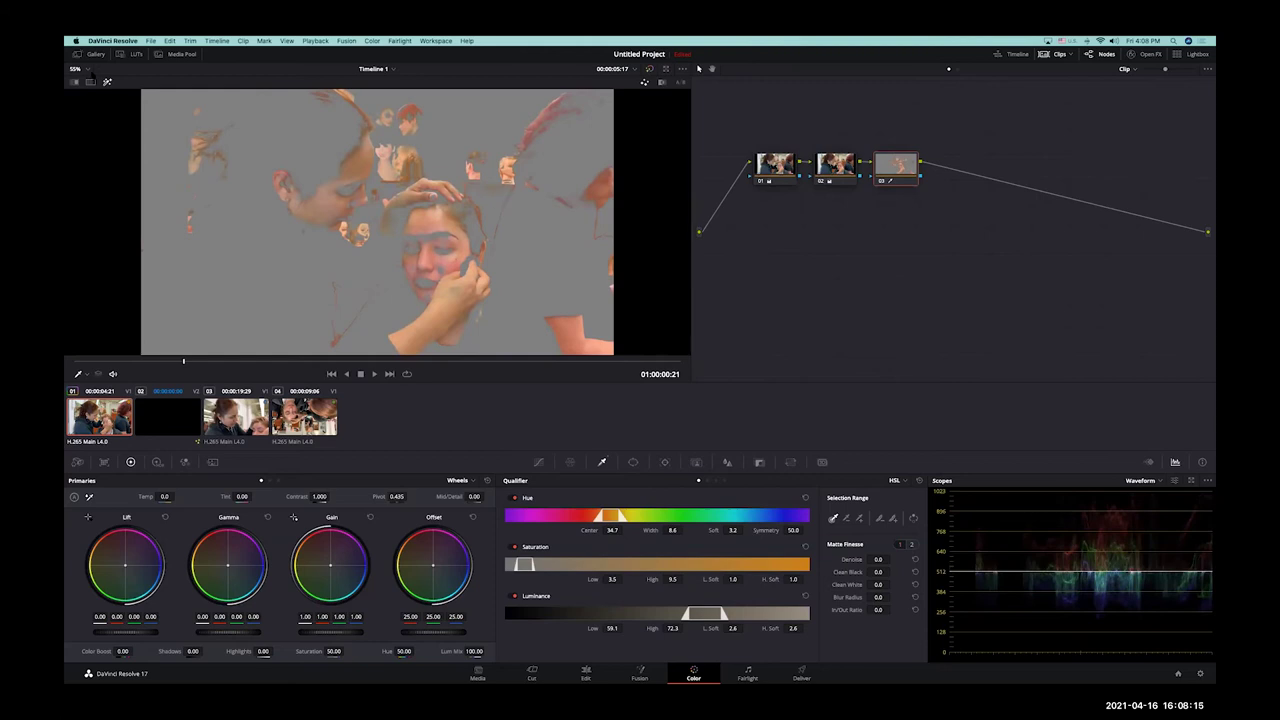
pyautogui.click(107, 81)
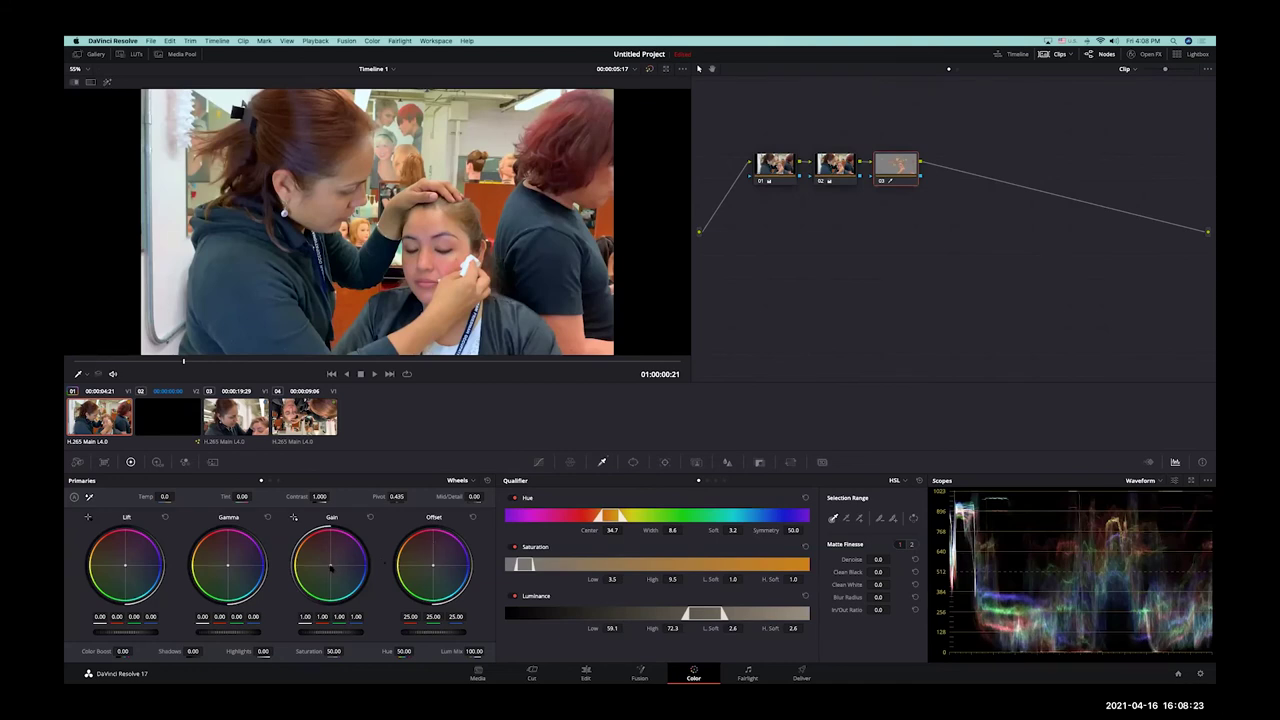
pyautogui.moveTo(334, 566); pyautogui.dragTo(346, 574)
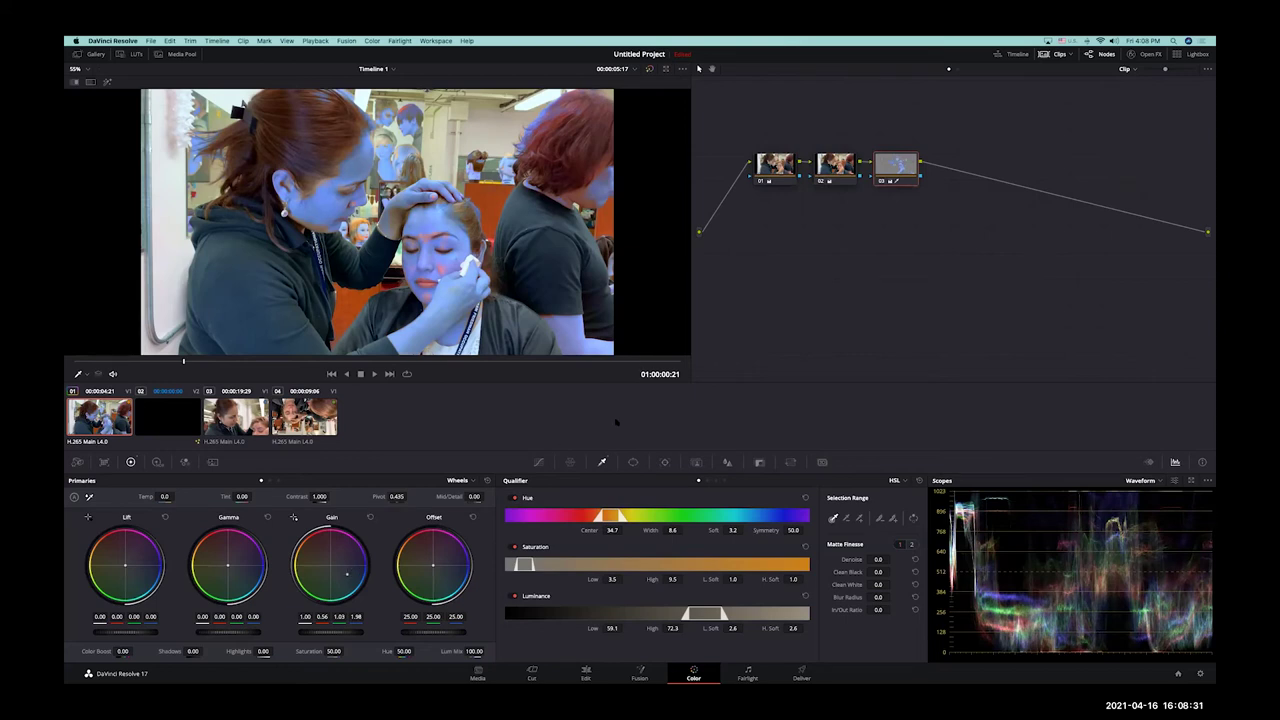
pyautogui.hotkey('shift', 'd')
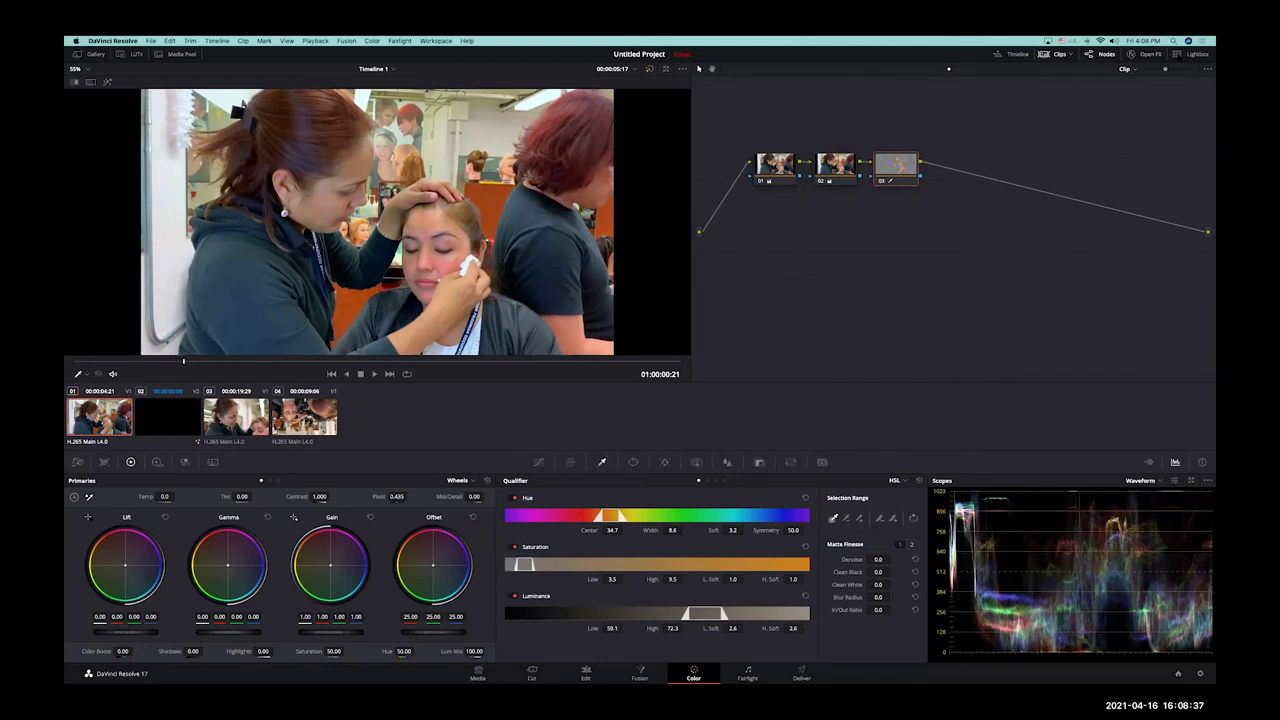
# Step: Search OpenFX for 'bea', apply Resolve FX Beauty to node 03 and raise Amount to 1.115
pyautogui.click(1148, 56)
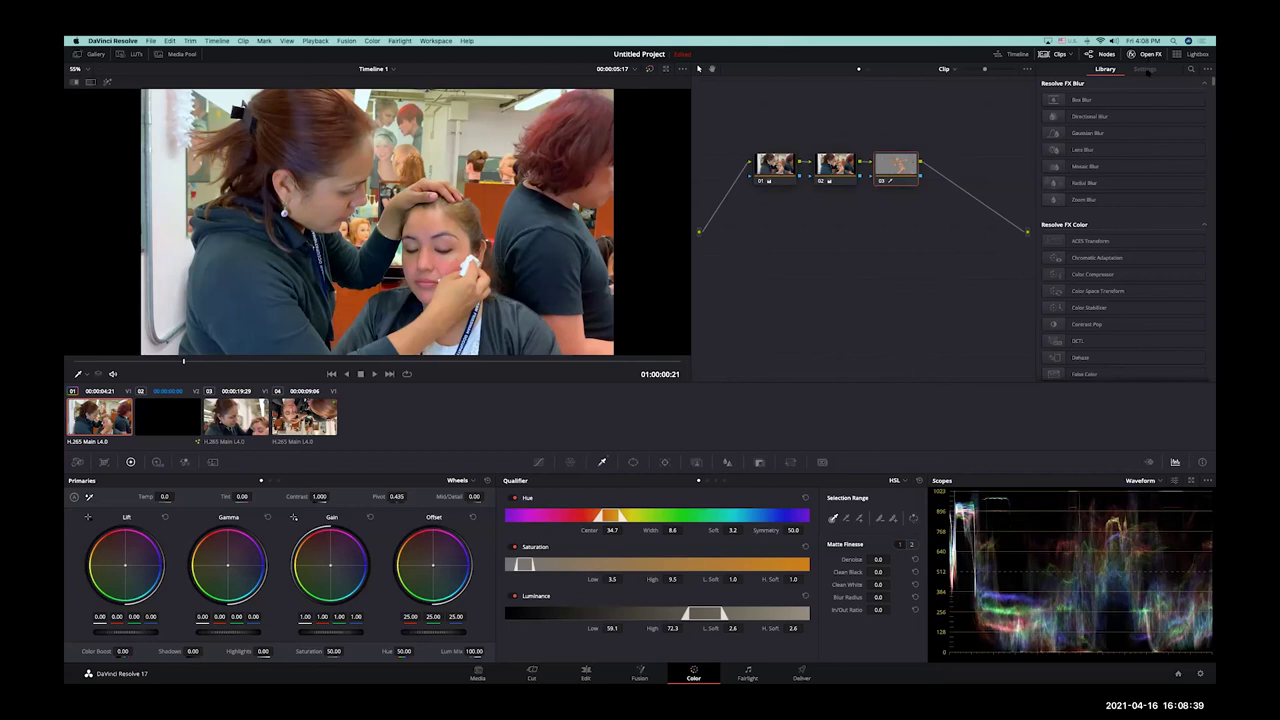
pyautogui.press('super+f')
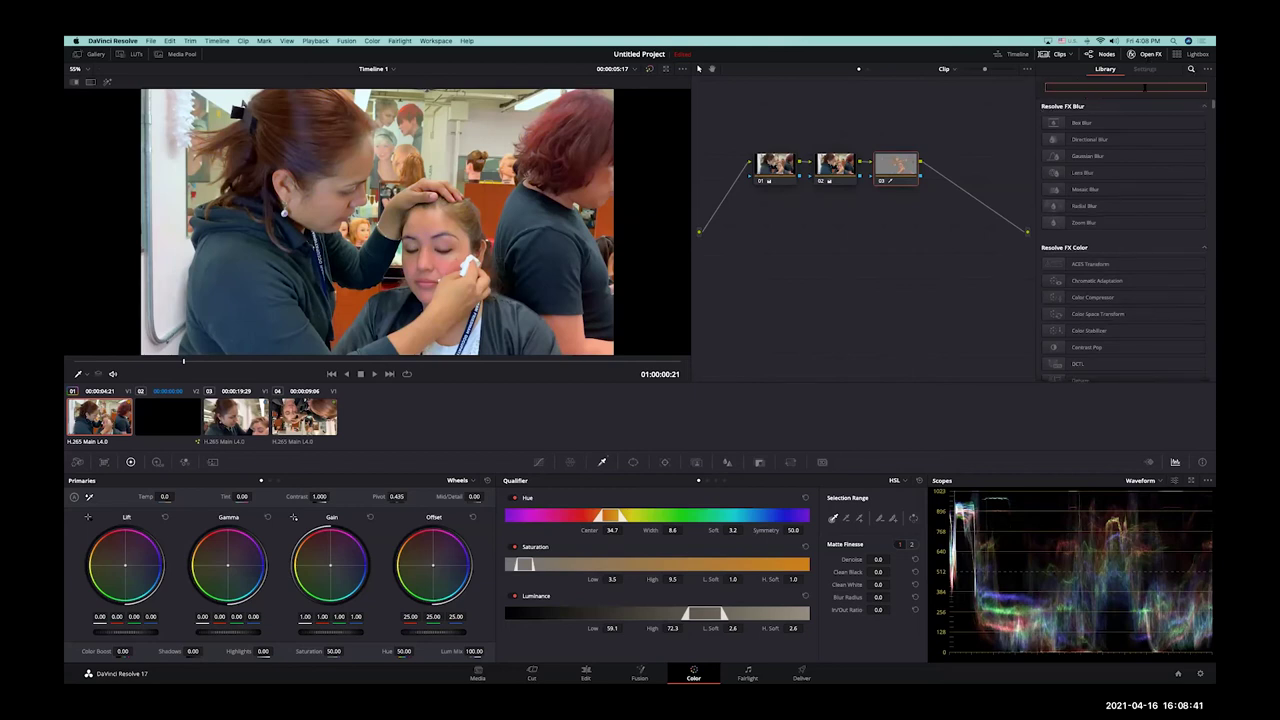
pyautogui.write('beau')
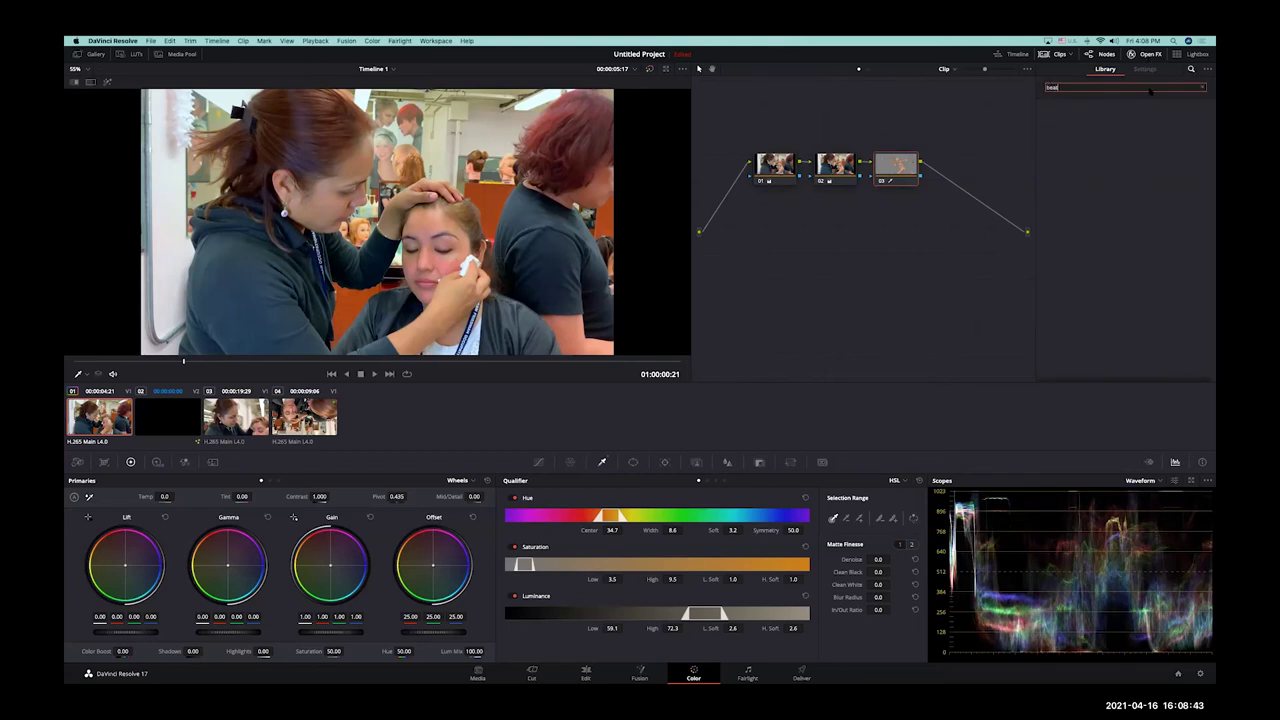
pyautogui.write('t')
pyautogui.press('BackSpace')
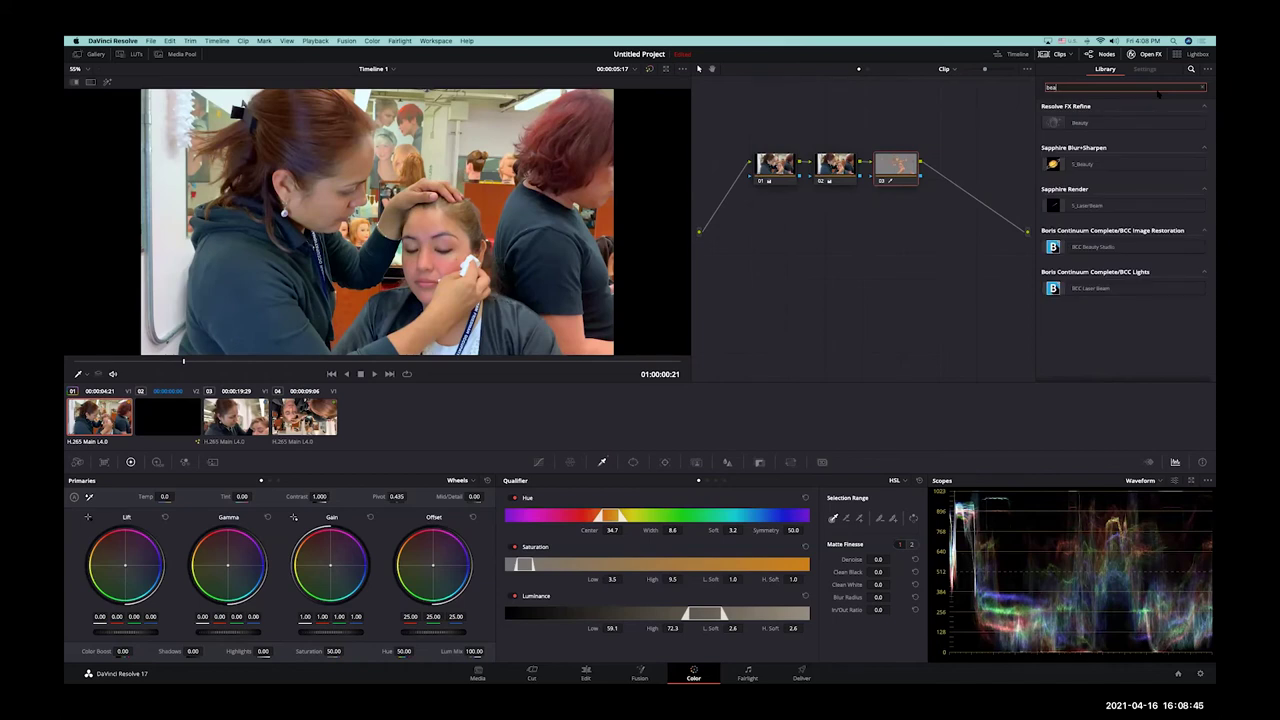
pyautogui.moveTo(1080, 122); pyautogui.dragTo(897, 172)
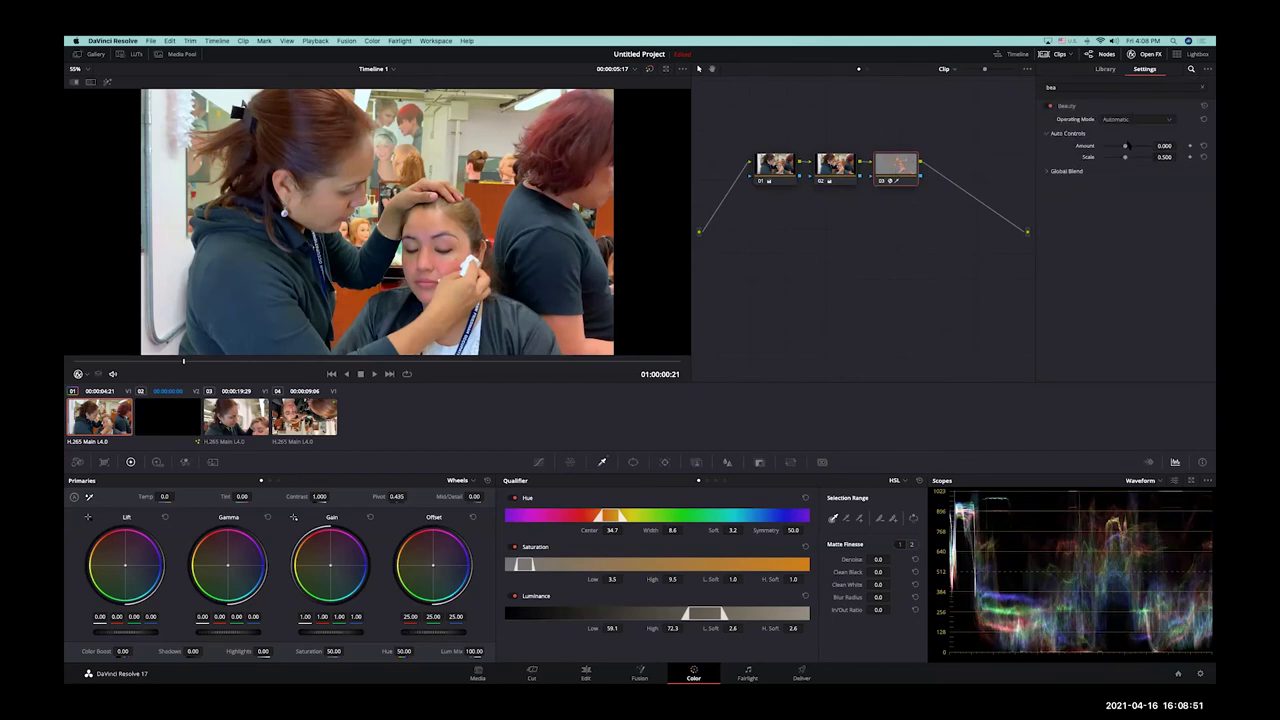
pyautogui.moveTo(1125, 146); pyautogui.dragTo(1141, 147)
pyautogui.click(835, 165)
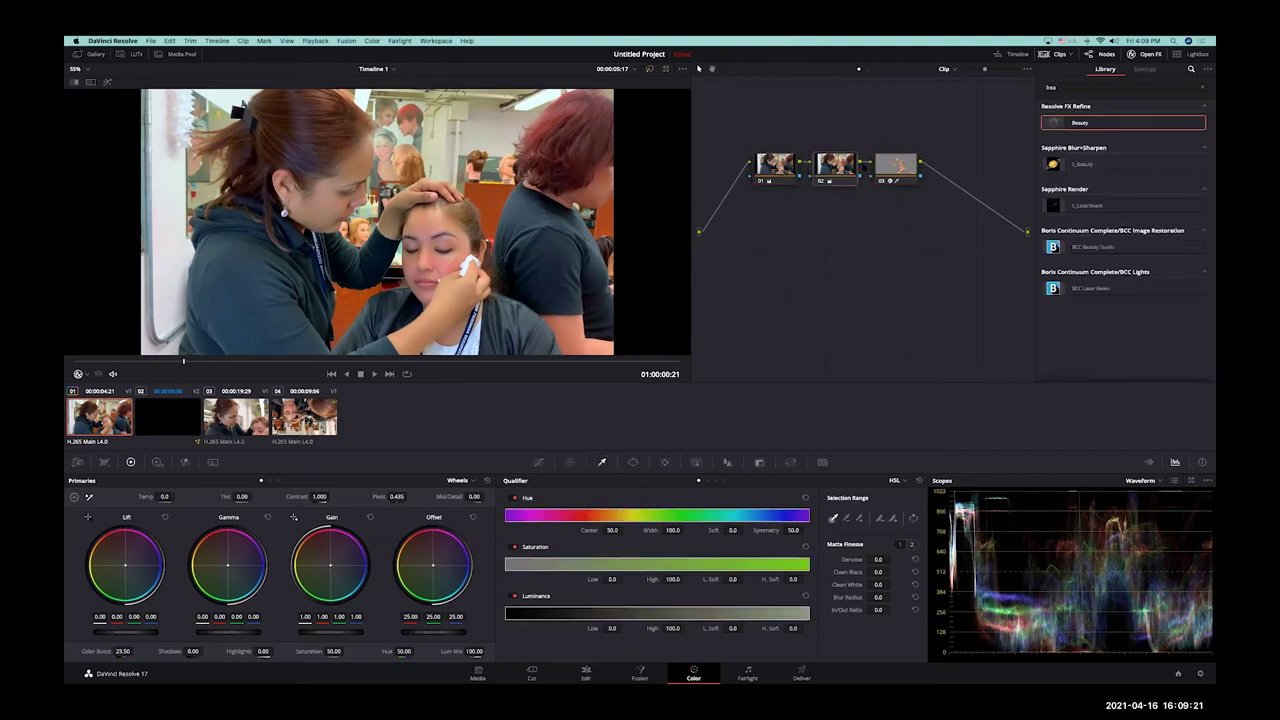
pyautogui.click(881, 164)
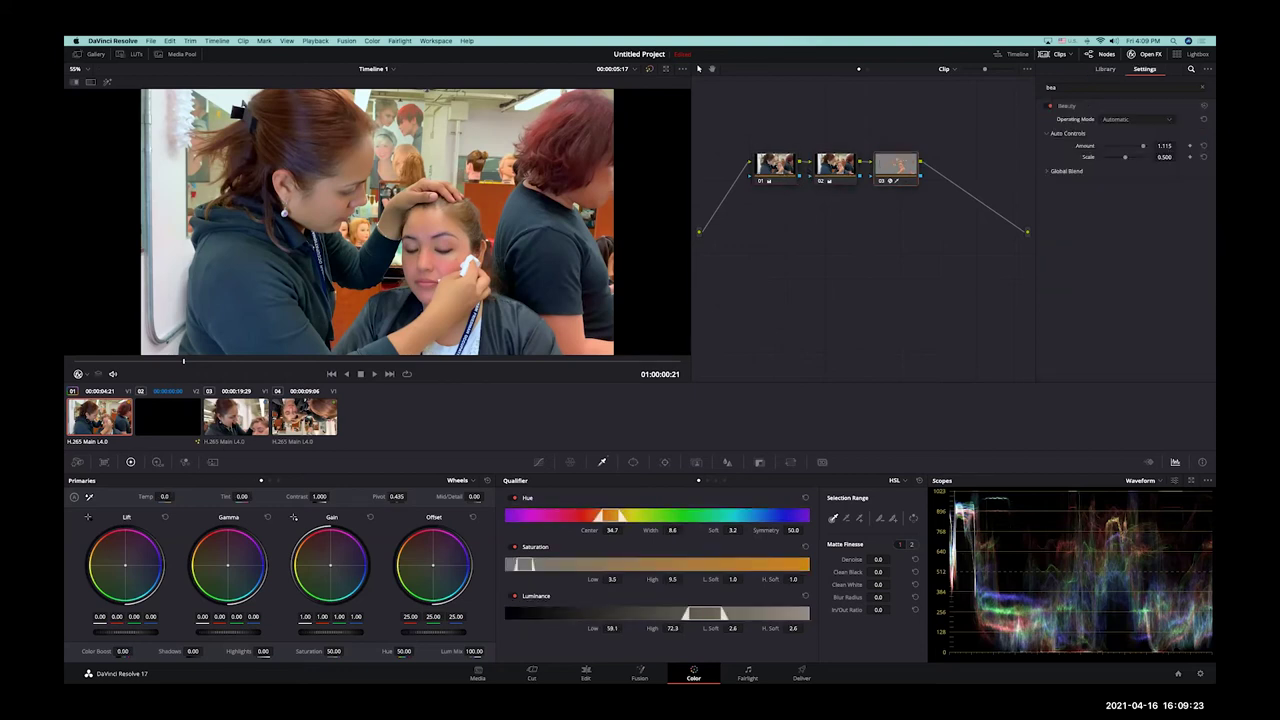
pyautogui.click(257, 420)
pyautogui.click(305, 416)
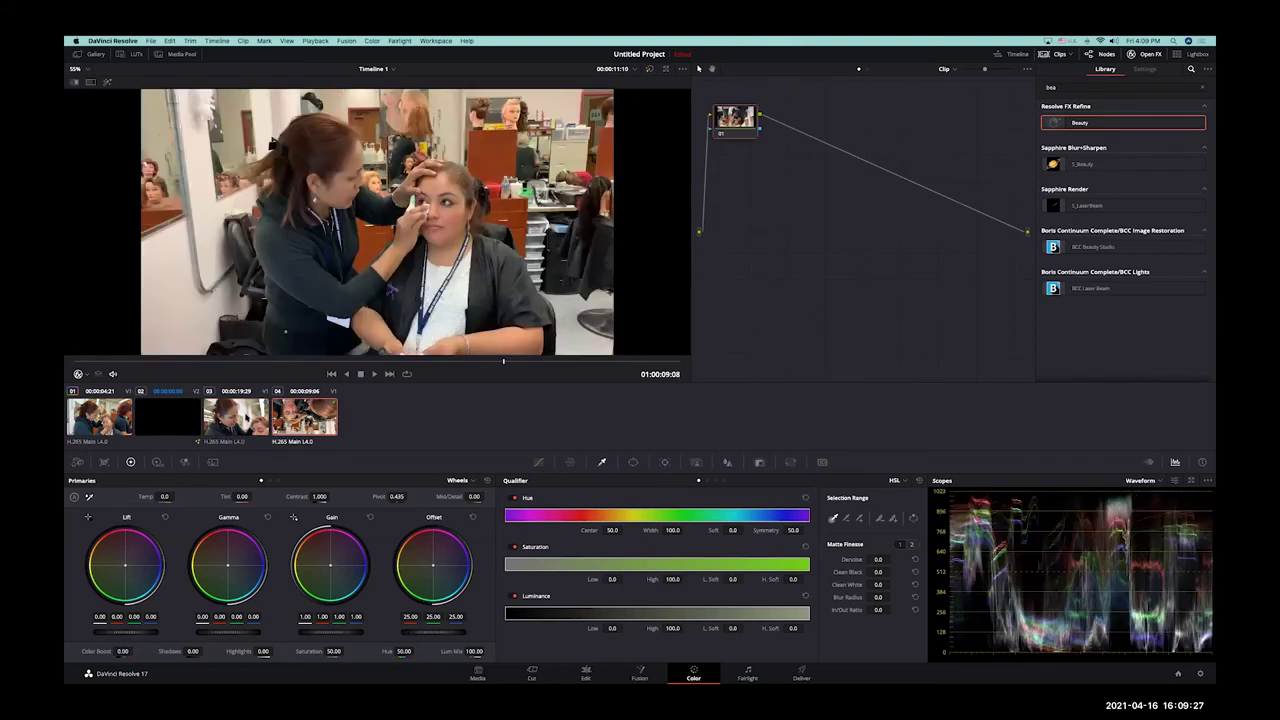
pyautogui.click(247, 419)
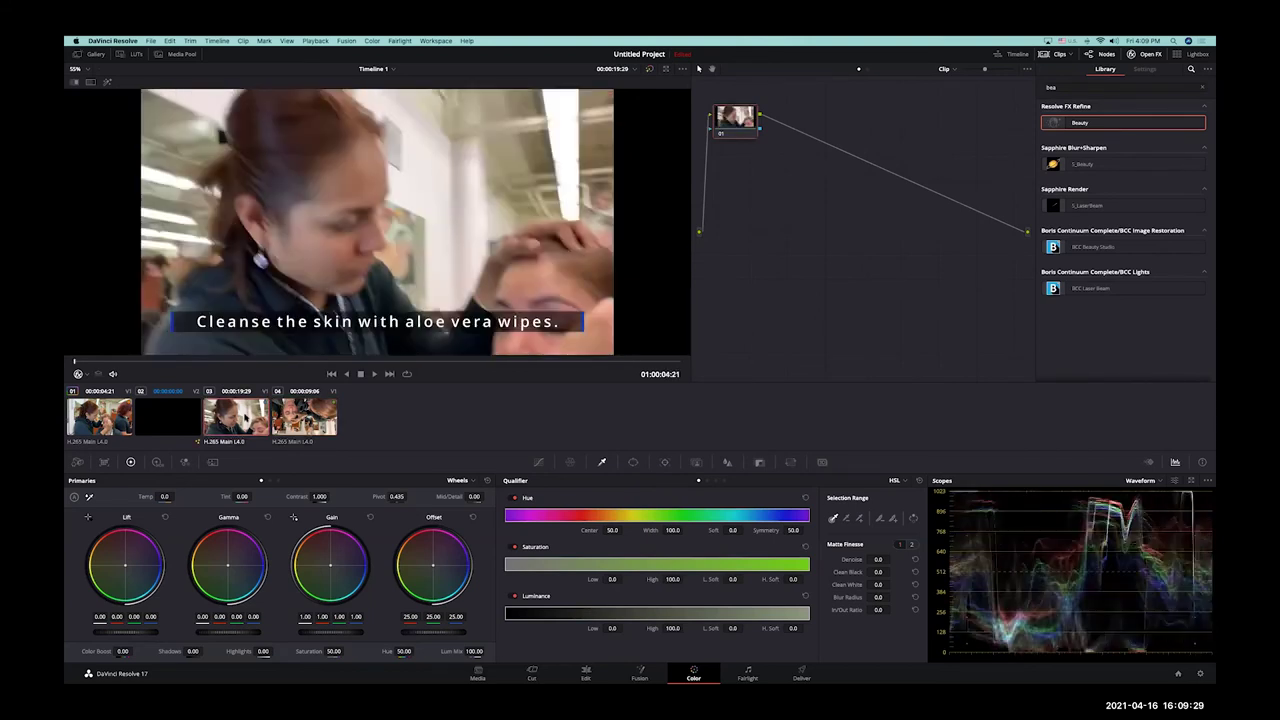
pyautogui.keyDown('super'); pyautogui.click(305, 414); pyautogui.keyUp('super')
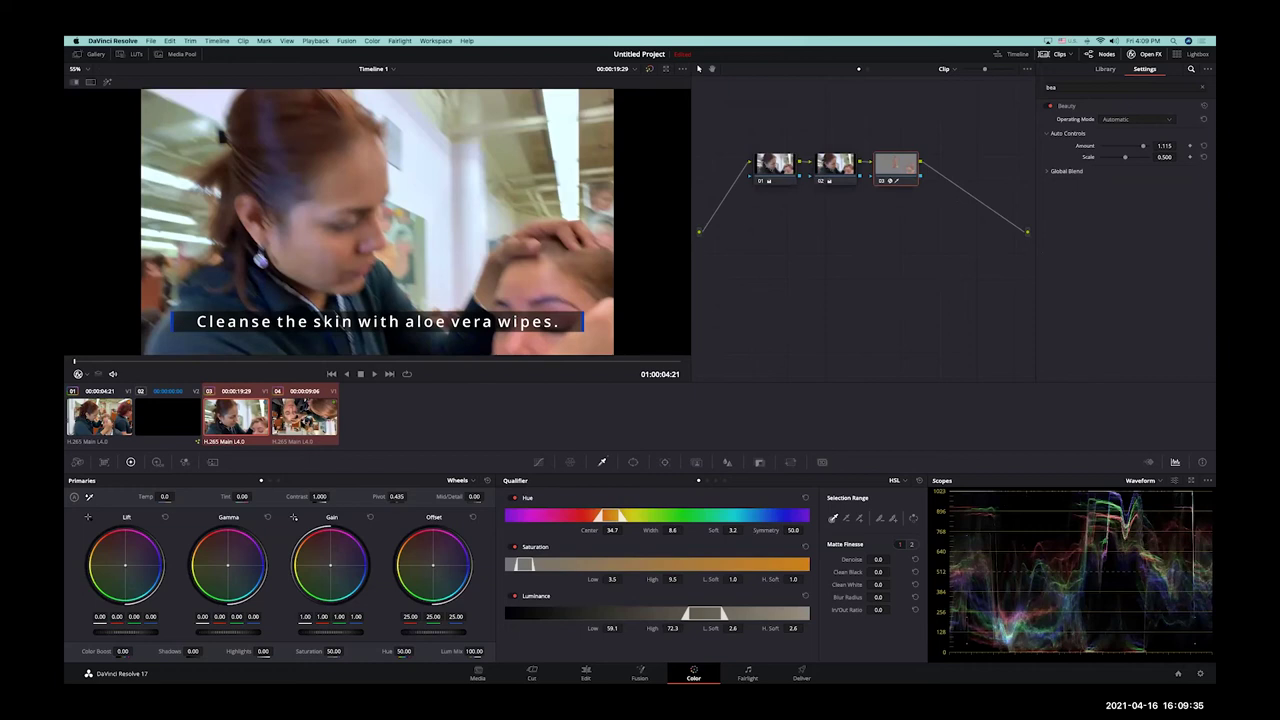
pyautogui.click(237, 422)
pyautogui.hotkey('shift', 'd')
pyautogui.hotkey('shift', 'd')
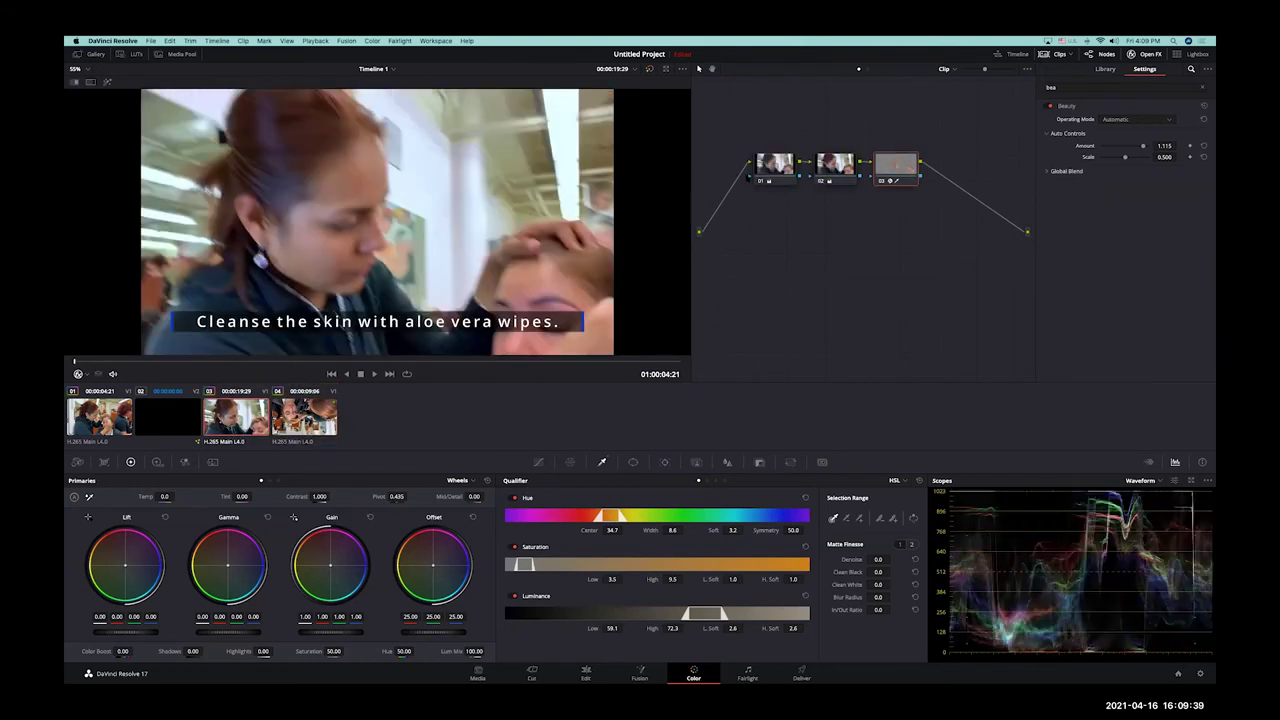
pyautogui.click(107, 81)
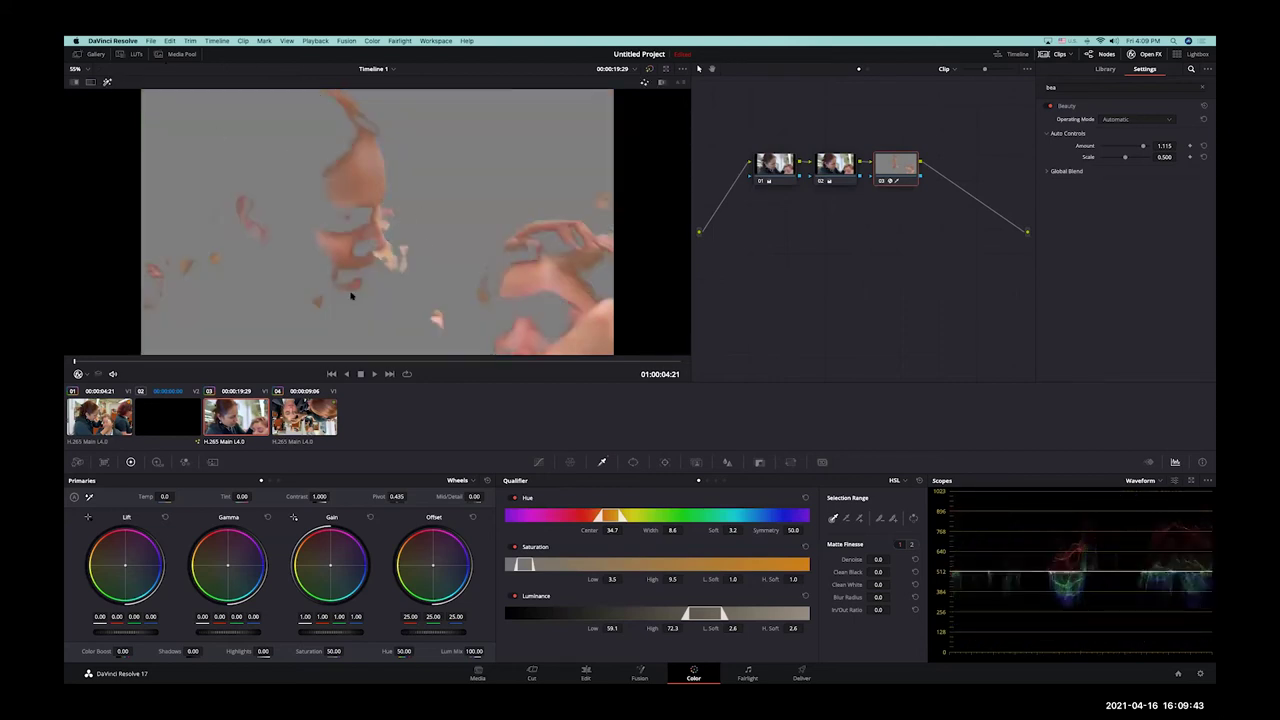
pyautogui.click(304, 416)
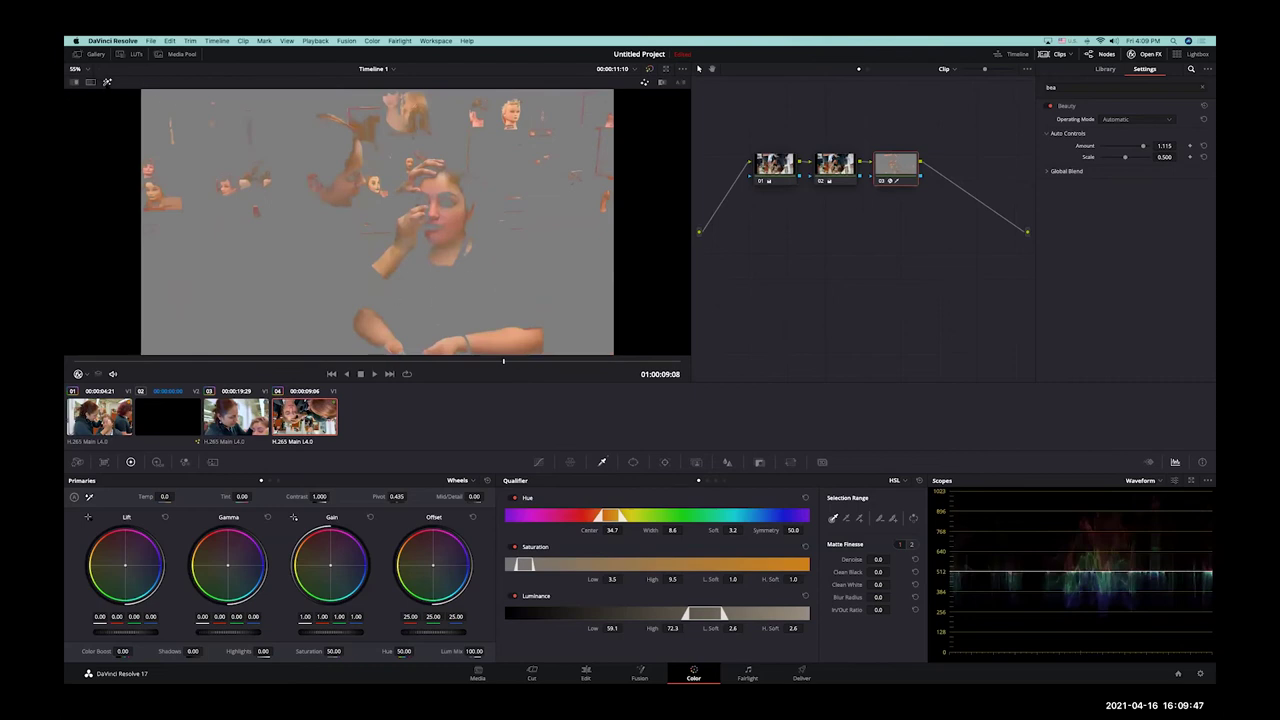
pyautogui.hotkey('shift', 'h')
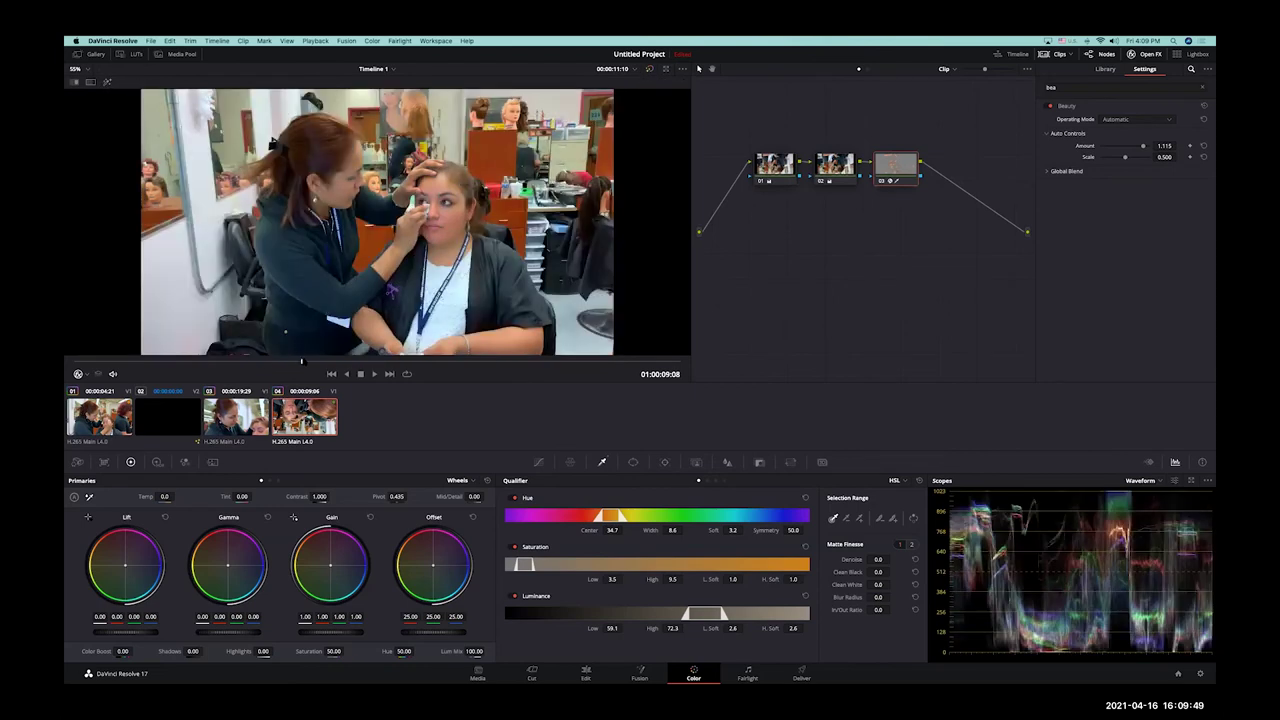
pyautogui.press('j')
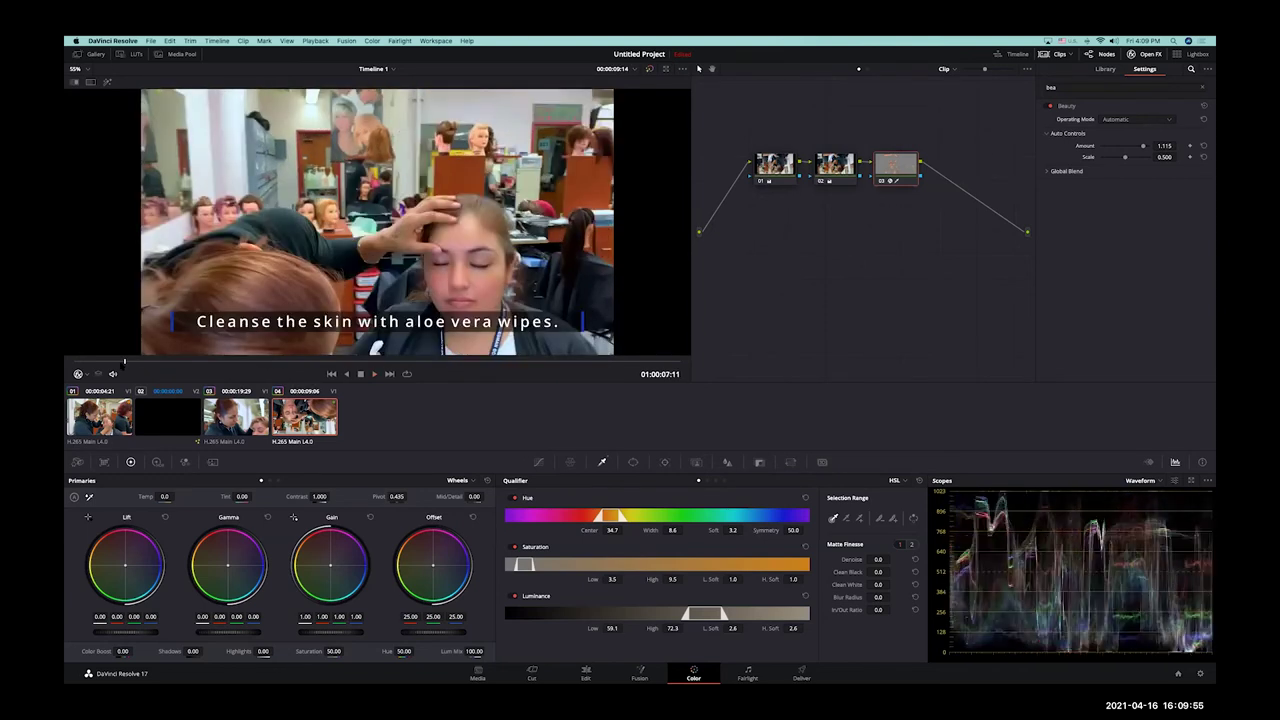
pyautogui.click(243, 421)
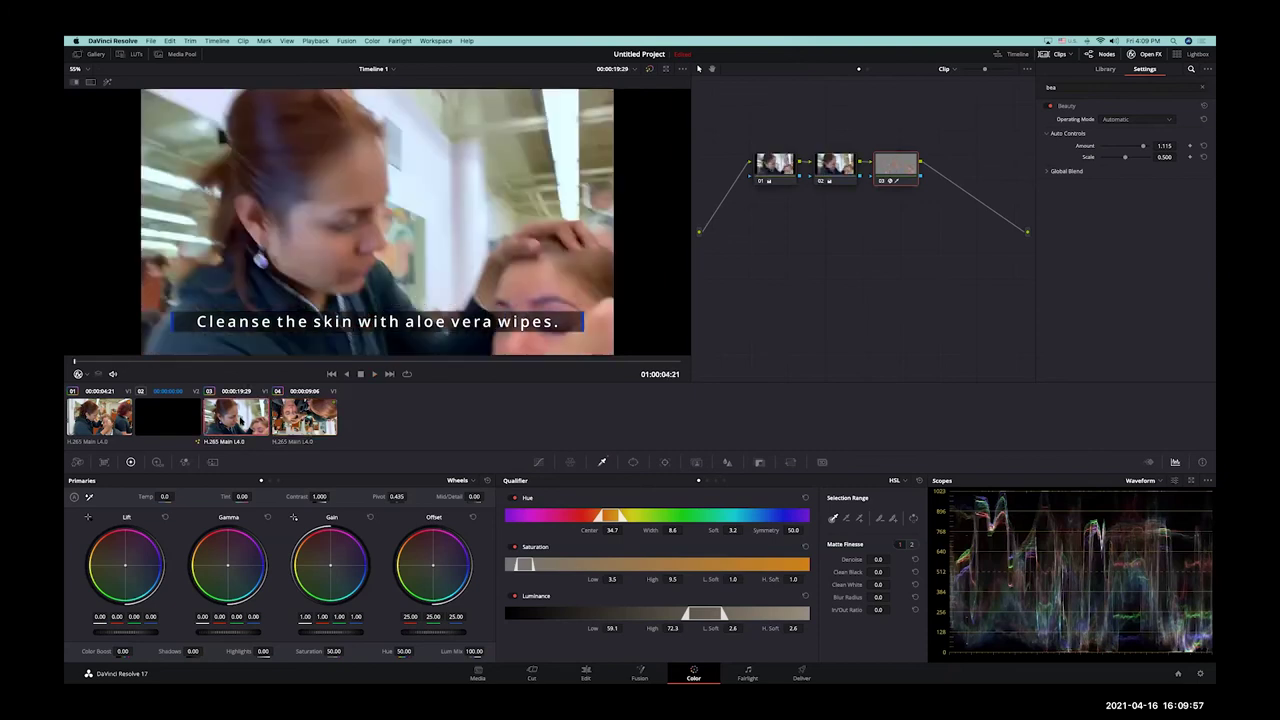
pyautogui.press('space')
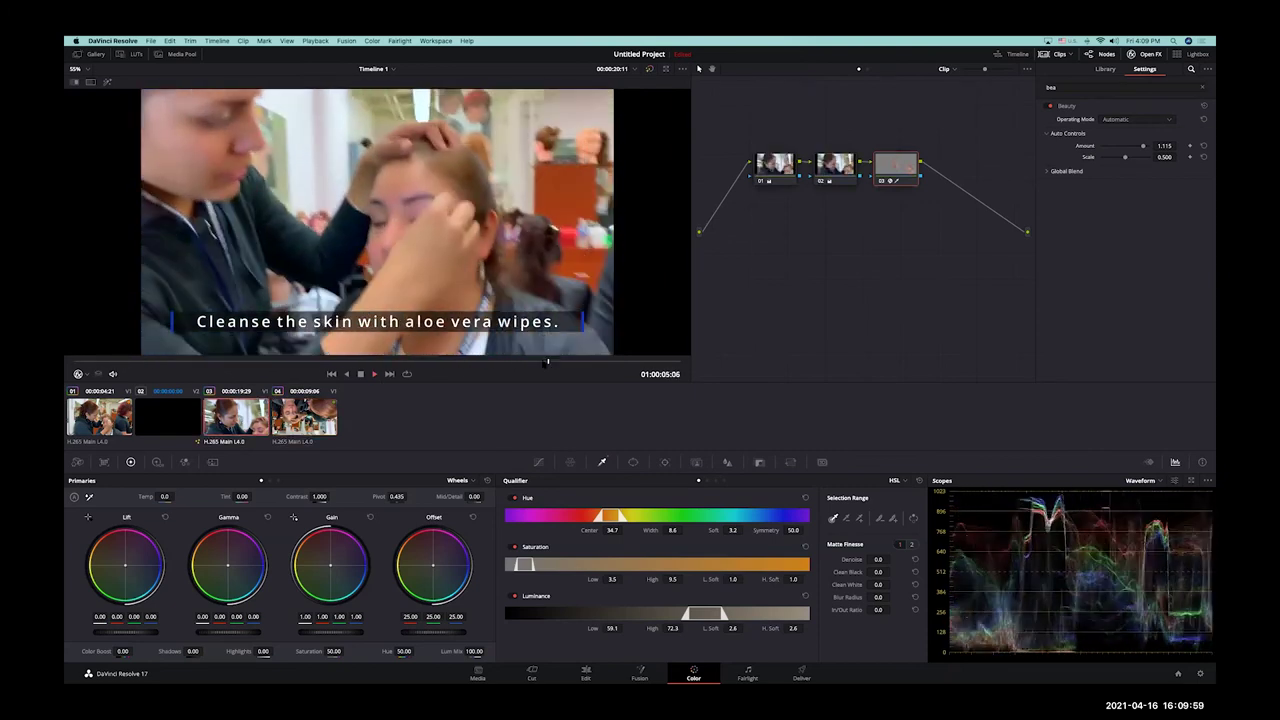
pyautogui.press('space')
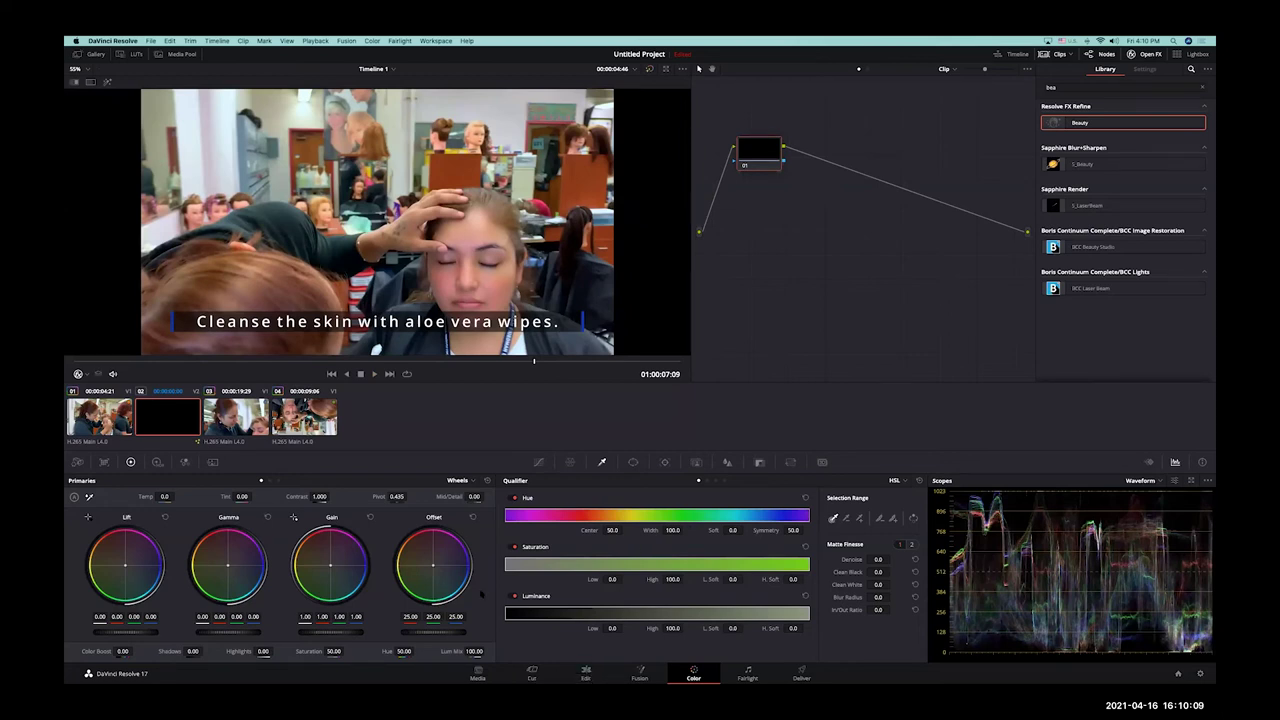
# Step: Switch to the Edit page showing Timeline 1
pyautogui.click(586, 672)
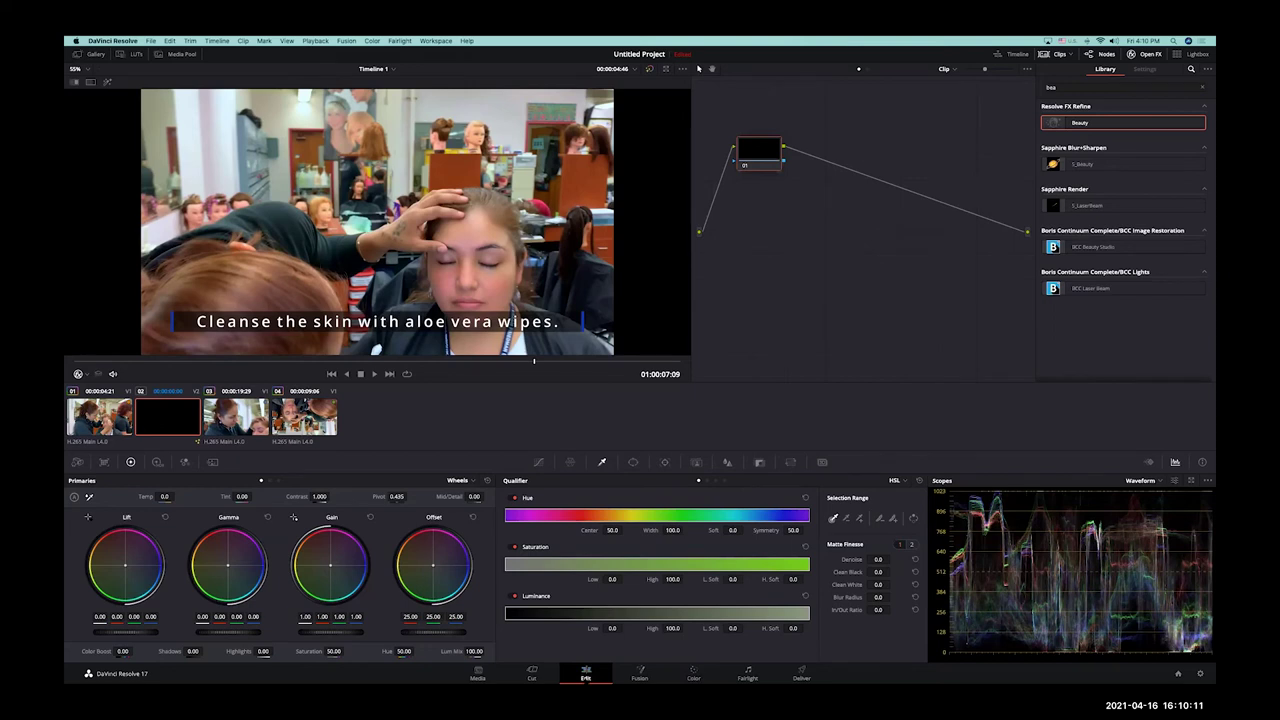
pyautogui.scroll(-5, 698, 548)
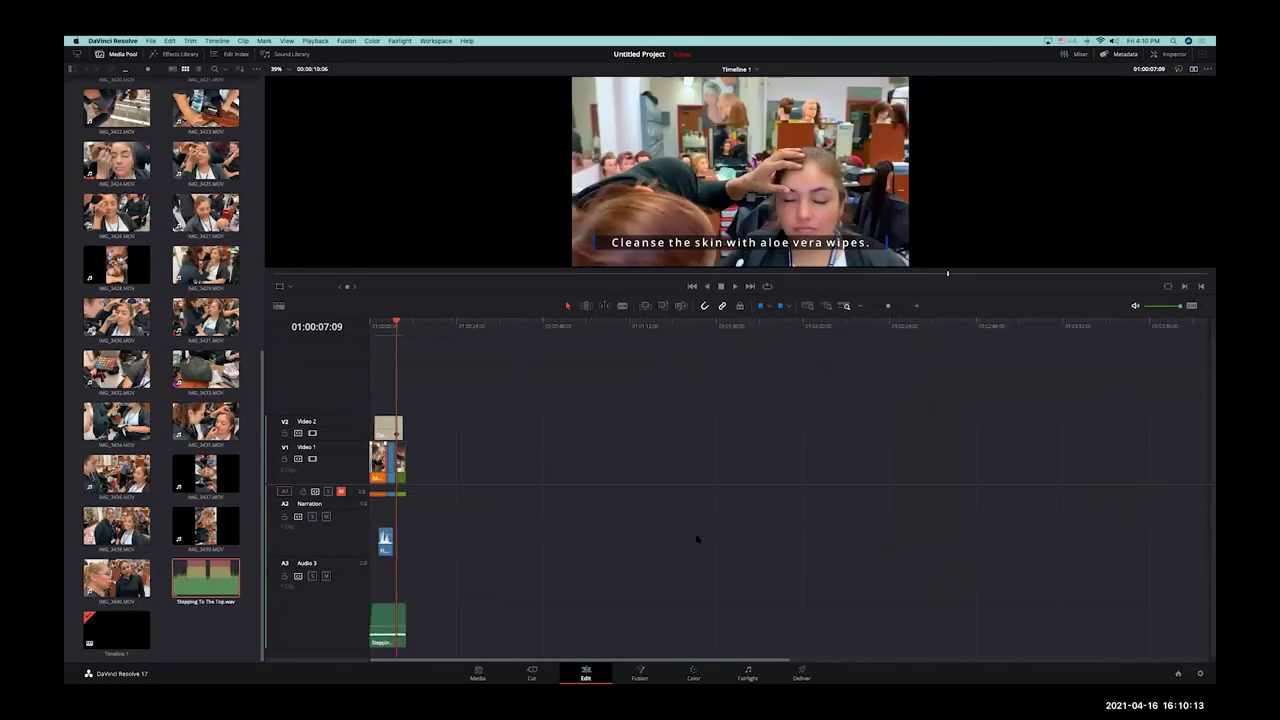
pyautogui.scroll(5, 702, 537)
# Step: Preview the whole edit from the start in full-screen Cinema Viewer, then exit back to the timeline
pyautogui.moveTo(555, 330); pyautogui.dragTo(279, 370)
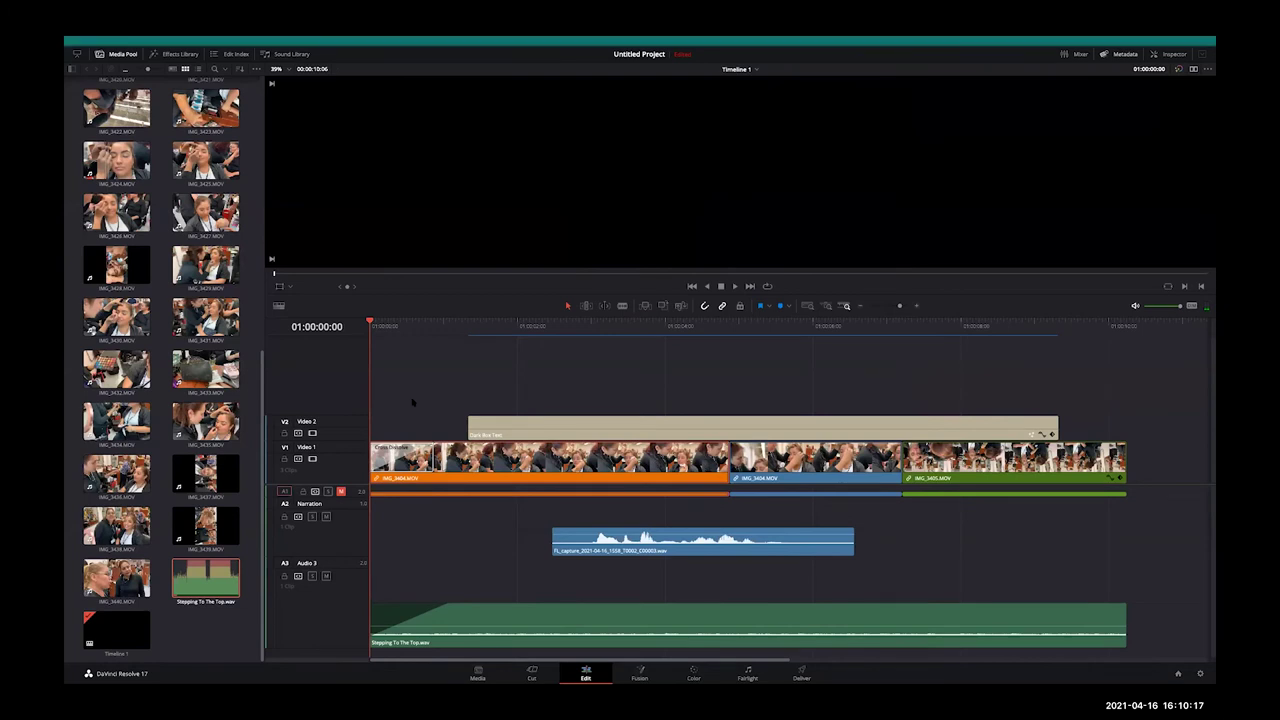
pyautogui.press('super+f')
pyautogui.press('space')
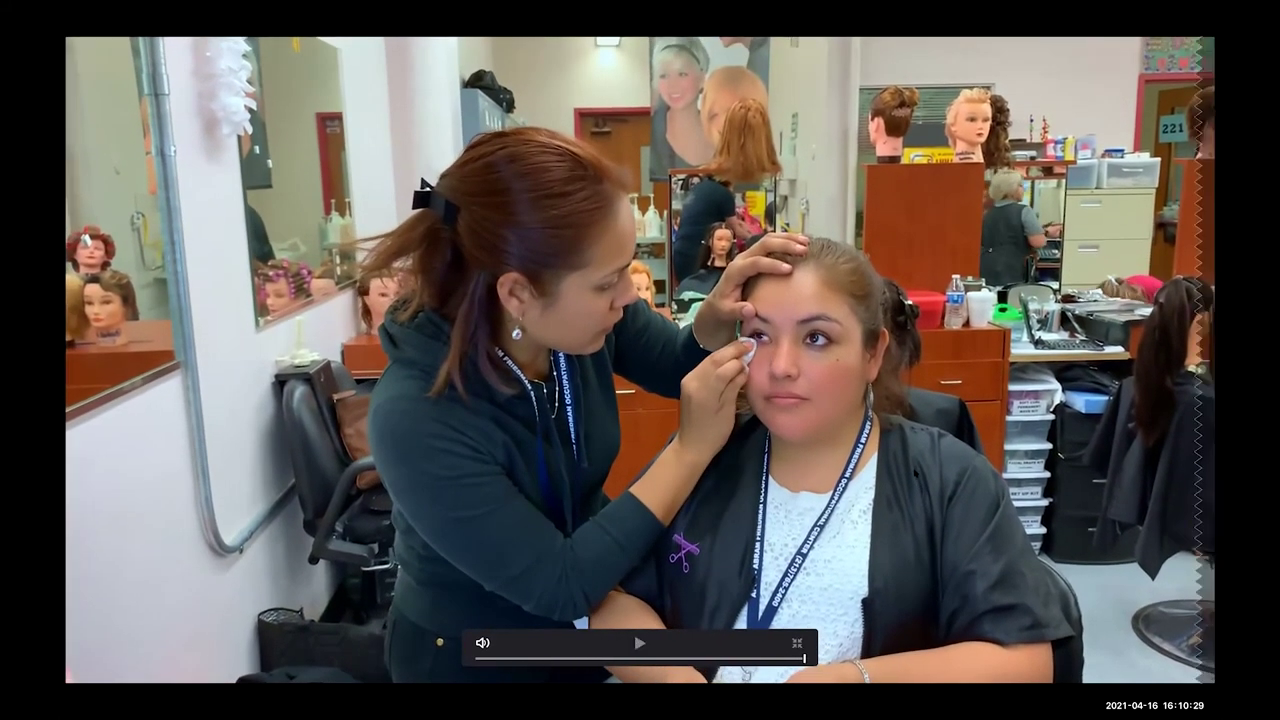
pyautogui.press('Escape')
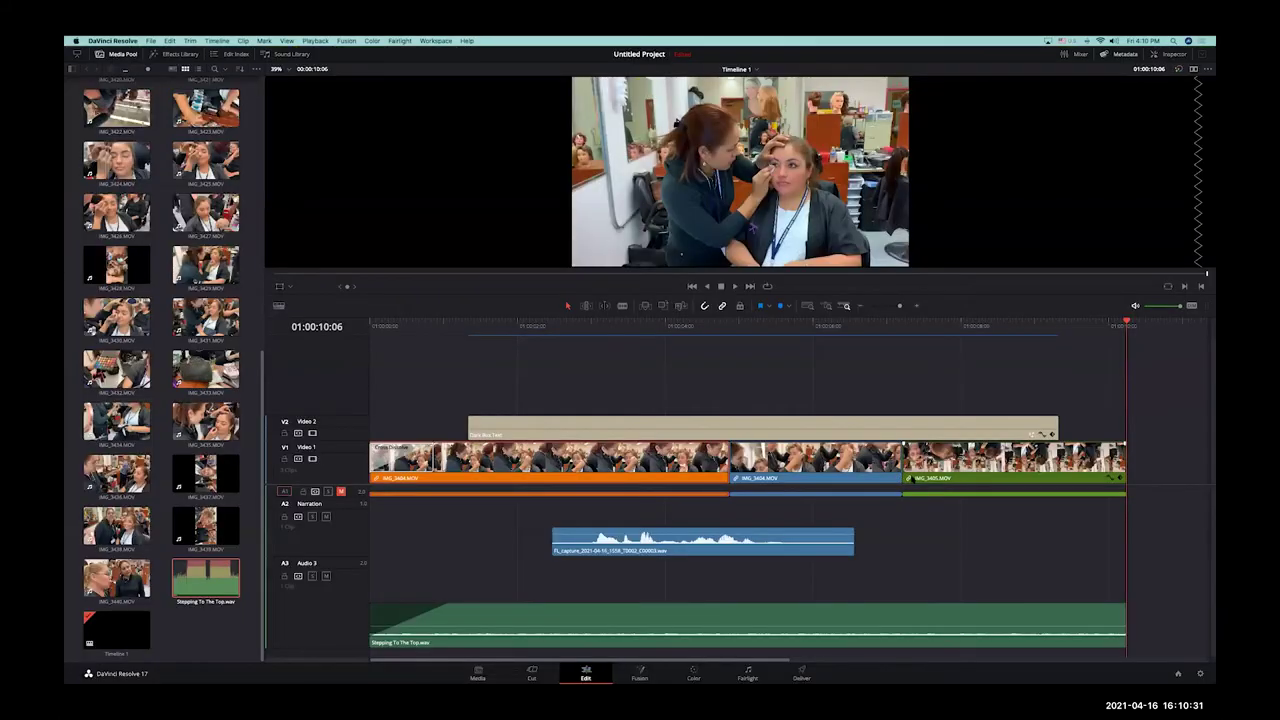
pyautogui.scroll(-5, 788, 490)
pyautogui.scroll(5, 711, 473)
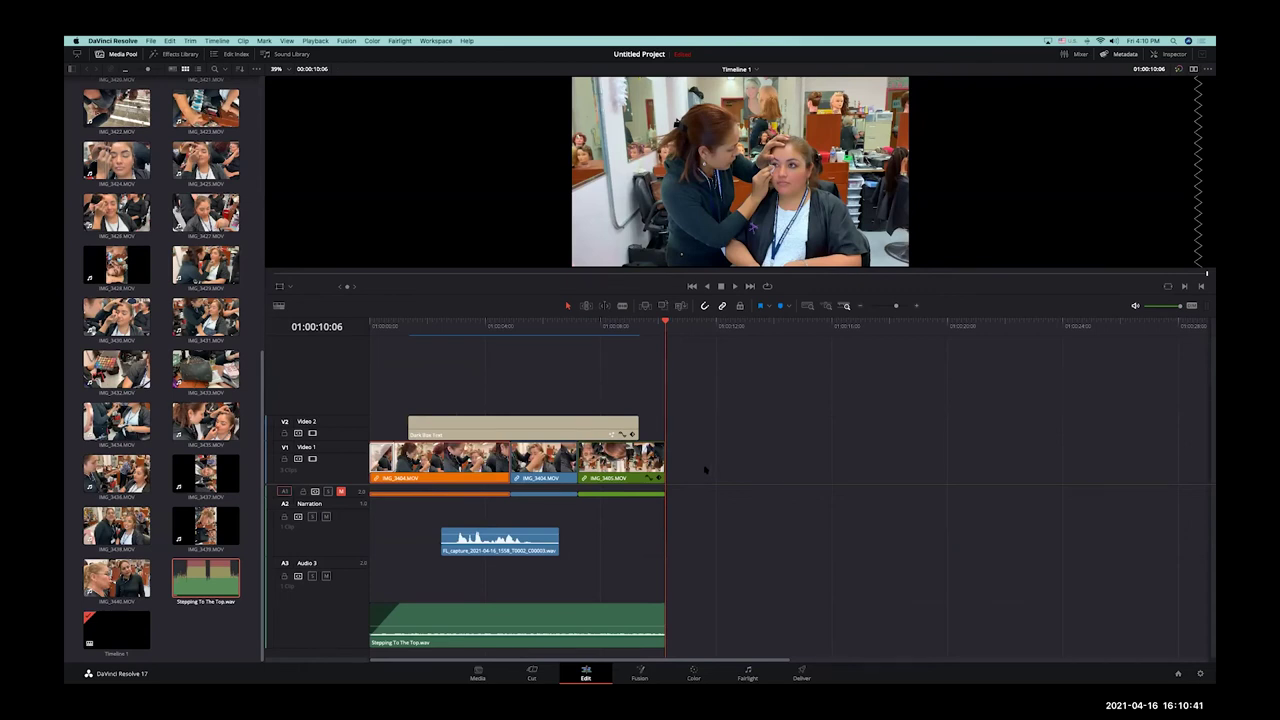
# Step: Duplicate the Dark Box Text caption on V2 and place the copy right after the original
pyautogui.click(574, 431)
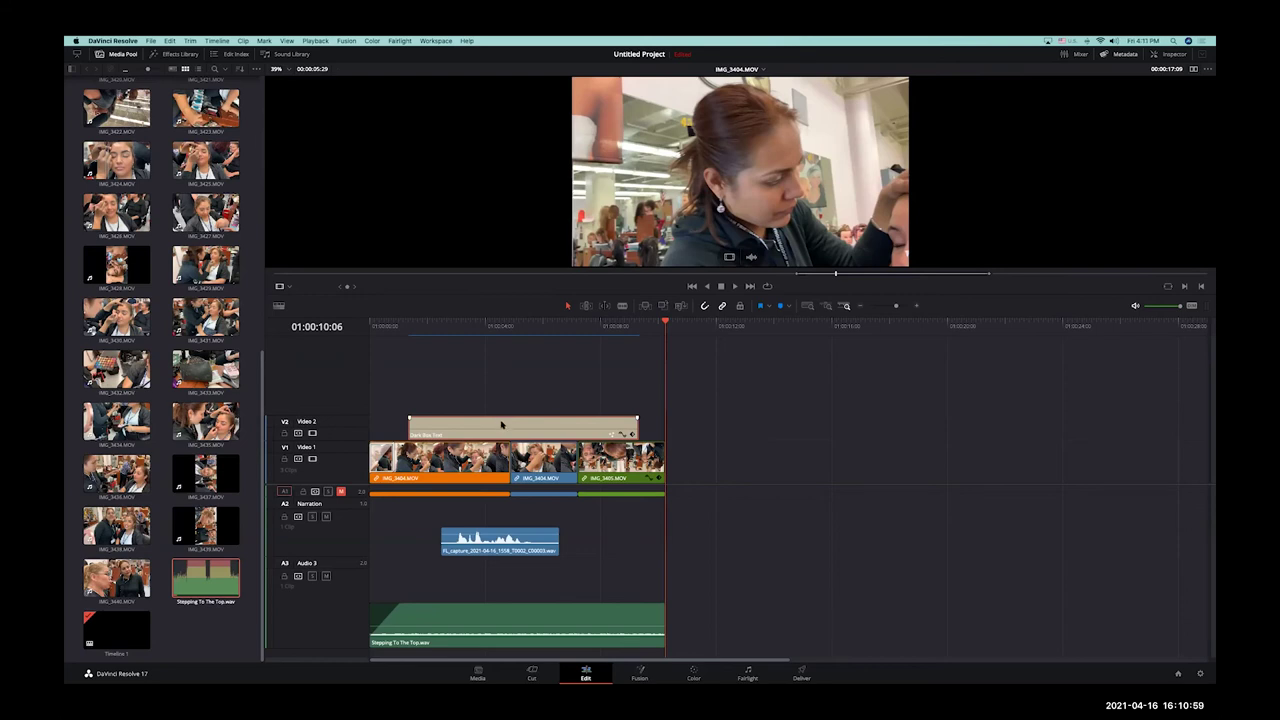
pyautogui.click(502, 423)
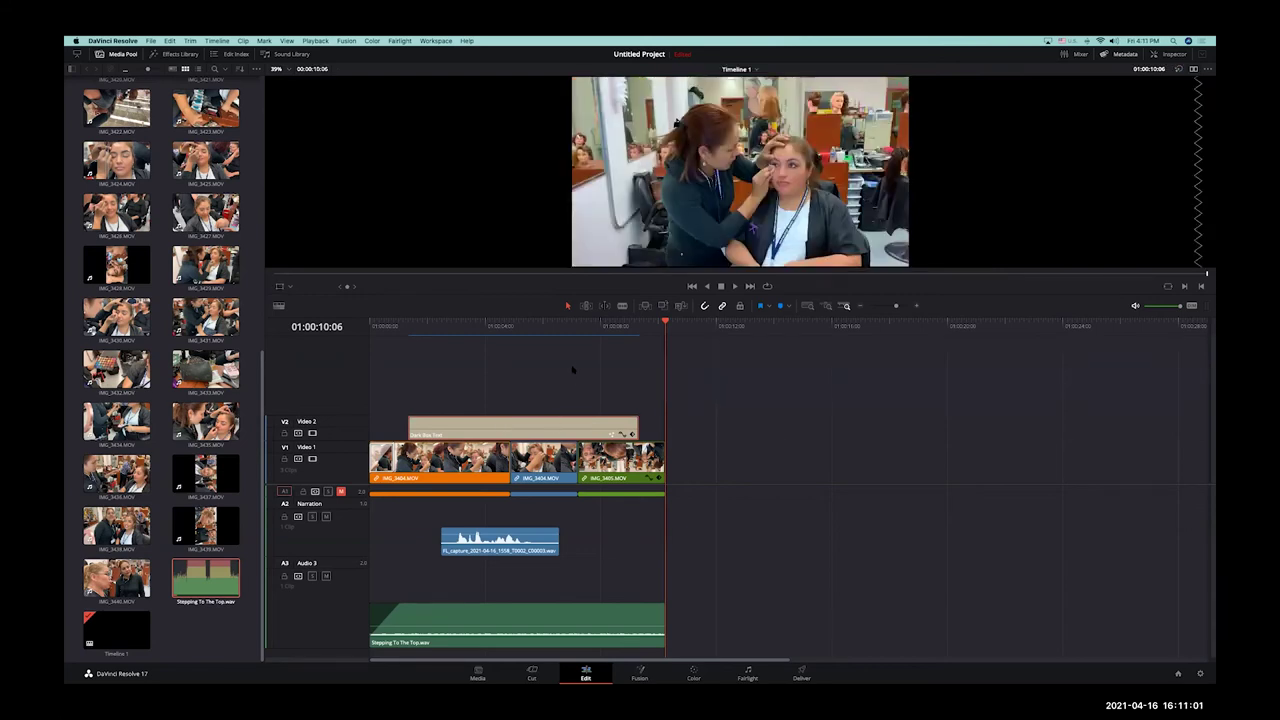
pyautogui.moveTo(558, 324); pyautogui.dragTo(541, 326)
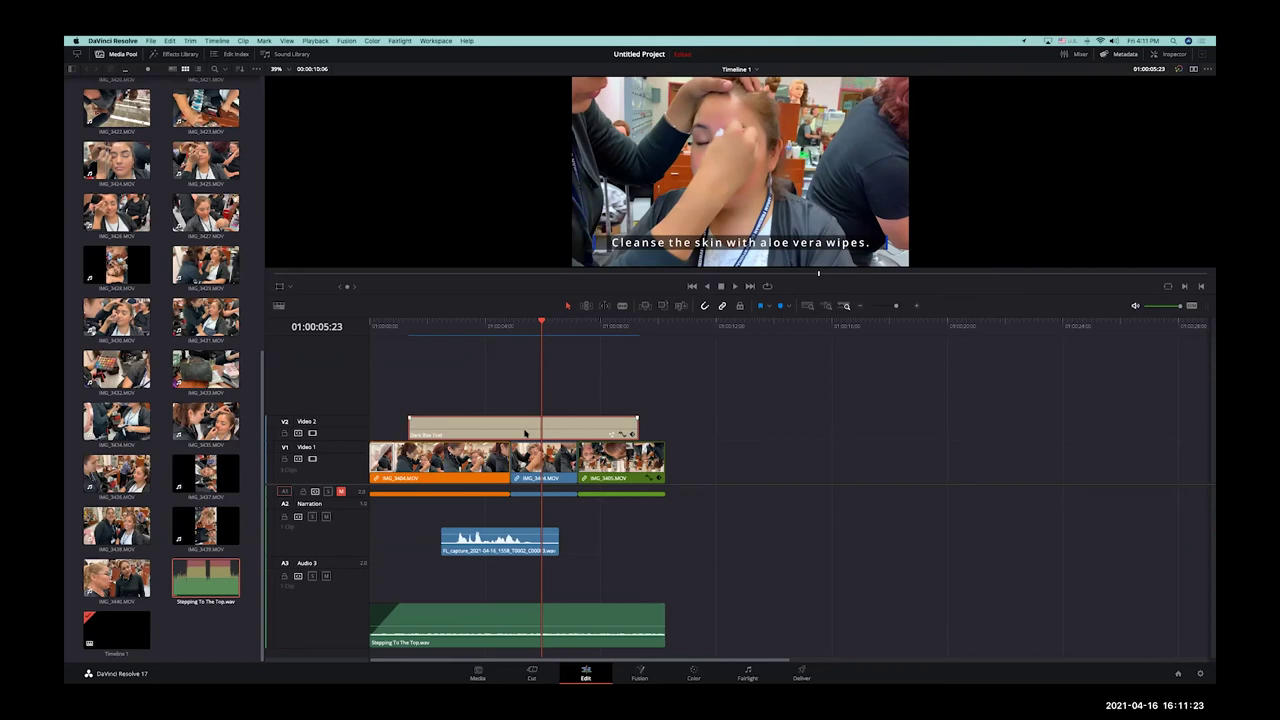
pyautogui.moveTo(523, 430); pyautogui.dragTo(757, 432)
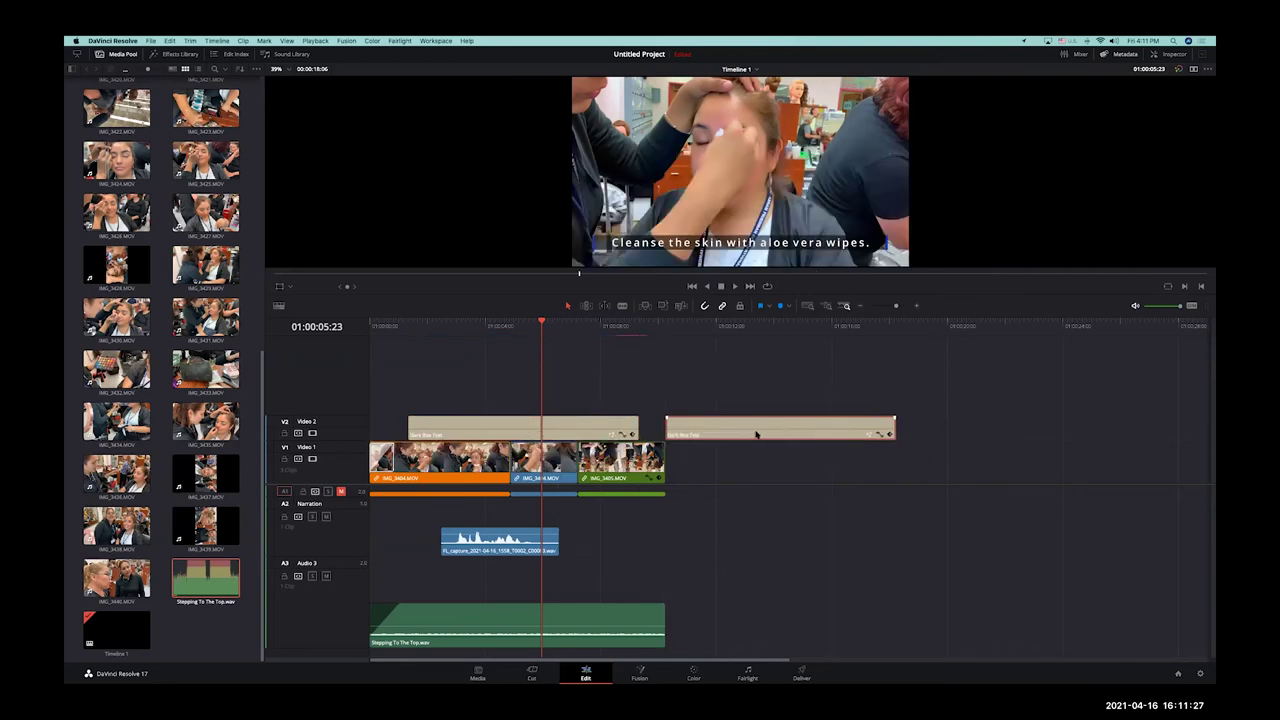
pyautogui.click(741, 352)
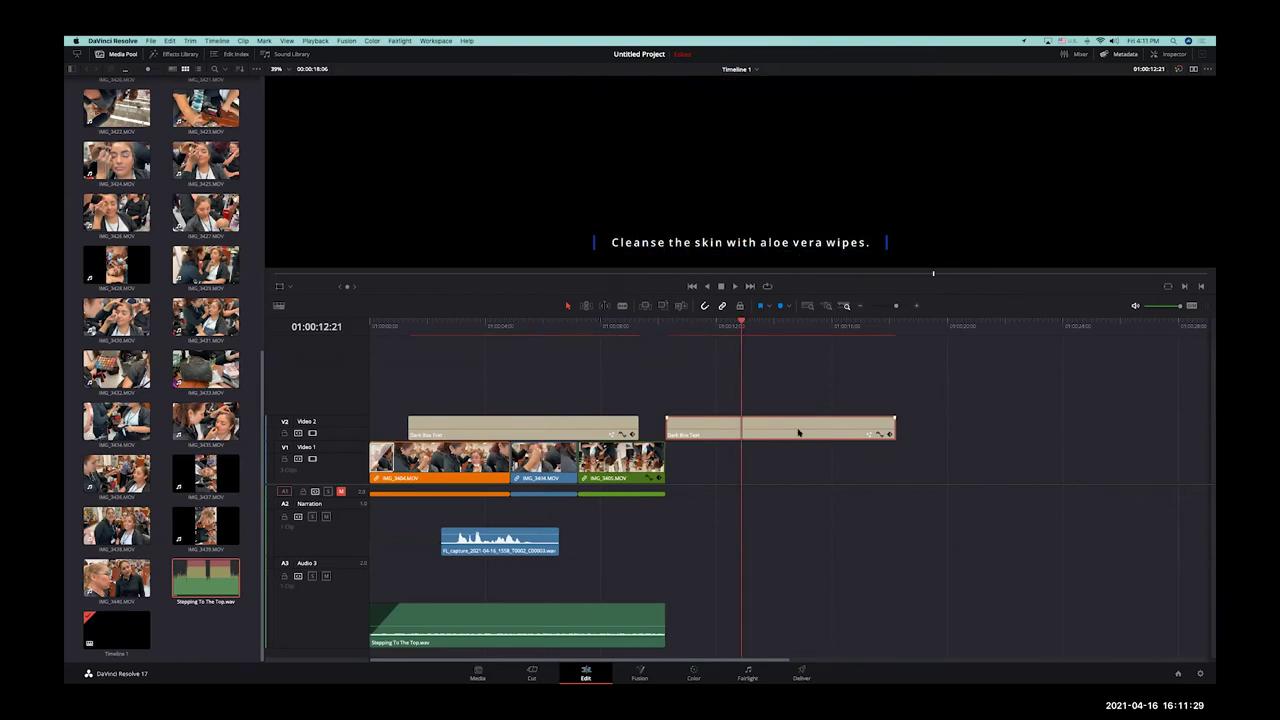
# Step: Copy the second make-up step, 'Protect the face with vitamin cleanser.', from the steps document
pyautogui.click(1166, 54)
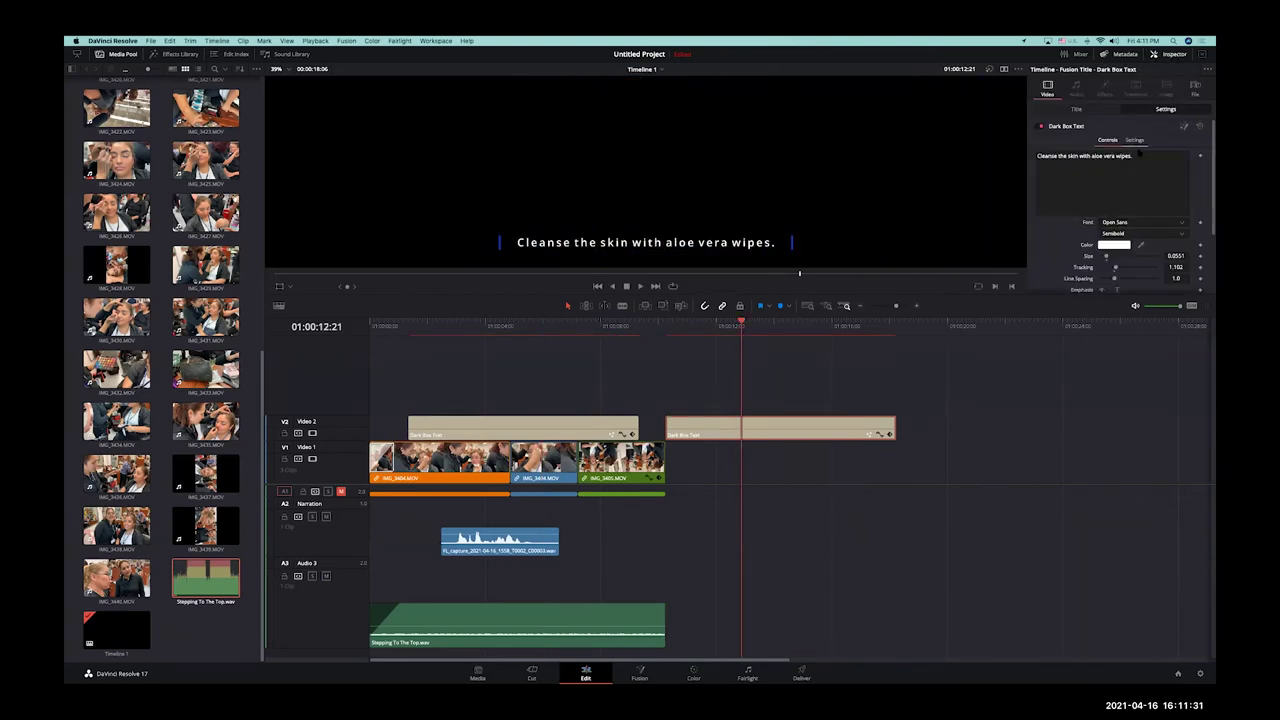
pyautogui.press('super+Tab')
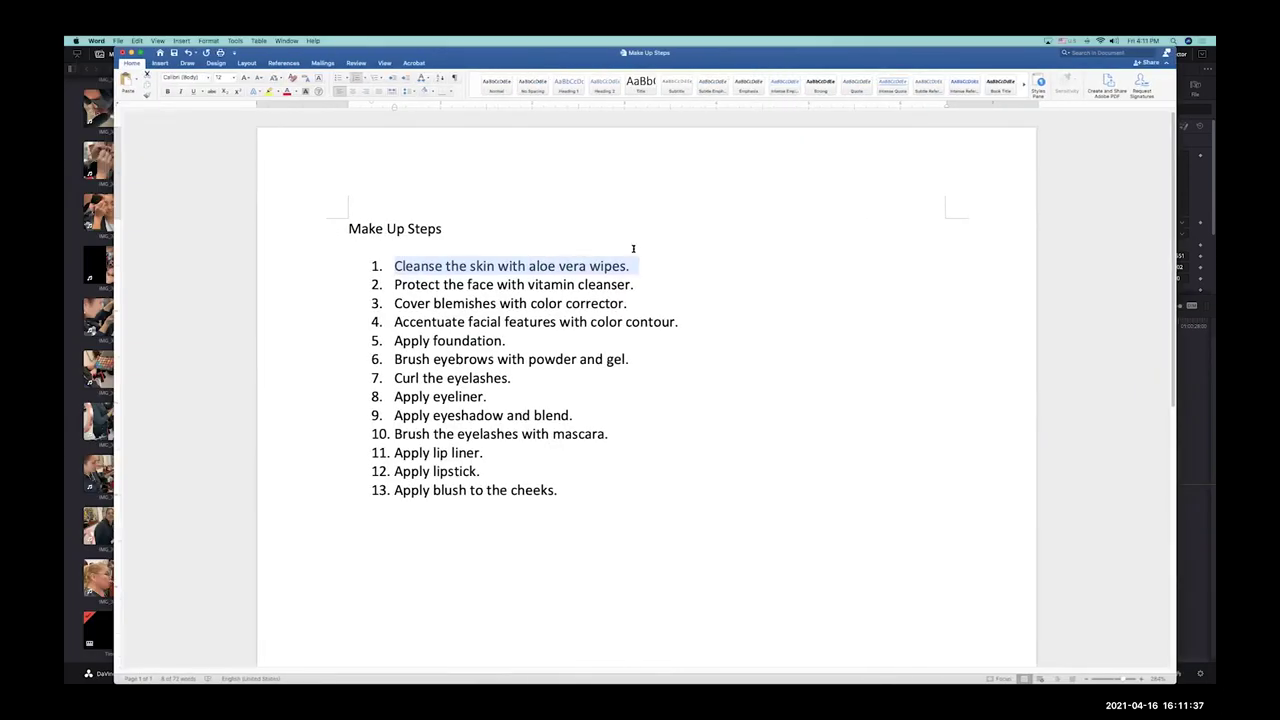
pyautogui.click(626, 284)
pyautogui.moveTo(626, 284); pyautogui.dragTo(400, 284)
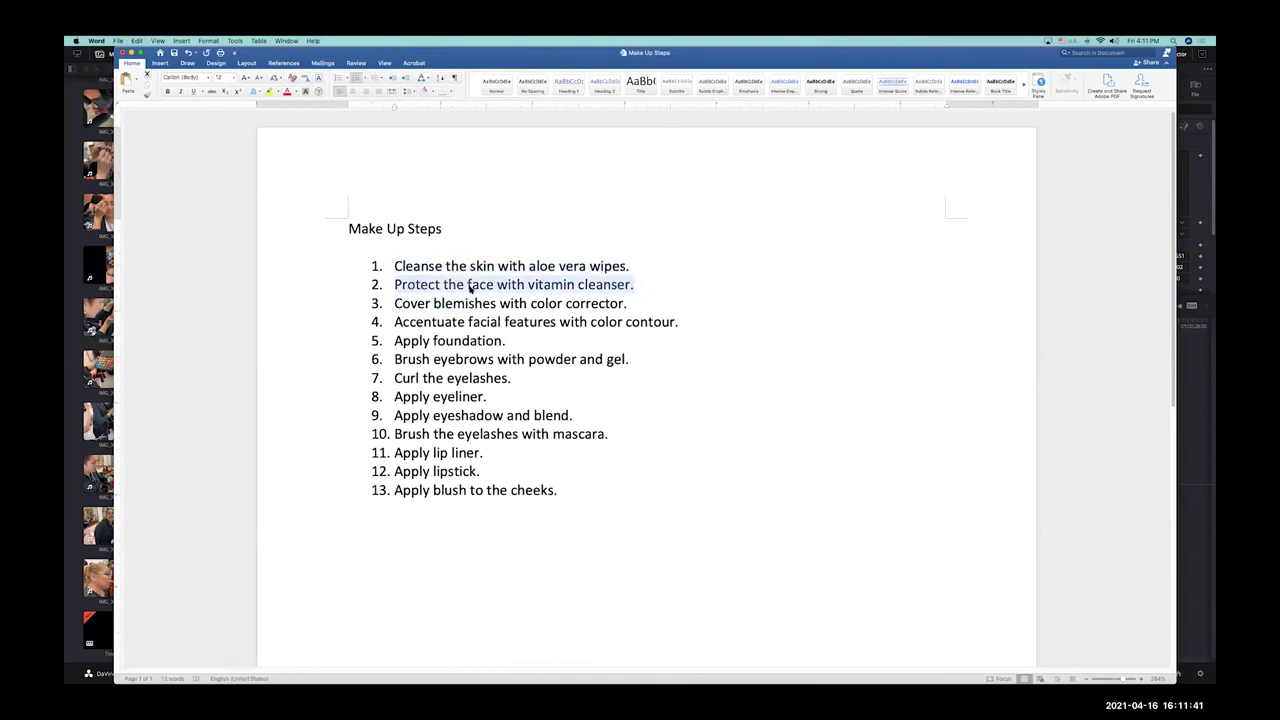
pyautogui.press('super+Tab')
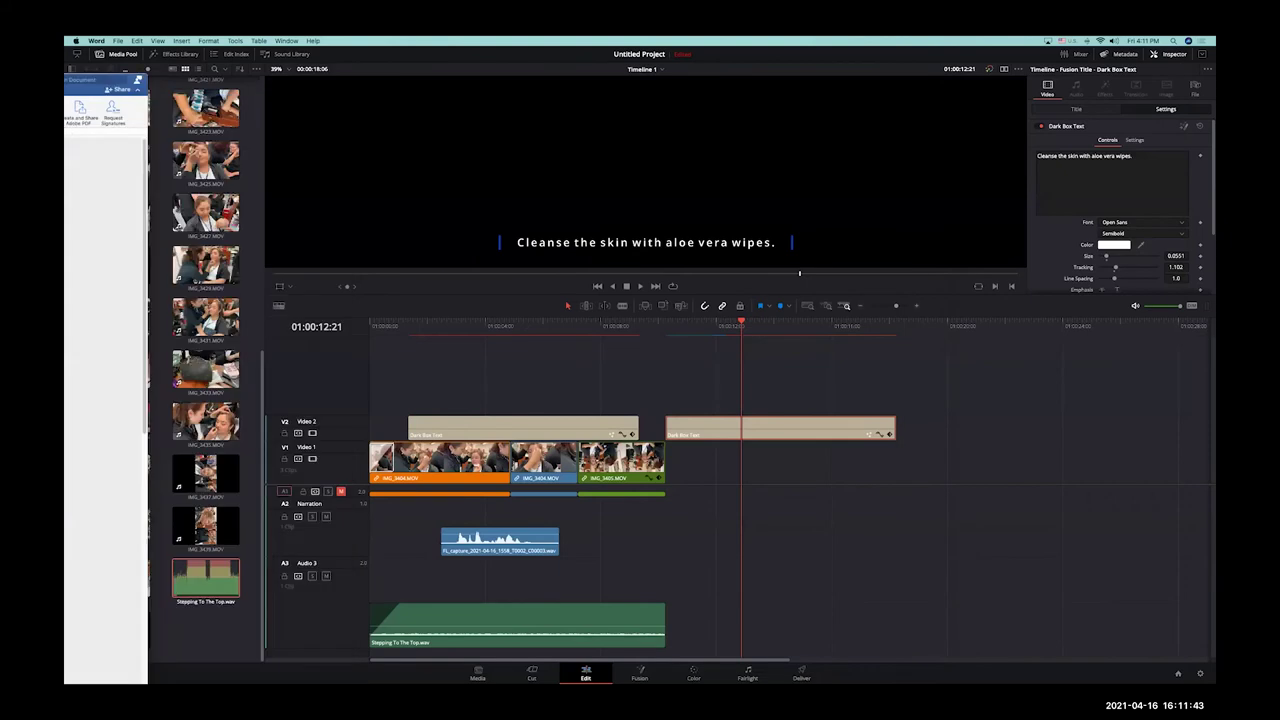
# Step: Paste that line as the second caption's text, then delete the second title clip from V2
pyautogui.click(1166, 108)
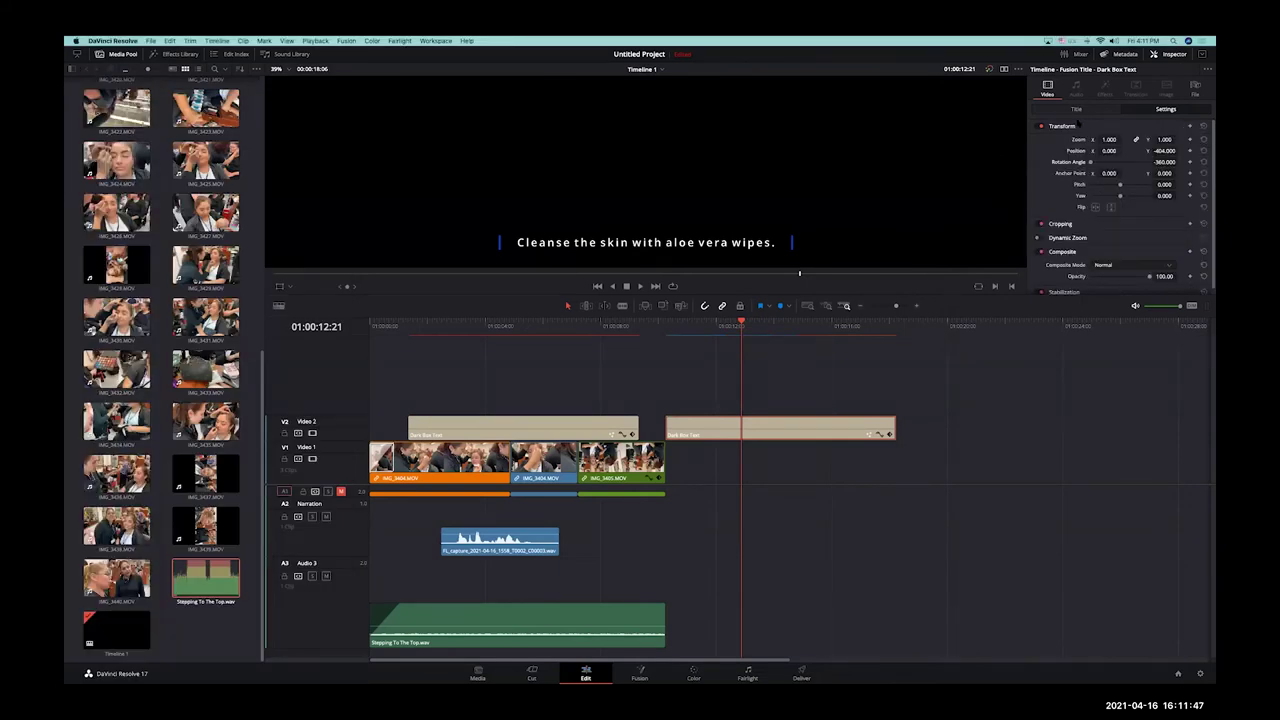
pyautogui.click(1076, 109)
pyautogui.tripleClick(1153, 157)
pyautogui.write('2. Protect the face with vitamin cleanser.')
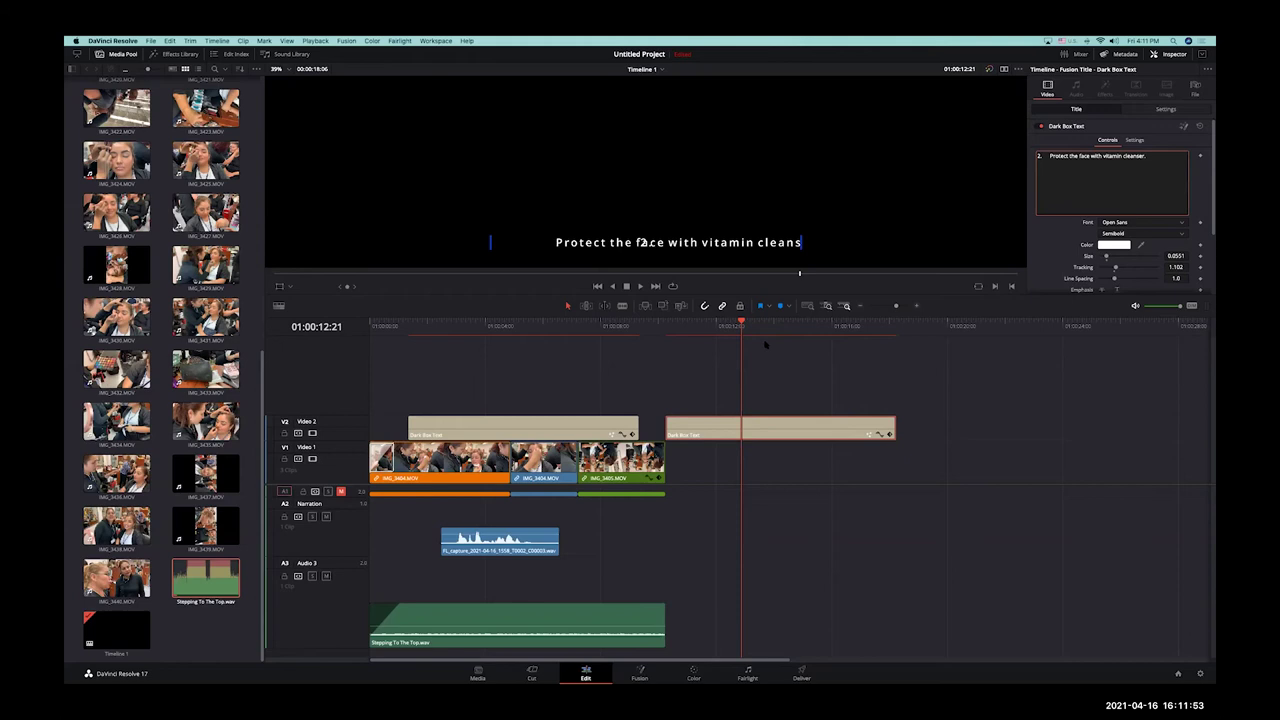
pyautogui.moveTo(741, 324)
pyautogui.mouseDown()
pyautogui.moveTo(791, 326)
pyautogui.moveTo(760, 337)
pyautogui.mouseUp()
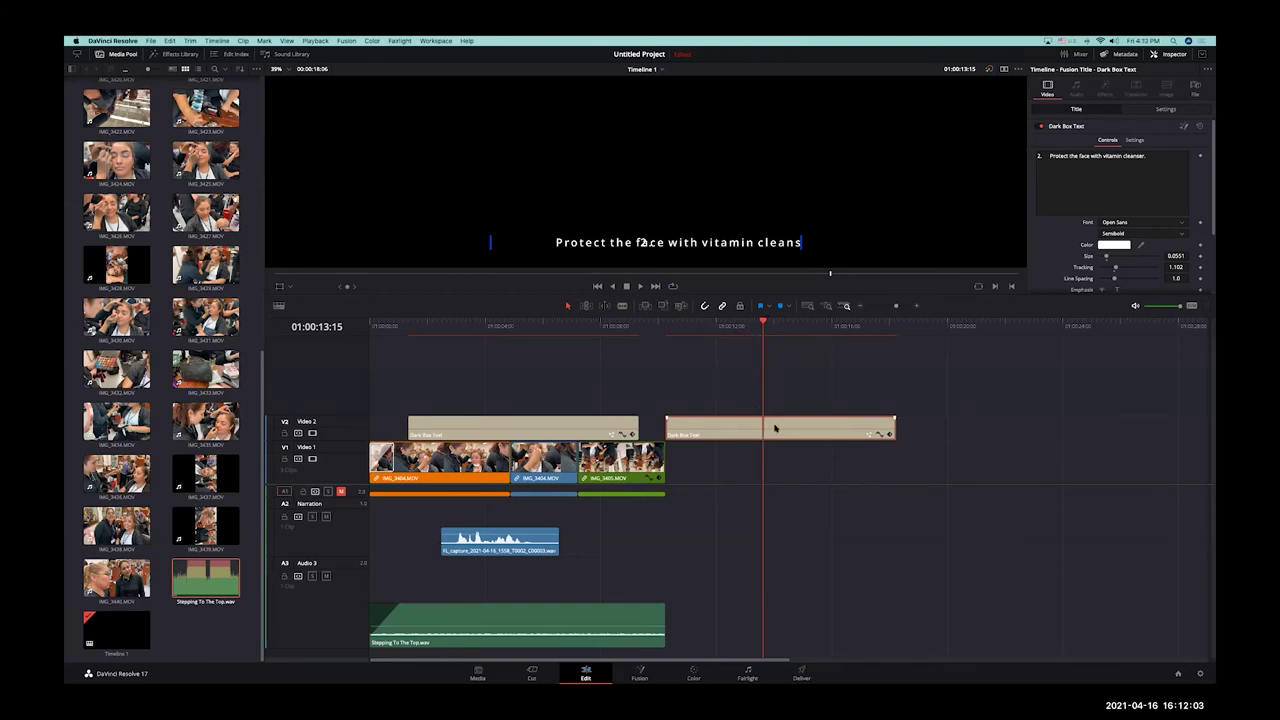
pyautogui.press('BackSpace')
# Step: Hide the Media Pool, fit the edit to the timeline, and park at 01:00:04:09 on the aloe vera subtitle
pyautogui.click(115, 54)
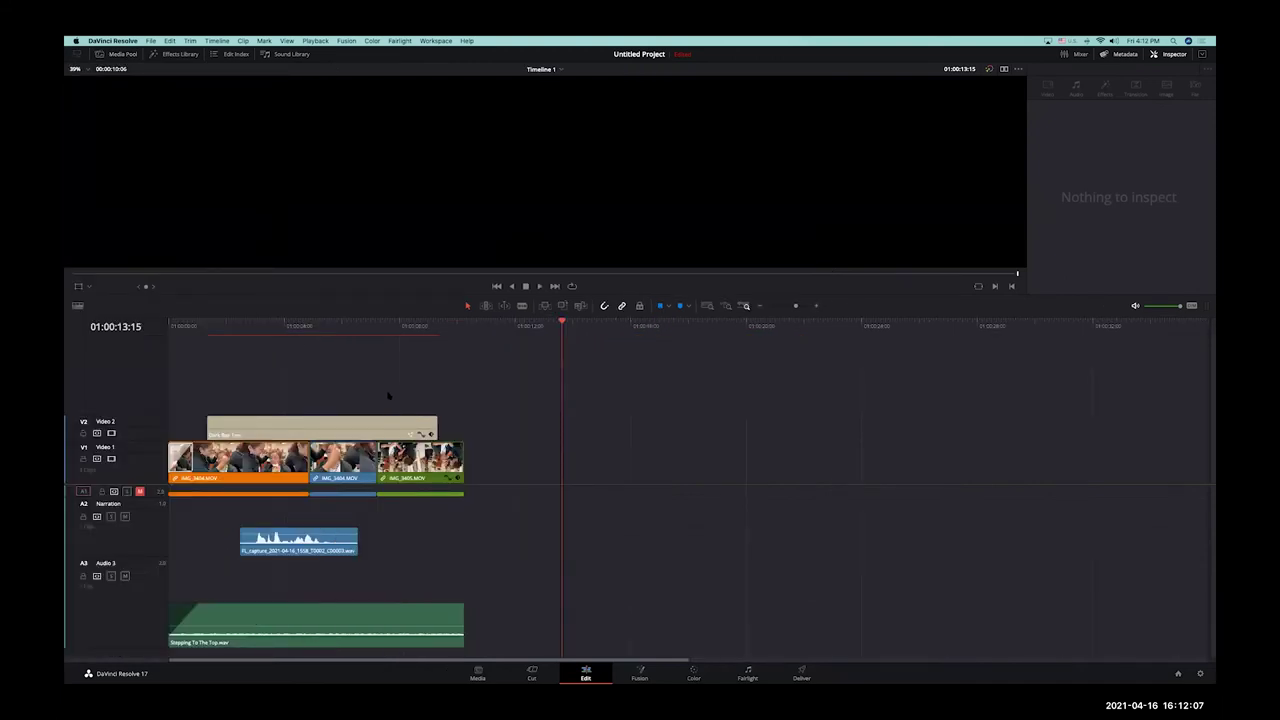
pyautogui.hotkey('shift', 'z')
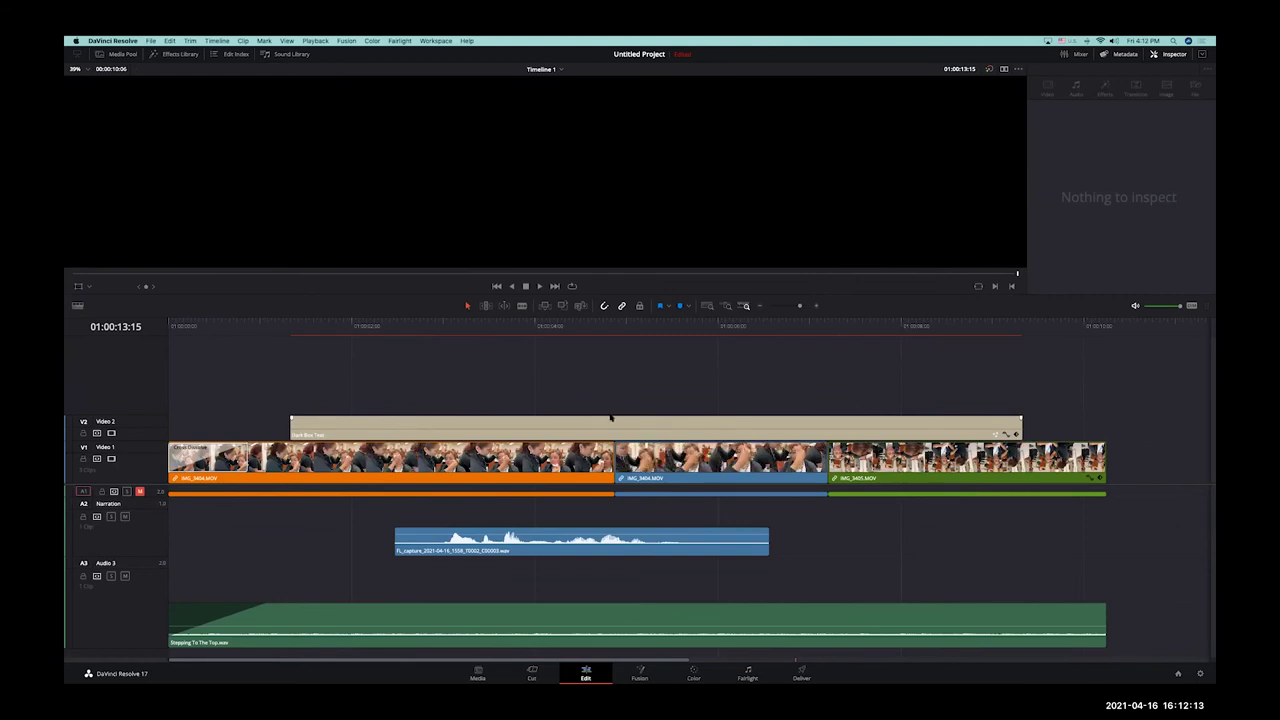
pyautogui.click(694, 337)
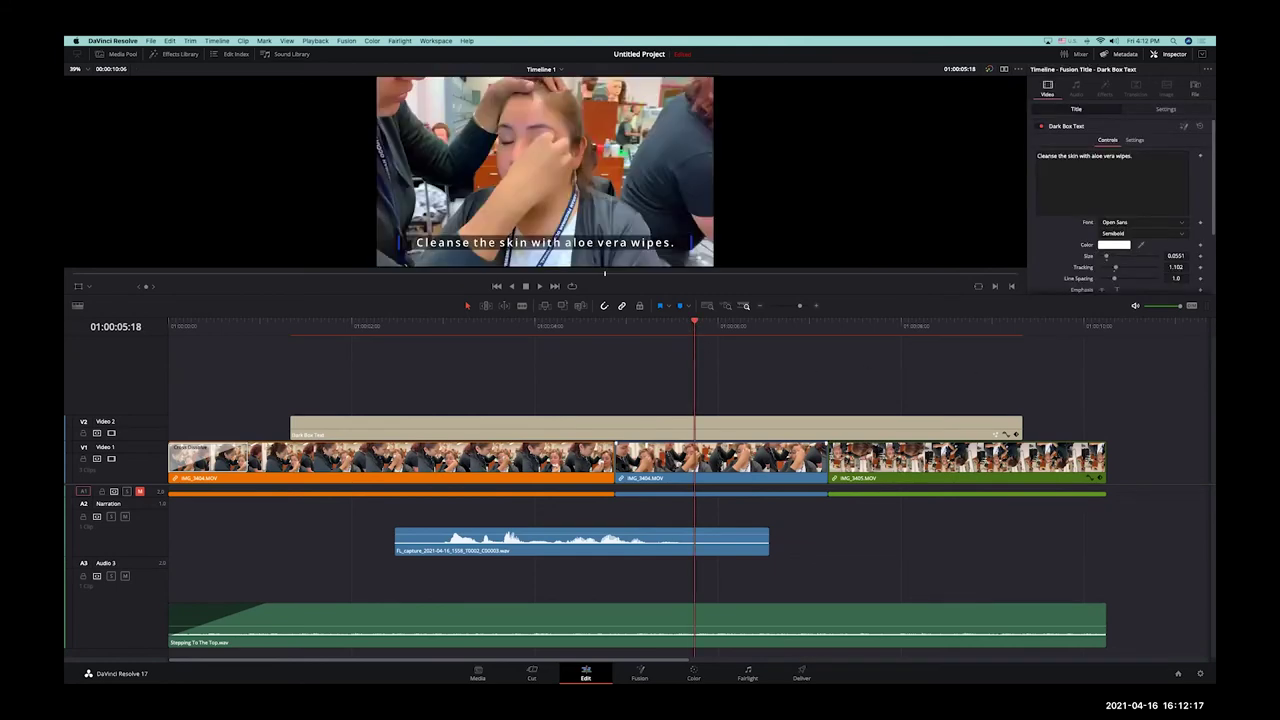
pyautogui.moveTo(493, 332); pyautogui.dragTo(229, 335)
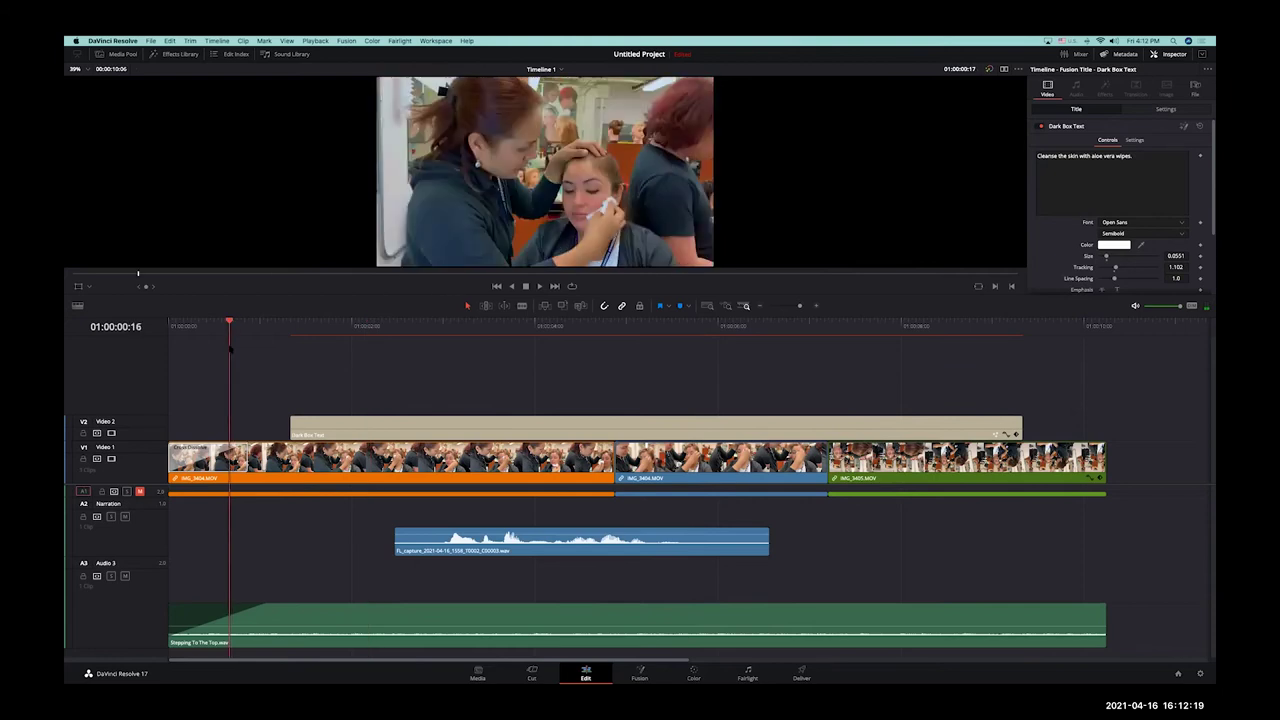
pyautogui.click(569, 343)
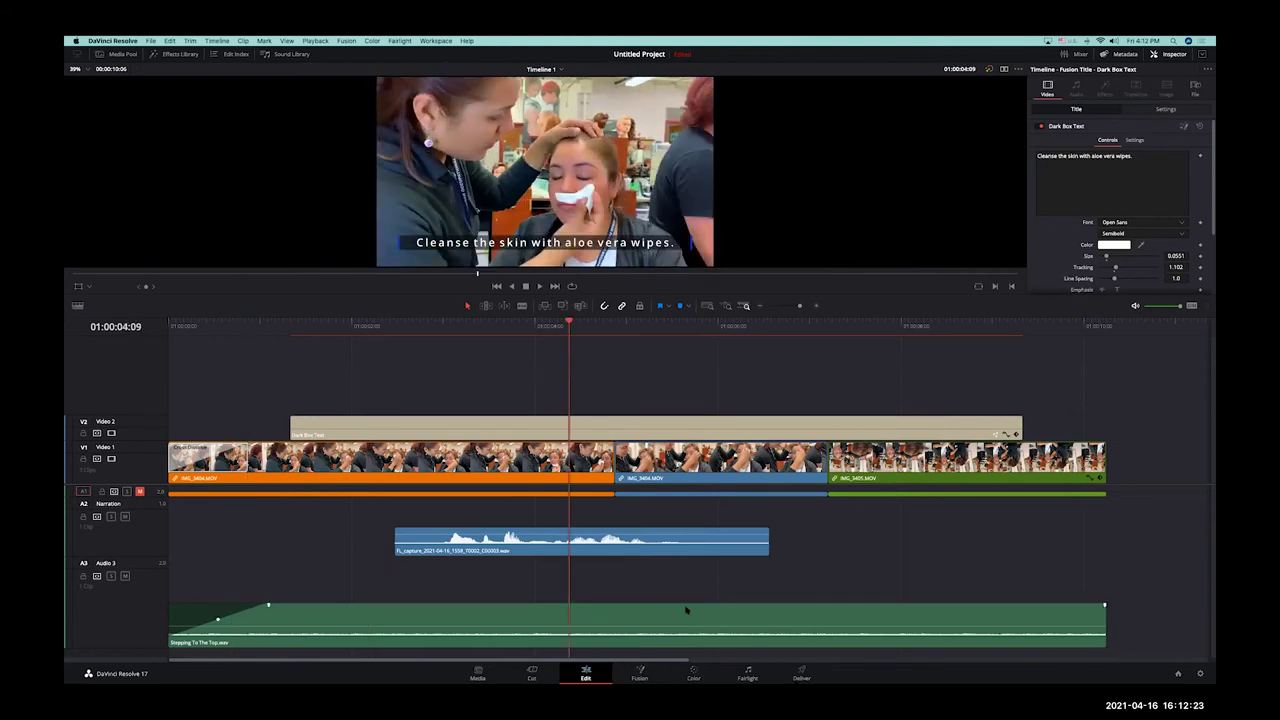
# Step: On the Deliver page, set the output filename to 'Aloe Vera'
pyautogui.click(801, 672)
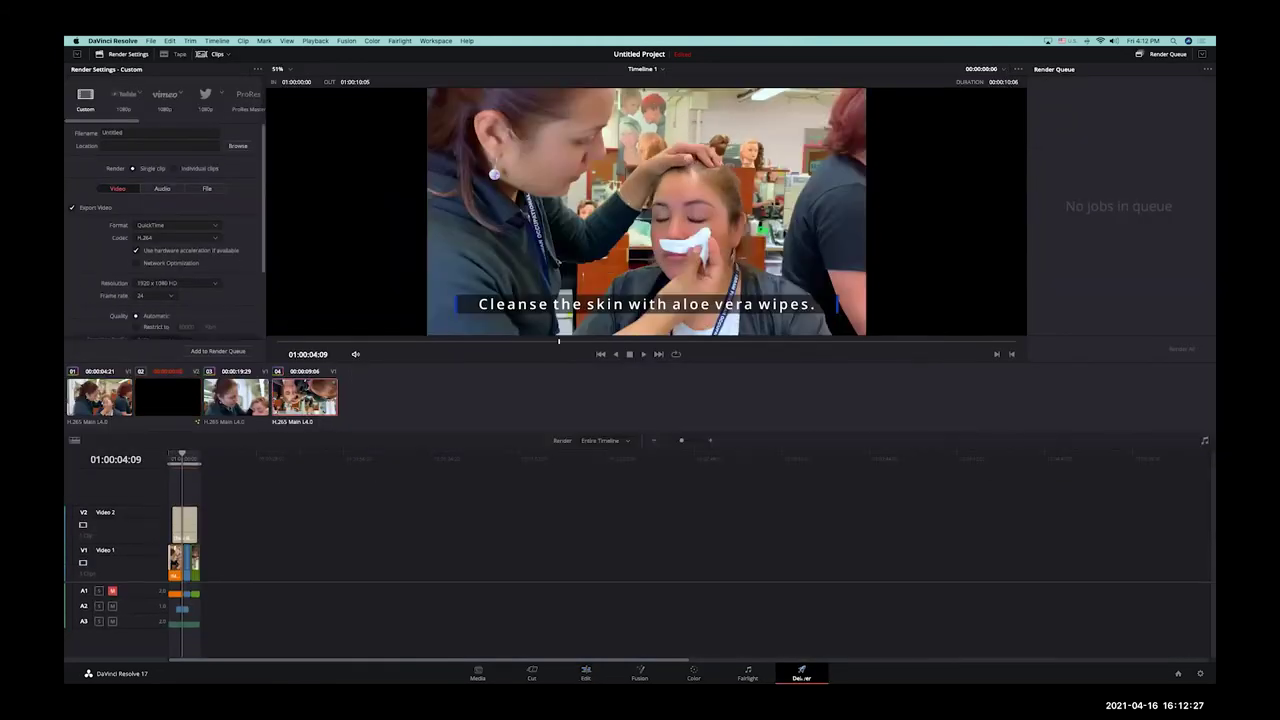
pyautogui.click(145, 132)
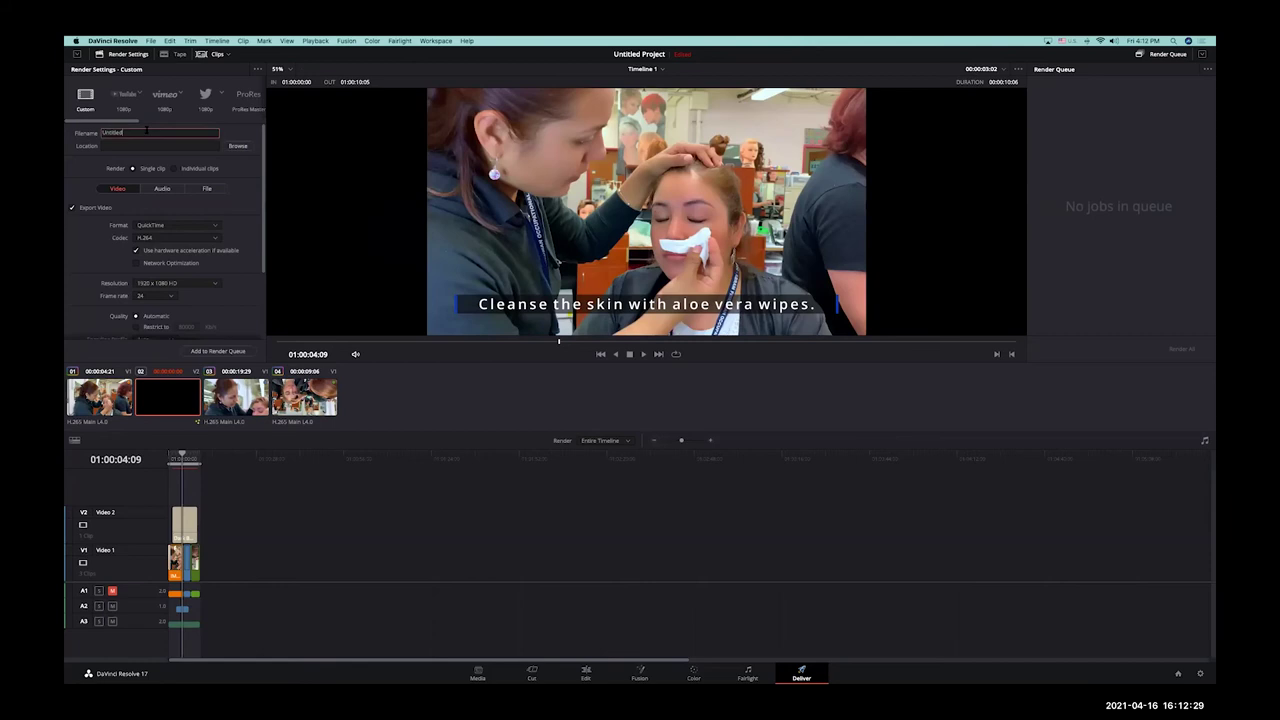
pyautogui.write('Aloe Vera')
pyautogui.click(238, 146)
# Step: Set the render location to the Desktop, add the job to the Render Queue, and return to Edit
pyautogui.click(236, 147)
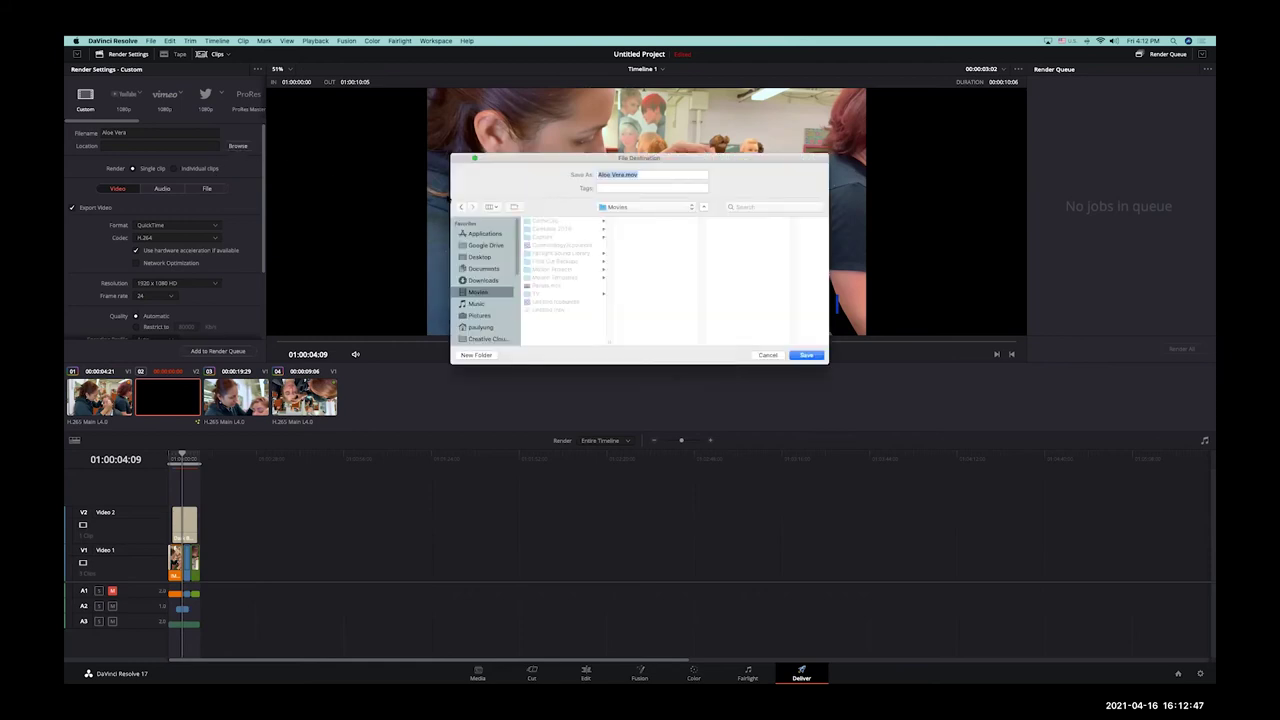
pyautogui.click(494, 259)
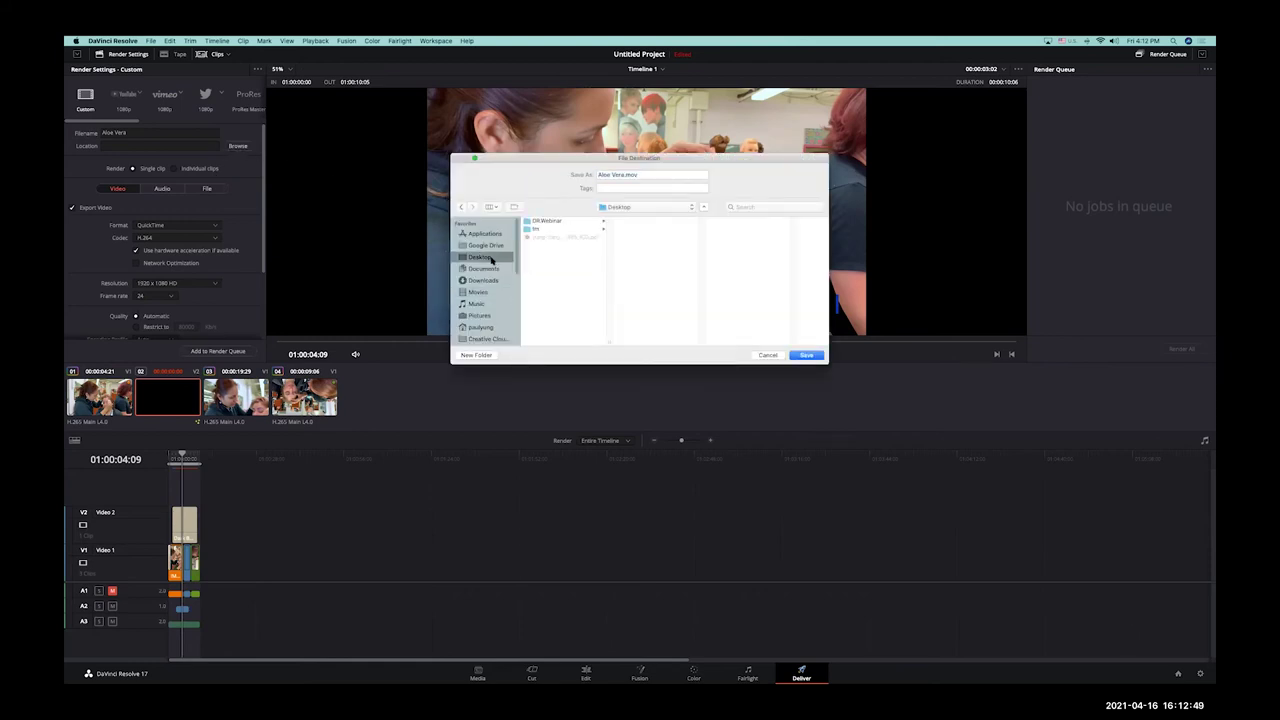
pyautogui.click(807, 355)
pyautogui.scroll(-5, 226, 219)
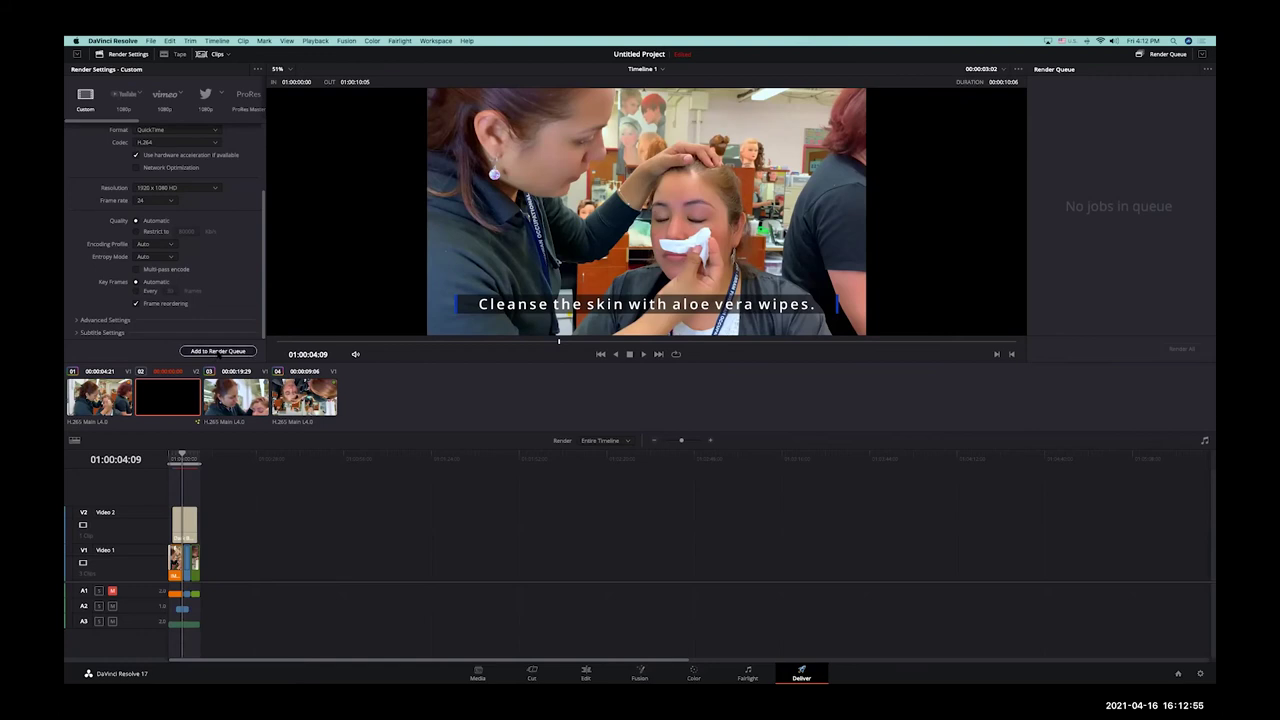
pyautogui.click(218, 351)
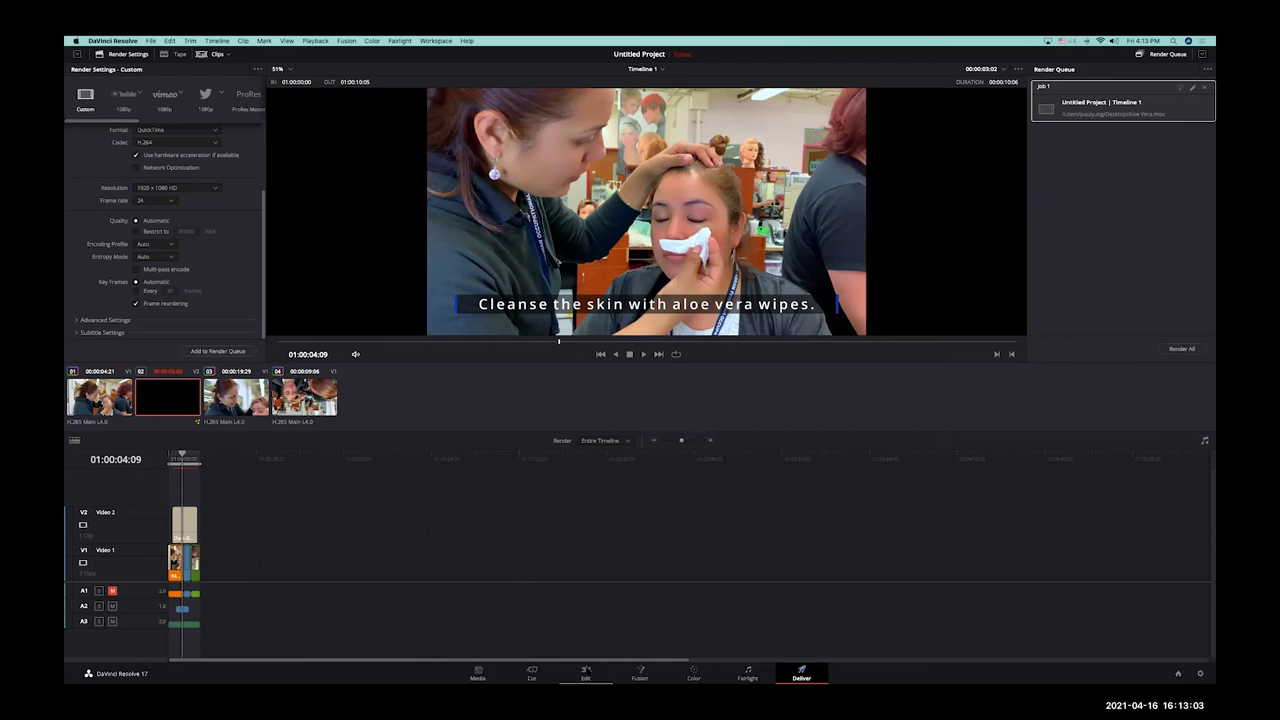
pyautogui.click(586, 673)
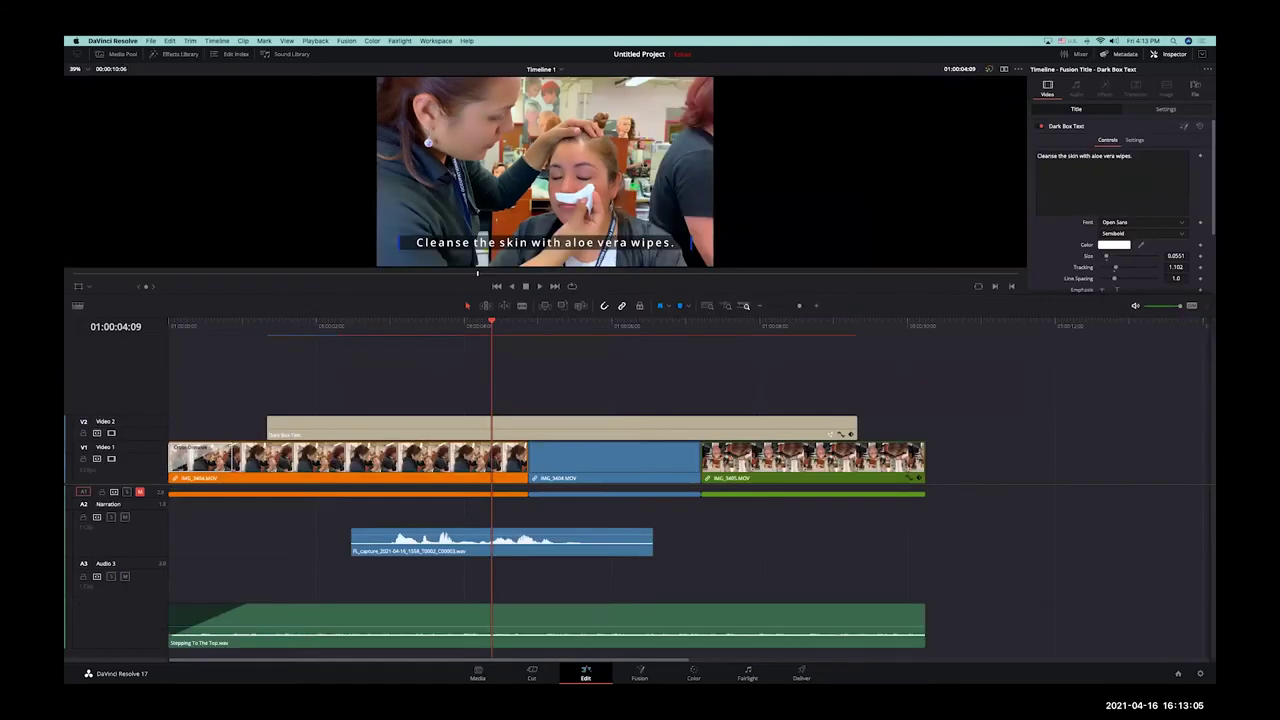
# Step: Check Quick Export's YouTube account settings, cancel both dialogs unused, and go back to Deliver
pyautogui.click(150, 41)
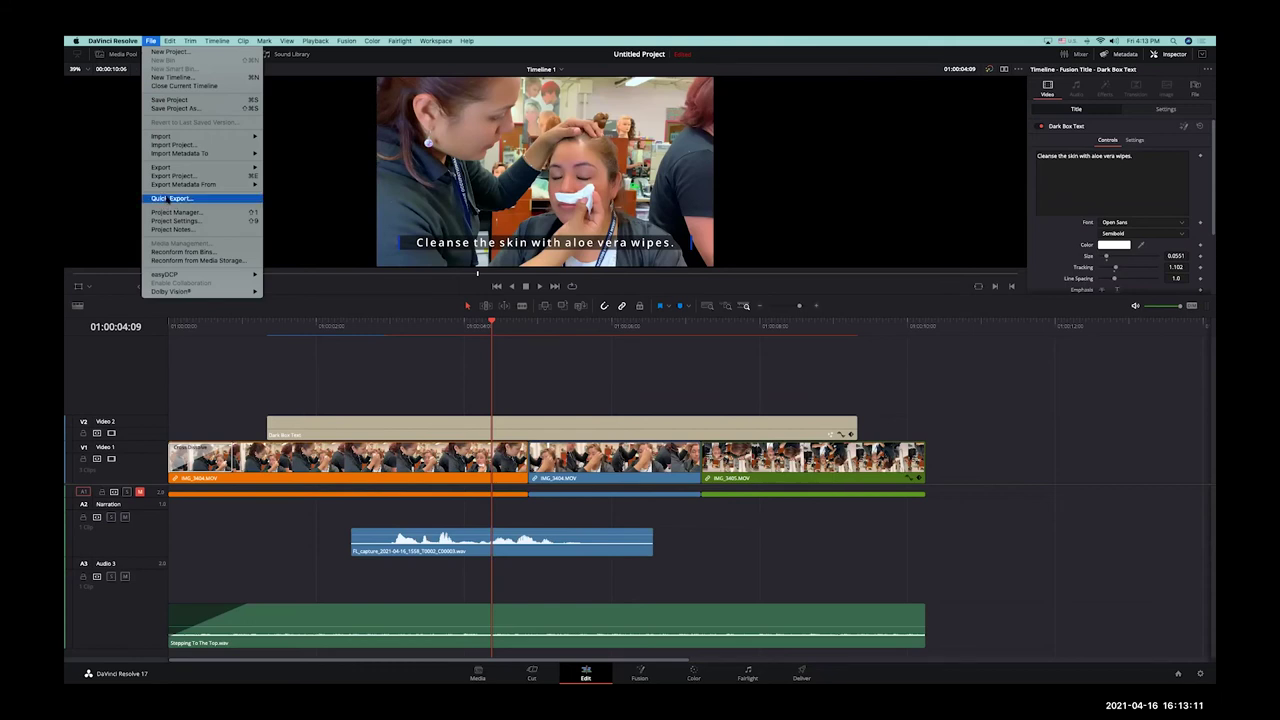
pyautogui.click(170, 199)
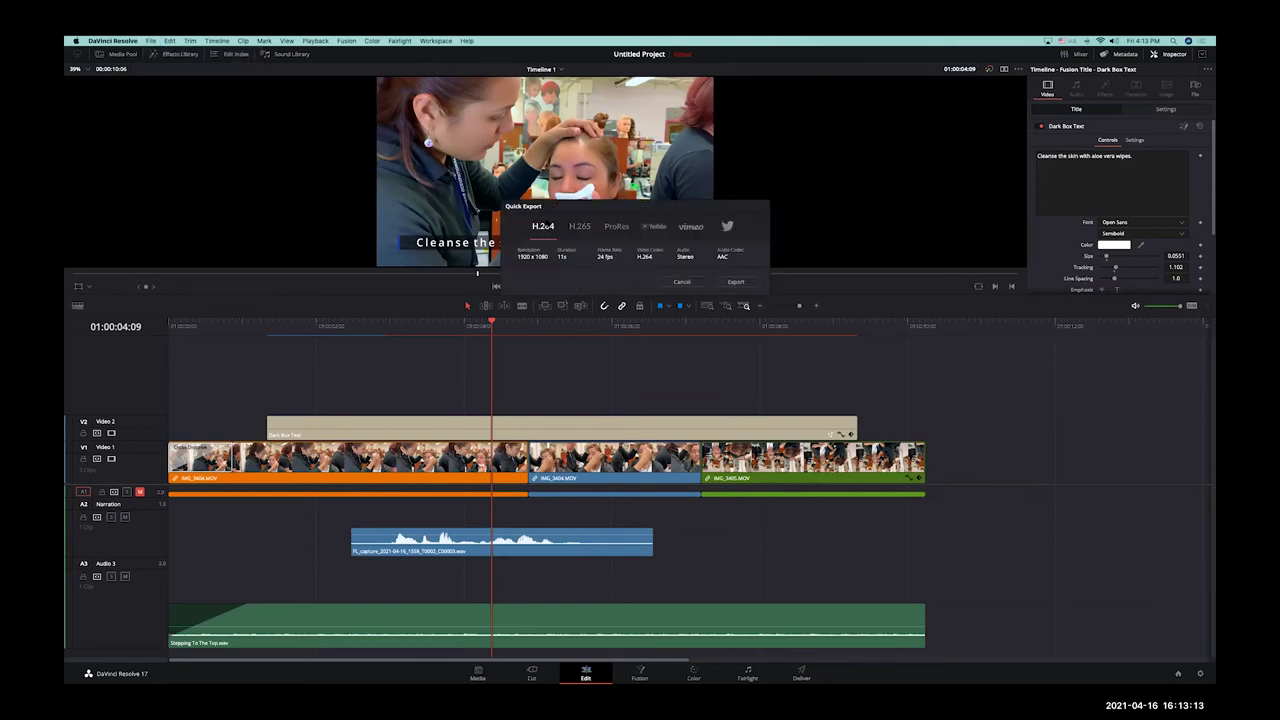
pyautogui.click(653, 226)
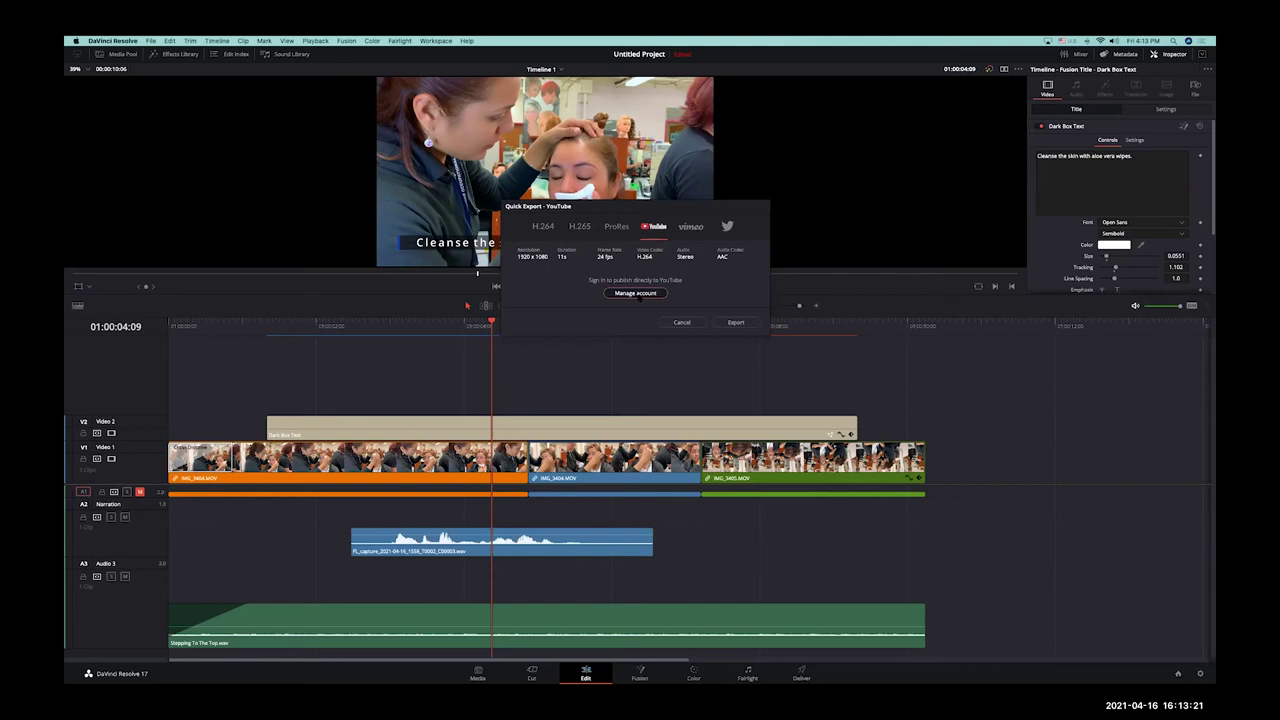
pyautogui.click(636, 293)
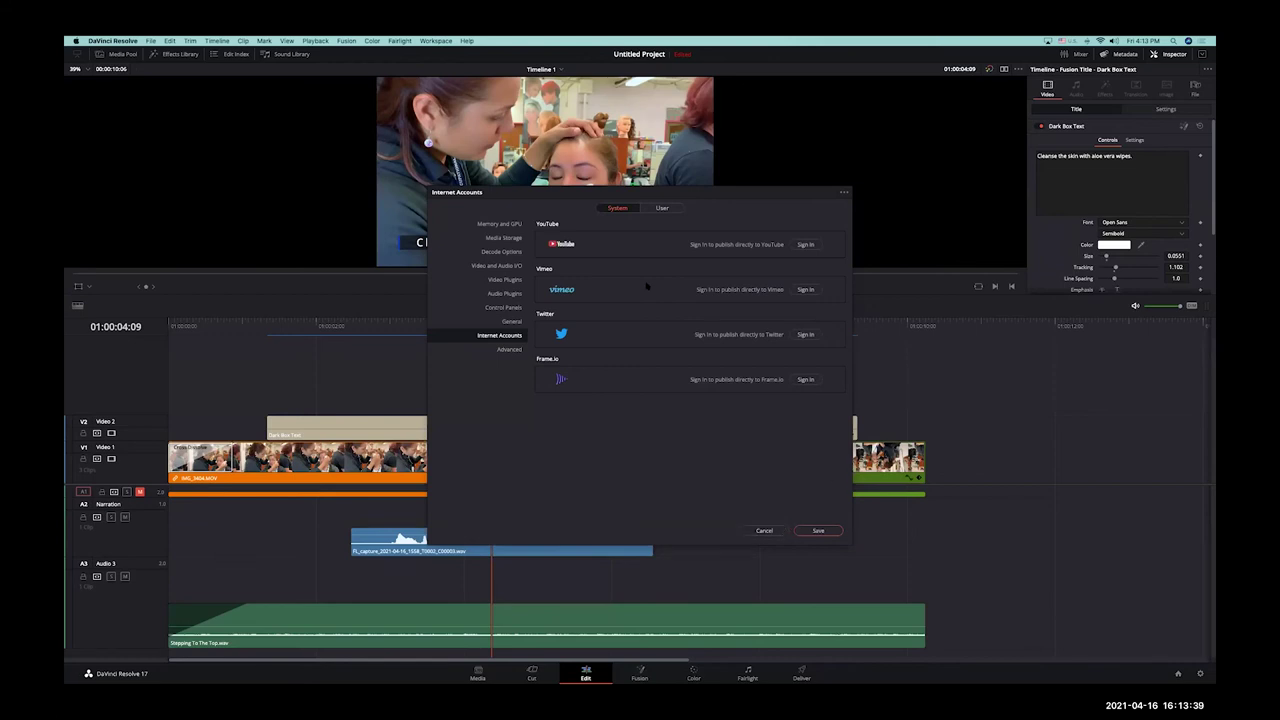
pyautogui.click(775, 532)
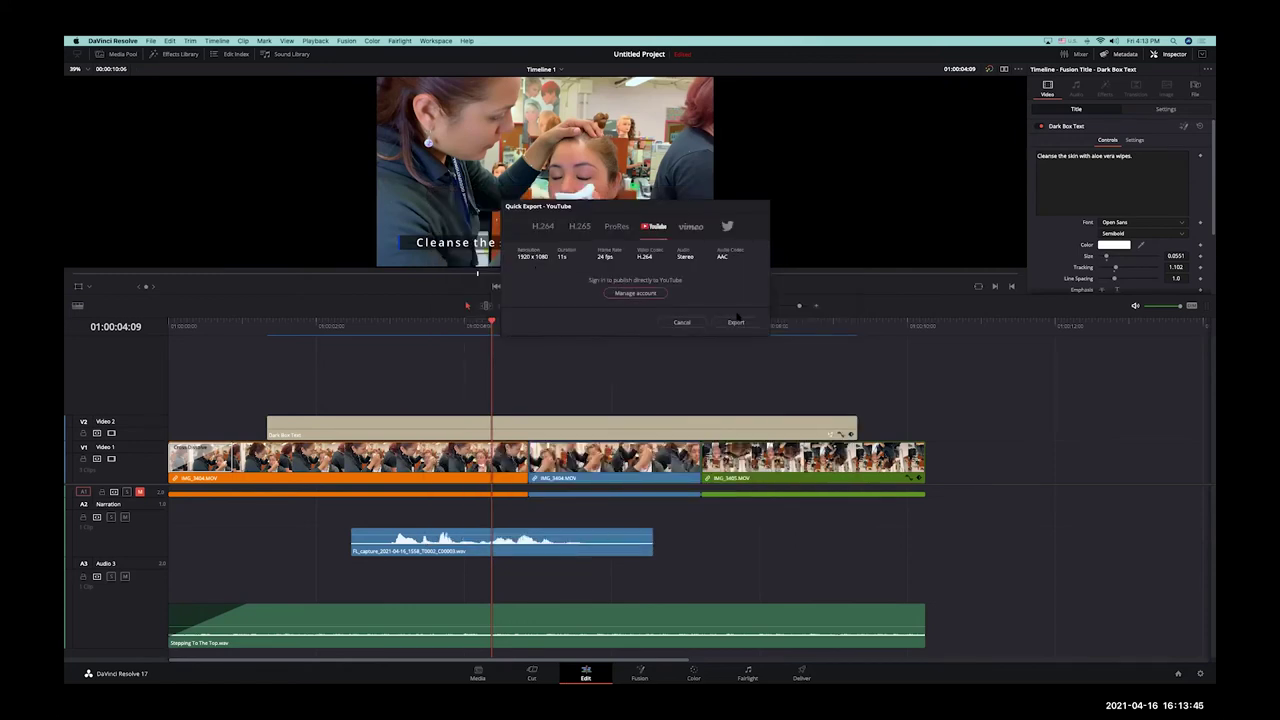
pyautogui.click(694, 322)
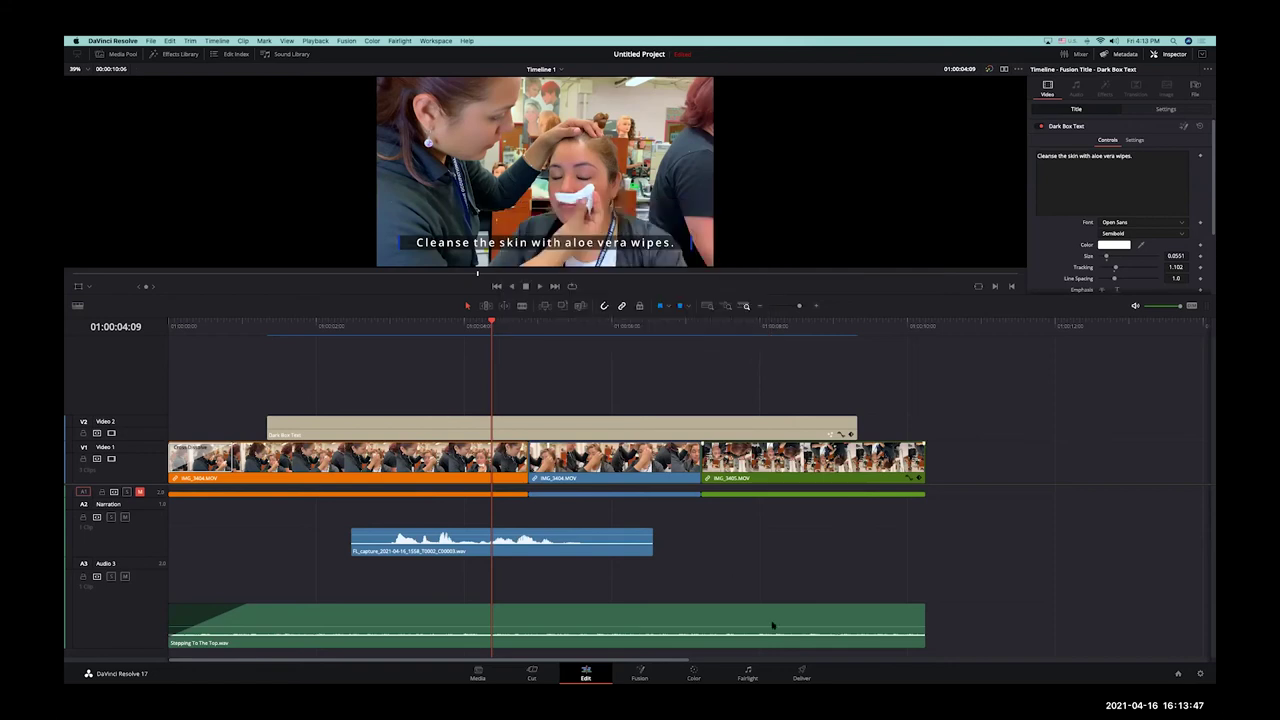
pyautogui.click(801, 673)
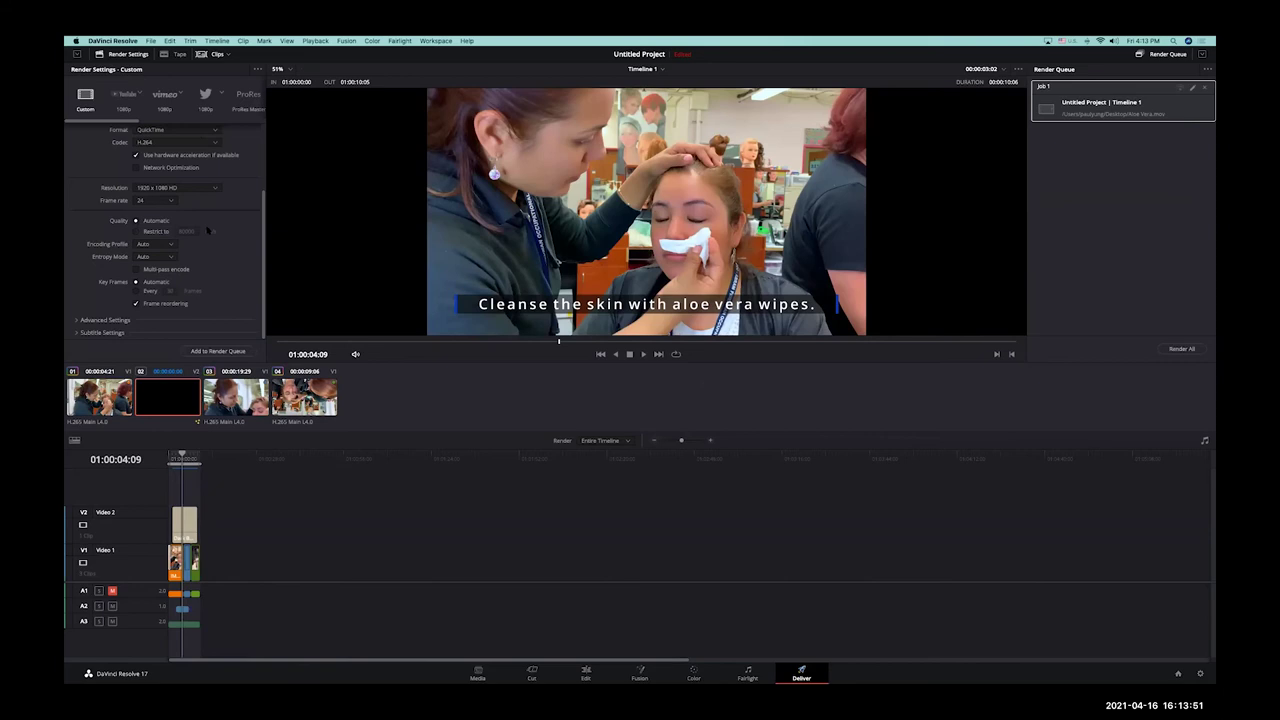
# Step: Review the render settings and render the queued Aloe Vera job with Render All
pyautogui.scroll(5, 200, 228)
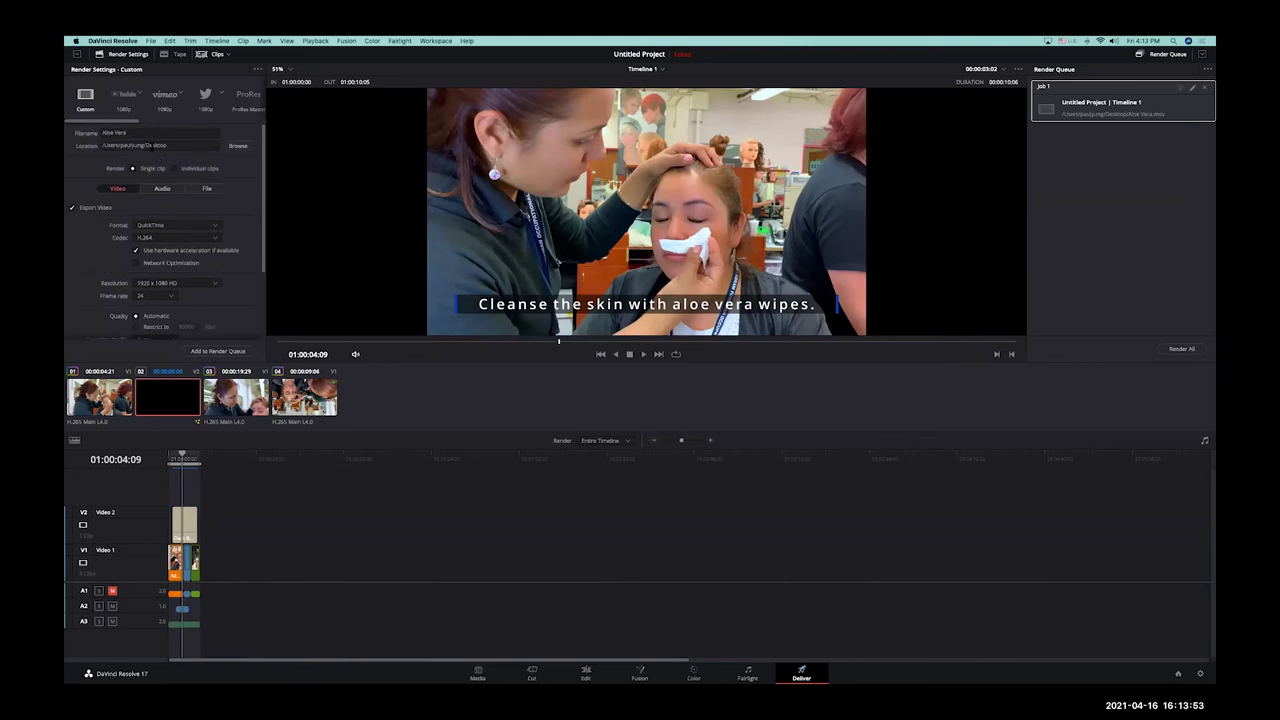
pyautogui.scroll(-5, 152, 148)
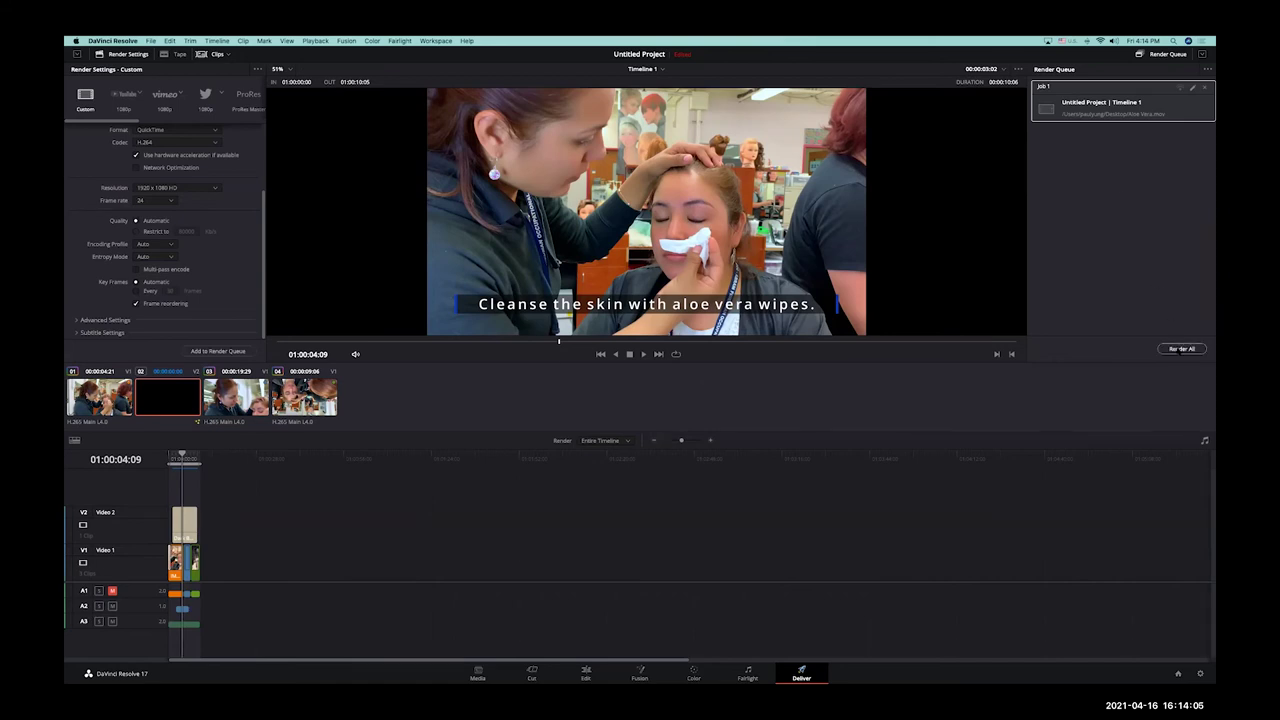
pyautogui.click(1182, 349)
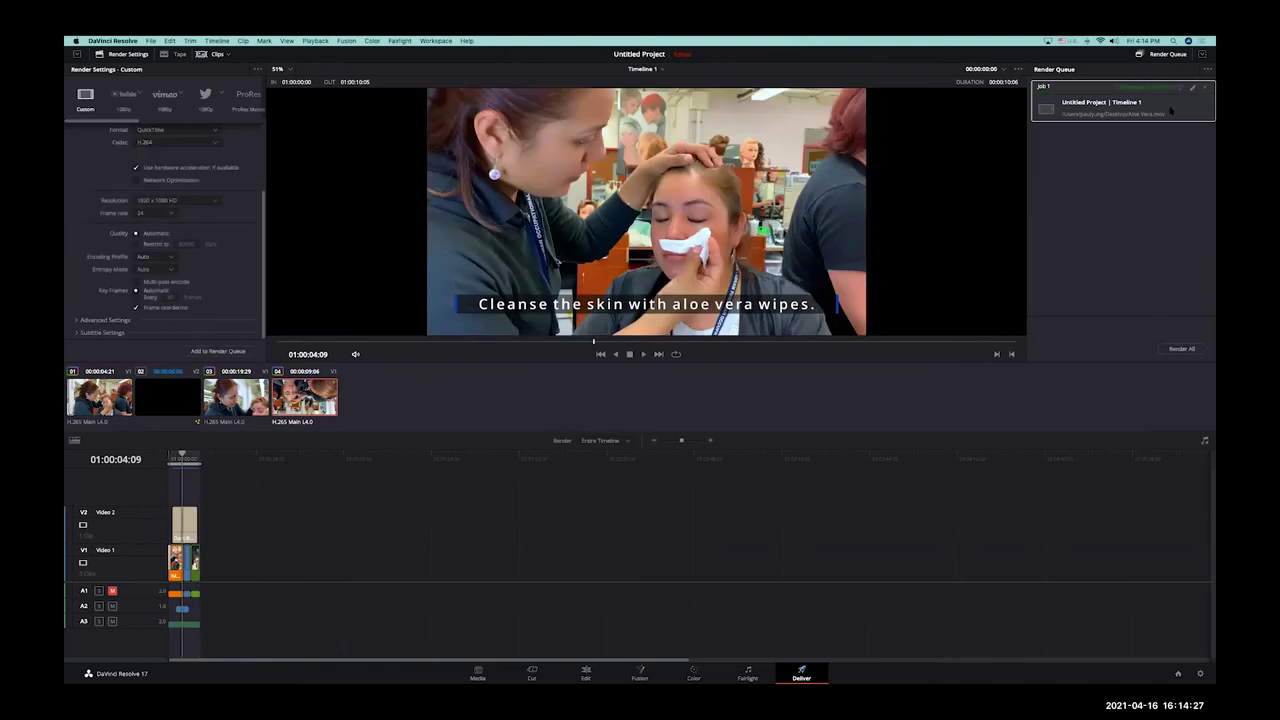
pyautogui.press('super+m')
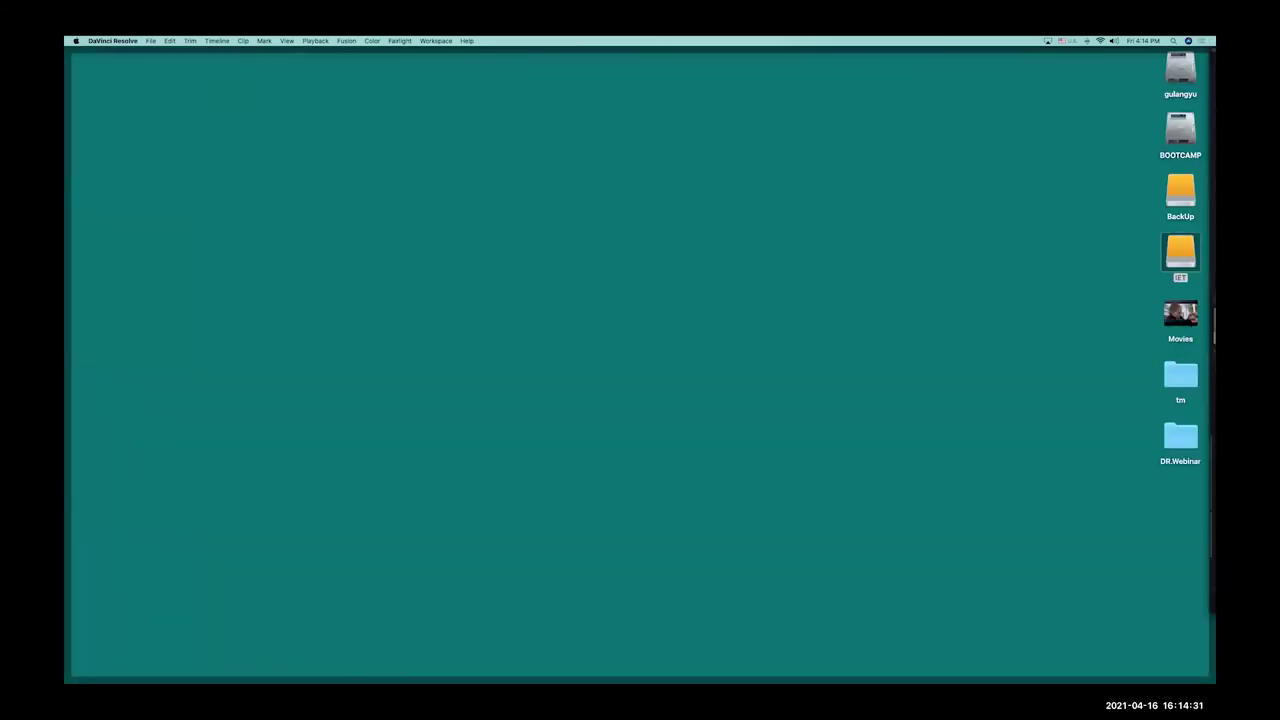
pyautogui.press('super+Tab')
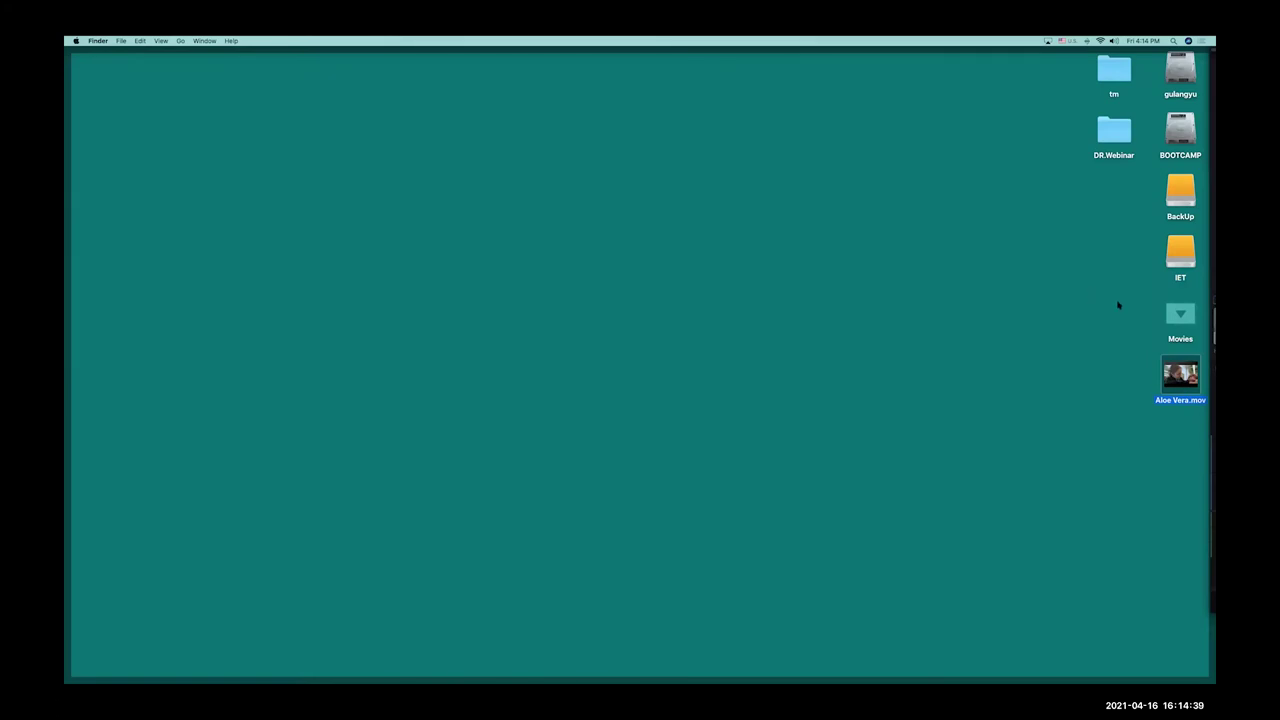
pyautogui.press('F11')
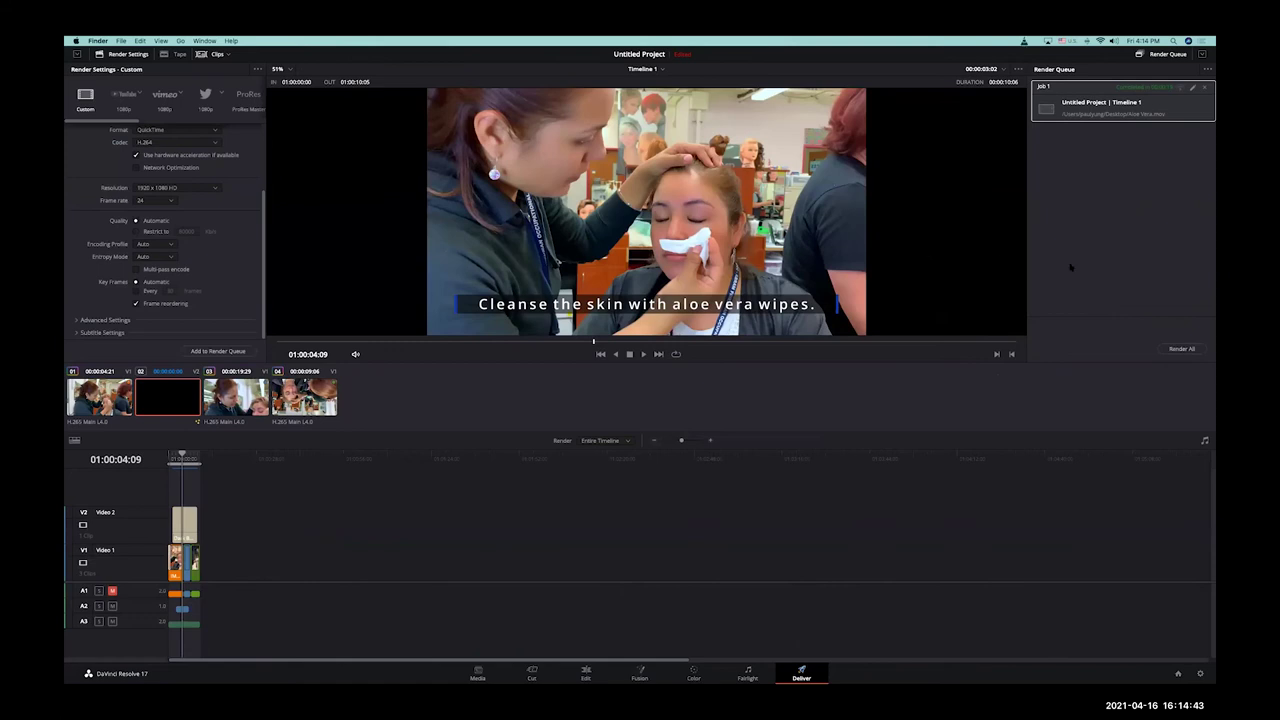
# Step: Play the rendered Aloe Vera.mov in VLC, pause it, quit, and switch toward Finder
pyautogui.press('super+o')
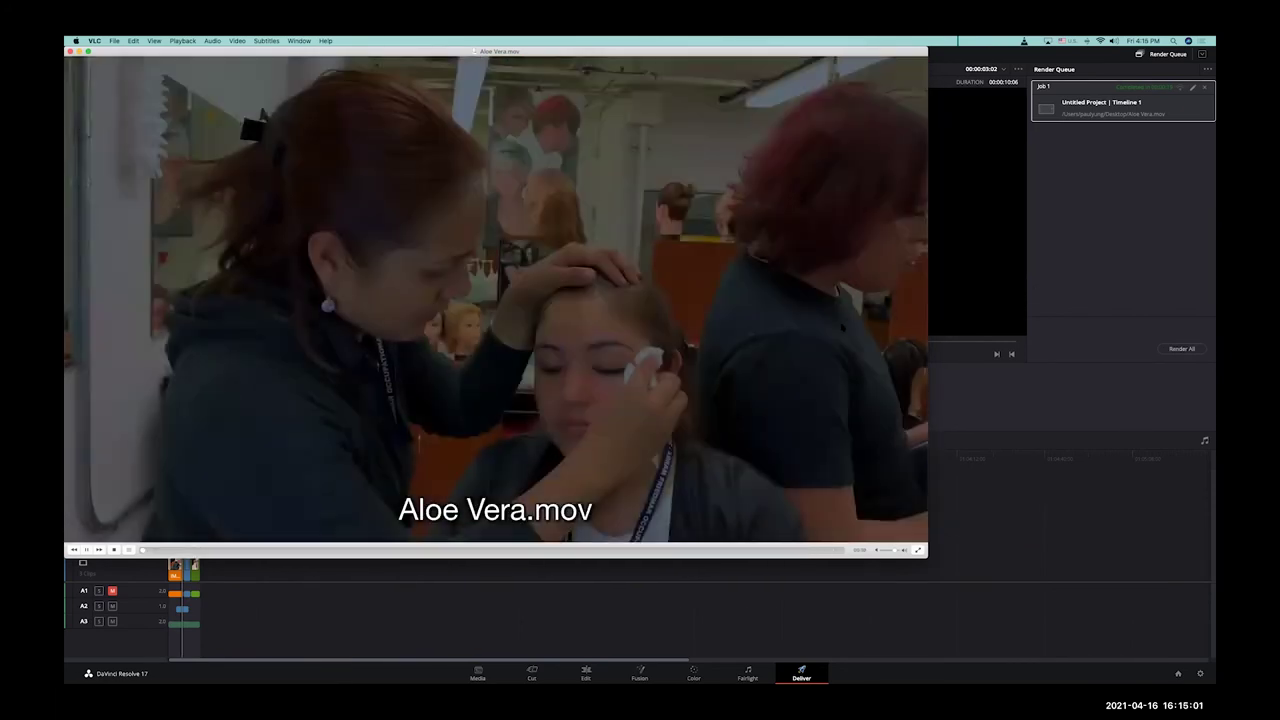
pyautogui.press('space')
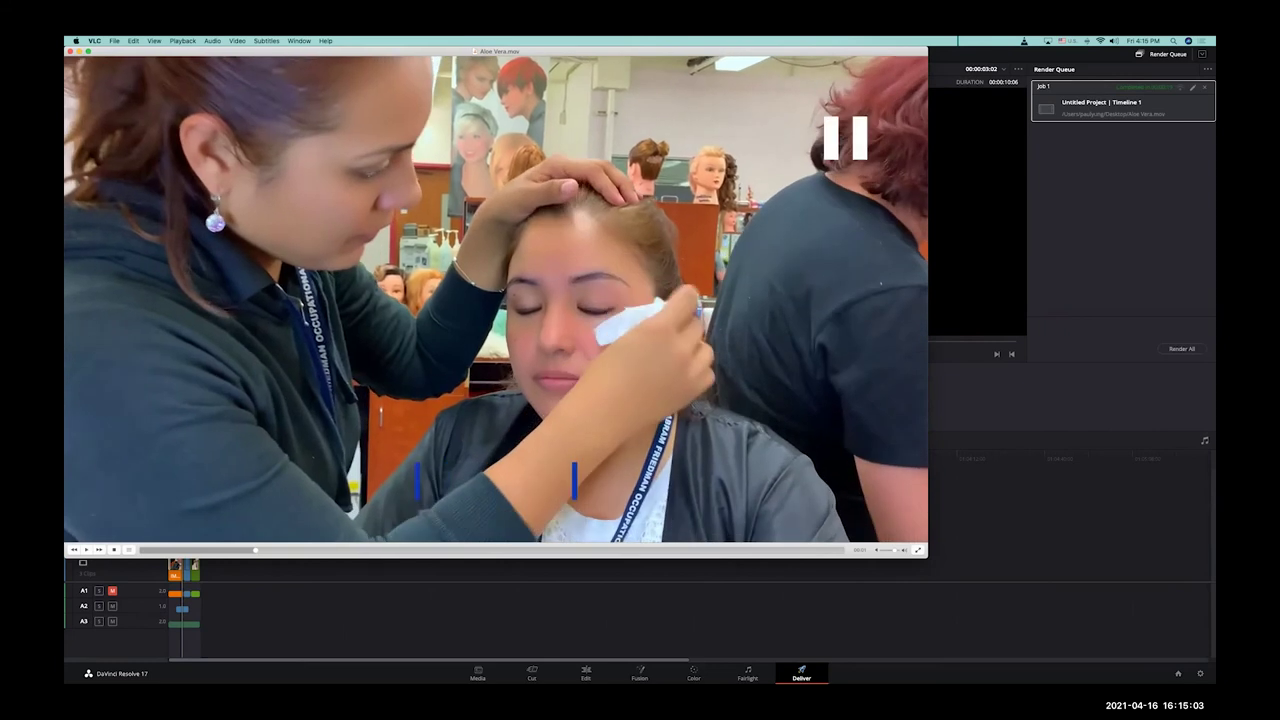
pyautogui.press('super+q')
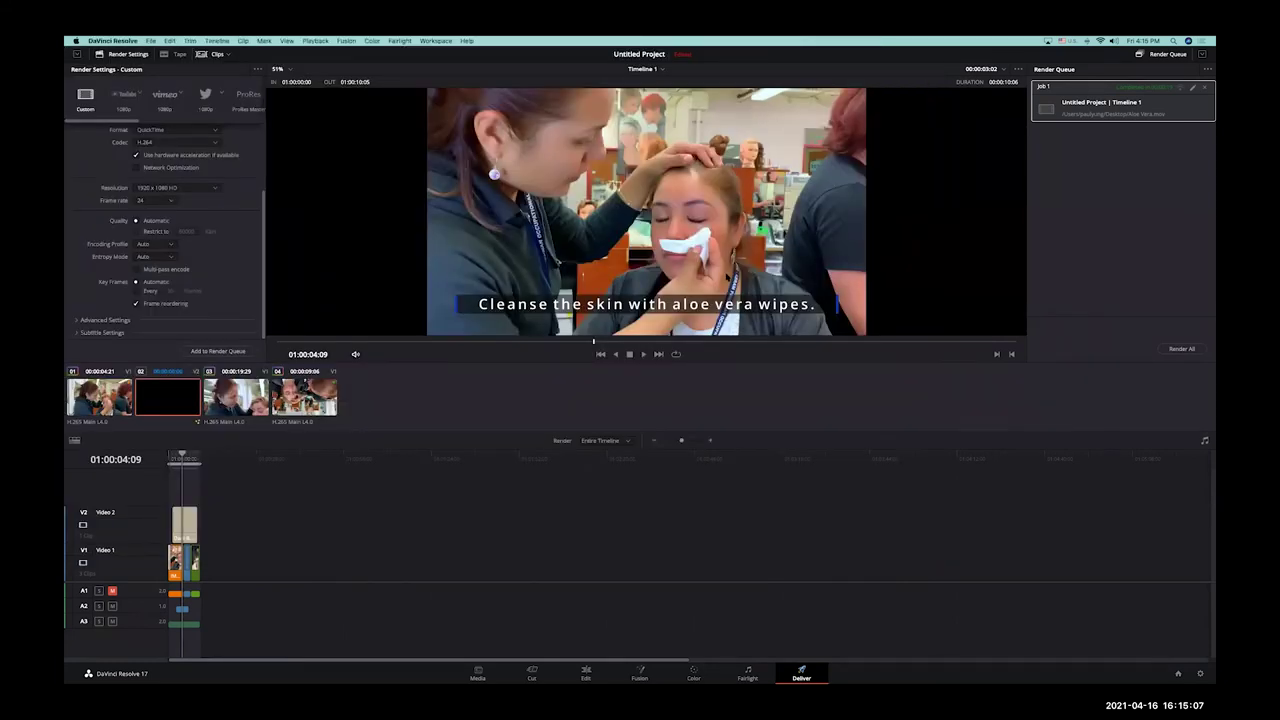
pyautogui.press('super+Tab')
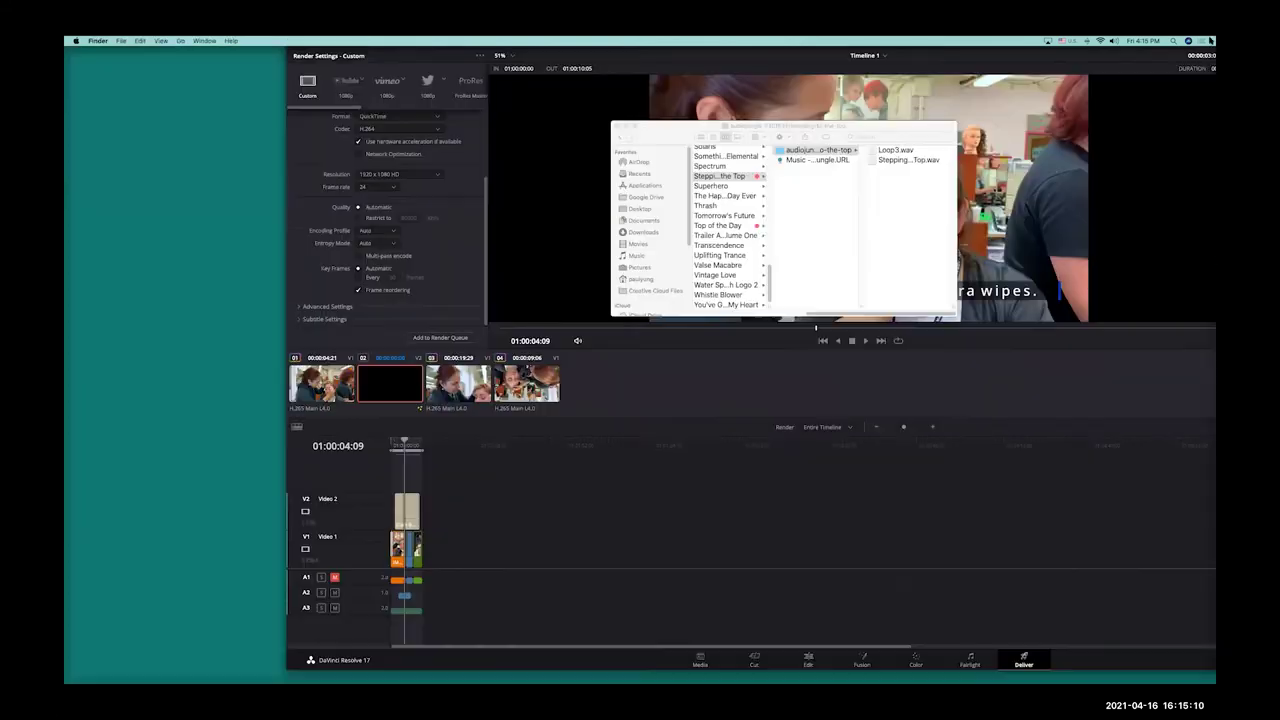
# Step: Open the IET drive from the desktop and preview Makeup.mov in its column view
pyautogui.press('F11')
pyautogui.doubleClick(1188, 246)
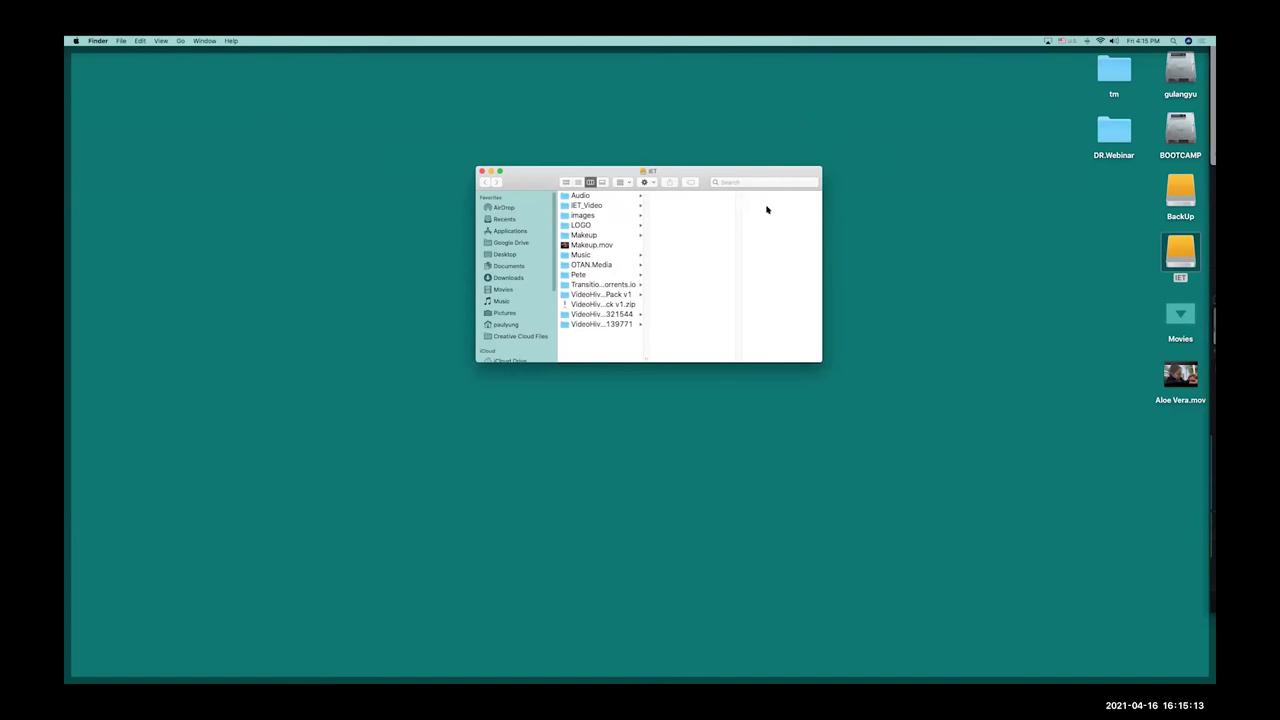
pyautogui.click(608, 245)
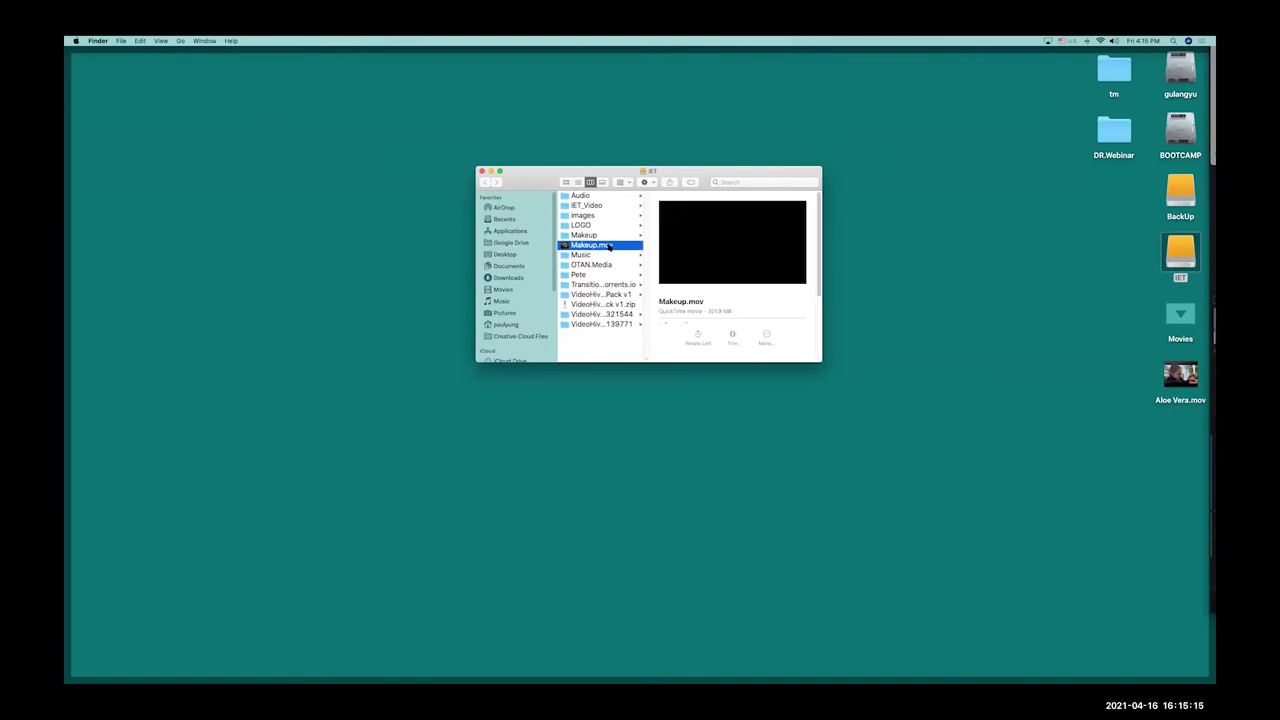
pyautogui.press('F11')
# Step: Play Makeup.mov in VLC, seek back to an earlier caption, and reposition the window
pyautogui.doubleClick(612, 244)
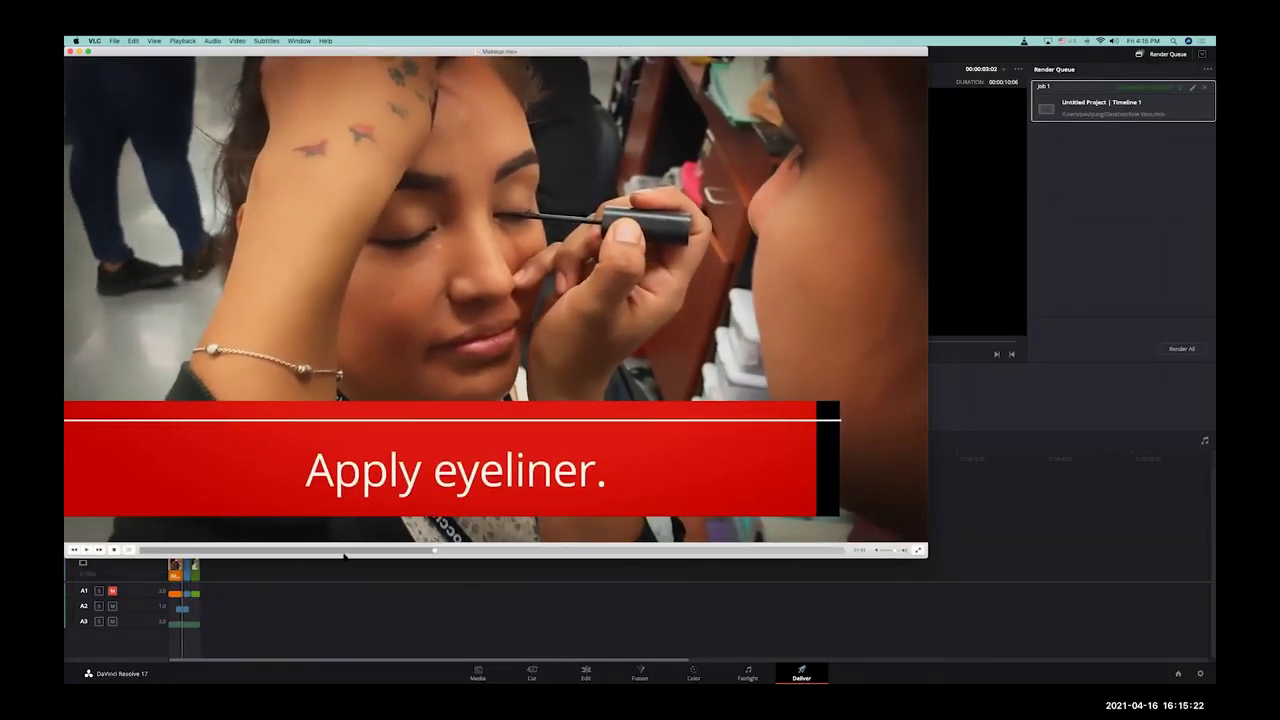
pyautogui.click(162, 550)
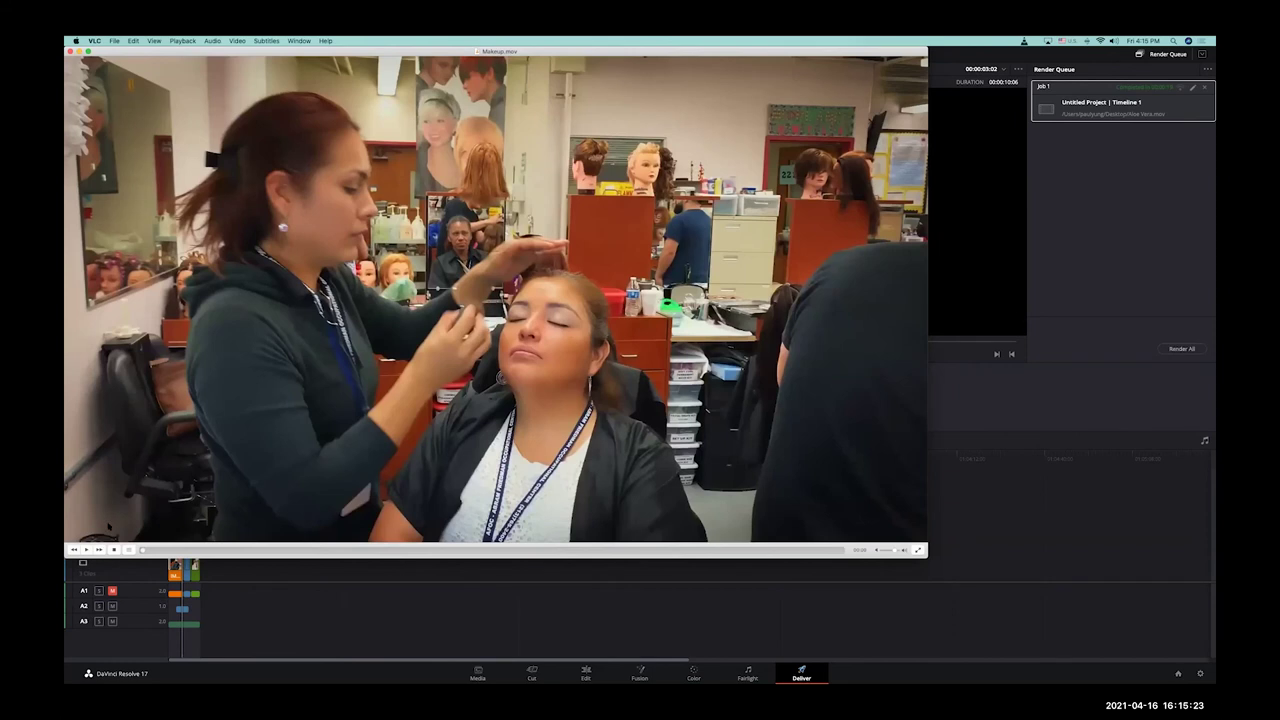
pyautogui.moveTo(262, 55); pyautogui.dragTo(378, 127)
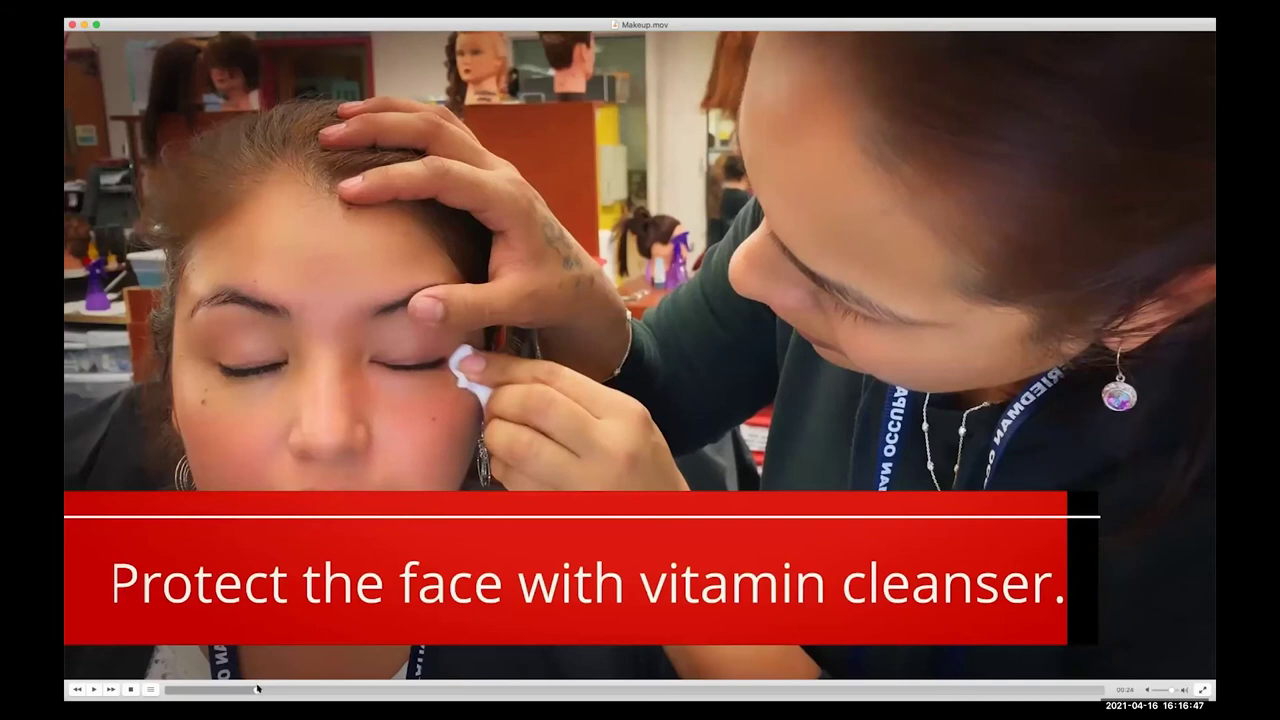
# Step: Rewind Makeup.mov to the beginning and play it through to 'Curl the eyelashes.'
pyautogui.moveTo(257, 689); pyautogui.dragTo(67, 683)
pyautogui.press('space')
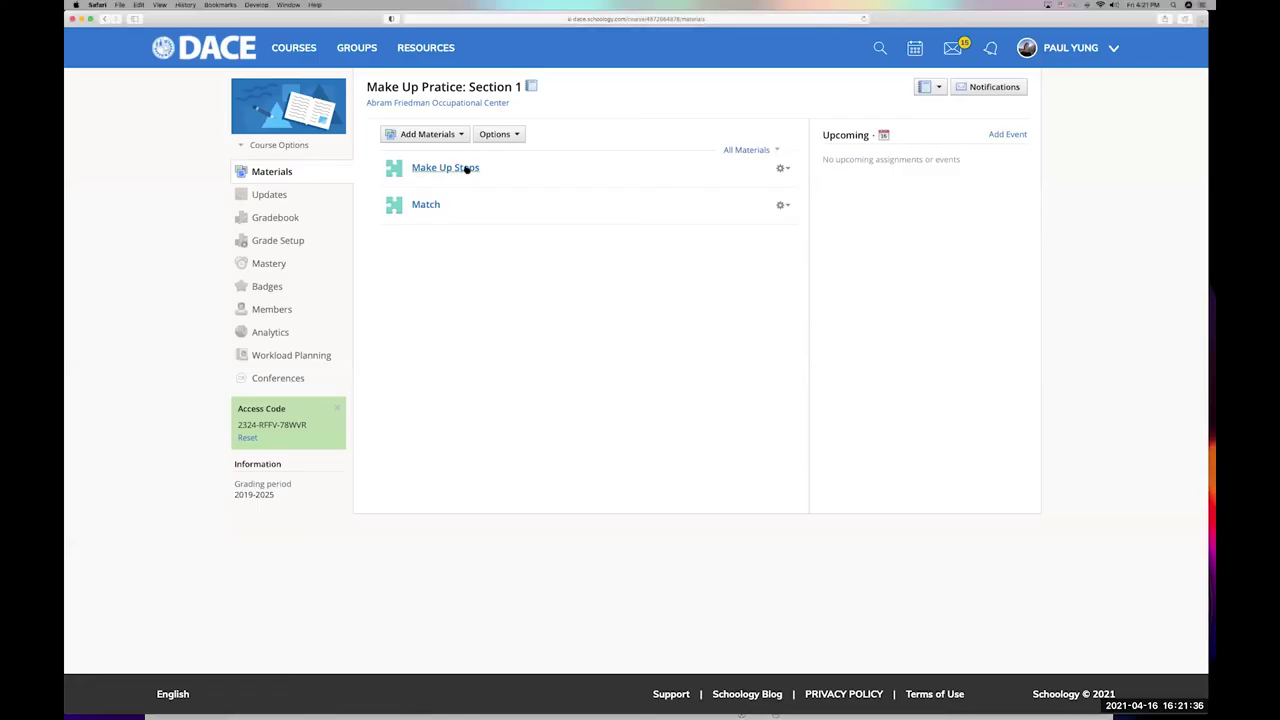
# Step: Preview the Make Up Steps quiz in a new attempt and play the embedded makeup video
pyautogui.click(460, 170)
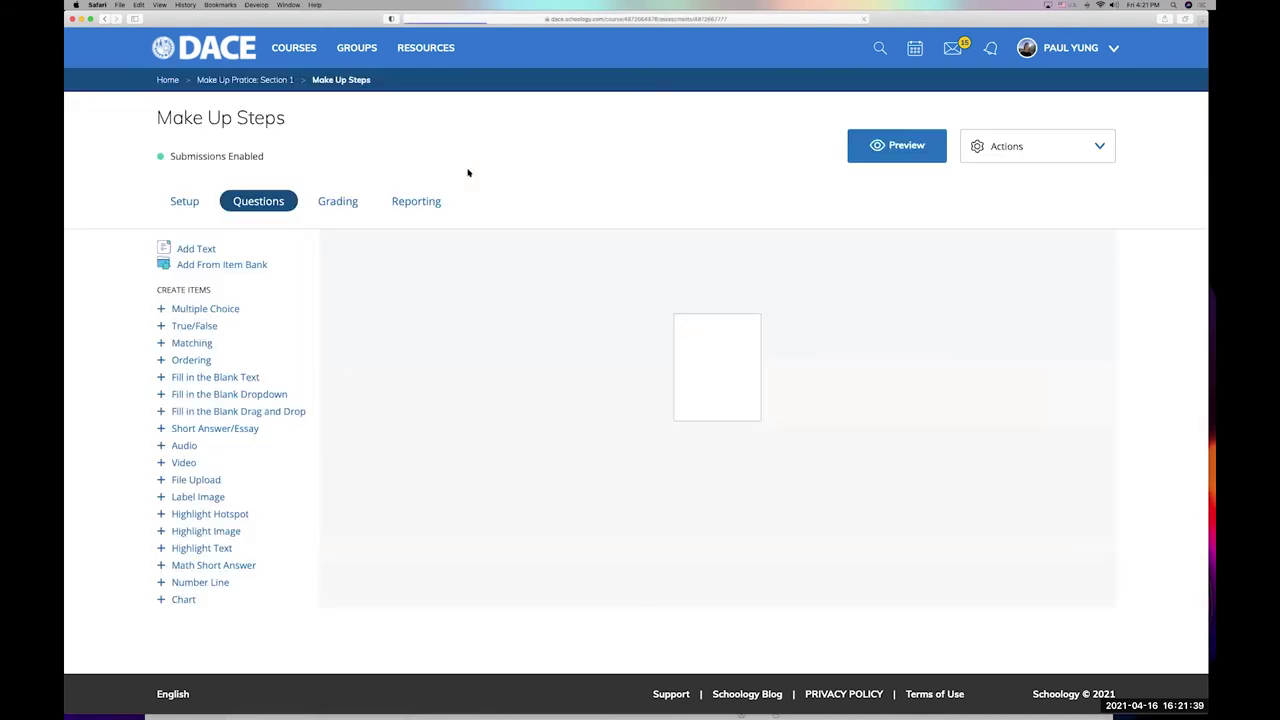
pyautogui.click(886, 153)
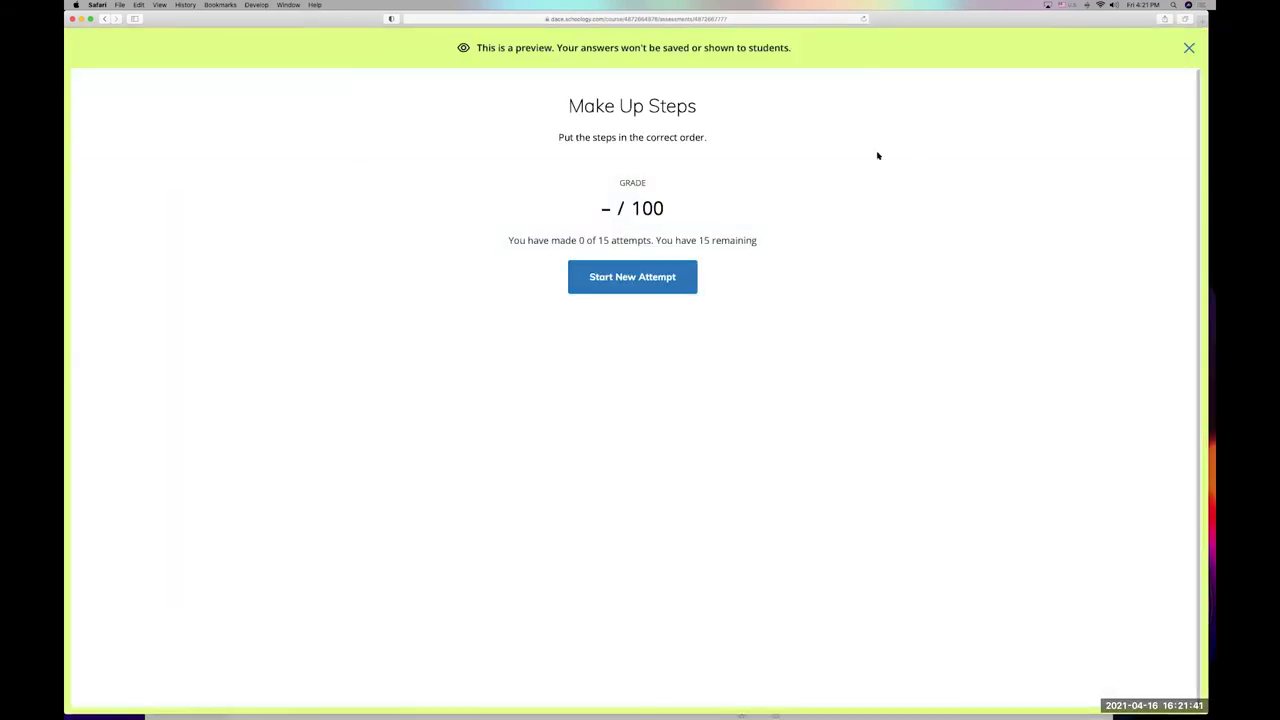
pyautogui.click(667, 276)
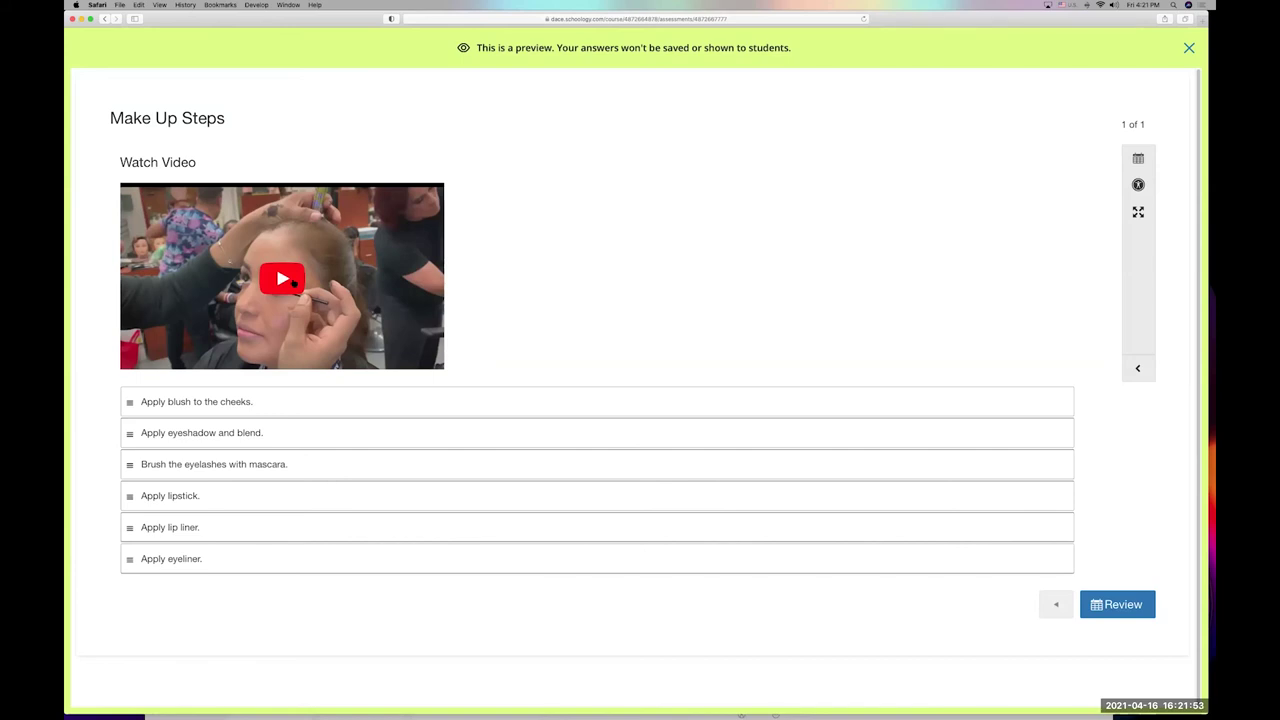
pyautogui.click(283, 279)
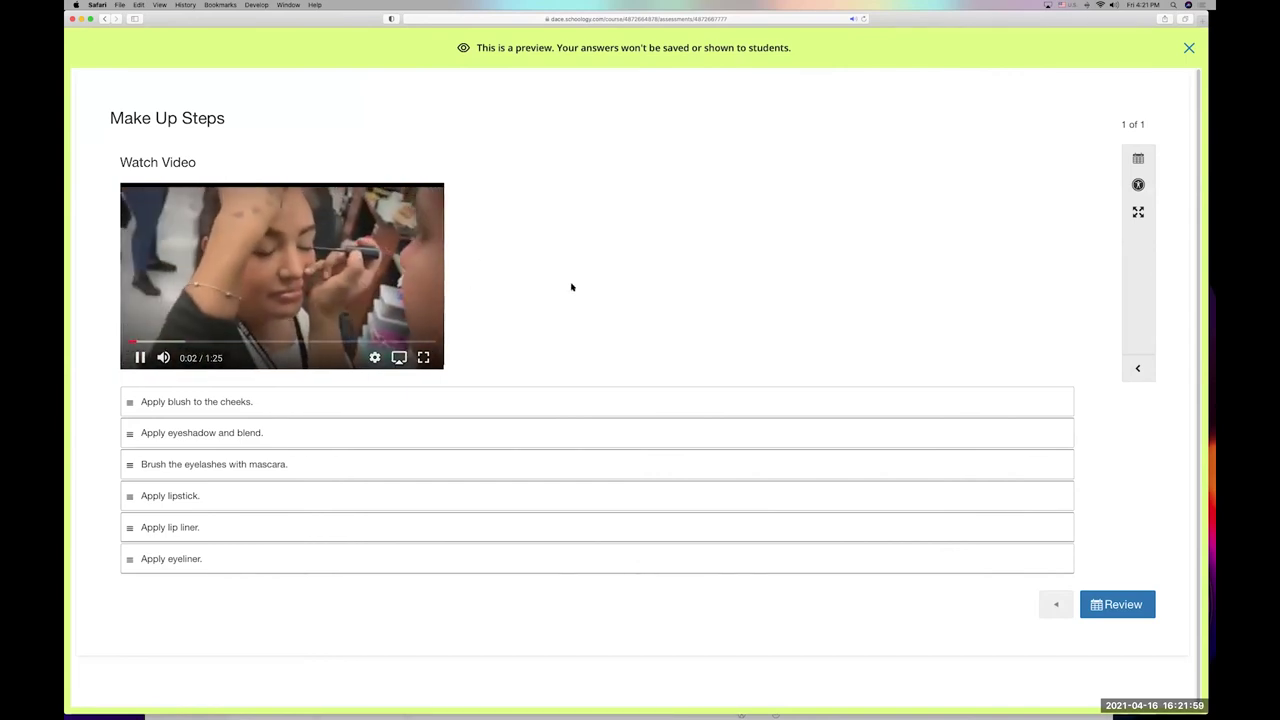
# Step: Reorder the steps (mascara first, blush third, lipstick fourth), then close the preview
pyautogui.moveTo(206, 405)
pyautogui.mouseDown()
pyautogui.moveTo(200, 505)
pyautogui.moveTo(200, 405)
pyautogui.mouseUp()
pyautogui.moveTo(190, 528); pyautogui.dragTo(219, 477)
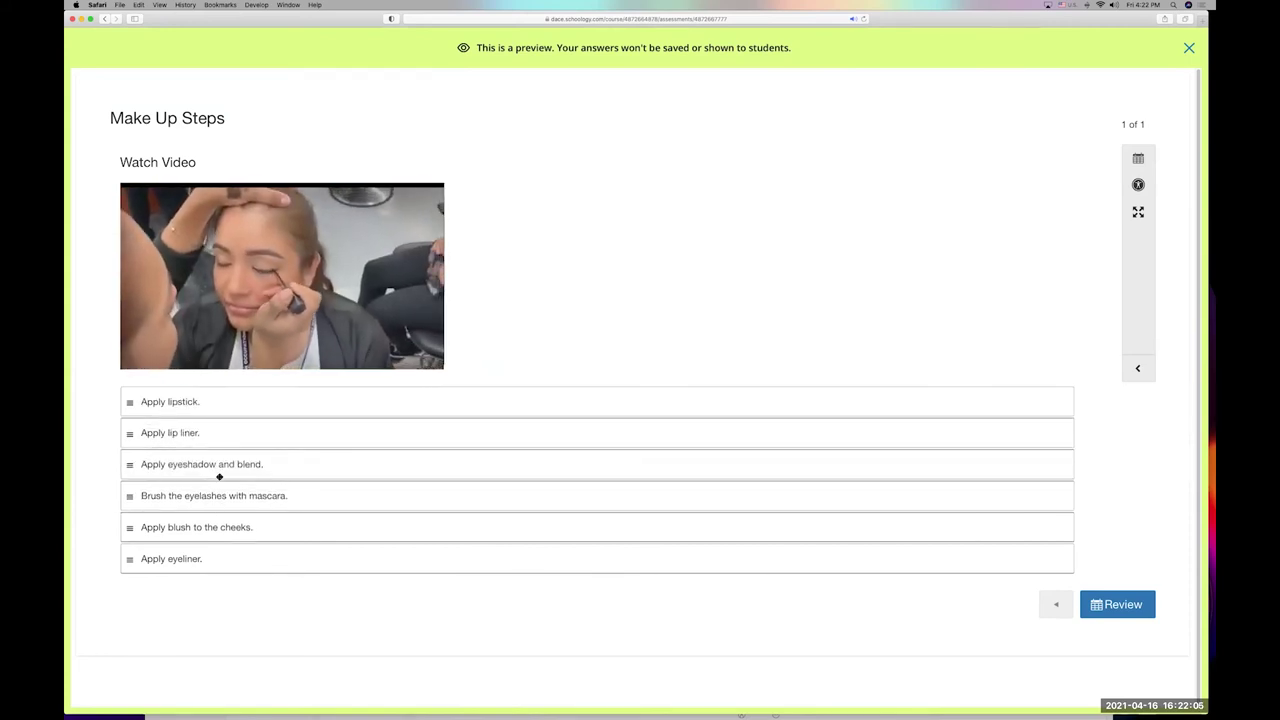
pyautogui.click(201, 520)
pyautogui.moveTo(197, 527); pyautogui.dragTo(214, 466)
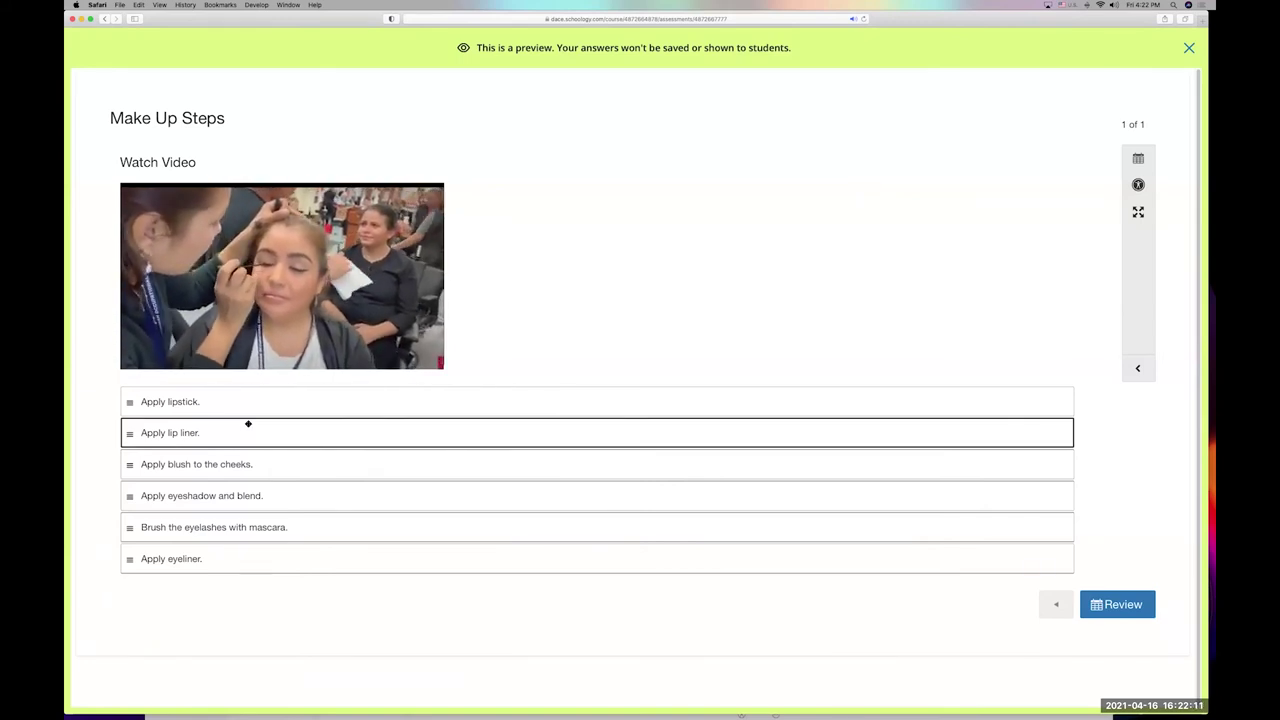
pyautogui.moveTo(282, 300)
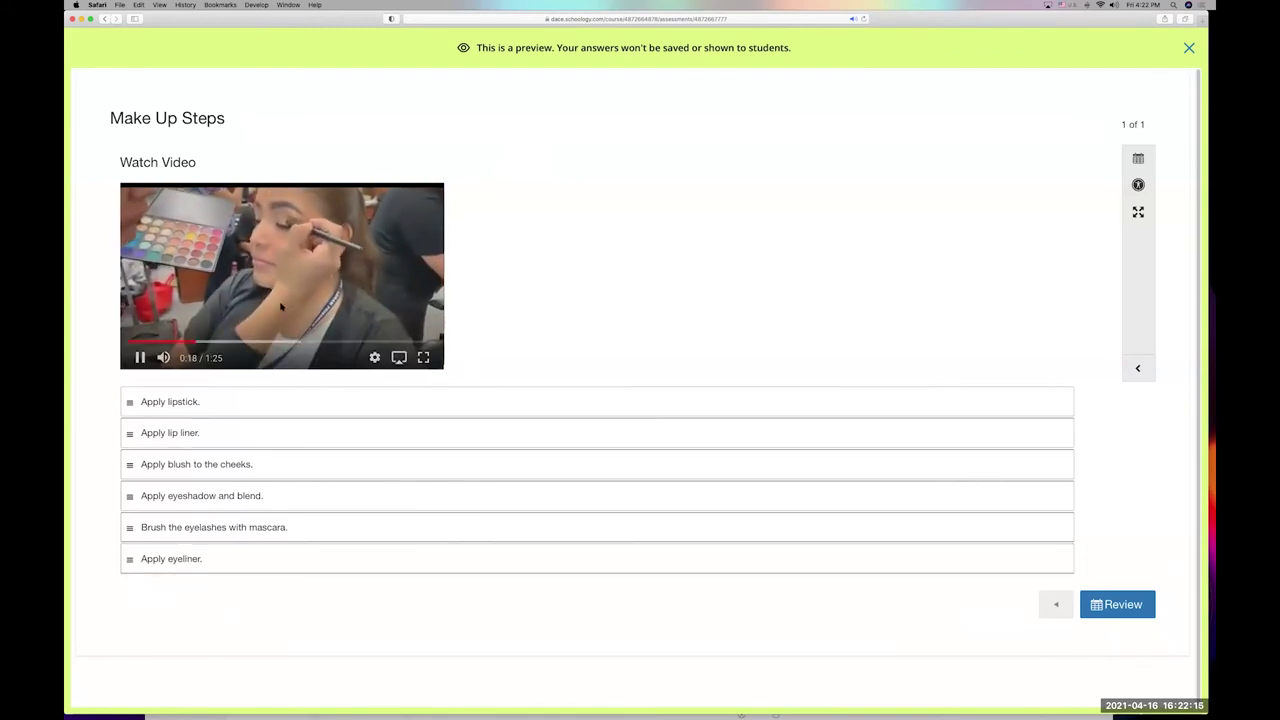
pyautogui.moveTo(213, 404)
pyautogui.mouseDown()
pyautogui.moveTo(206, 528)
pyautogui.moveTo(208, 412)
pyautogui.mouseUp()
pyautogui.moveTo(163, 560)
pyautogui.mouseDown()
pyautogui.moveTo(180, 420)
pyautogui.moveTo(183, 442)
pyautogui.mouseUp()
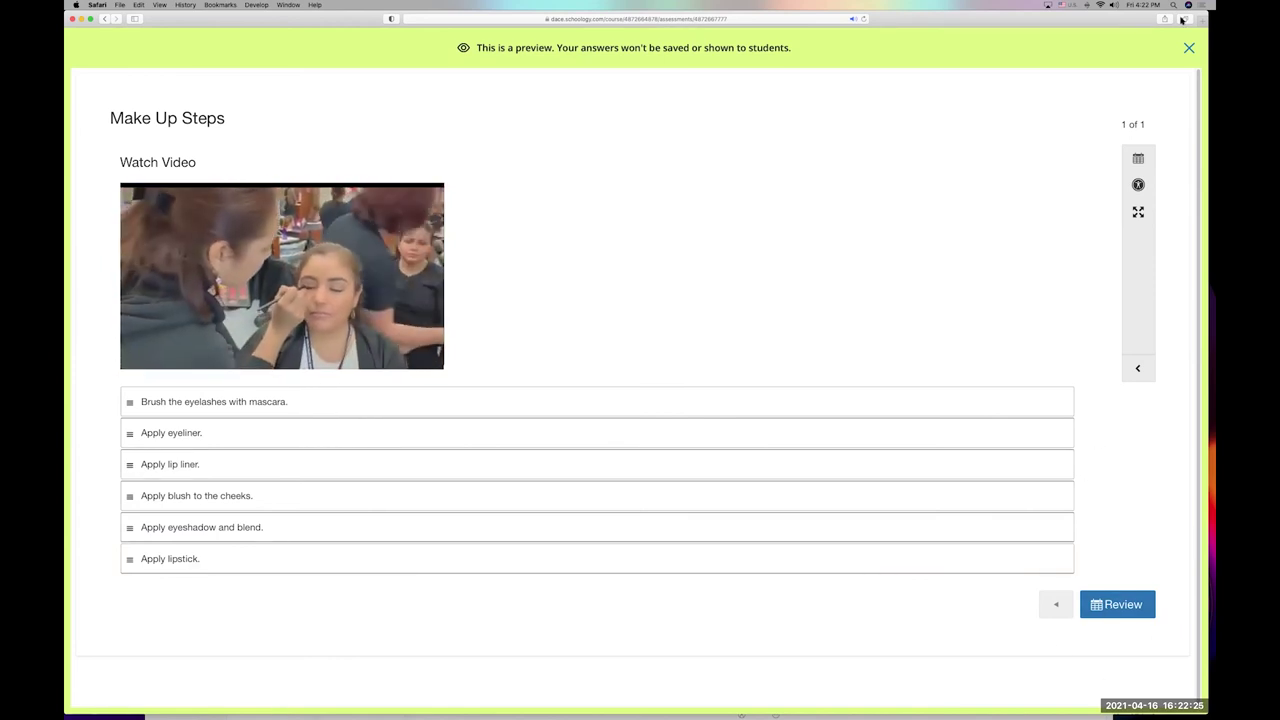
pyautogui.click(1189, 47)
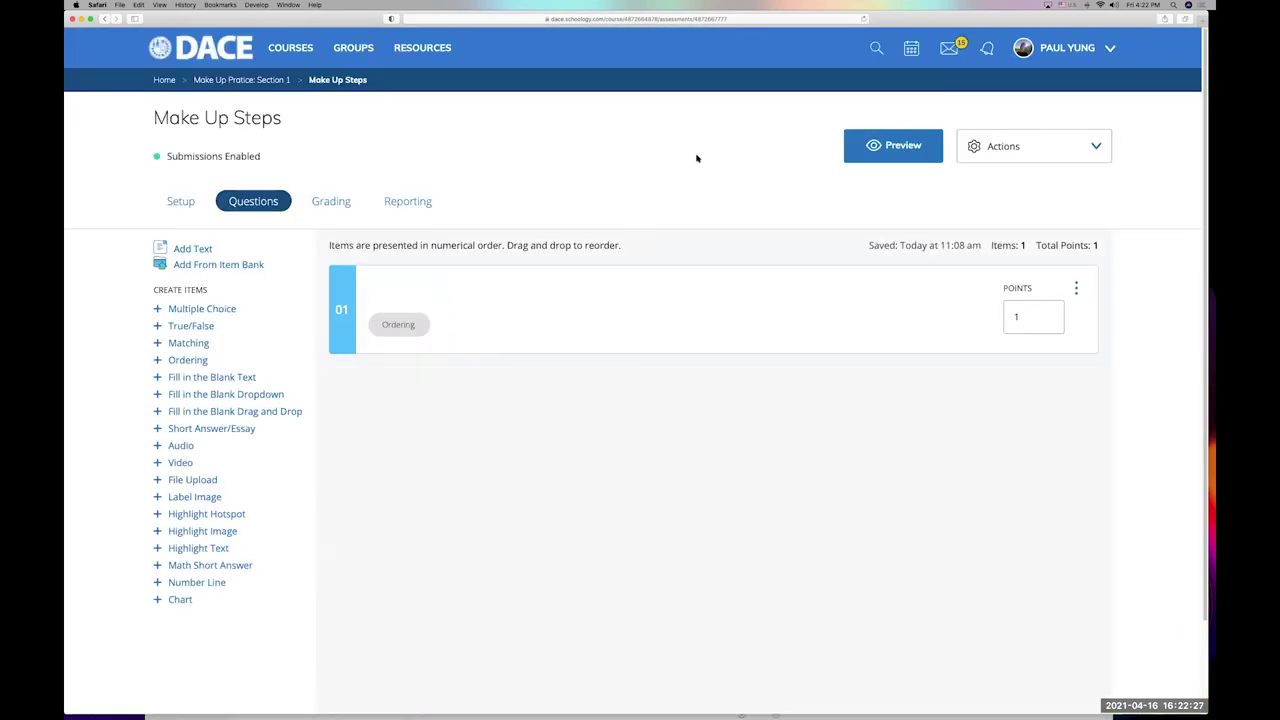
# Step: Preview the Match assessment in a new attempt and play the first two steps' video clips
pyautogui.click(272, 81)
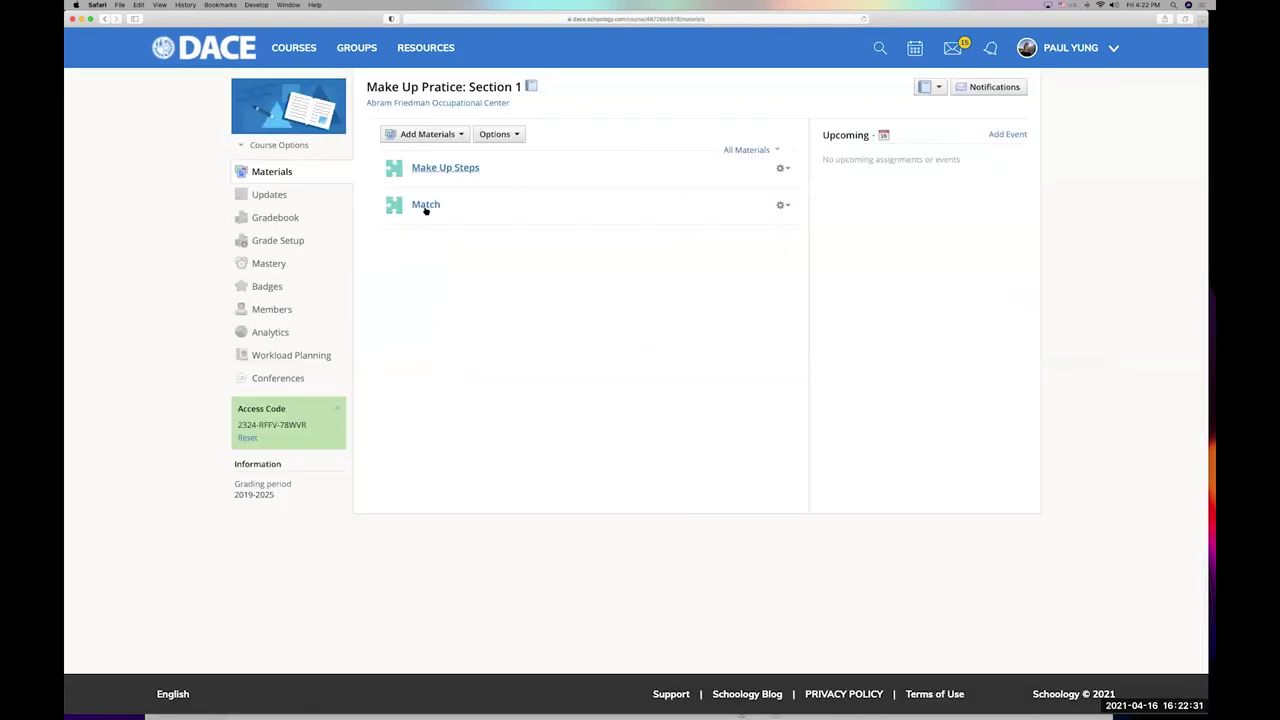
pyautogui.click(425, 206)
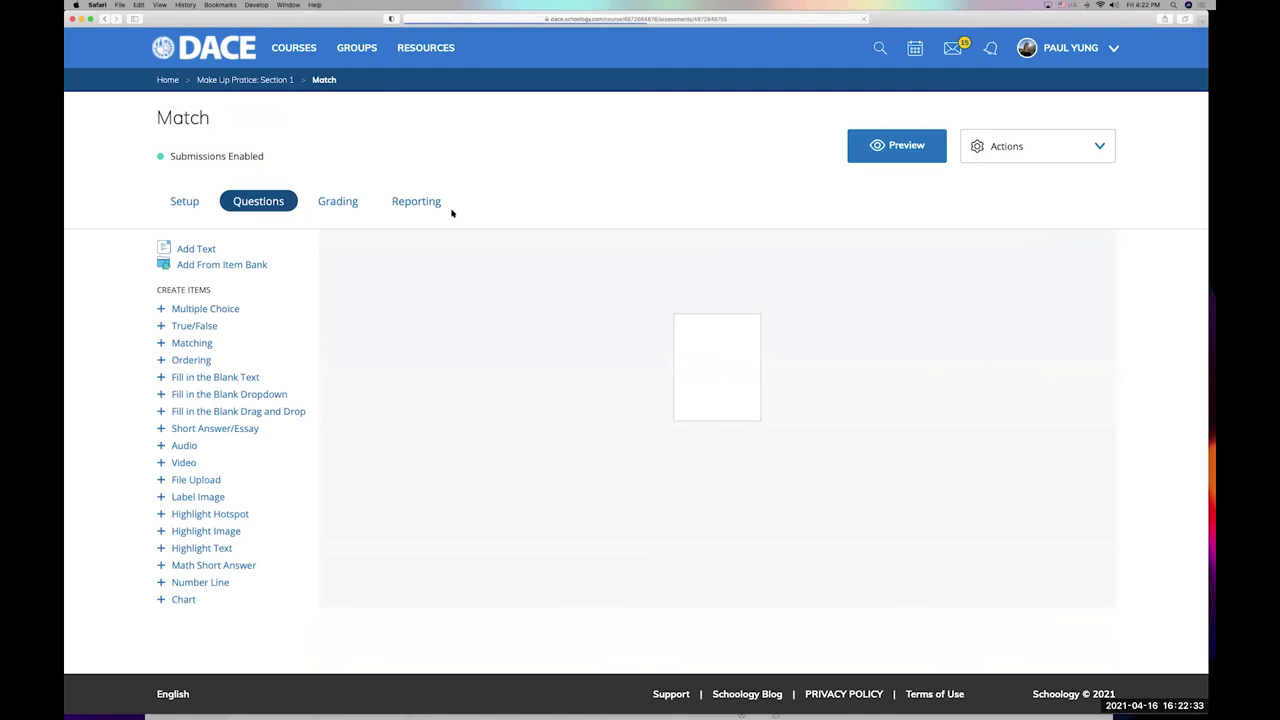
pyautogui.click(905, 148)
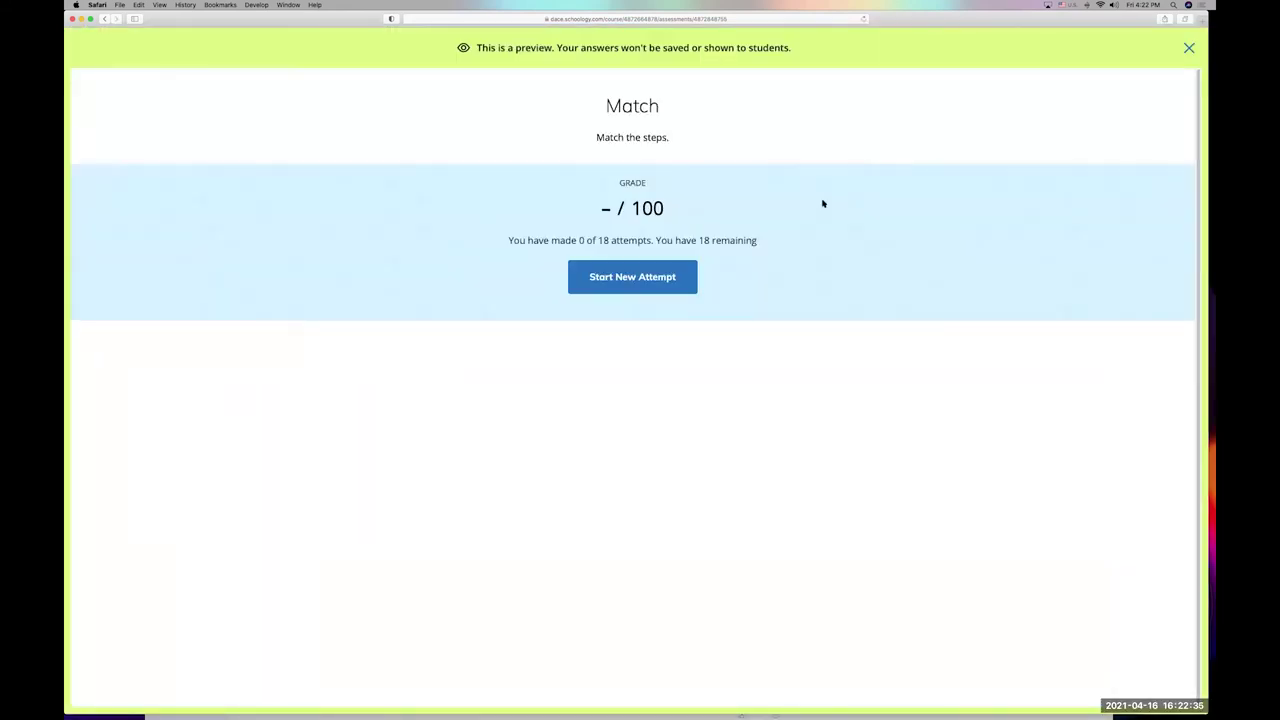
pyautogui.click(665, 284)
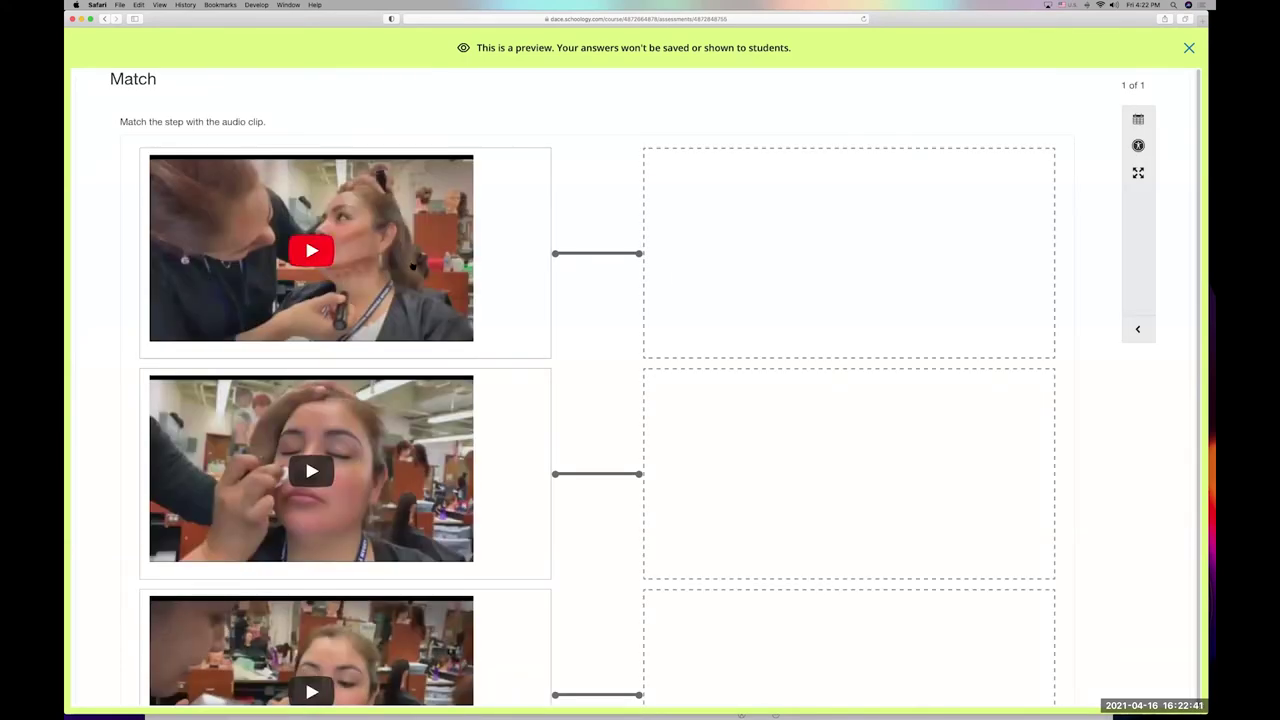
pyautogui.click(318, 254)
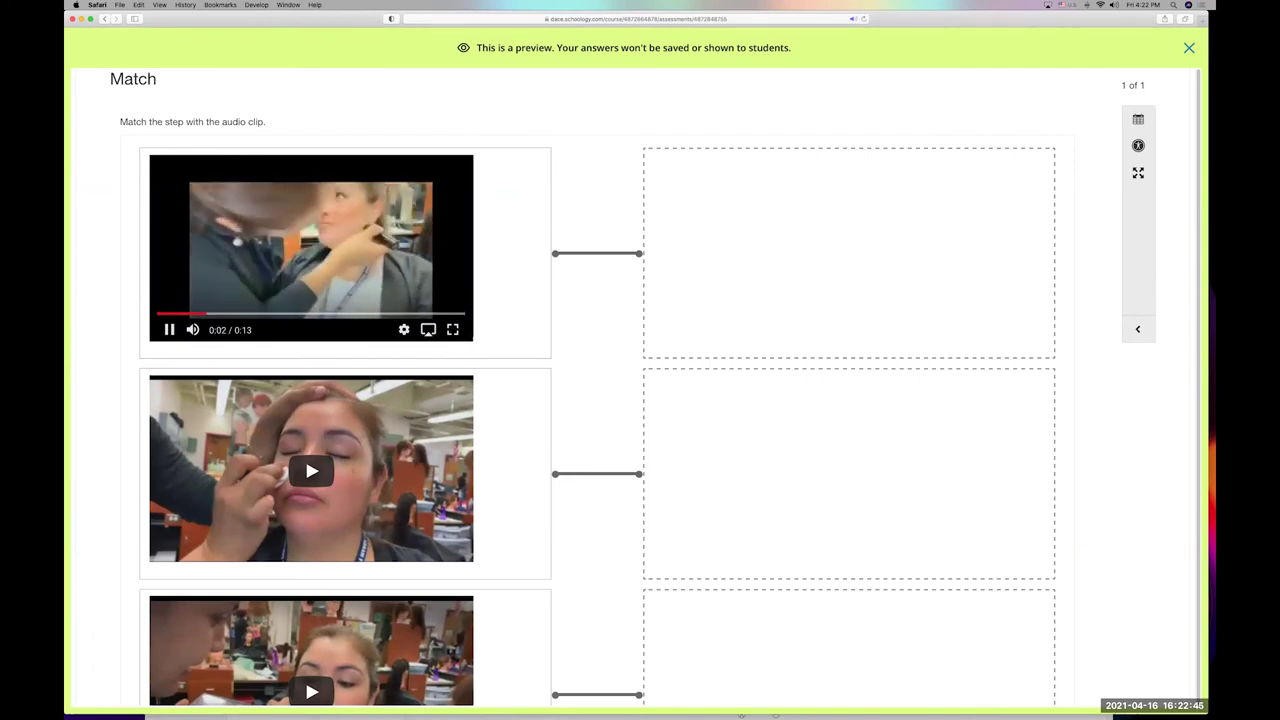
pyautogui.click(400, 414)
# Step: Try the audio clip answers, dismissing each ERROR 10008 dialog, then close the preview
pyautogui.scroll(-3, 400, 414)
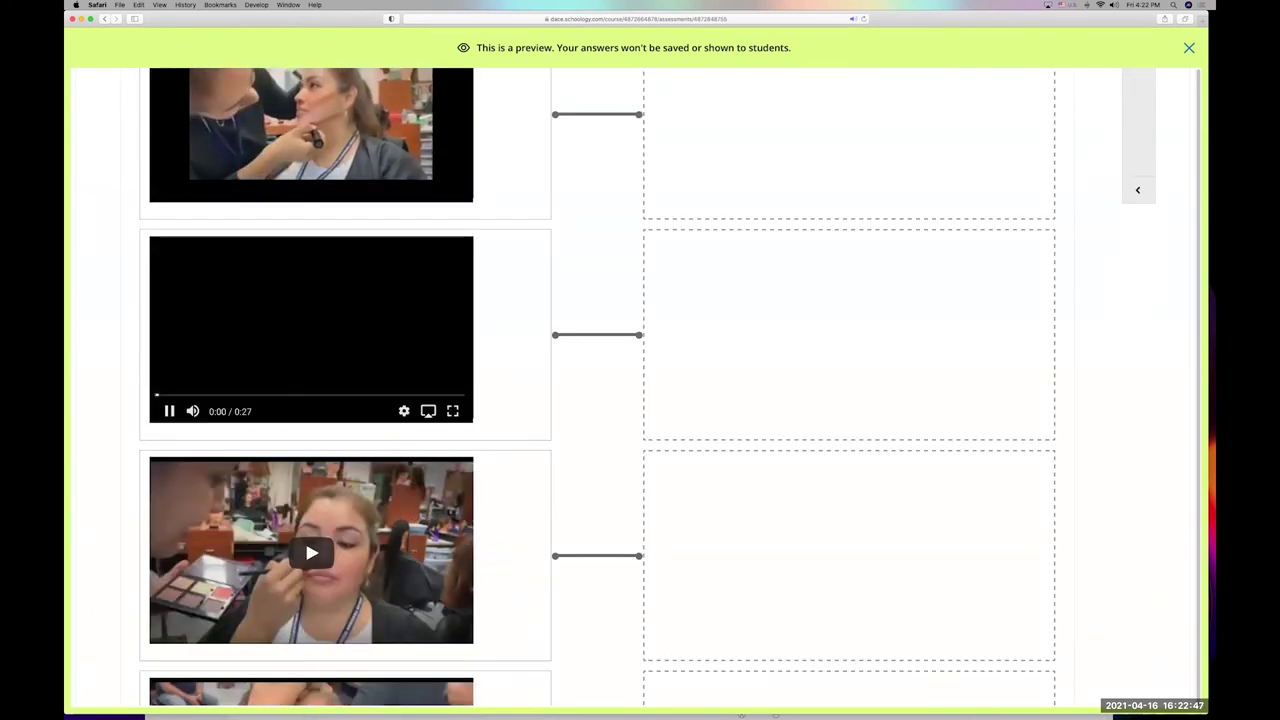
pyautogui.scroll(-5, 600, 390)
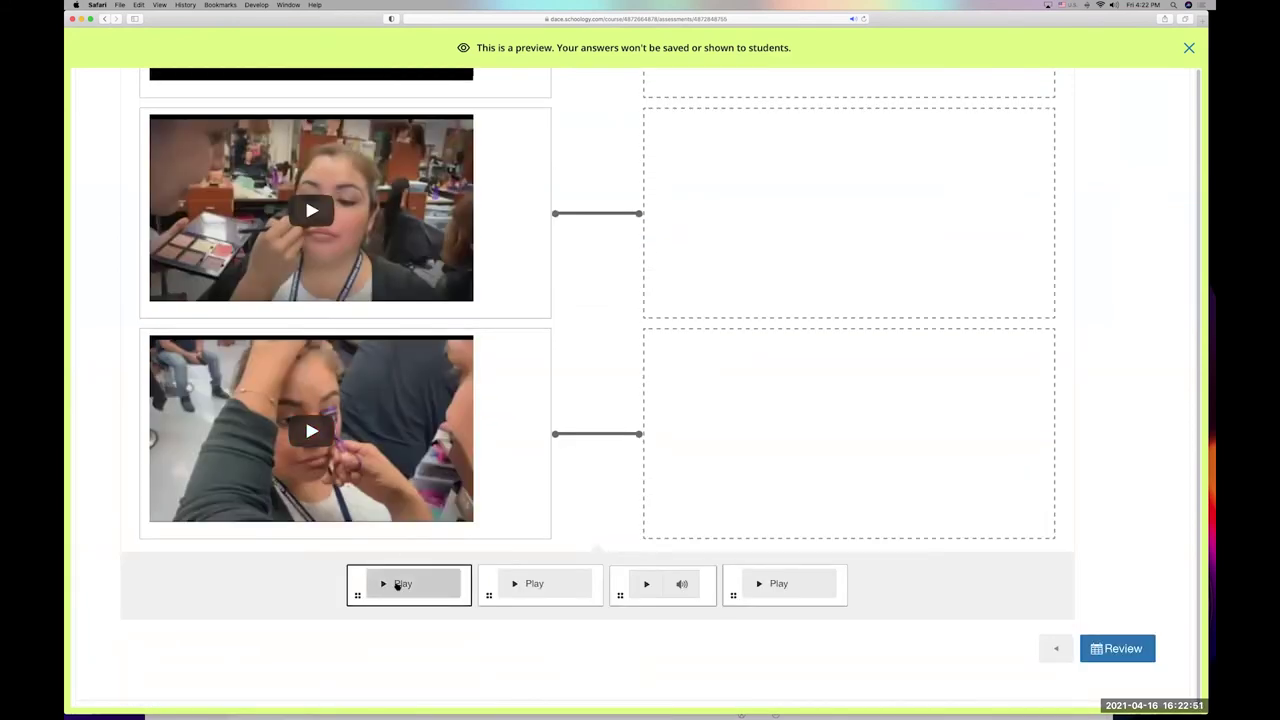
pyautogui.click(395, 583)
pyautogui.click(910, 257)
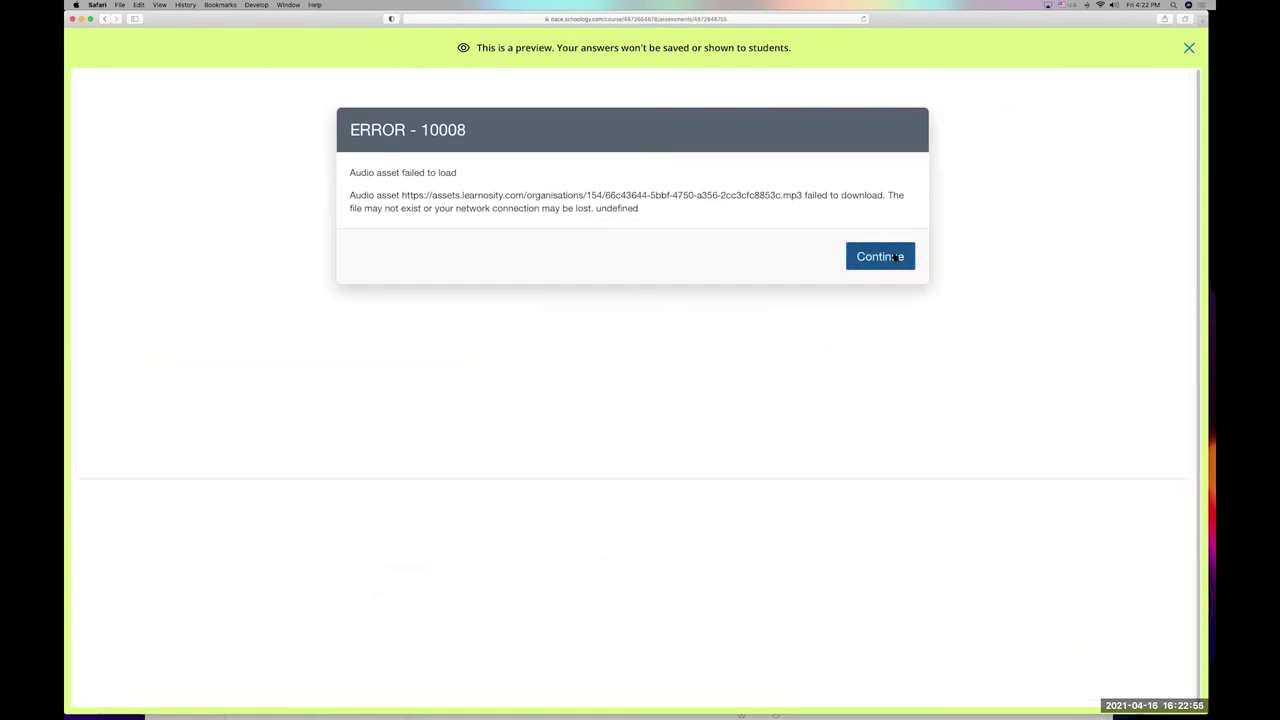
pyautogui.scroll(-5, 688, 456)
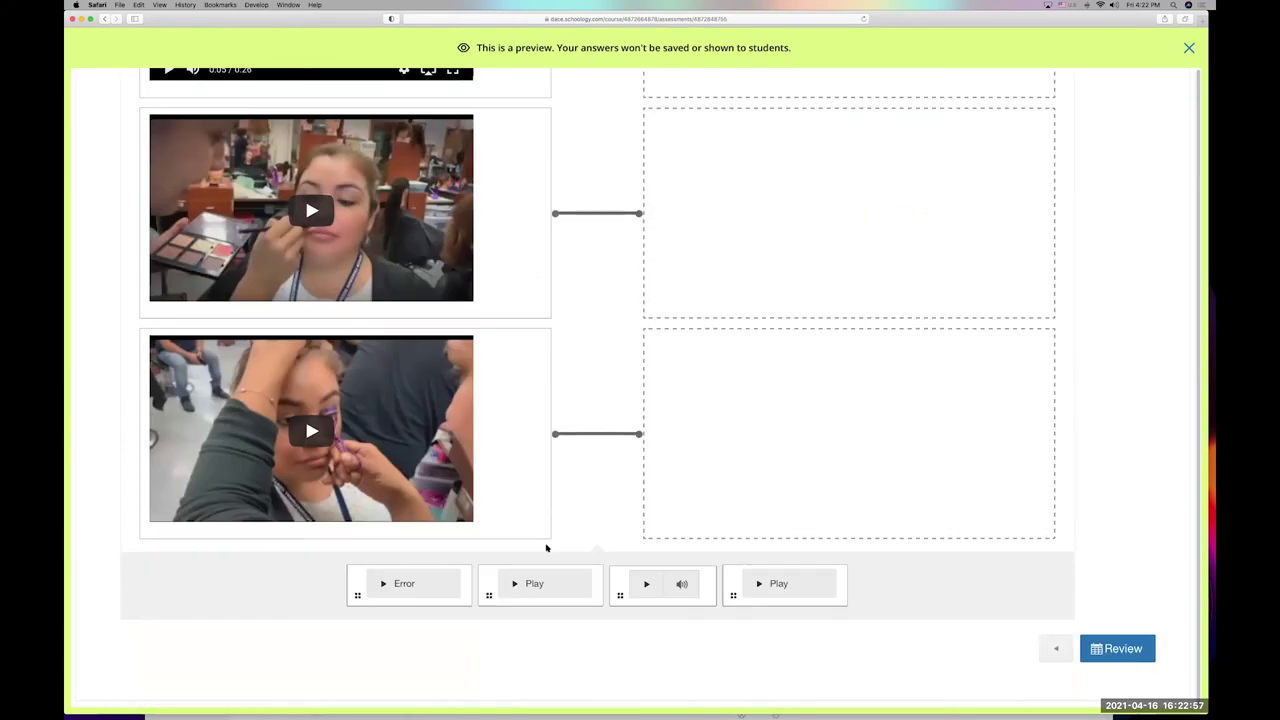
pyautogui.click(508, 591)
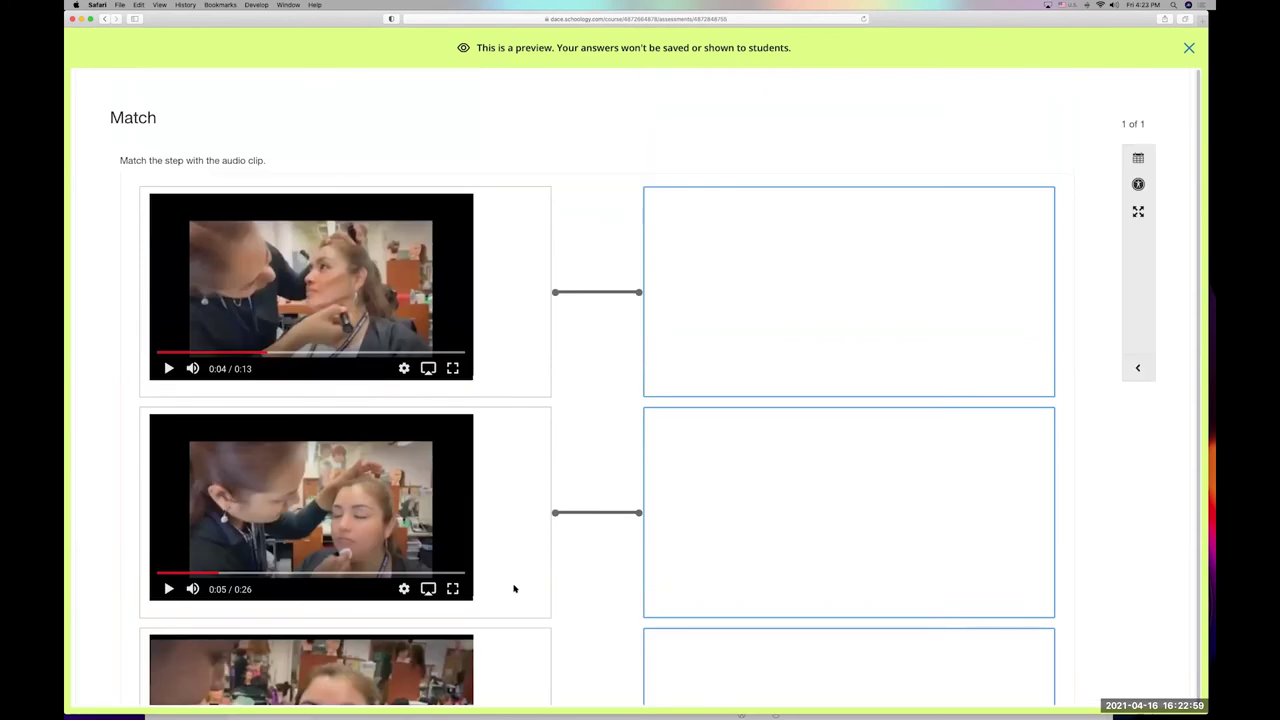
pyautogui.scroll(-2, 520, 563)
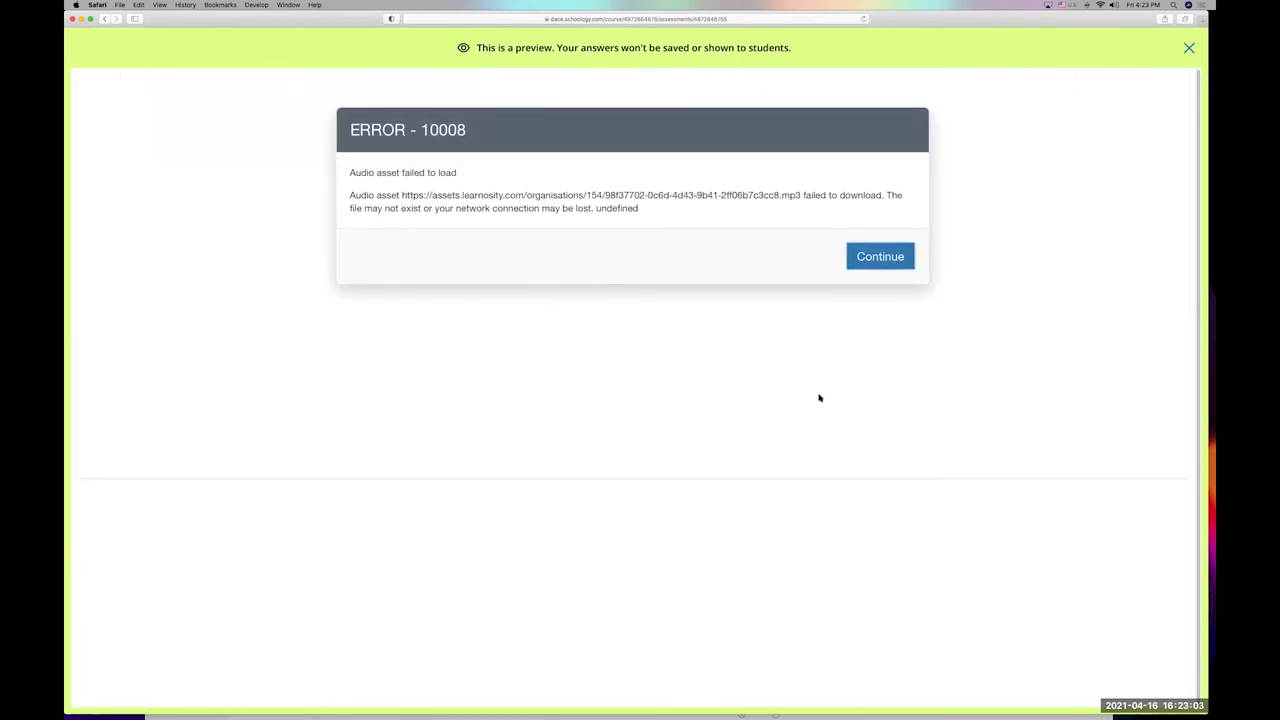
pyautogui.click(894, 254)
pyautogui.scroll(-3, 866, 343)
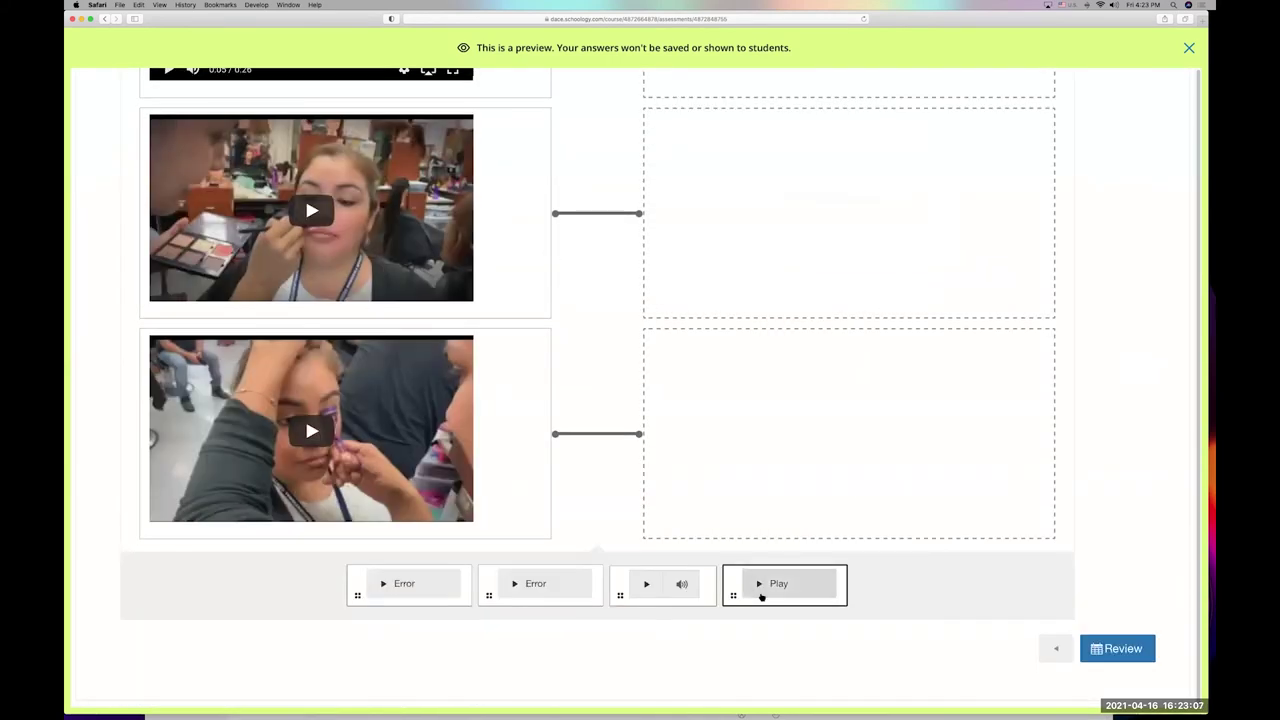
pyautogui.click(755, 588)
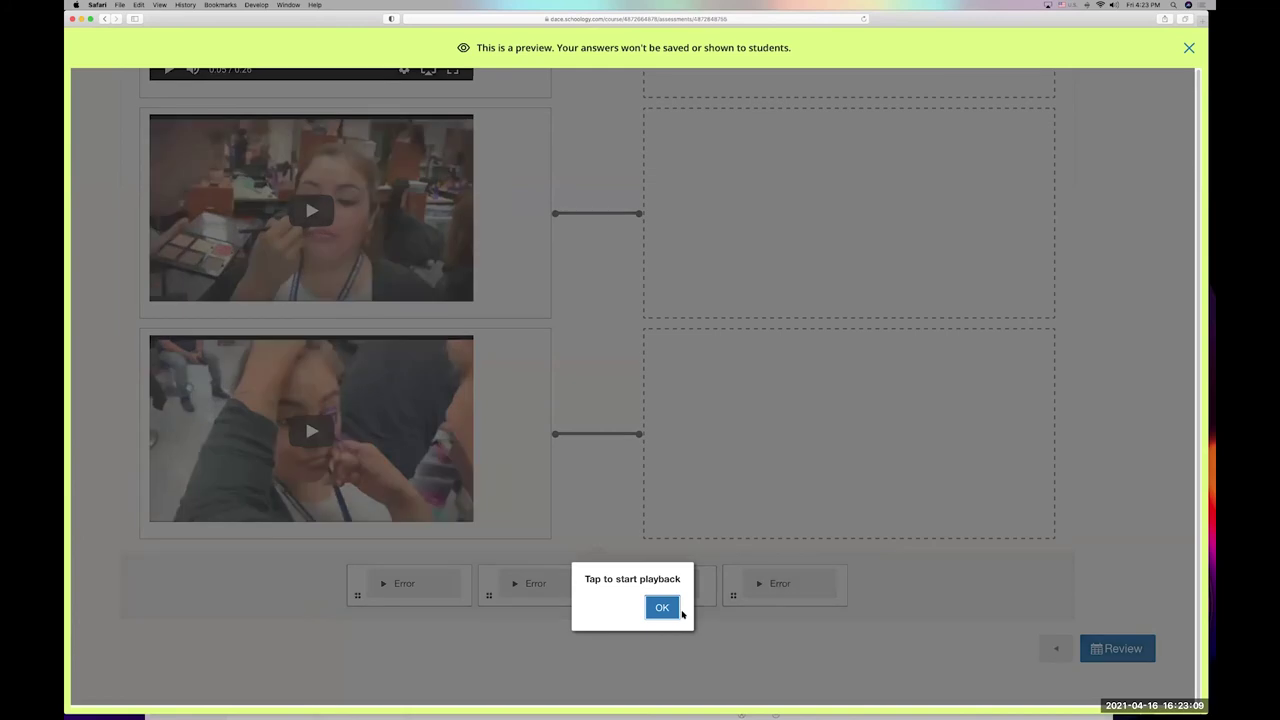
pyautogui.click(672, 612)
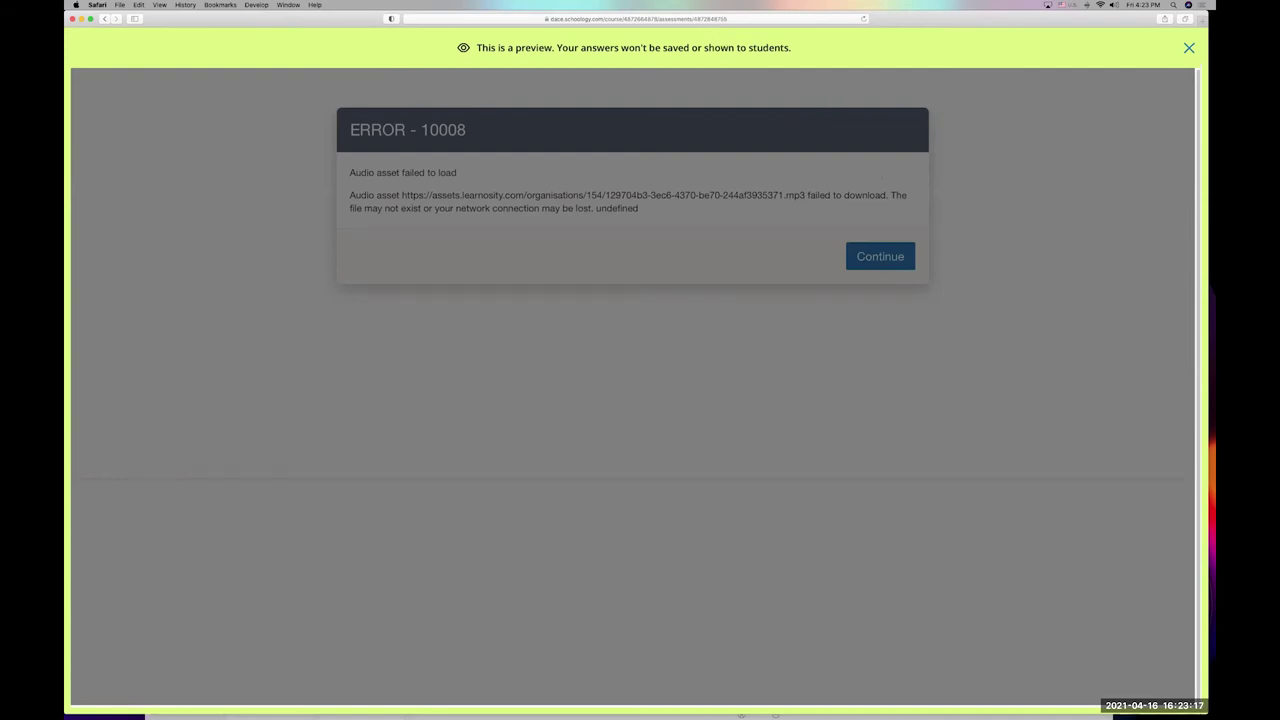
pyautogui.click(1188, 48)
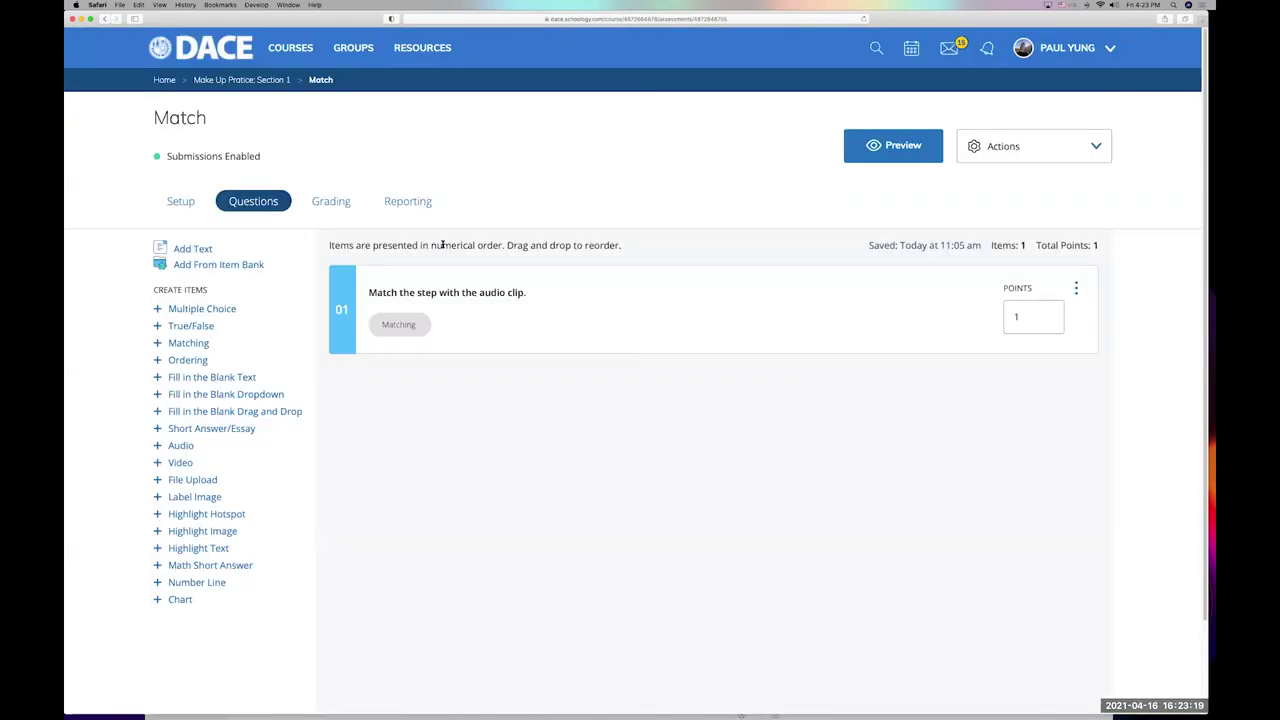
pyautogui.click(903, 146)
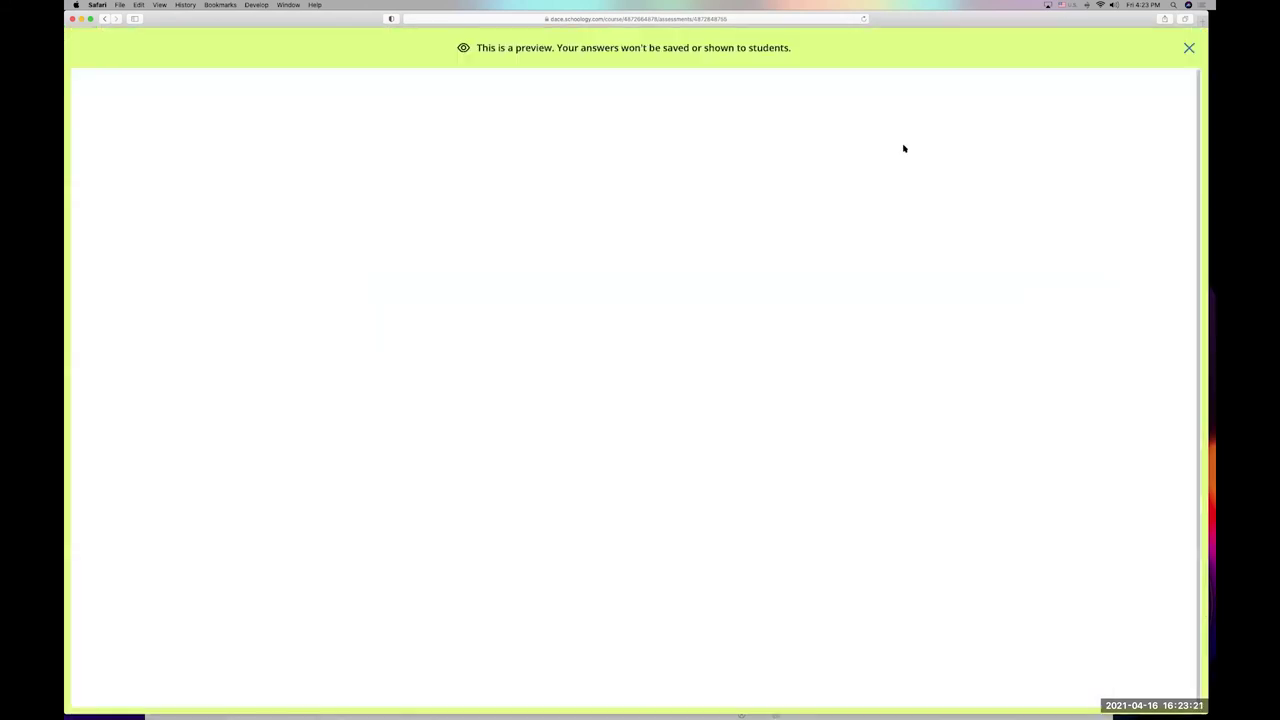
pyautogui.click(672, 277)
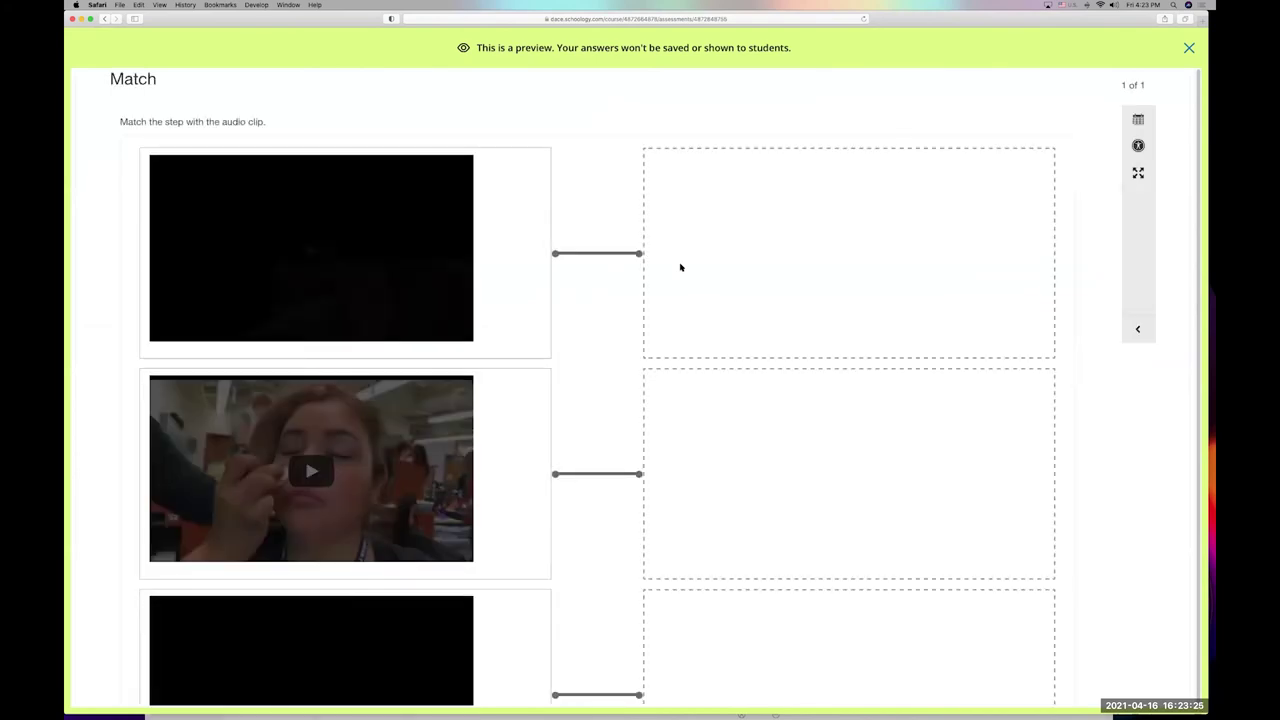
pyautogui.scroll(-5, 686, 267)
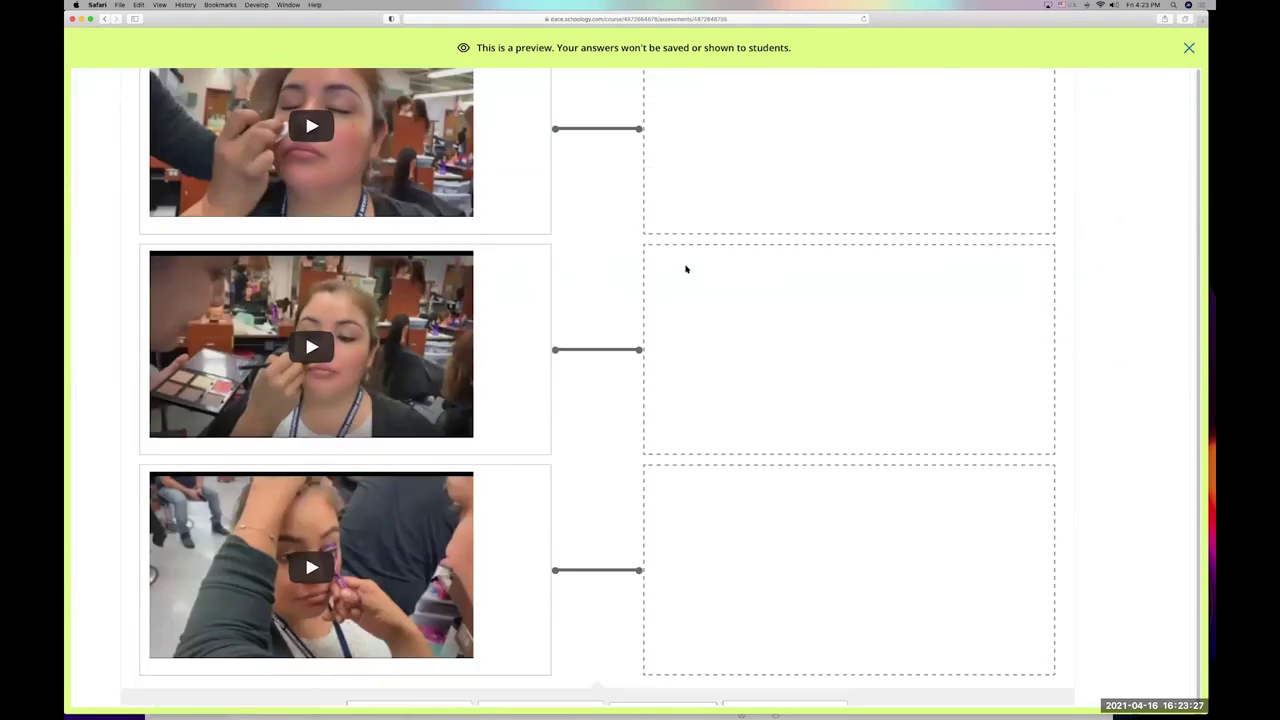
pyautogui.click(516, 583)
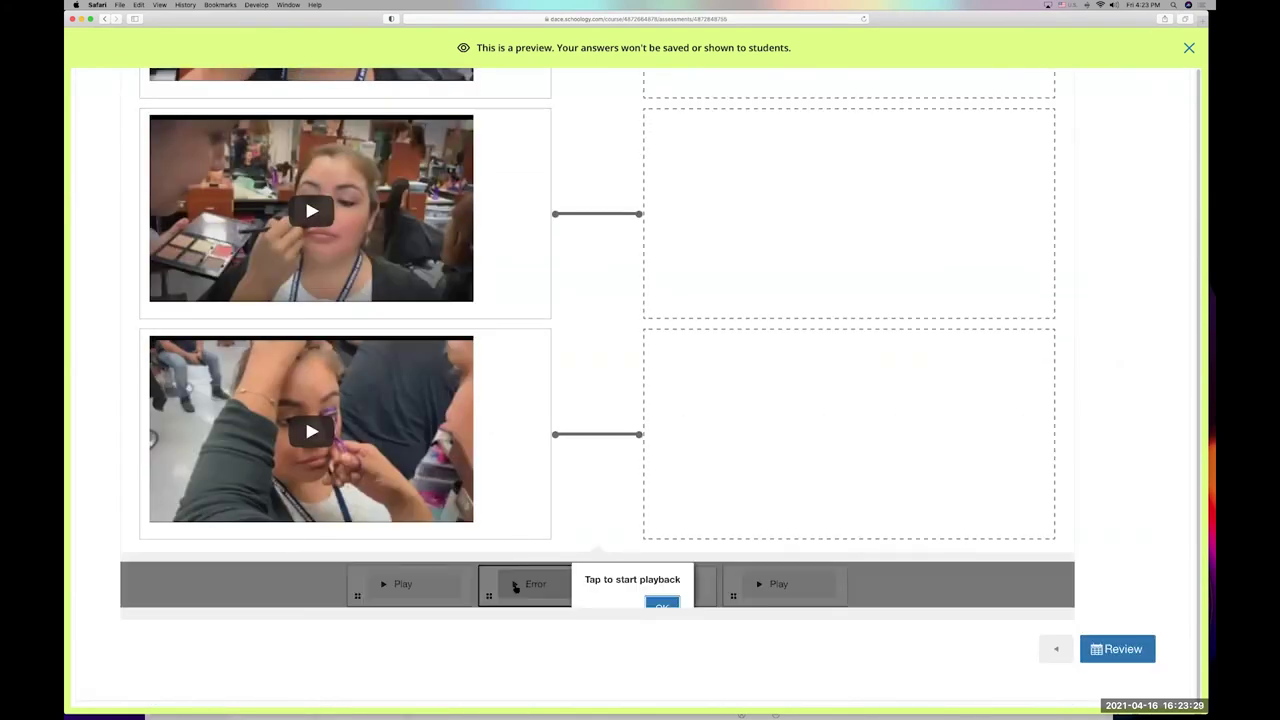
pyautogui.click(662, 608)
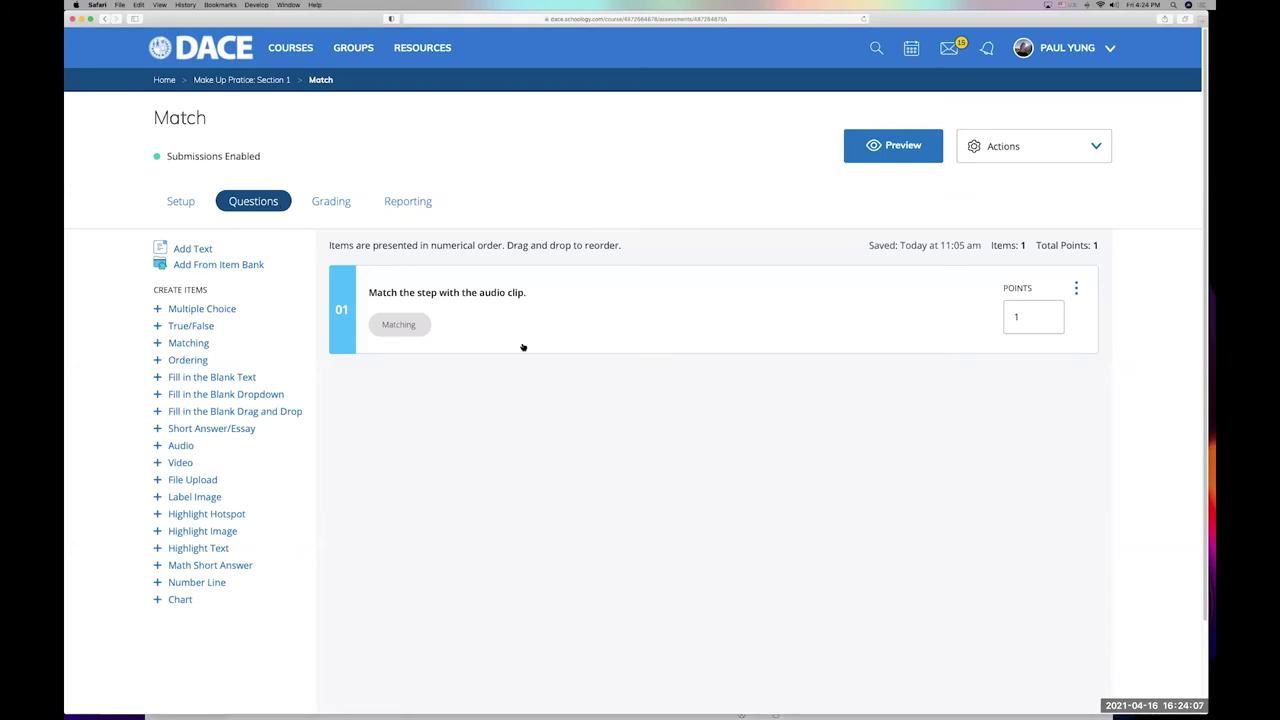
pyautogui.scroll(-1, 625, 361)
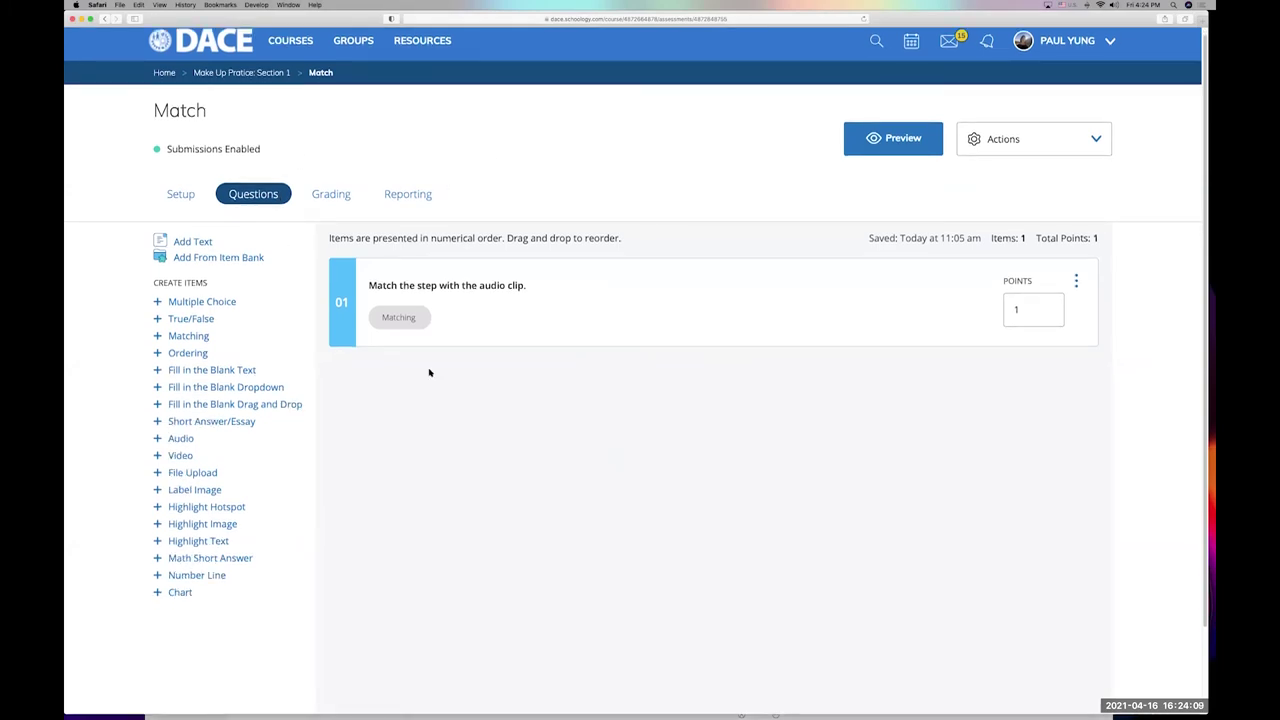
# Step: Add a matching question and try inserting a video into its first prompt, then cancel
pyautogui.click(178, 337)
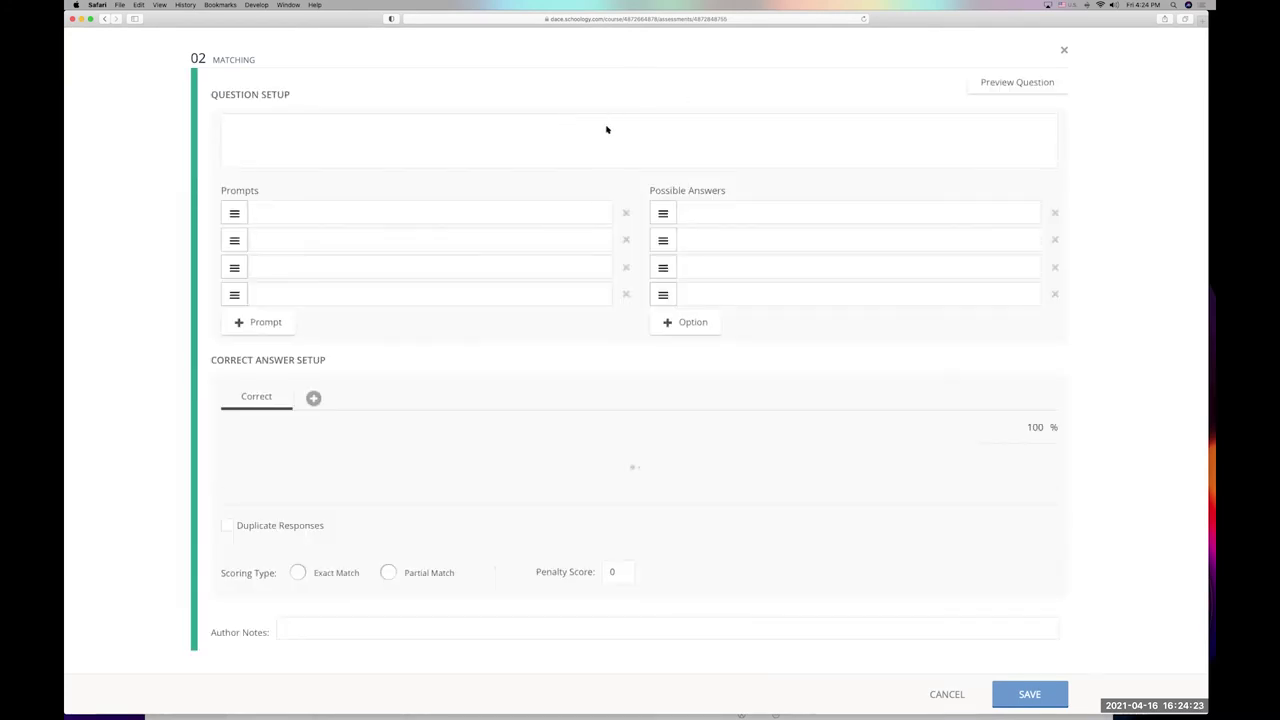
pyautogui.click(452, 227)
pyautogui.click(462, 212)
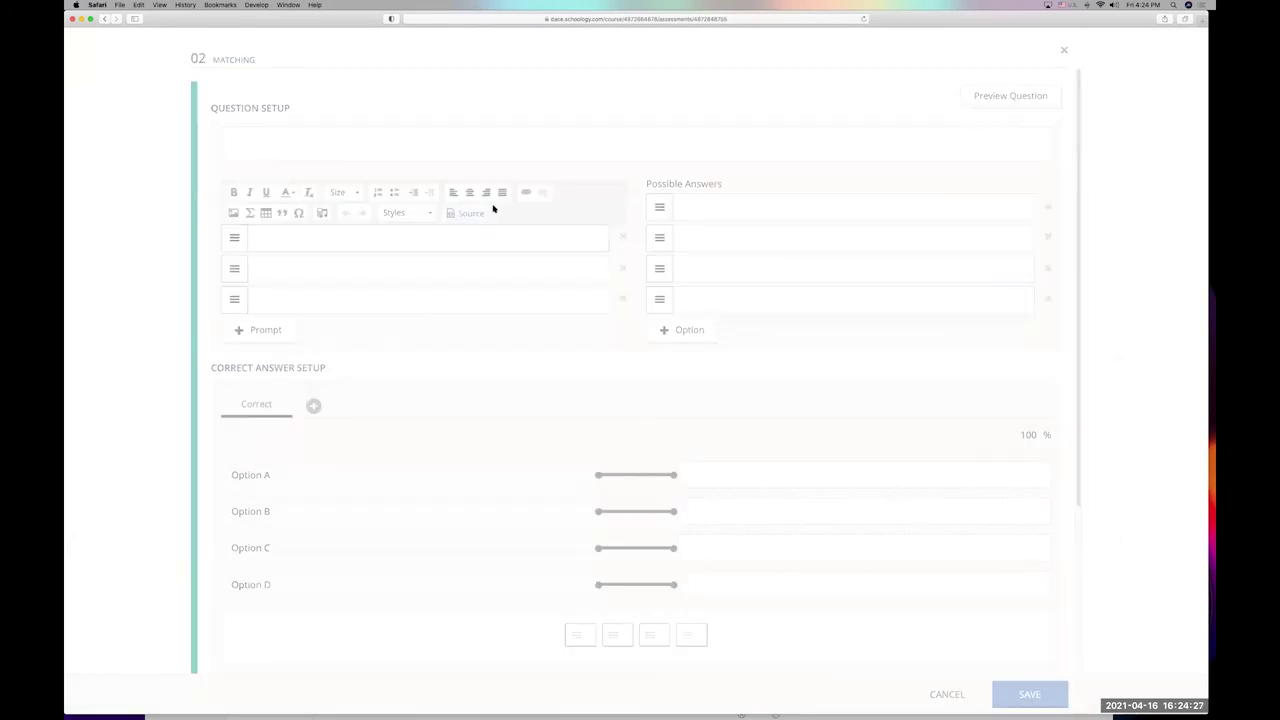
pyautogui.click(899, 97)
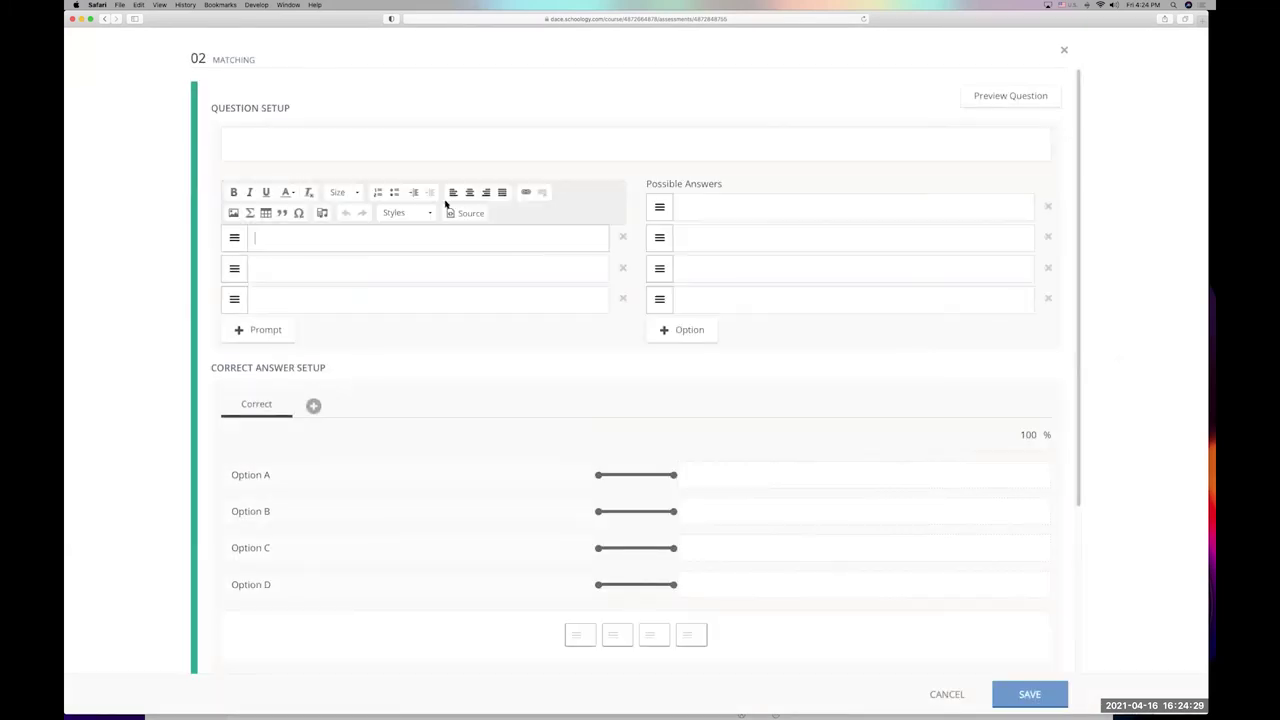
pyautogui.click(322, 212)
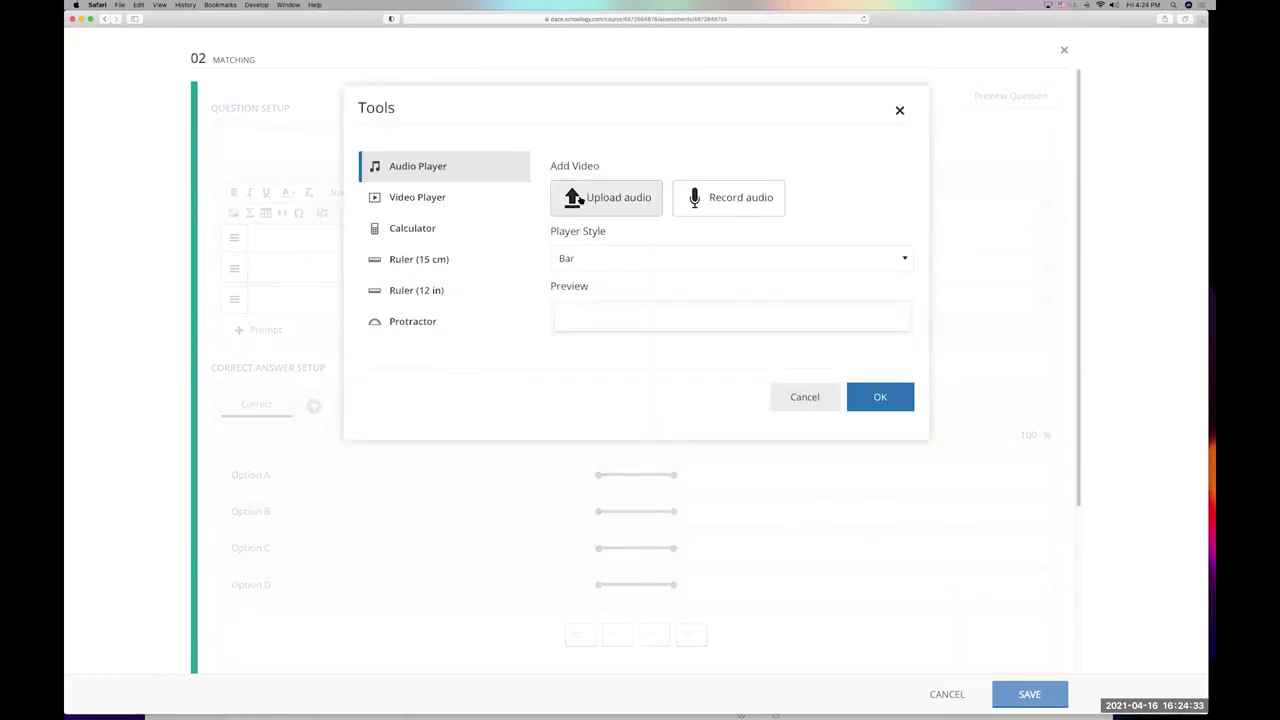
pyautogui.click(492, 206)
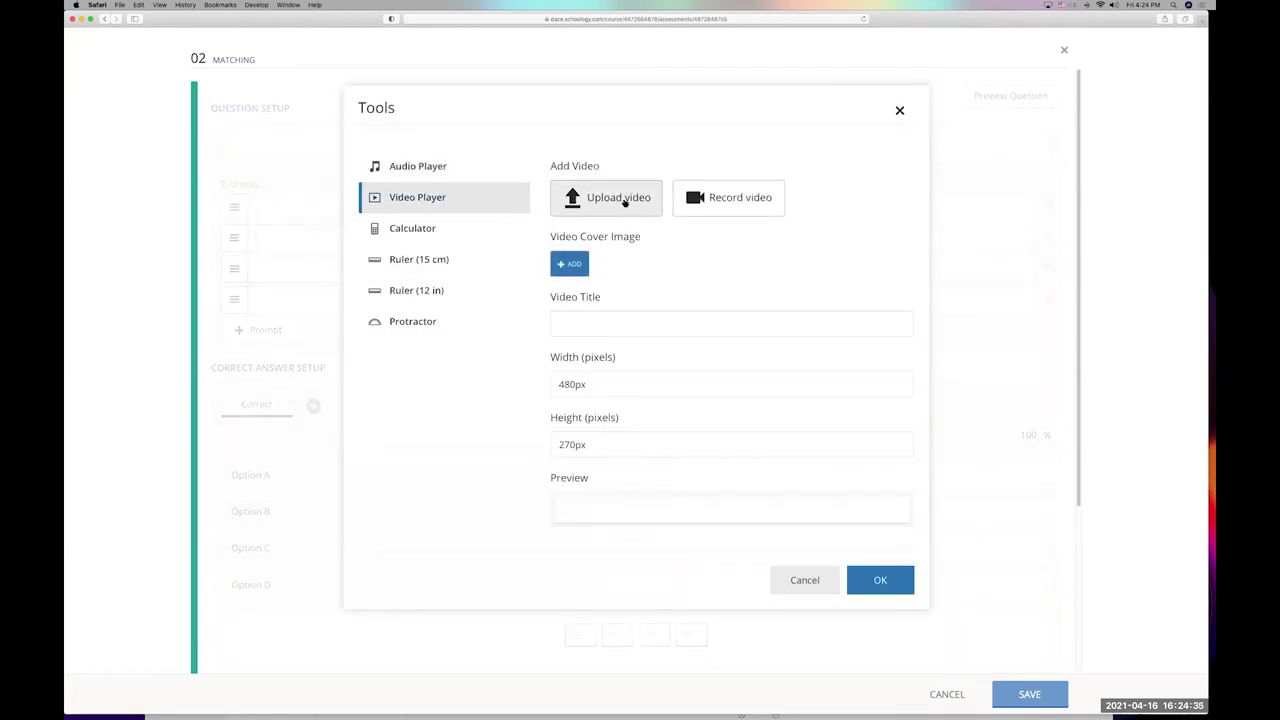
pyautogui.click(622, 198)
pyautogui.click(594, 275)
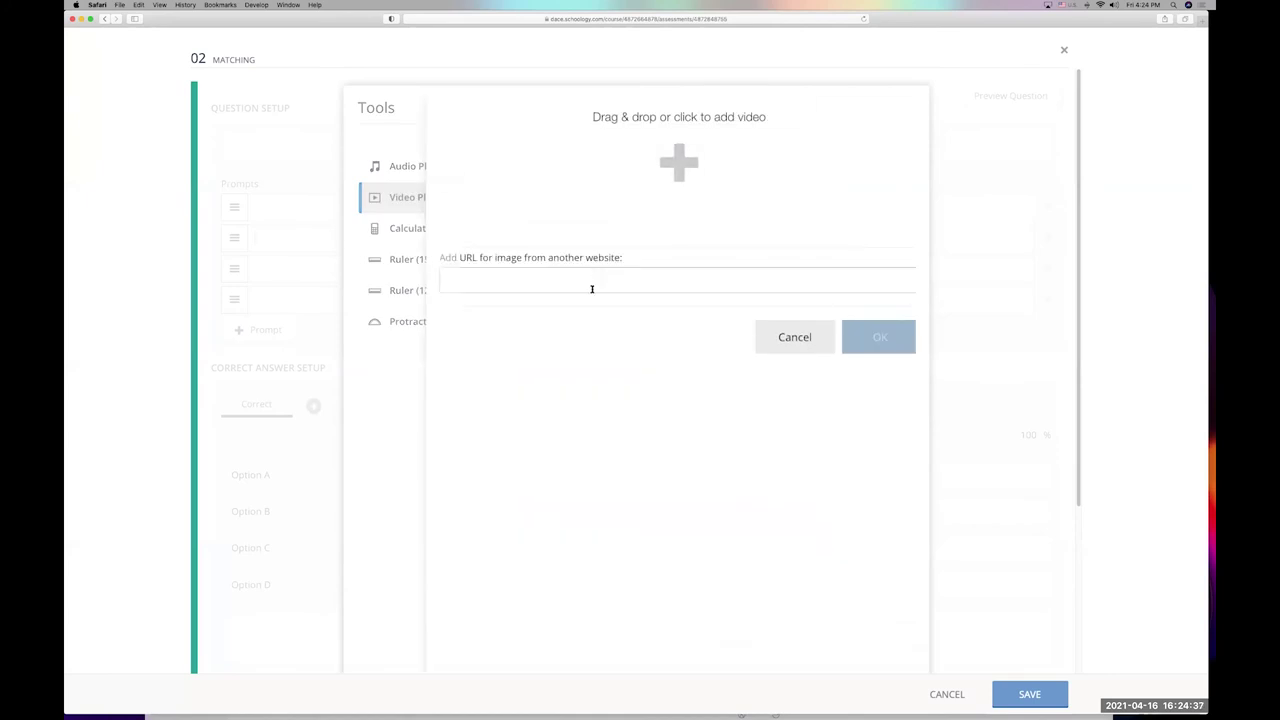
pyautogui.click(794, 340)
pyautogui.click(900, 110)
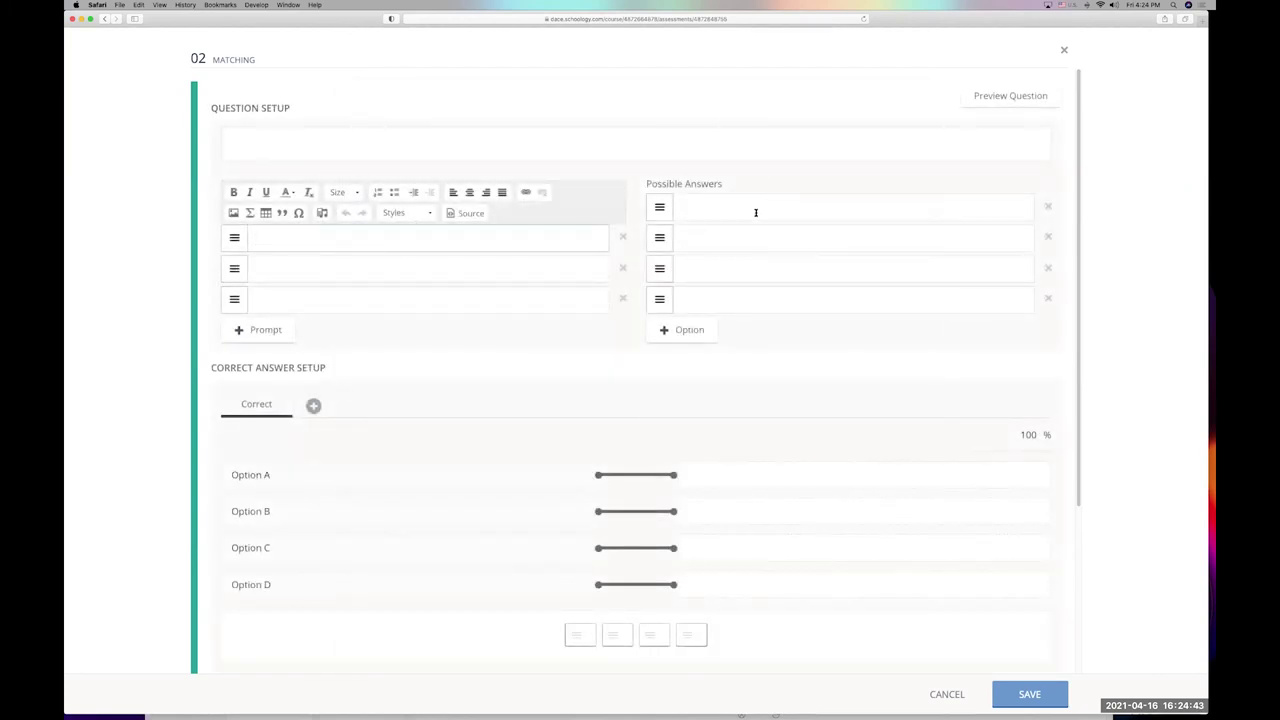
# Step: Try adding audio to the first answer, cancel it, and discard the question editor
pyautogui.click(755, 211)
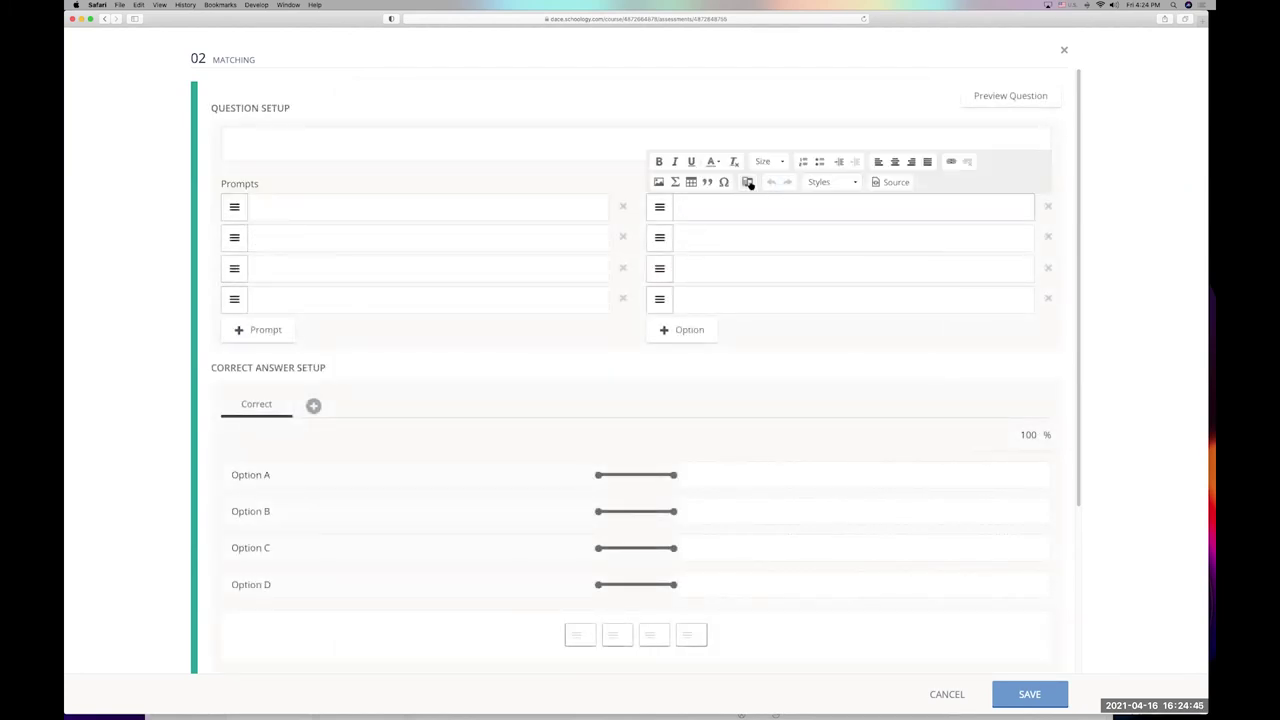
pyautogui.click(749, 184)
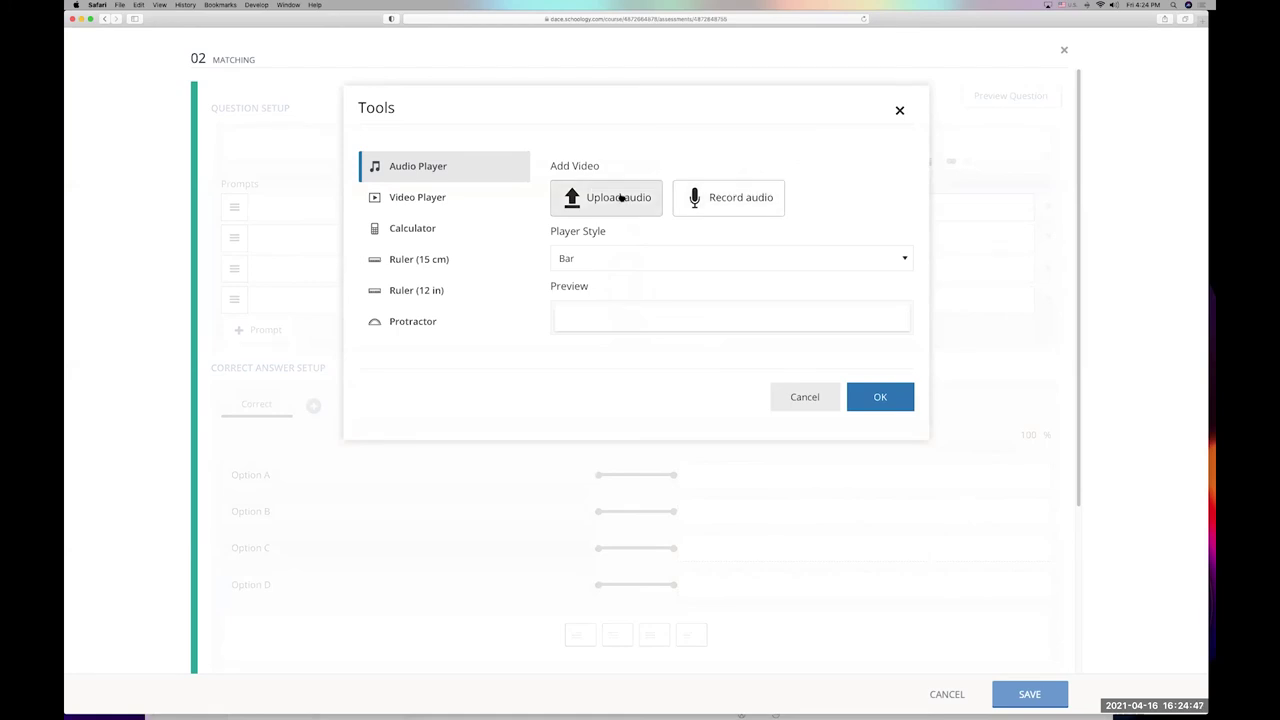
pyautogui.click(623, 197)
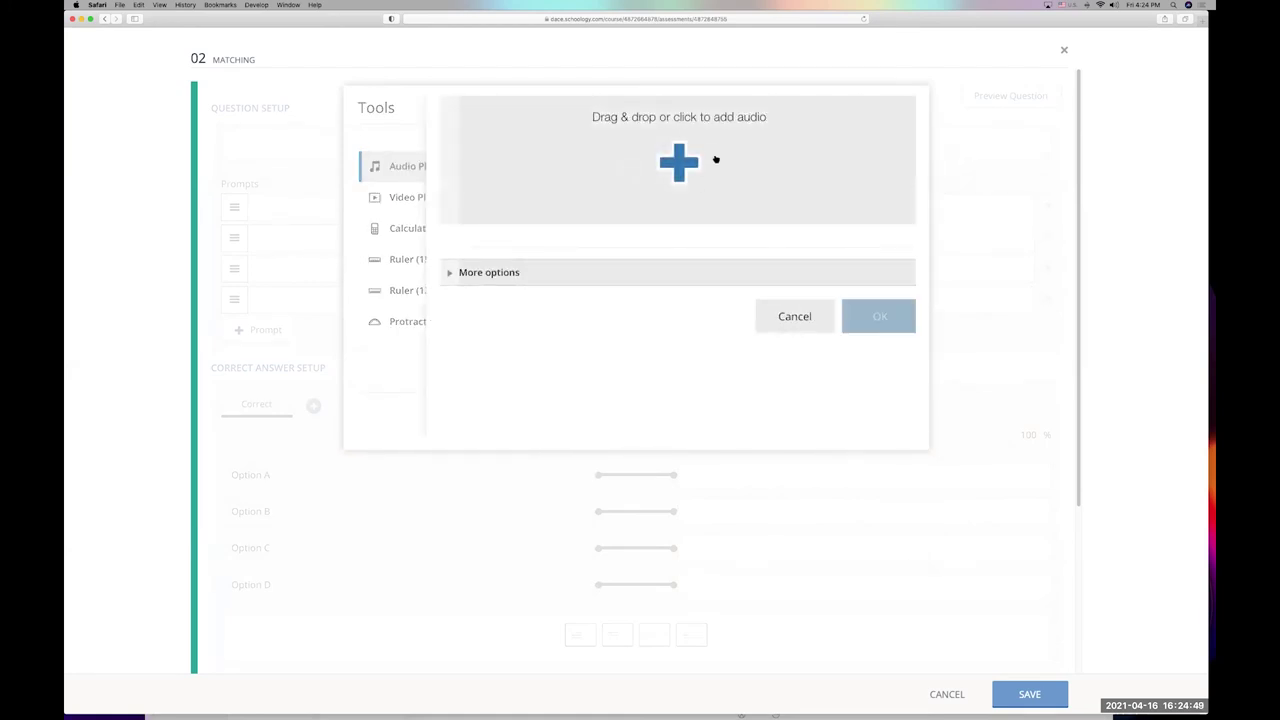
pyautogui.click(790, 311)
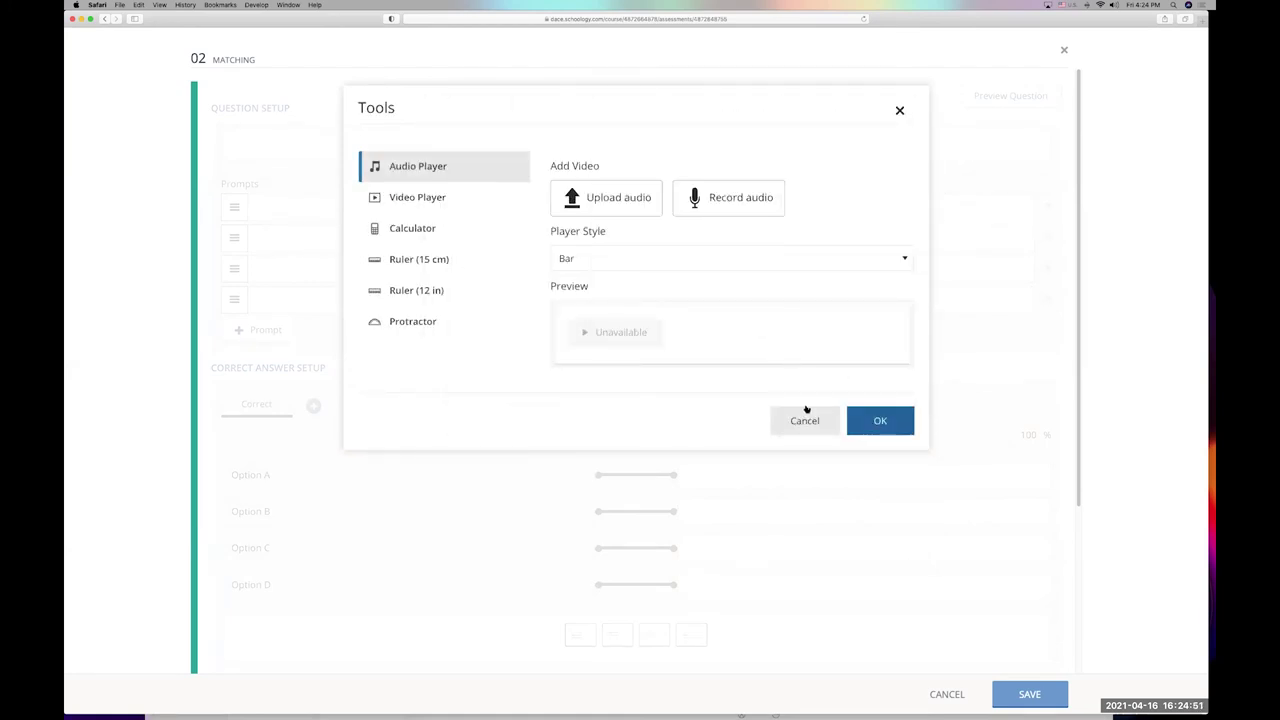
pyautogui.click(806, 412)
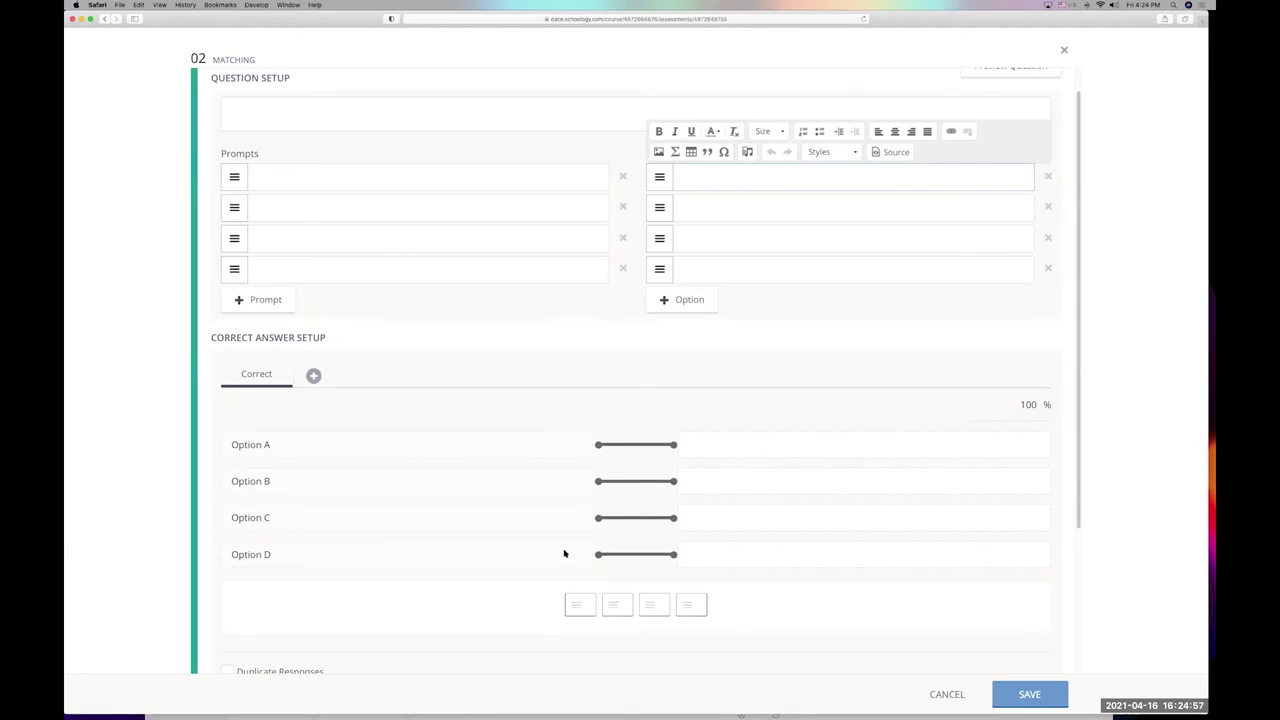
pyautogui.click(947, 694)
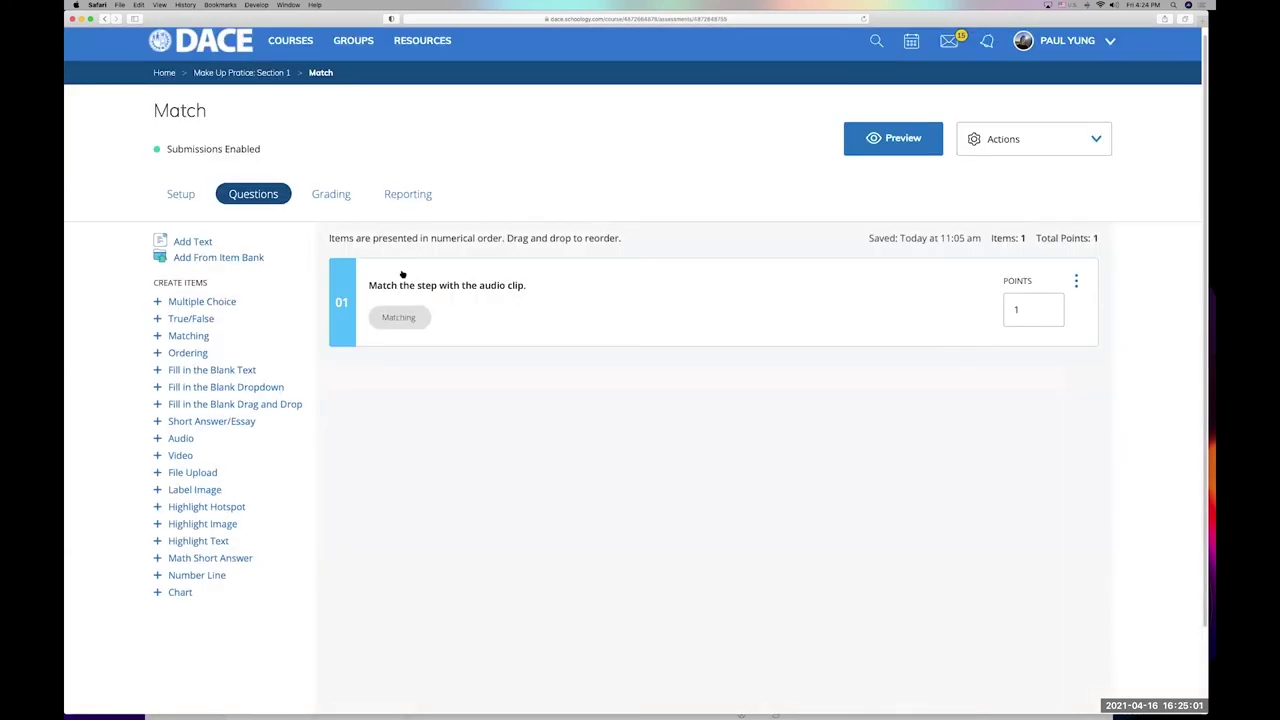
# Step: Preview the Match assessment in a new attempt and try playing the first clip
pyautogui.click(897, 148)
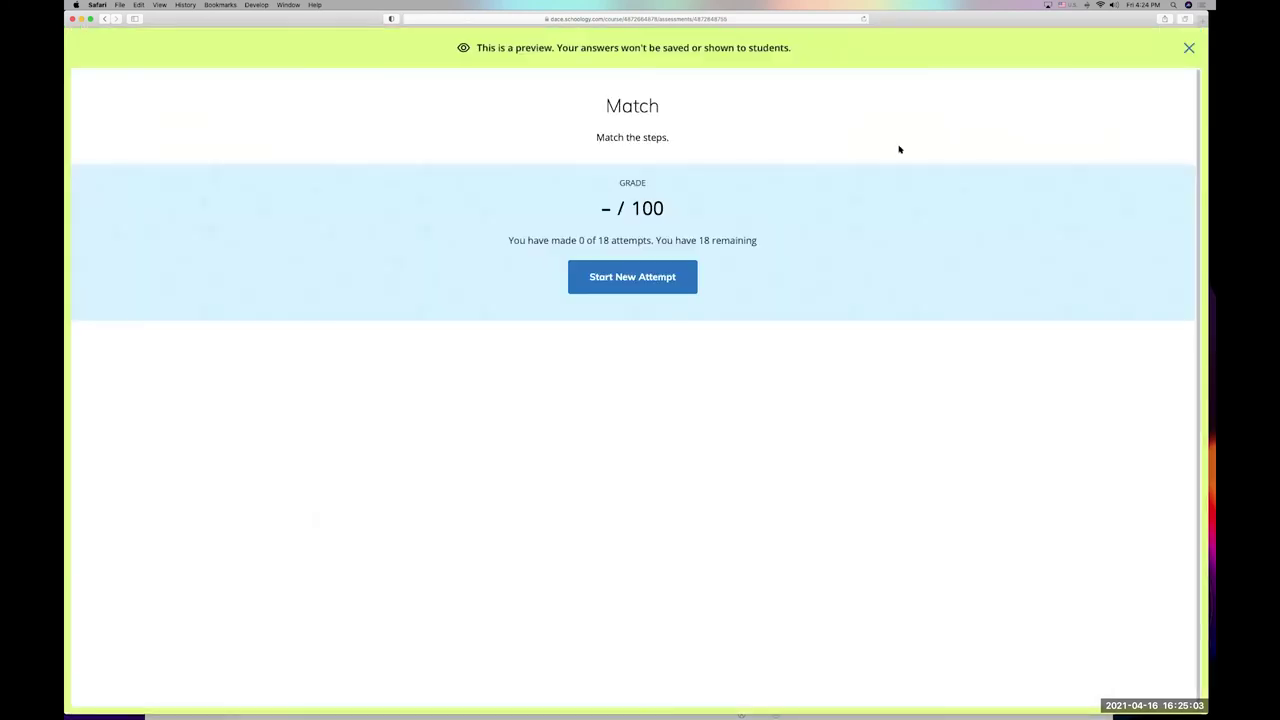
pyautogui.click(649, 280)
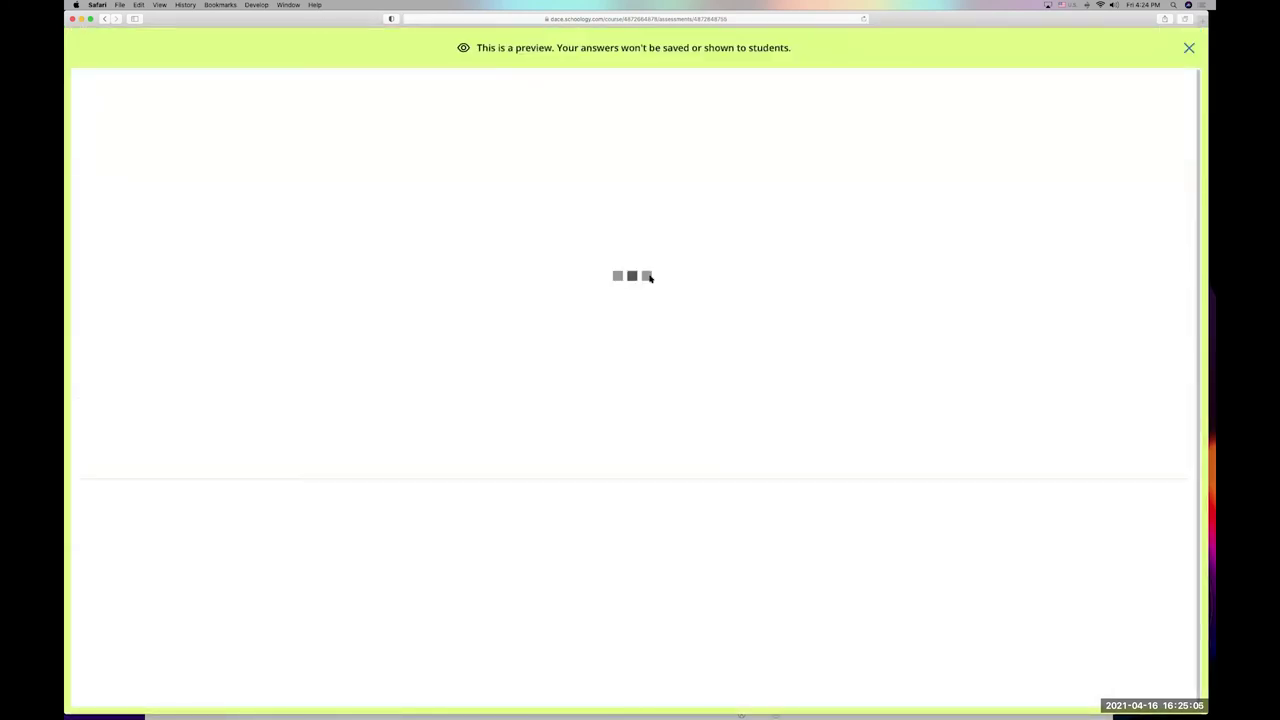
pyautogui.scroll(-5, 640, 278)
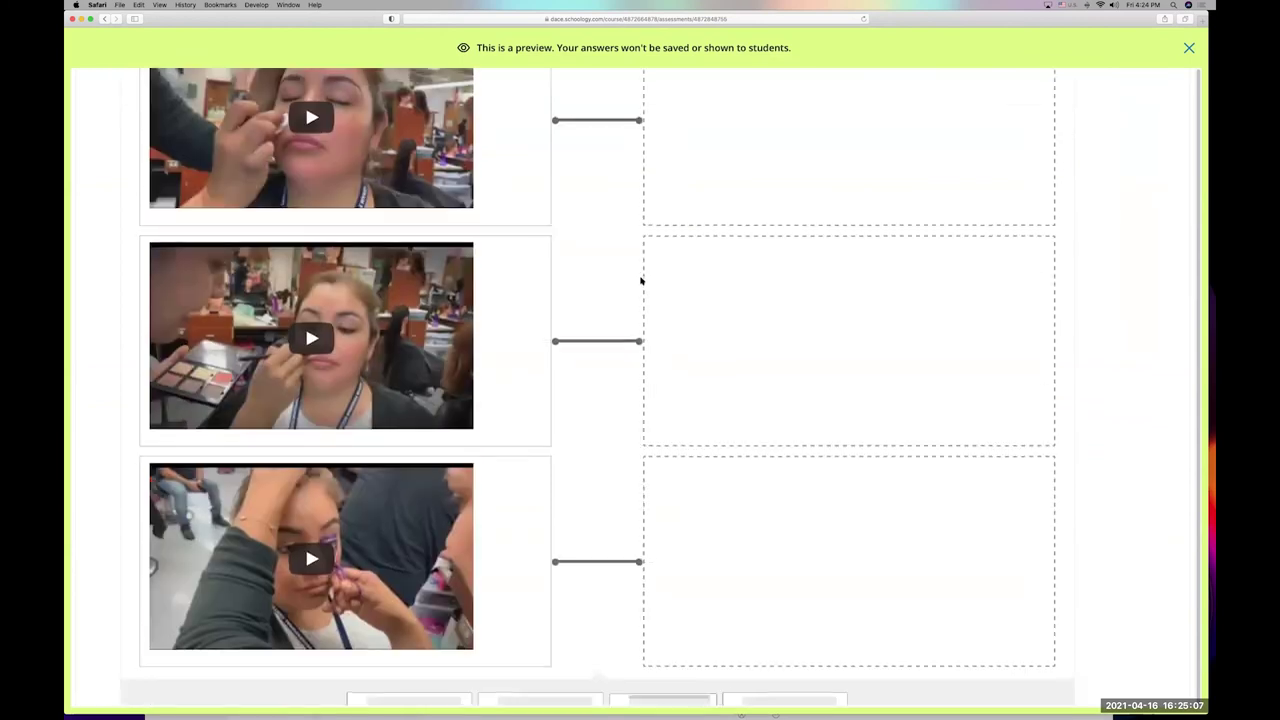
pyautogui.click(403, 583)
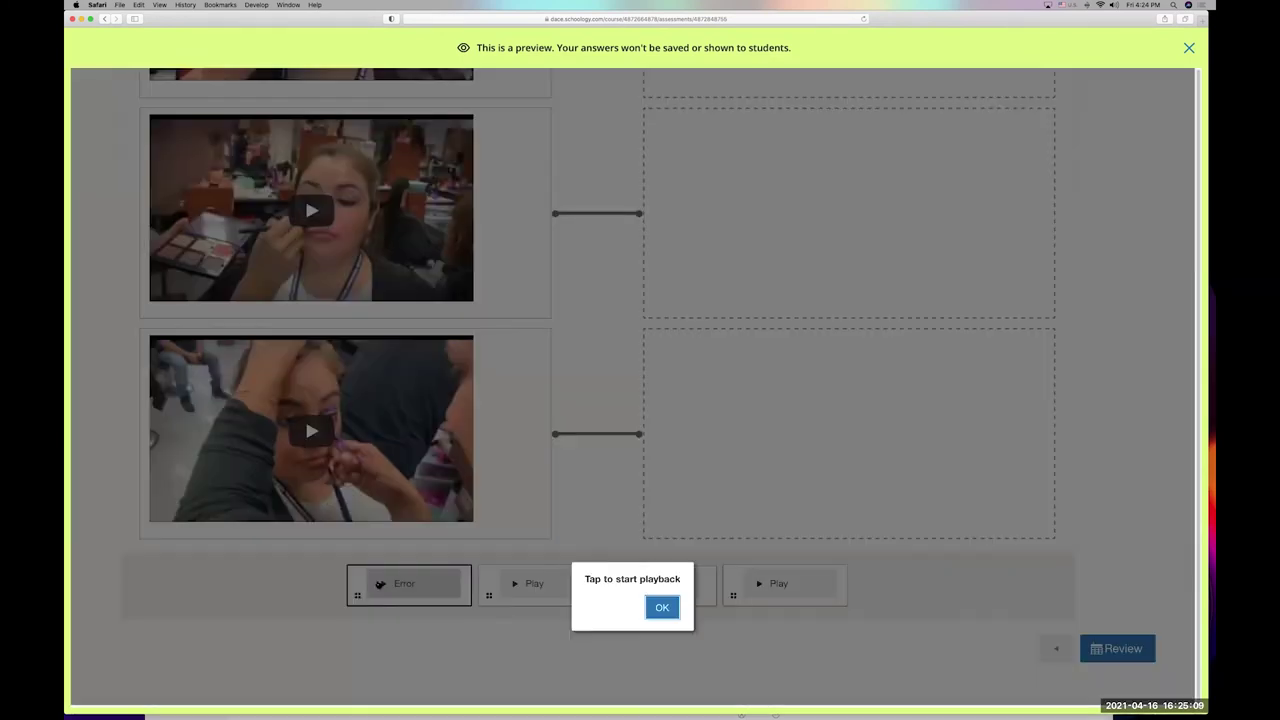
pyautogui.click(661, 608)
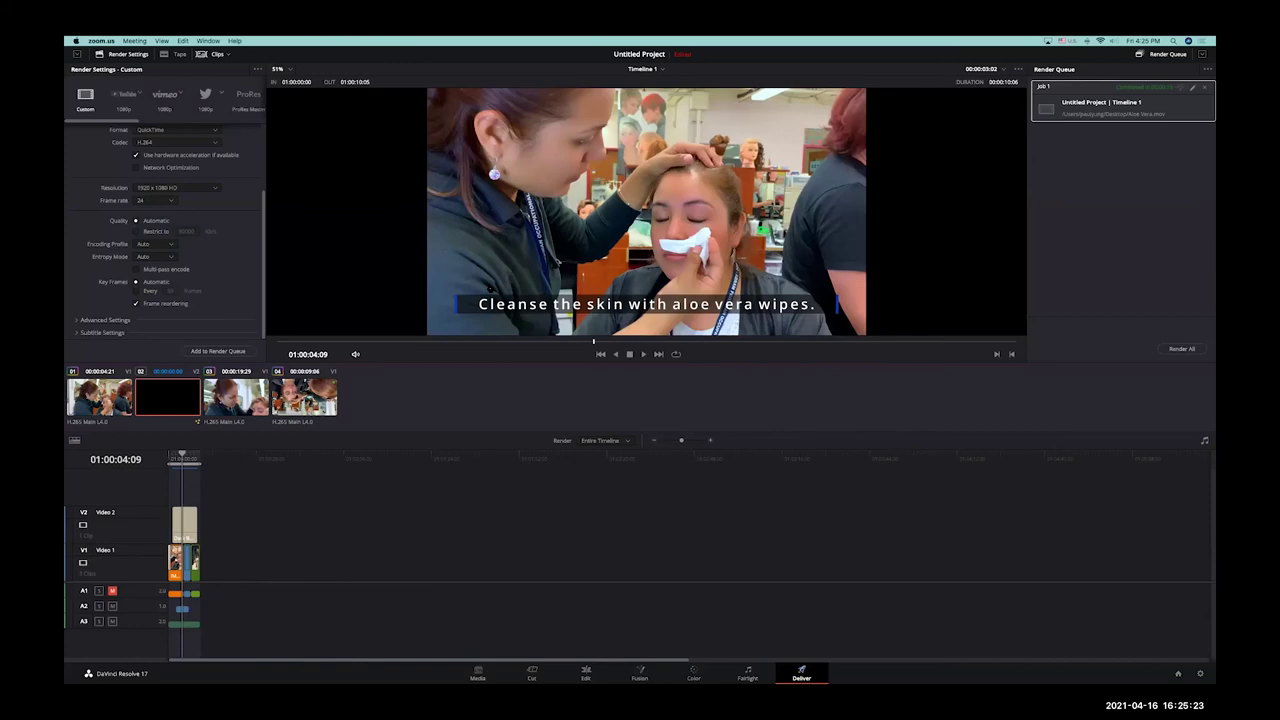
# Step: In PowerPoint, move from slide 5, Project Ideas, to slide 6, The Next Steps Towards Mastery
pyautogui.press('super+Tab')
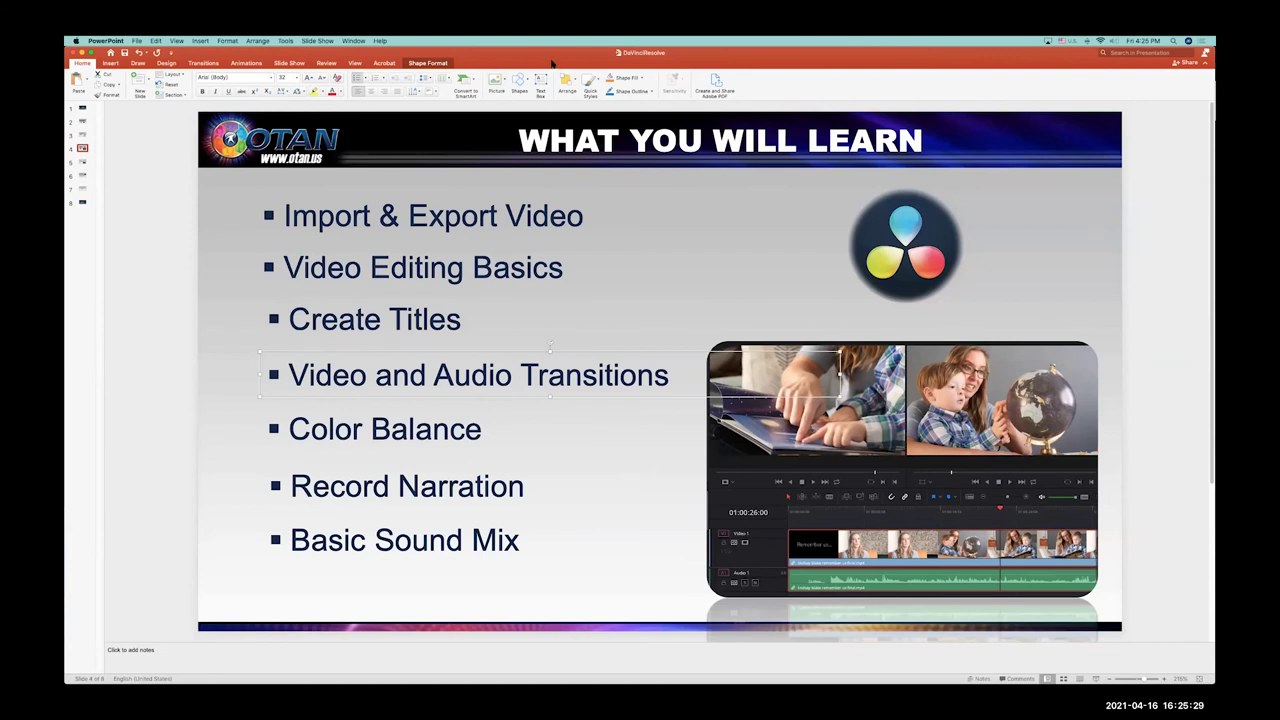
pyautogui.click(84, 162)
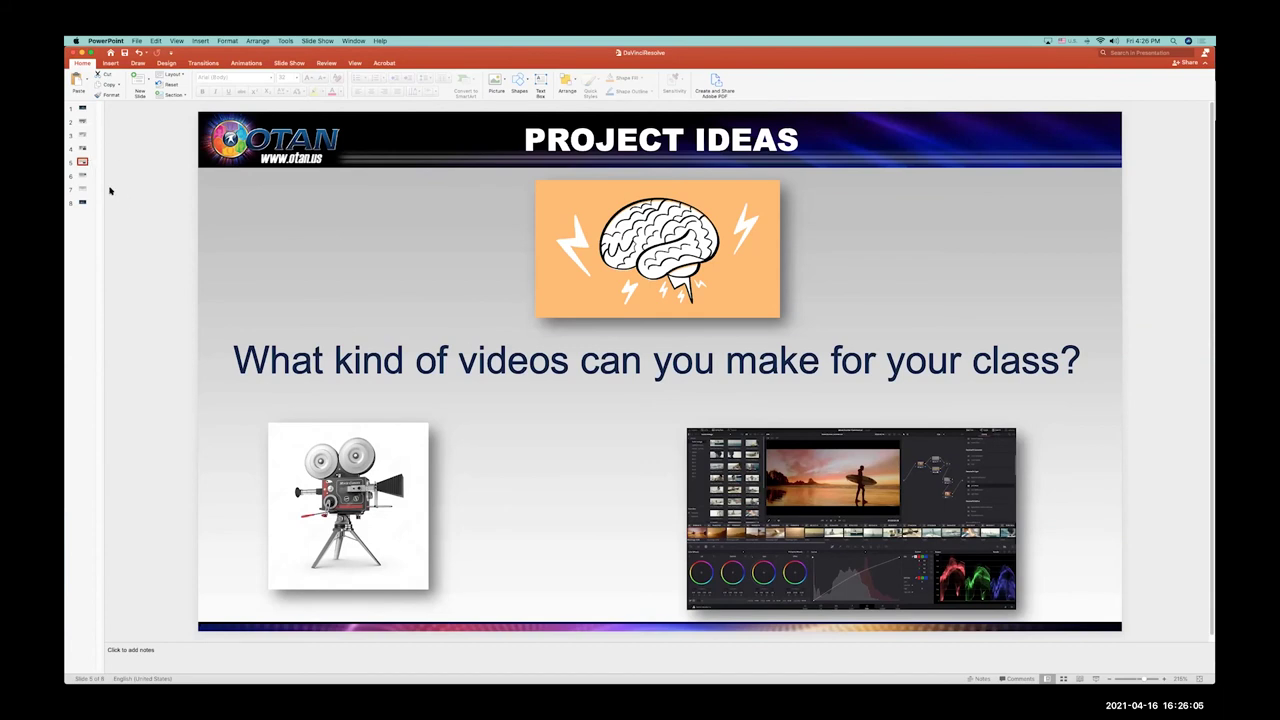
pyautogui.click(84, 176)
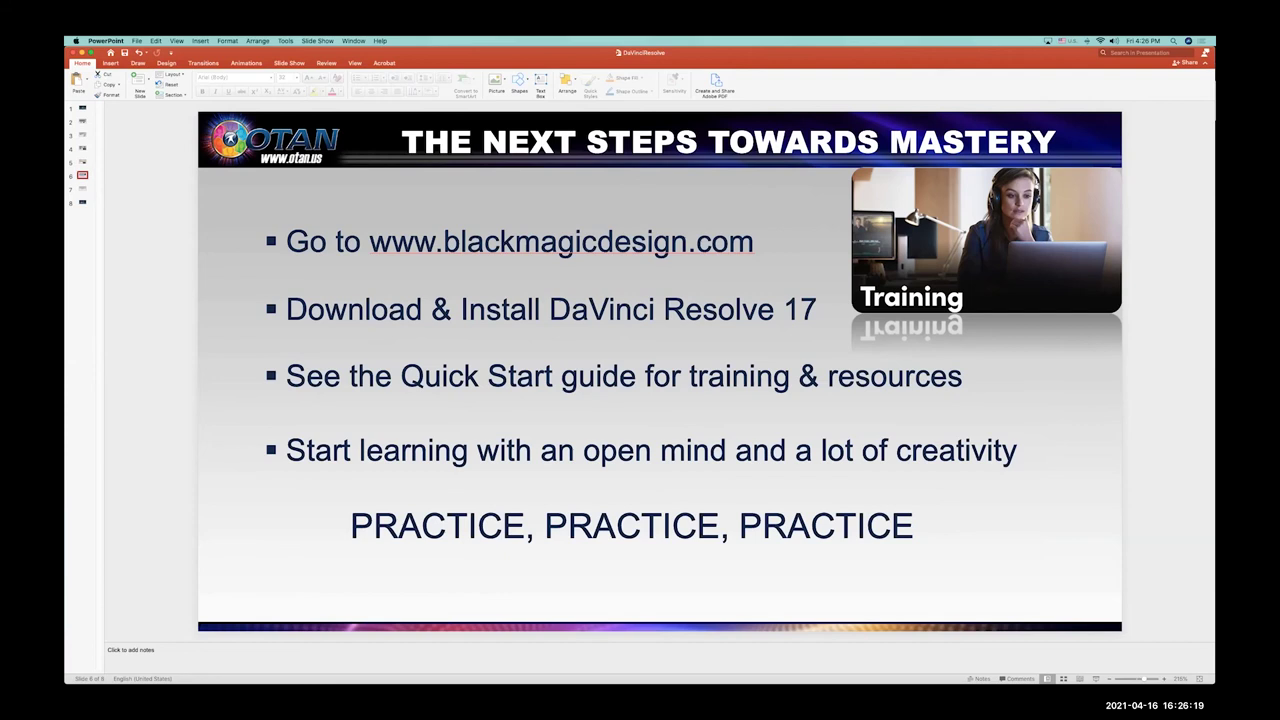
# Step: Close both Finder windows, reposition the Quick Start Guide window, and go to slide 7, Contact Me
pyautogui.press('super+Tab')
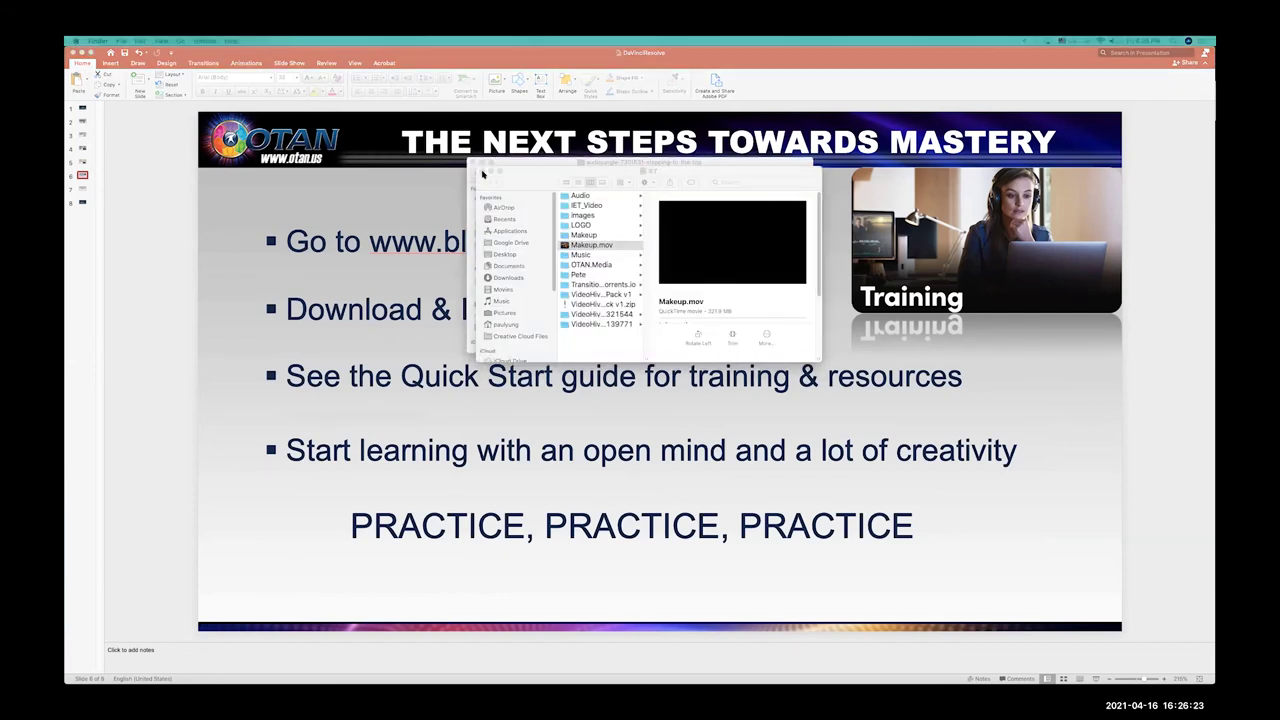
pyautogui.click(482, 171)
pyautogui.click(490, 164)
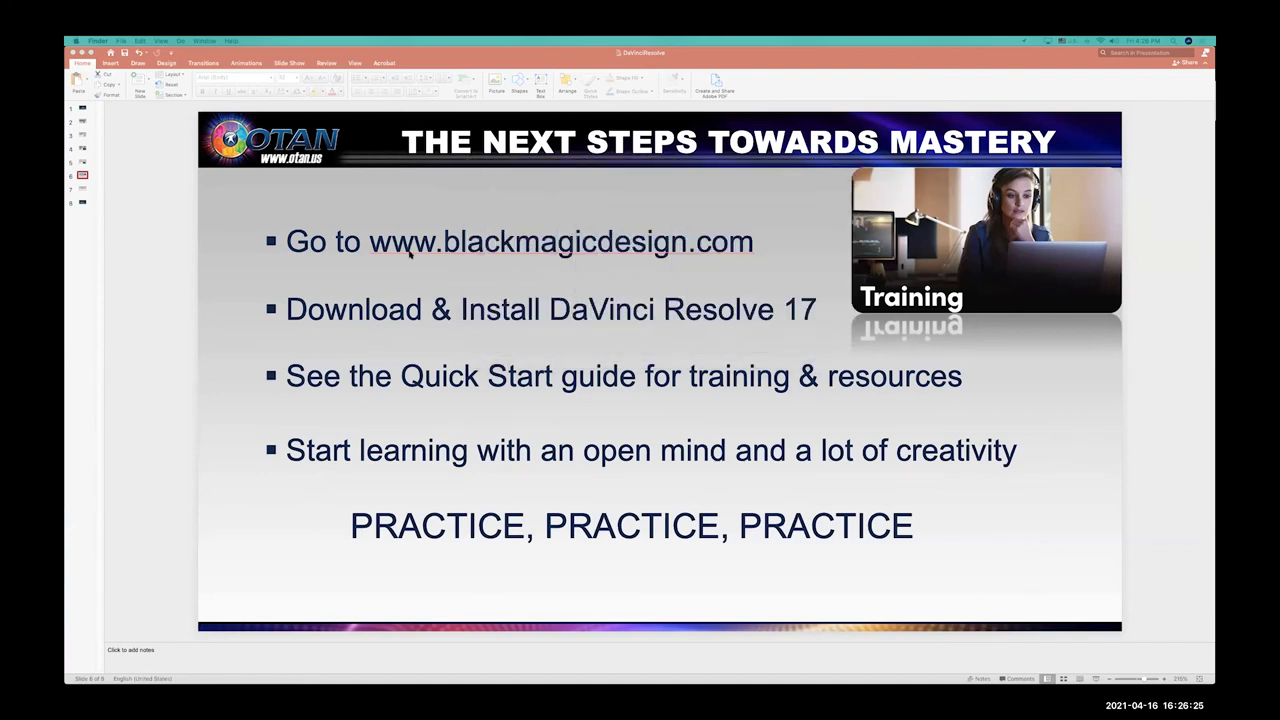
pyautogui.click(440, 281)
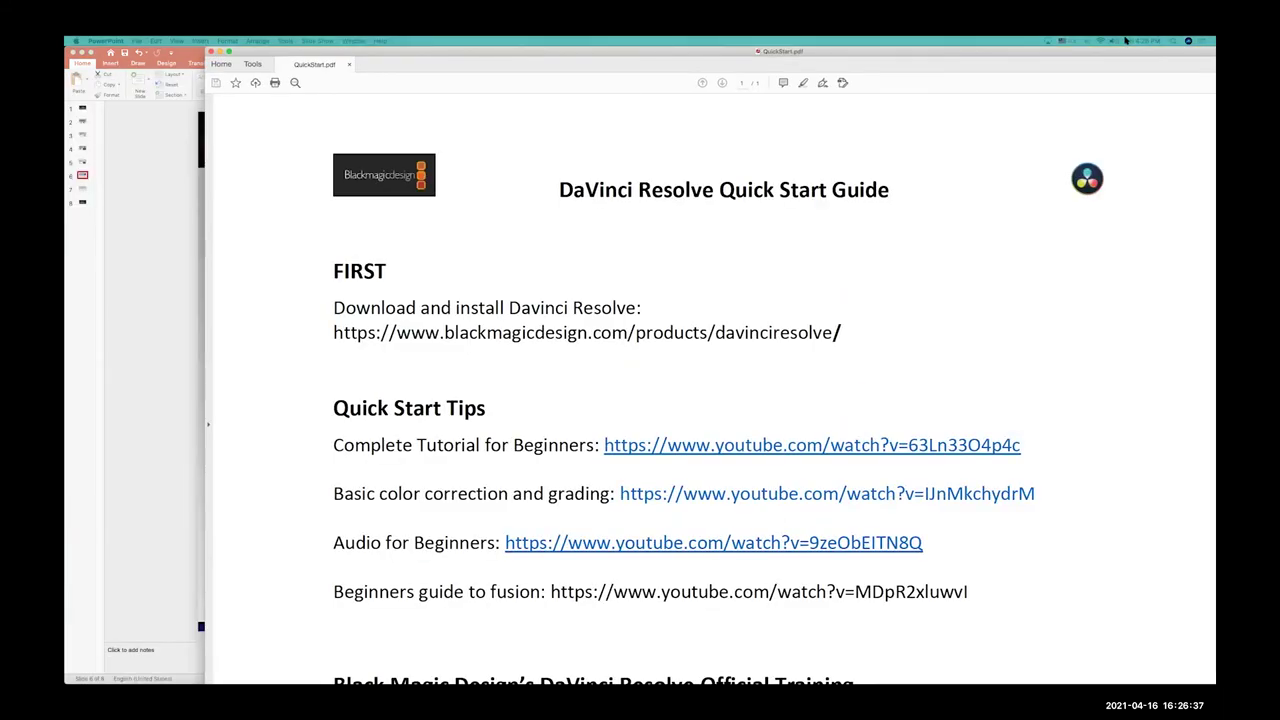
pyautogui.moveTo(1126, 54); pyautogui.dragTo(996, 72)
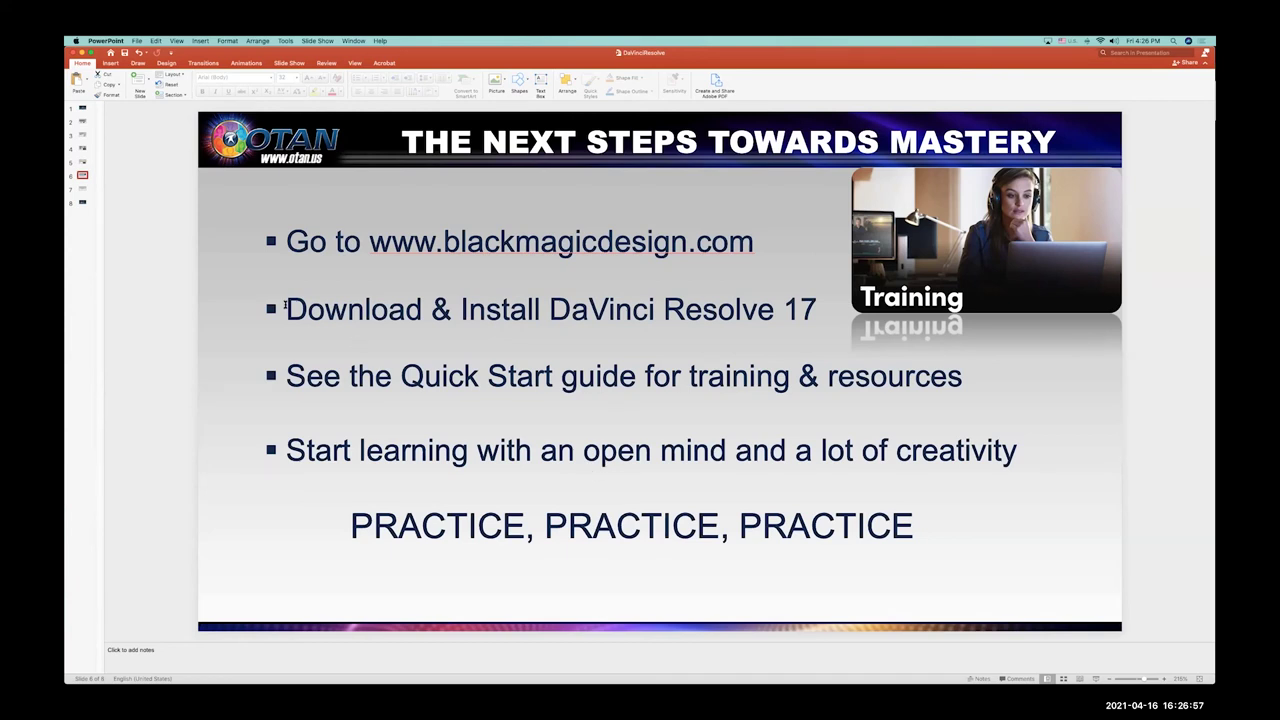
pyautogui.click(83, 192)
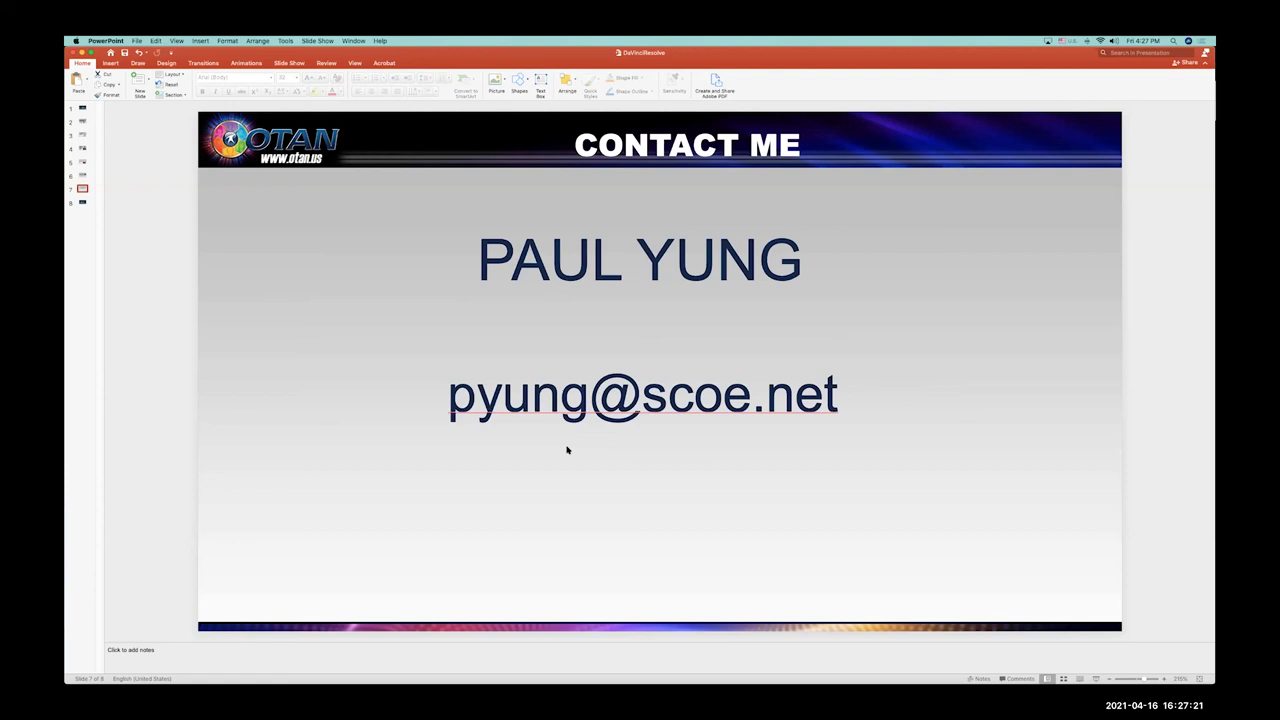
# Step: Click into the e-mail text box on the Contact Me slide
pyautogui.click(540, 385)
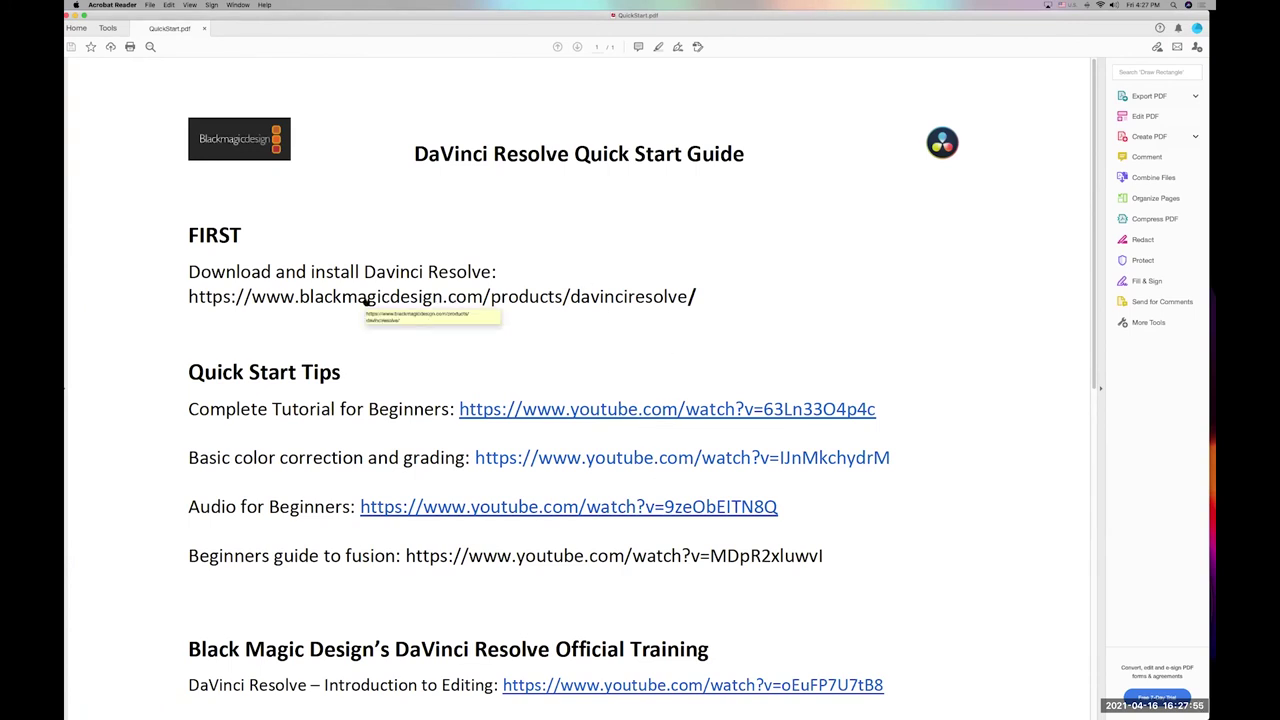
# Step: Open the DaVinci Resolve download link and highlight the guide's tutorial titles, including Basic color correction
pyautogui.click(691, 296)
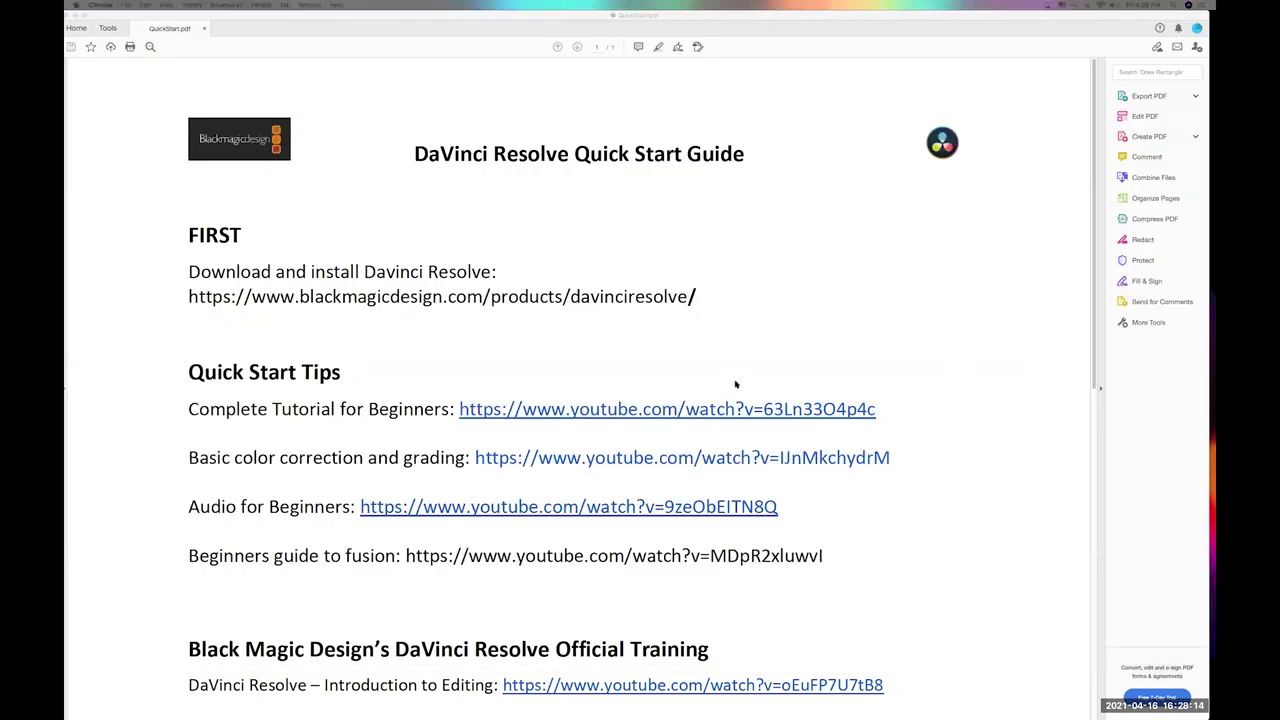
pyautogui.scroll(-3, 737, 380)
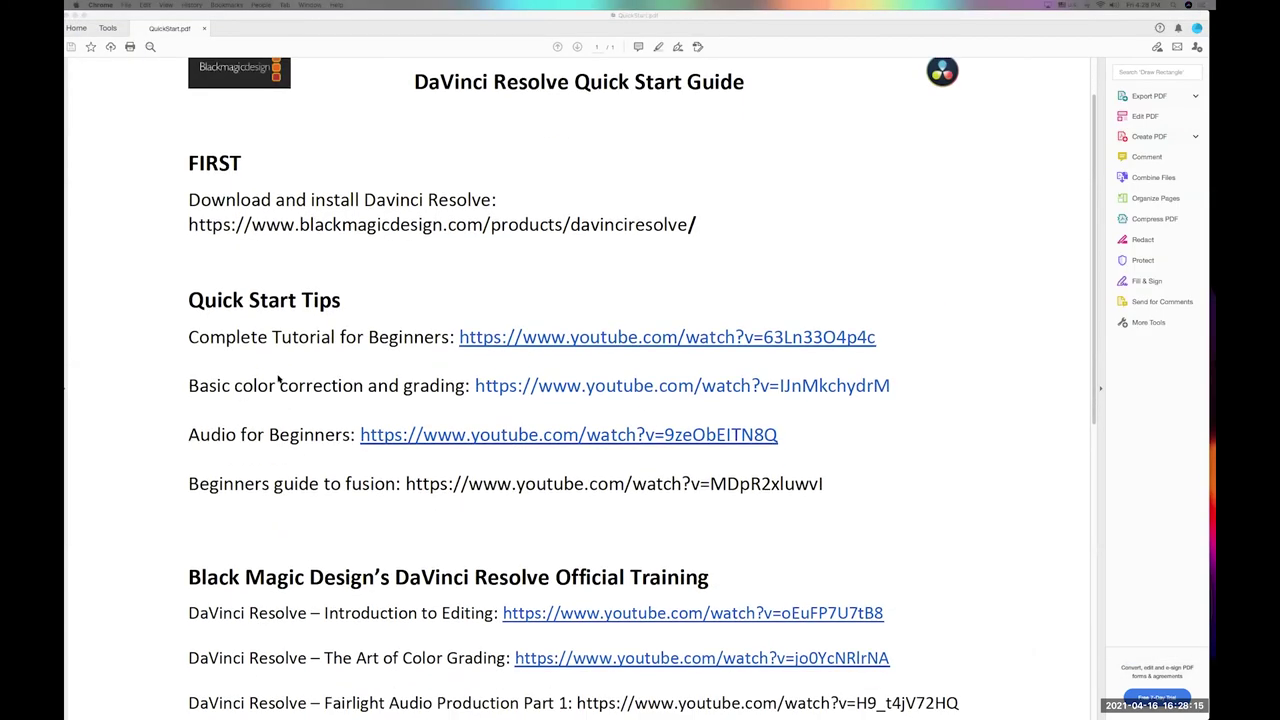
pyautogui.moveTo(250, 336); pyautogui.dragTo(478, 338)
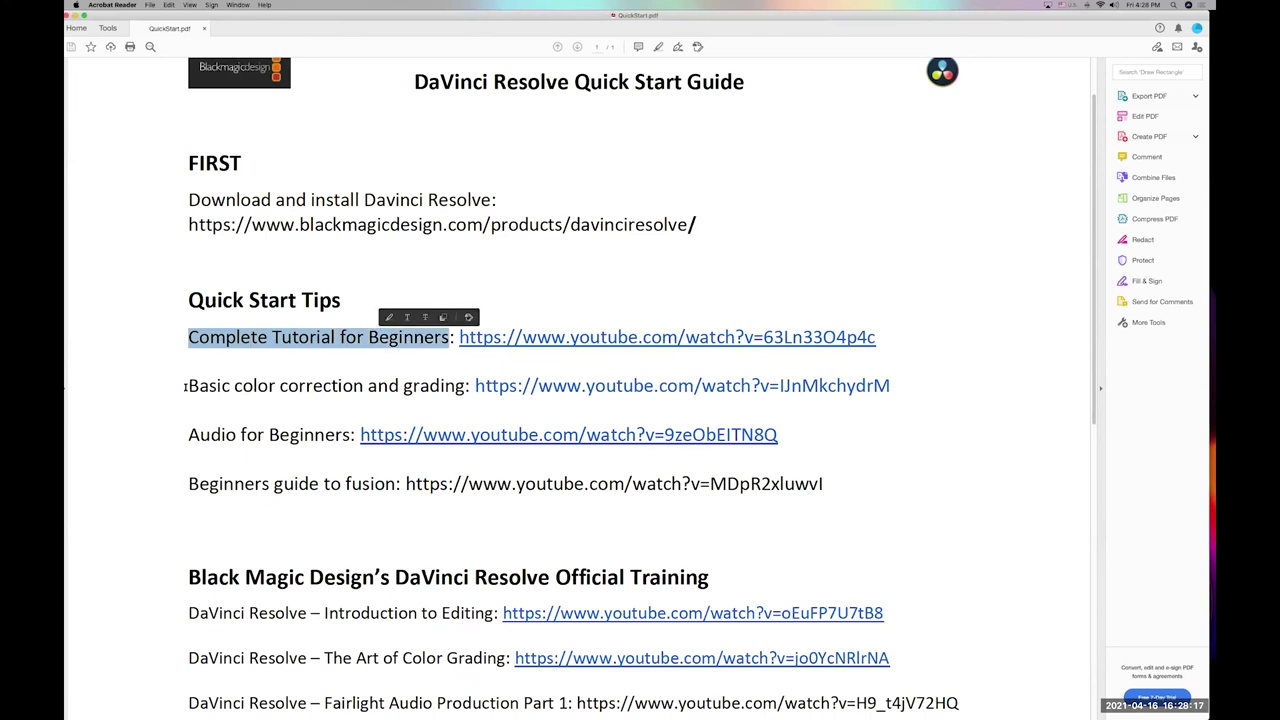
pyautogui.moveTo(183, 391); pyautogui.dragTo(344, 395)
pyautogui.moveTo(234, 434); pyautogui.dragTo(352, 436)
pyautogui.moveTo(228, 484); pyautogui.dragTo(300, 484)
# Step: Open the guide's Introduction to Editing training video link
pyautogui.scroll(-1, 295, 484)
pyautogui.scroll(-10, 660, 292)
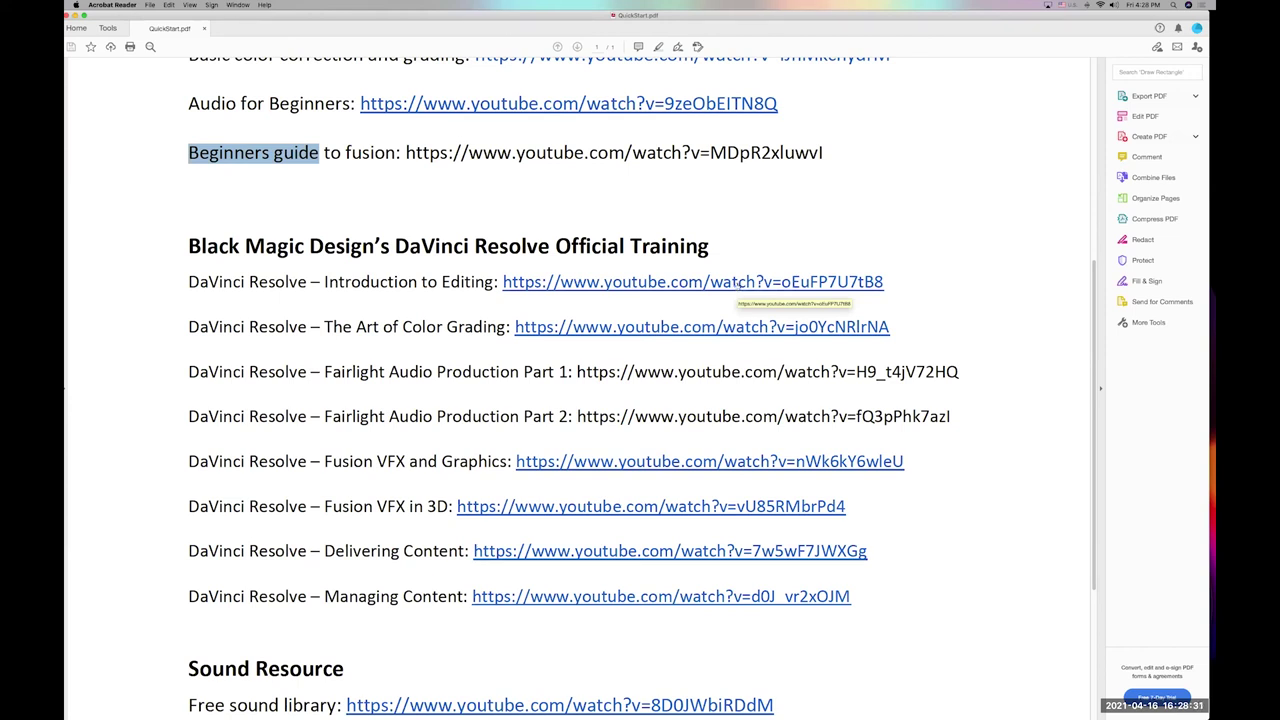
pyautogui.click(655, 283)
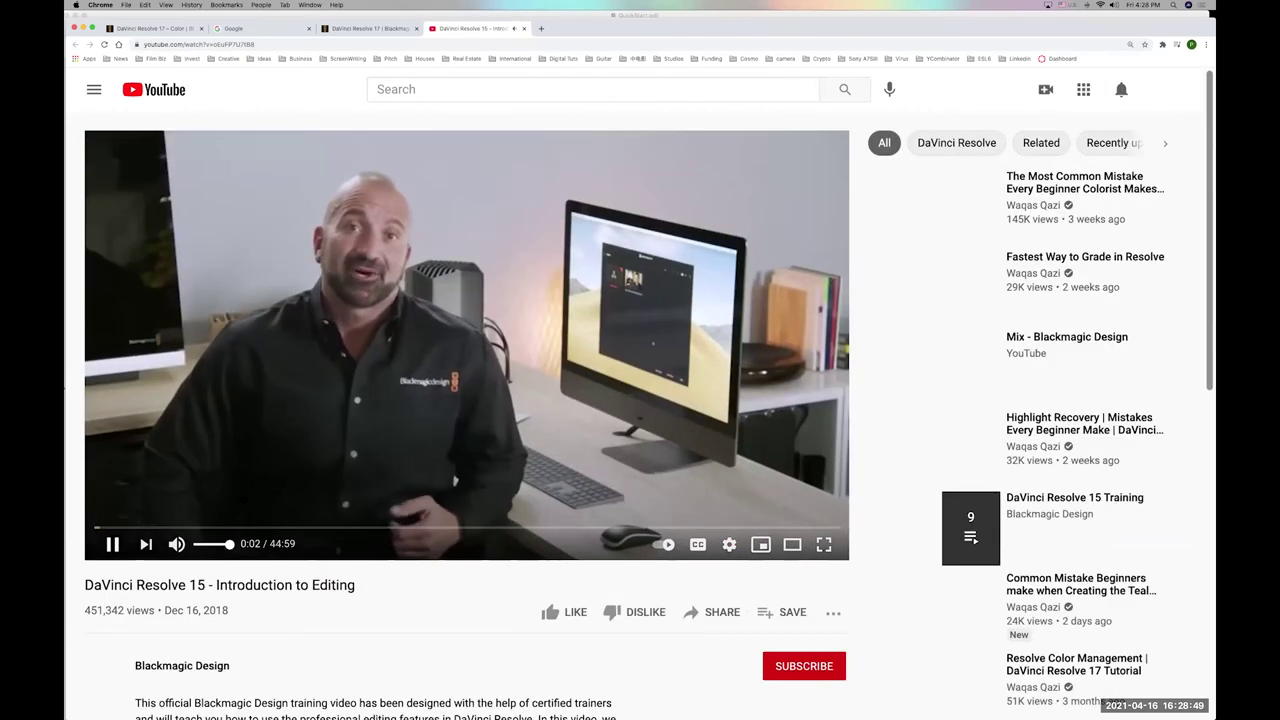
# Step: Jump the Introduction to Editing video to its Add transitions chapter at 22:13 and pause there
pyautogui.click(370, 418)
pyautogui.scroll(-1, 370, 418)
pyautogui.scroll(-4, 371, 414)
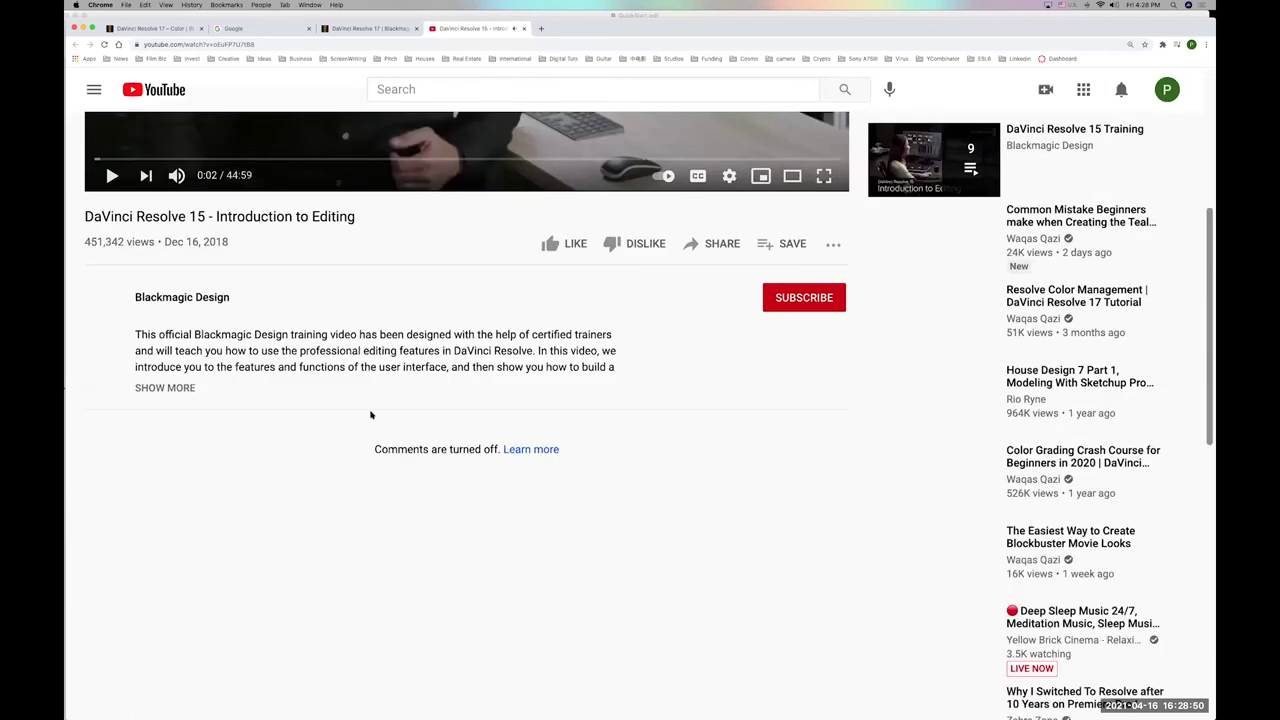
pyautogui.click(185, 389)
pyautogui.scroll(-3, 540, 240)
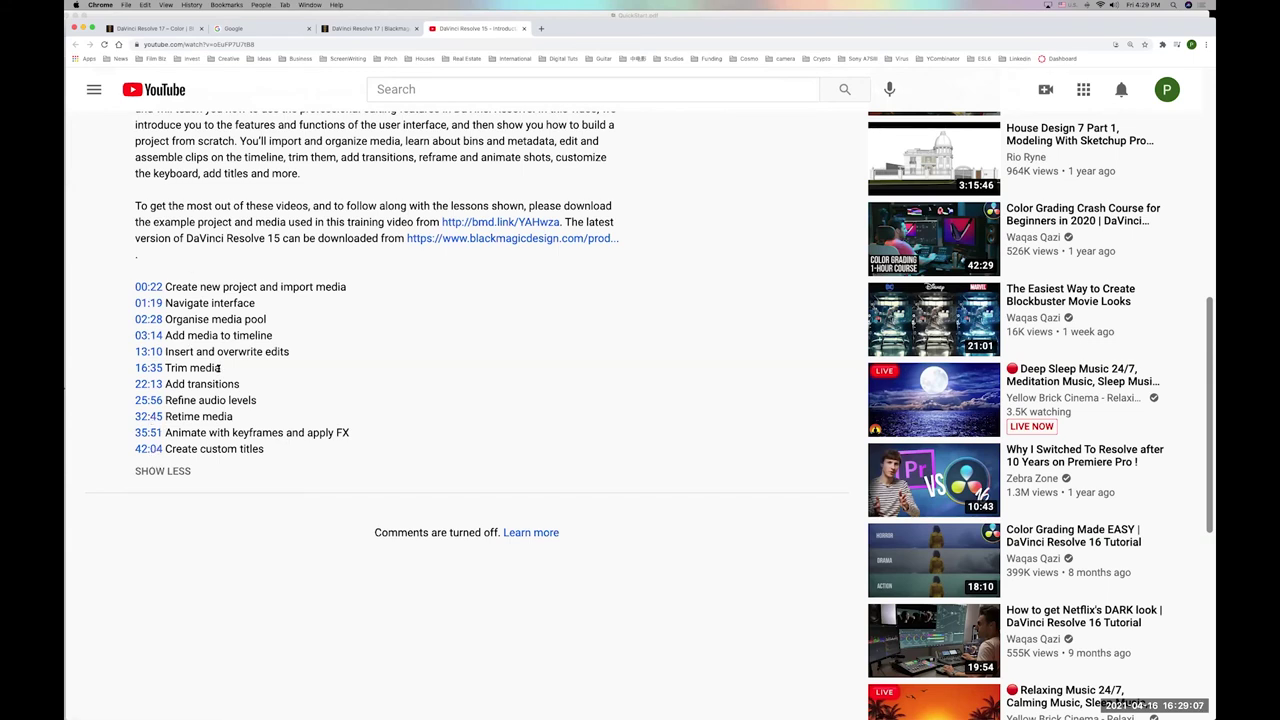
pyautogui.click(148, 384)
pyautogui.click(549, 371)
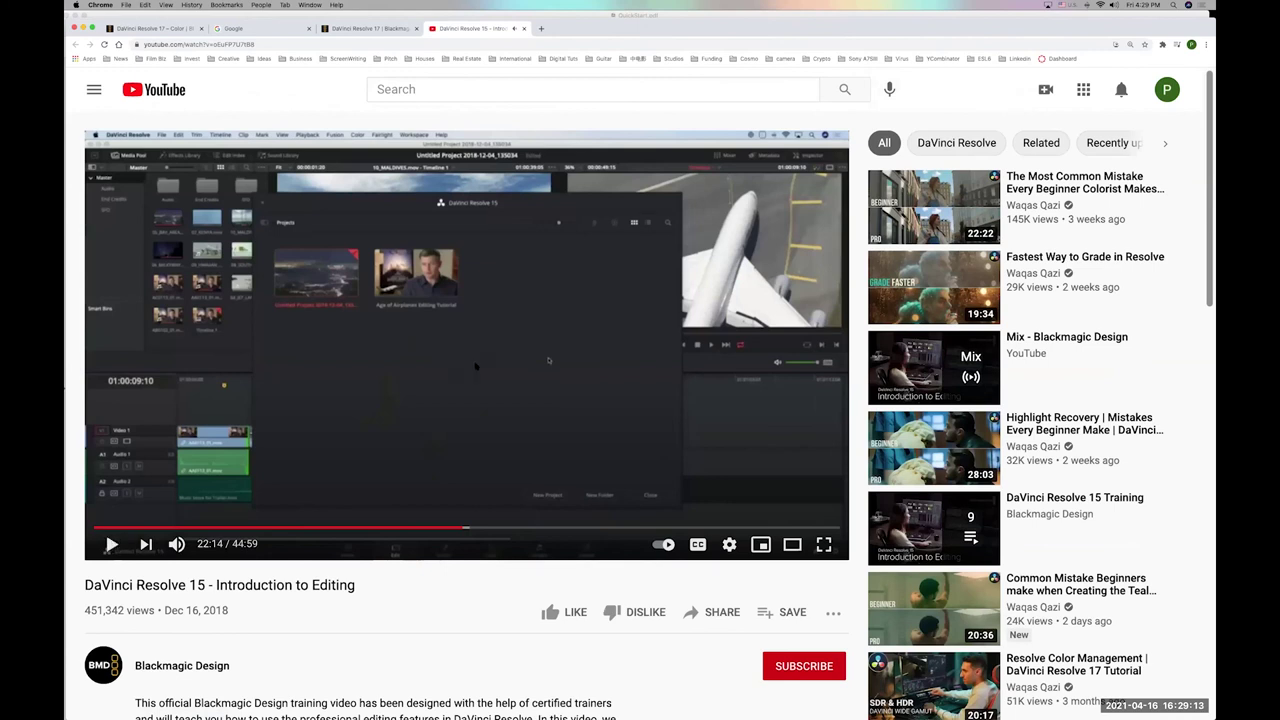